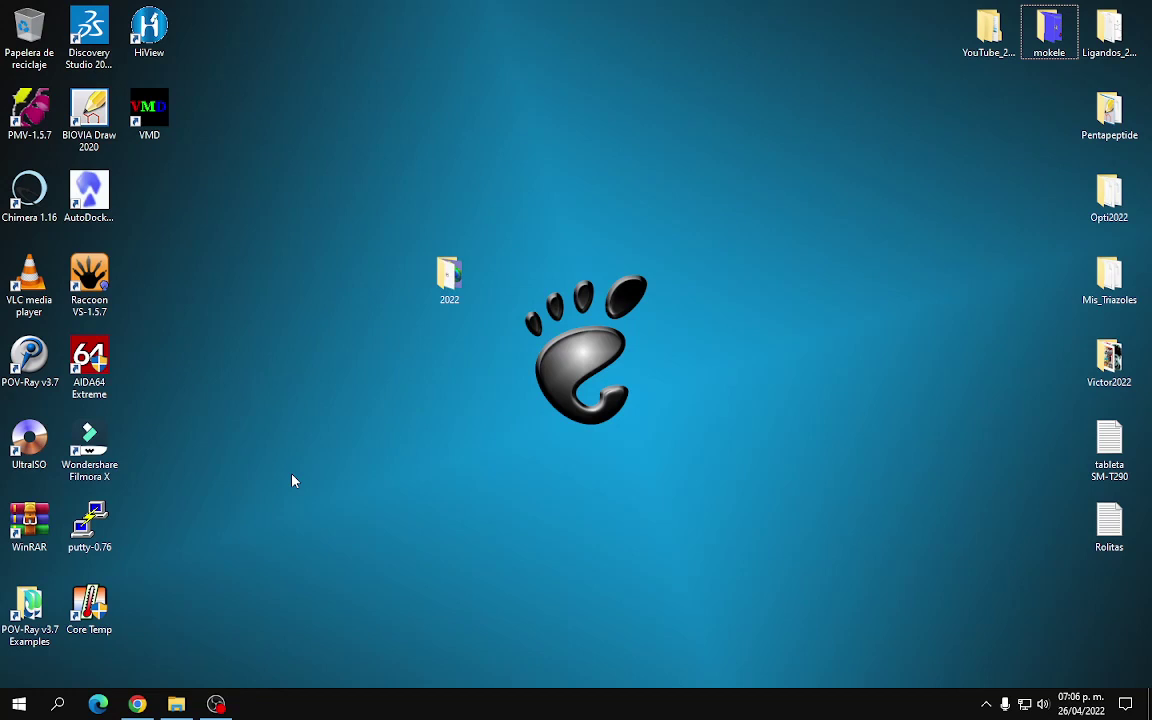
Step: Switch to Chrome, open the Multiwfn website from the search results and go to its download page
{"action": "left_click", "coordinate": [137, 704]}
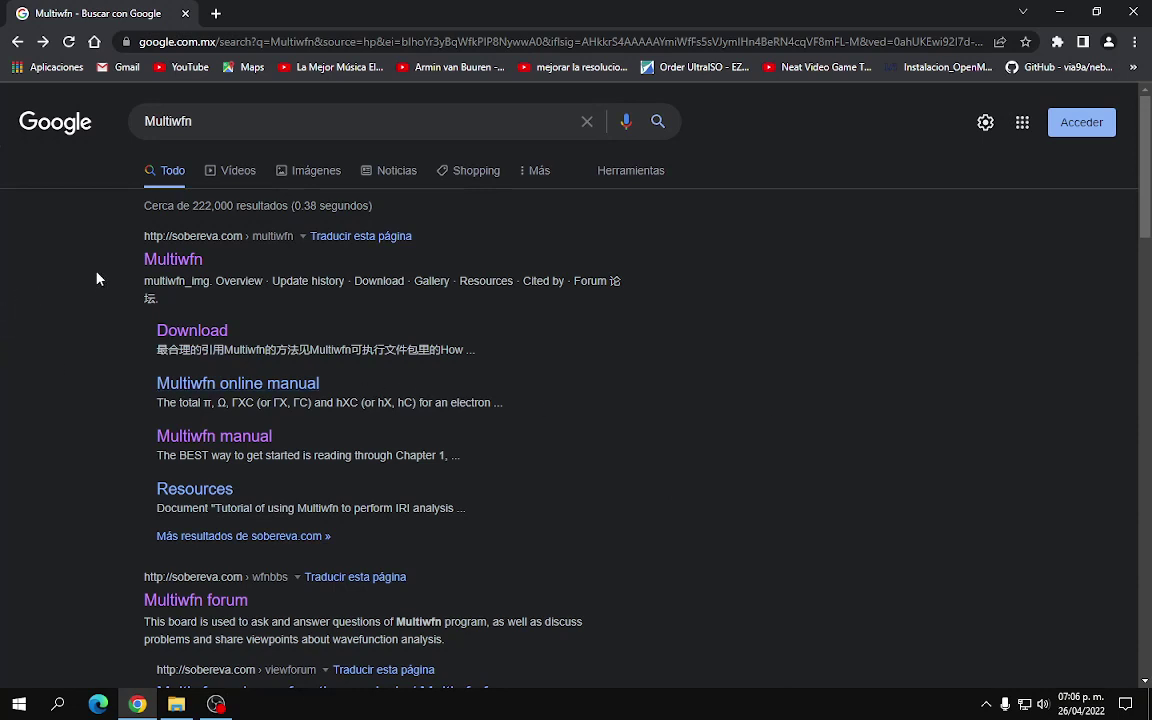
{"action": "left_click", "coordinate": [157, 260]}
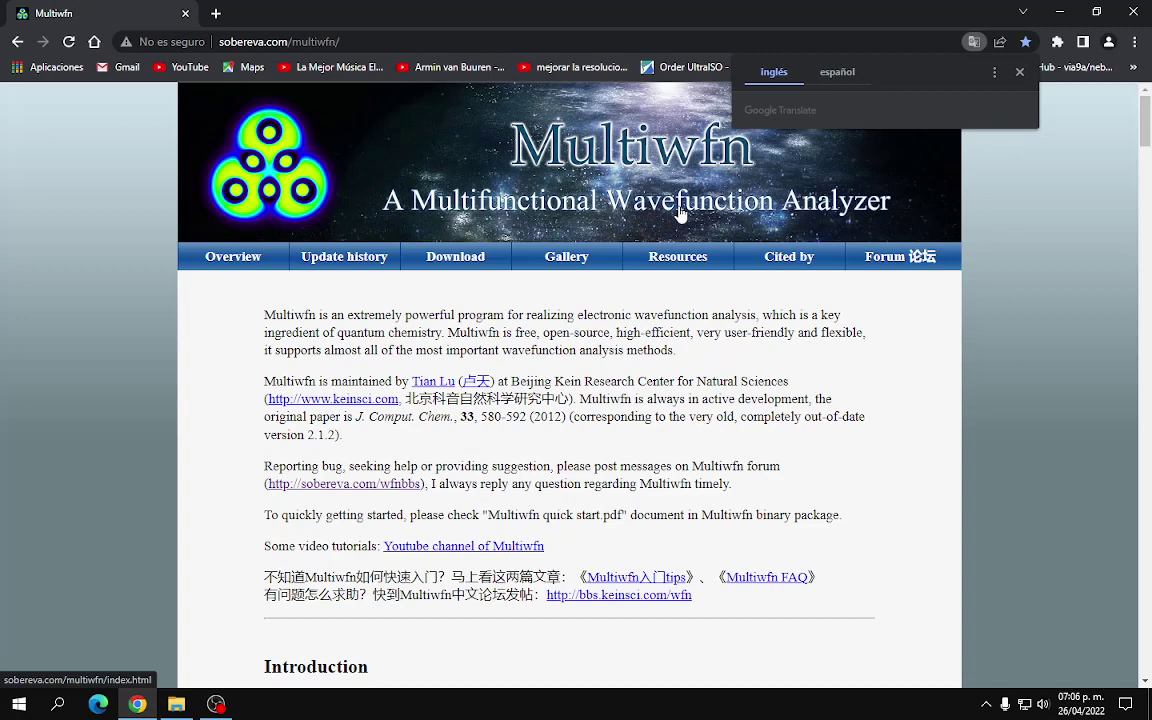
{"action": "left_click", "coordinate": [1019, 411]}
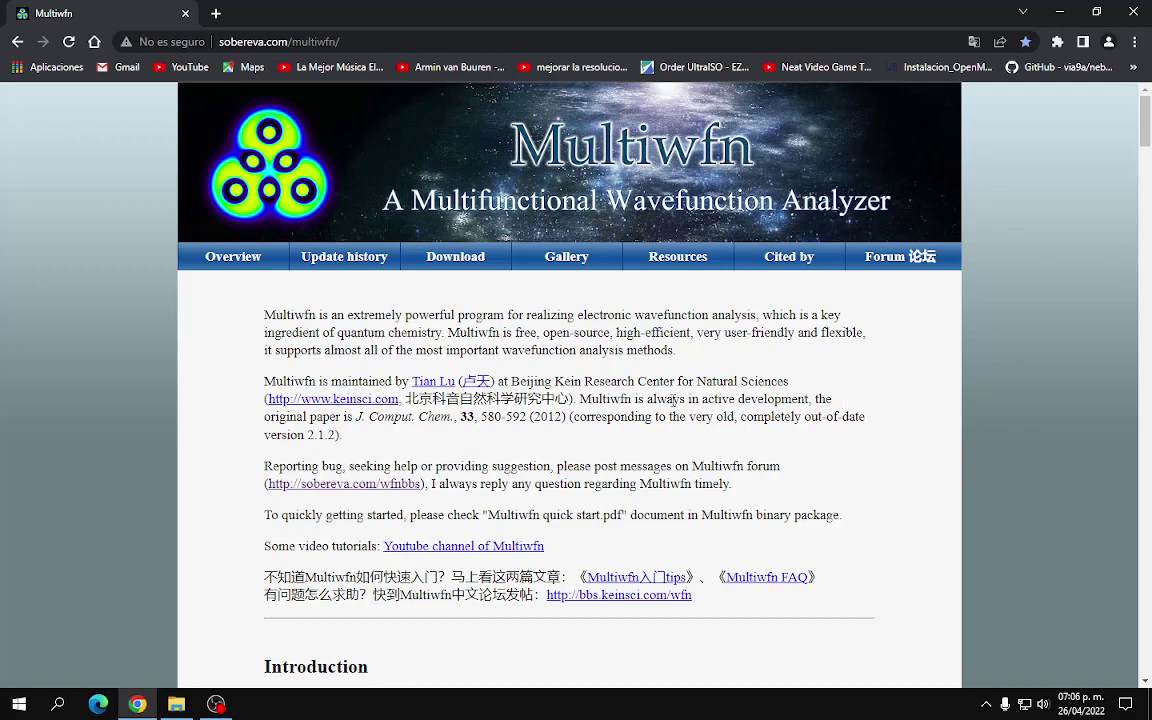
{"action": "left_click", "coordinate": [455, 256]}
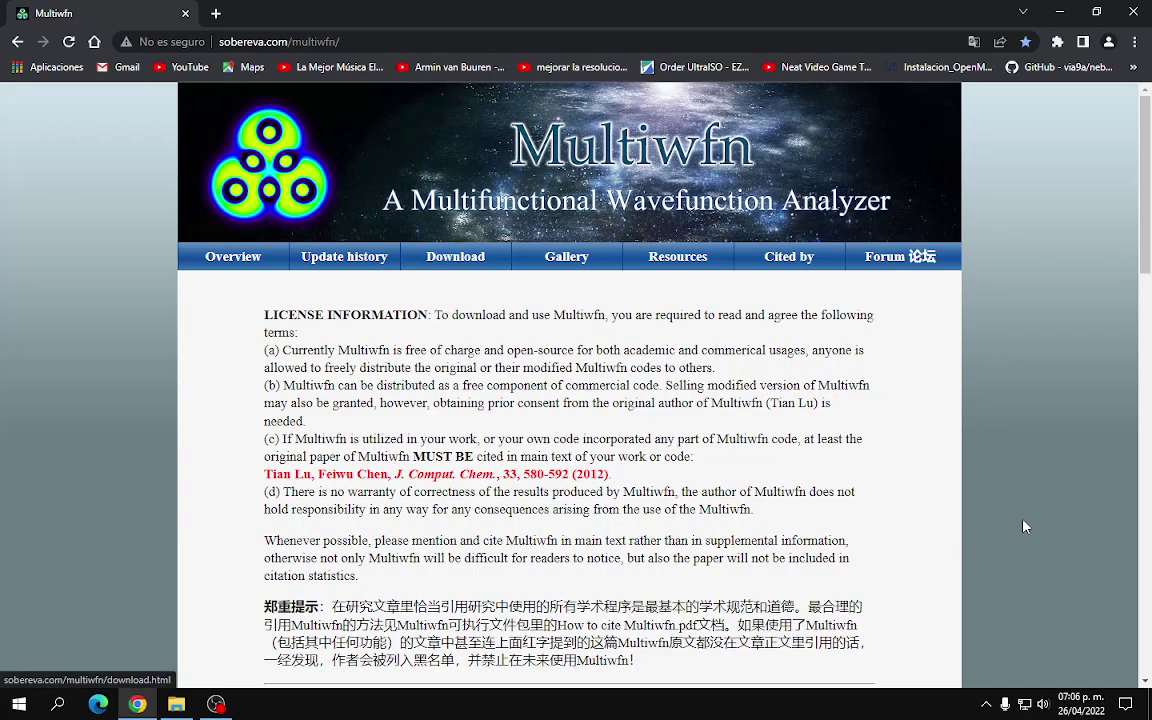
{"action": "scroll", "coordinate": [715, 480], "scroll_direction": "down", "scroll_amount": 5}
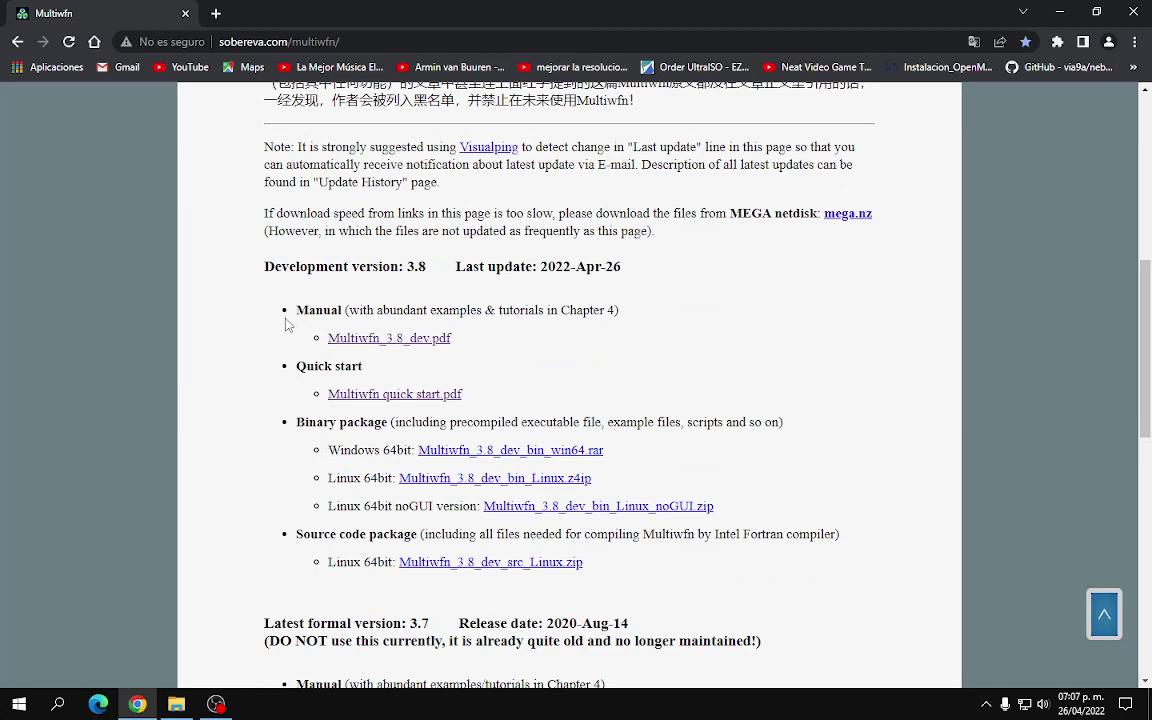
Step: Open the Multiwfn_3.8_dev.pdf manual in a new browser tab and return to the Multiwfn download page
{"action": "right_click", "coordinate": [373, 346]}
{"action": "left_click", "coordinate": [419, 362]}
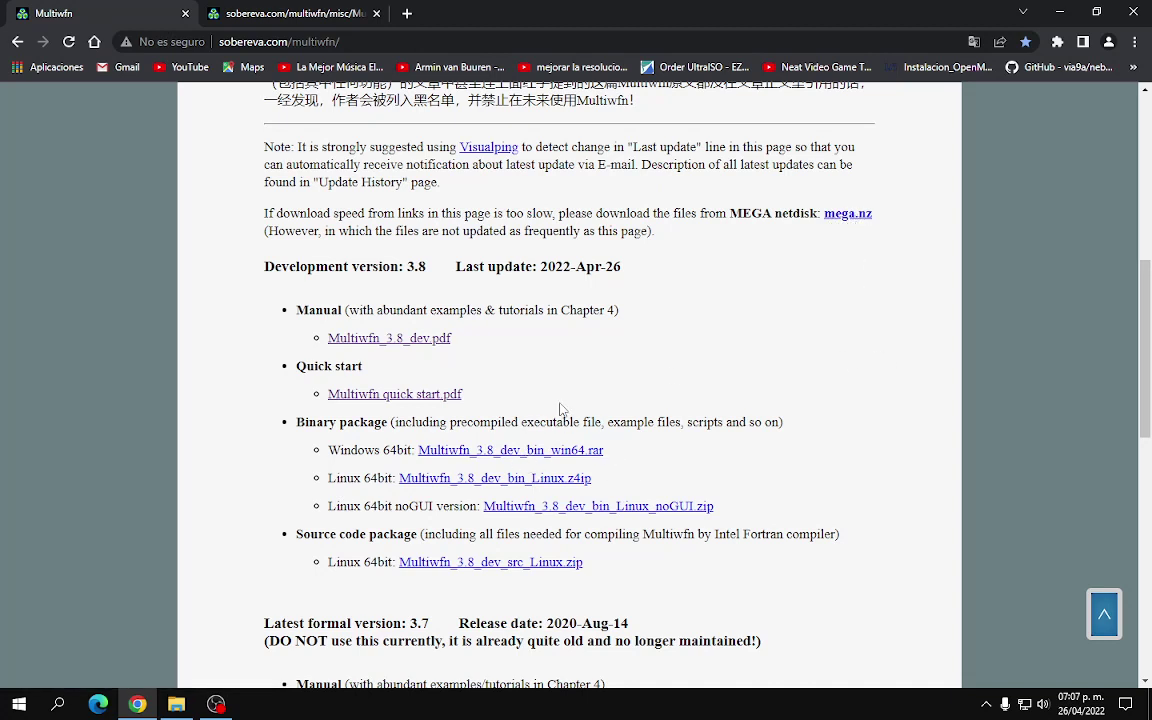
{"action": "left_click", "coordinate": [389, 338]}
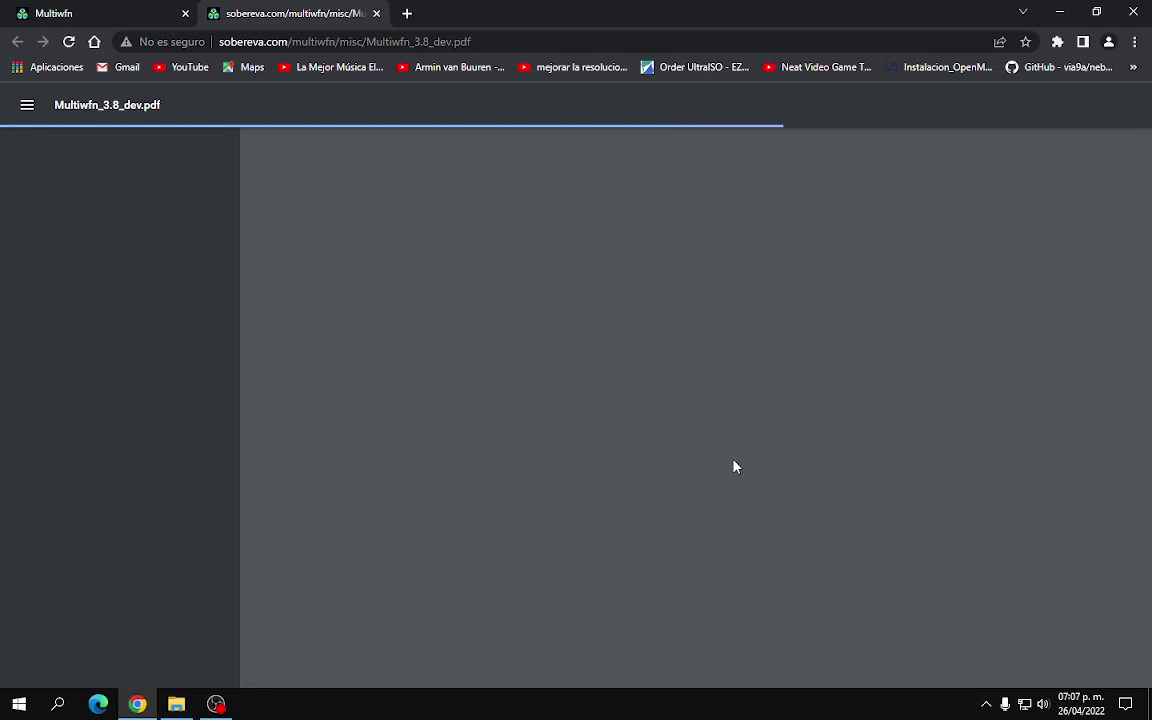
{"action": "left_click", "coordinate": [110, 16]}
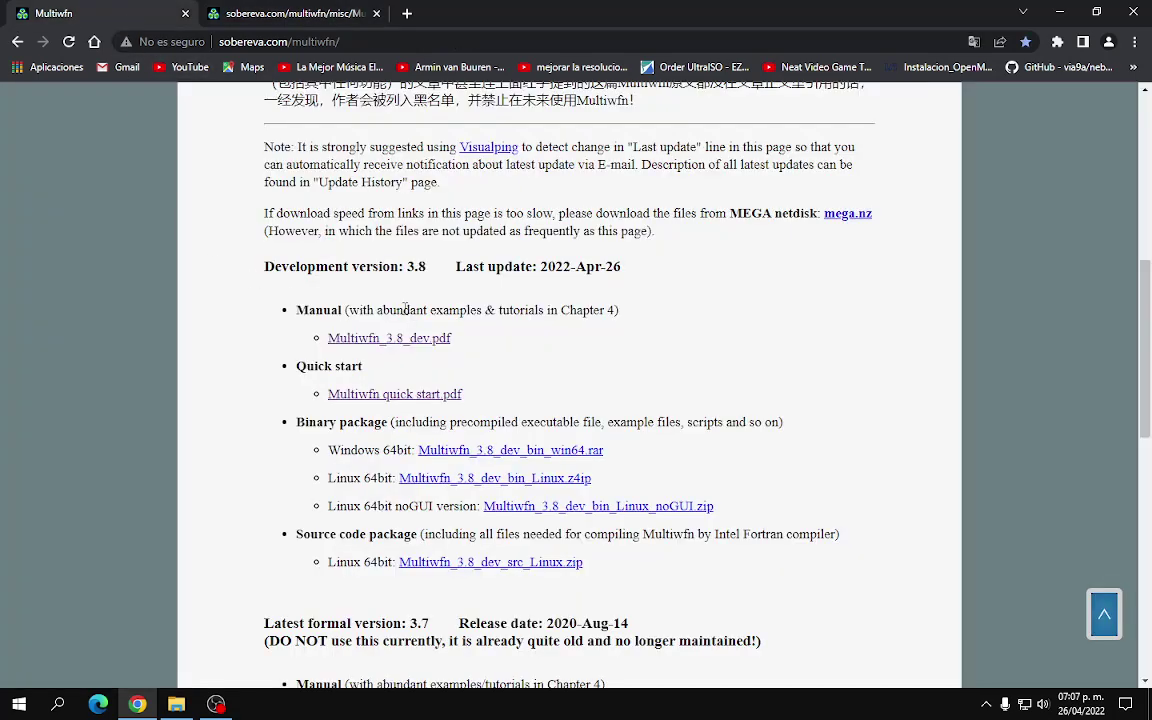
Step: Download the Windows 64bit binary package Multiwfn_3.8_dev_bin_win64.rar of development version 3.8
{"action": "scroll", "coordinate": [365, 278], "scroll_direction": "down", "scroll_amount": 2}
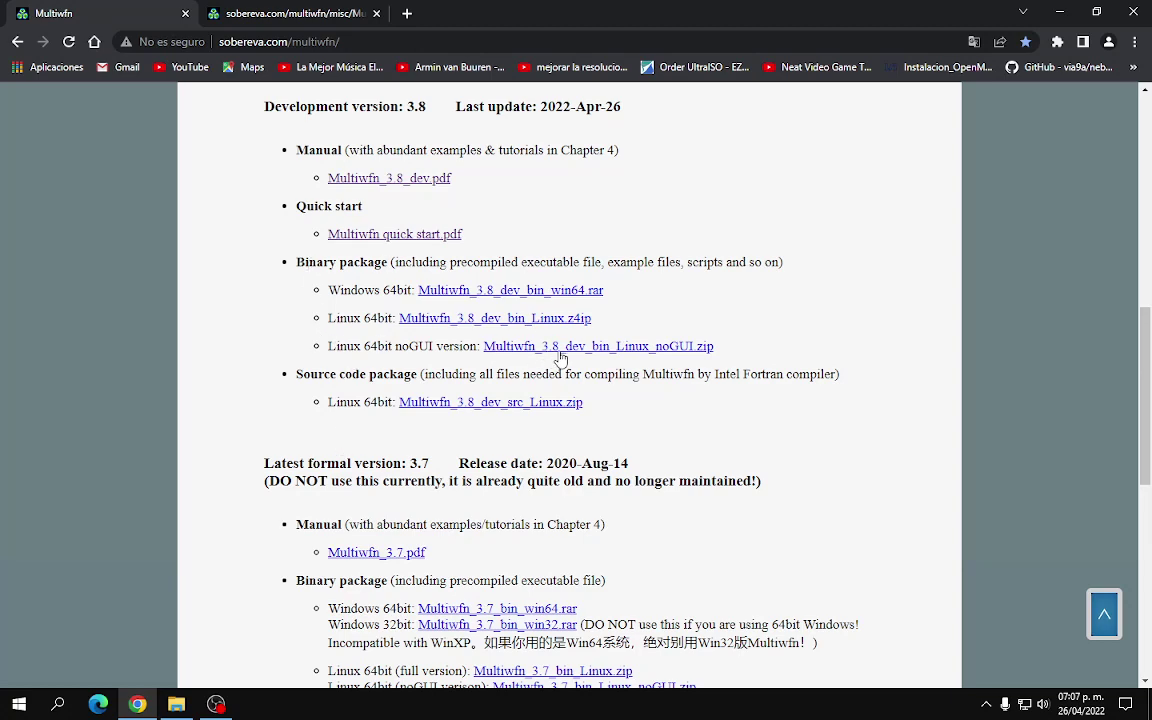
{"action": "scroll", "coordinate": [284, 384], "scroll_direction": "down", "scroll_amount": 3}
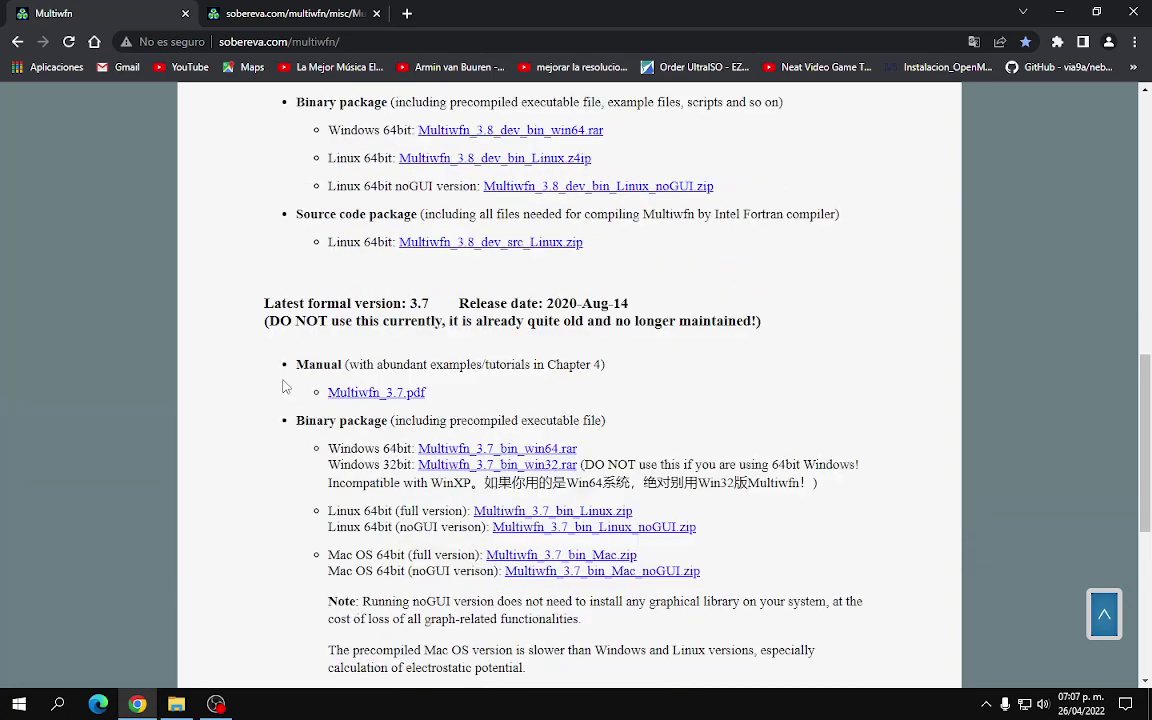
{"action": "scroll", "coordinate": [284, 386], "scroll_direction": "down", "scroll_amount": 2}
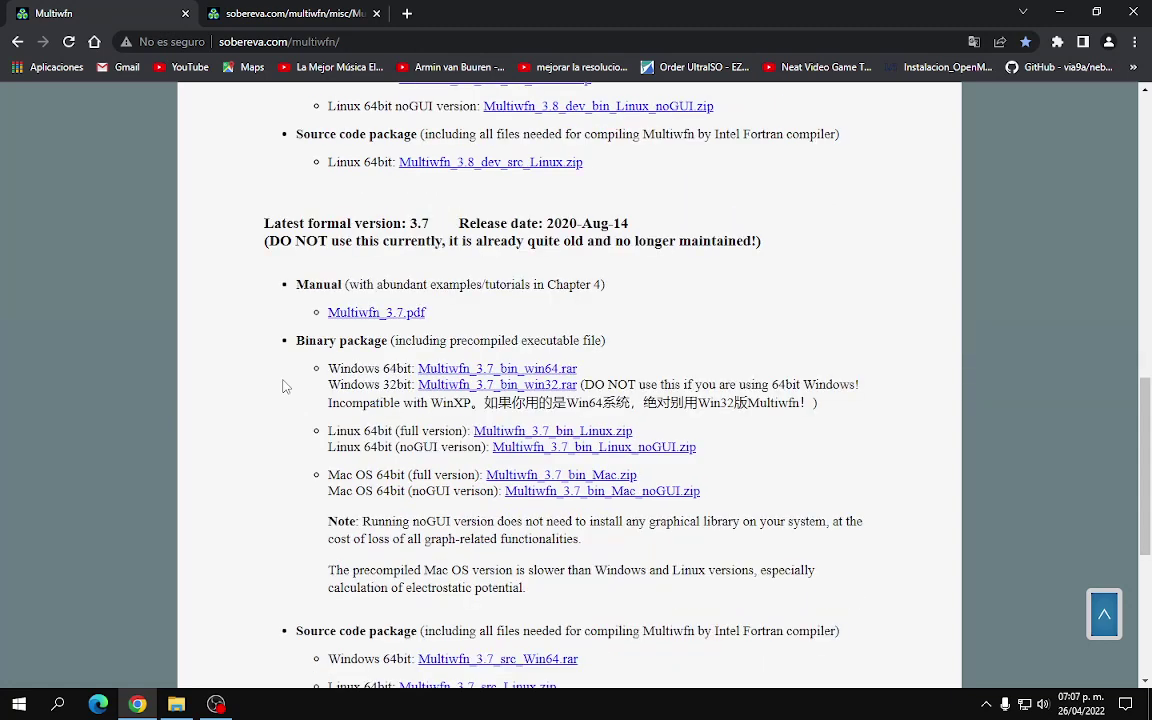
{"action": "scroll", "coordinate": [428, 417], "scroll_direction": "up", "scroll_amount": 3}
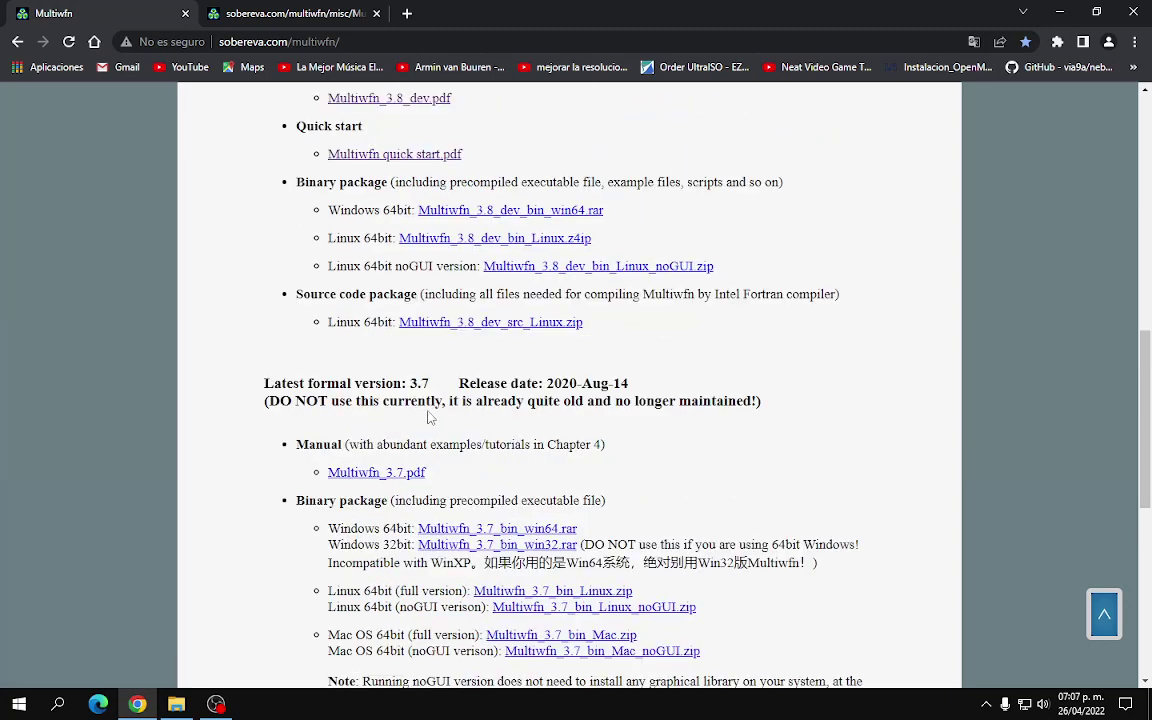
{"action": "scroll", "coordinate": [358, 376], "scroll_direction": "up", "scroll_amount": 2}
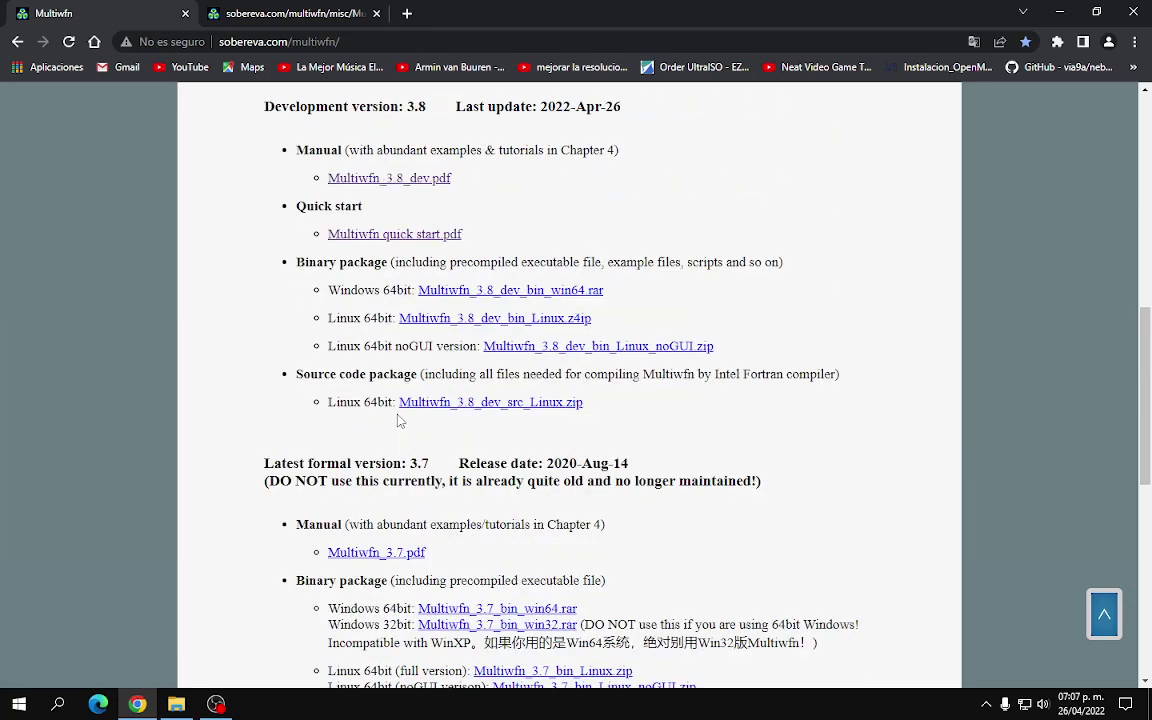
{"action": "left_click", "coordinate": [489, 290]}
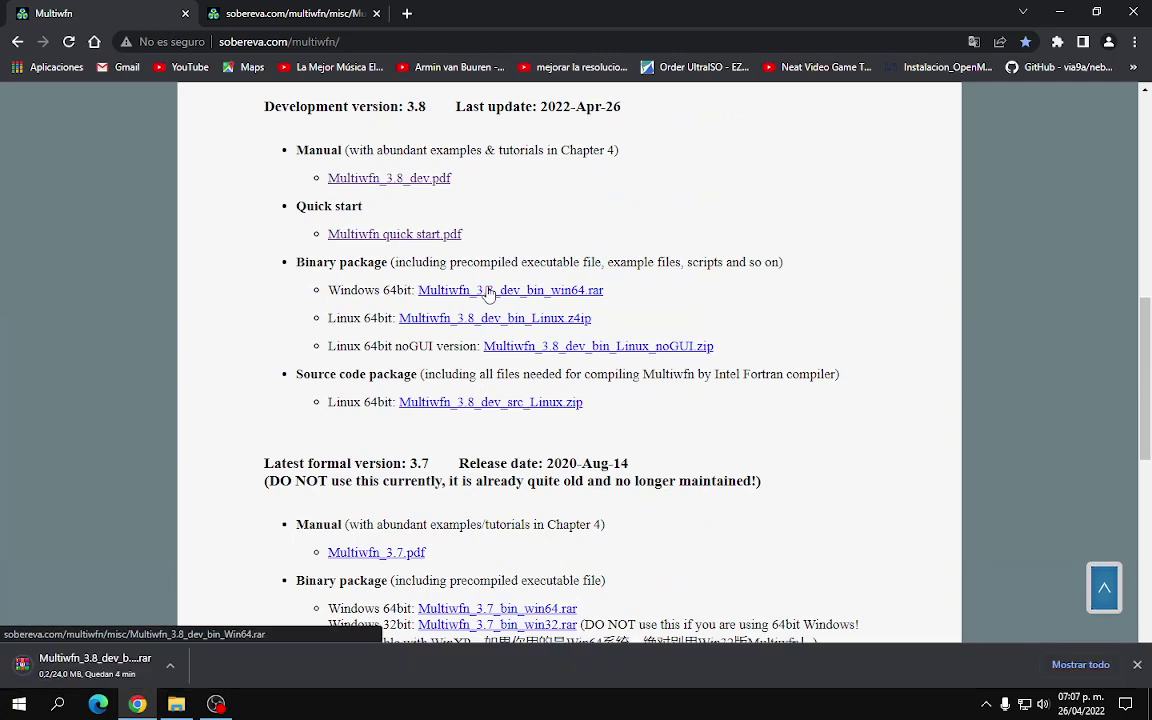
Step: Show all browser downloads and remove the 09.mp4 entry from the list
{"action": "left_click", "coordinate": [1081, 664]}
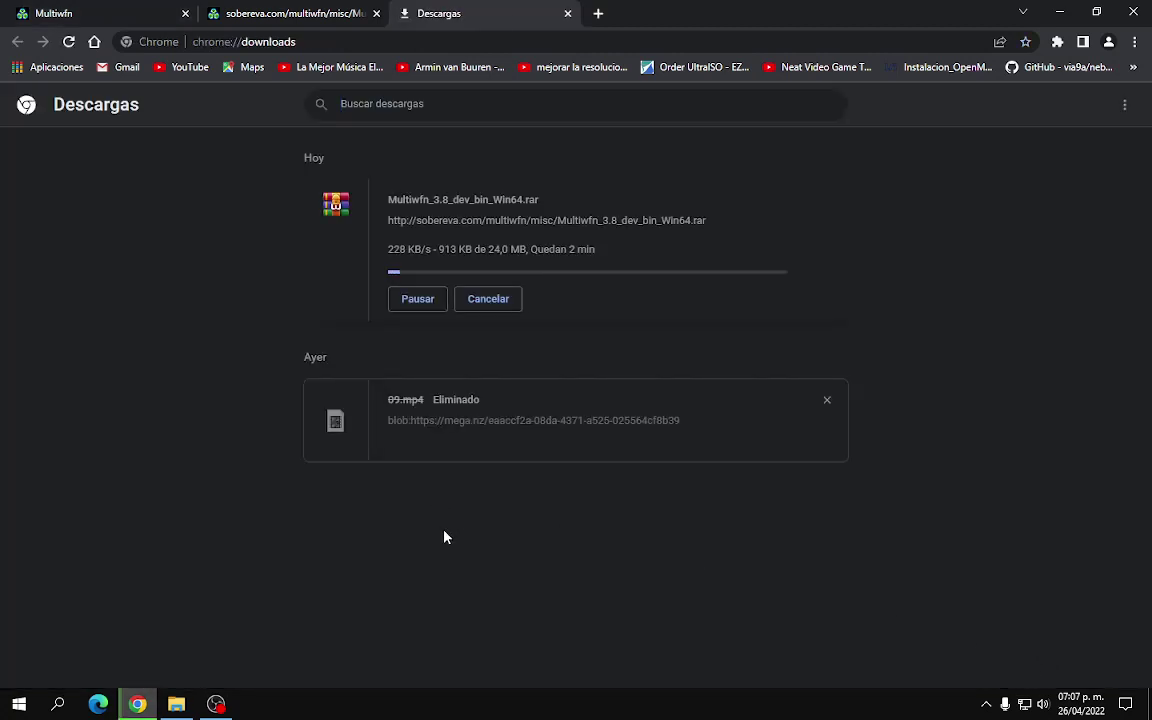
{"action": "left_click", "coordinate": [827, 401]}
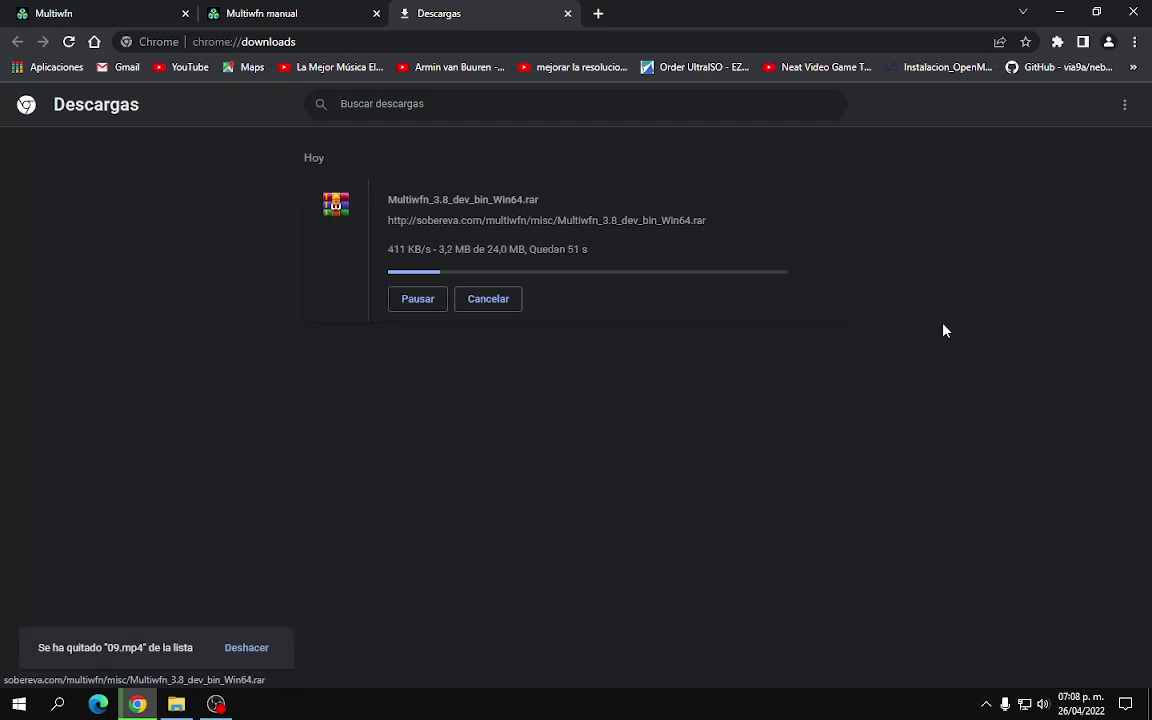
Step: Switch to File Explorer and point out the checkpoint file AllantoinOP_G09.chk in the 2022 folder
{"action": "left_click", "coordinate": [1059, 11]}
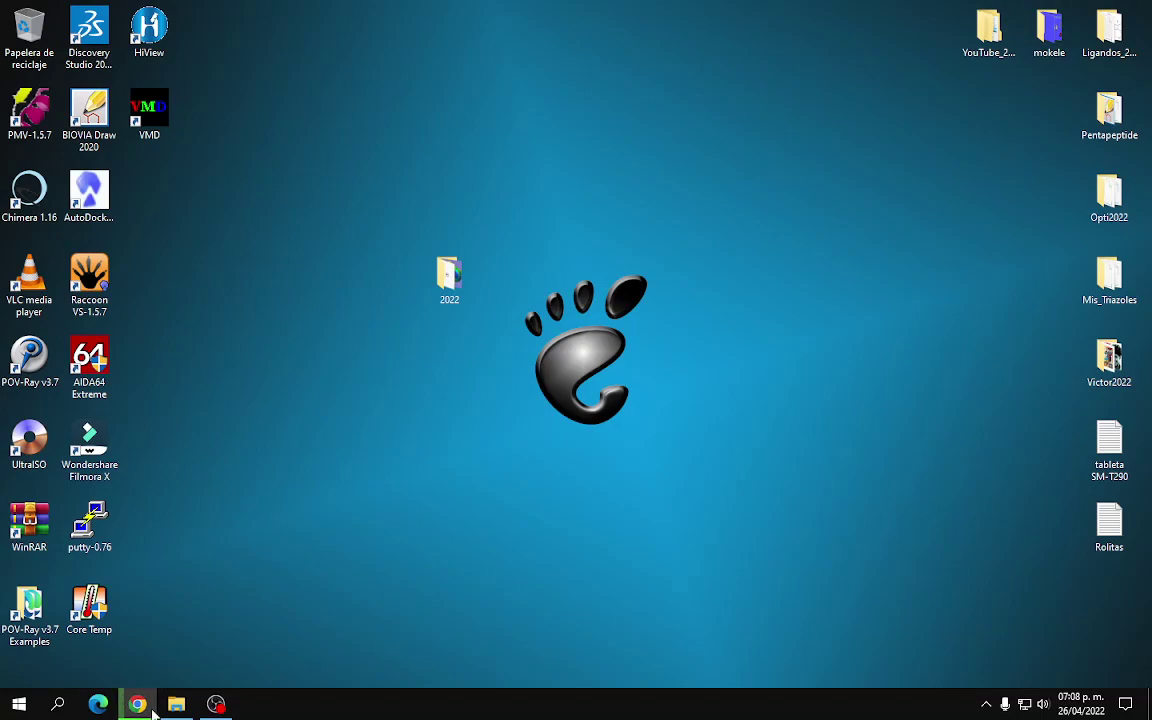
{"action": "left_click", "coordinate": [176, 704]}
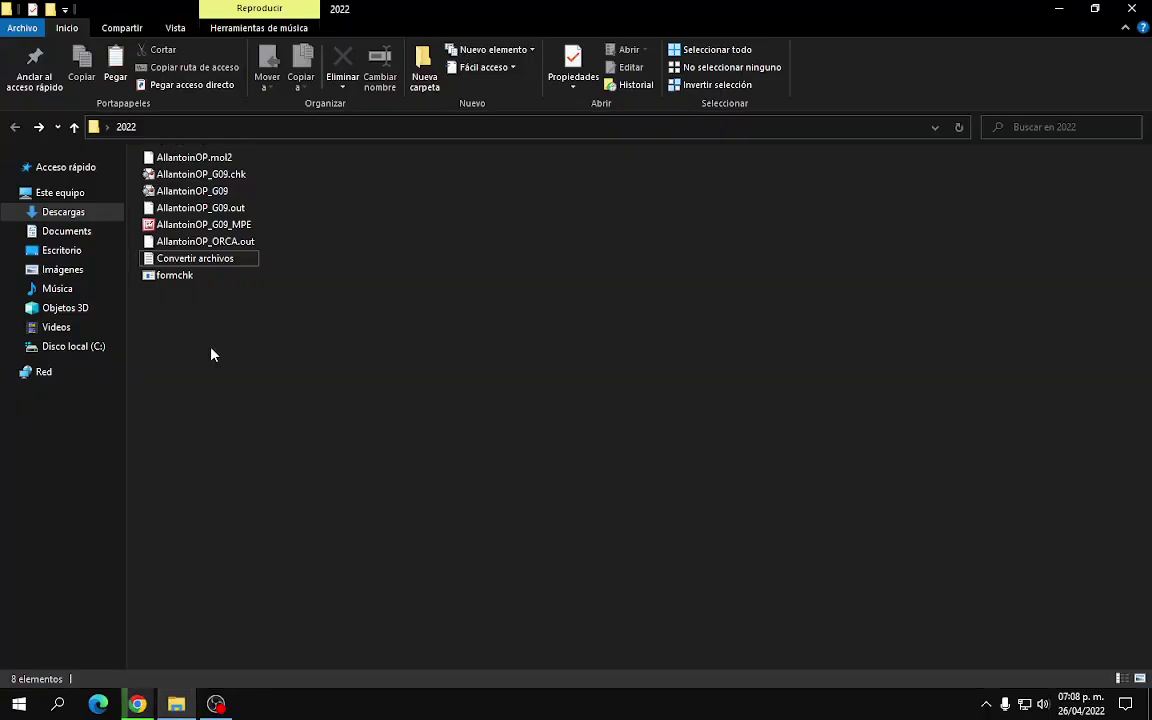
{"action": "left_click", "coordinate": [190, 176]}
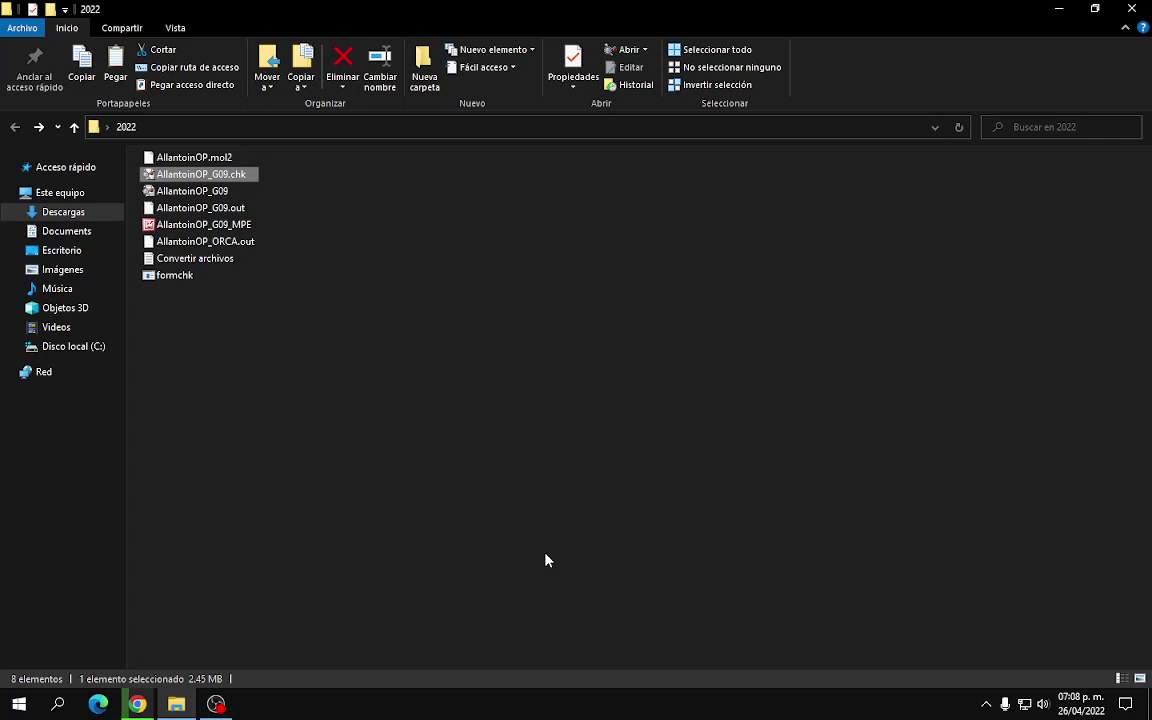
{"action": "left_click", "coordinate": [242, 444]}
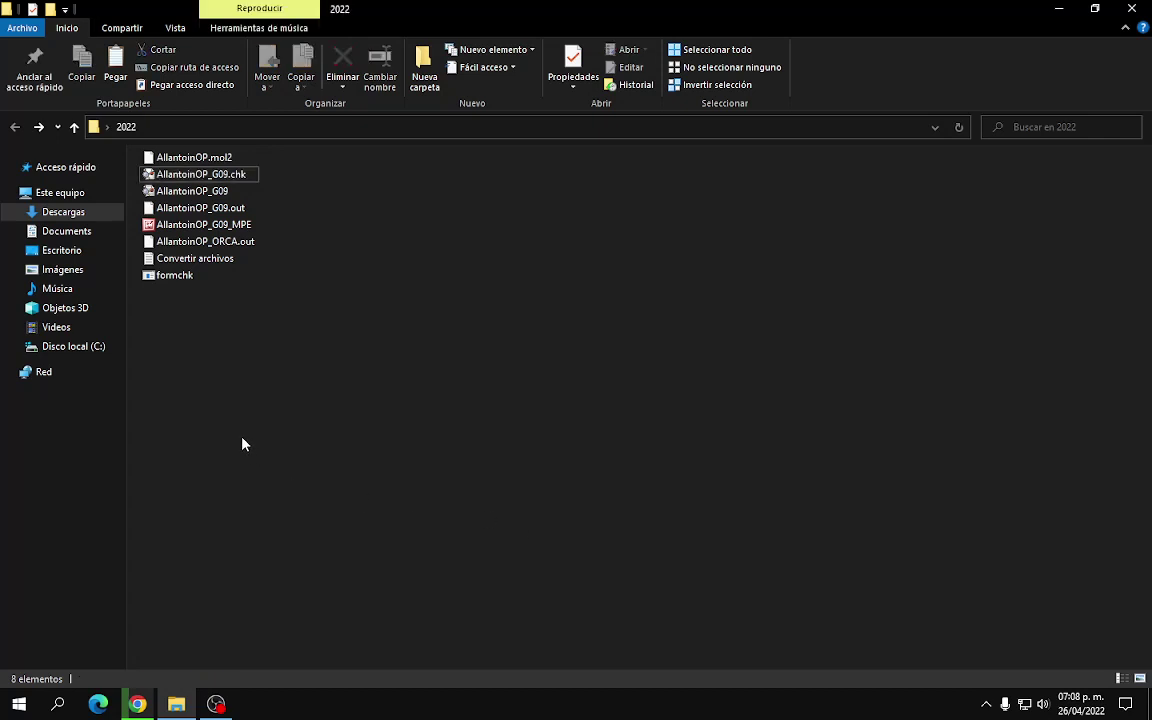
{"action": "left_click", "coordinate": [224, 177]}
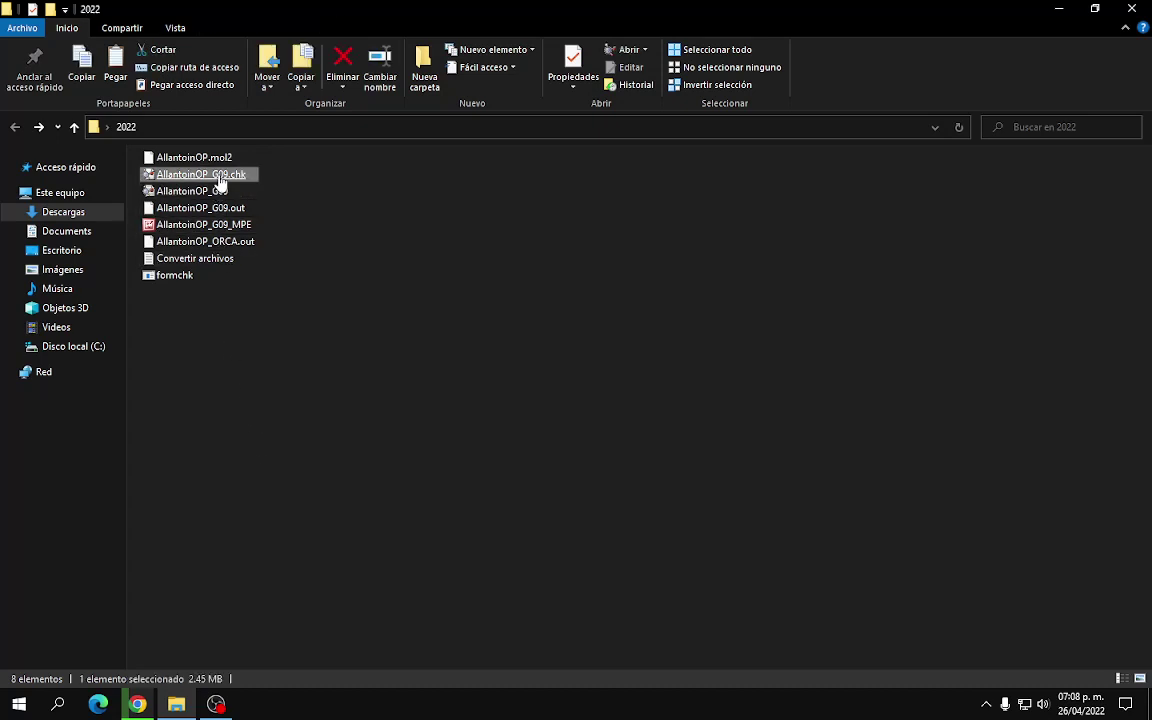
{"action": "mouse_move", "coordinate": [251, 177]}
Step: Return to Chrome and check the progress of the Multiwfn package download
{"action": "left_click", "coordinate": [1059, 8]}
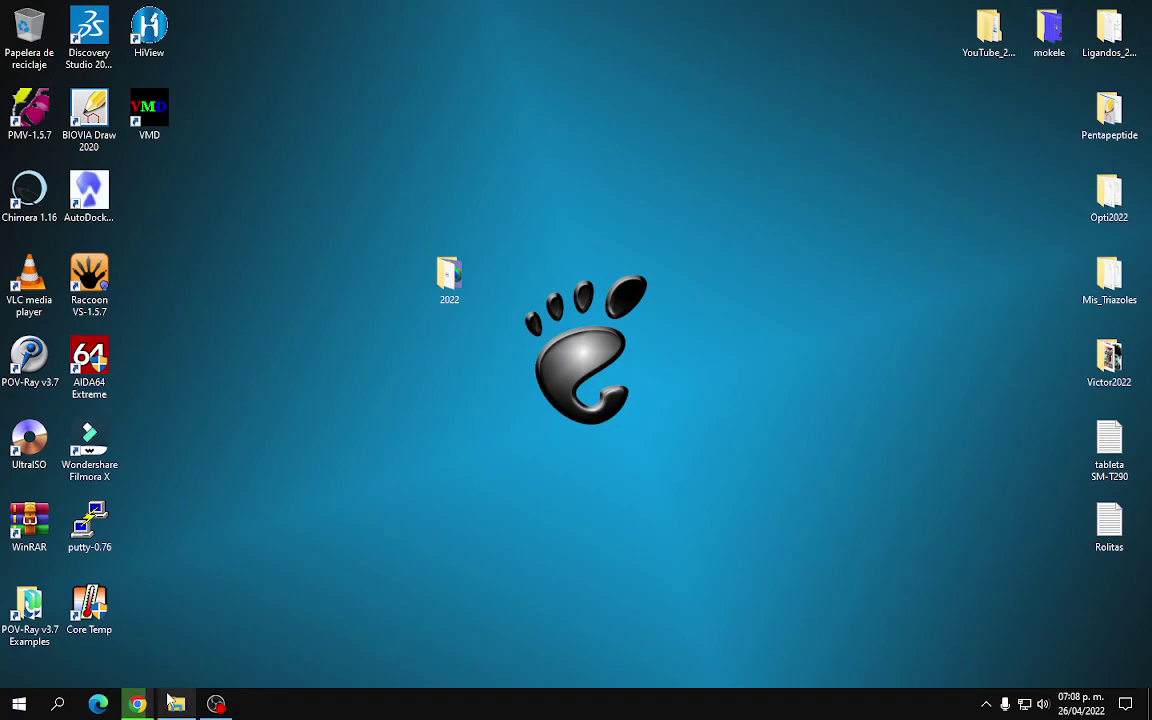
{"action": "left_click", "coordinate": [137, 704]}
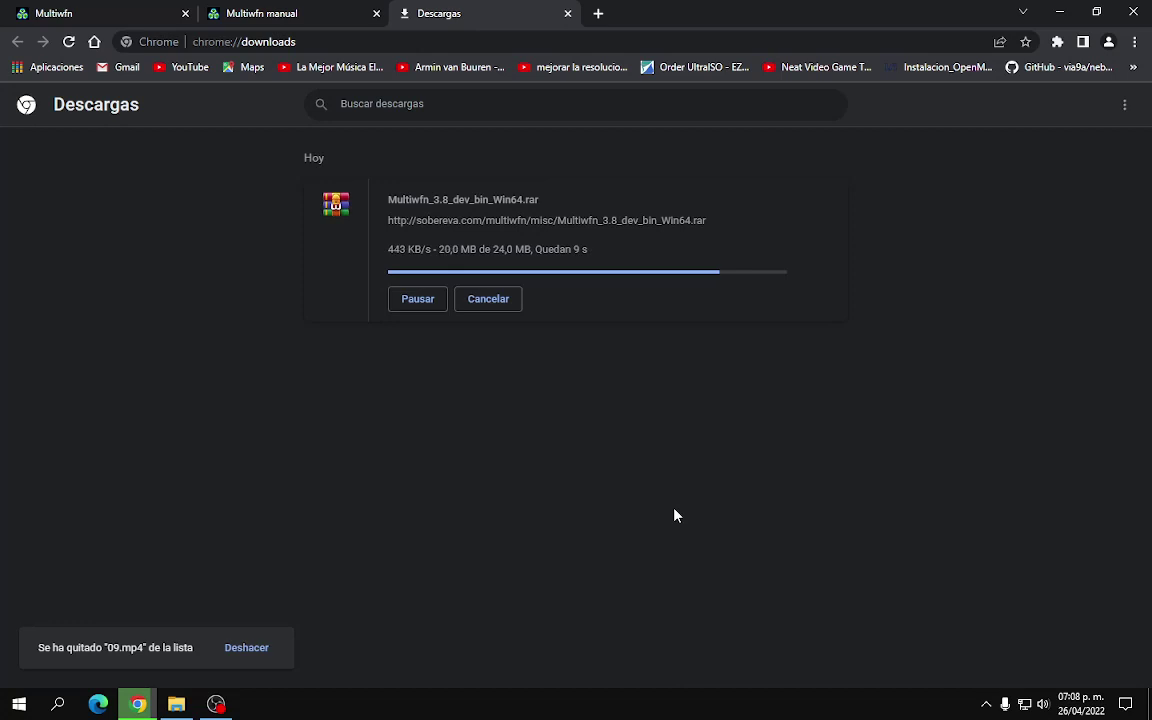
Step: Inspect the %chk path in the AllantoinOP_G09 input file with Sublime Text, close it, and point out AllantoinOP_G09.chk in the 2022 folder
{"action": "left_click", "coordinate": [188, 700]}
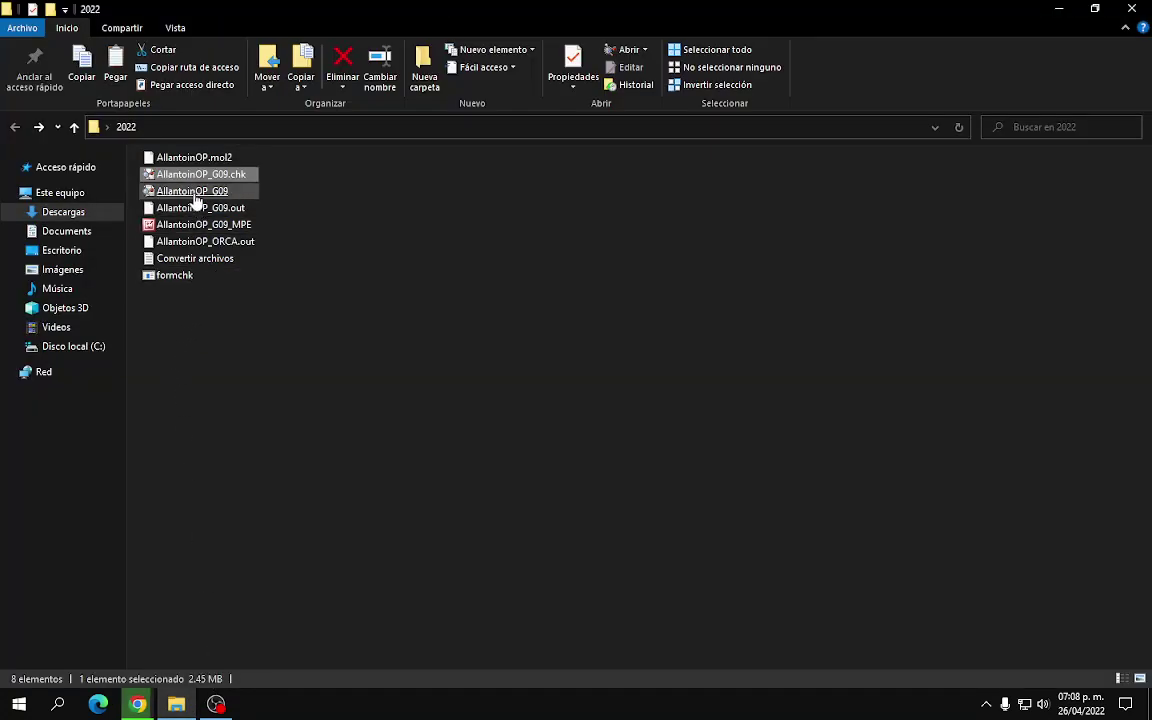
{"action": "left_click", "coordinate": [193, 191]}
{"action": "right_click", "coordinate": [193, 191]}
{"action": "left_click", "coordinate": [271, 241]}
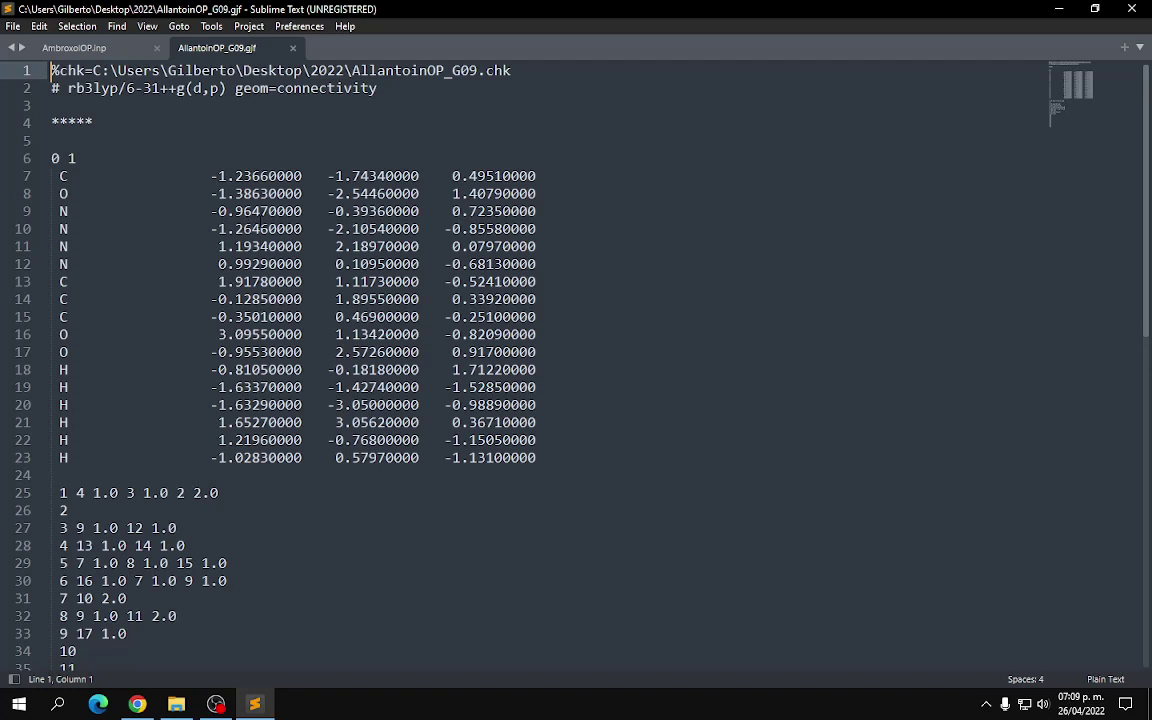
{"action": "left_click_drag", "start_coordinate": [522, 70], "coordinate": [122, 70]}
{"action": "left_click", "coordinate": [293, 48]}
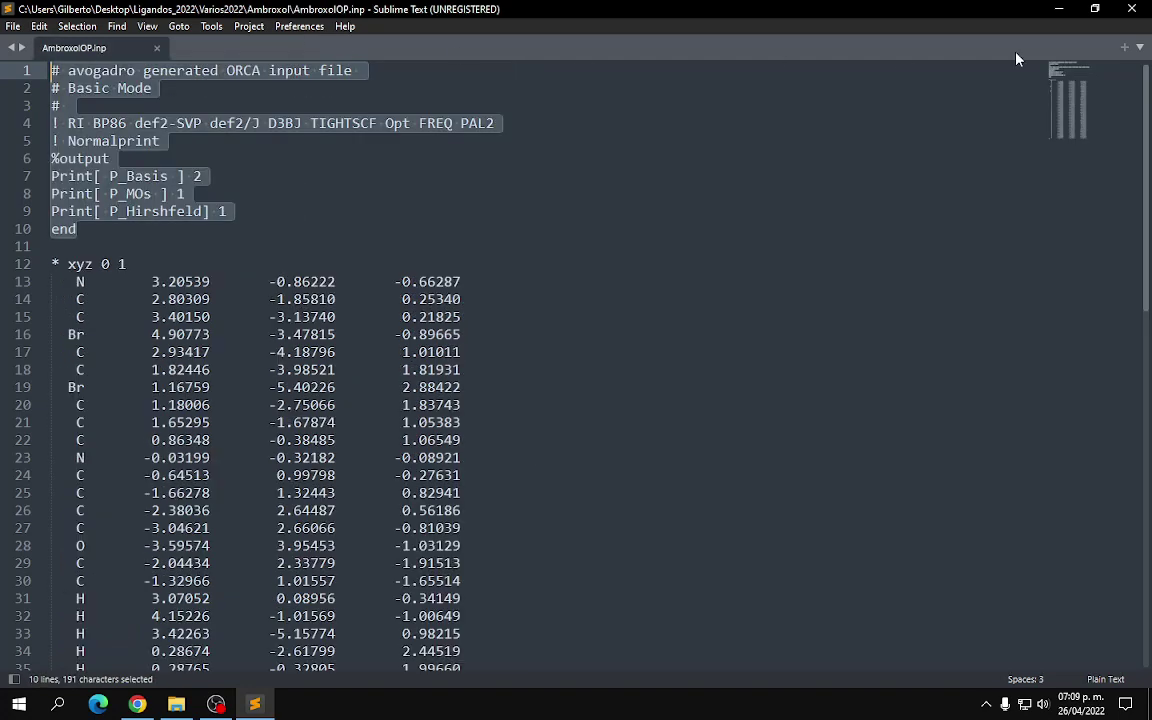
{"action": "left_click", "coordinate": [1130, 10]}
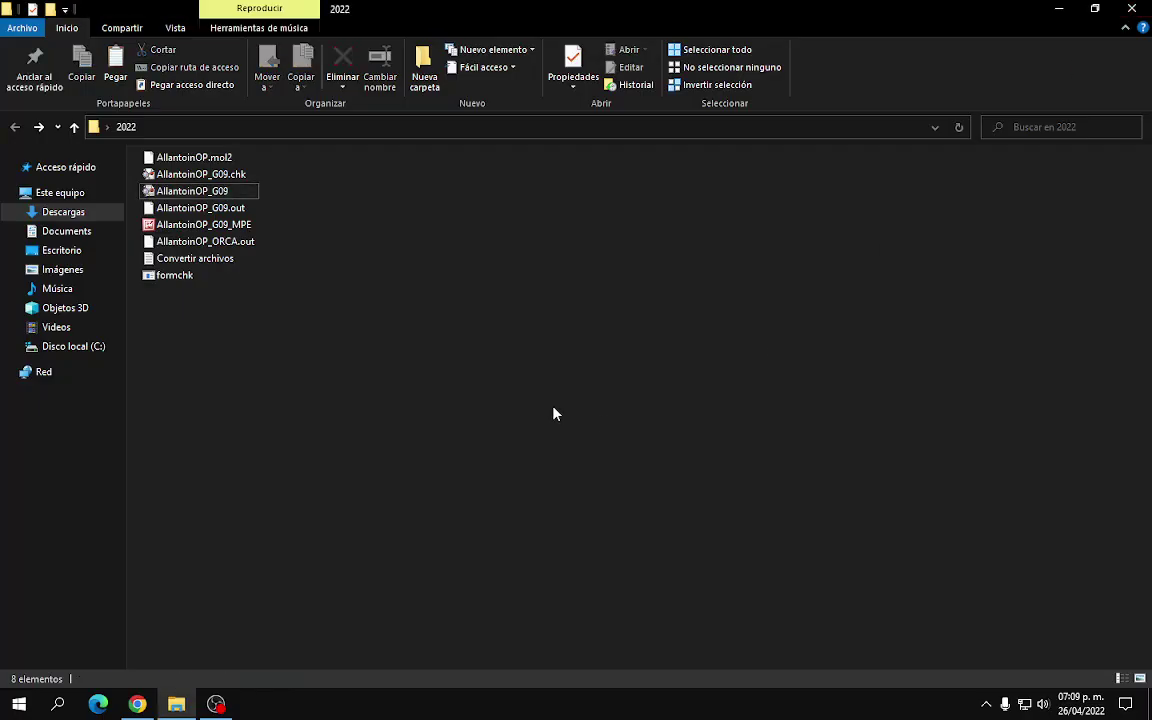
{"action": "left_click", "coordinate": [205, 178]}
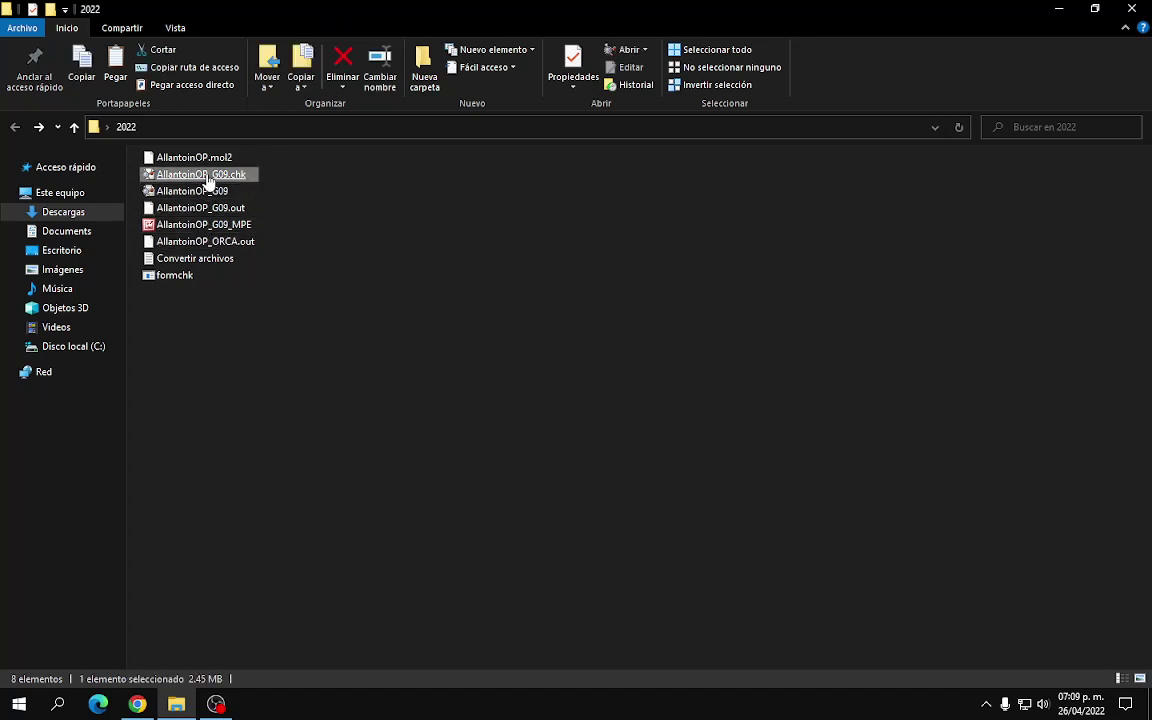
{"action": "left_click", "coordinate": [267, 456]}
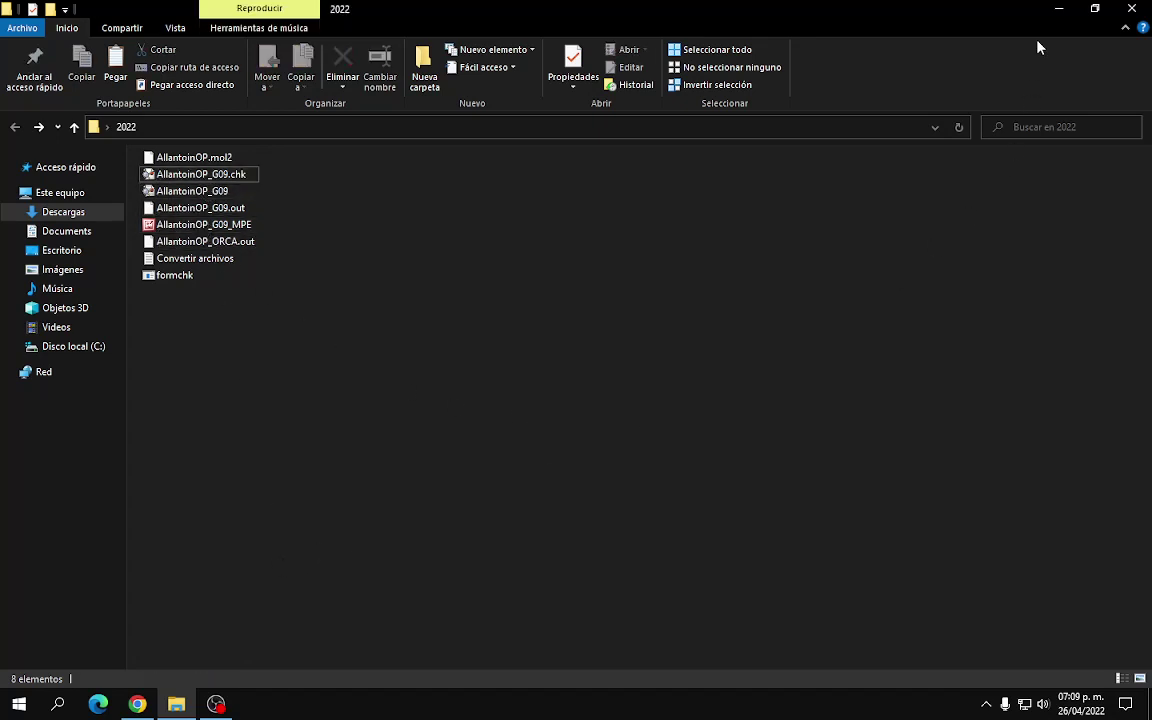
Step: Return to Chrome and remove the finished Multiwfn_3.8_dev_bin_Win64.rar entry from the downloads list
{"action": "left_click", "coordinate": [1057, 10]}
{"action": "left_click", "coordinate": [826, 204]}
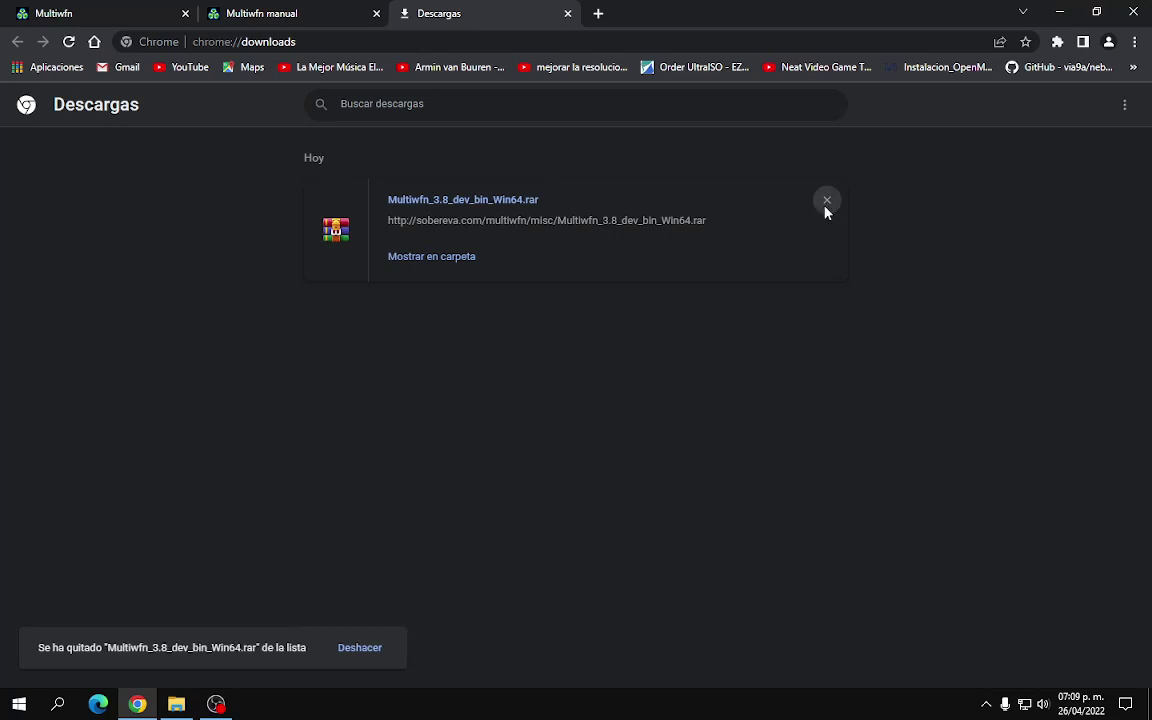
{"action": "left_click", "coordinate": [176, 704]}
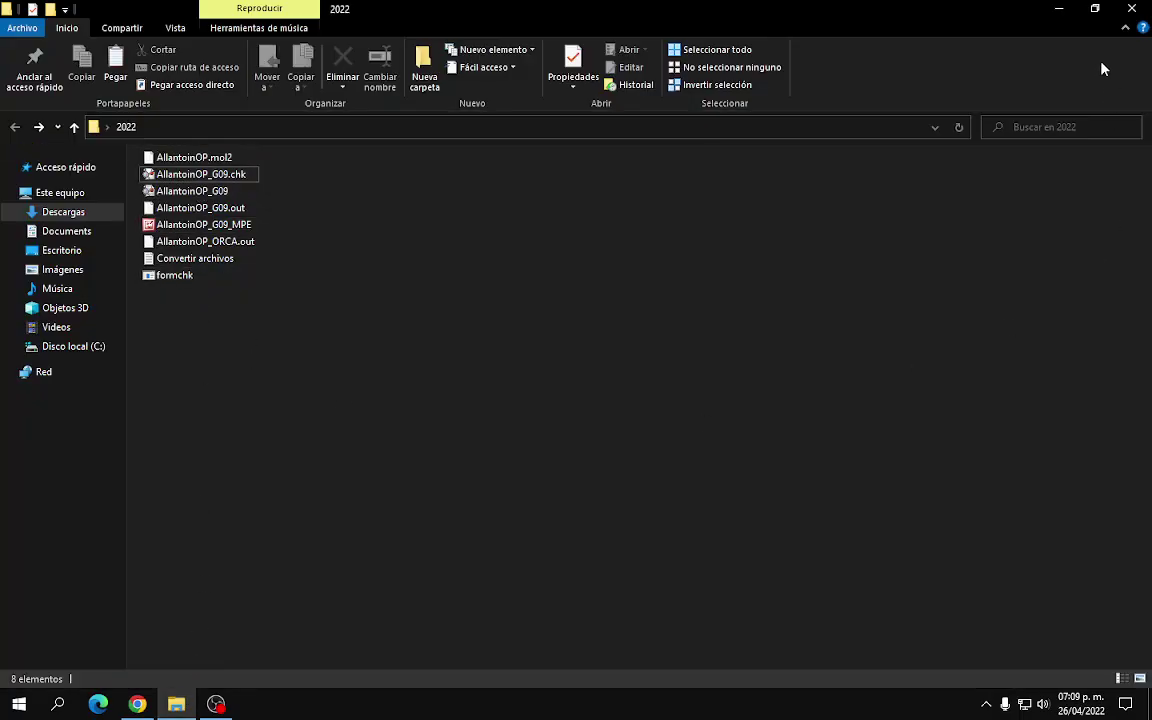
{"action": "left_click", "coordinate": [1059, 9]}
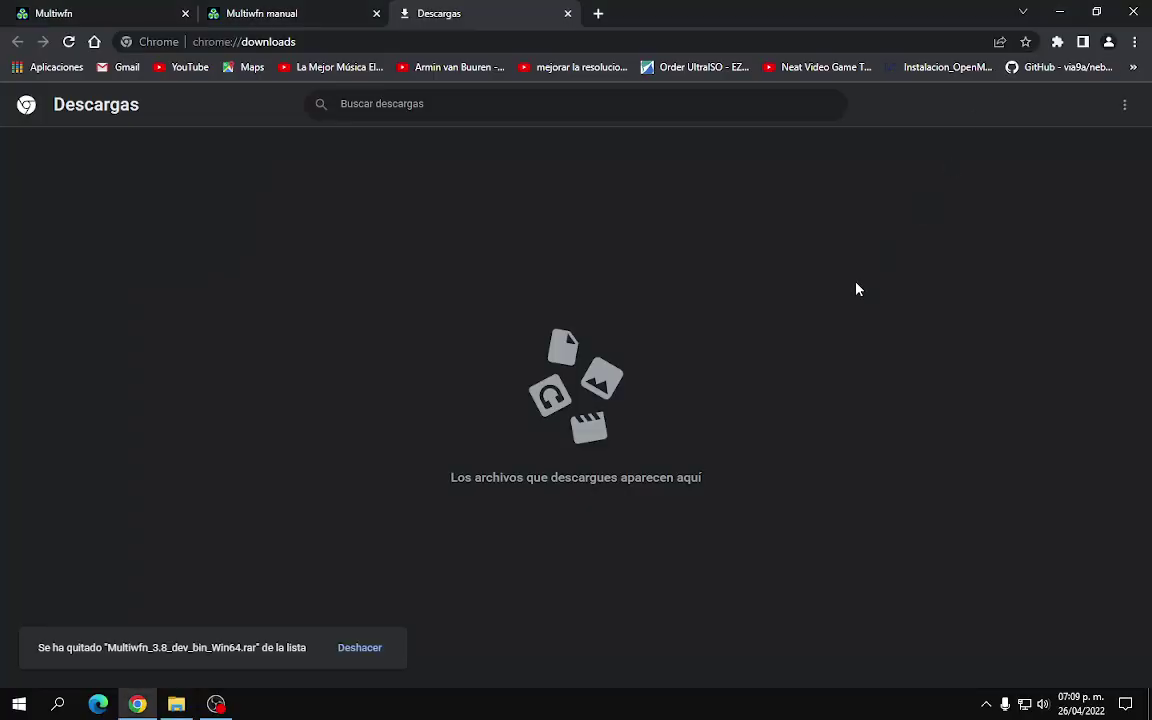
Step: Save the Multiwfn manual PDF as Multiwfn_3.8_dev in the Descargas folder and switch to the 2022 folder in File Explorer
{"action": "left_click", "coordinate": [235, 12]}
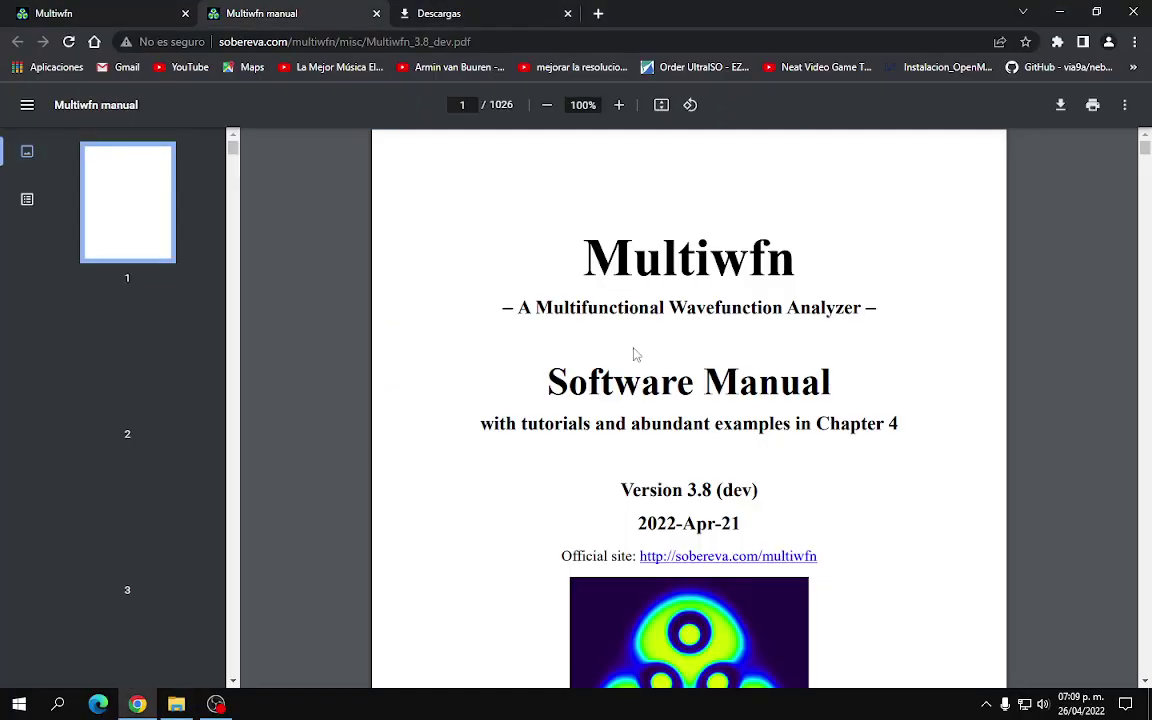
{"action": "left_click", "coordinate": [1060, 104]}
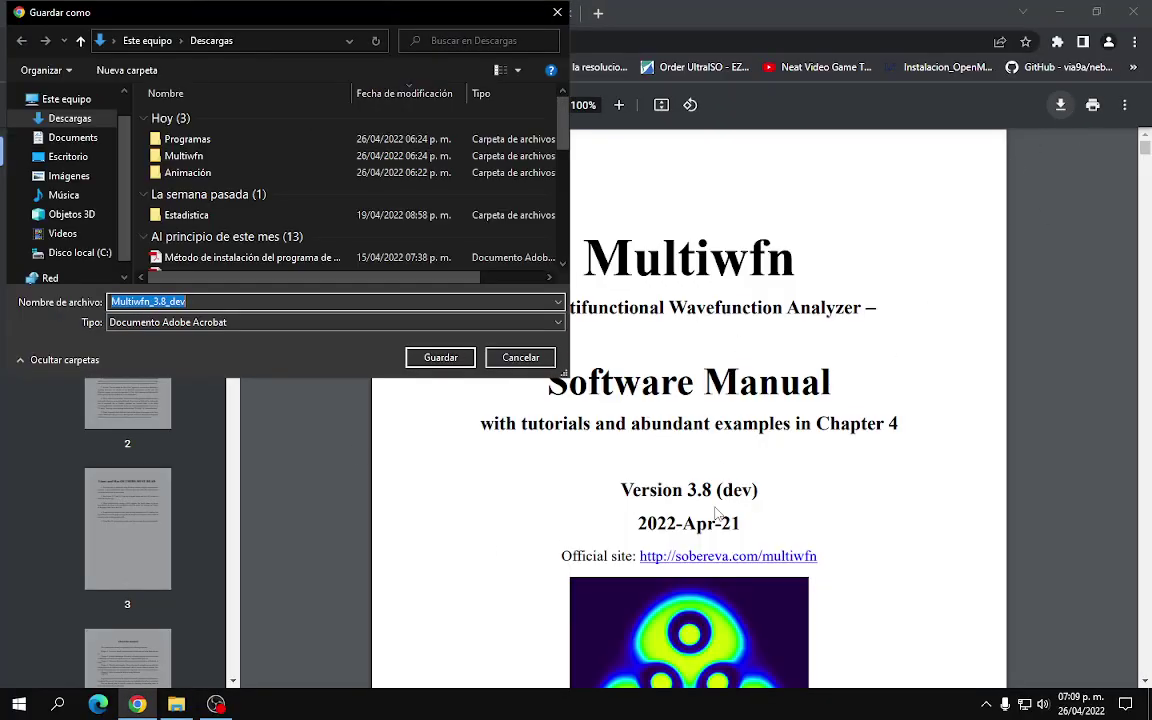
{"action": "left_click", "coordinate": [440, 357]}
{"action": "left_click", "coordinate": [174, 705]}
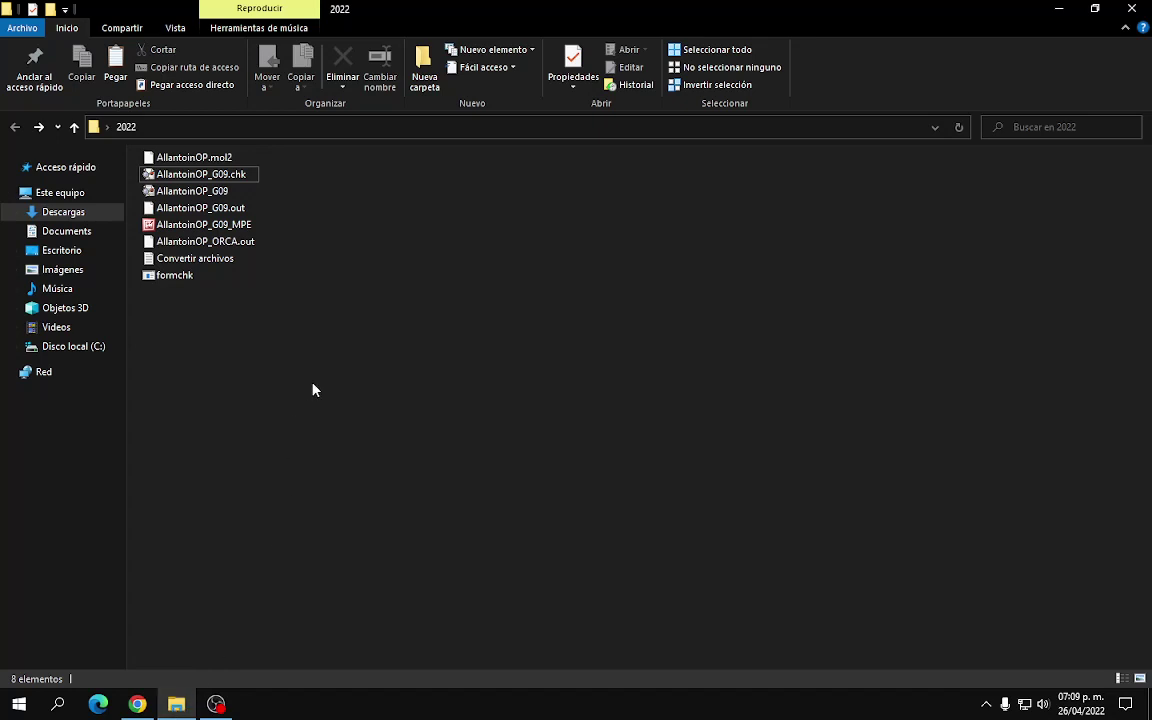
Step: Switch to Chrome and remove the Multiwfn_3.8_dev.pdf entry from the downloads list
{"action": "left_click", "coordinate": [137, 704]}
{"action": "left_click", "coordinate": [450, 13]}
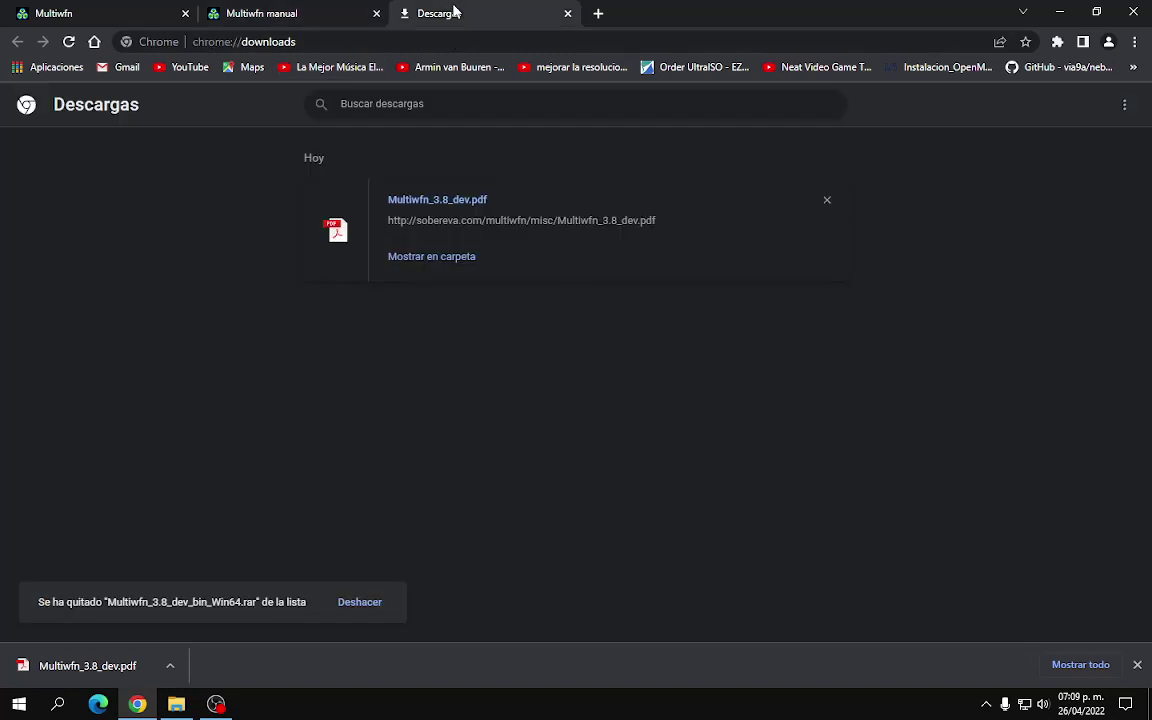
{"action": "left_click", "coordinate": [827, 203]}
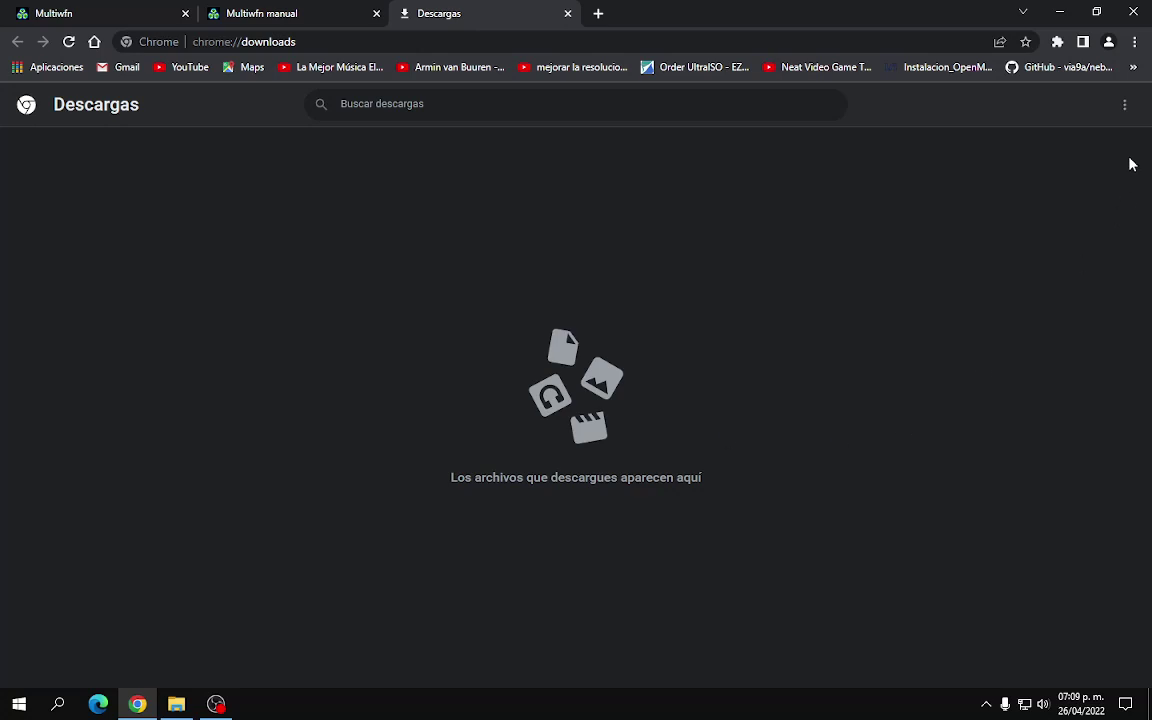
Step: Minimize the open windows, launch VMD from the desktop, and highlight the version number in its console
{"action": "left_click", "coordinate": [1059, 11]}
{"action": "left_click", "coordinate": [1059, 11]}
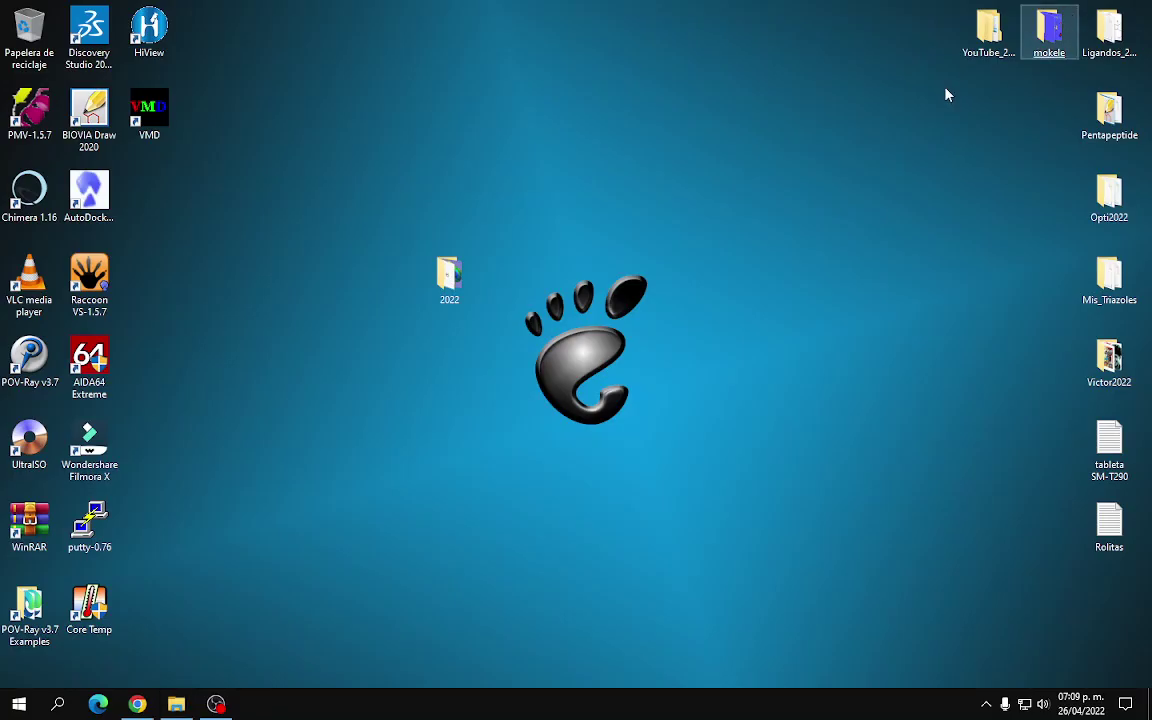
{"action": "double_click", "coordinate": [134, 113]}
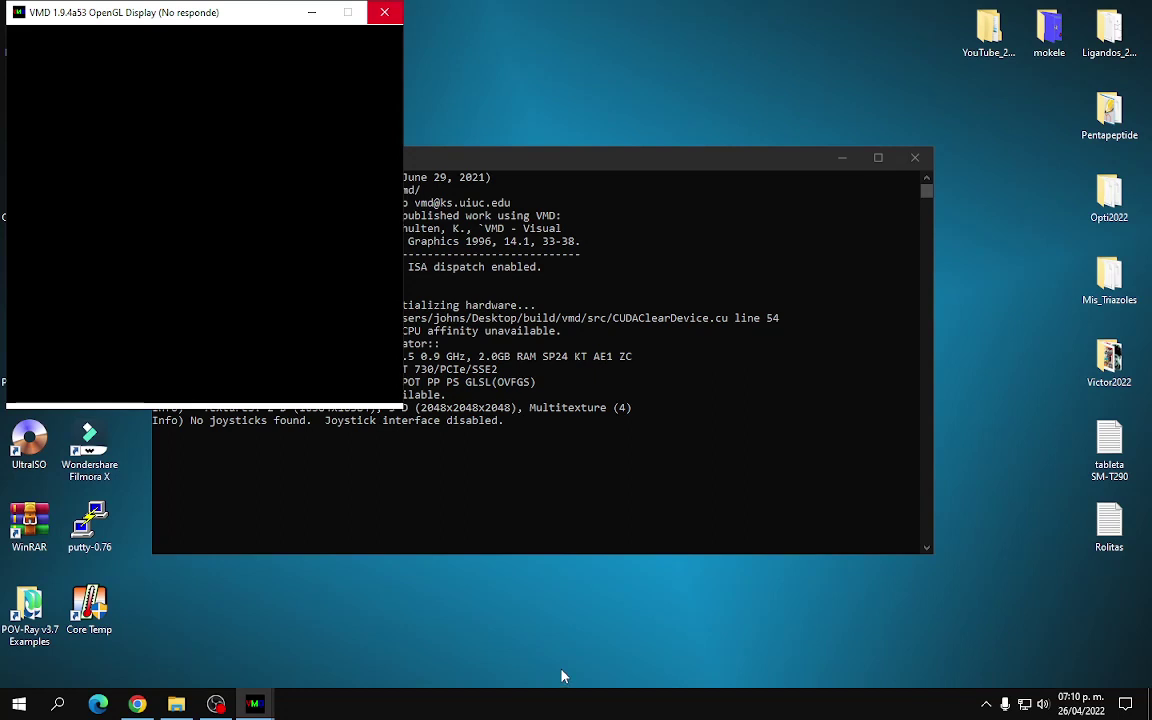
{"action": "left_click", "coordinate": [500, 163]}
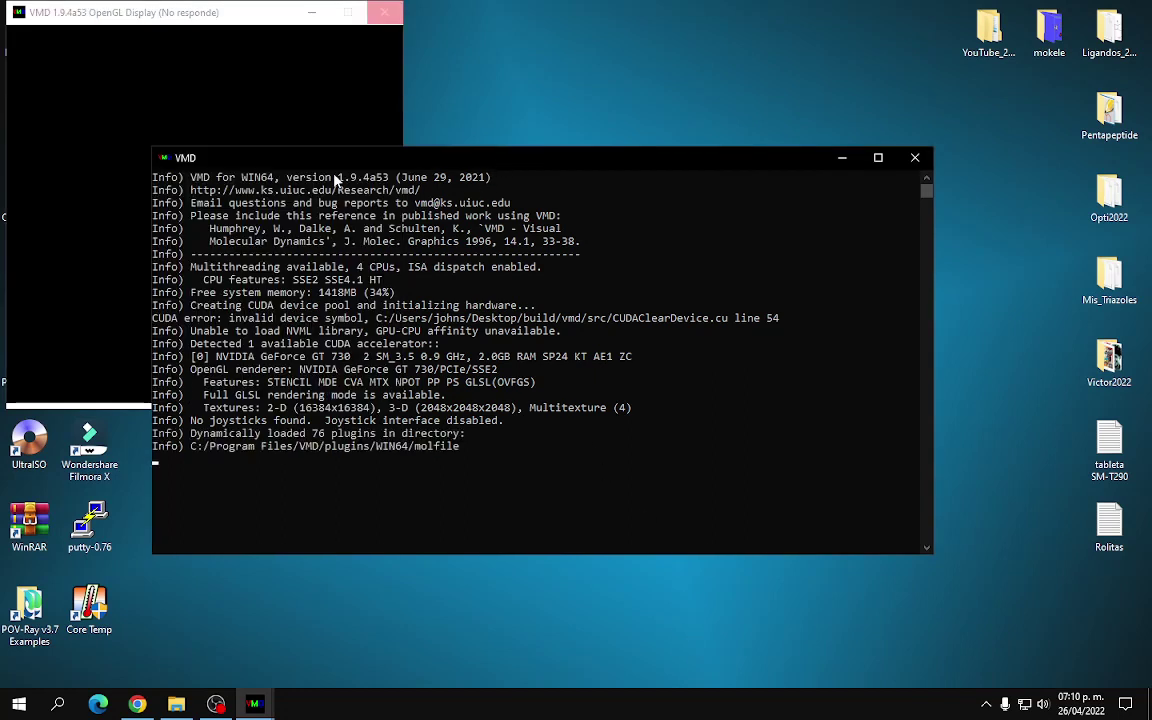
{"action": "left_click", "coordinate": [384, 178]}
{"action": "double_click", "coordinate": [384, 178]}
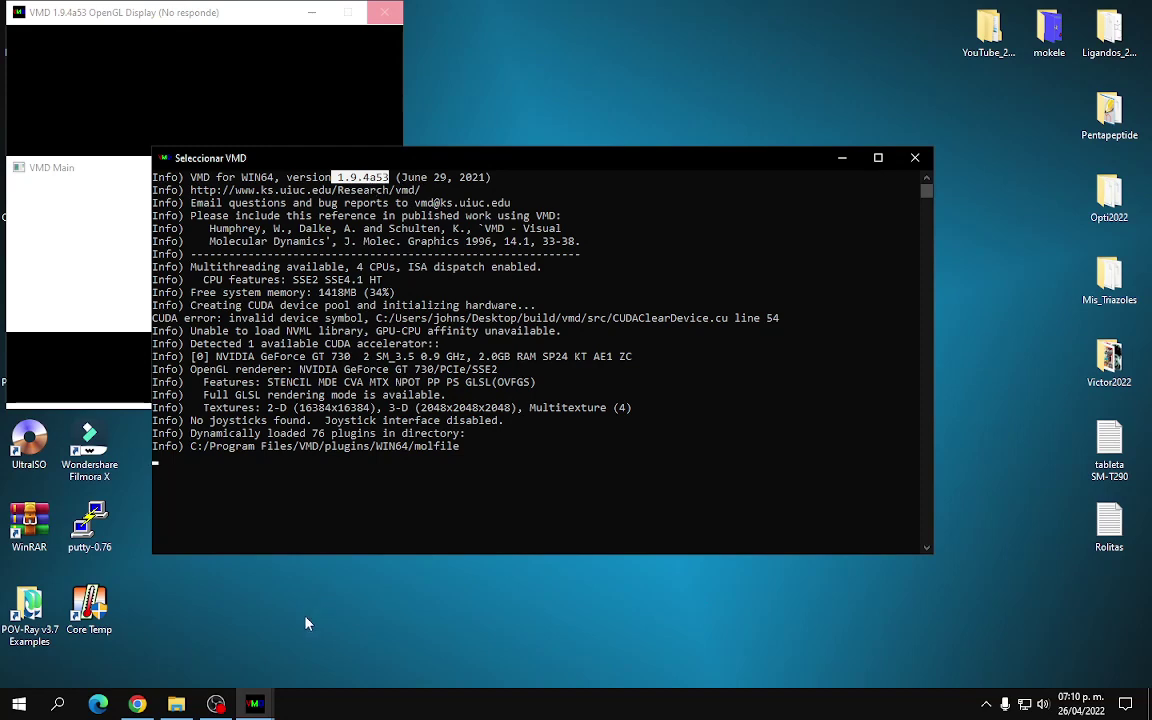
Step: Switch to Chrome, search Google for "vmd", and open the VMD software download page on ks.uiuc.edu
{"action": "left_click", "coordinate": [141, 692]}
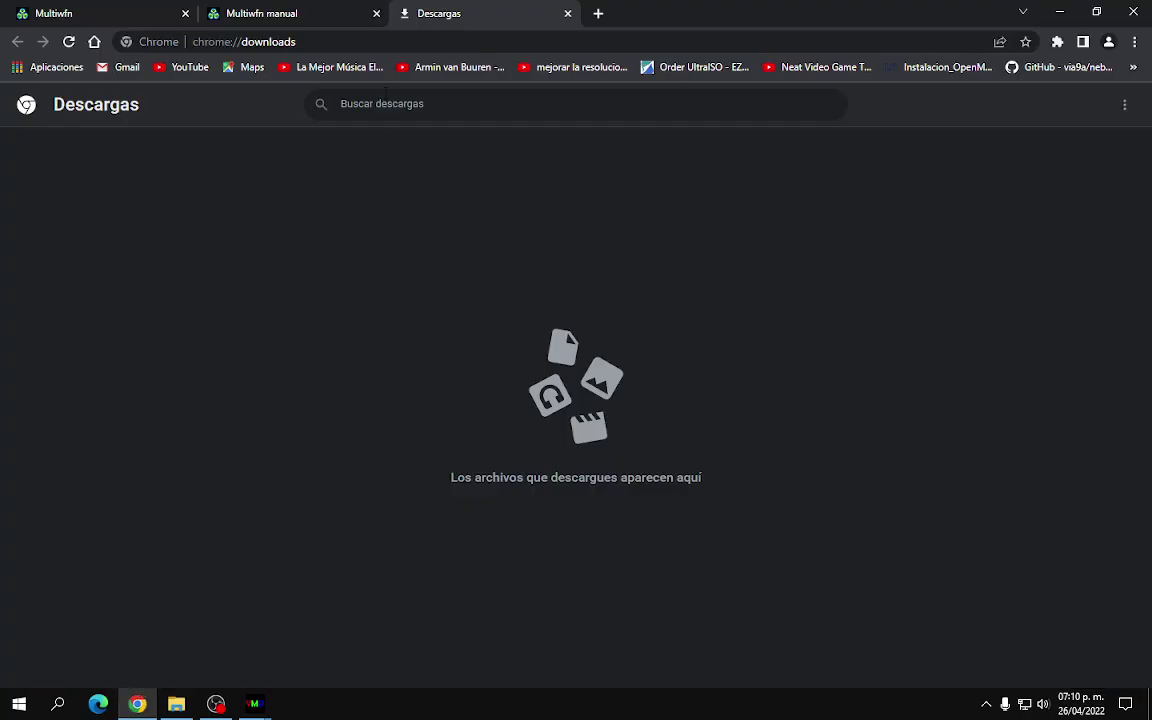
{"action": "left_click", "coordinate": [94, 42]}
{"action": "left_click", "coordinate": [490, 323]}
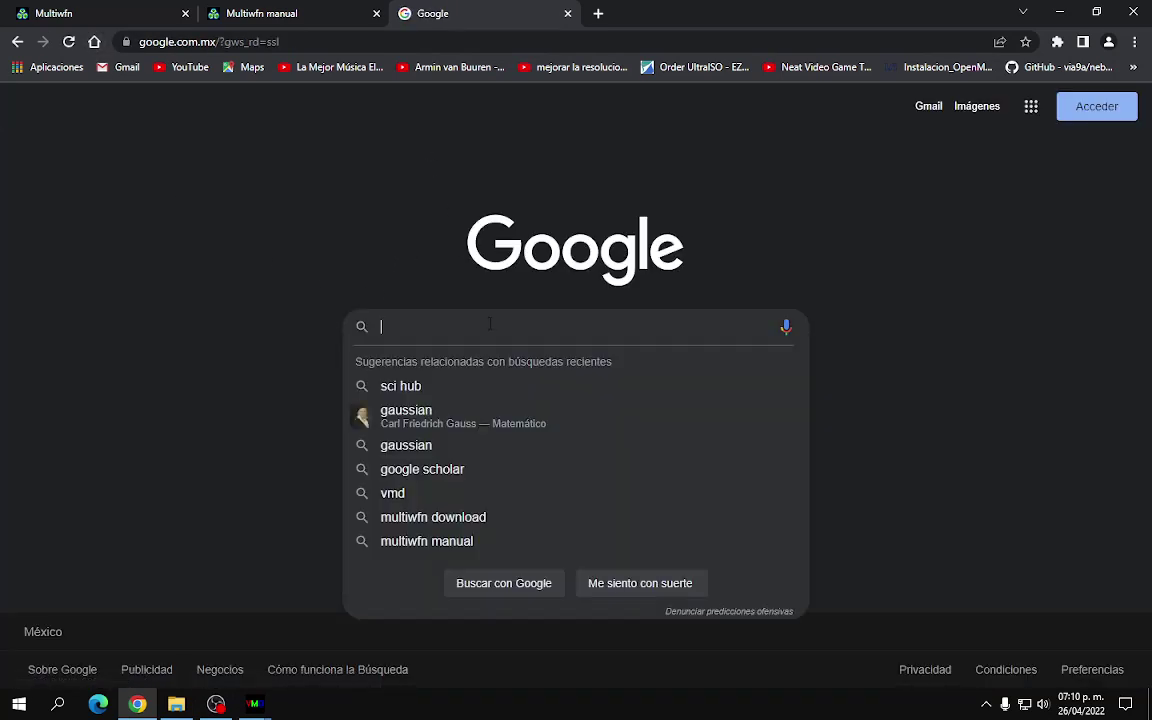
{"action": "type", "text": "vmd"}
{"action": "key", "text": "Return"}
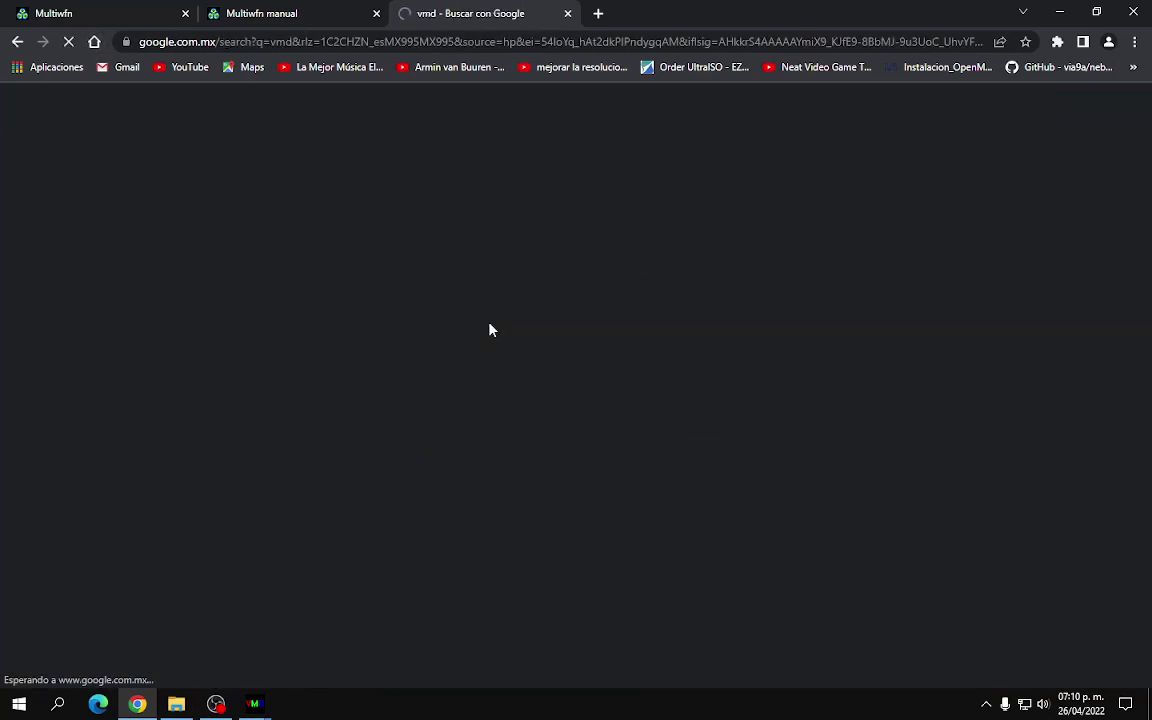
{"action": "left_click", "coordinate": [215, 338]}
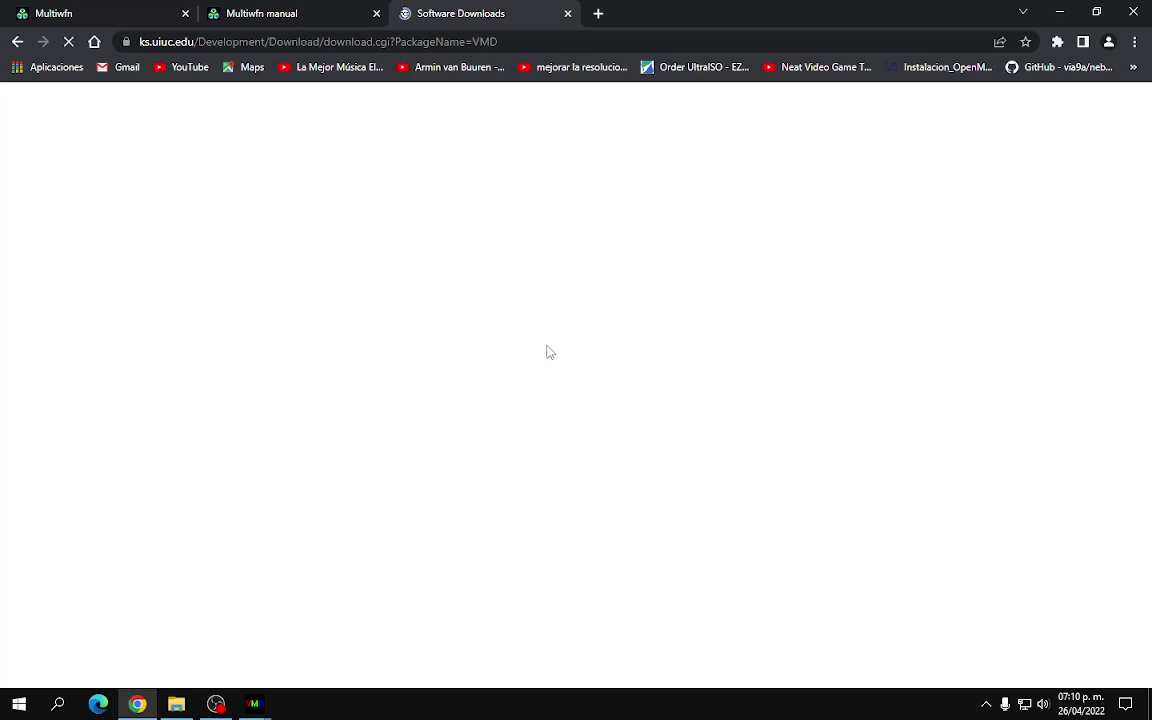
{"action": "left_click", "coordinate": [985, 708]}
{"action": "left_click", "coordinate": [864, 694]}
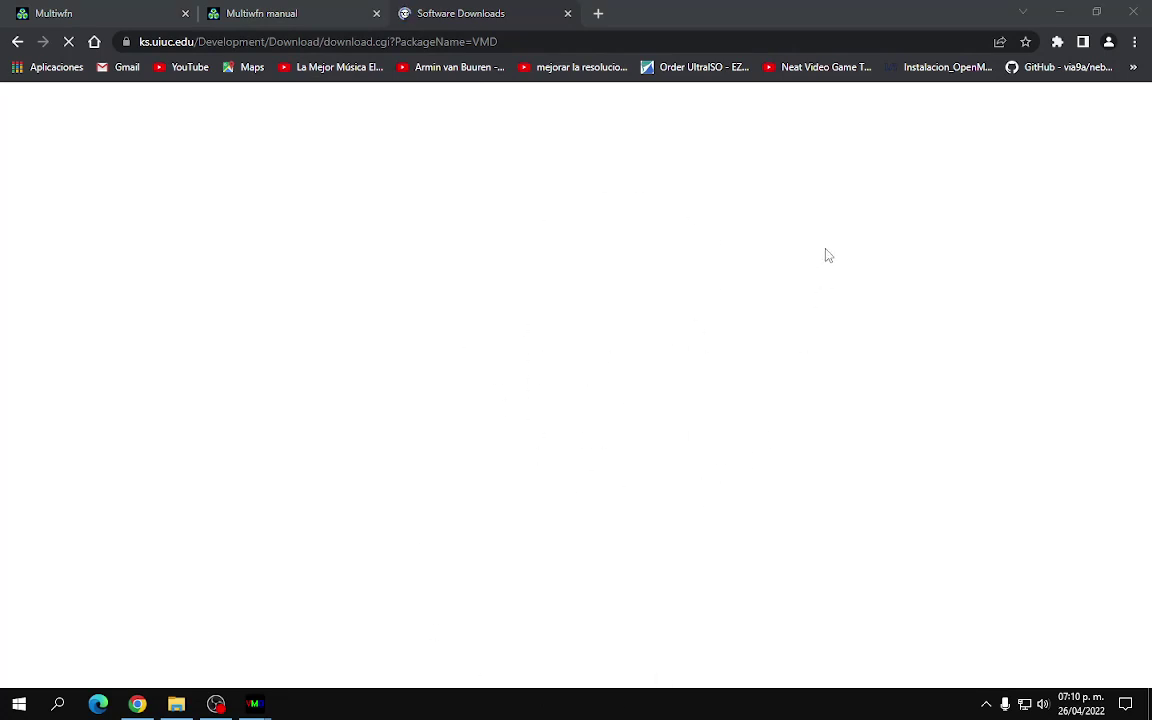
Step: Return to VMD, choose to wait for the unresponsive program, and release the console text selection so loading can continue
{"action": "left_click", "coordinate": [1059, 14]}
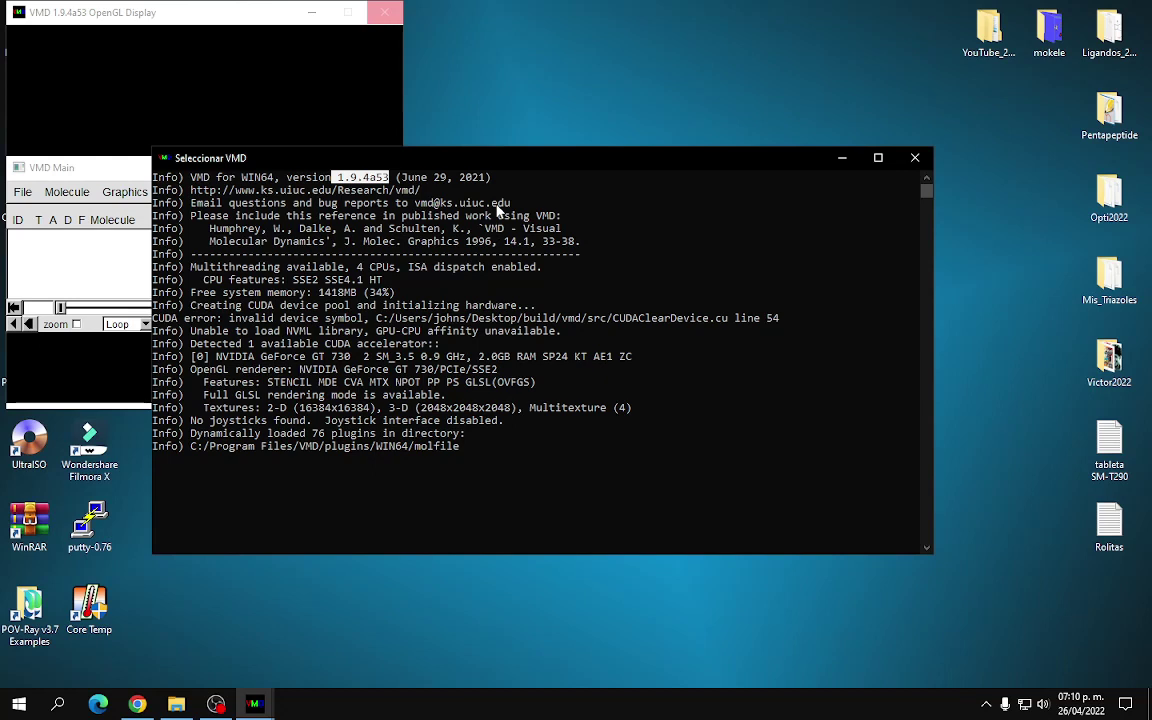
{"action": "left_click", "coordinate": [96, 162]}
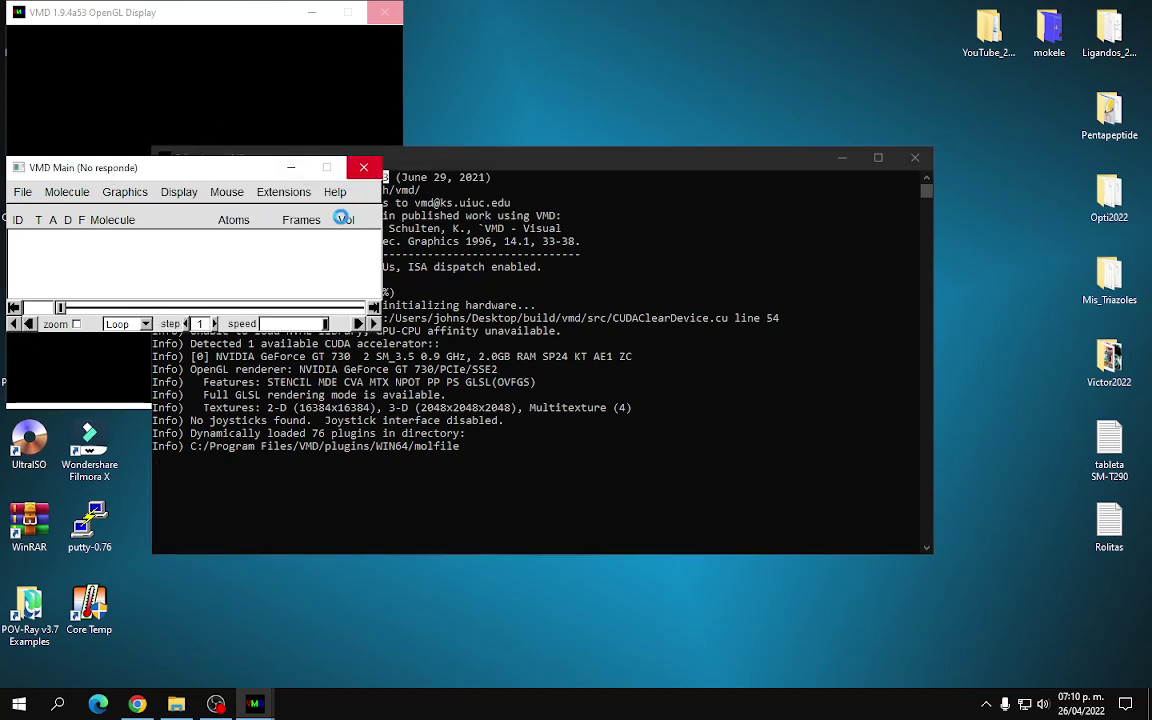
{"action": "left_click", "coordinate": [307, 311]}
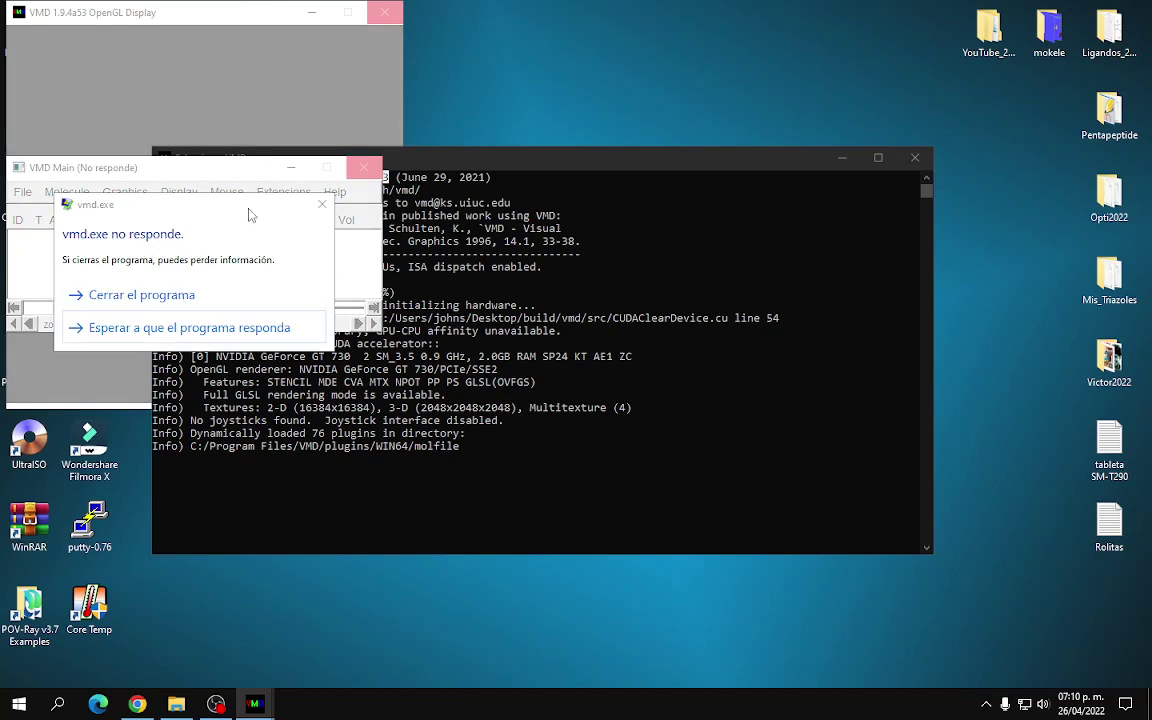
{"action": "left_click", "coordinate": [159, 327]}
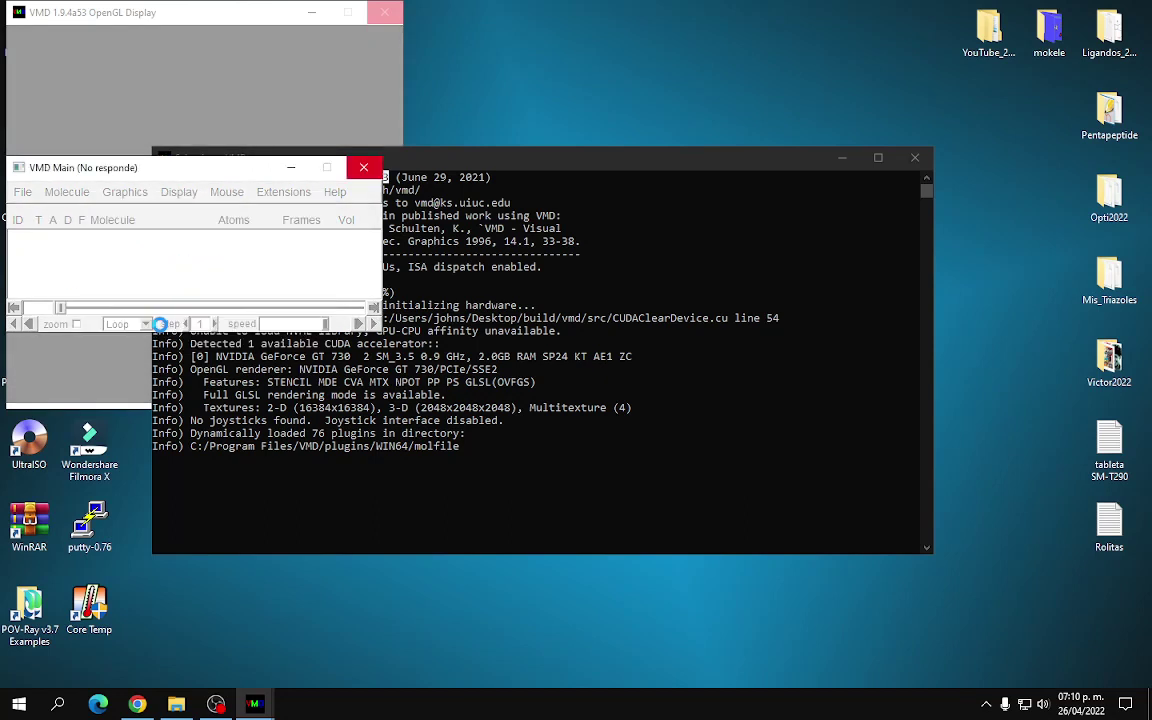
{"action": "left_click", "coordinate": [386, 177]}
{"action": "left_click", "coordinate": [430, 190]}
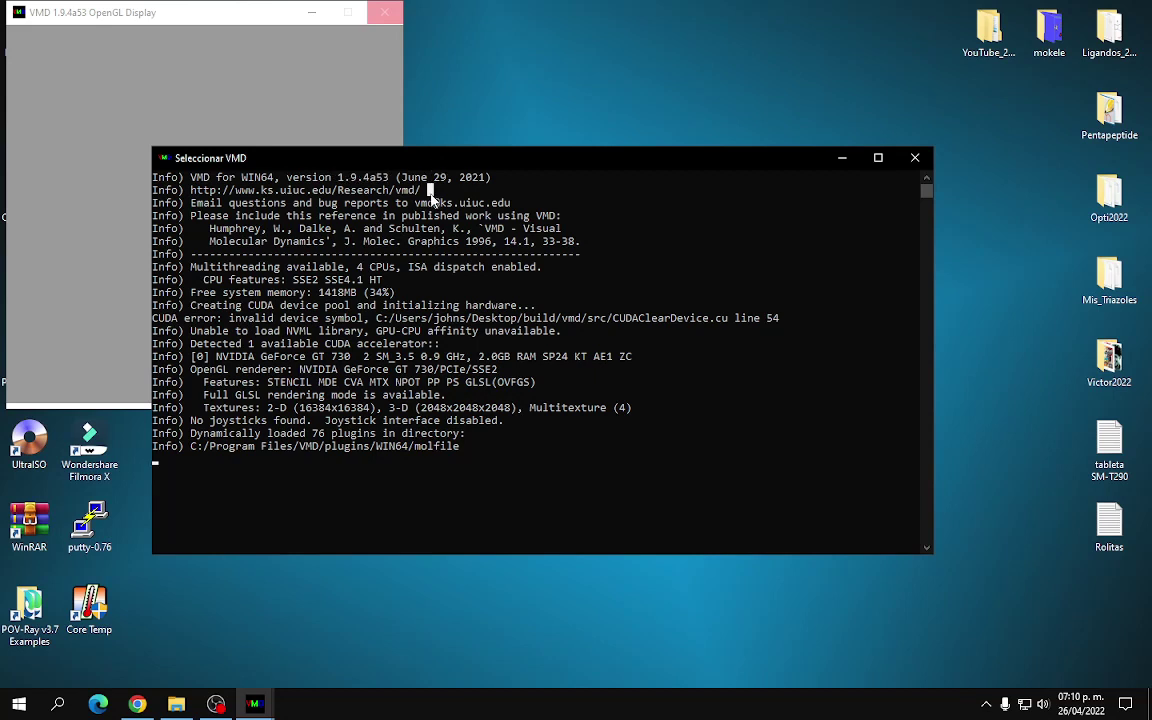
{"action": "right_click", "coordinate": [355, 513]}
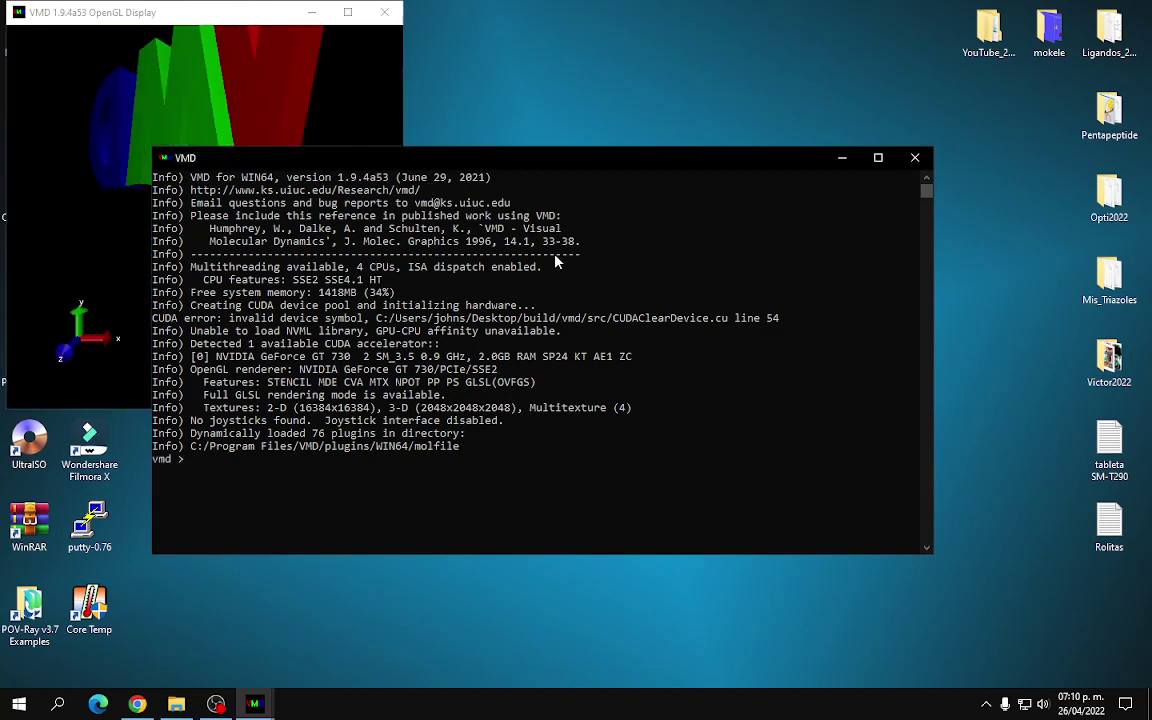
{"action": "left_click", "coordinate": [430, 446]}
{"action": "right_click", "coordinate": [453, 473]}
Step: Bring up the VMD Main window and quit VMD, confirming the exit
{"action": "mouse_move", "coordinate": [253, 704]}
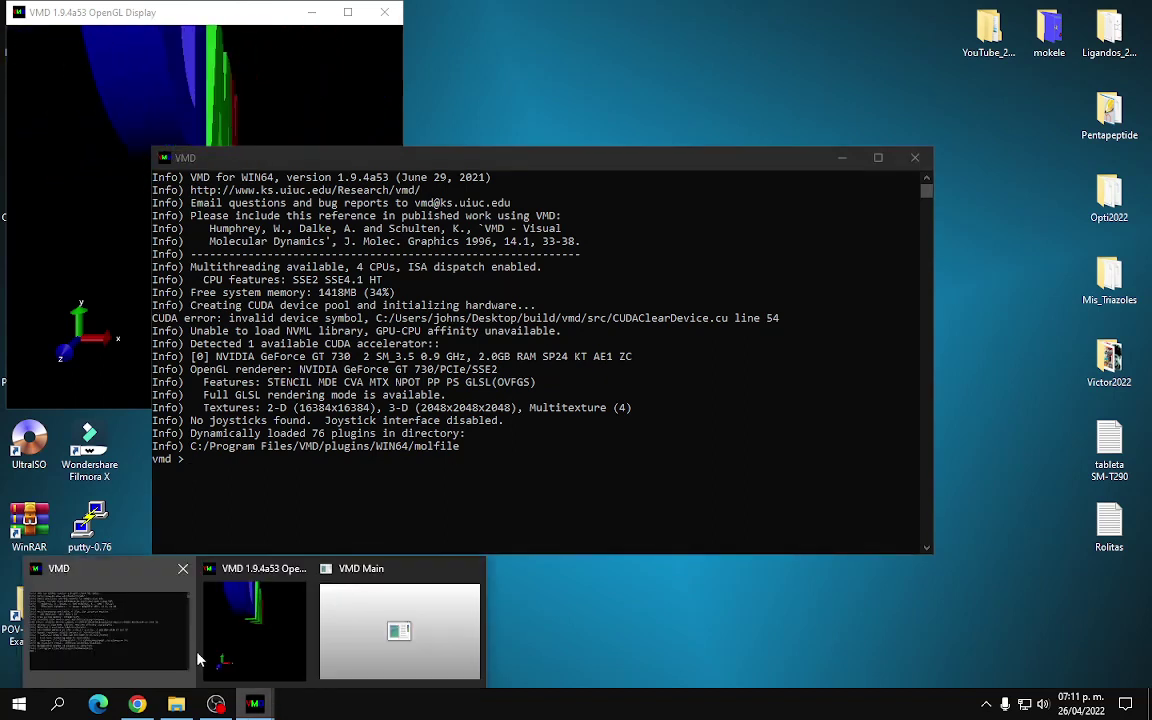
{"action": "left_click", "coordinate": [388, 647]}
{"action": "left_click", "coordinate": [372, 167]}
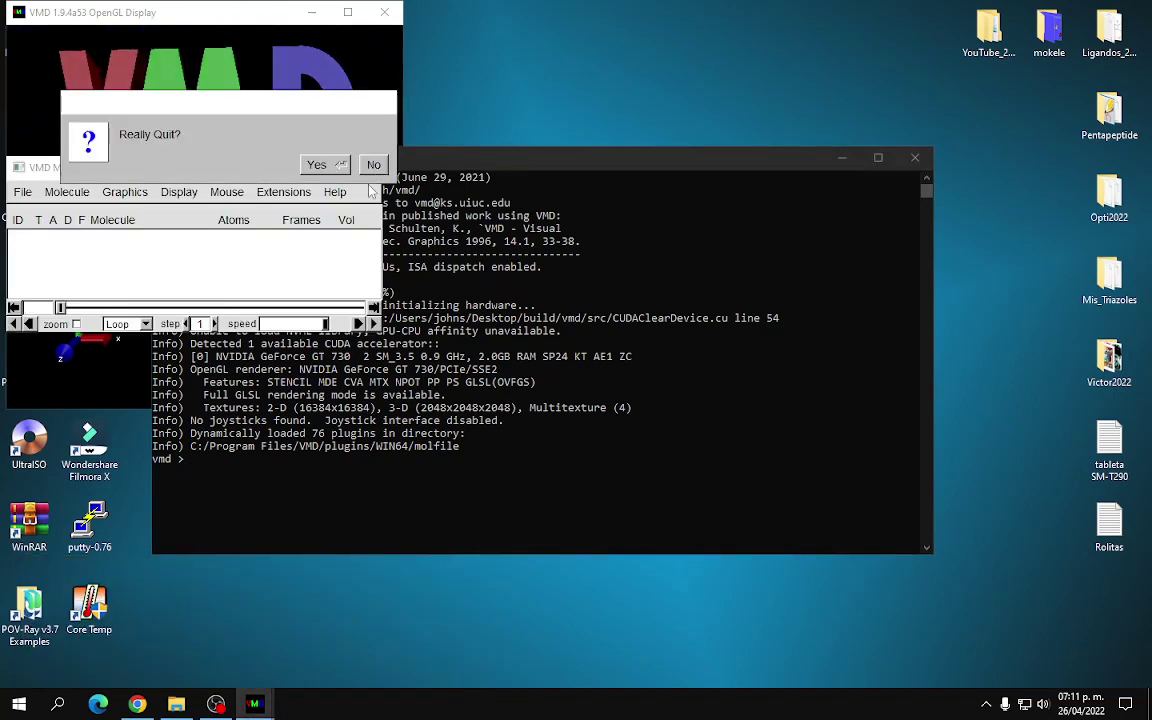
{"action": "left_click", "coordinate": [325, 165]}
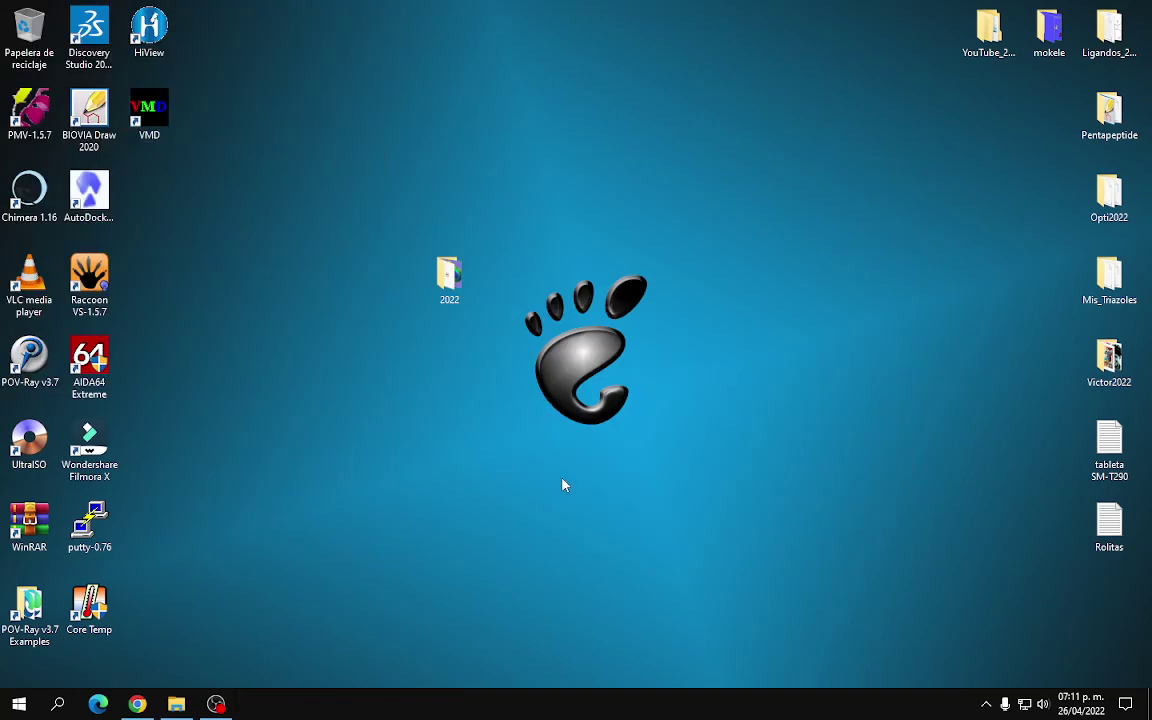
Step: Return to Chrome and check whether the VMD download page has loaded
{"action": "left_click", "coordinate": [175, 704]}
{"action": "left_click", "coordinate": [175, 704]}
{"action": "left_click", "coordinate": [137, 704]}
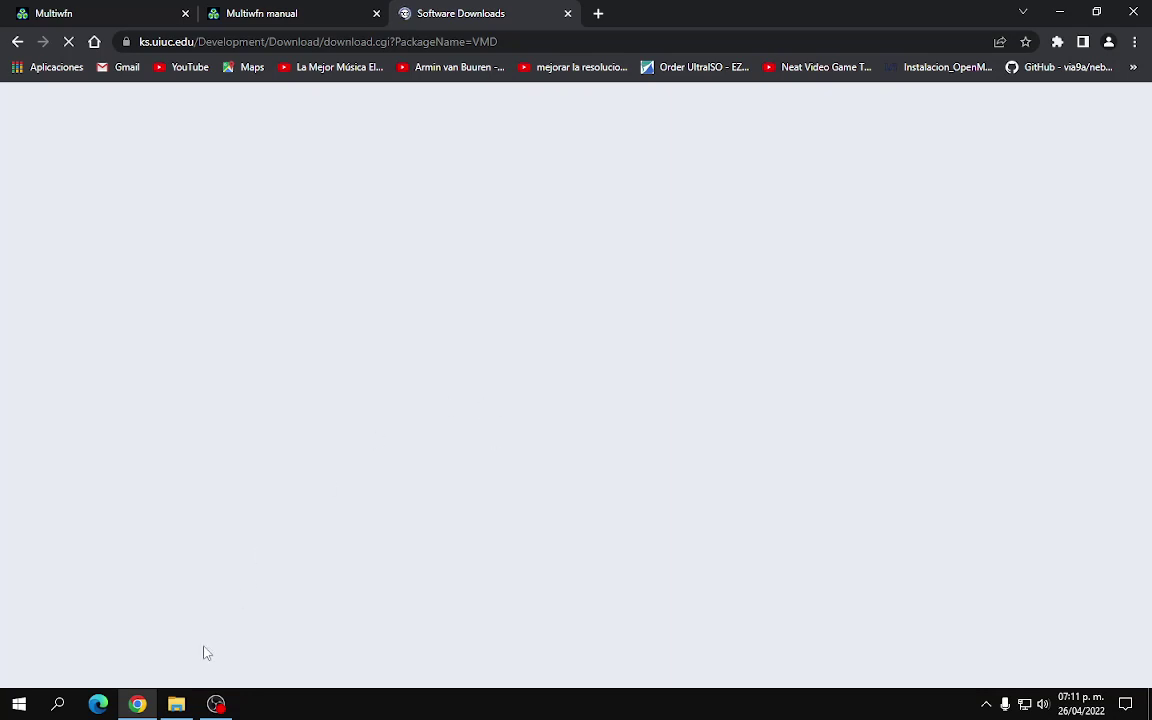
Step: In File Explorer's Descargas folder, select and cut vmd194a53win64-SetupV7, Multiwfn_3.8_dev_bin_Win64 and the Multiwfn_3.8_dev PDF
{"action": "left_click", "coordinate": [180, 710]}
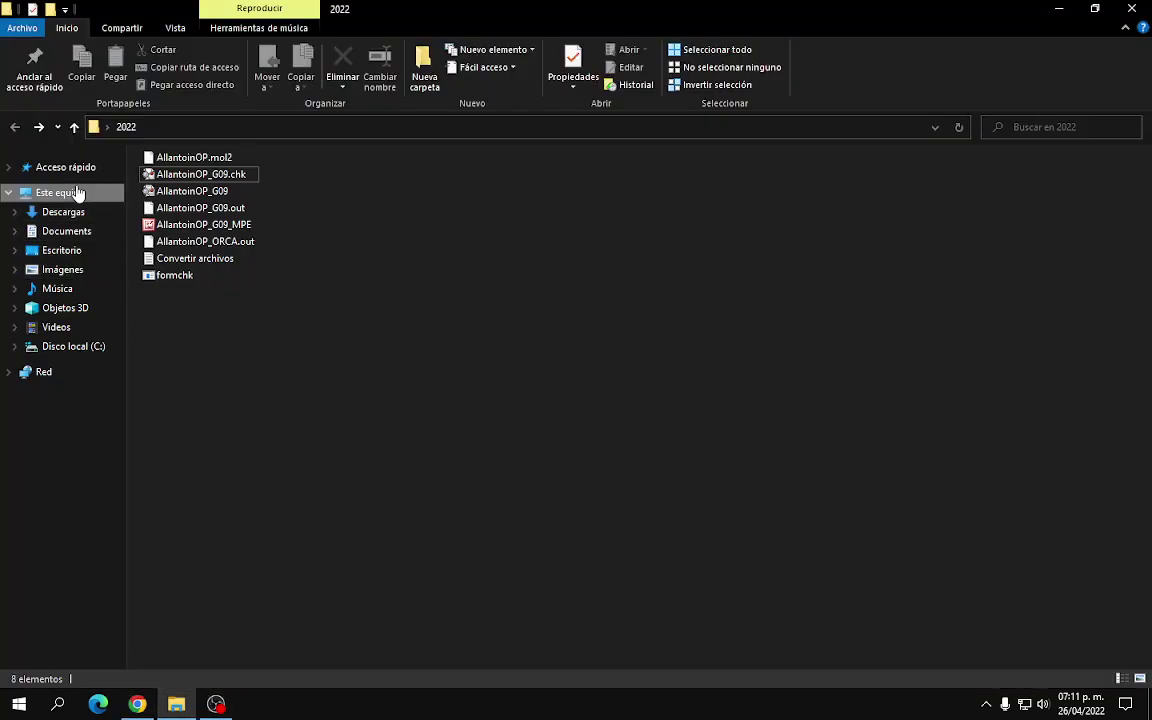
{"action": "left_click", "coordinate": [75, 193]}
{"action": "left_click", "coordinate": [62, 212]}
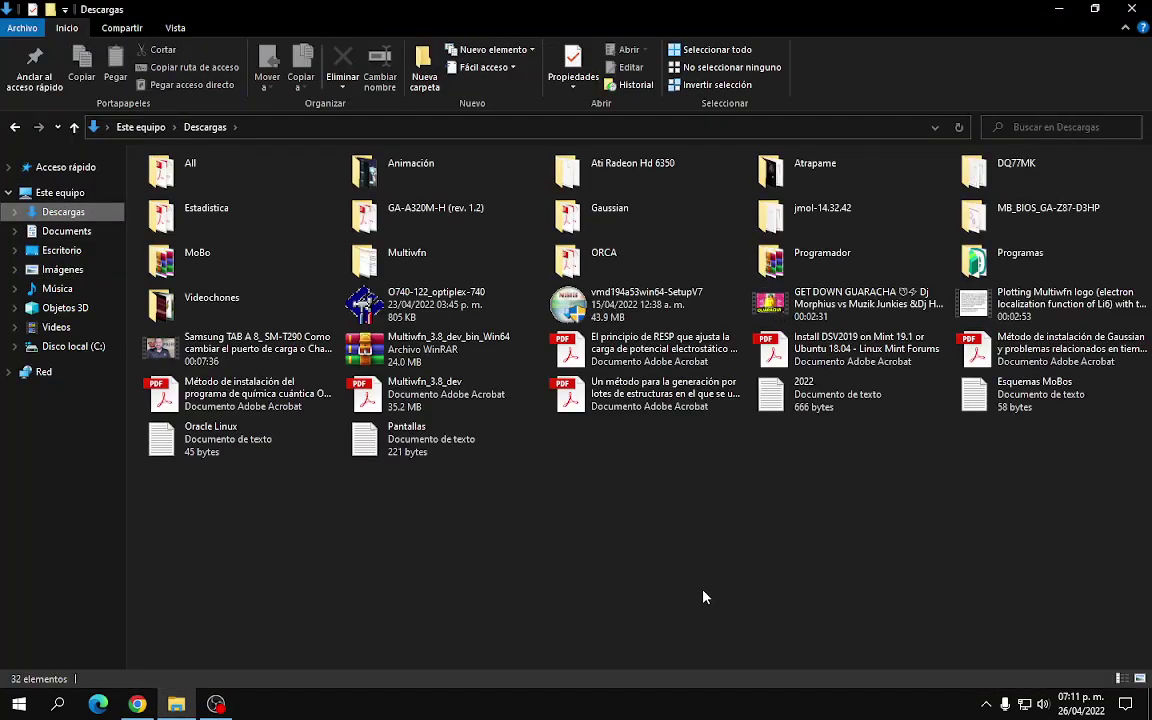
{"action": "left_click", "coordinate": [628, 303]}
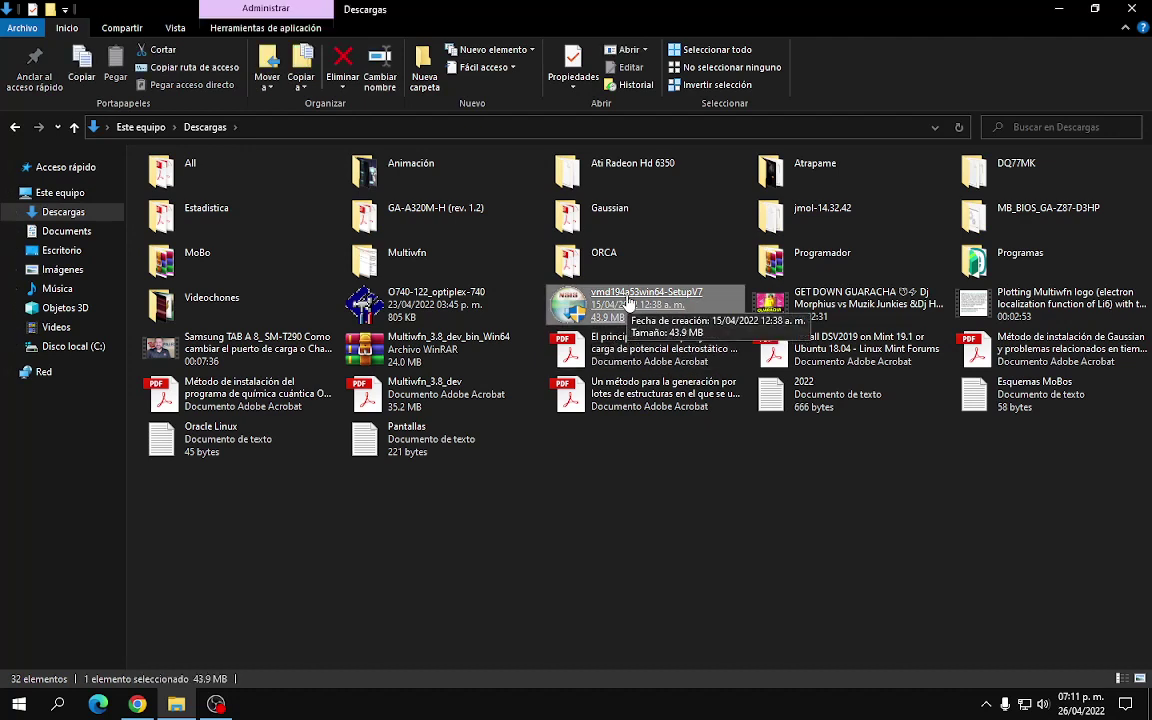
{"action": "left_click", "coordinate": [627, 553]}
{"action": "left_click", "coordinate": [627, 316]}
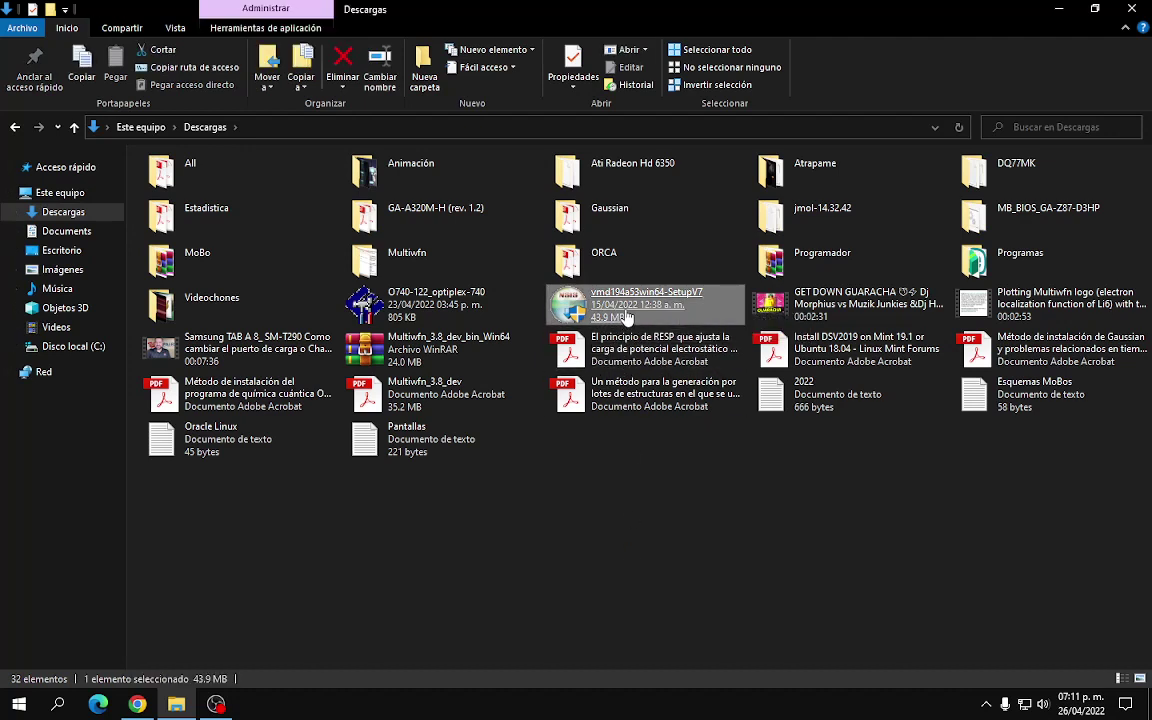
{"action": "left_click", "coordinate": [420, 349], "text": "ctrl"}
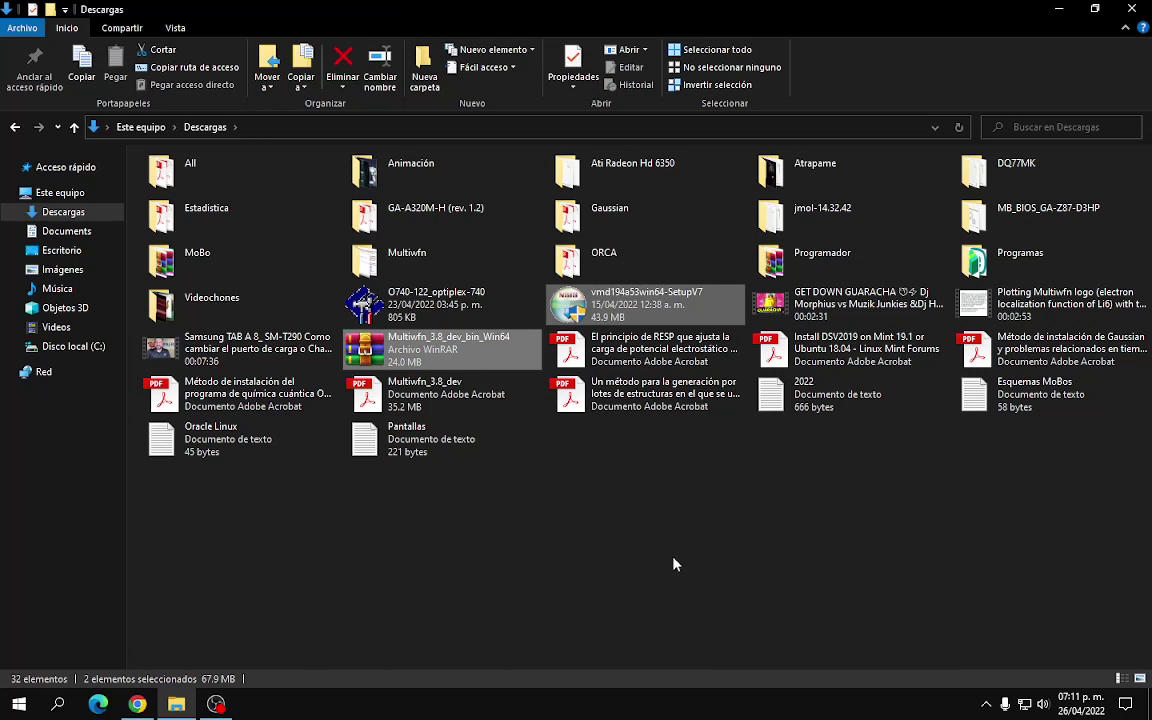
{"action": "left_click", "coordinate": [415, 392], "text": "ctrl"}
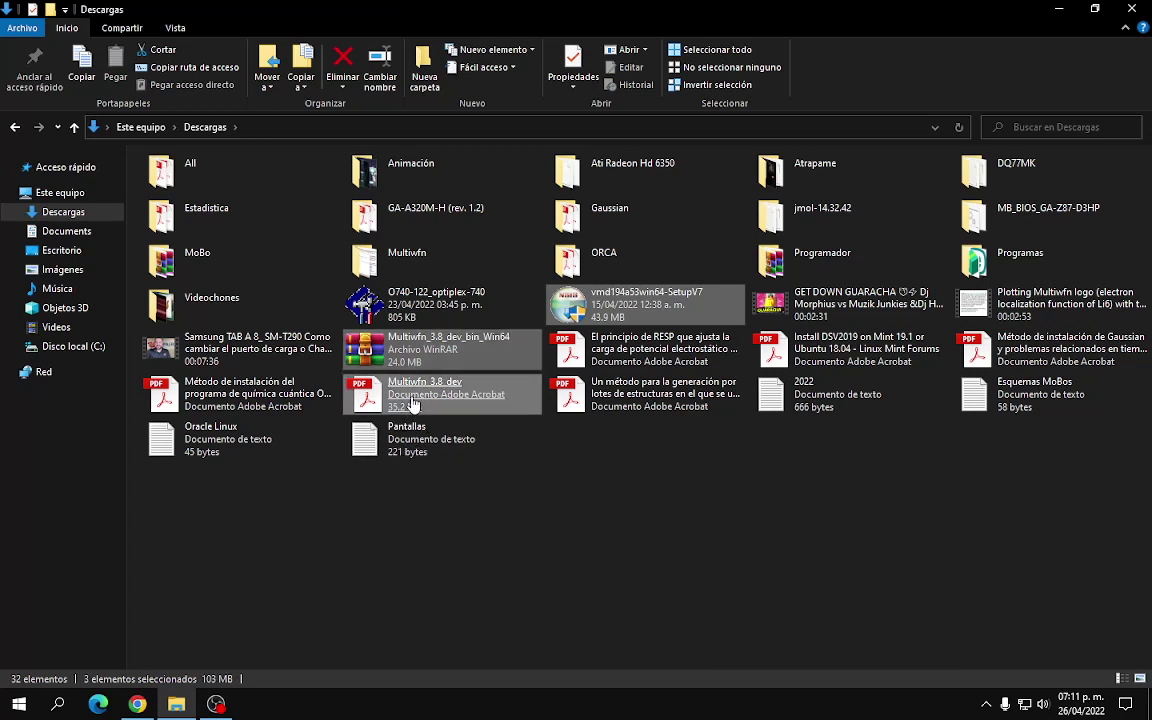
Step: Go back to the 2022 folder, create a new folder named Manual, and open it
{"action": "left_click", "coordinate": [14, 127]}
{"action": "left_click", "coordinate": [14, 127]}
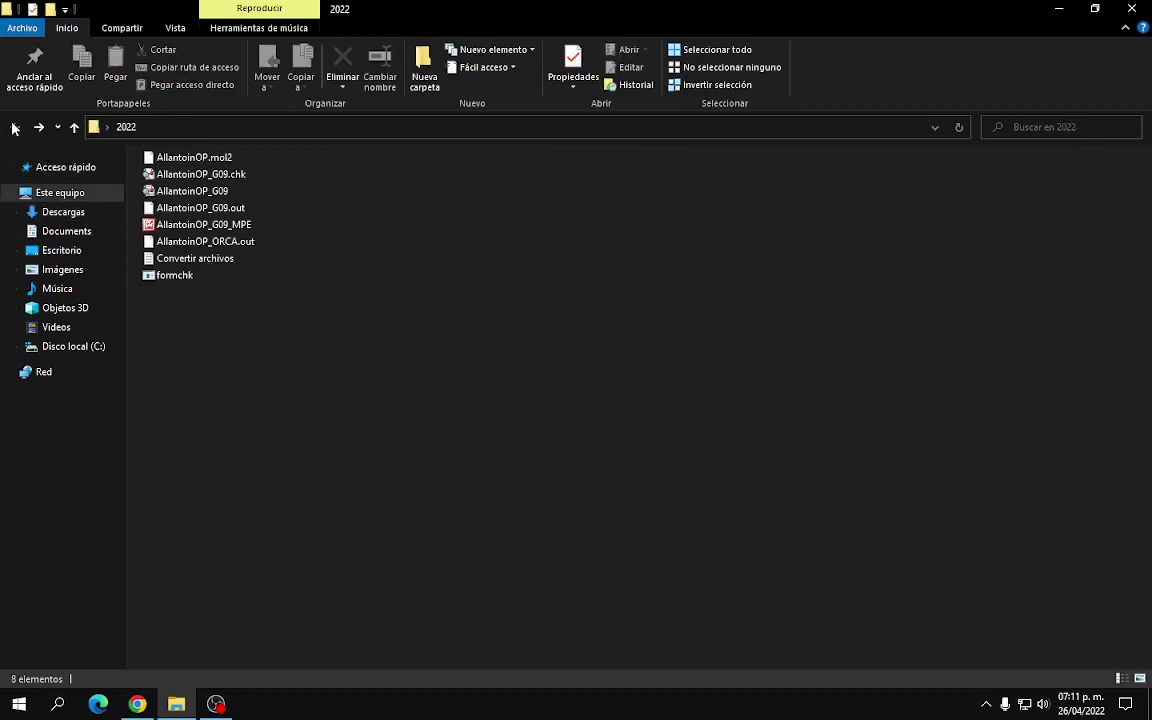
{"action": "right_click", "coordinate": [378, 521]}
{"action": "mouse_move", "coordinate": [482, 485]}
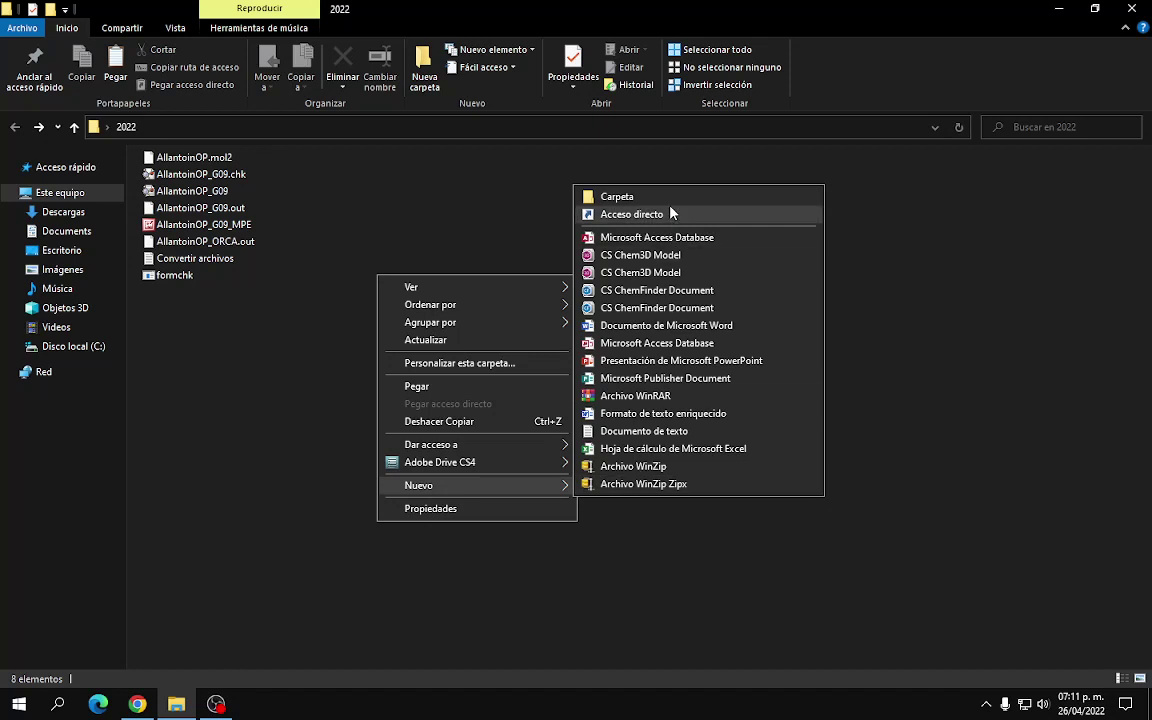
{"action": "left_click", "coordinate": [602, 191]}
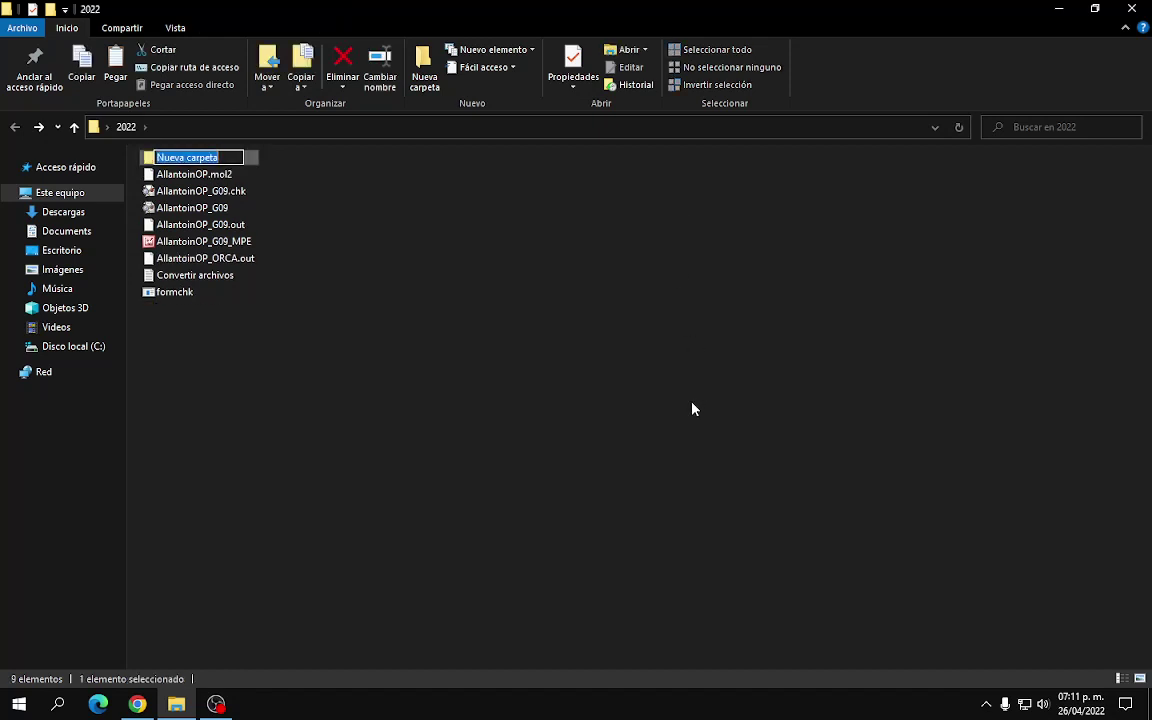
{"action": "type", "text": "Manual"}
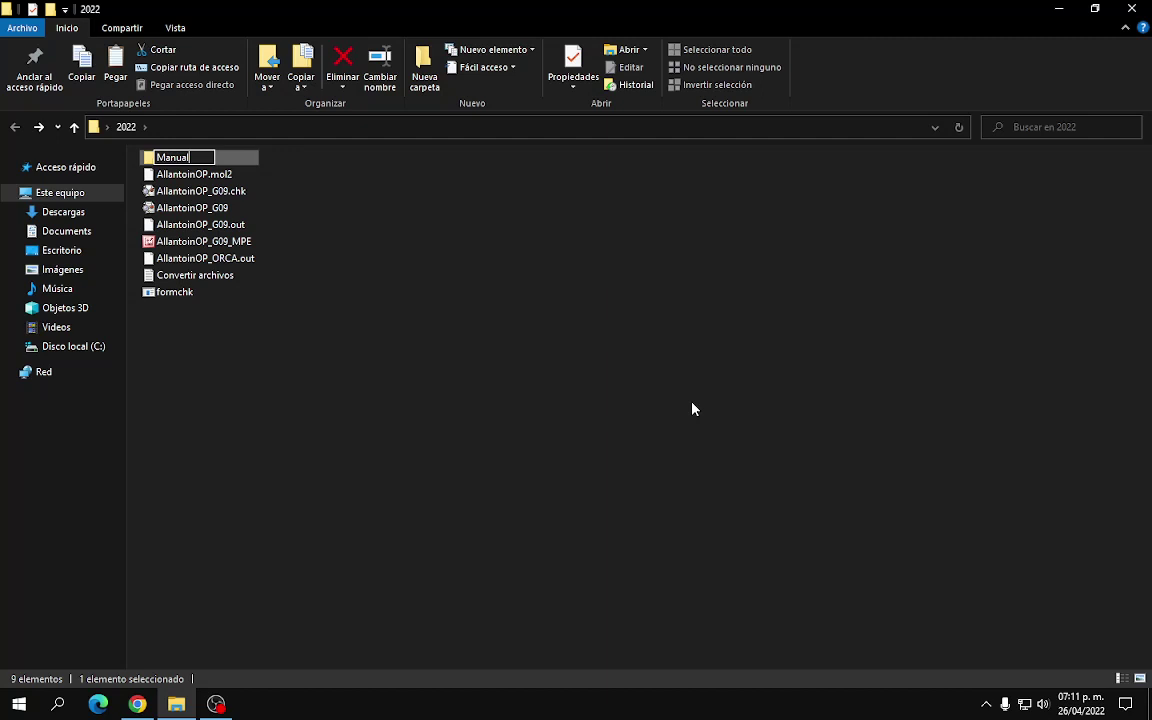
{"action": "key", "text": "Return"}
{"action": "key", "text": "Return"}
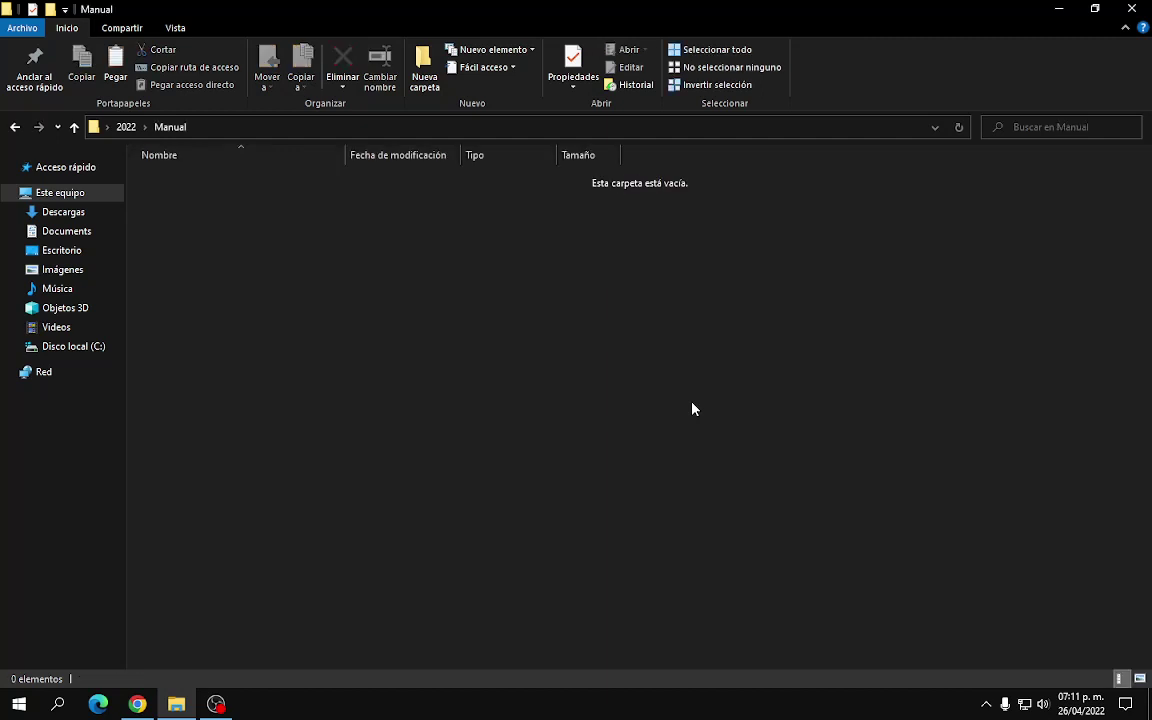
Step: Paste the three cut files into the Manual folder and point out the vmd194a53win64-SetupV7 installer
{"action": "key", "text": "ctrl+v"}
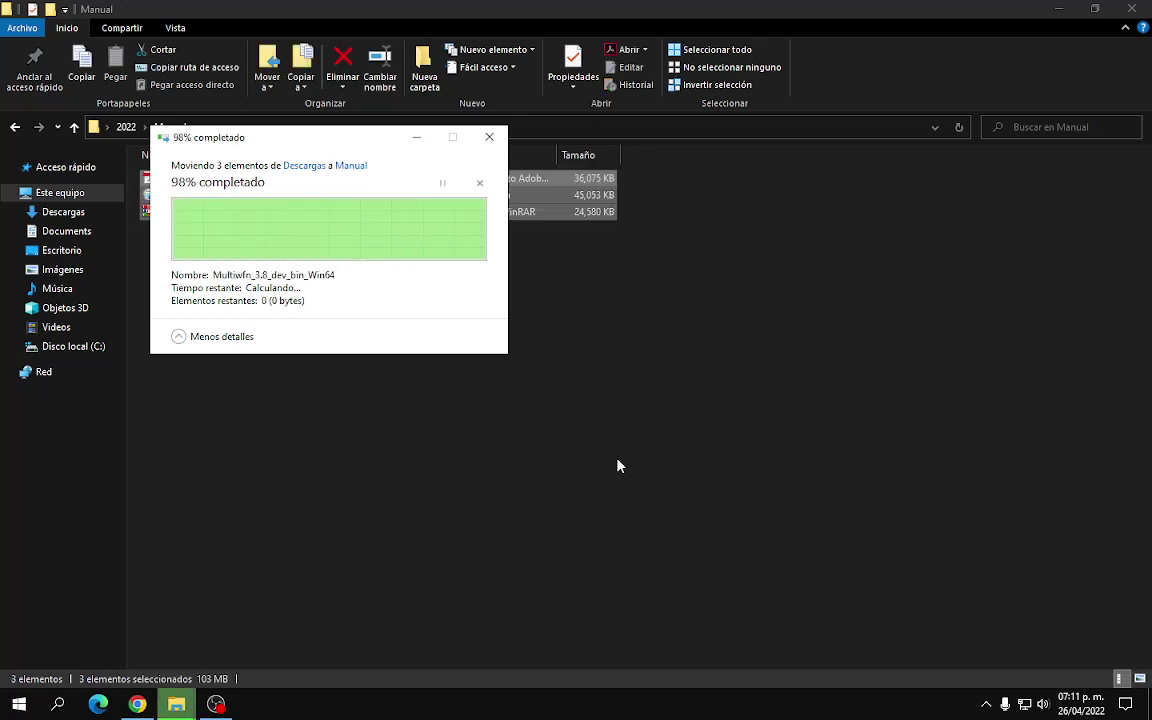
{"action": "left_click", "coordinate": [206, 257]}
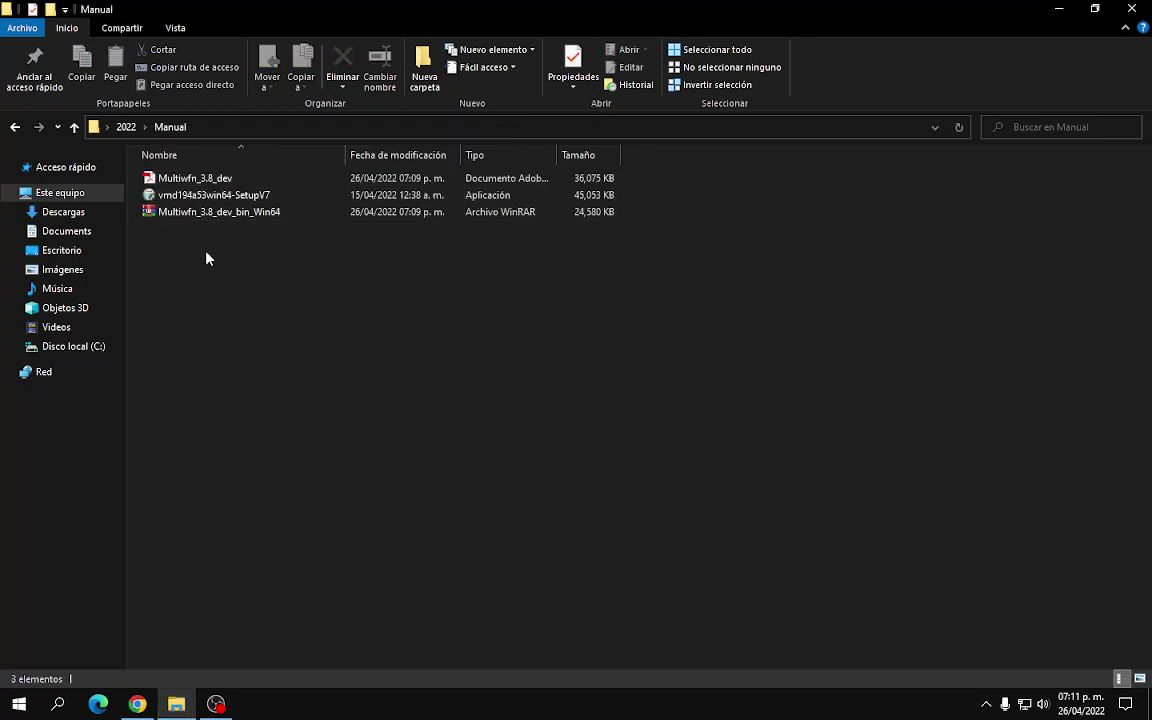
{"action": "left_click", "coordinate": [193, 196]}
{"action": "left_click", "coordinate": [309, 401]}
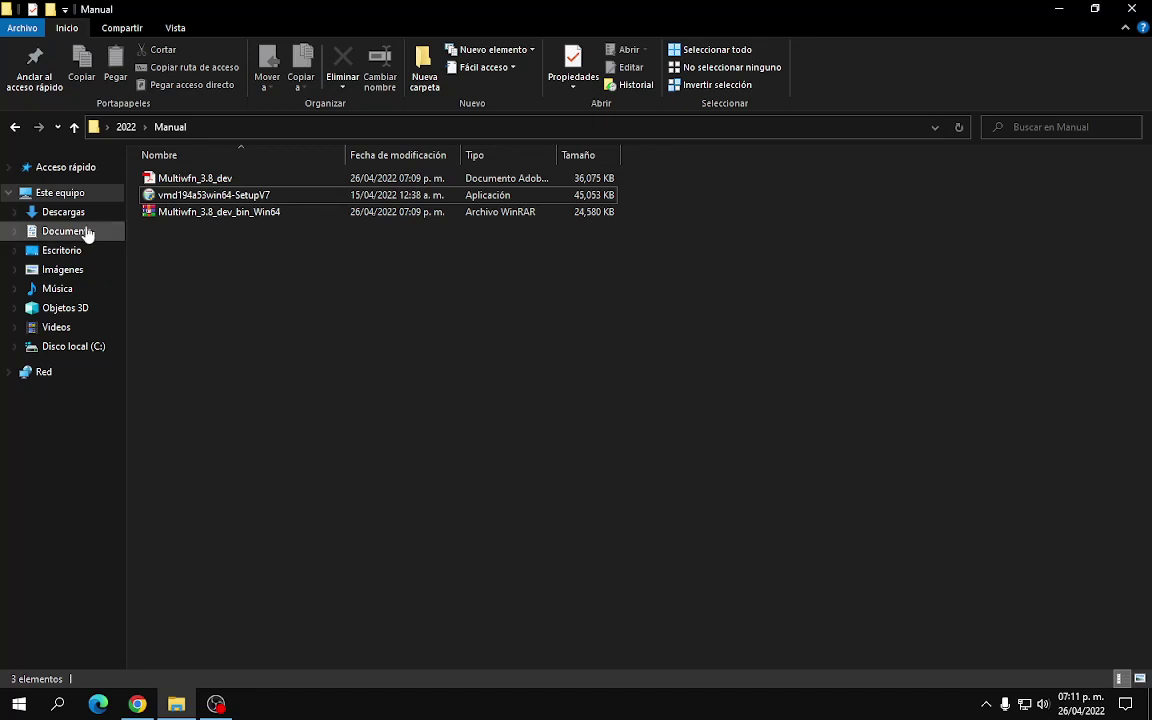
Step: Go back to the 2022 folder, switch to Chrome and review the VMD versions and platforms on the download page
{"action": "left_click", "coordinate": [15, 126]}
{"action": "left_click", "coordinate": [482, 387]}
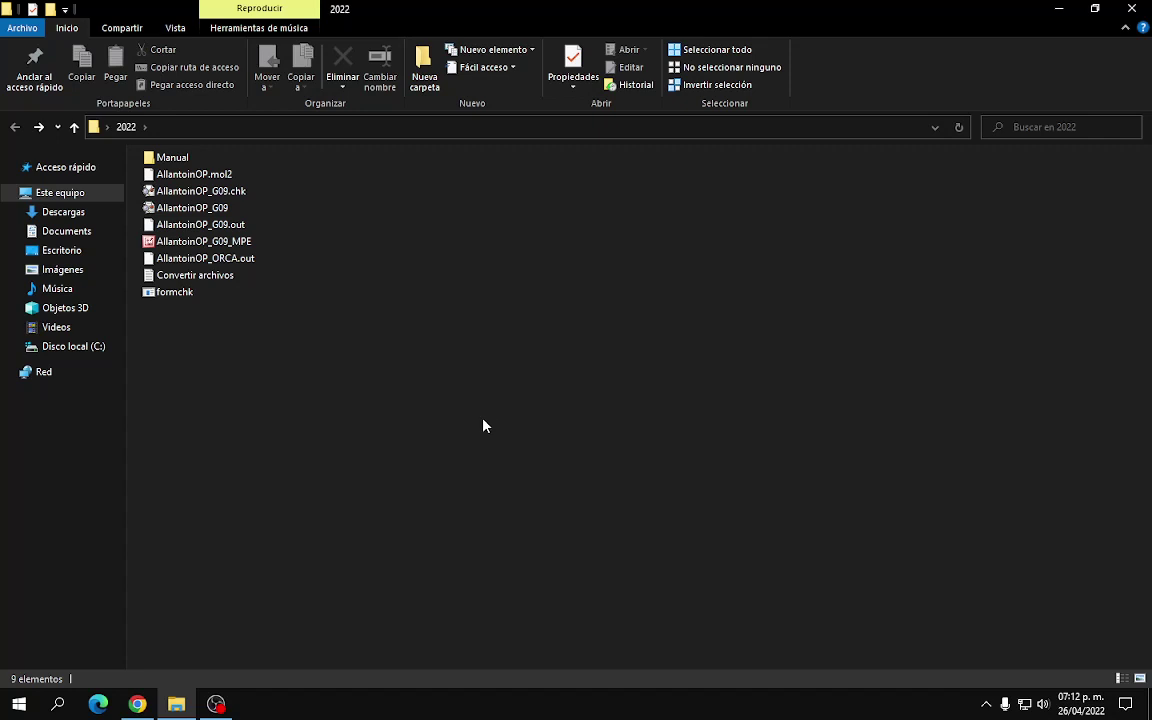
{"action": "left_click", "coordinate": [1059, 8]}
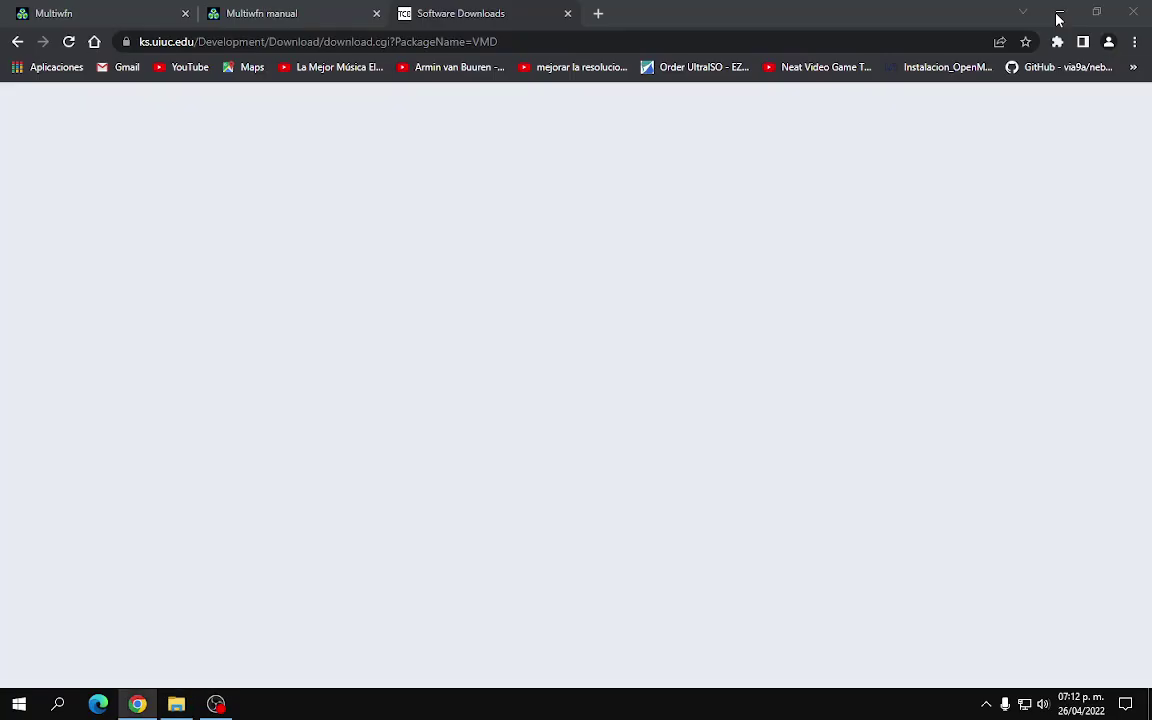
{"action": "scroll", "coordinate": [528, 389], "scroll_direction": "down", "scroll_amount": 2}
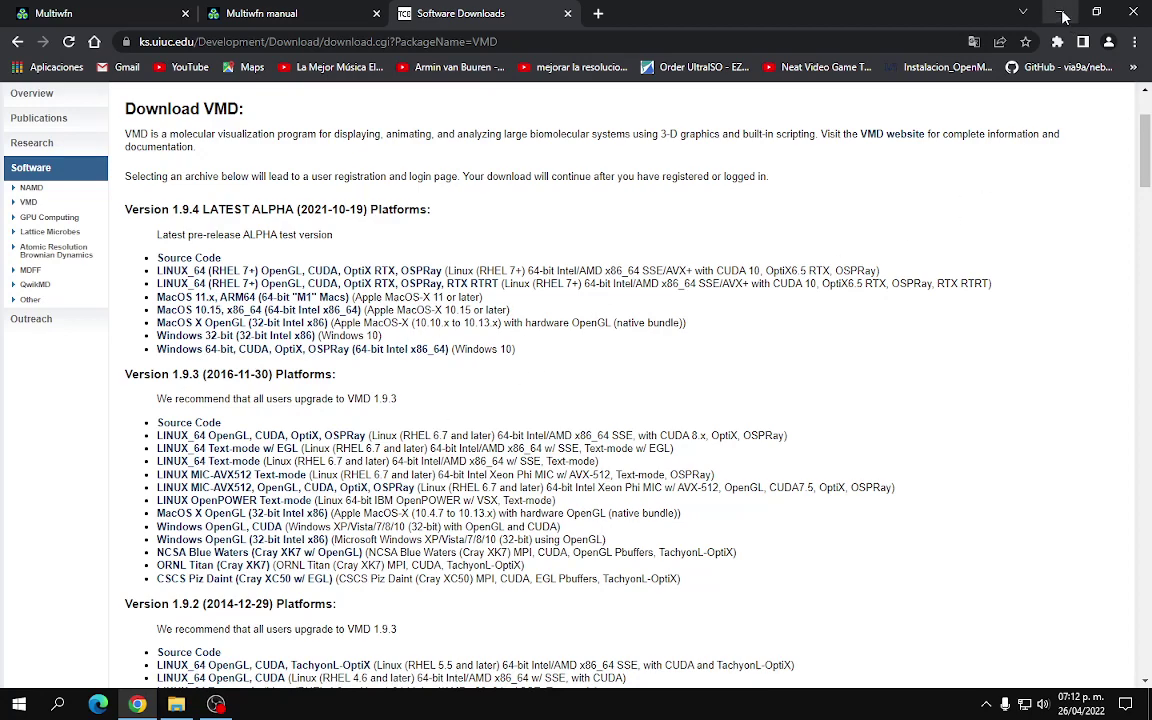
{"action": "key", "text": "super+d"}
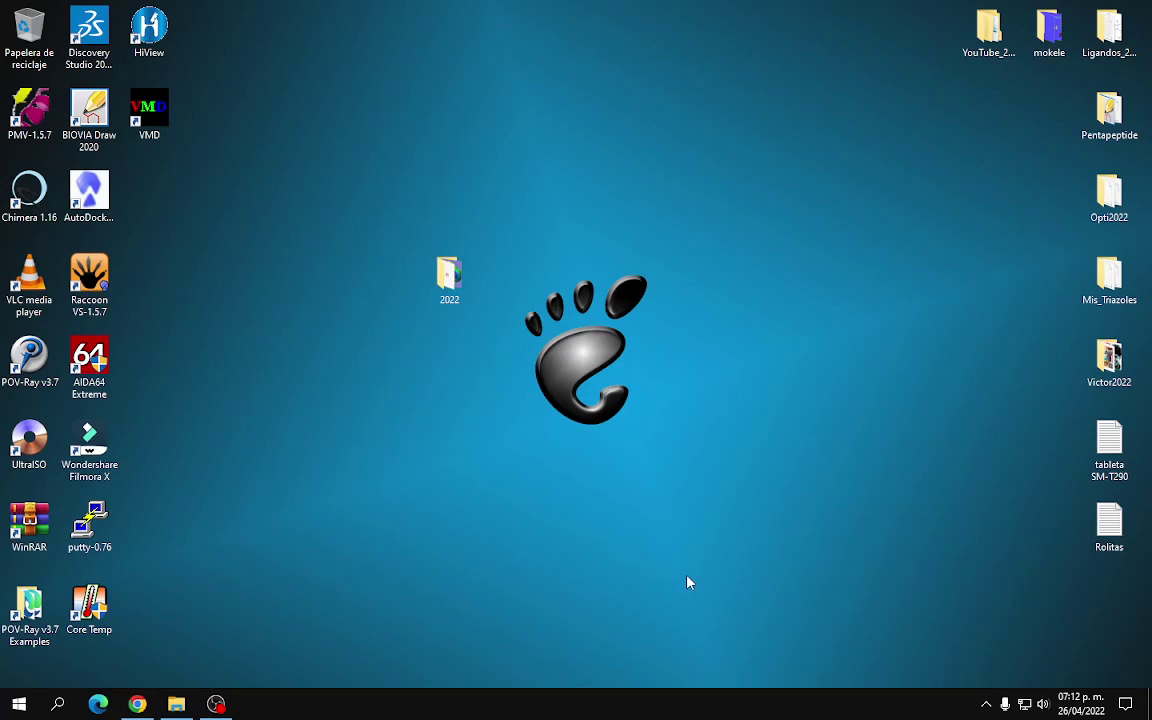
Step: In File Explorer, open Disco local (C:) and inspect the Adjustment Program folder and its L3110 Series subfolder
{"action": "left_click", "coordinate": [174, 705]}
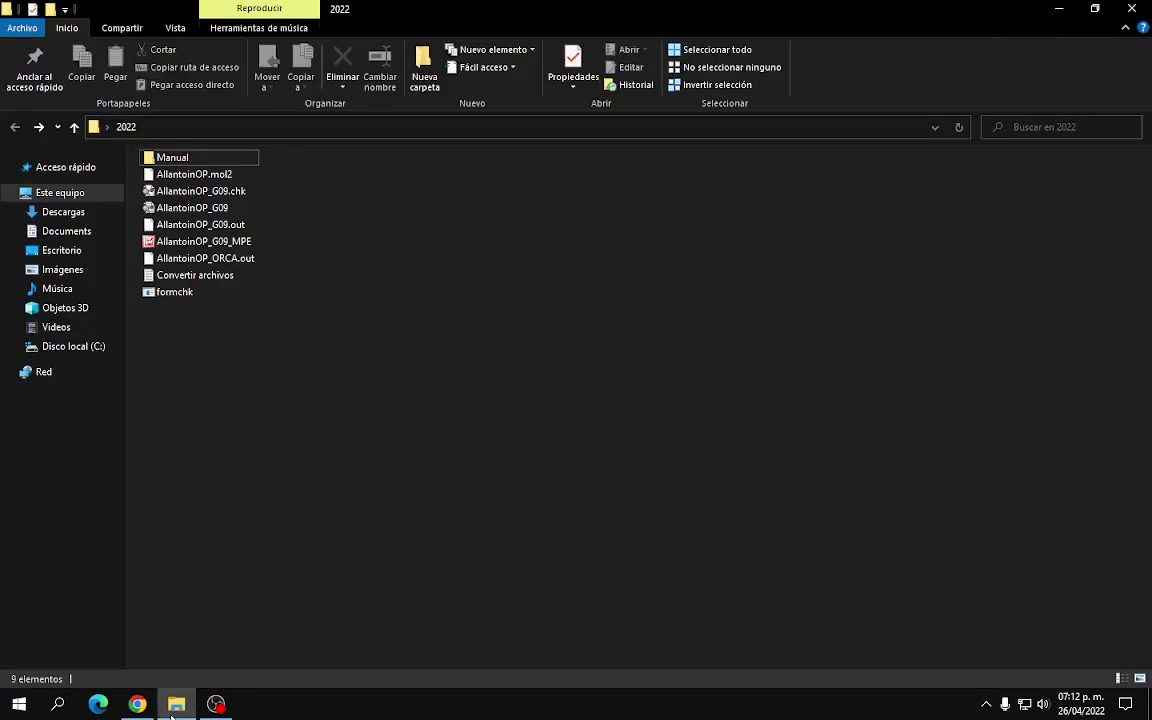
{"action": "left_click", "coordinate": [174, 705]}
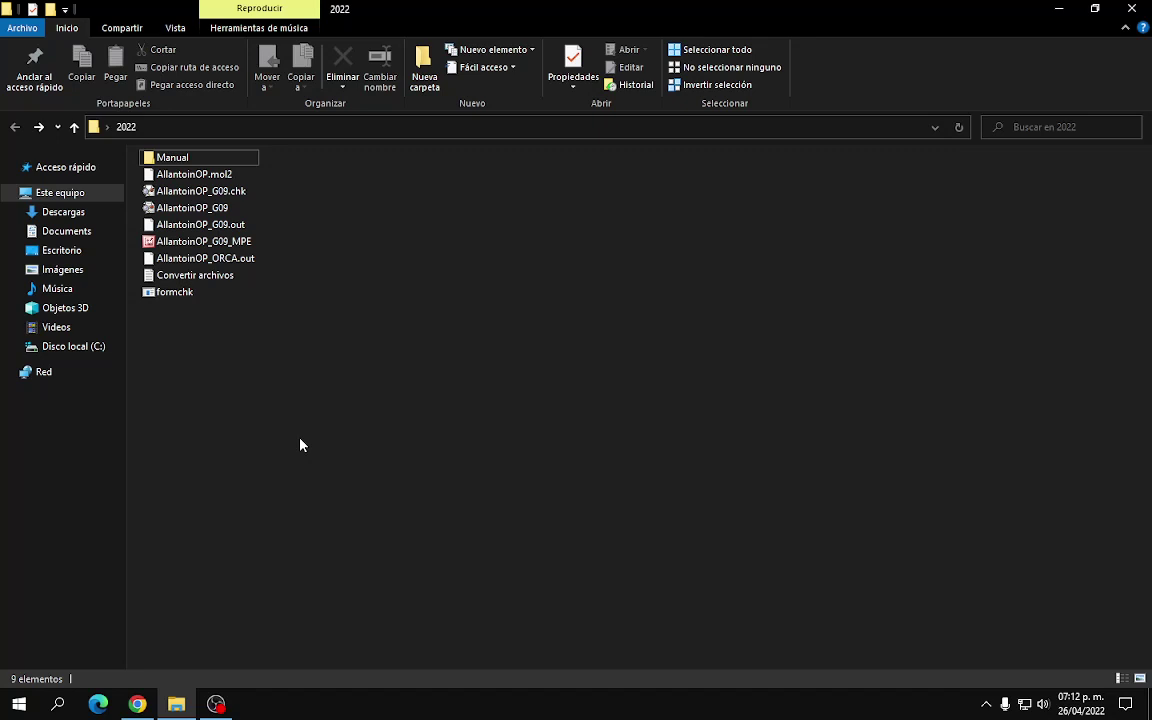
{"action": "left_click", "coordinate": [68, 348]}
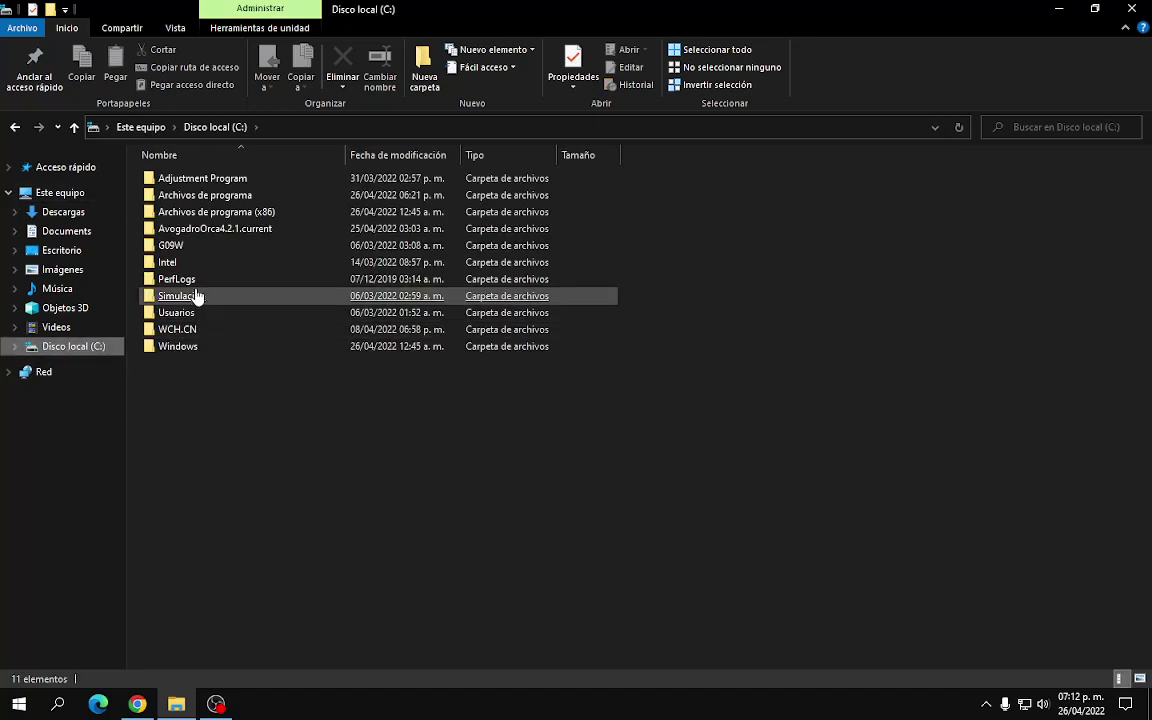
{"action": "left_click", "coordinate": [203, 197]}
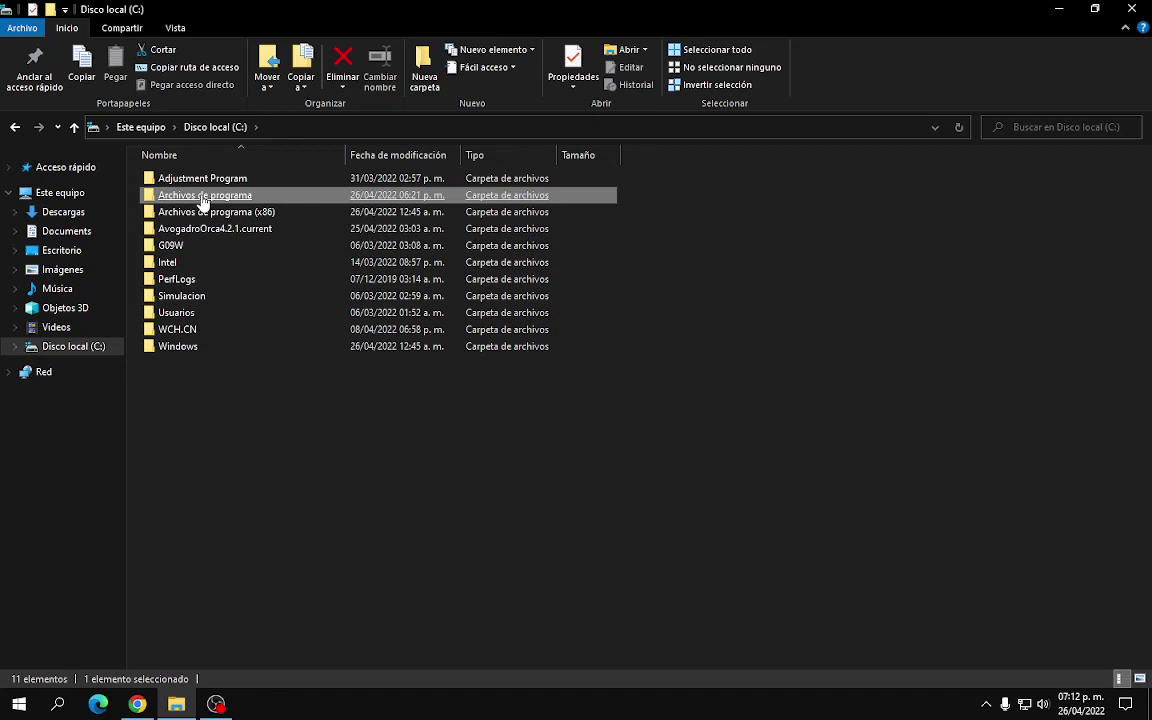
{"action": "double_click", "coordinate": [205, 180]}
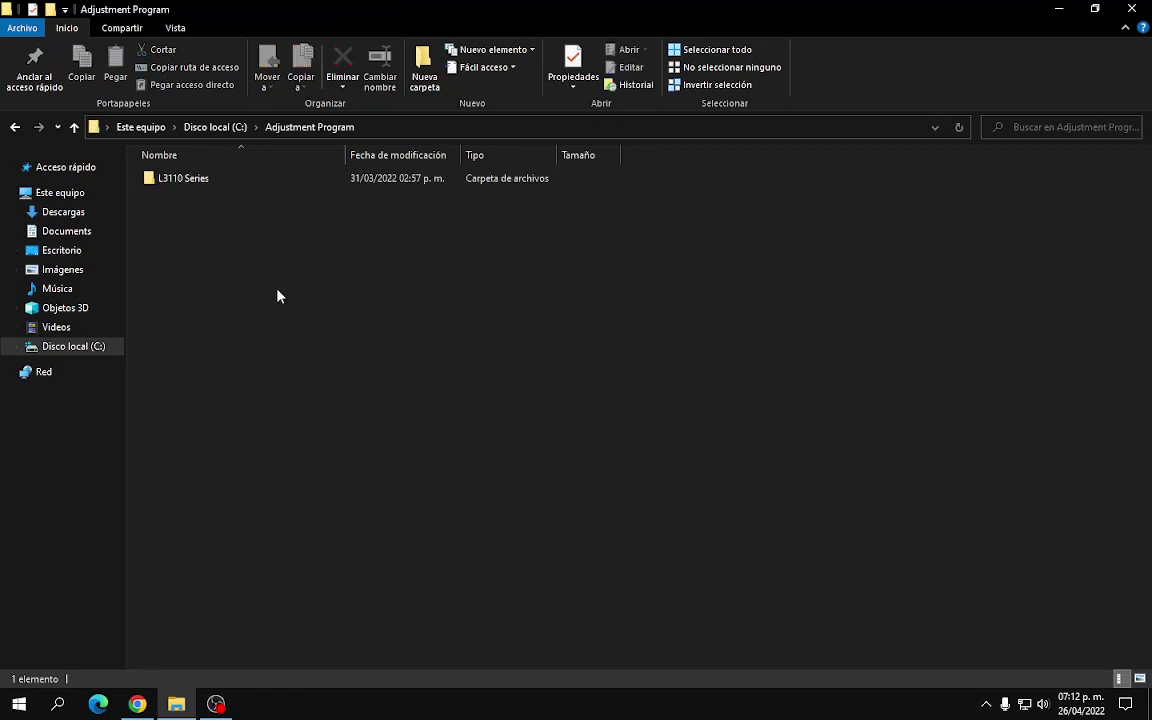
{"action": "double_click", "coordinate": [178, 183]}
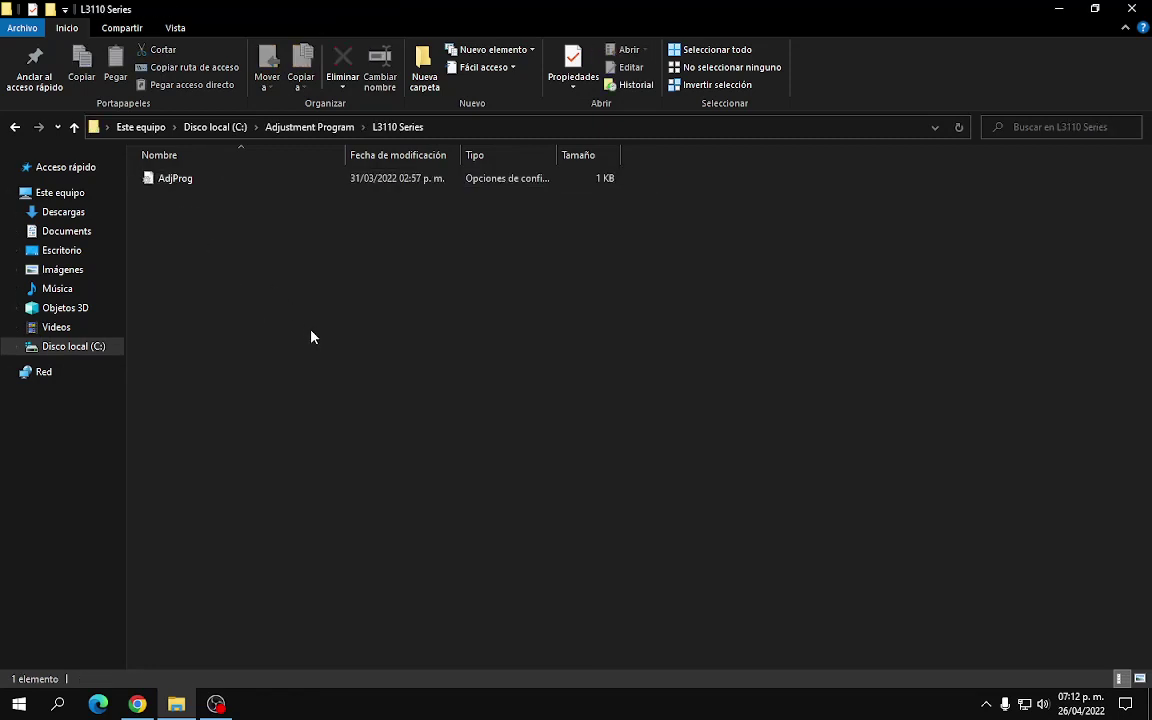
{"action": "left_click", "coordinate": [14, 130]}
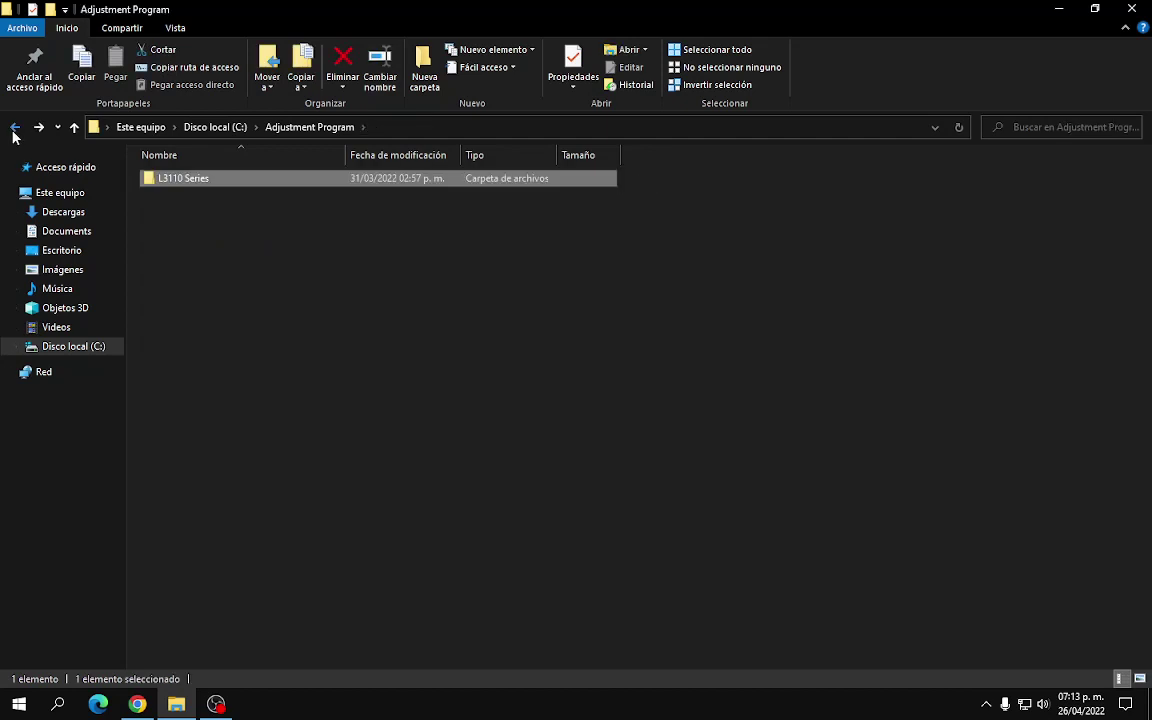
{"action": "left_click", "coordinate": [14, 130]}
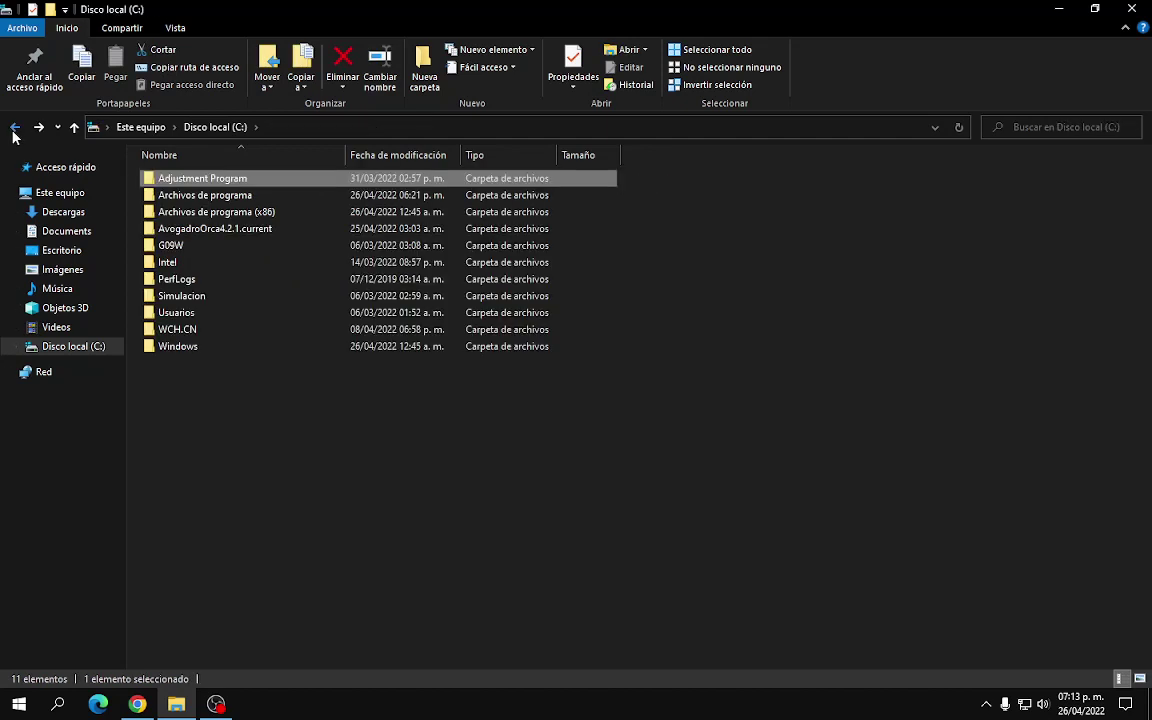
Step: Delete the AdjProg file, its L3110 Series folder and the Adjustment Program folder from the C: drive
{"action": "double_click", "coordinate": [195, 184]}
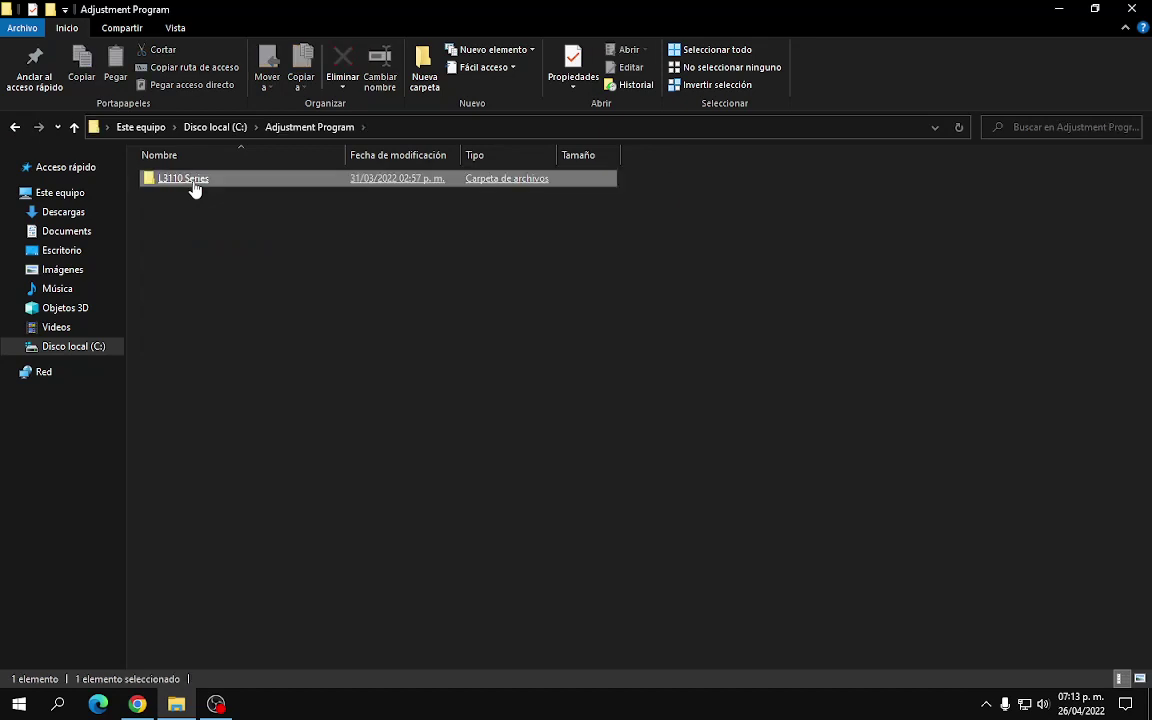
{"action": "double_click", "coordinate": [195, 184]}
{"action": "left_click", "coordinate": [194, 182]}
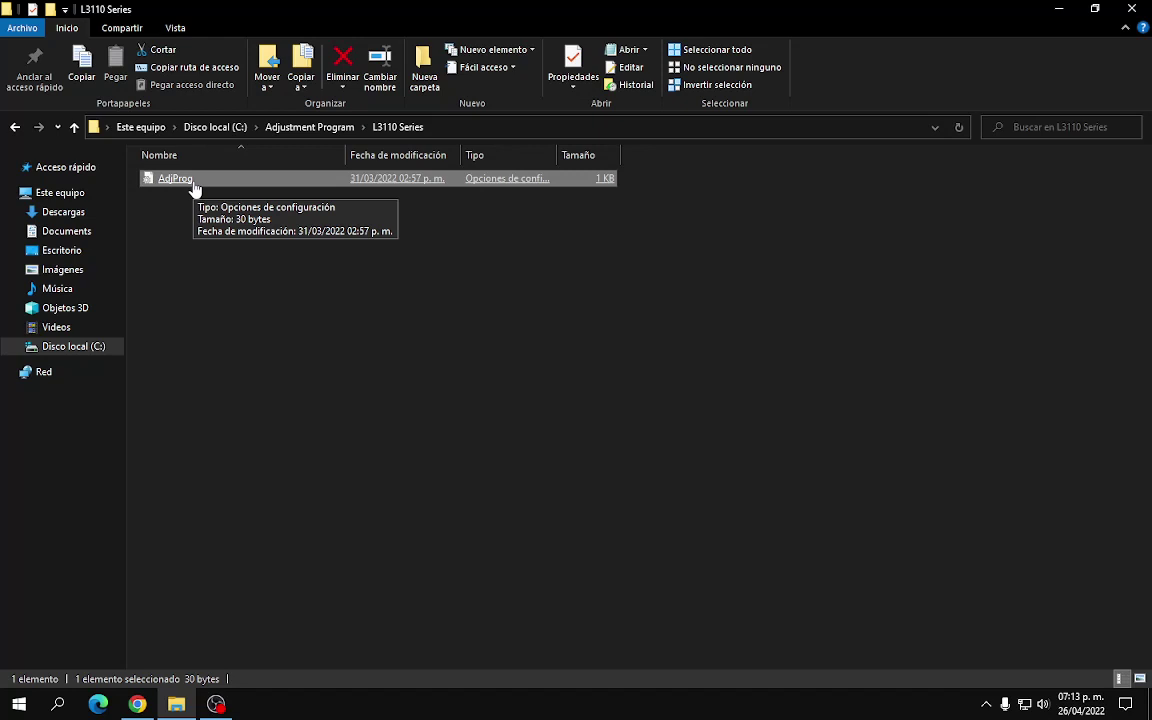
{"action": "left_click", "coordinate": [176, 273]}
{"action": "left_click", "coordinate": [17, 128]}
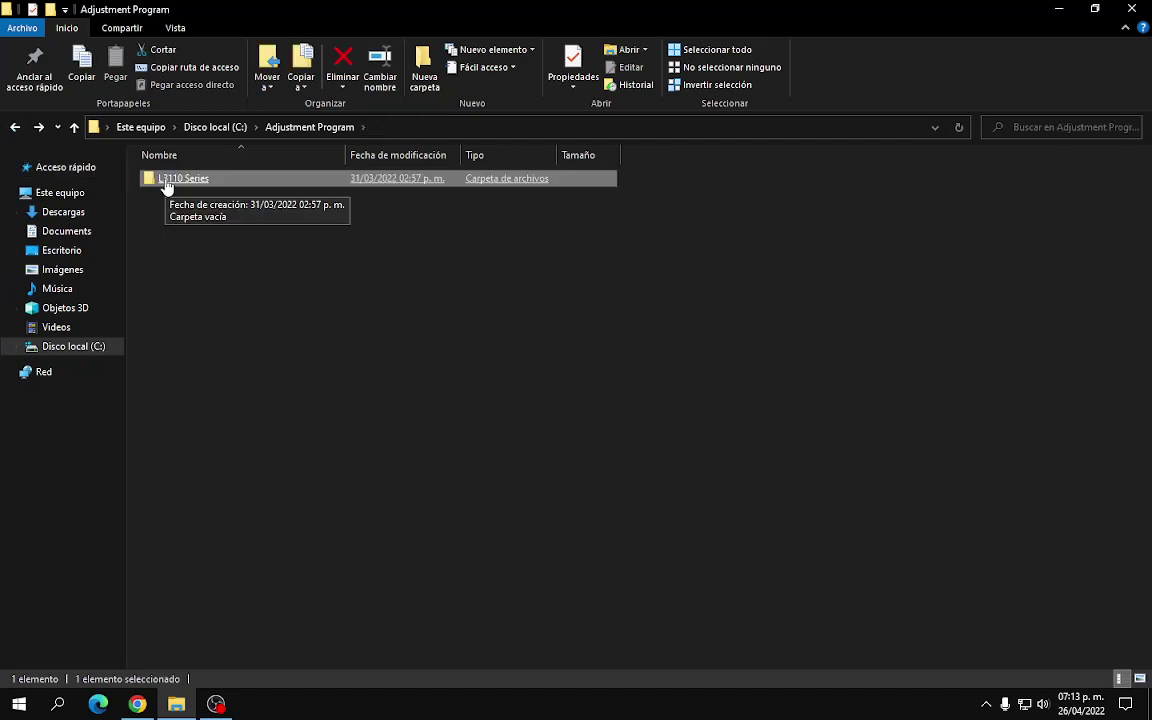
{"action": "key", "text": "Delete"}
{"action": "left_click", "coordinate": [16, 128]}
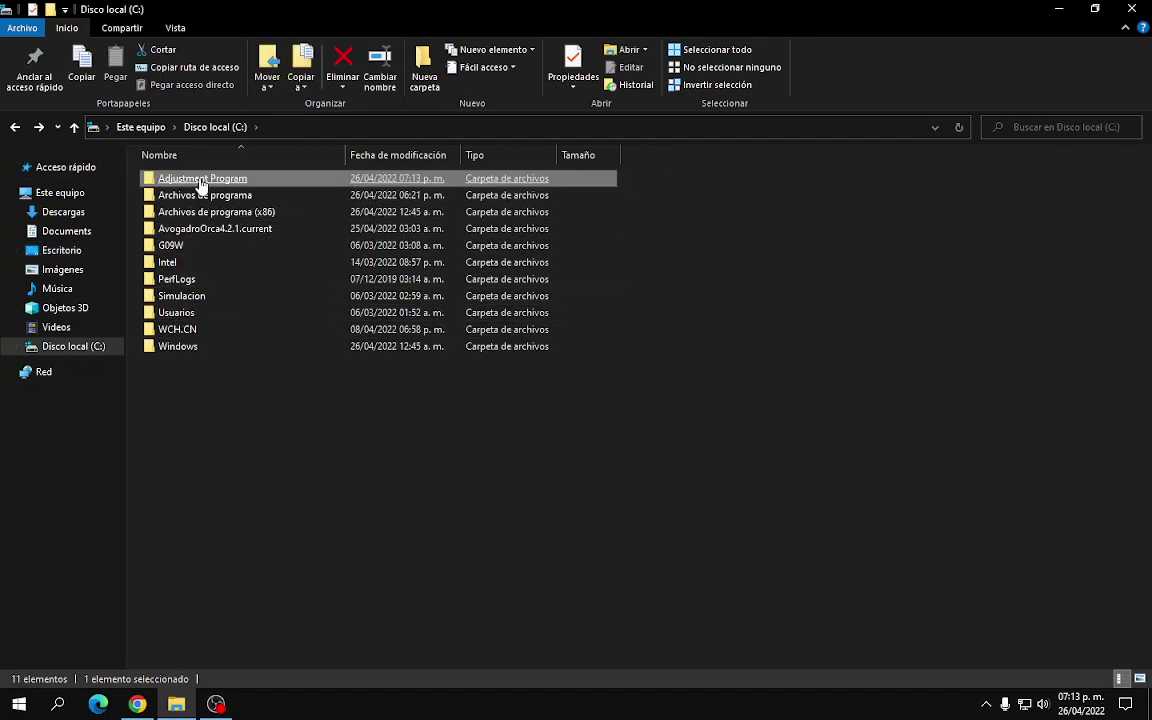
{"action": "key", "text": "Delete"}
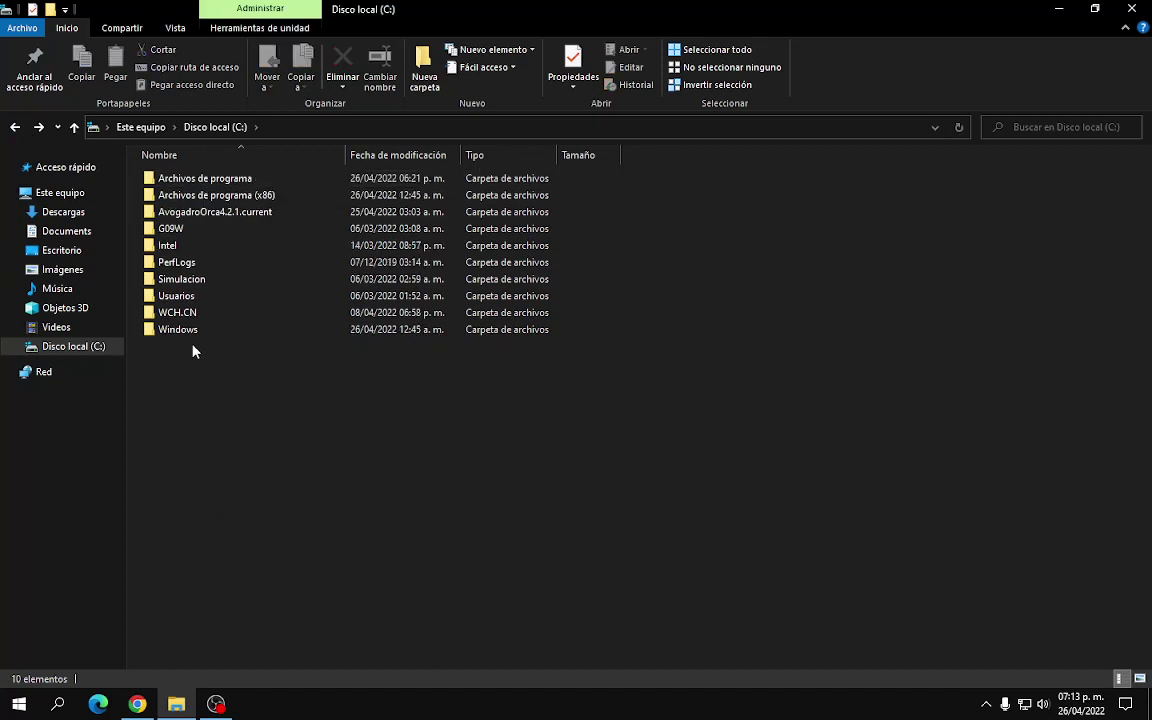
Step: Open the VMD folder inside Archivos de programa, run vmd to test that it starts, and close it
{"action": "left_click", "coordinate": [188, 180]}
{"action": "double_click", "coordinate": [188, 180]}
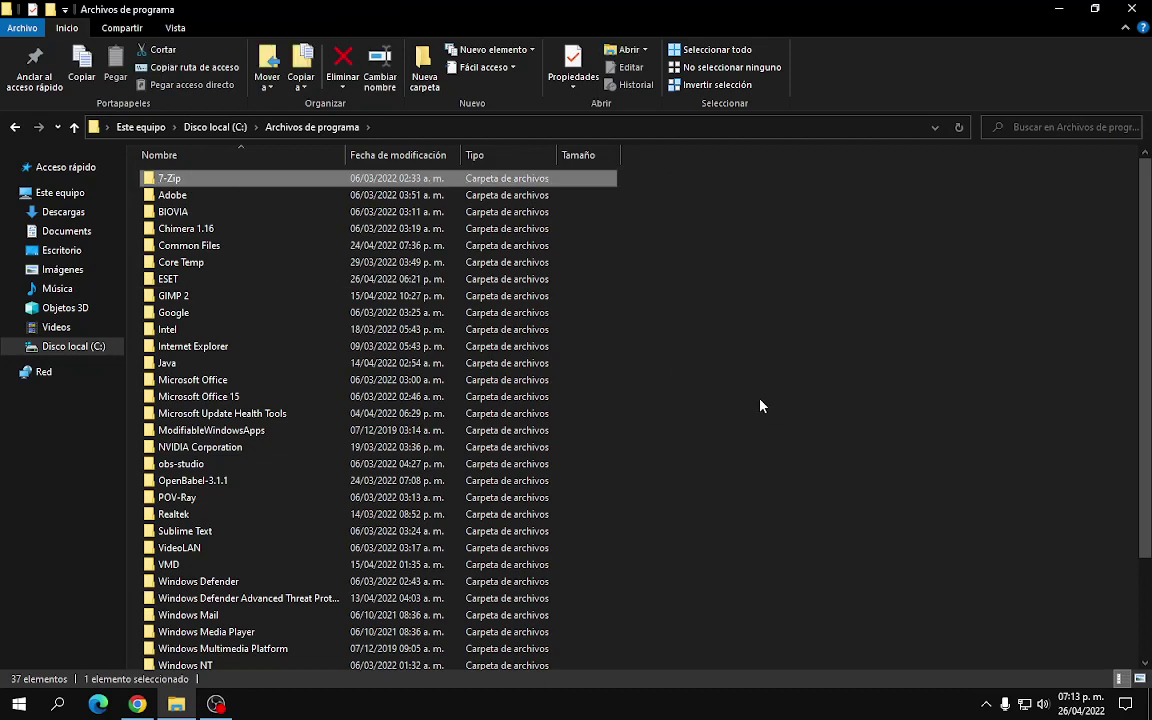
{"action": "double_click", "coordinate": [168, 564]}
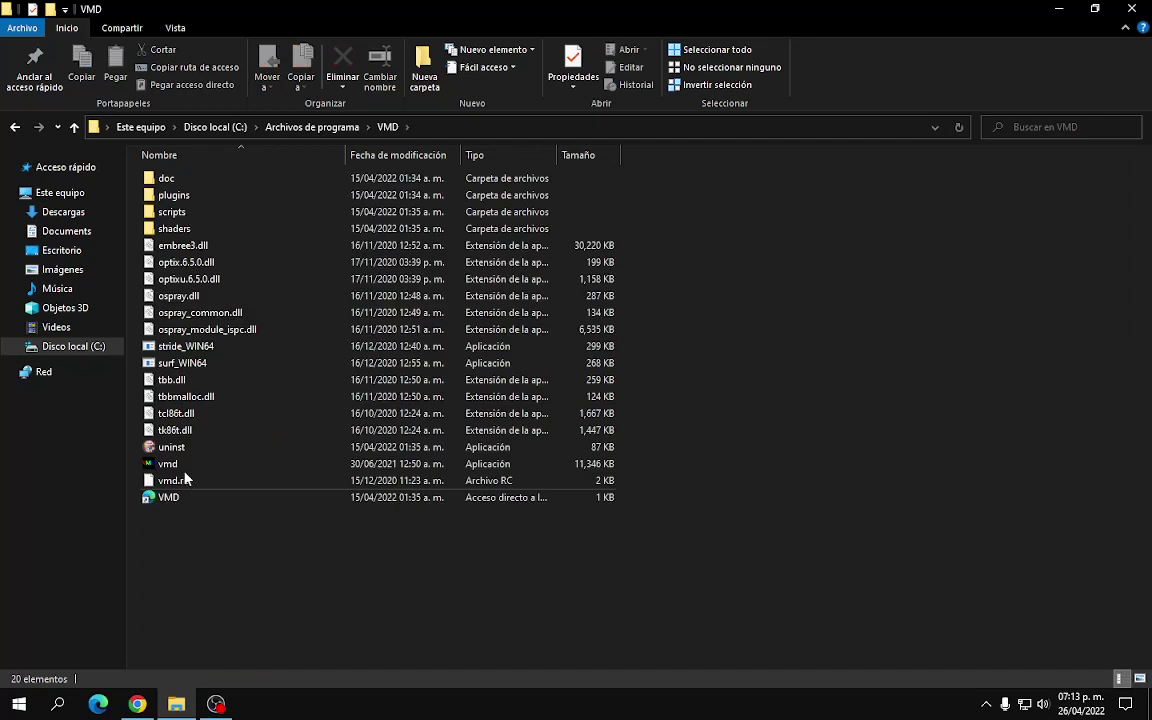
{"action": "double_click", "coordinate": [168, 465]}
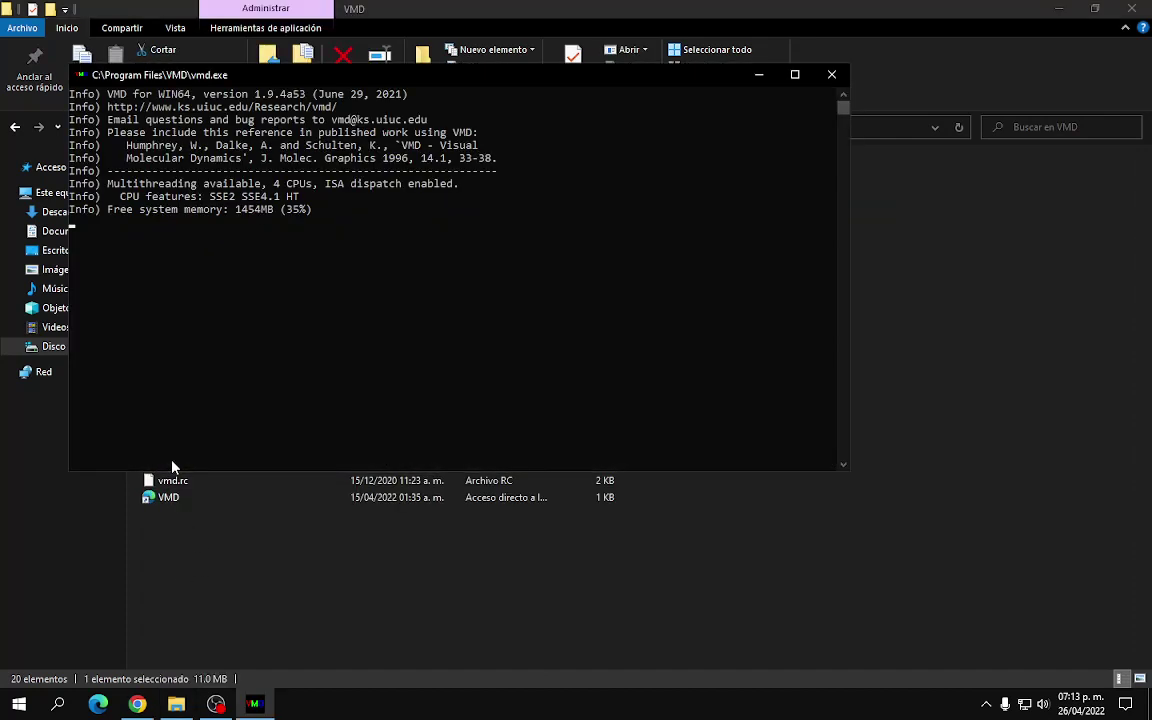
{"action": "left_click", "coordinate": [432, 85]}
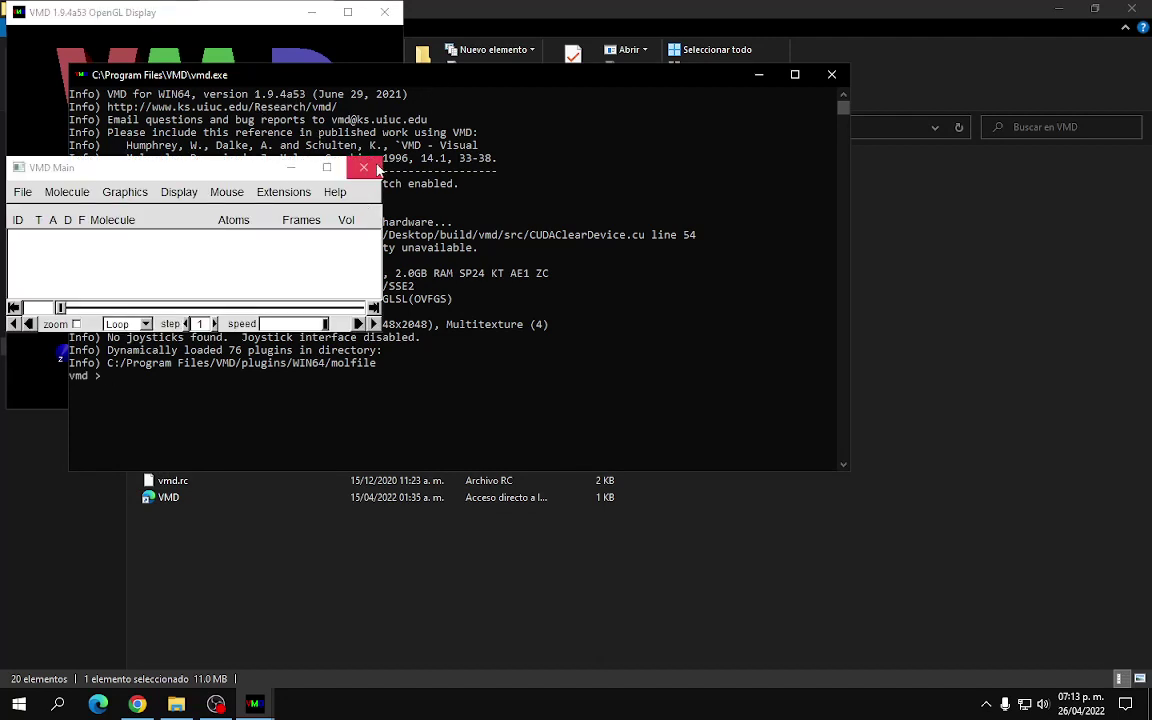
{"action": "left_click", "coordinate": [363, 168]}
{"action": "left_click", "coordinate": [305, 161]}
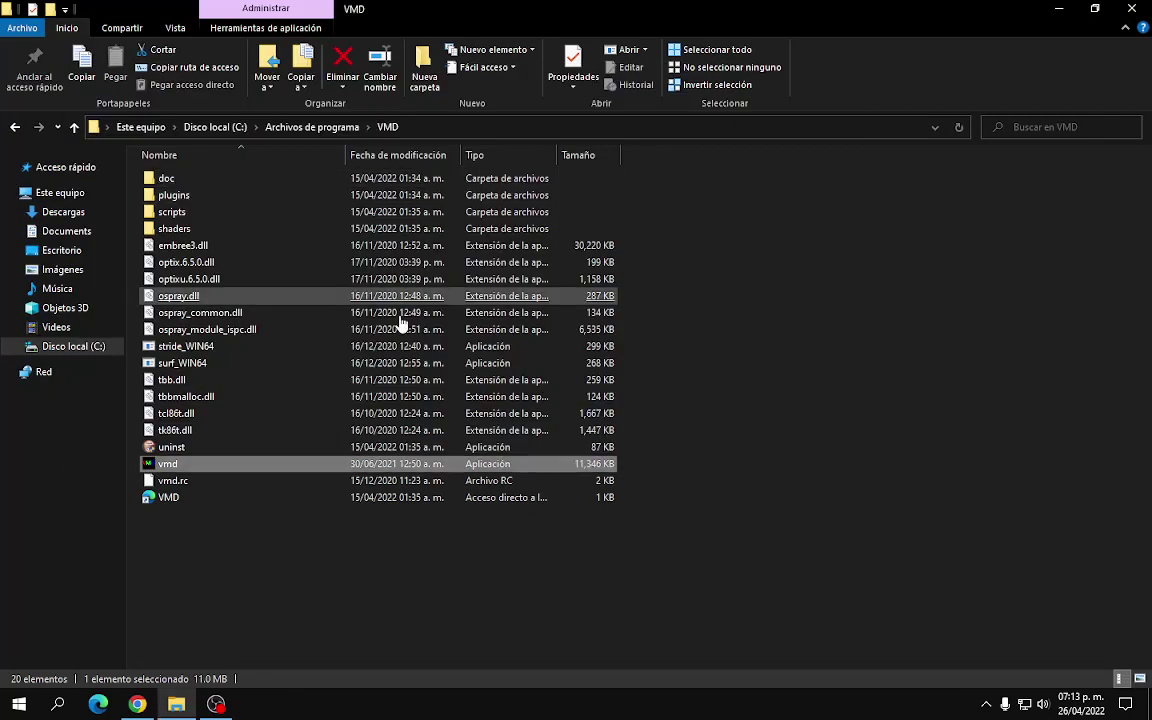
Step: Copy the VMD folder from Archivos de programa and paste it into the 2022 folder
{"action": "left_click", "coordinate": [15, 127]}
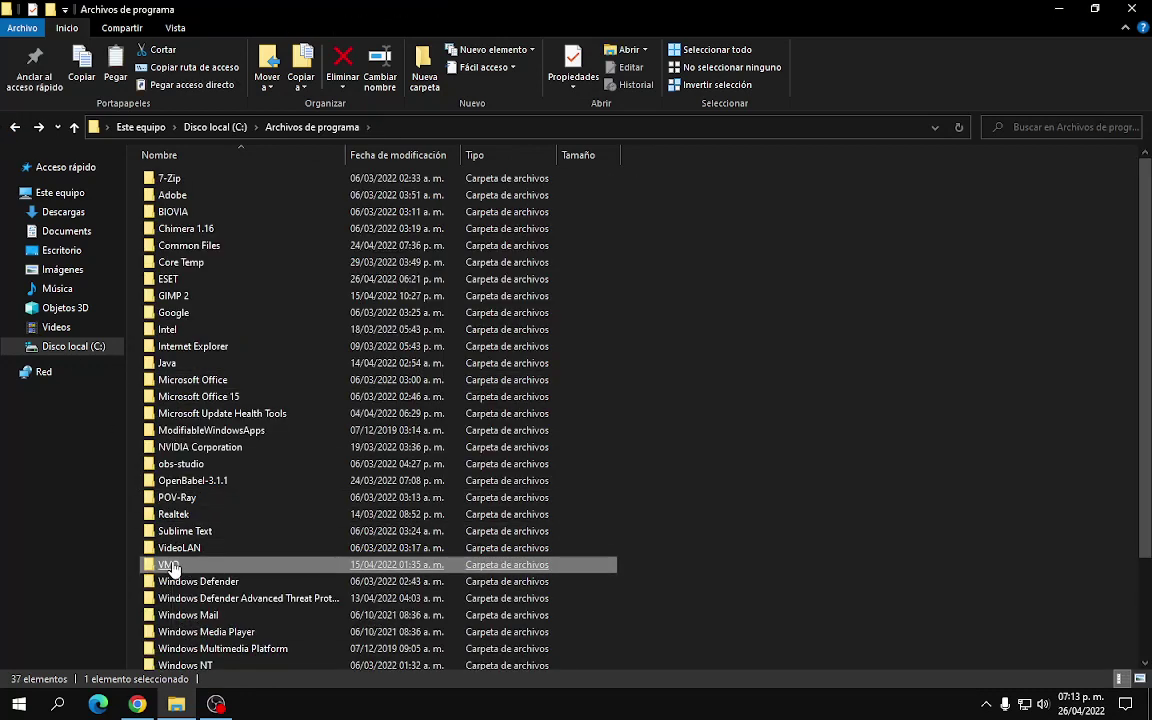
{"action": "left_click", "coordinate": [16, 127]}
{"action": "left_click", "coordinate": [16, 127]}
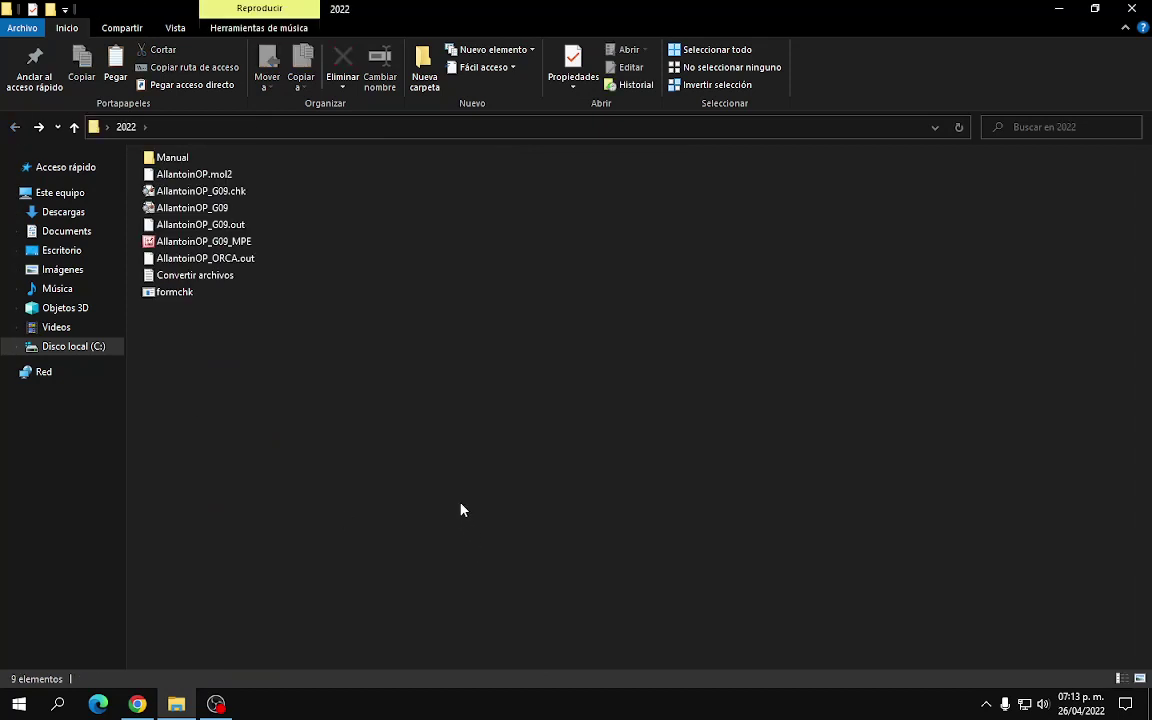
{"action": "key", "text": "ctrl+v"}
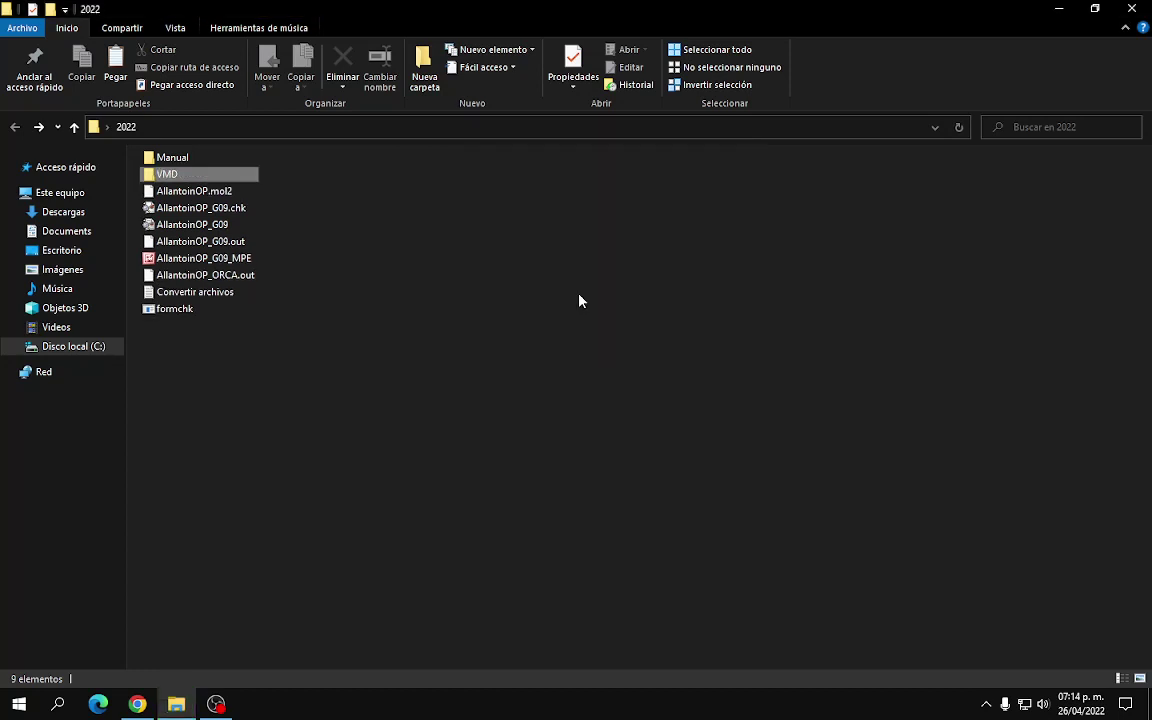
{"action": "left_click", "coordinate": [311, 427]}
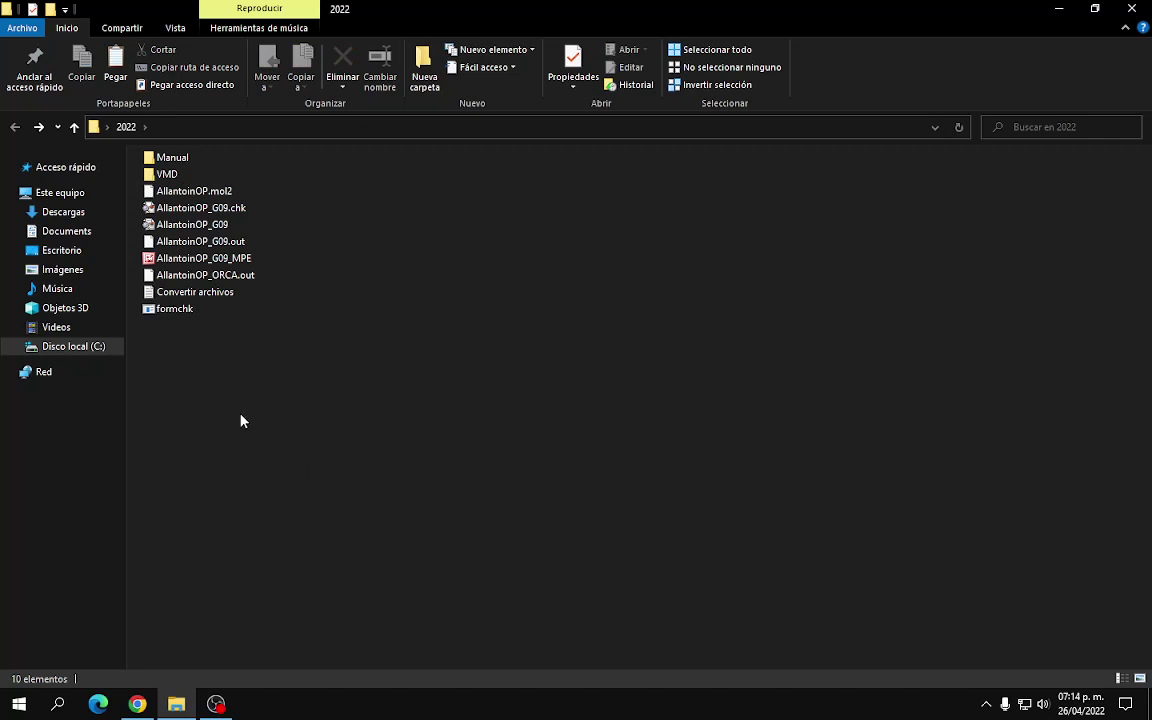
Step: Run vmd from the VMD folder inside 2022 to test the copy, and close the program
{"action": "double_click", "coordinate": [167, 174]}
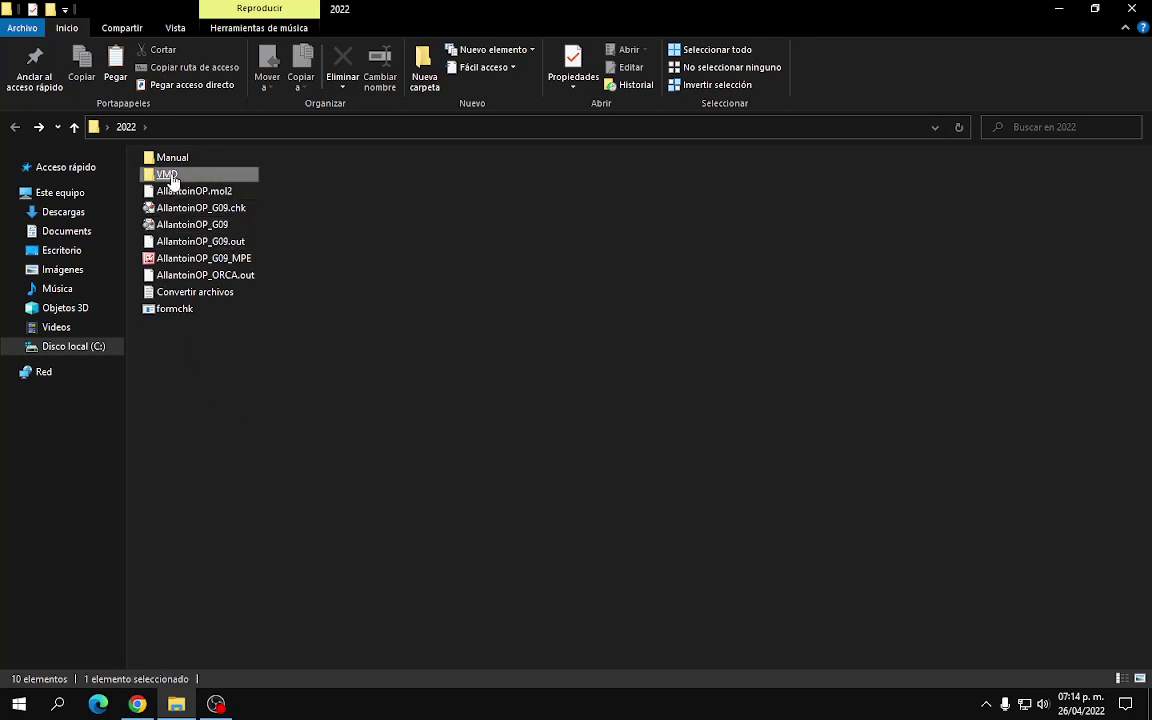
{"action": "double_click", "coordinate": [172, 465]}
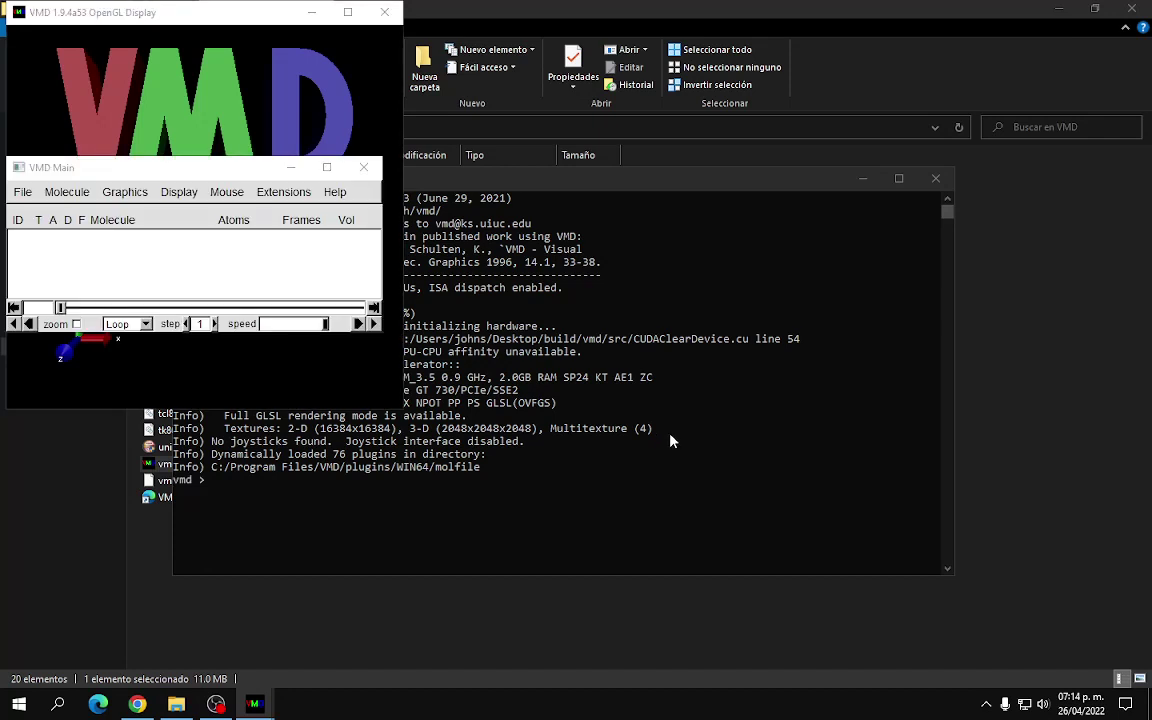
{"action": "left_click", "coordinate": [515, 185]}
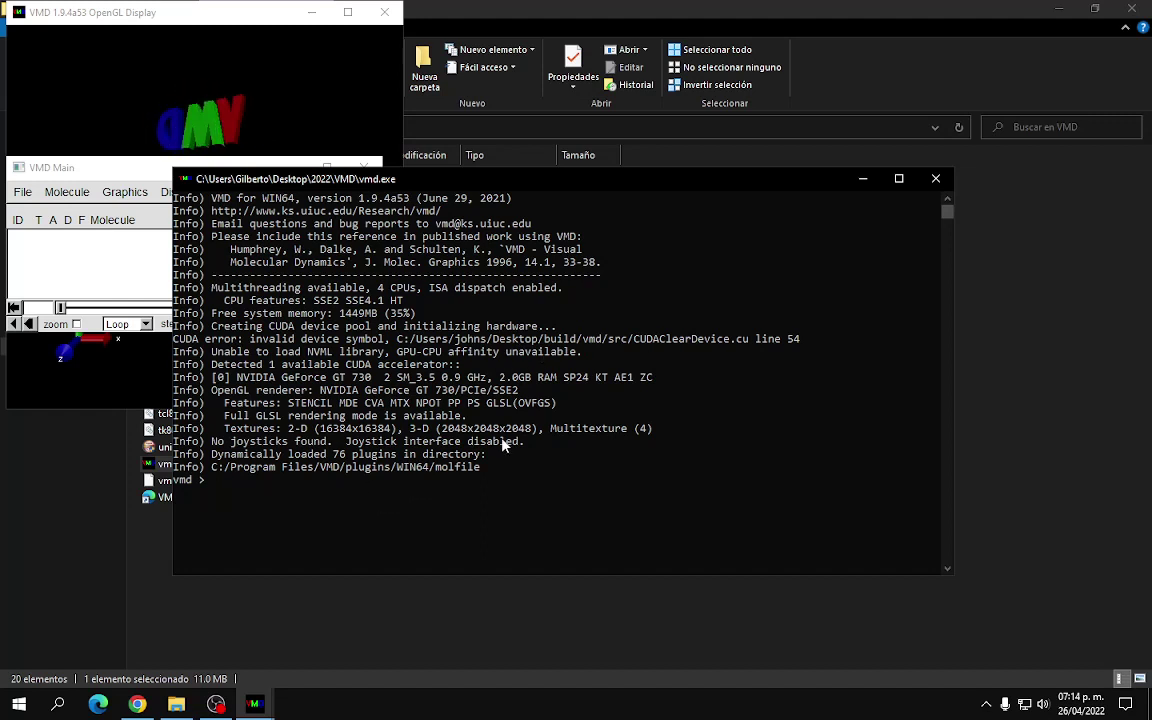
{"action": "left_click", "coordinate": [935, 178]}
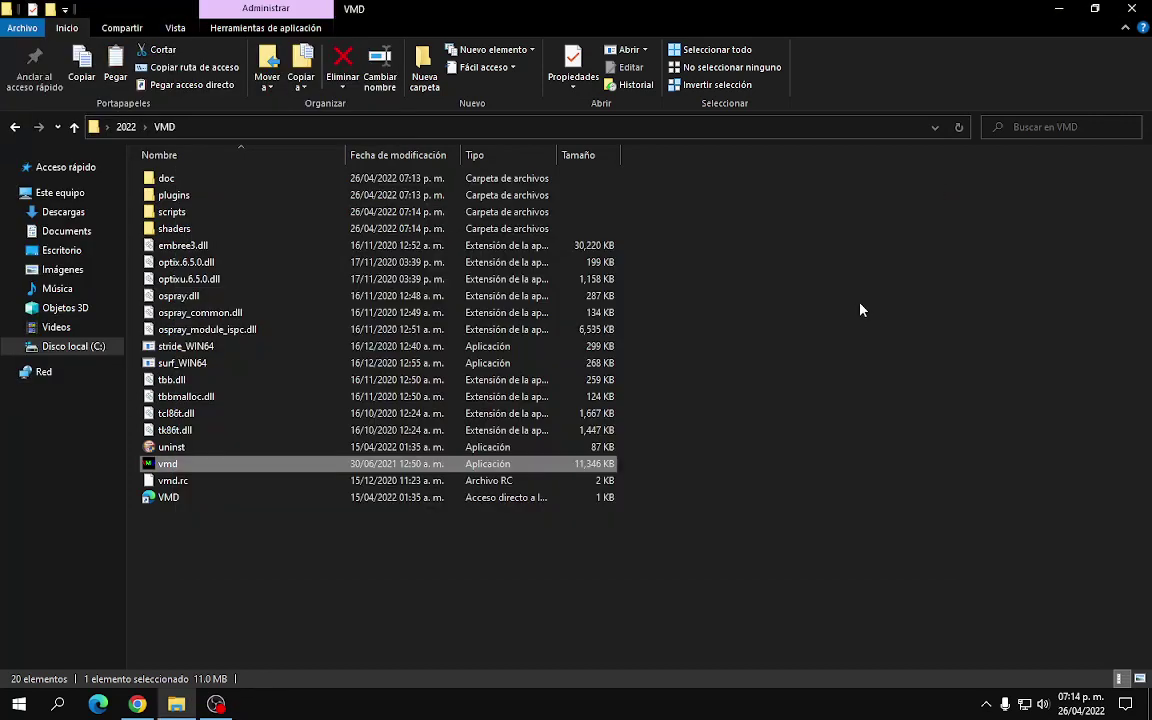
Step: In the Manual folder, scan the Multiwfn_3.8_dev_bin_Win64 archive with ESET NOD32 Antivirus and dismiss the scan report
{"action": "left_click", "coordinate": [14, 127]}
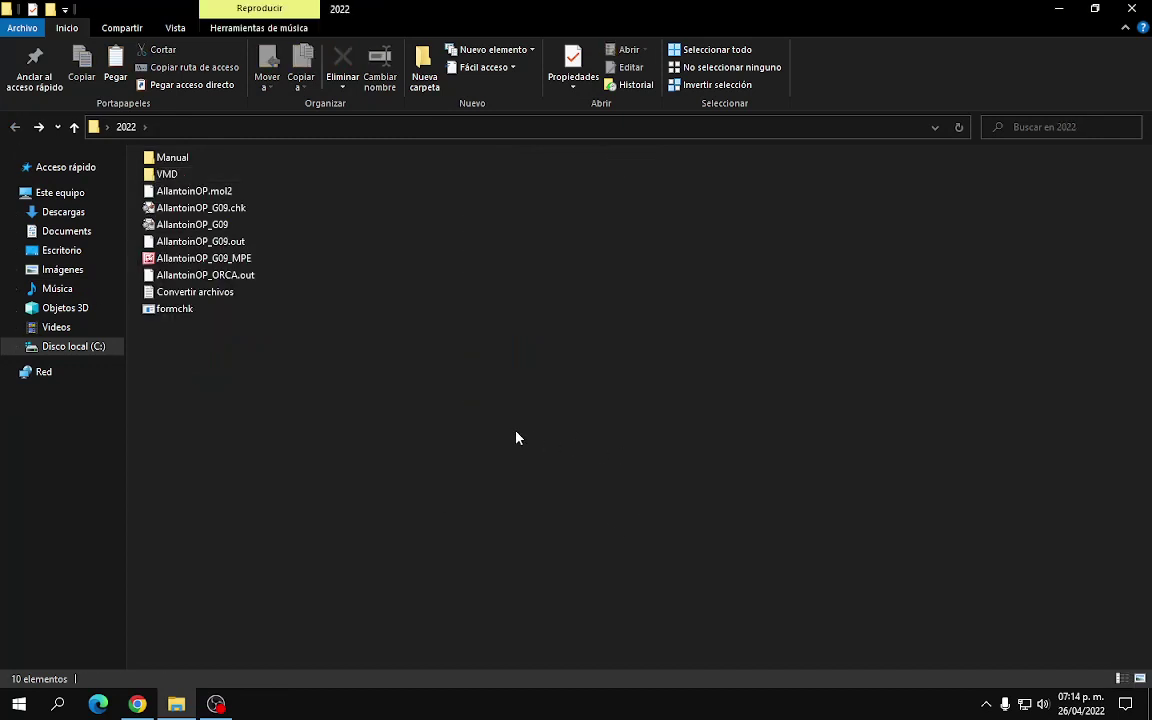
{"action": "double_click", "coordinate": [198, 160]}
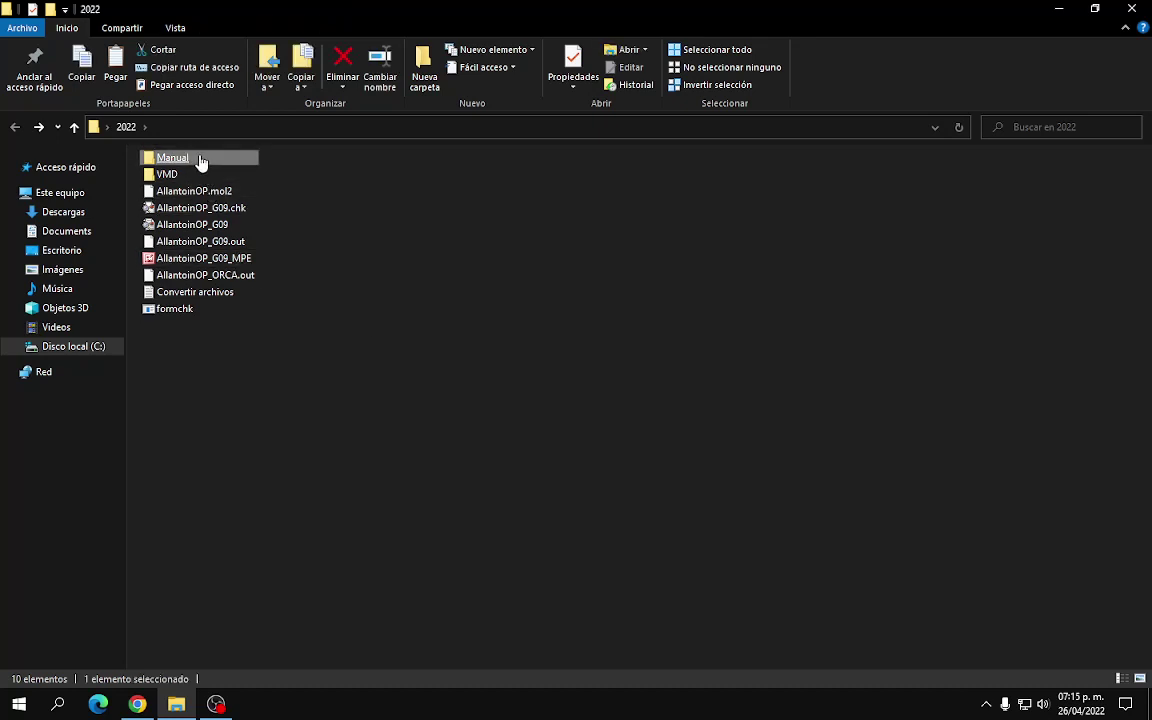
{"action": "right_click", "coordinate": [194, 195]}
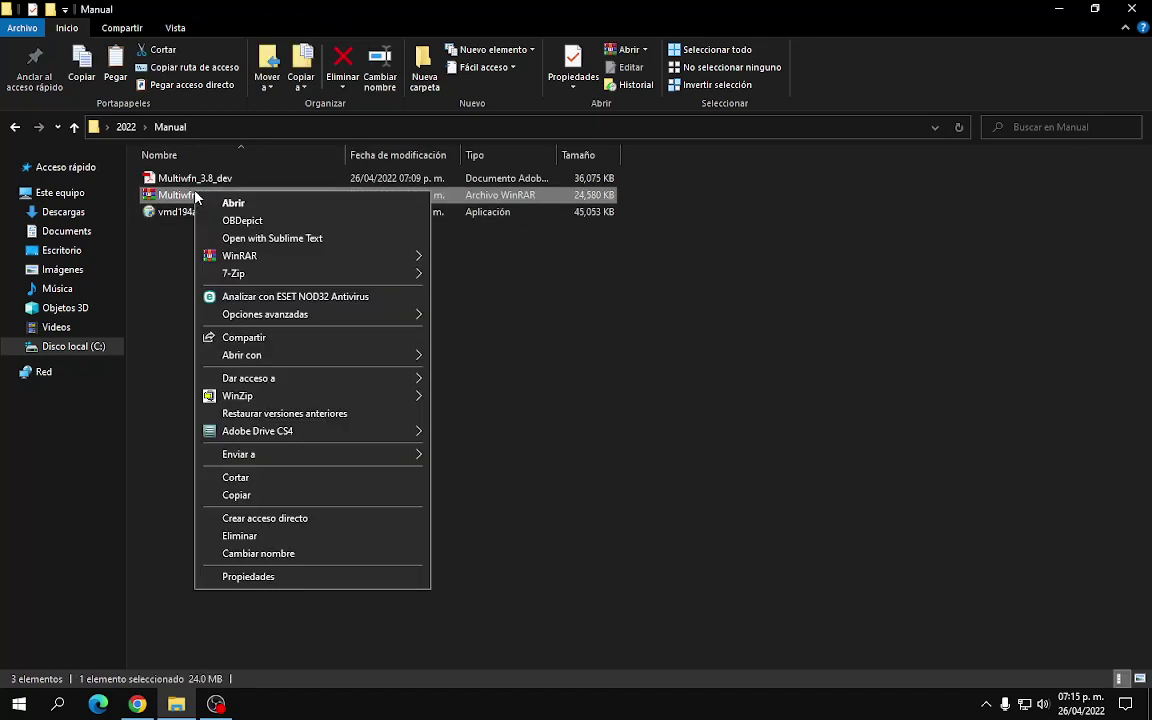
{"action": "left_click", "coordinate": [244, 297]}
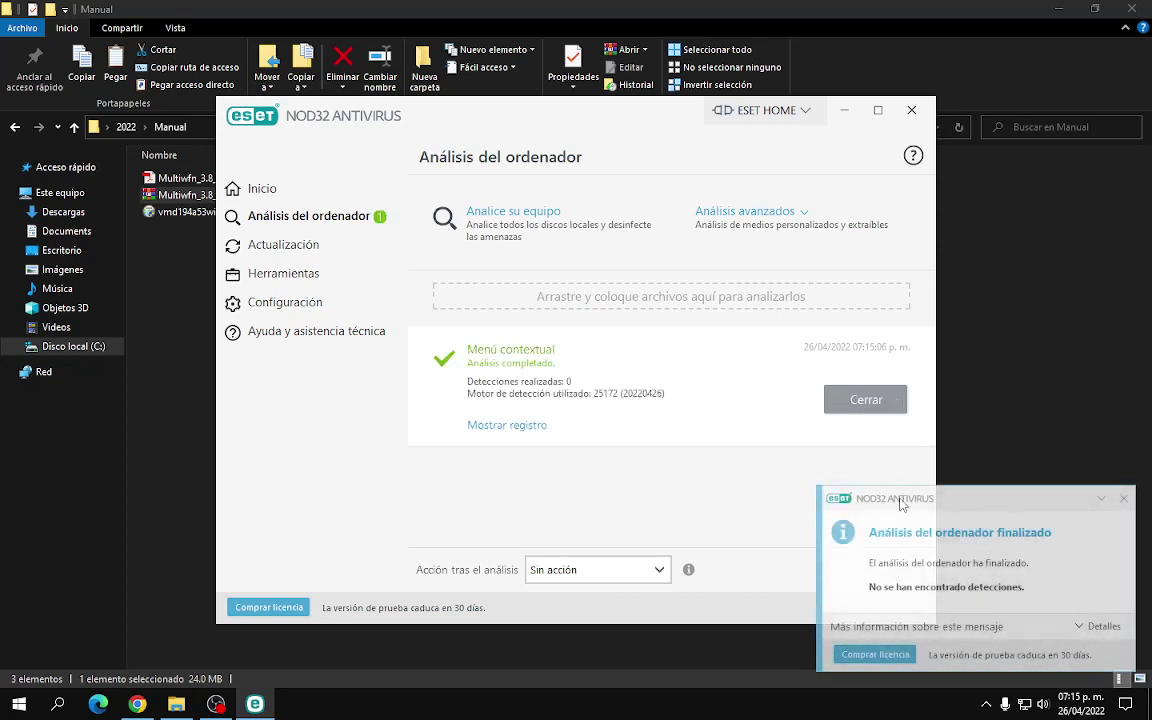
{"action": "left_click", "coordinate": [867, 401]}
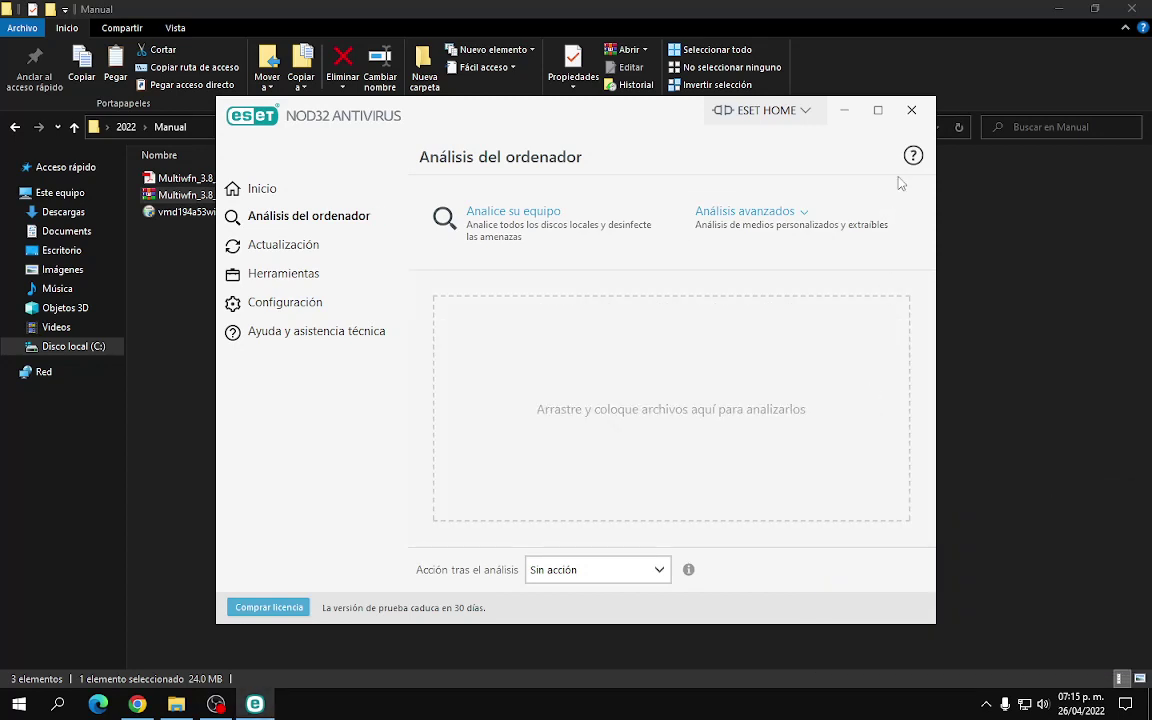
Step: Close the antivirus window, extract the Multiwfn_3.8_dev_bin_Win64 folder from its archive into the Manual folder, and open the extracted folder
{"action": "left_click", "coordinate": [911, 110]}
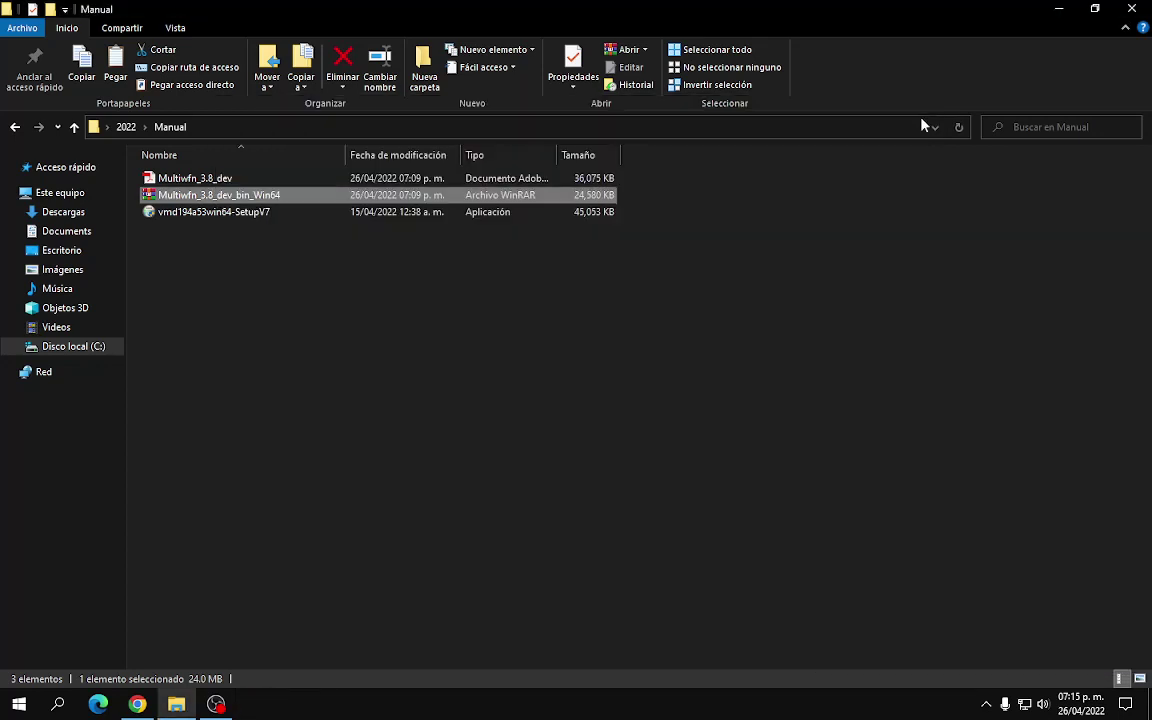
{"action": "double_click", "coordinate": [176, 198]}
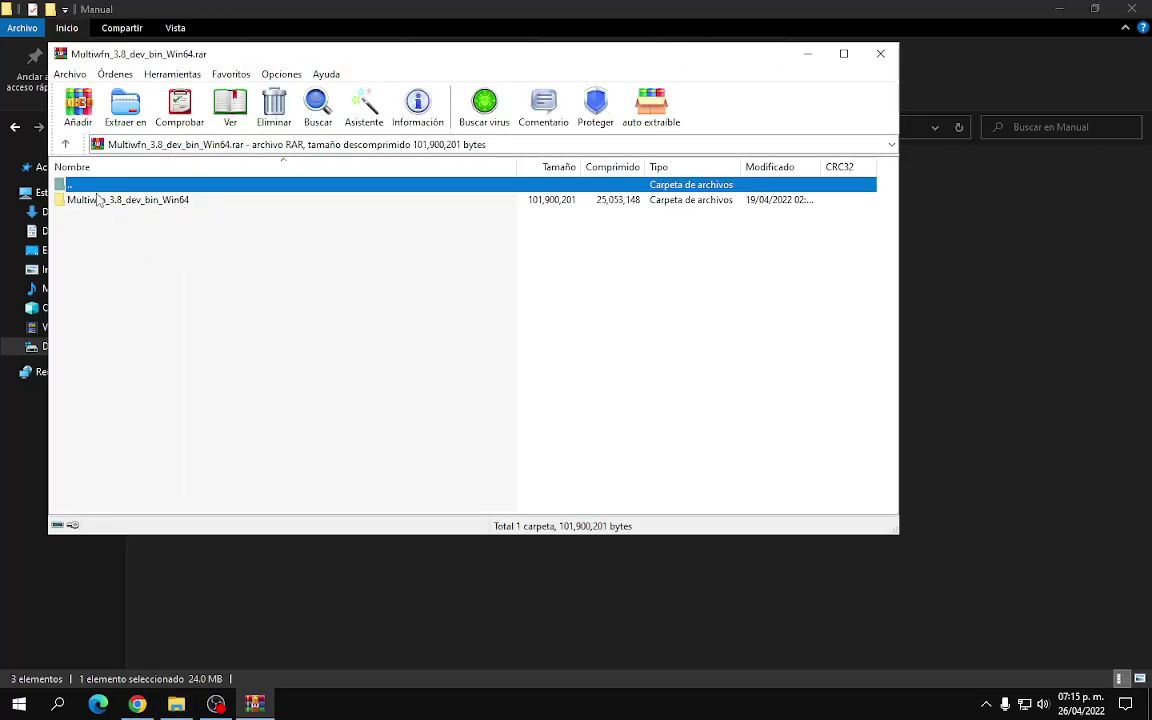
{"action": "left_click", "coordinate": [98, 203]}
{"action": "left_click_drag", "start_coordinate": [98, 203], "coordinate": [1020, 483]}
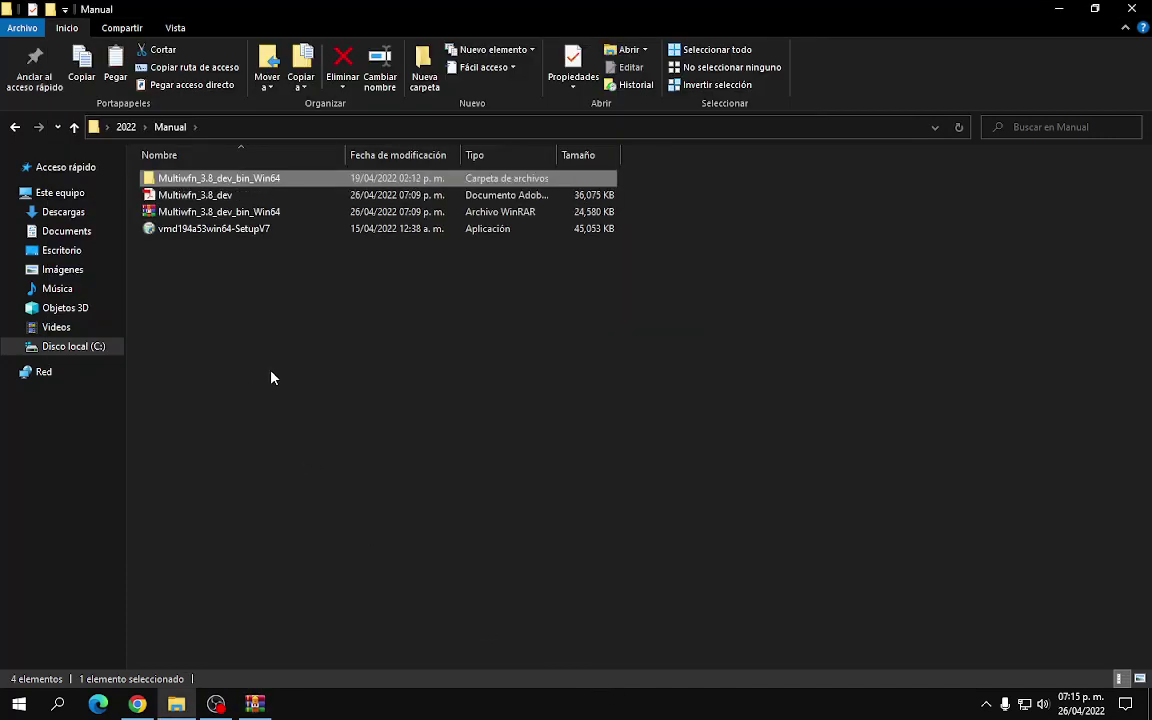
{"action": "double_click", "coordinate": [201, 182]}
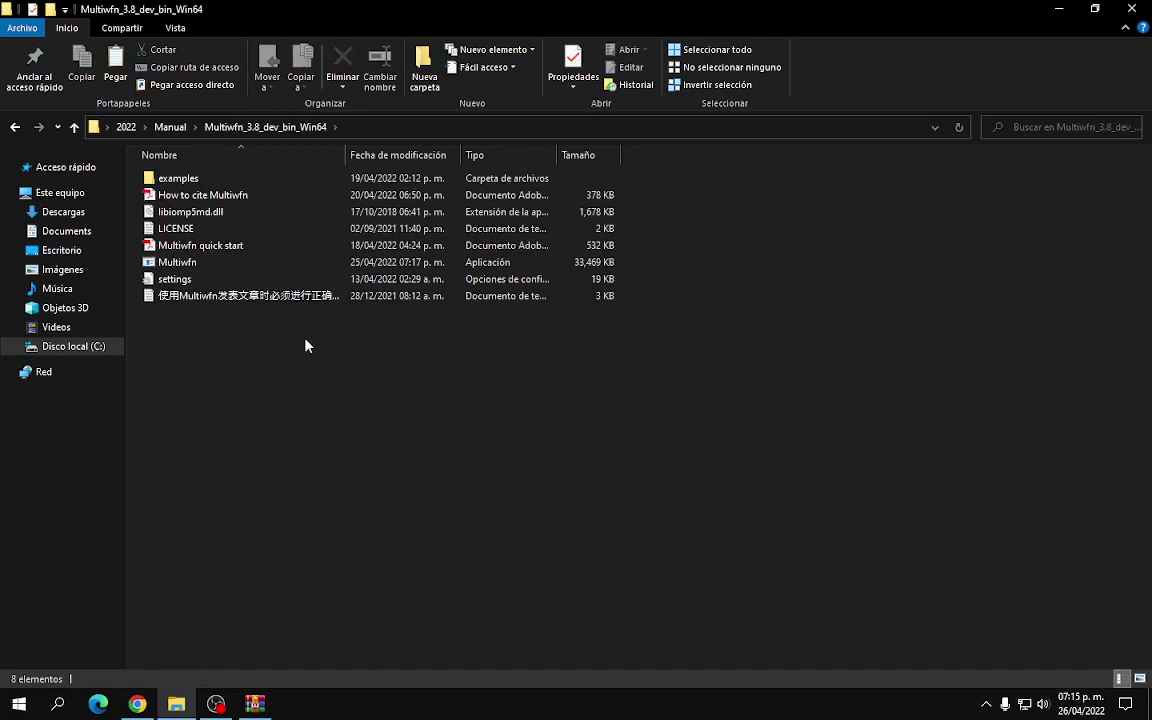
{"action": "left_click", "coordinate": [181, 268]}
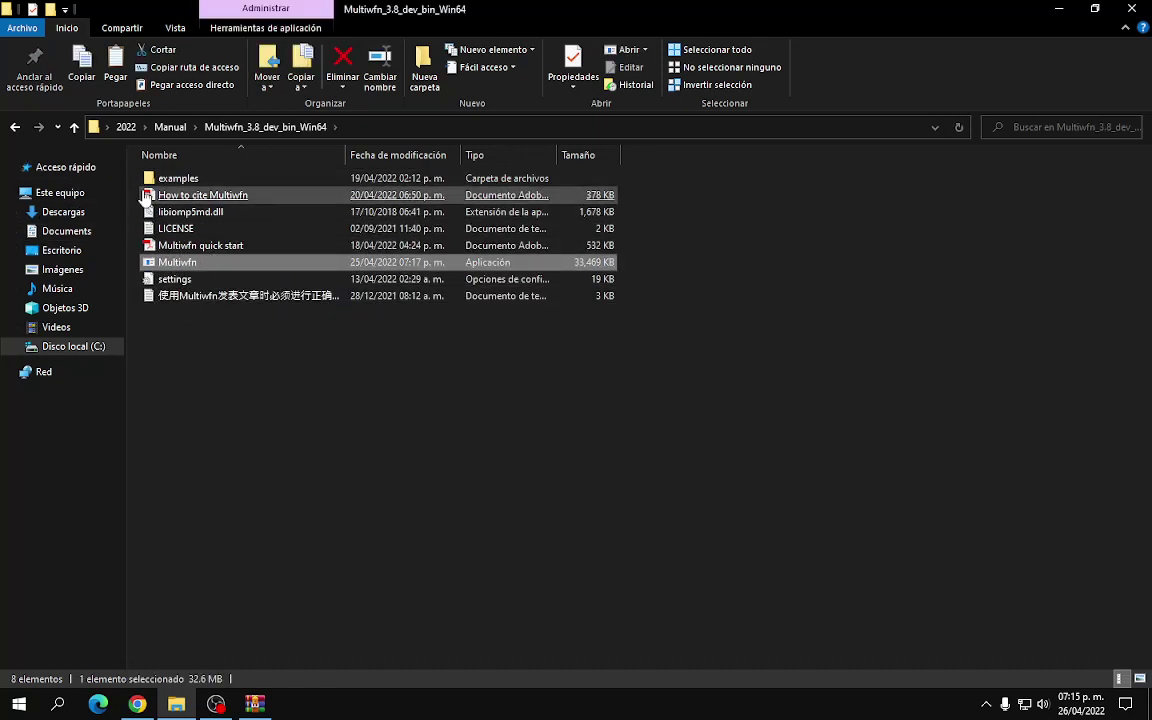
Step: Move the extracted Multiwfn_3.8_dev_bin_Win64 folder from Manual to the 2022 folder
{"action": "left_click", "coordinate": [16, 127]}
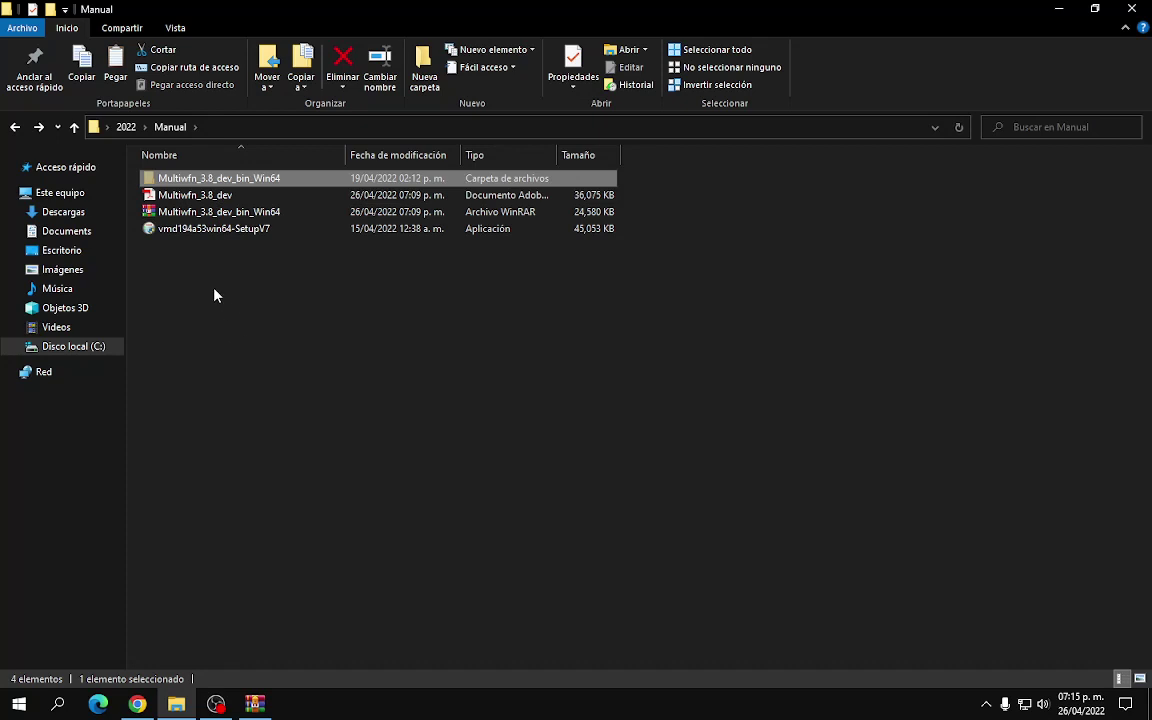
{"action": "left_click", "coordinate": [185, 212]}
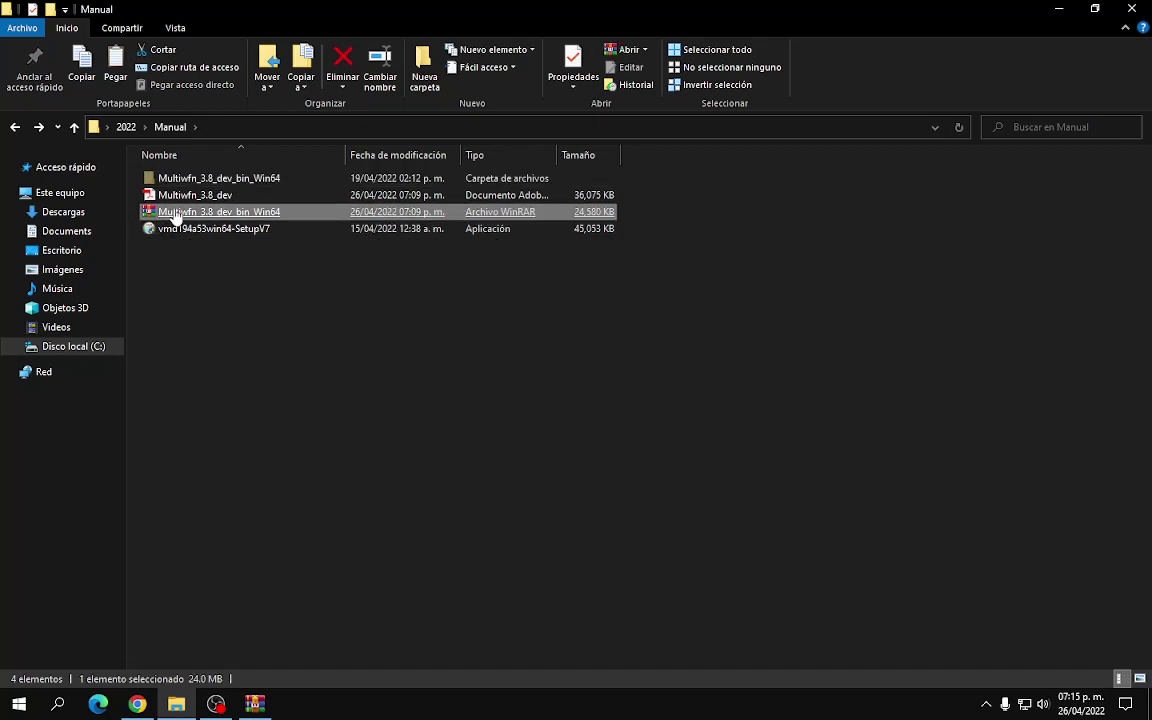
{"action": "left_click", "coordinate": [15, 127]}
{"action": "left_click", "coordinate": [335, 474]}
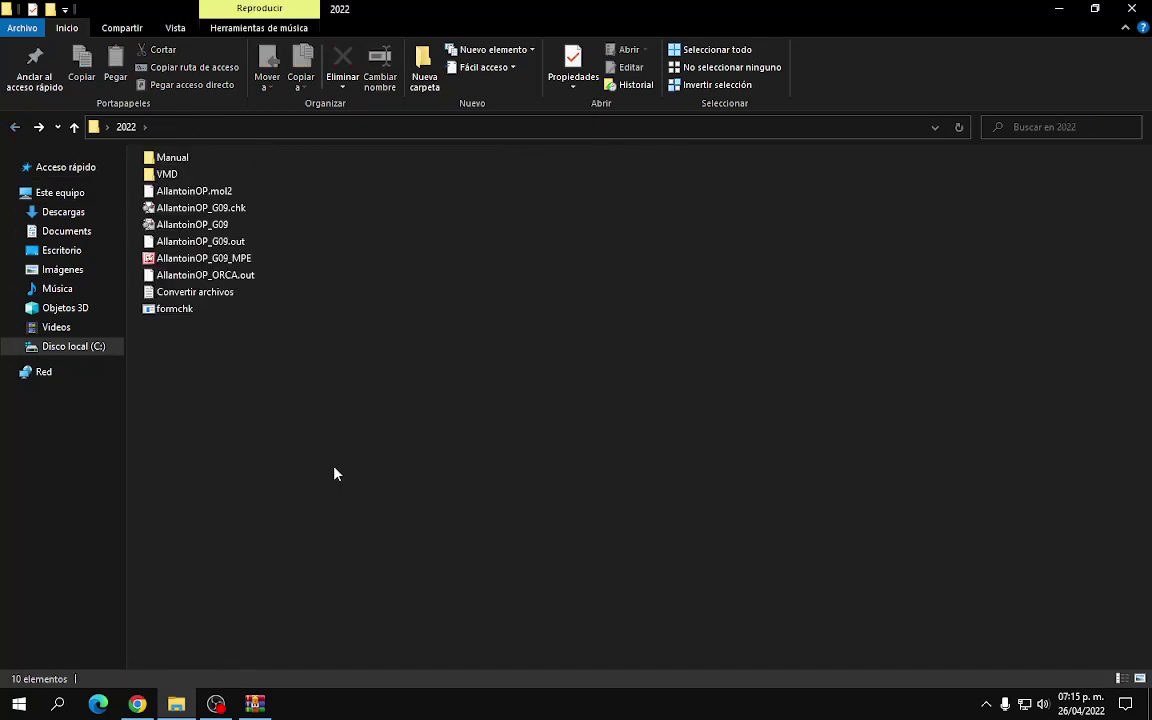
{"action": "key", "text": "ctrl+v"}
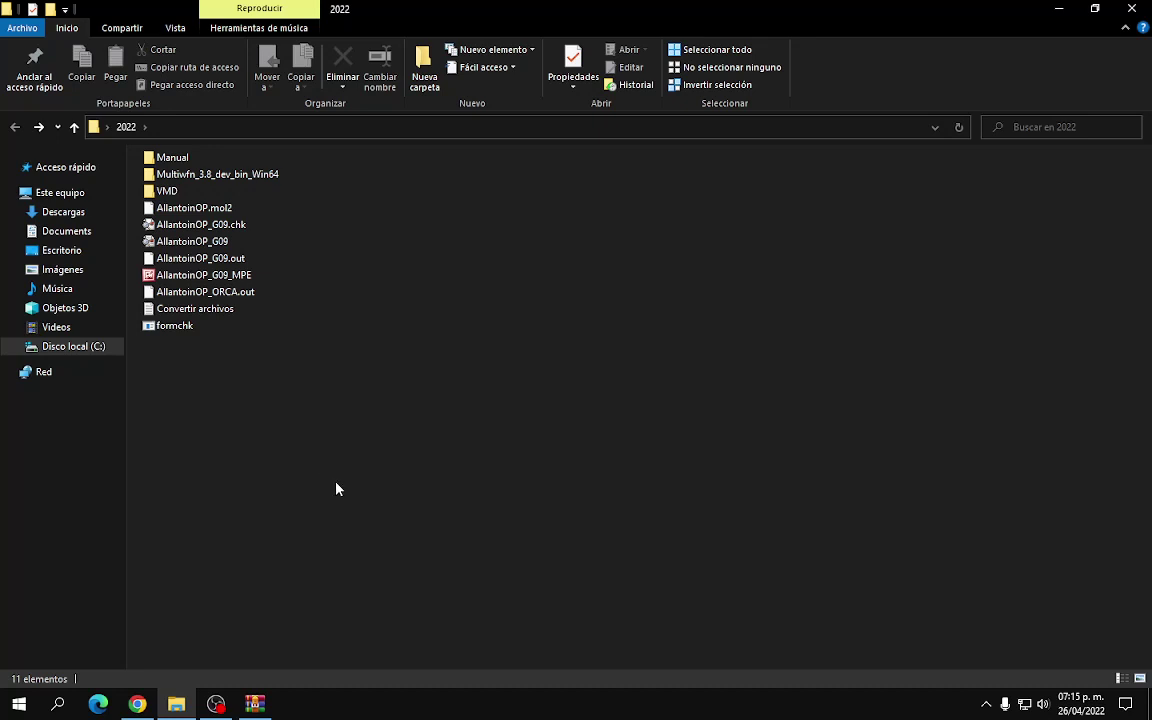
{"action": "left_click", "coordinate": [214, 225]}
{"action": "left_click", "coordinate": [322, 431]}
{"action": "left_click", "coordinate": [229, 225]}
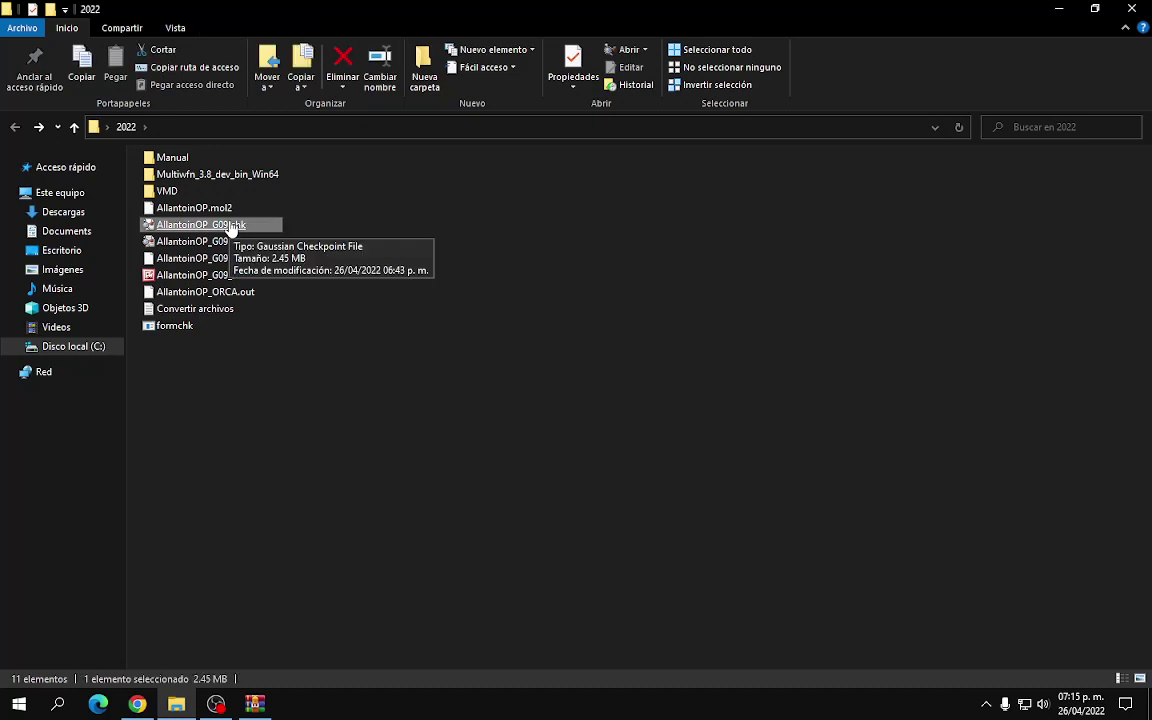
{"action": "left_click", "coordinate": [441, 462]}
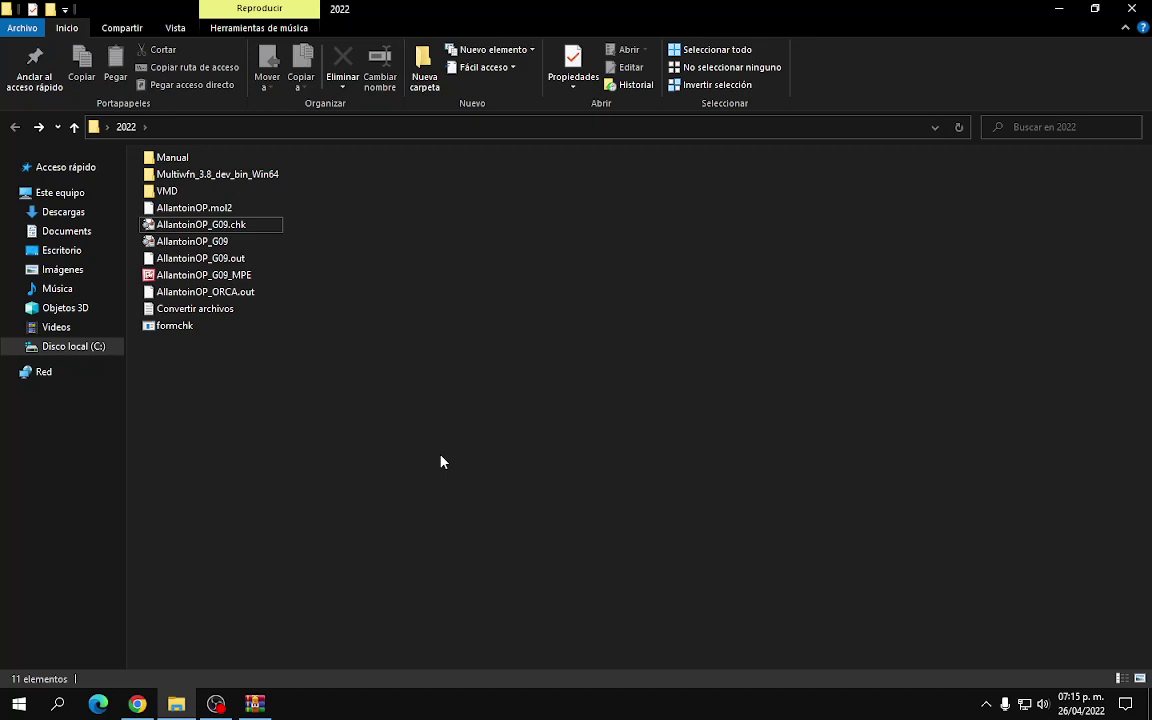
Step: Review the ESPiso batch file from the Multiwfn folder's examples\drawESP subfolder in Sublime Text, close it, and return to the 2022 folder
{"action": "double_click", "coordinate": [237, 177]}
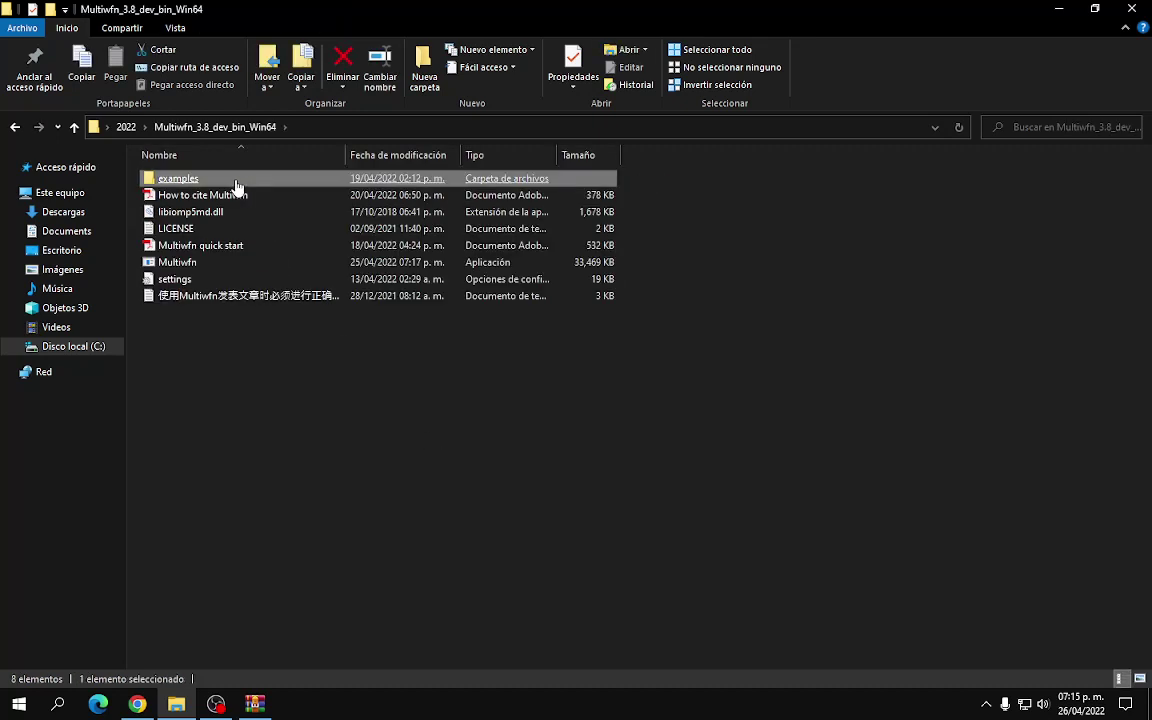
{"action": "double_click", "coordinate": [237, 186]}
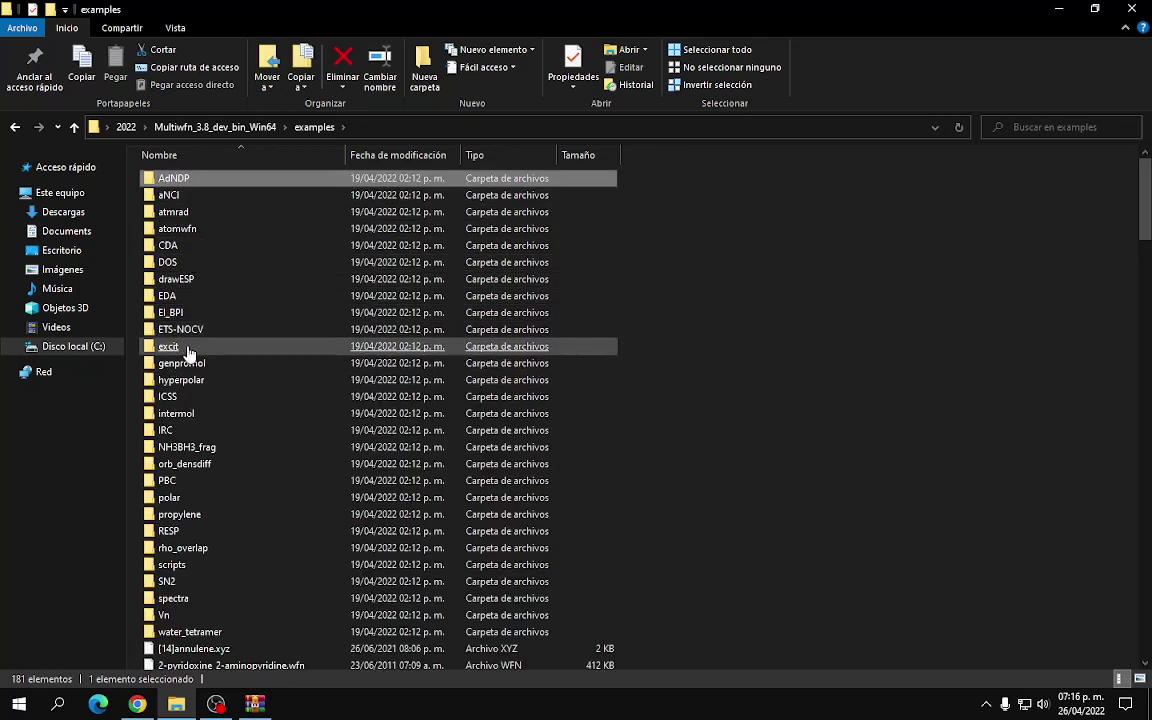
{"action": "double_click", "coordinate": [166, 283]}
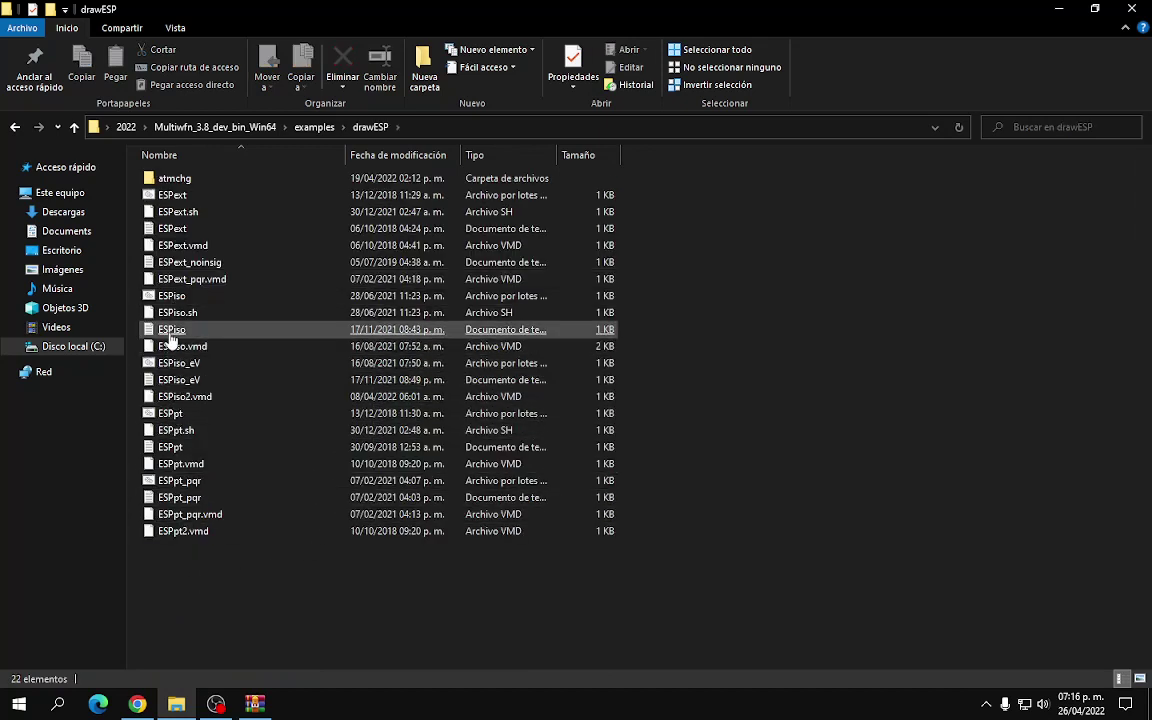
{"action": "left_click", "coordinate": [170, 299]}
{"action": "right_click", "coordinate": [166, 297]}
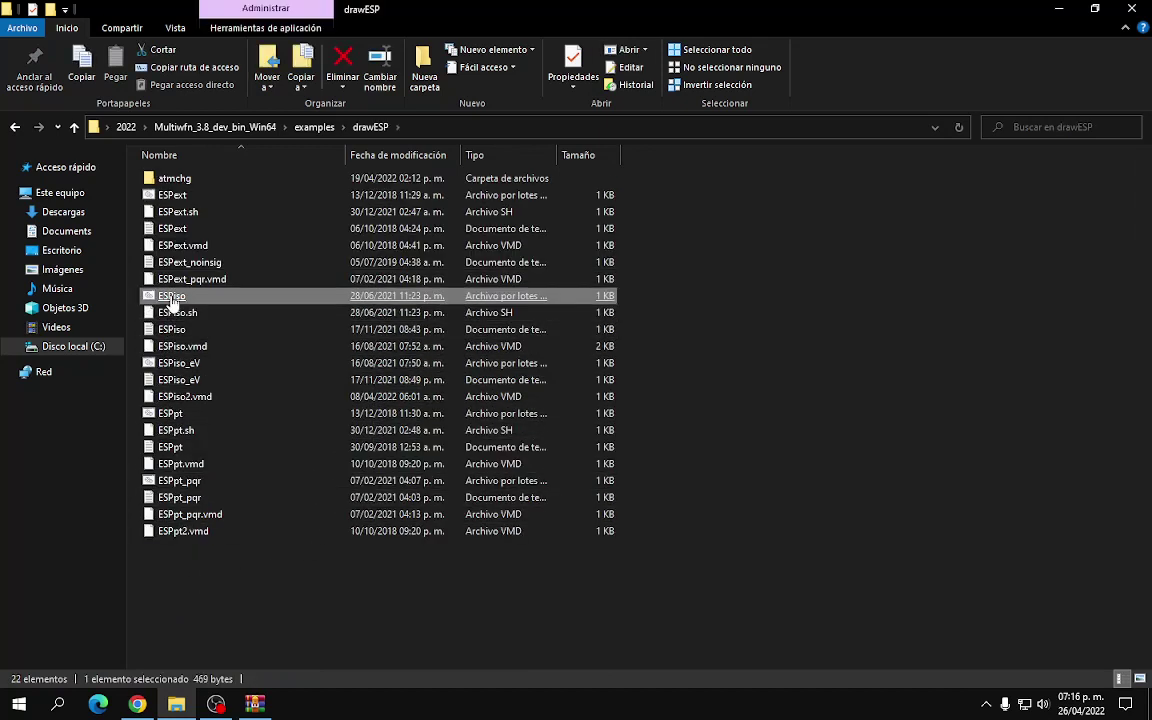
{"action": "left_click", "coordinate": [212, 295]}
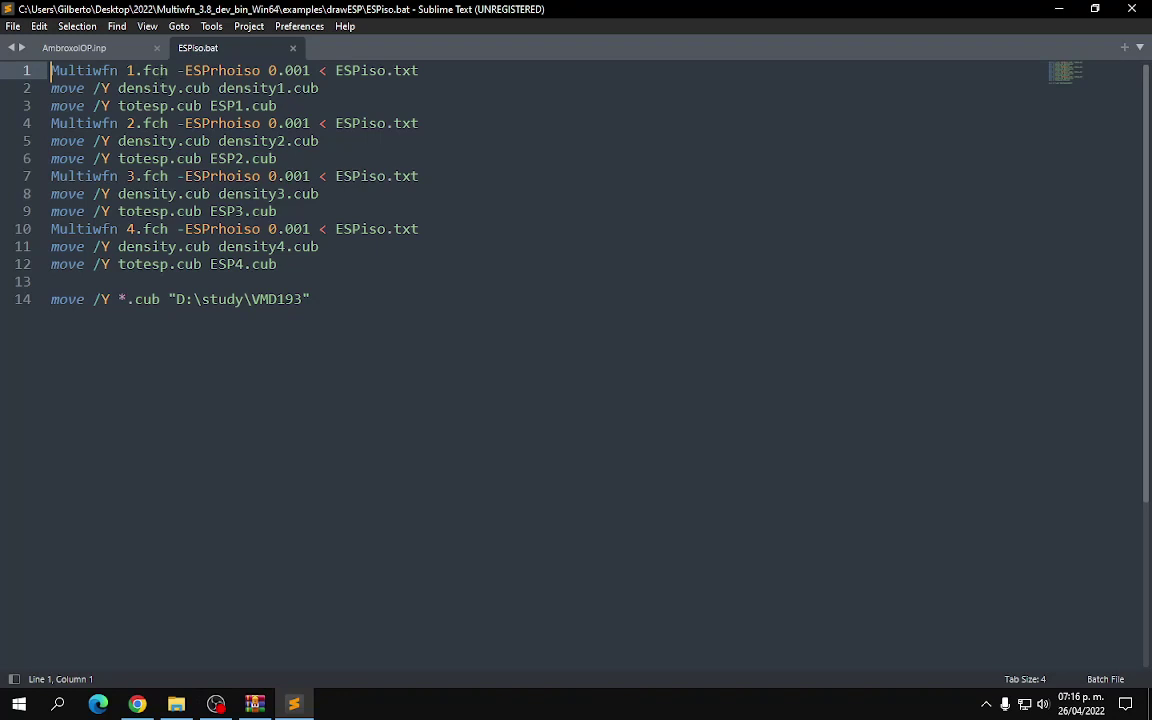
{"action": "left_click", "coordinate": [292, 48]}
{"action": "left_click", "coordinate": [1131, 8]}
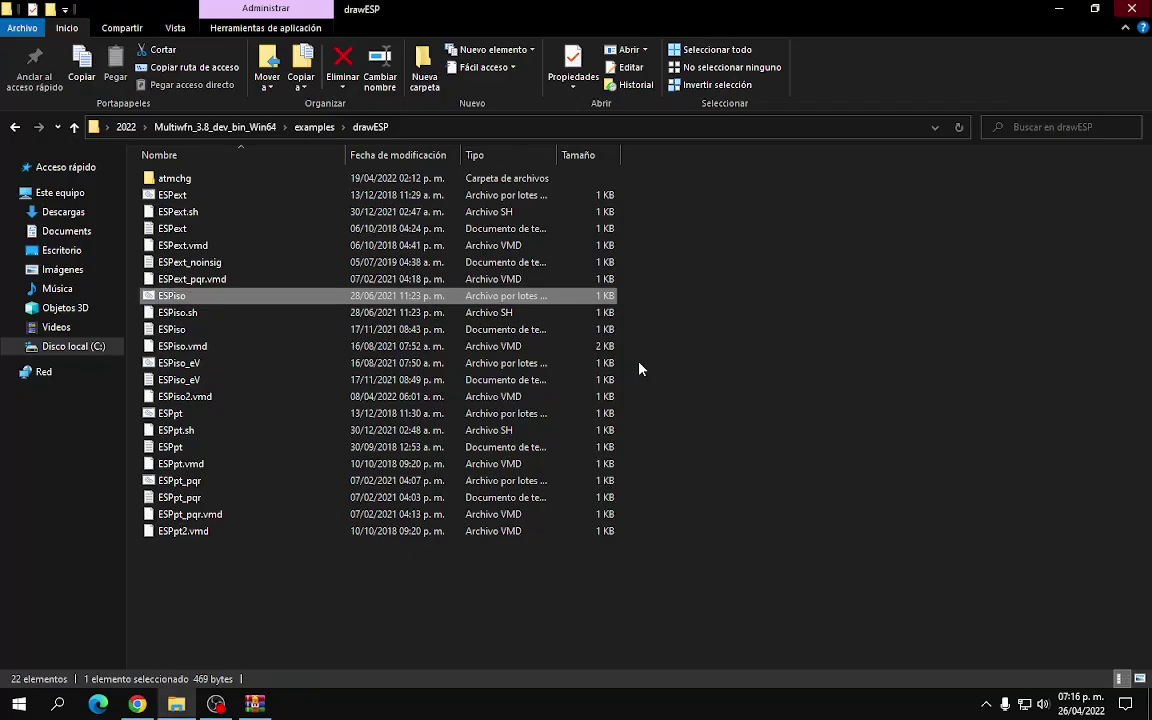
{"action": "left_click", "coordinate": [14, 129]}
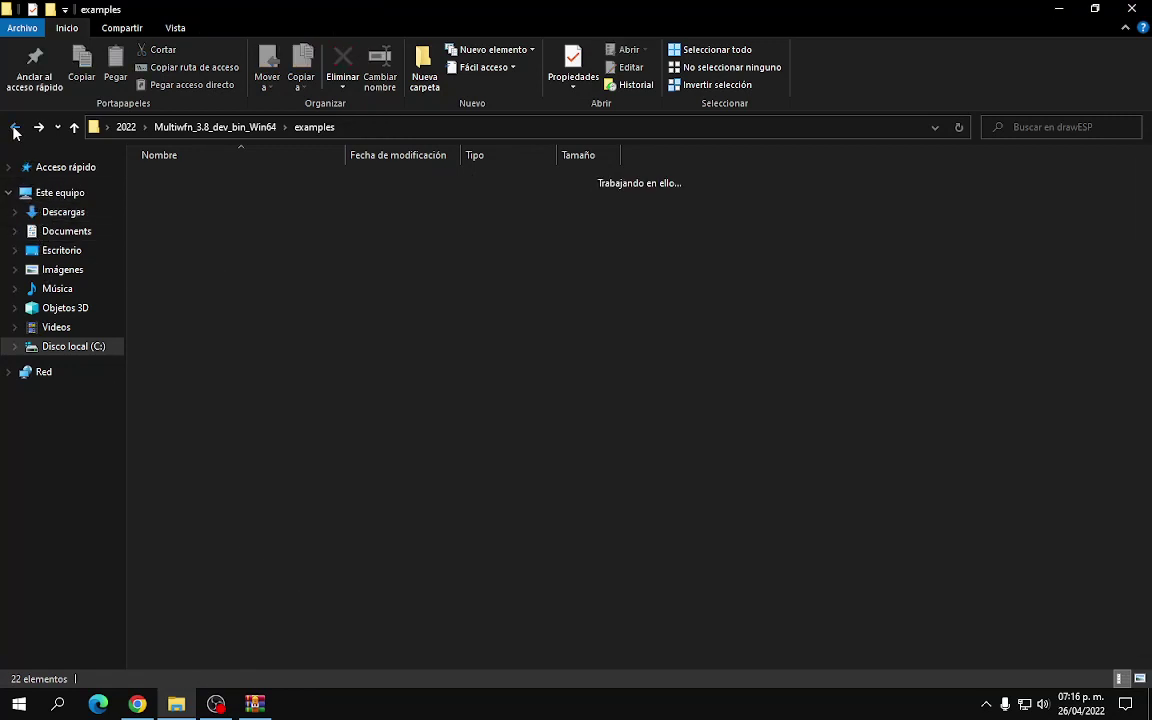
{"action": "left_click", "coordinate": [14, 129]}
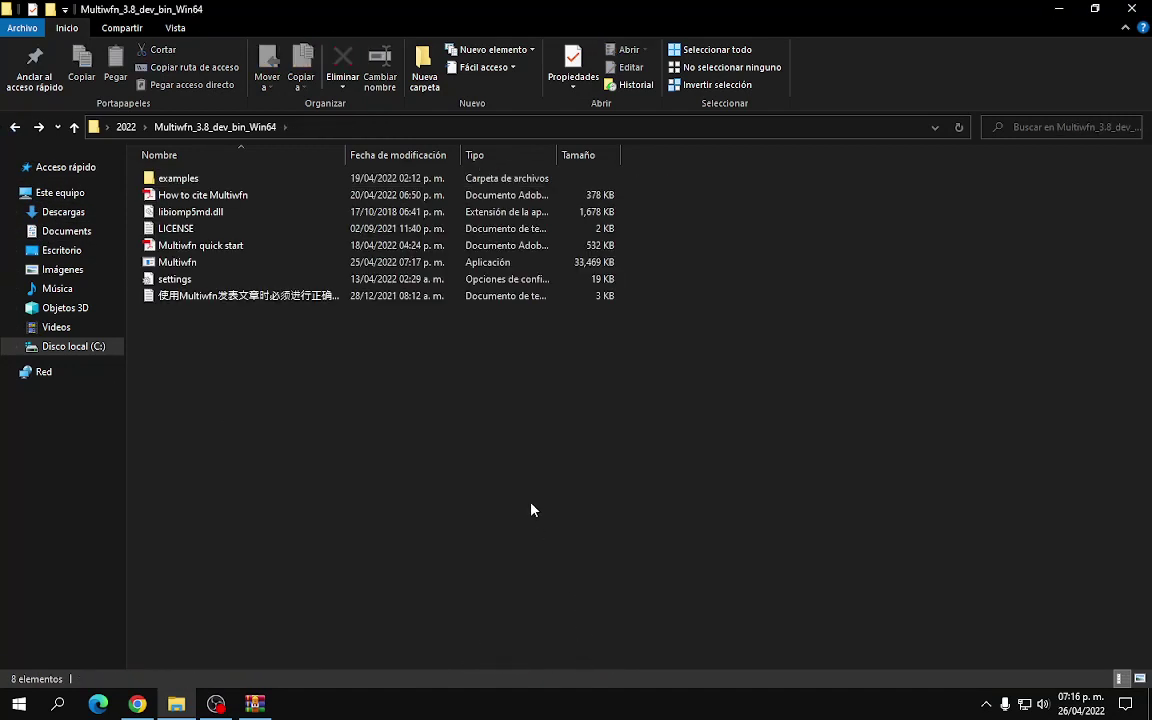
{"action": "left_click", "coordinate": [14, 129]}
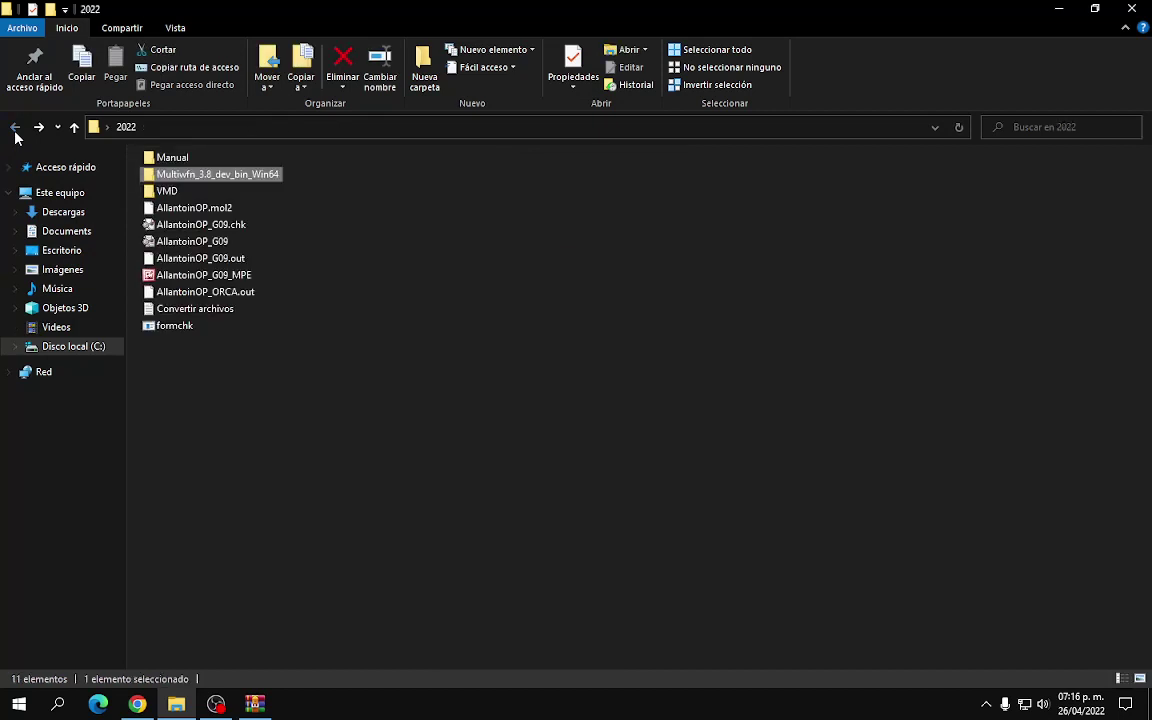
{"action": "left_click", "coordinate": [372, 468]}
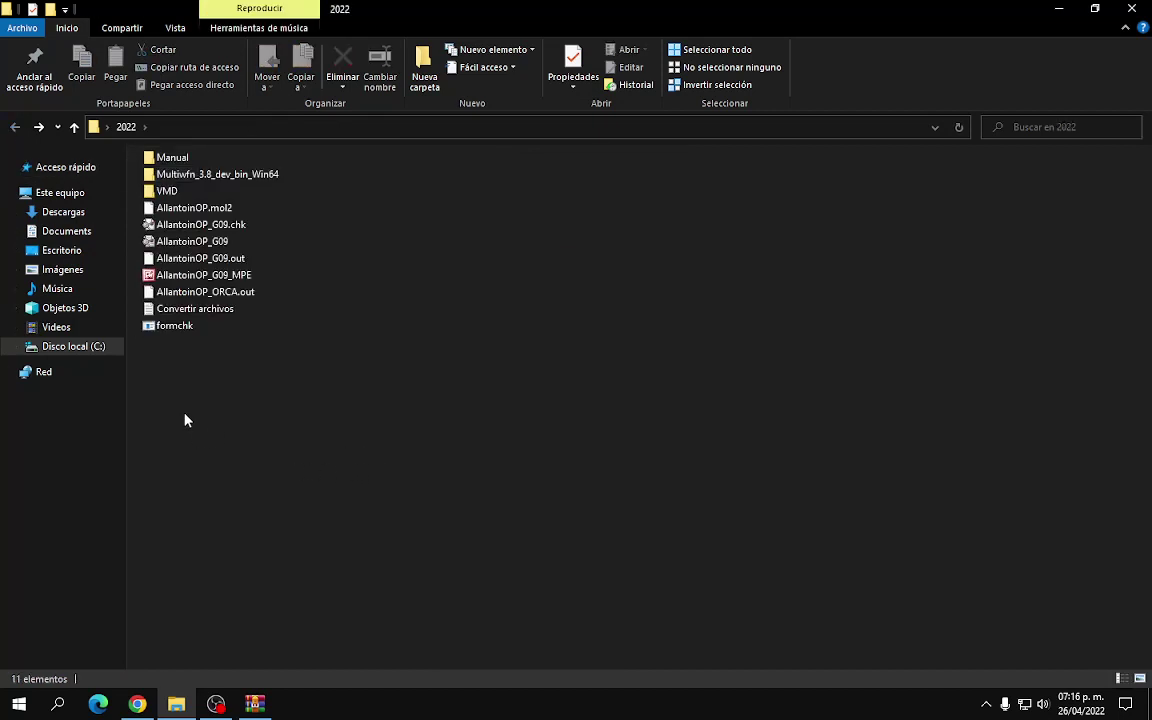
Step: Open a command prompt in the 2022 folder and list the folder's contents with dir
{"action": "left_click", "coordinate": [194, 227]}
{"action": "left_click", "coordinate": [237, 137]}
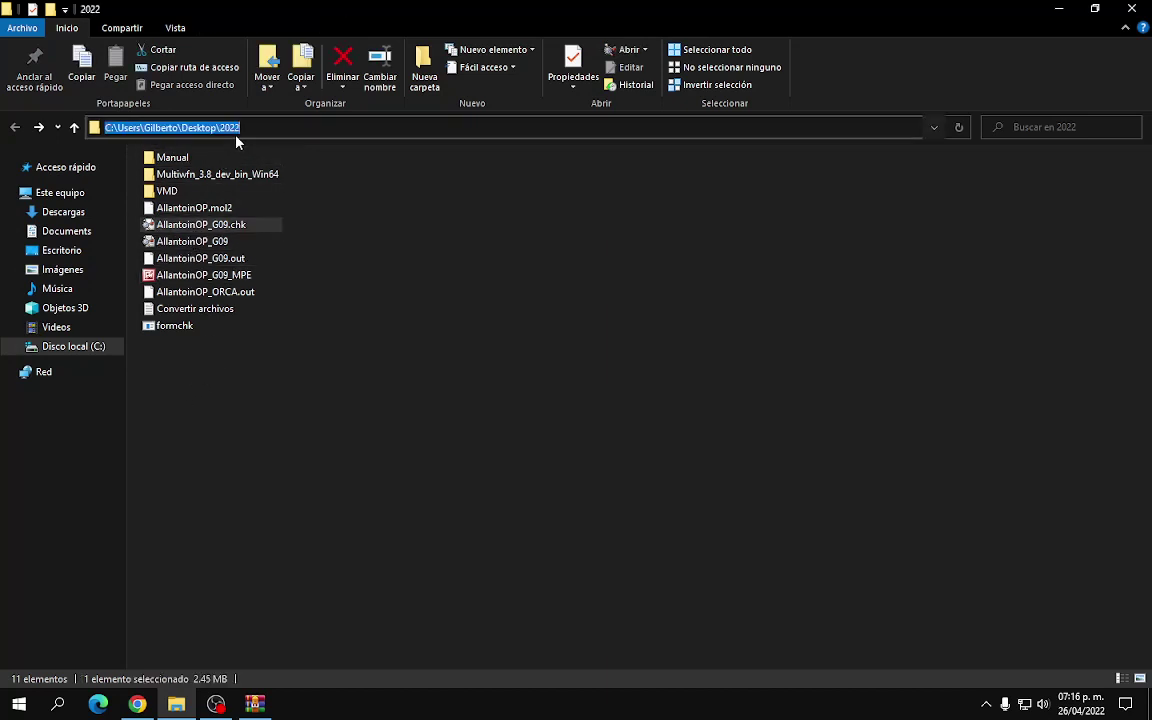
{"action": "type", "text": "cmd"}
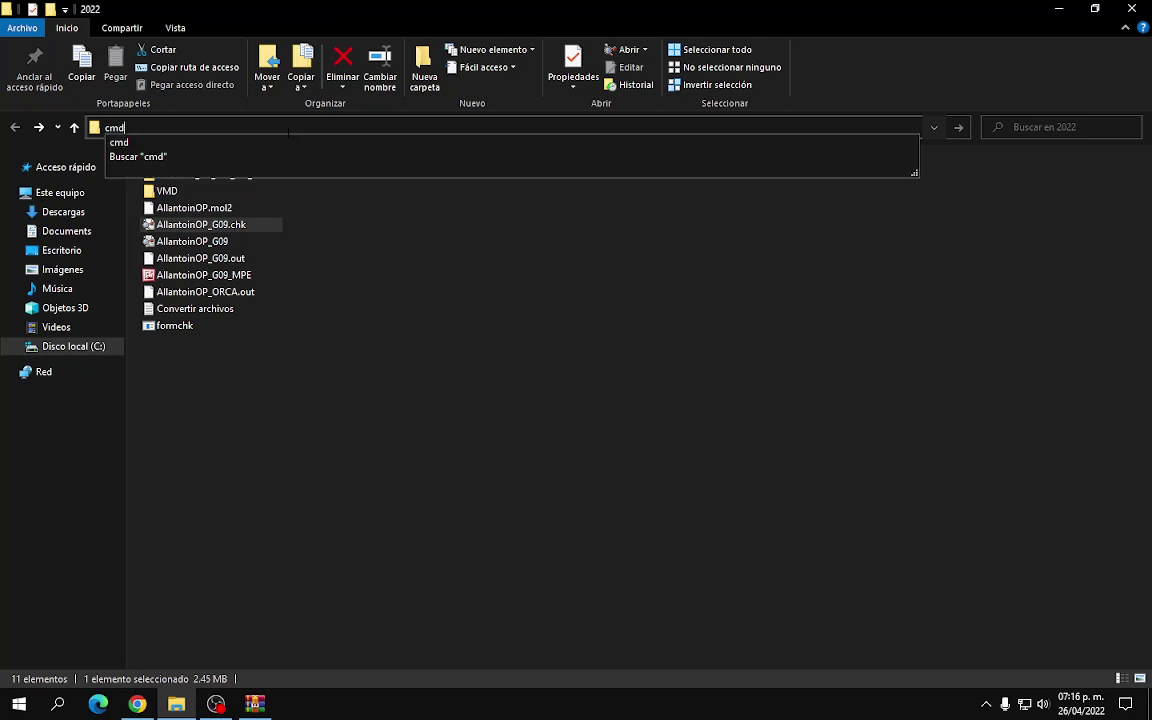
{"action": "key", "text": "Return"}
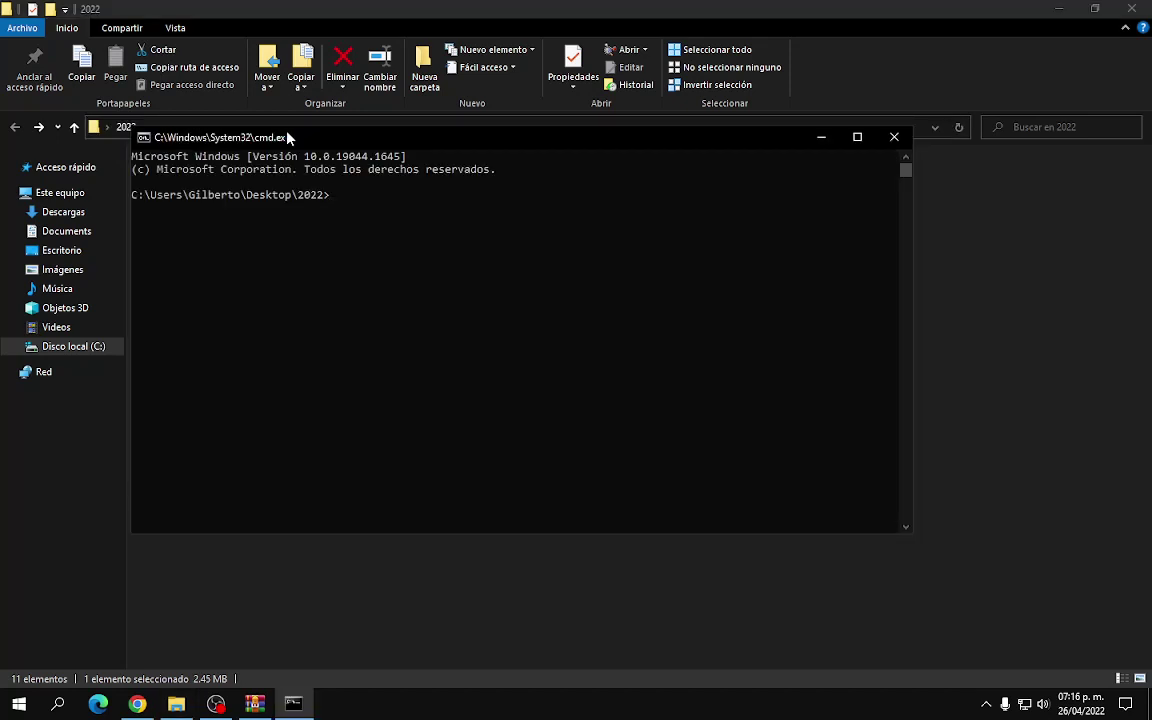
{"action": "type", "text": "dir"}
{"action": "key", "text": "Return"}
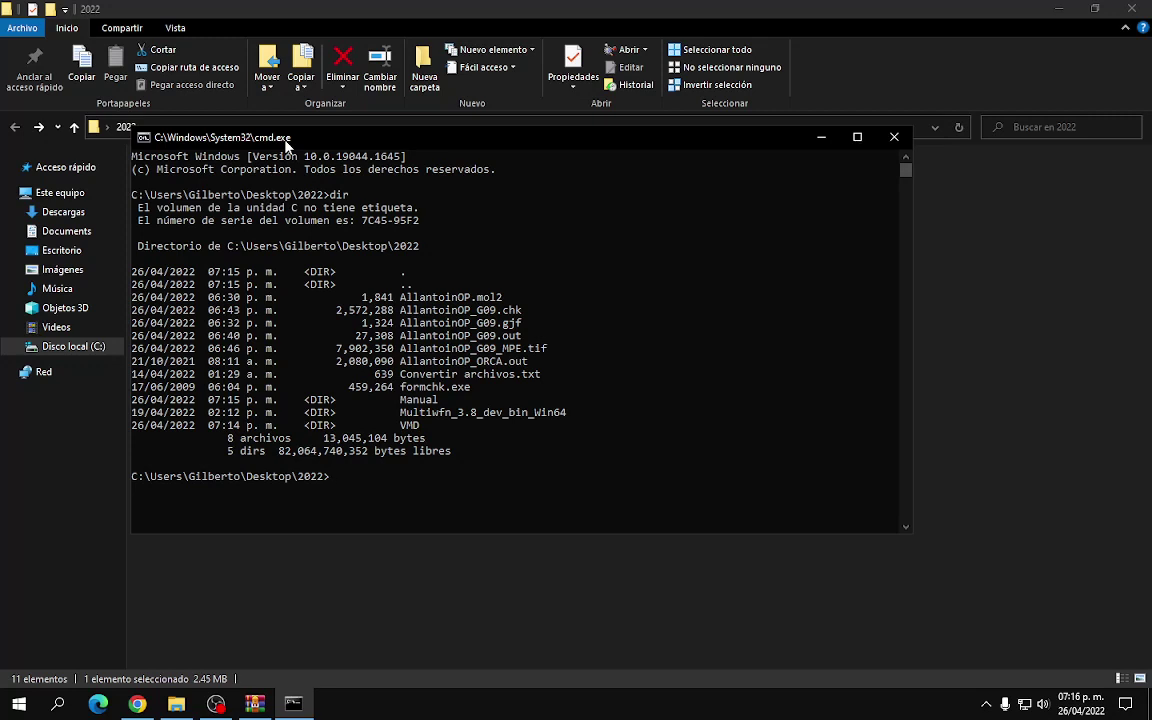
Step: Begin a formchk.exe command at the prompt with AllantoinOP_G09.chk as the input file
{"action": "type", "text": "fo"}
{"action": "key", "text": "Tab"}
{"action": "type", "text": "All"}
{"action": "key", "text": "Tab"}
{"action": "key", "text": "BackSpace"}
{"action": "key", "text": "BackSpace"}
{"action": "key", "text": "BackSpace"}
{"action": "key", "text": "BackSpace"}
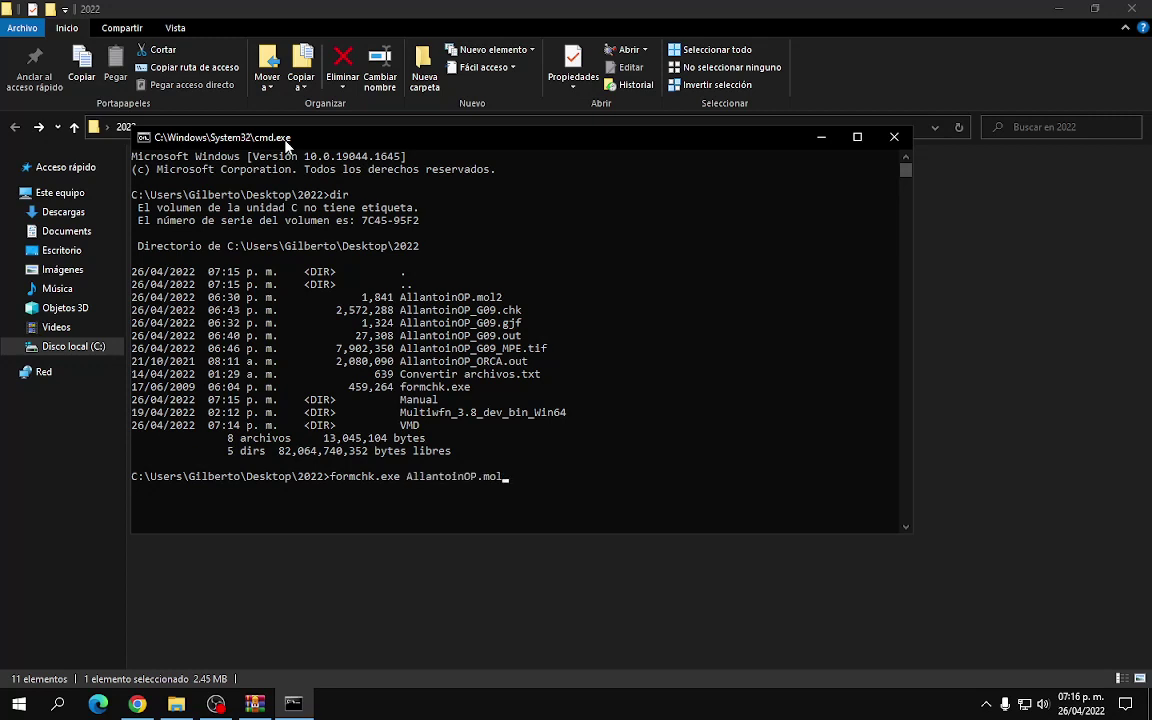
{"action": "key", "text": "BackSpace"}
{"action": "type", "text": "OP"}
{"action": "key", "text": "BackSpace"}
{"action": "key", "text": "BackSpace"}
{"action": "type", "text": "_"}
{"action": "key", "text": "Tab"}
Step: Add AllantoinOP_G09.fch to the formchk command as the output file name
{"action": "type", "text": "All"}
{"action": "key", "text": "Tab"}
{"action": "key", "text": "BackSpace"}
{"action": "key", "text": "BackSpace"}
{"action": "key", "text": "BackSpace"}
{"action": "key", "text": "BackSpace"}
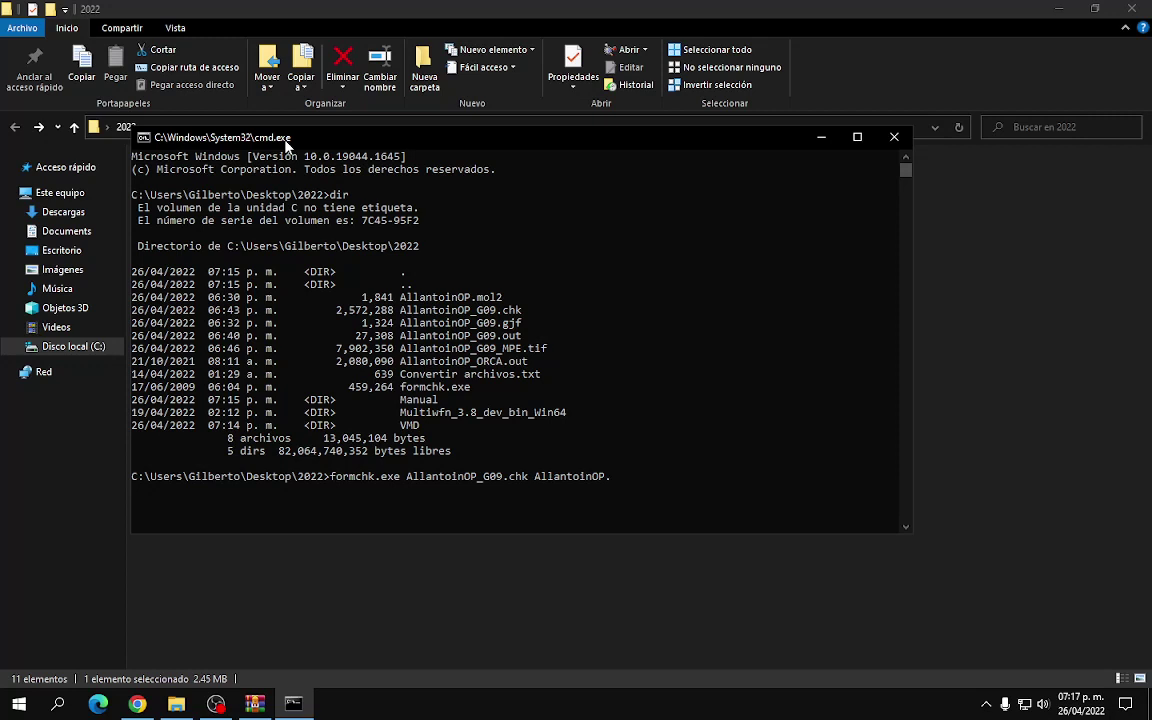
{"action": "type", "text": "_G"}
{"action": "key", "text": "Tab"}
{"action": "key", "text": "BackSpace"}
{"action": "key", "text": "Left"}
{"action": "key", "text": "Left"}
{"action": "type", "text": "f"}
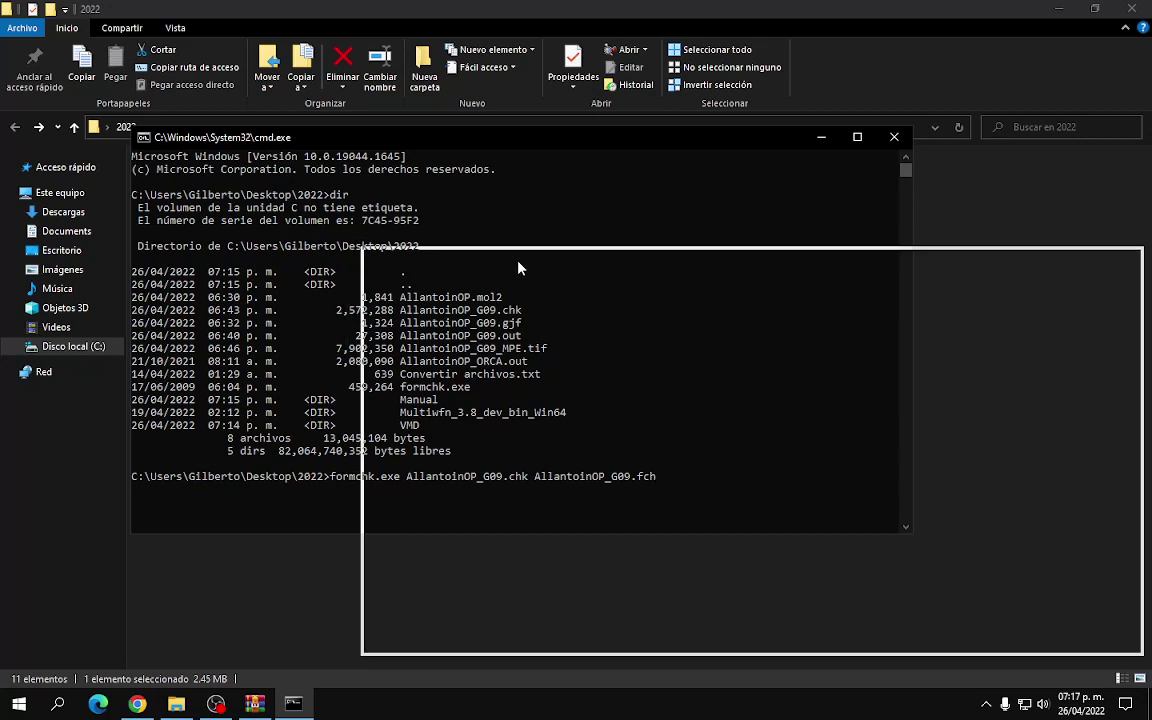
Step: Move the command prompt window clear of the file list and run the formchk conversion
{"action": "left_click_drag", "start_coordinate": [519, 268], "coordinate": [519, 268]}
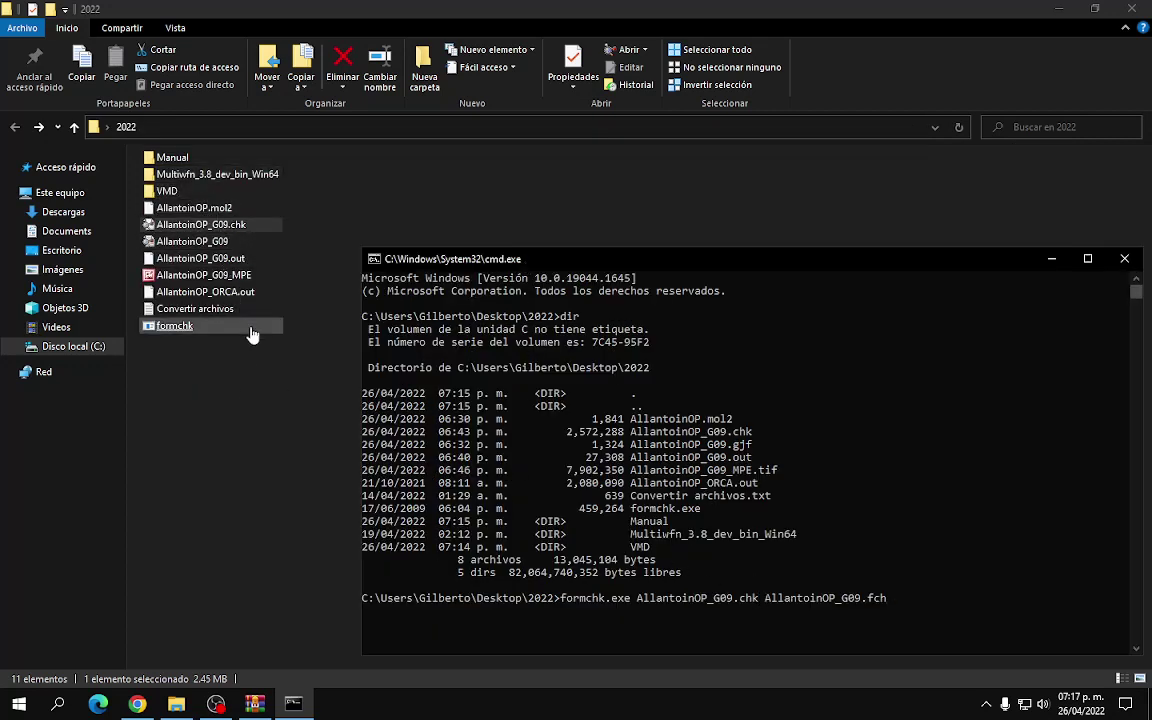
{"action": "left_click", "coordinate": [895, 604]}
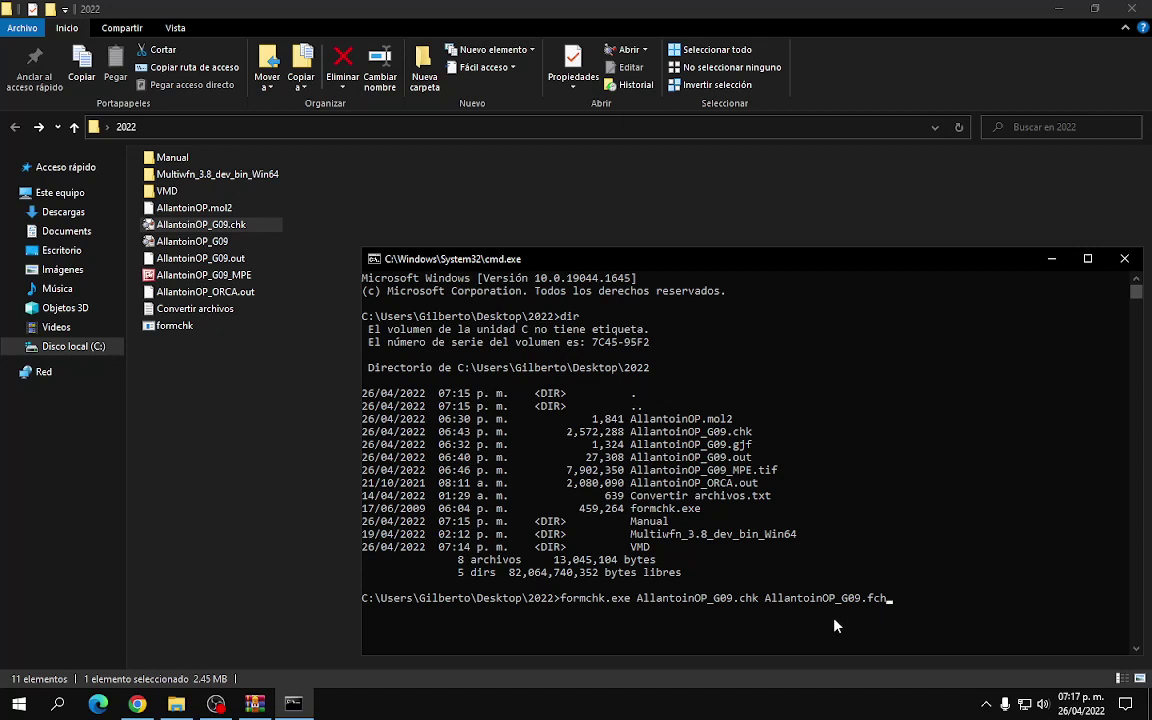
{"action": "scroll", "coordinate": [866, 600], "scroll_direction": "down", "scroll_amount": 3}
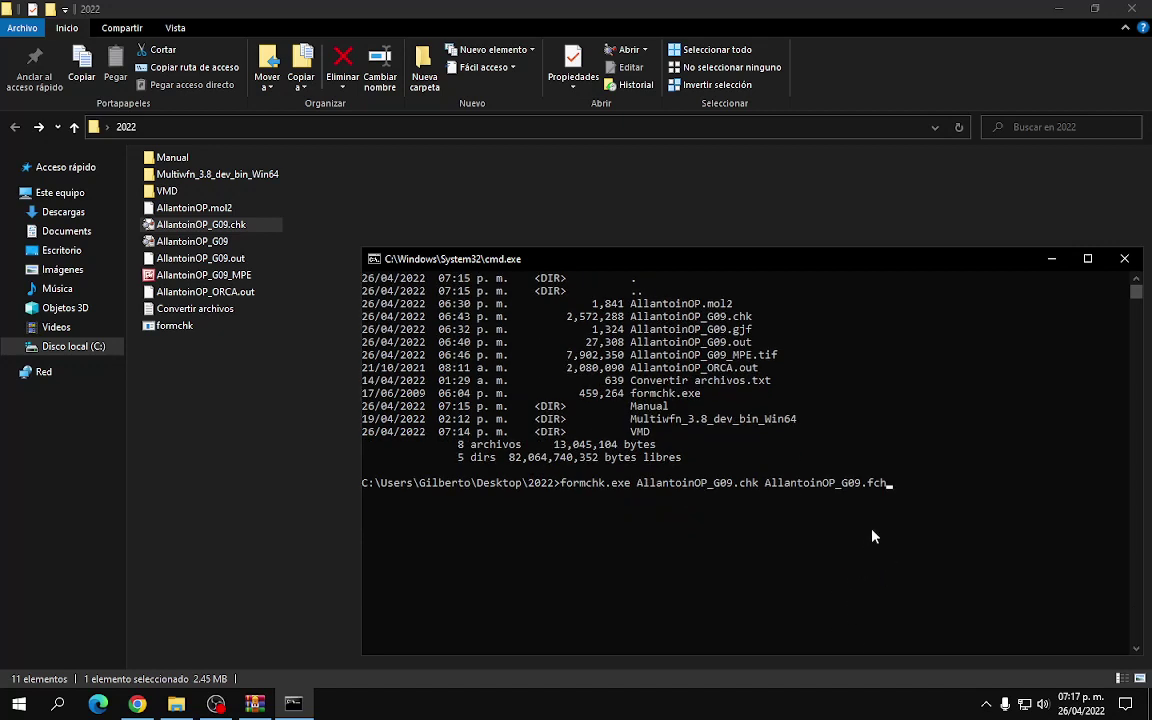
{"action": "key", "text": "Return"}
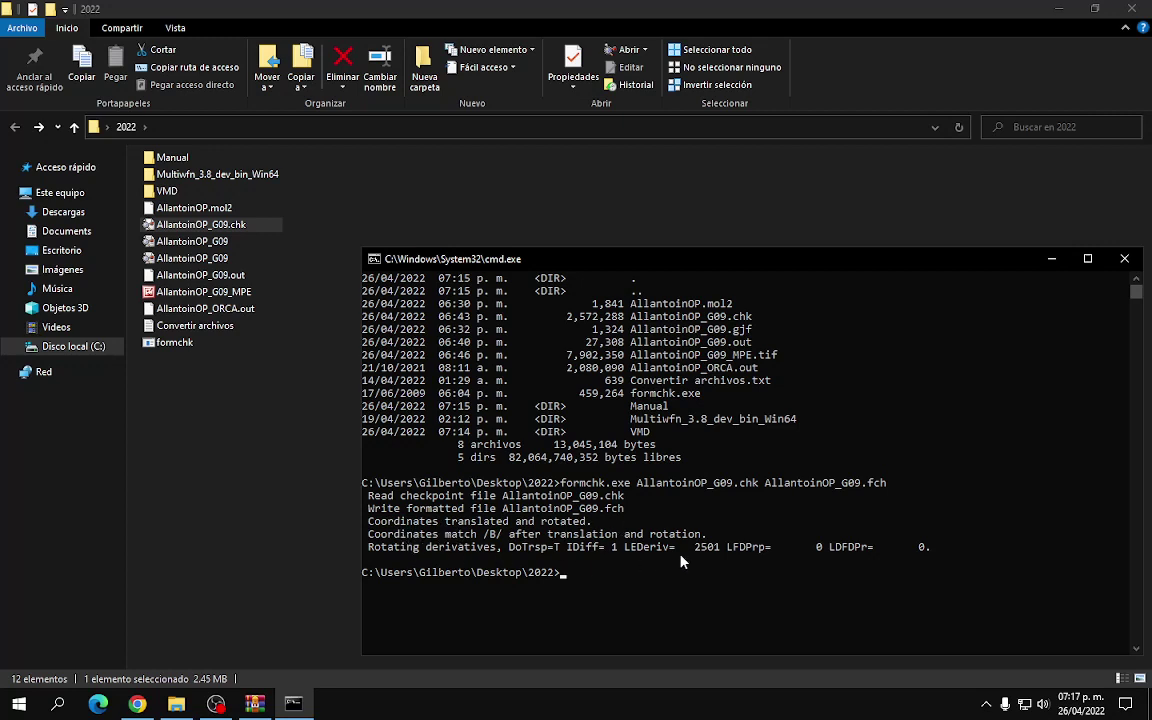
Step: Show file name extensions for the files in the 2022 folder
{"action": "left_click", "coordinate": [224, 478]}
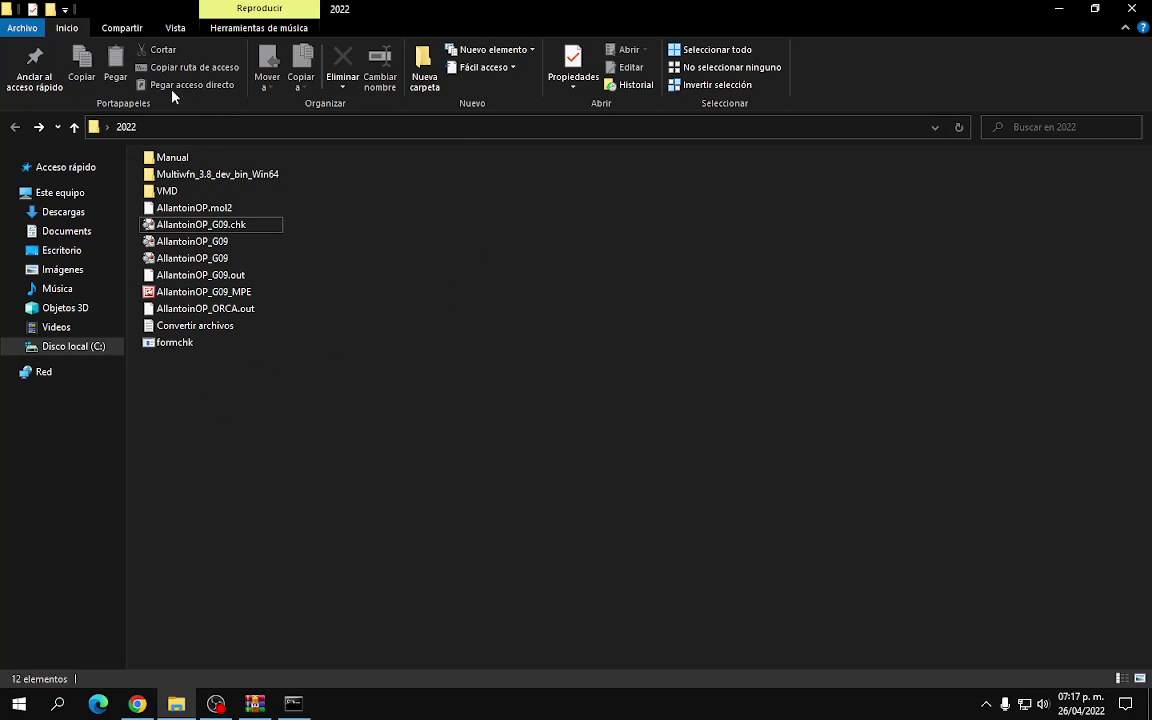
{"action": "left_click", "coordinate": [174, 28]}
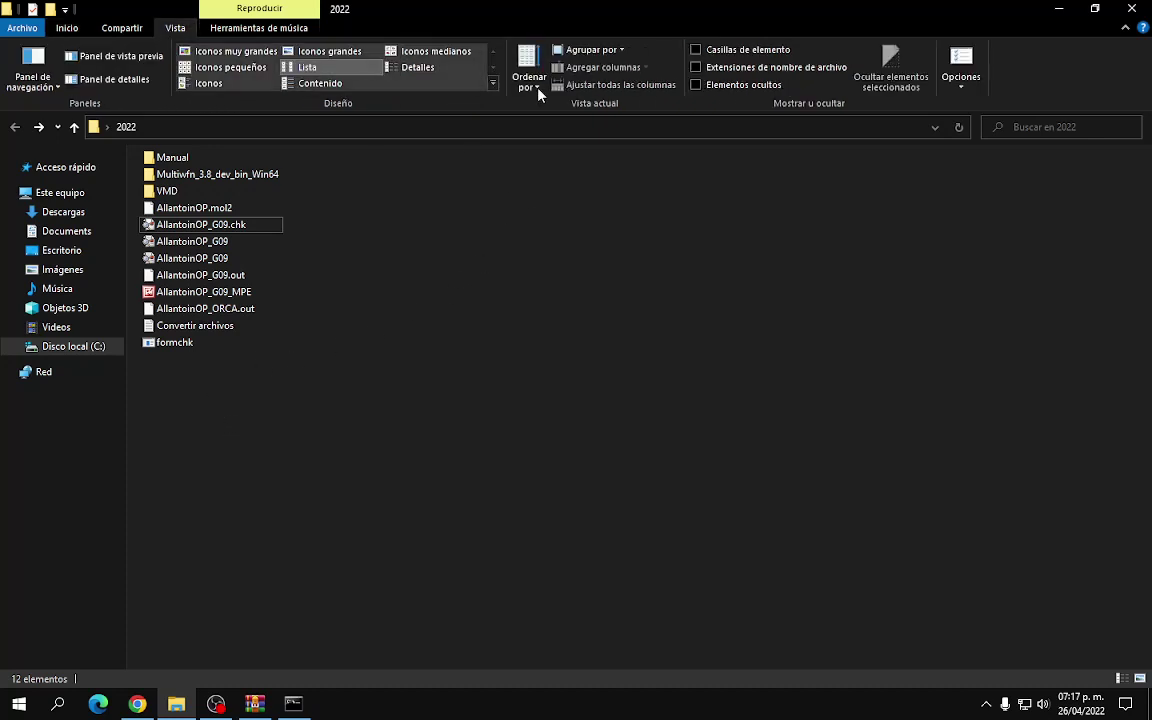
{"action": "left_click", "coordinate": [696, 67]}
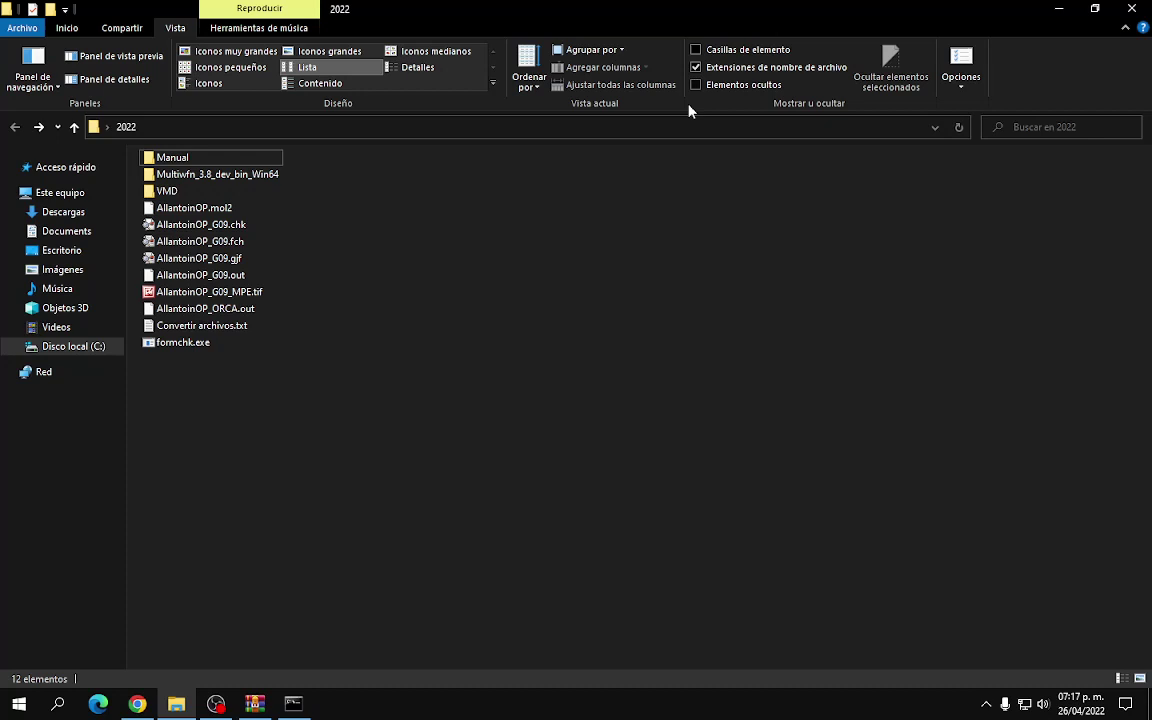
Step: Copy AllantoinOP_G09.fch from the 2022 folder into the Multiwfn_3.8_dev_bin_Win64 folder
{"action": "left_click", "coordinate": [205, 243]}
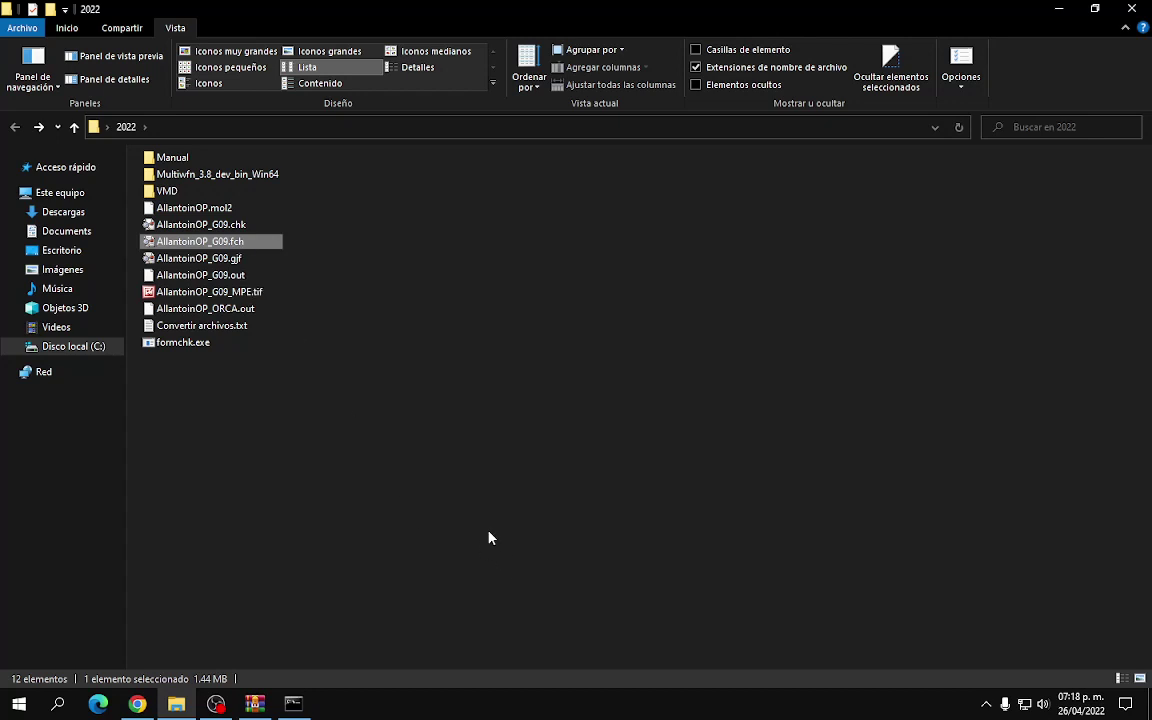
{"action": "left_click", "coordinate": [216, 176]}
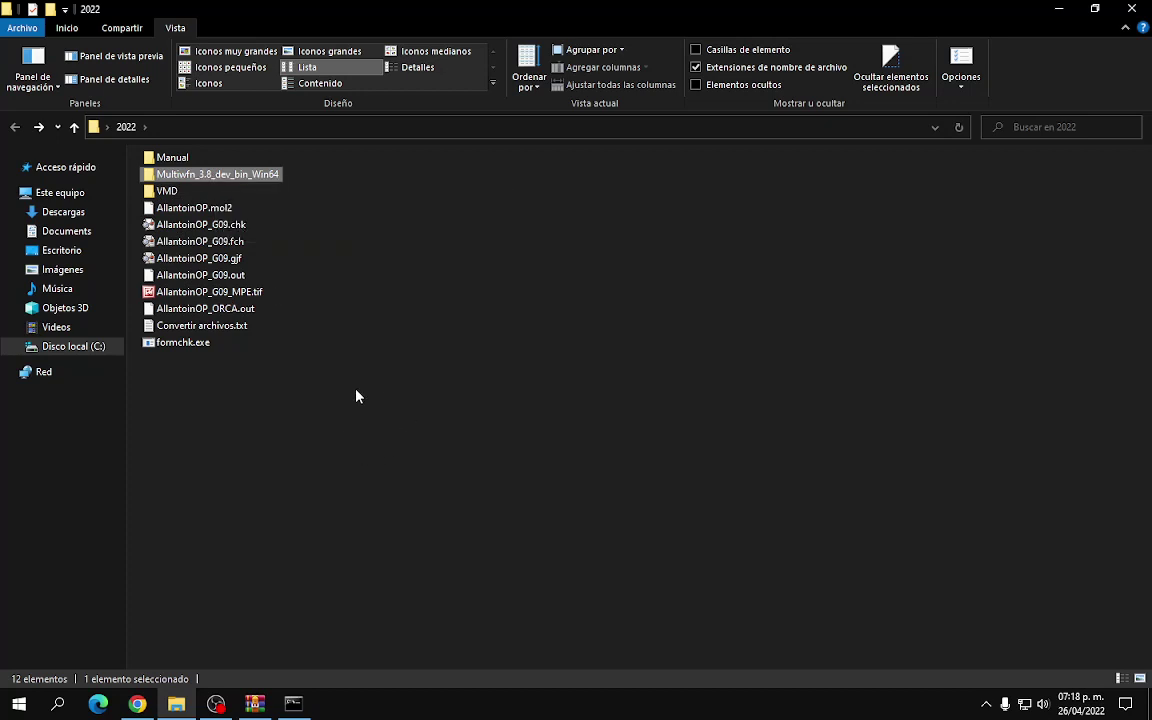
{"action": "left_click", "coordinate": [236, 246]}
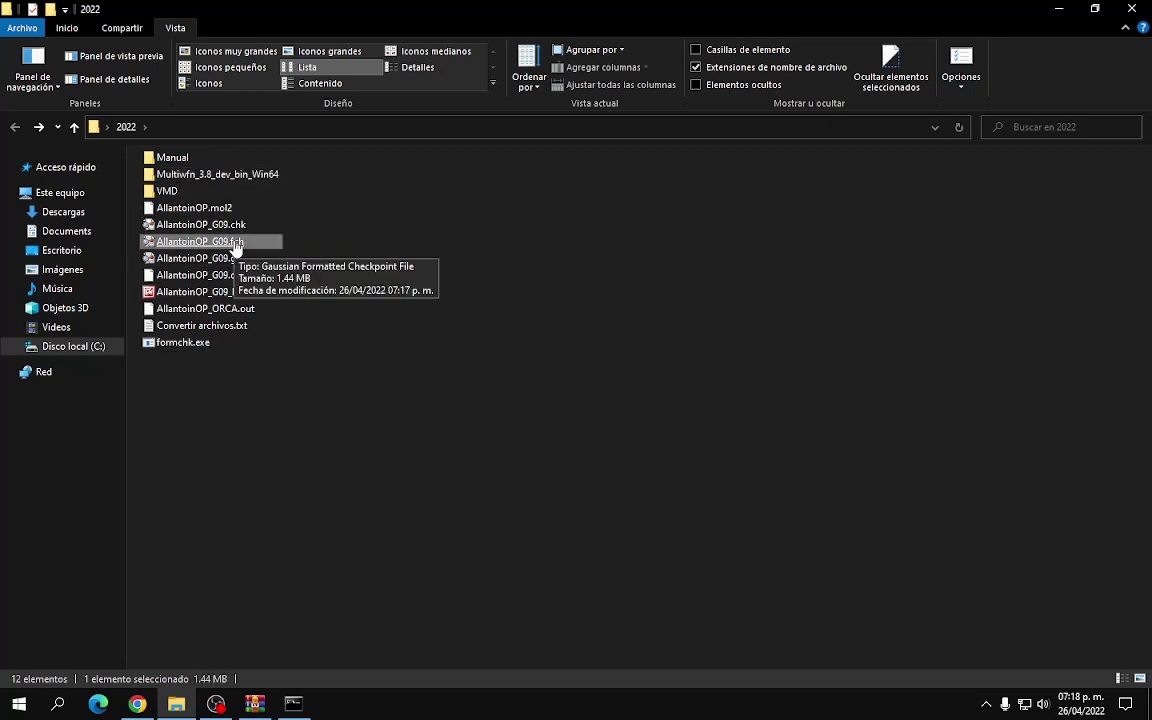
{"action": "double_click", "coordinate": [228, 177]}
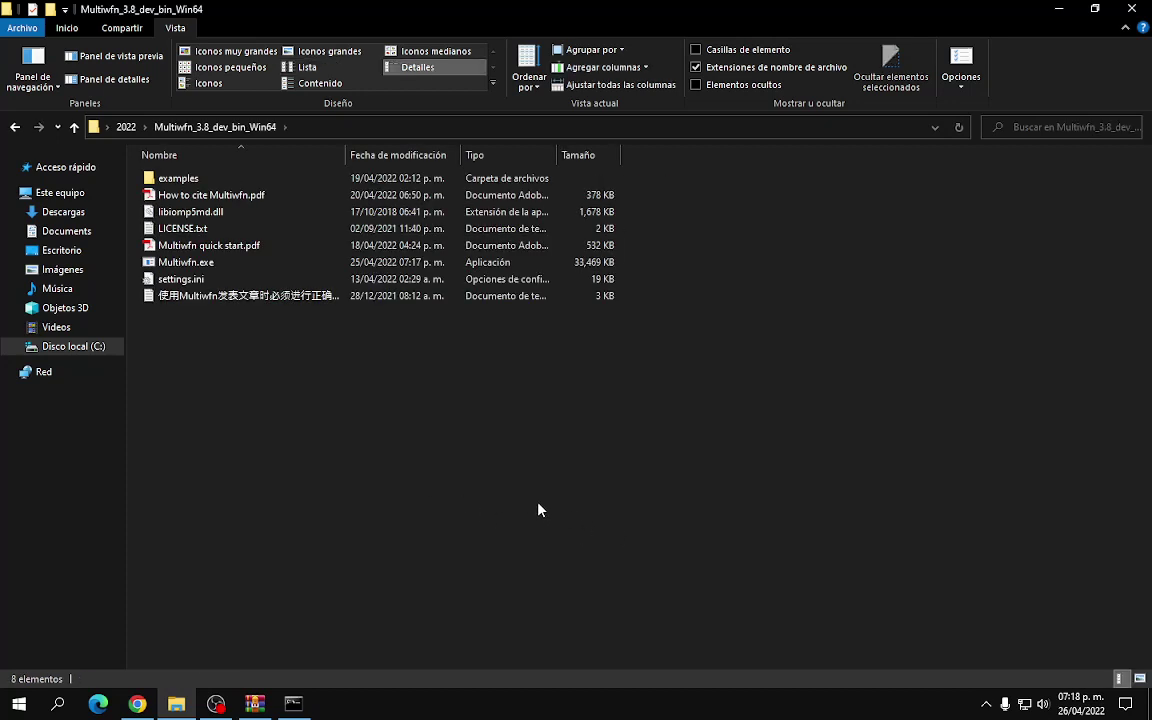
{"action": "key", "text": "ctrl+v"}
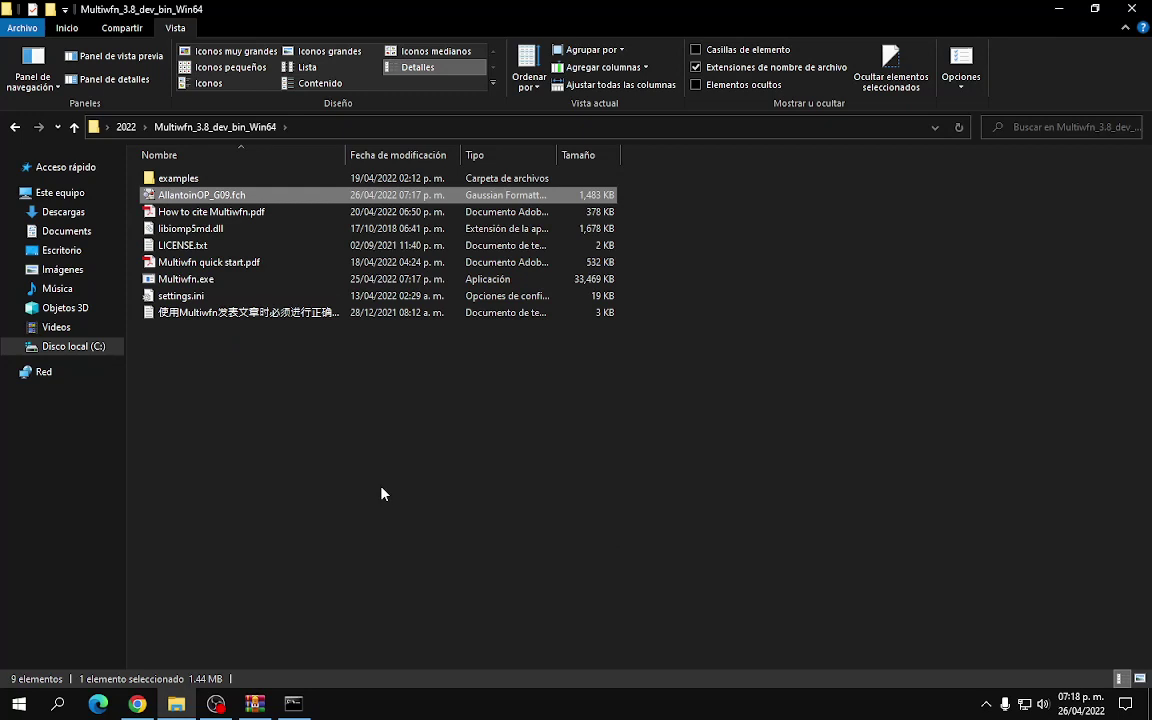
{"action": "left_click", "coordinate": [392, 513]}
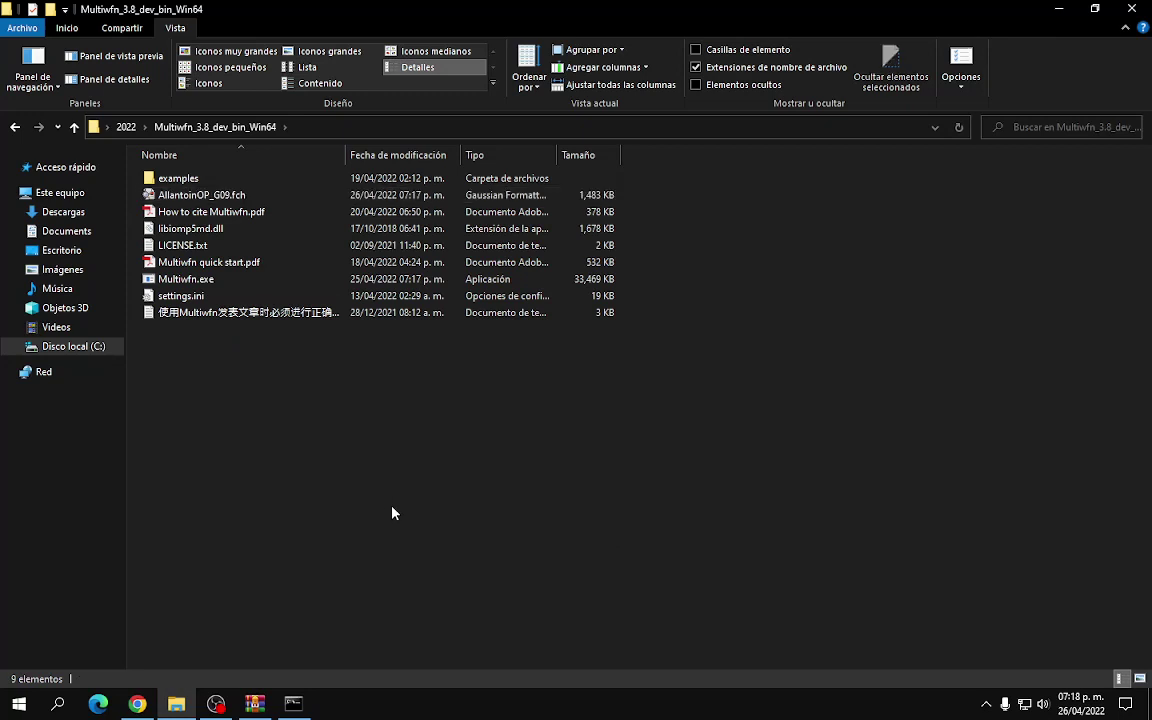
Step: Hide file name extensions and open the drawESP folder inside the Multiwfn examples folder
{"action": "left_click", "coordinate": [695, 68]}
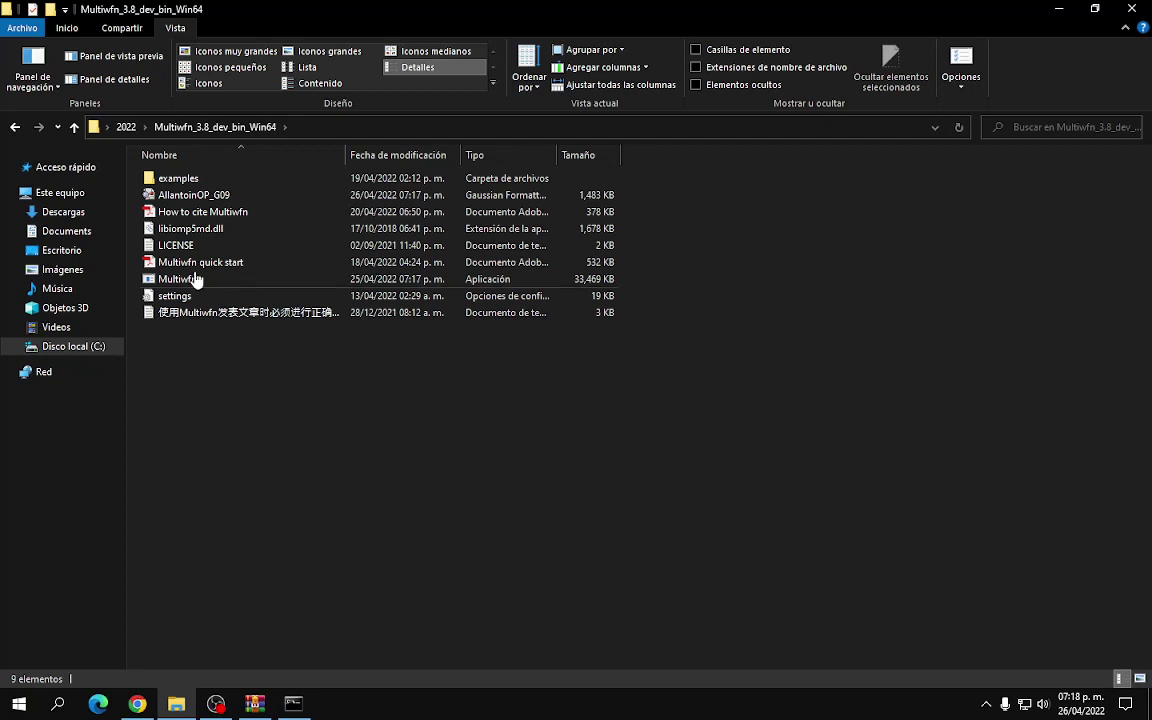
{"action": "double_click", "coordinate": [170, 178]}
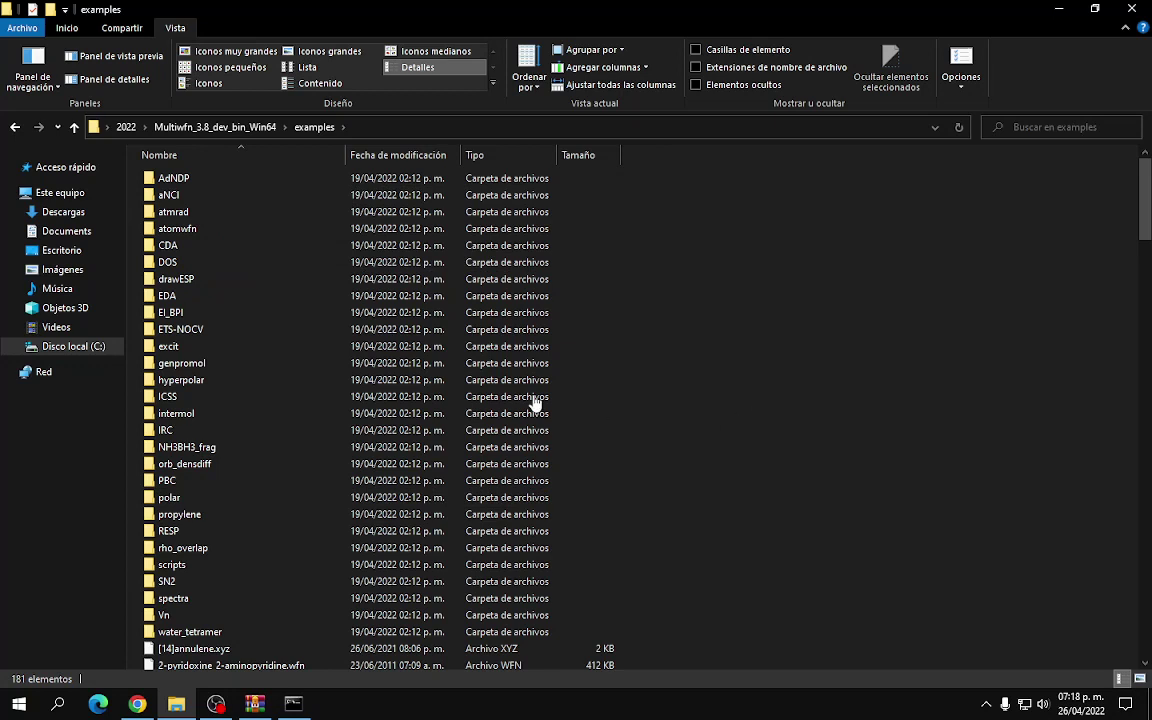
{"action": "left_click", "coordinate": [180, 284]}
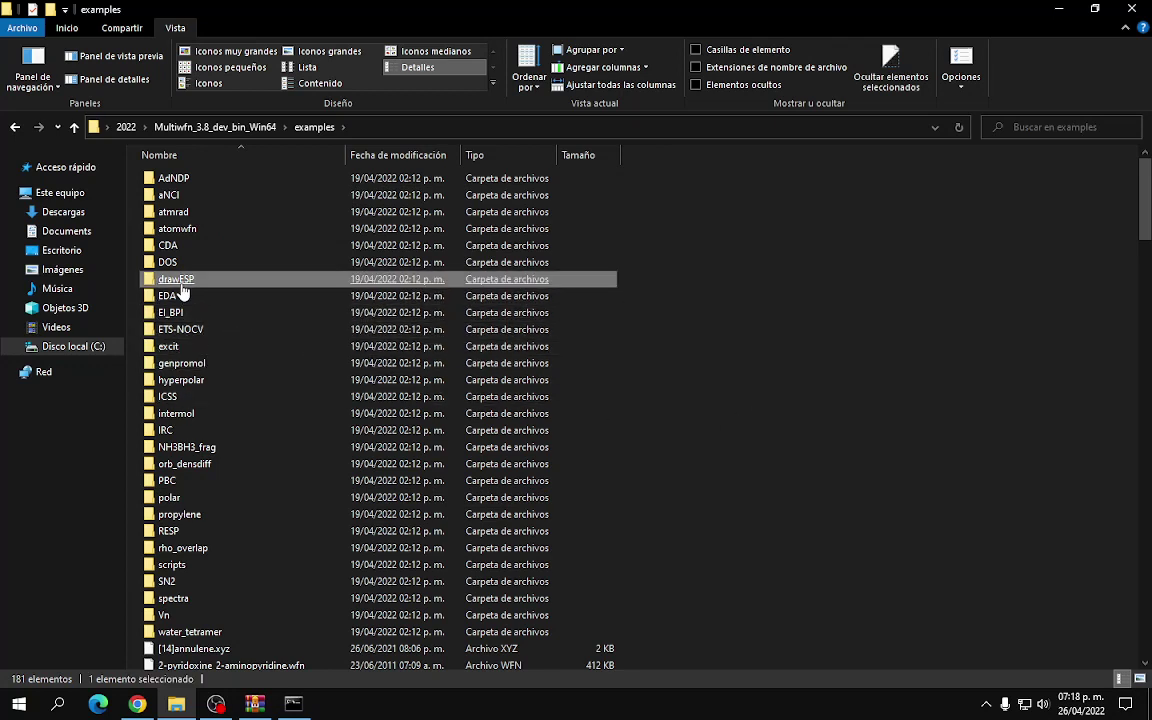
{"action": "double_click", "coordinate": [180, 284]}
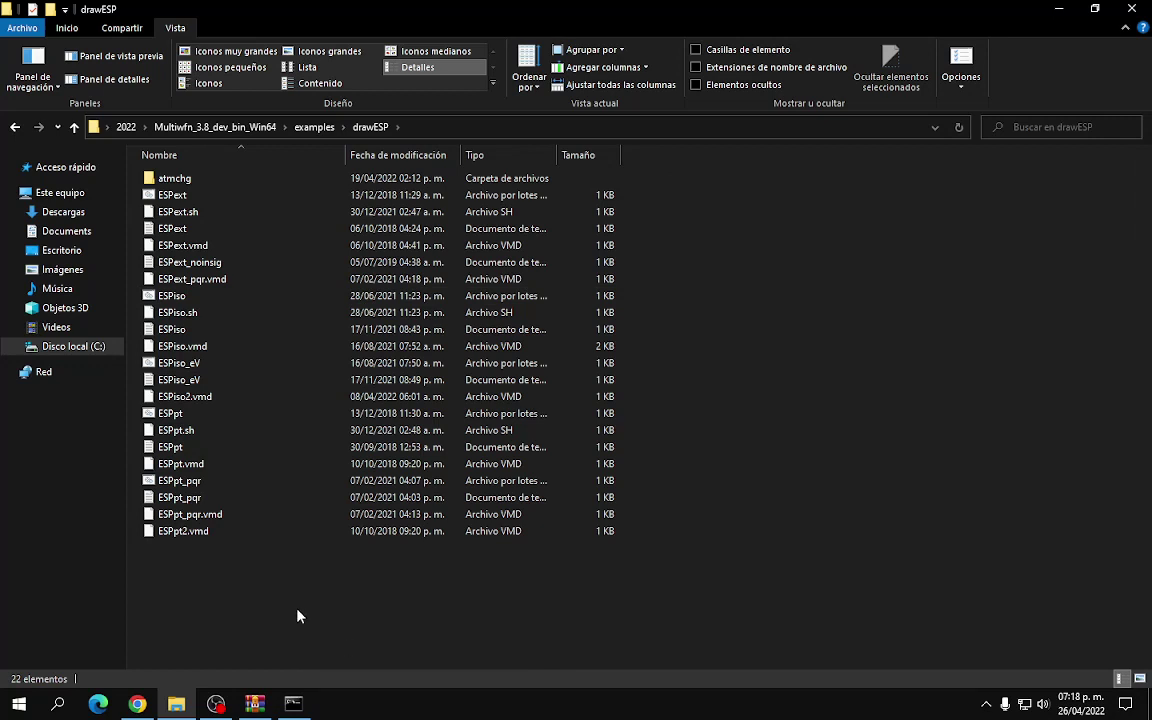
Step: Close the leftover WinRAR archive window and display the drawESP files in the Iconos layout
{"action": "left_click", "coordinate": [254, 703]}
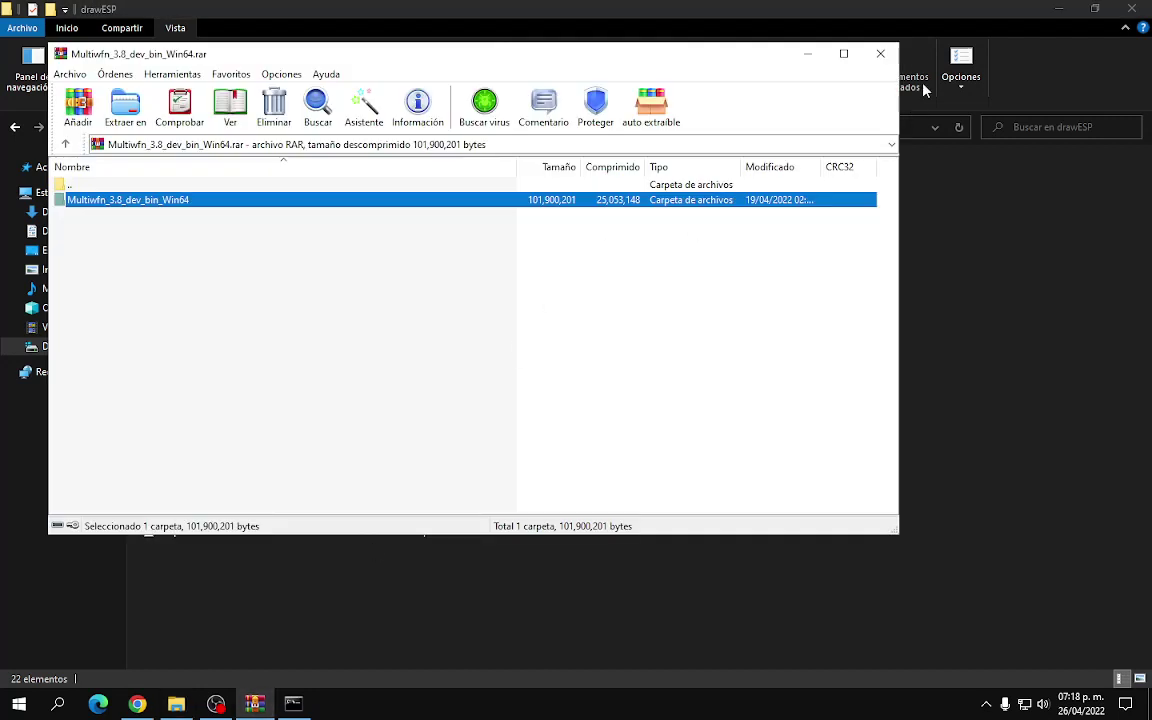
{"action": "left_click", "coordinate": [880, 53]}
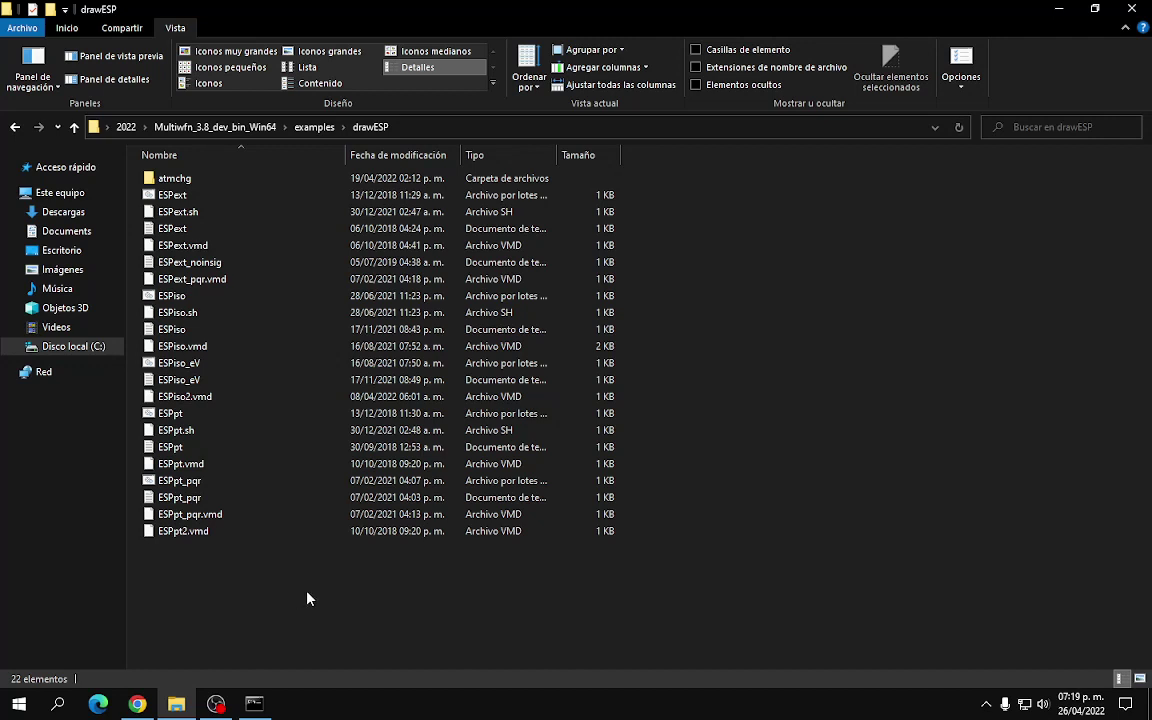
{"action": "left_click", "coordinate": [168, 198]}
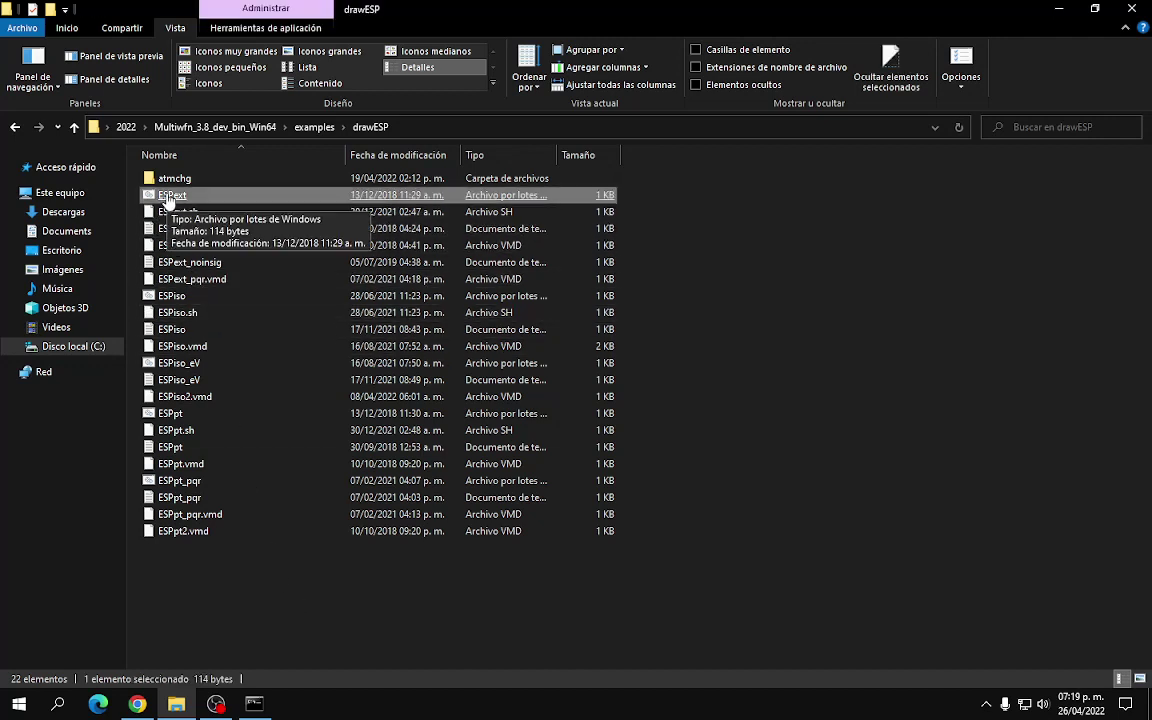
{"action": "left_click", "coordinate": [215, 81]}
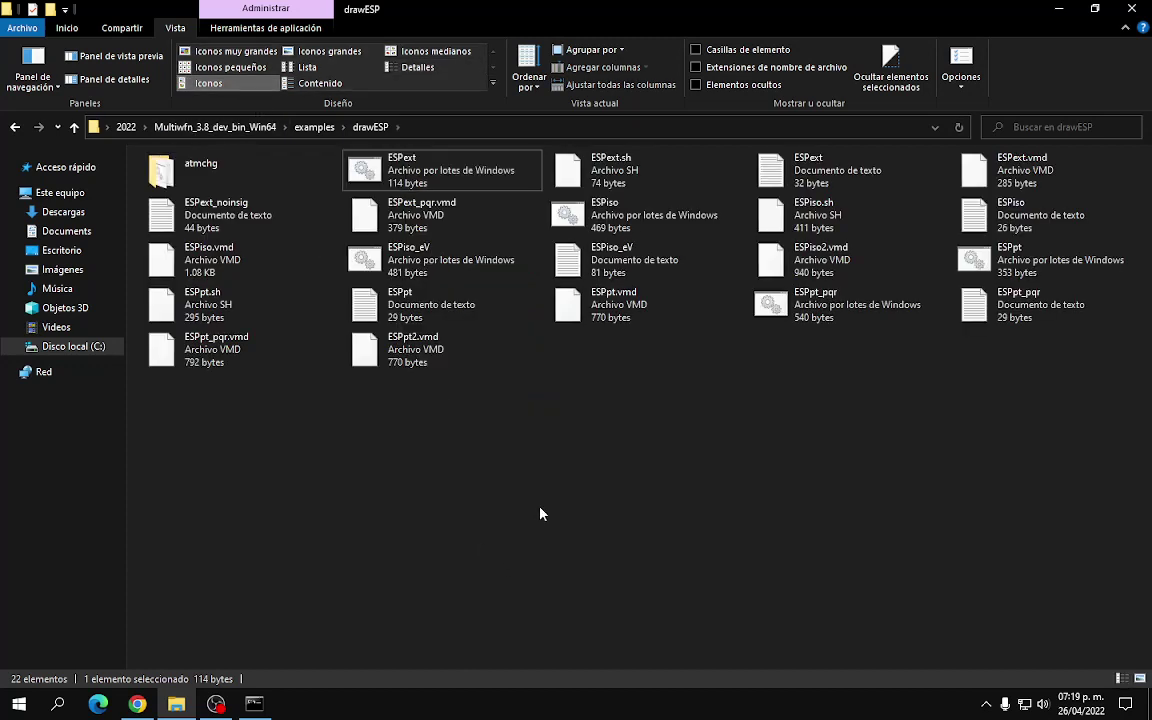
Step: Copy the ESPext, ESPiso and ESPpt batch files and their matching text files from drawESP into the Multiwfn_3.8_dev_bin_Win64 folder
{"action": "left_click", "coordinate": [390, 165]}
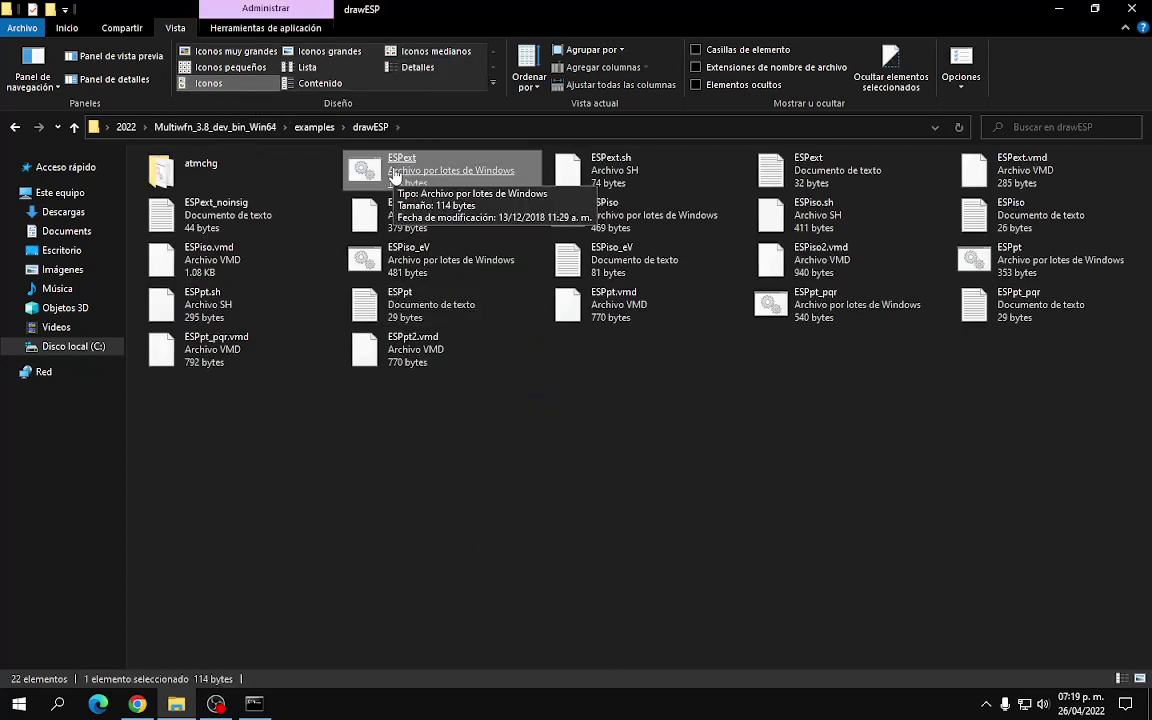
{"action": "left_click", "coordinate": [533, 395]}
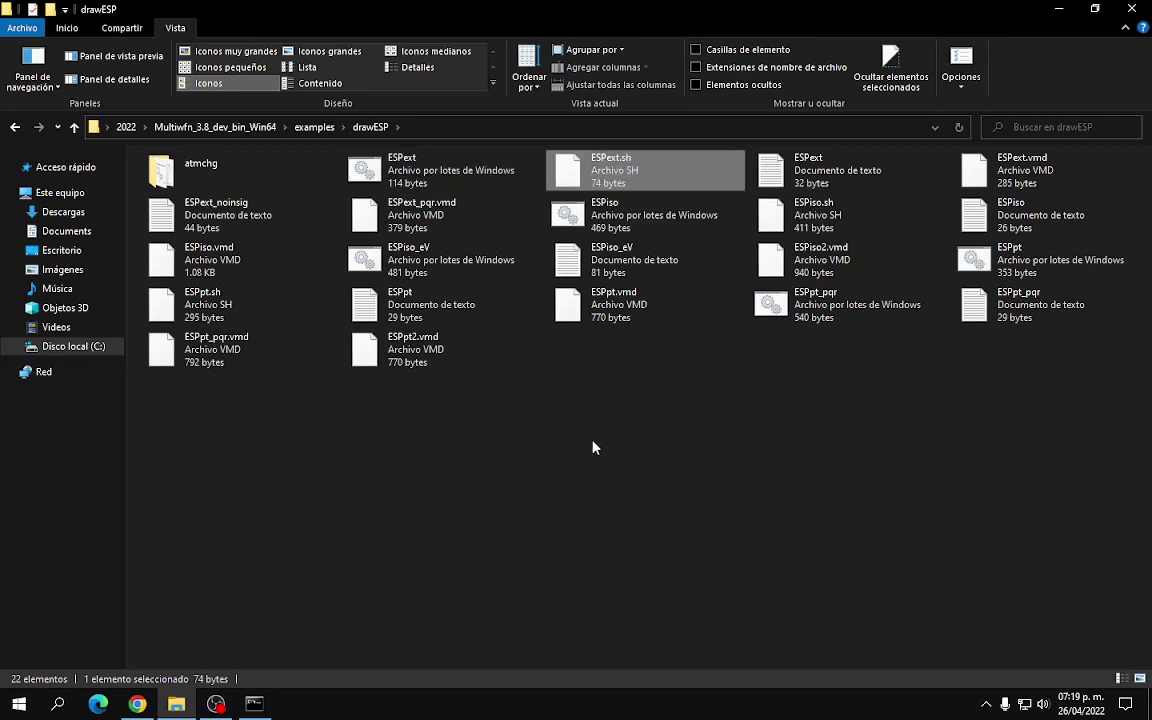
{"action": "left_click", "coordinate": [400, 170]}
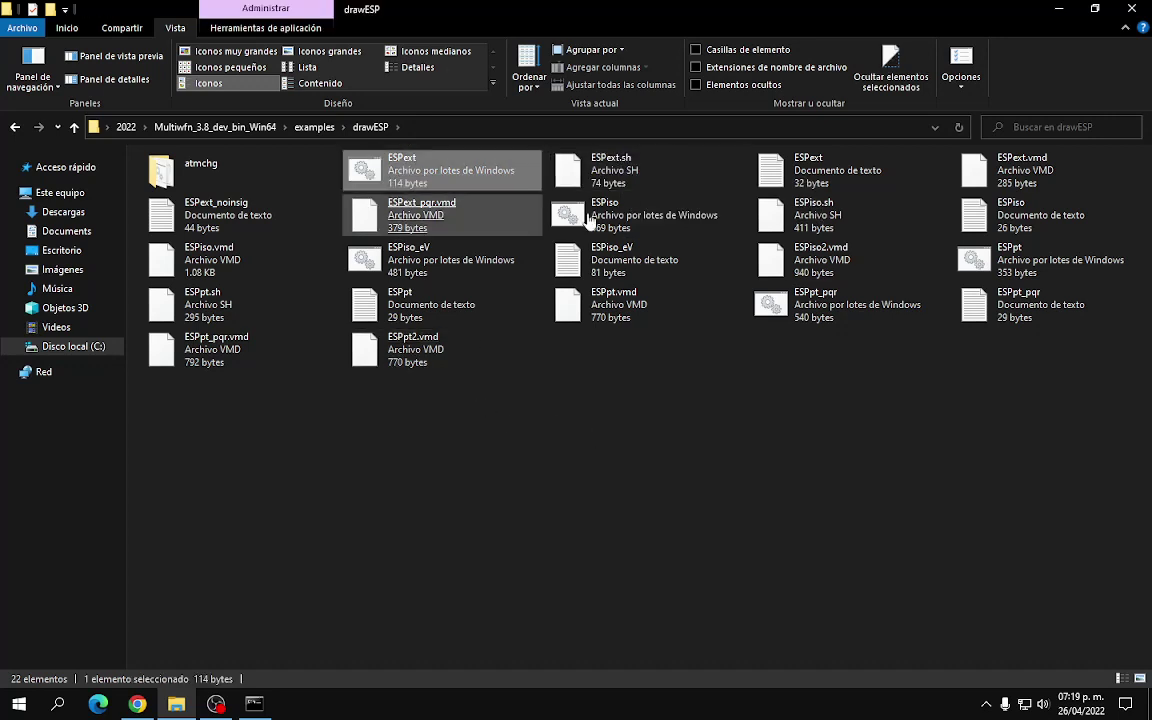
{"action": "left_click", "coordinate": [790, 168], "text": "ctrl"}
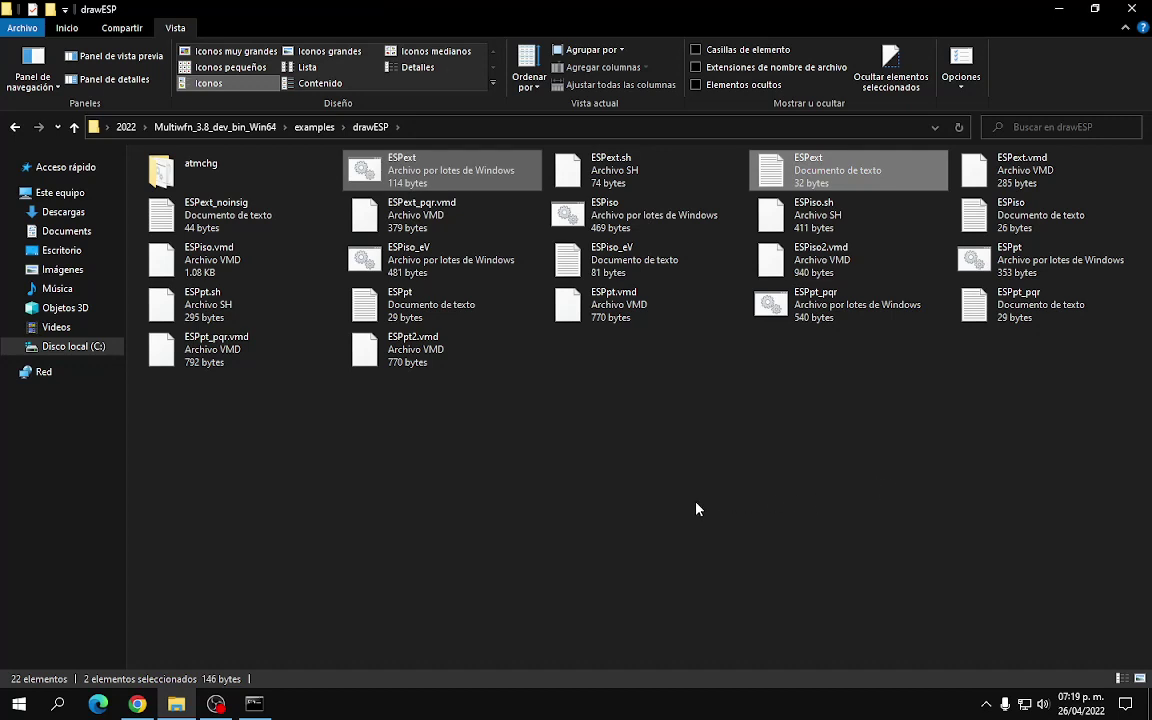
{"action": "left_click", "coordinate": [625, 222], "text": "ctrl"}
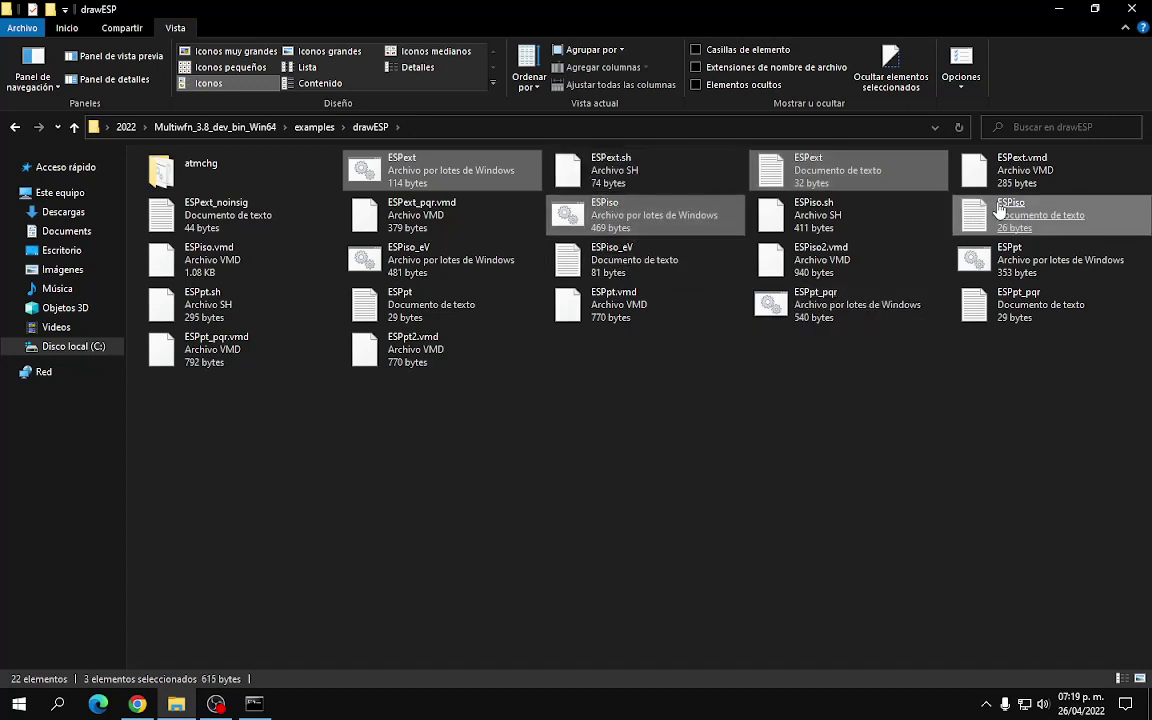
{"action": "left_click", "coordinate": [1010, 215], "text": "ctrl"}
{"action": "left_click", "coordinate": [990, 258], "text": "ctrl"}
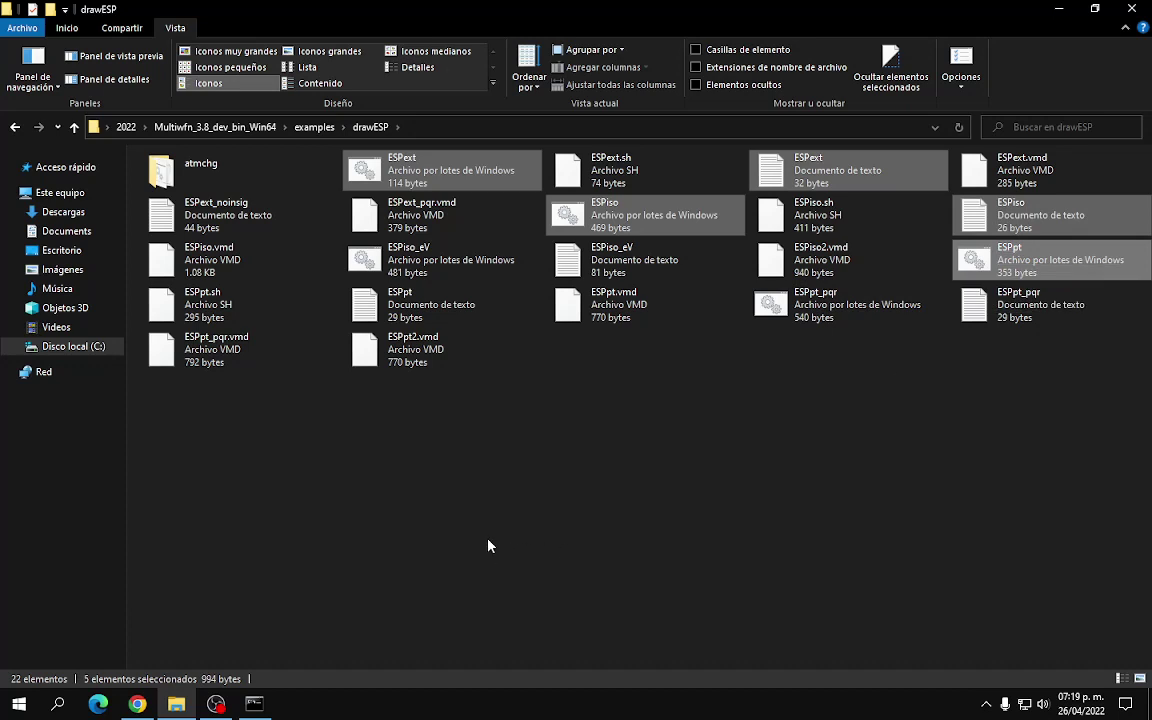
{"action": "left_click", "coordinate": [399, 311], "text": "ctrl"}
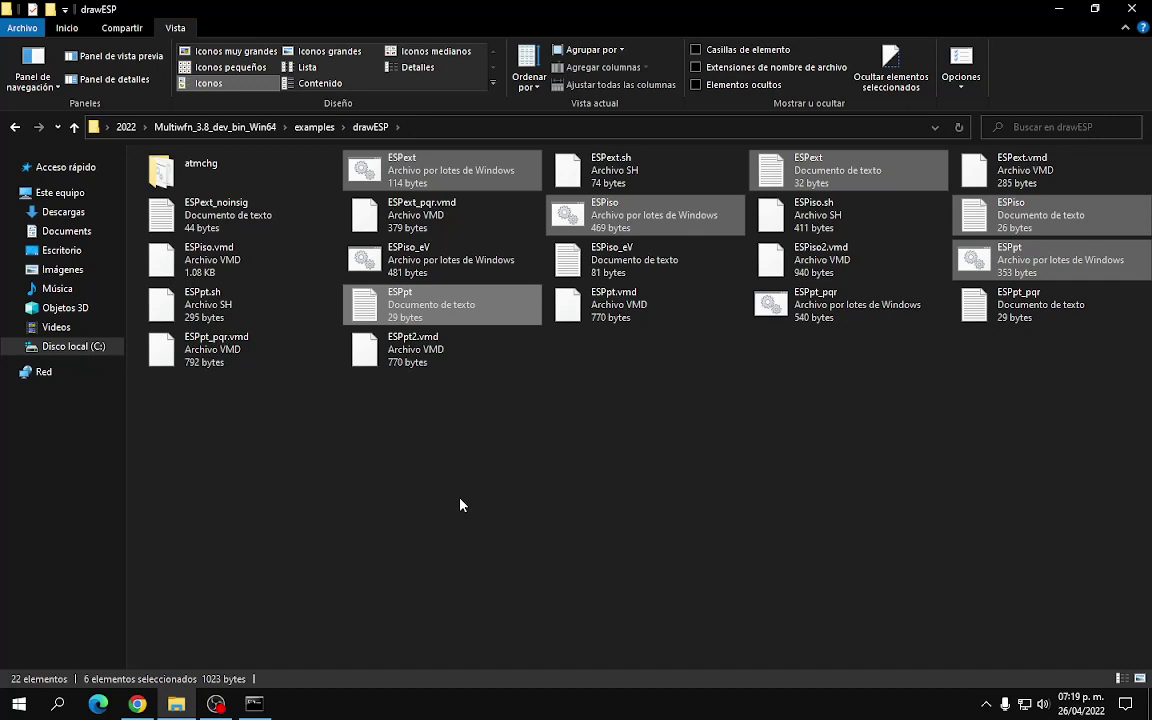
{"action": "left_click", "coordinate": [15, 127]}
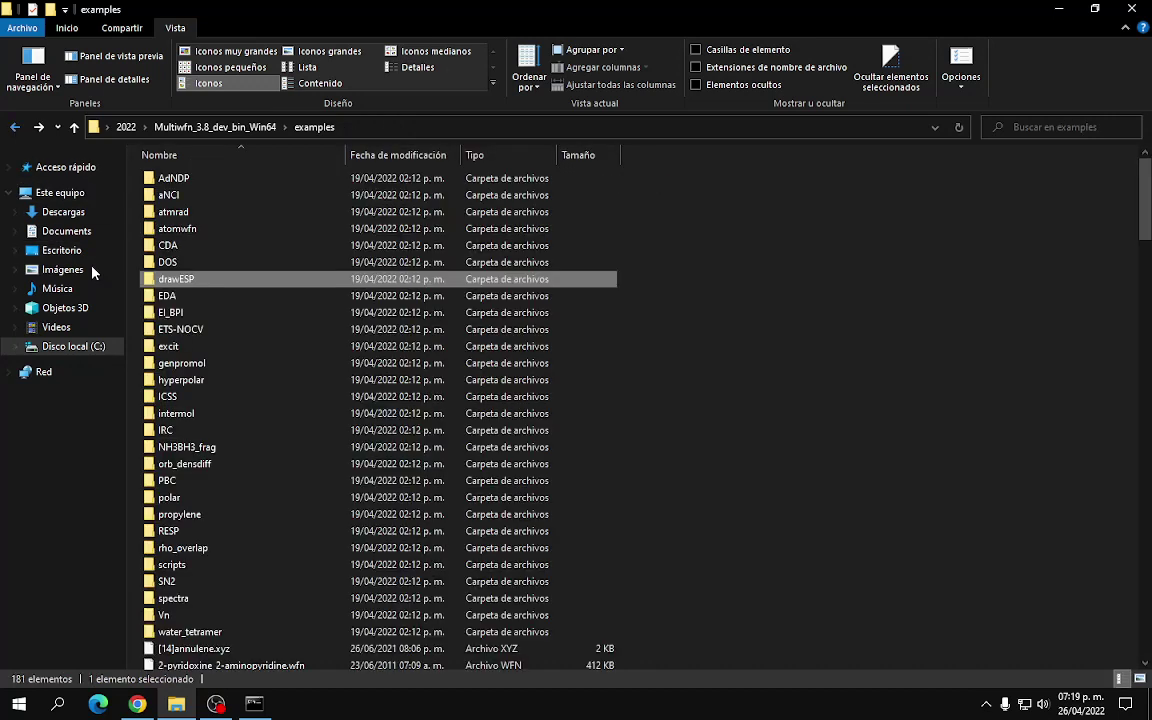
{"action": "left_click", "coordinate": [15, 127]}
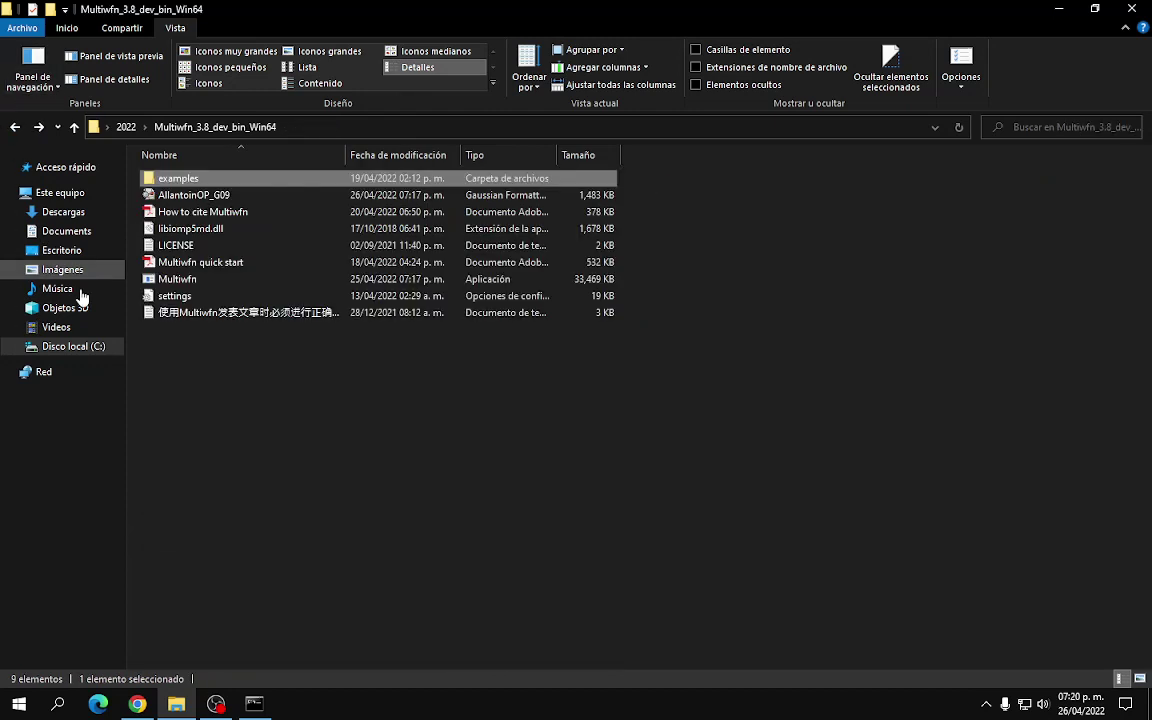
{"action": "left_click", "coordinate": [372, 457]}
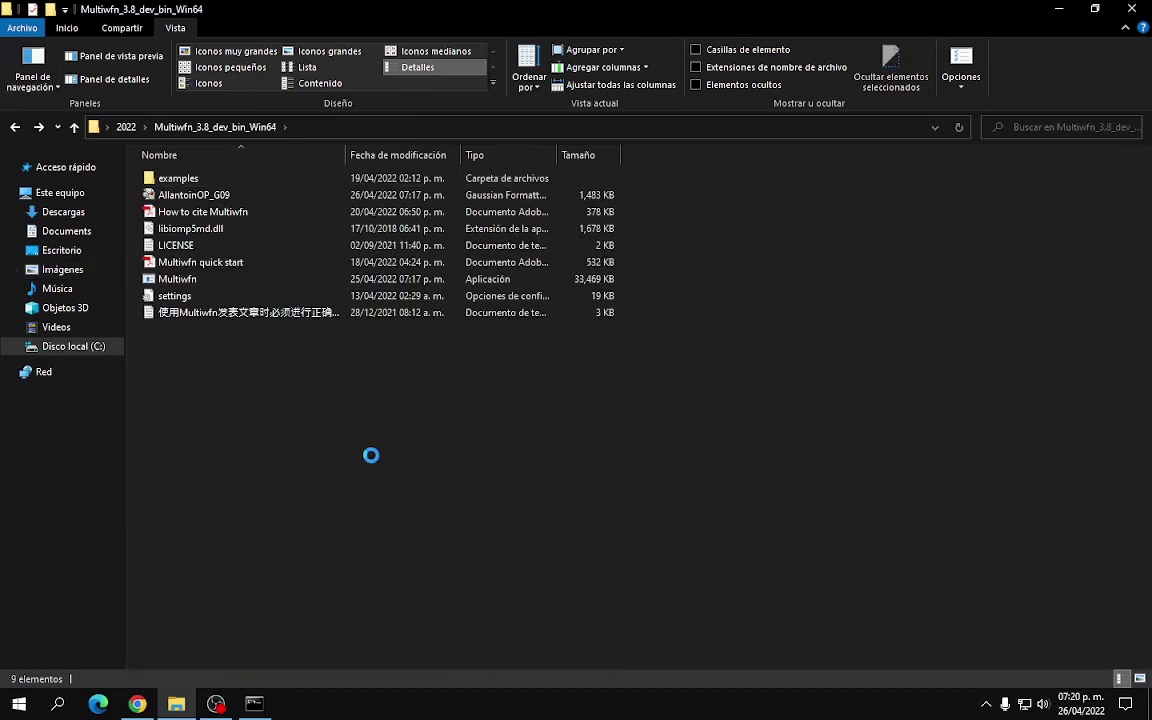
{"action": "key", "text": "ctrl+v"}
{"action": "left_click", "coordinate": [344, 529]}
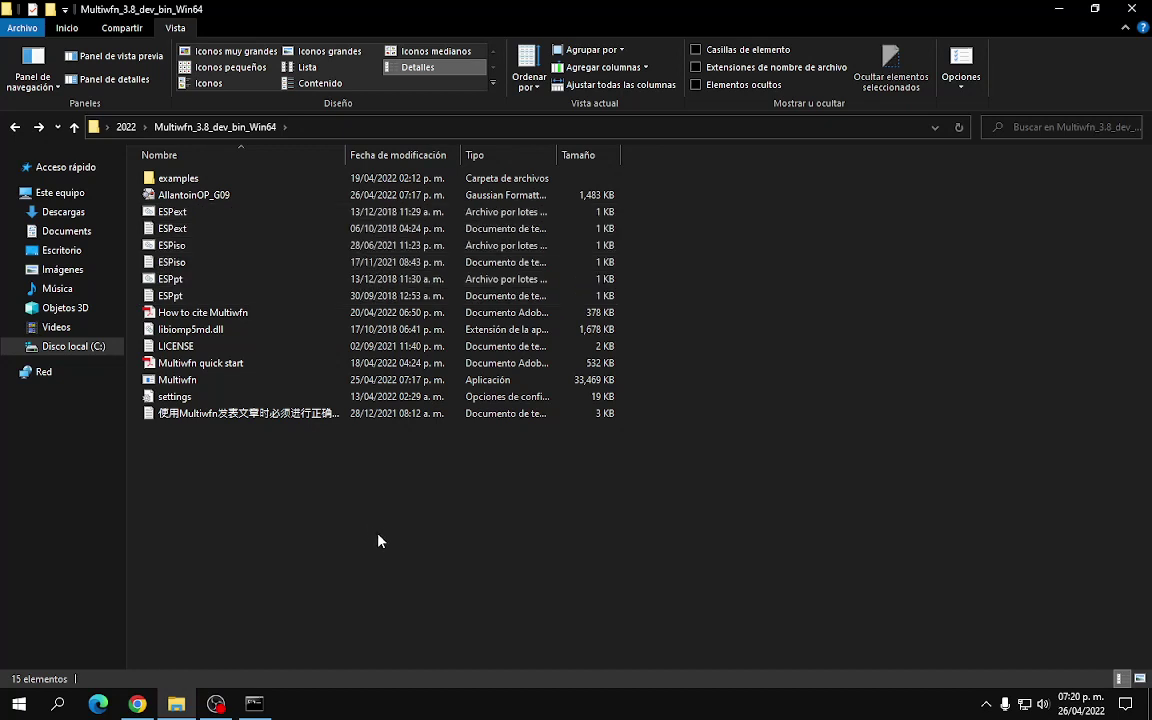
Step: Display the Multiwfn folder in the Iconos layout and open the ESPext batch file in Sublime Text to check its input file name
{"action": "left_click", "coordinate": [209, 83]}
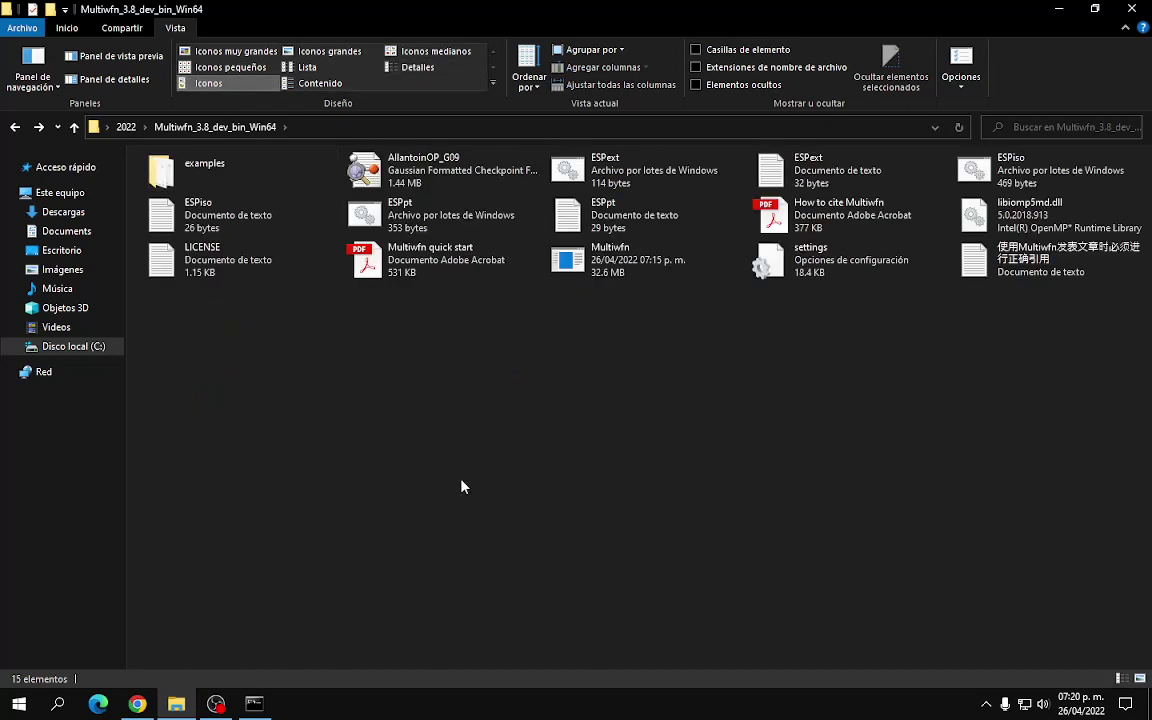
{"action": "left_click", "coordinate": [426, 172]}
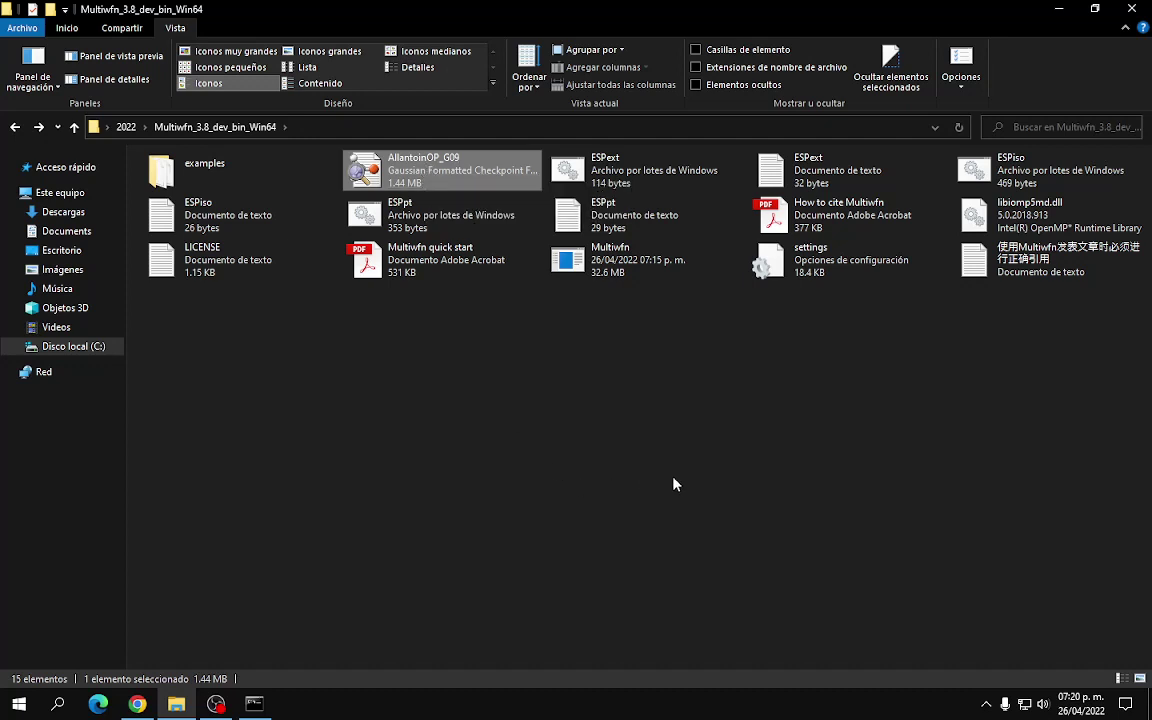
{"action": "left_click", "coordinate": [1010, 170]}
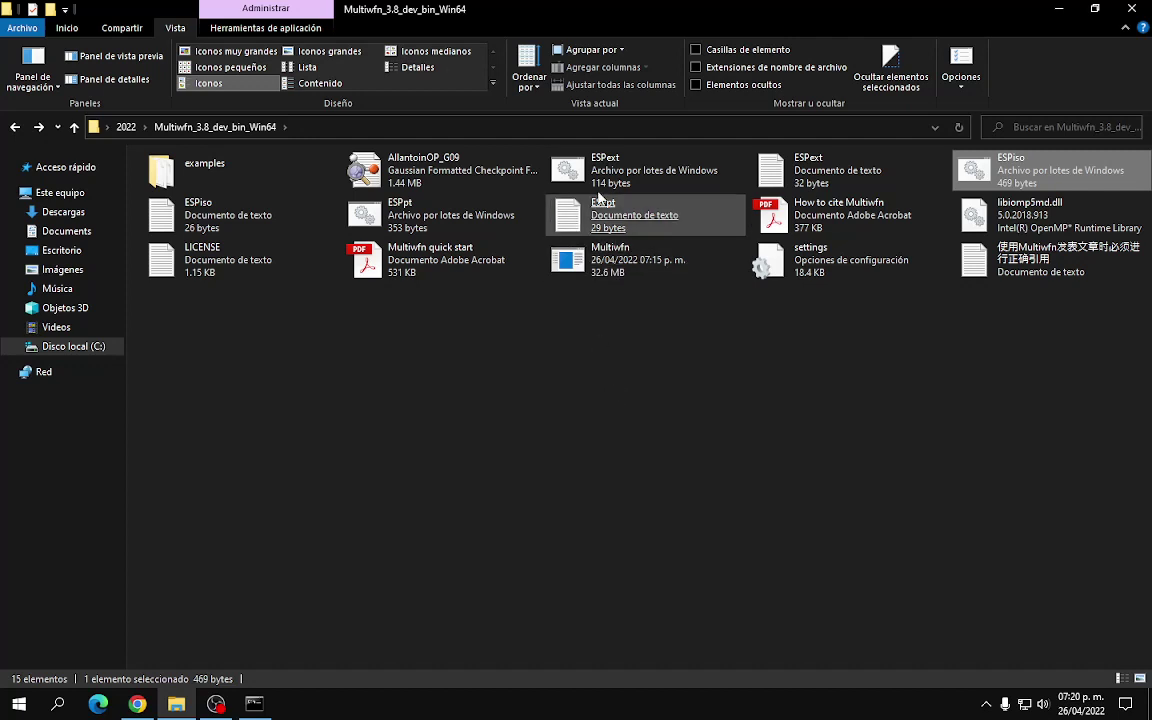
{"action": "left_click", "coordinate": [601, 175]}
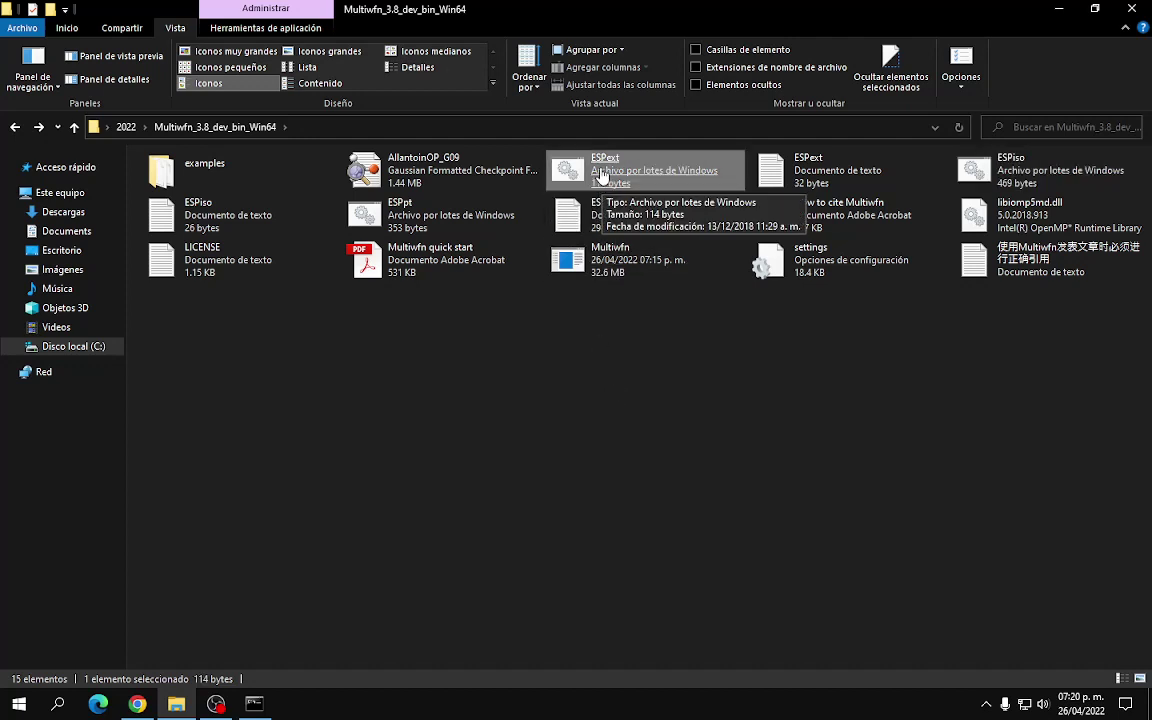
{"action": "right_click", "coordinate": [558, 158]}
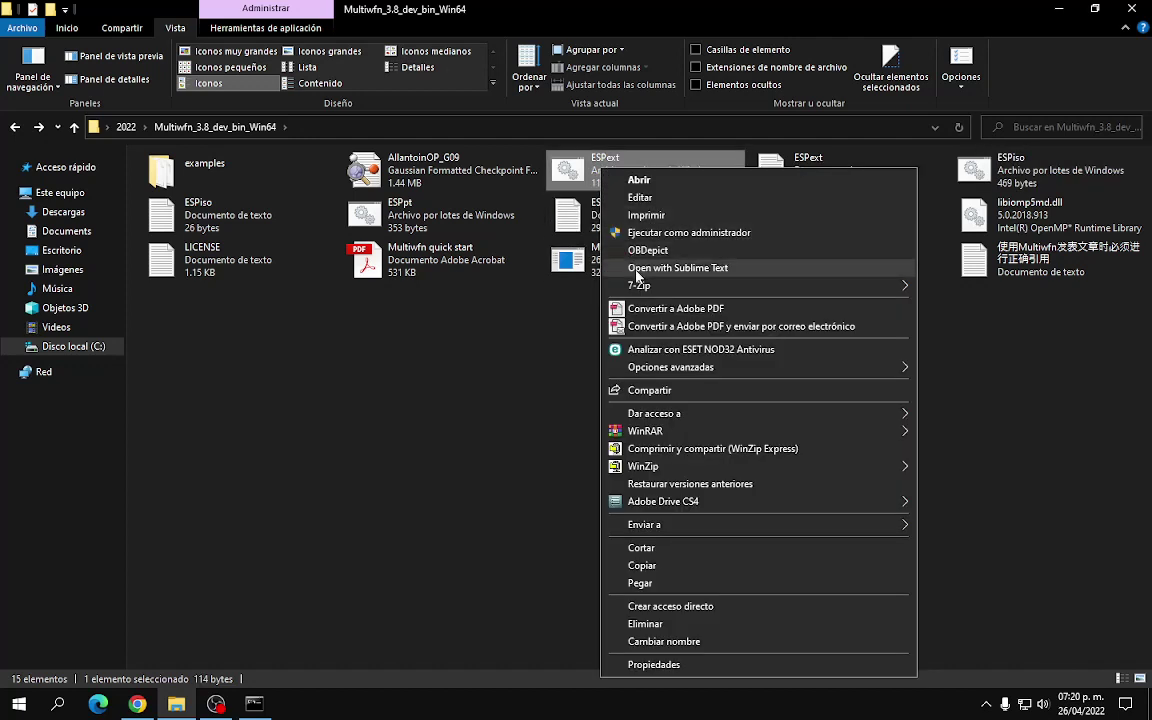
{"action": "left_click", "coordinate": [576, 246]}
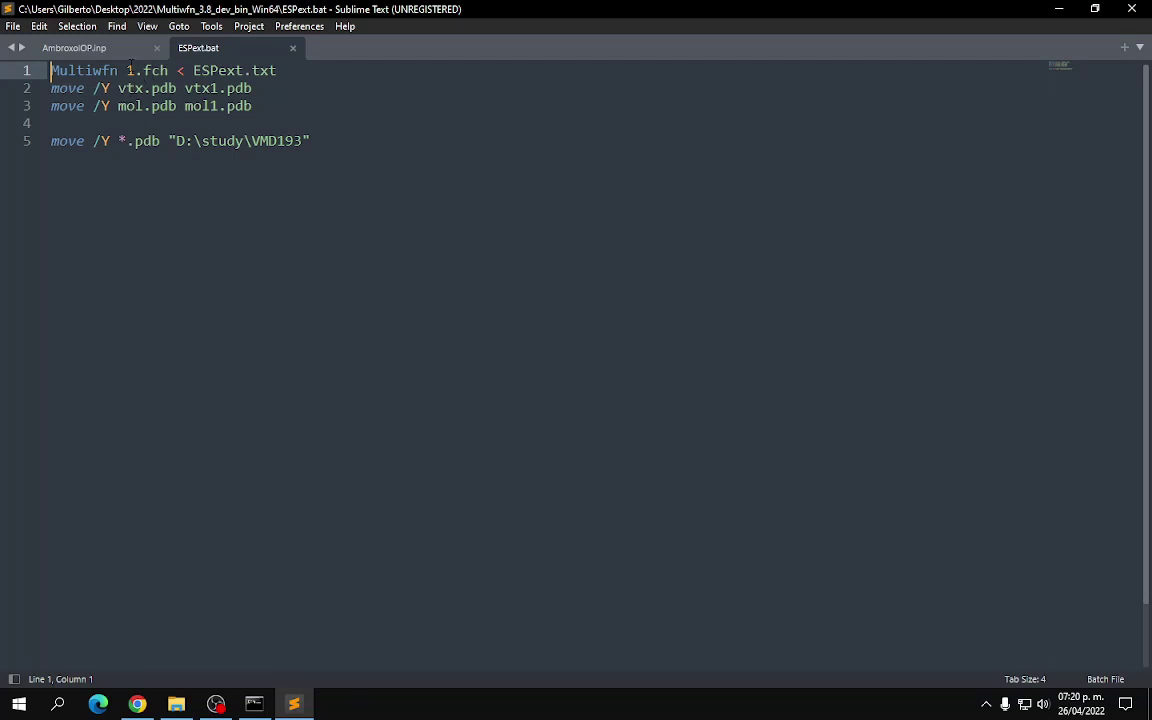
{"action": "left_click_drag", "start_coordinate": [126, 70], "coordinate": [170, 70]}
{"action": "left_click", "coordinate": [151, 70]}
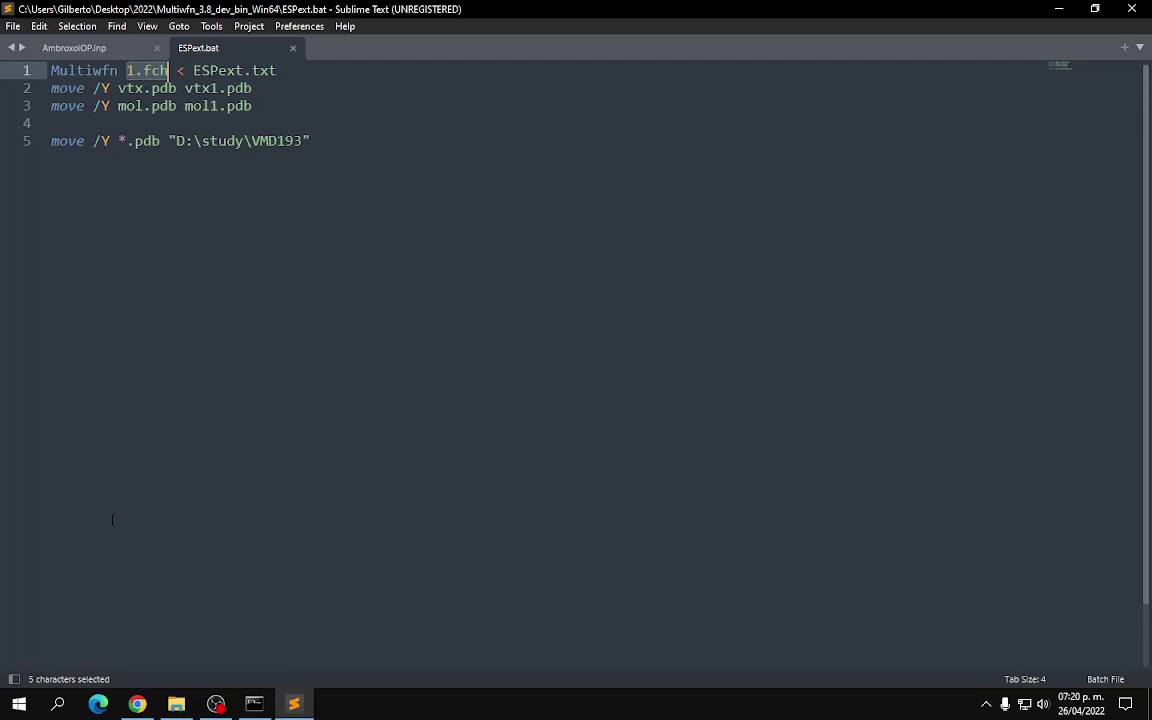
Step: Switch back to File Explorer and rename the AllantoinOP_G09 formatted checkpoint file in the Multiwfn folder as 1
{"action": "left_click", "coordinate": [176, 704]}
{"action": "left_click", "coordinate": [397, 184]}
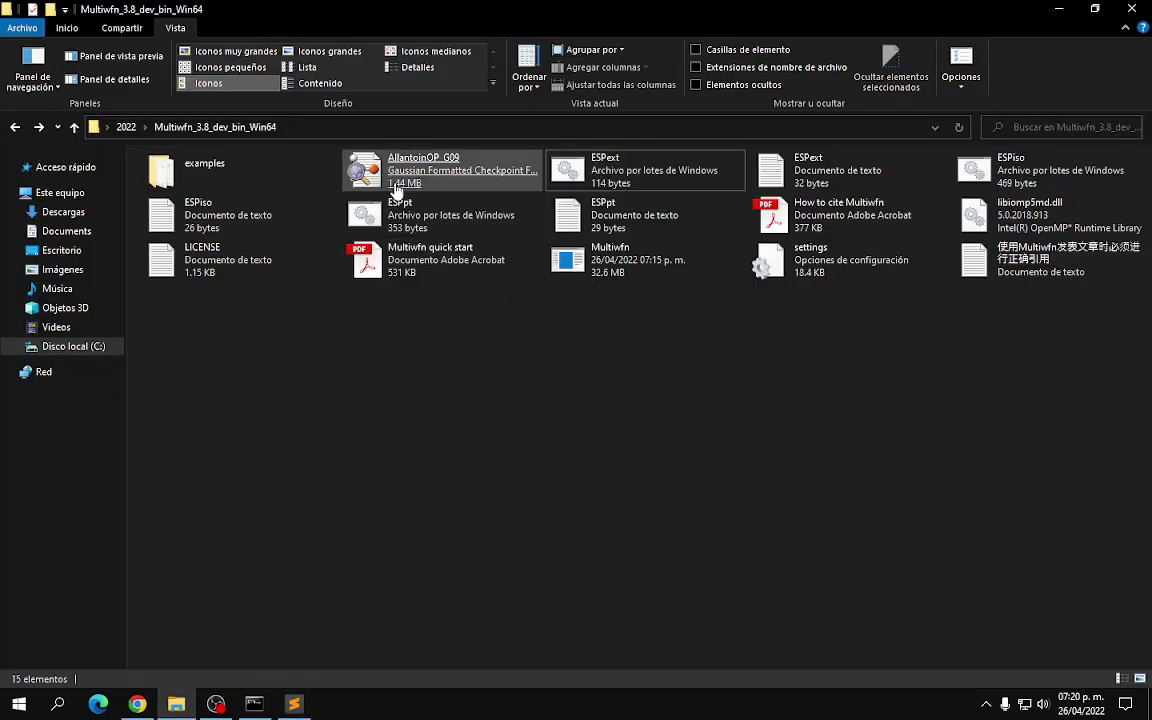
{"action": "key", "text": "F2"}
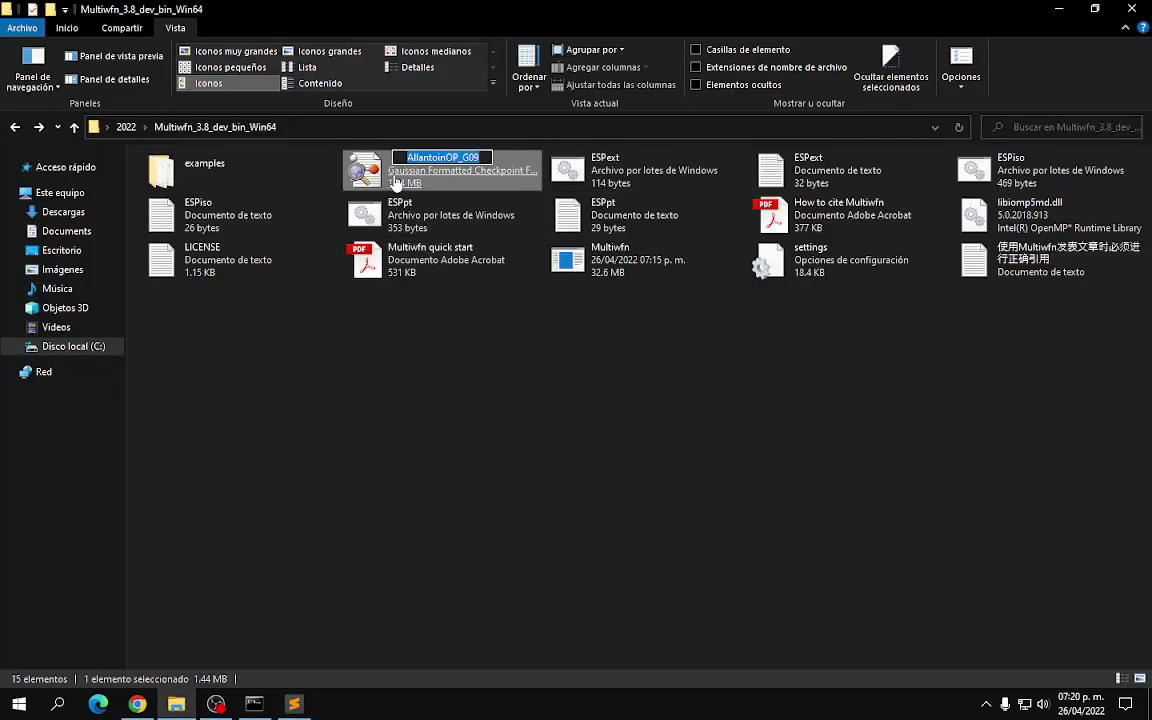
{"action": "type", "text": "1"}
{"action": "key", "text": "Return"}
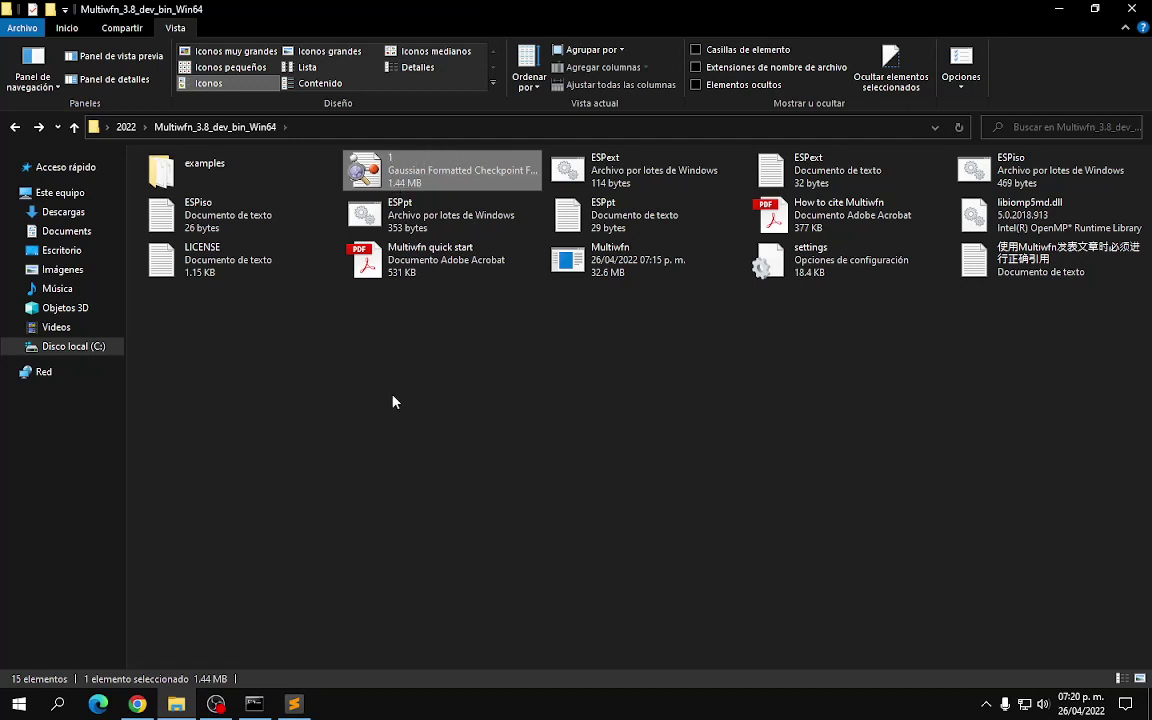
Step: Close ESPext.bat in Sublime Text, minimize the editor, and exit the open command prompt session
{"action": "left_click", "coordinate": [293, 704]}
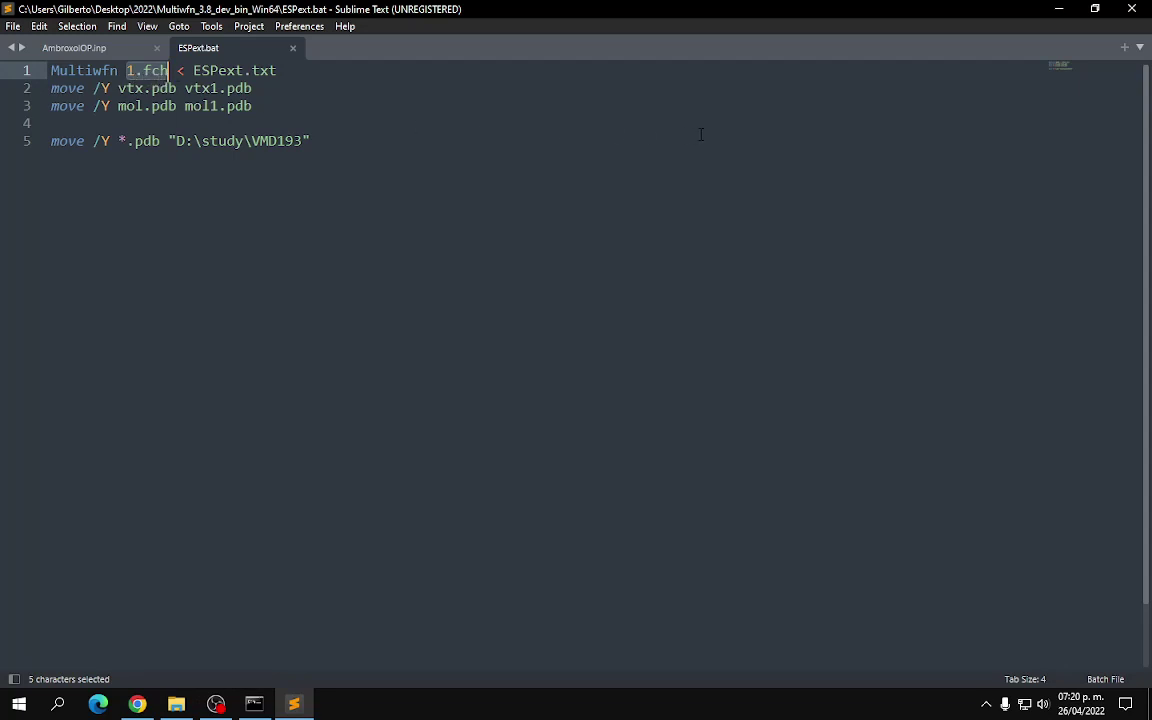
{"action": "left_click", "coordinate": [292, 48]}
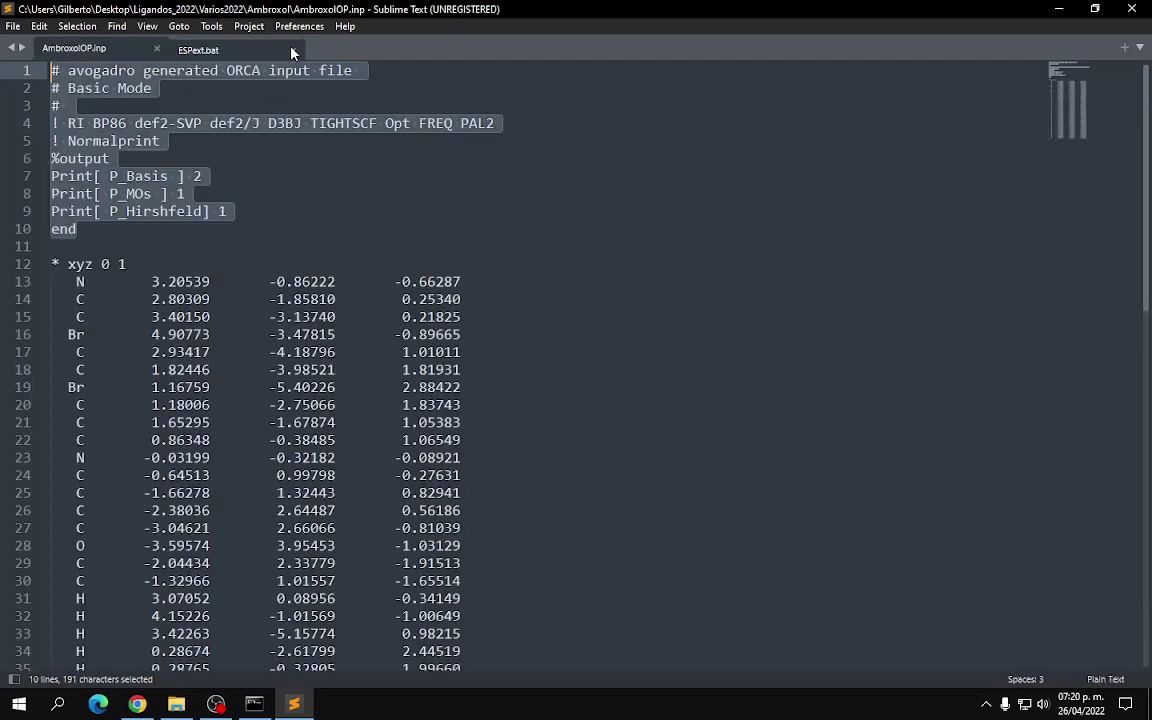
{"action": "left_click", "coordinate": [1059, 8]}
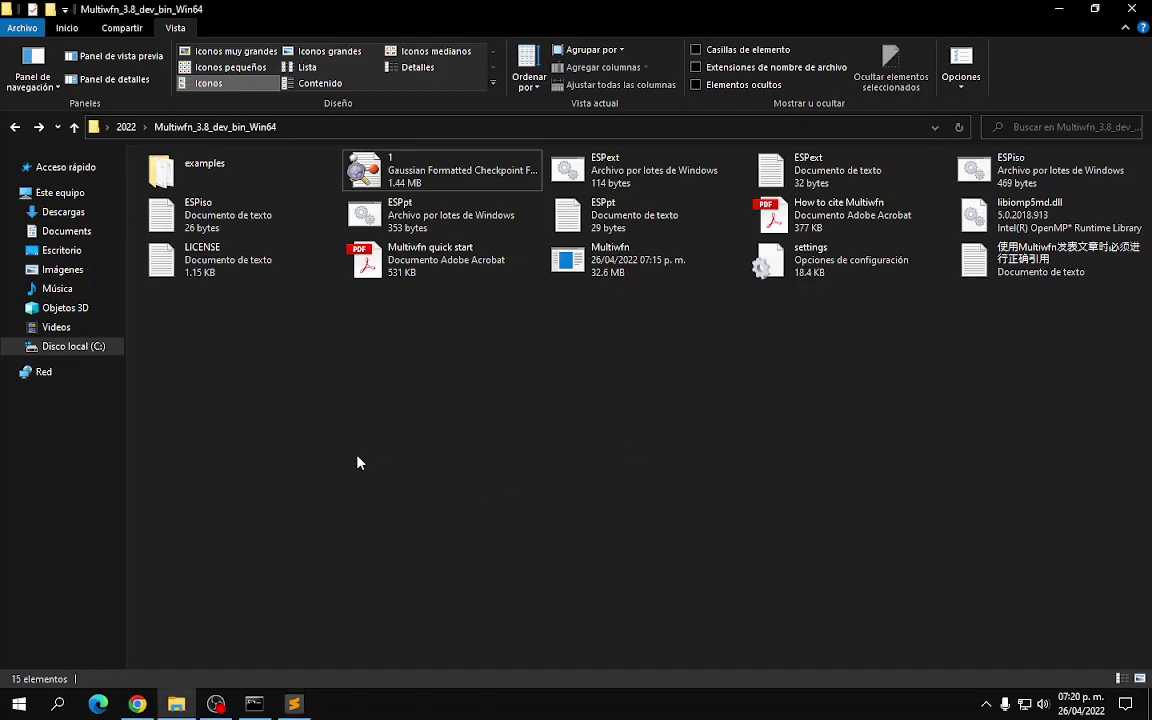
{"action": "left_click", "coordinate": [254, 704]}
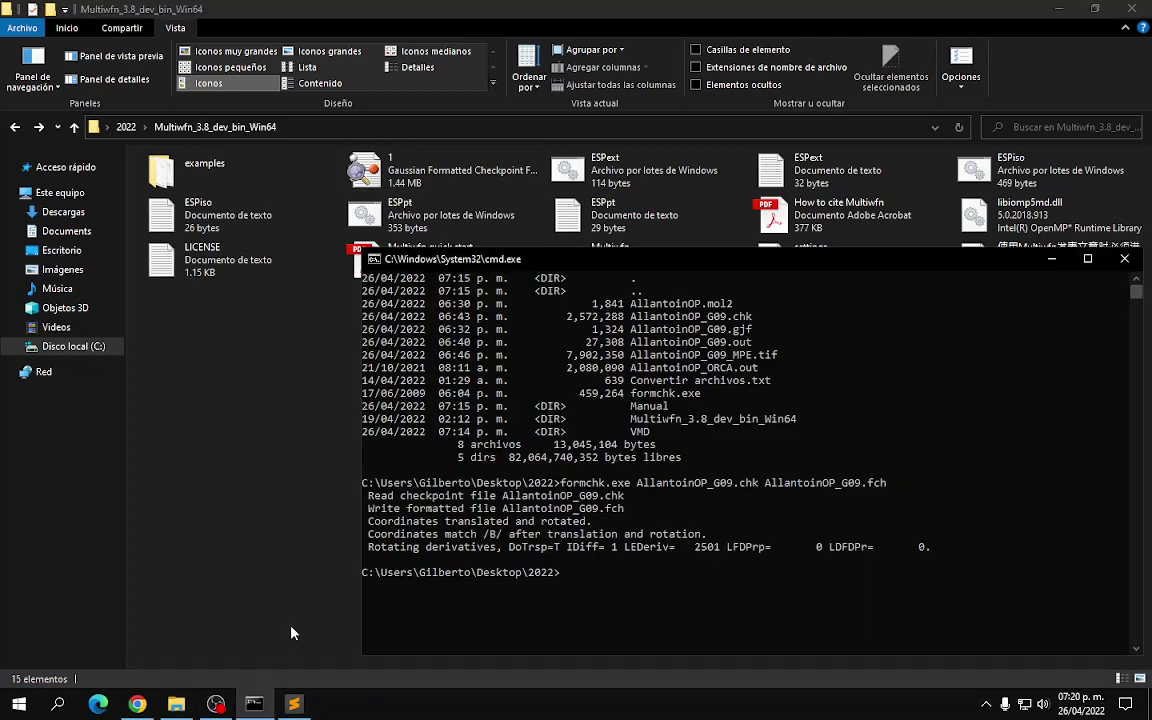
{"action": "type", "text": "exit"}
{"action": "key", "text": "Return"}
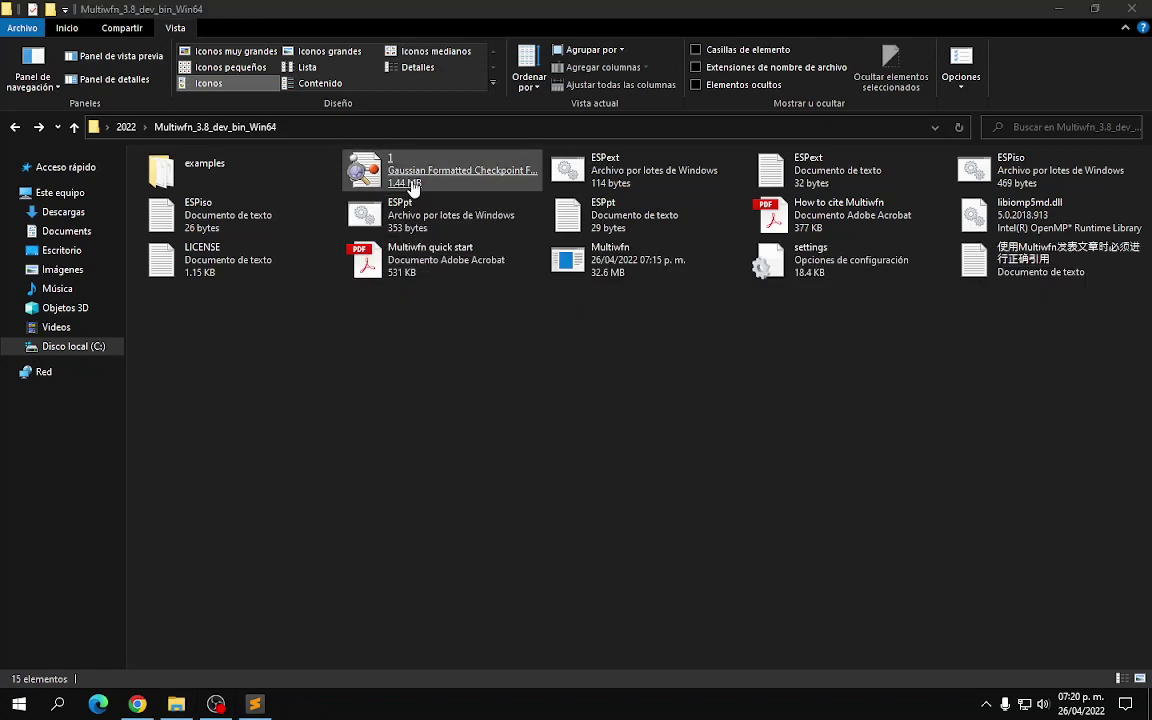
{"action": "left_click", "coordinate": [515, 465]}
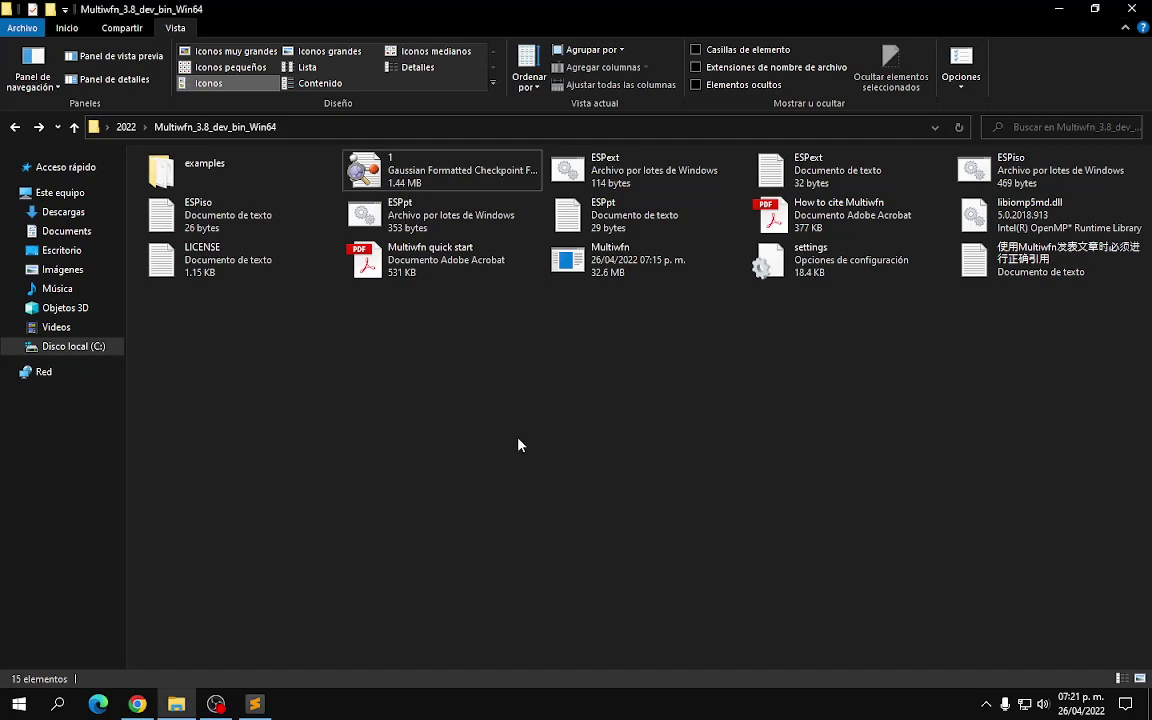
{"action": "left_click", "coordinate": [607, 173]}
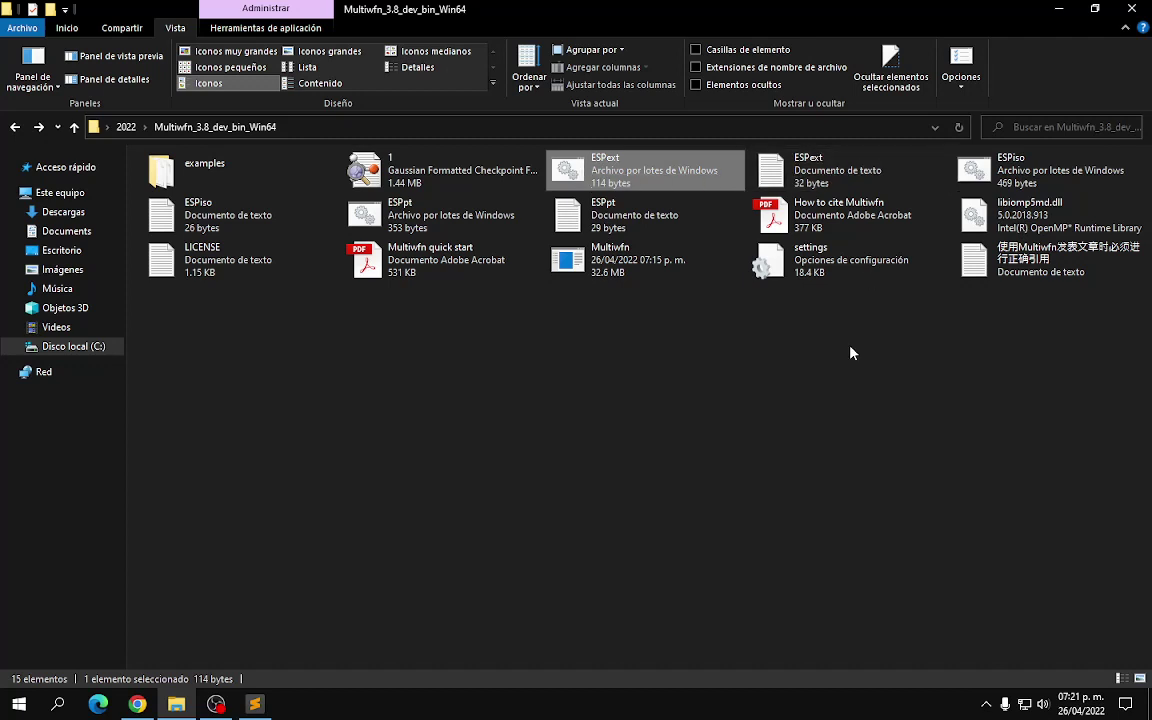
{"action": "left_click", "coordinate": [724, 421]}
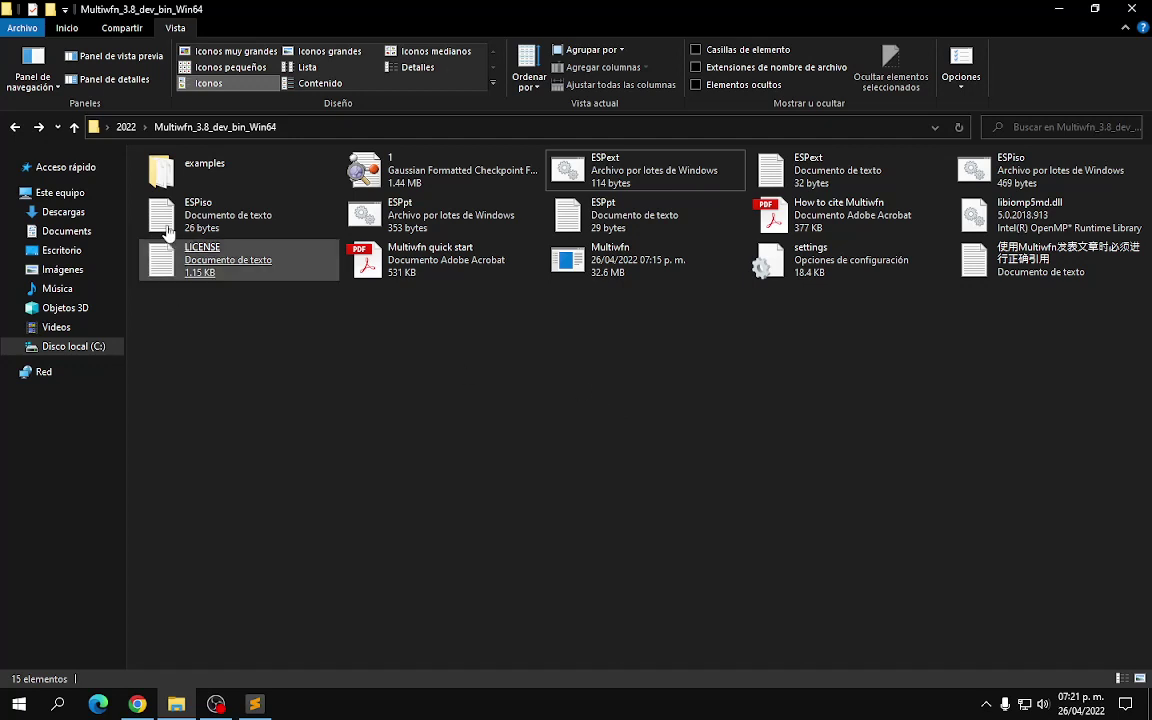
Step: Copy ESPext.vmd, ESPiso.vmd, ESPiso2.vmd, ESPpt.vmd and ESPpt2.vmd from the drawESP examples folder into the VMD folder inside 2022
{"action": "double_click", "coordinate": [200, 168]}
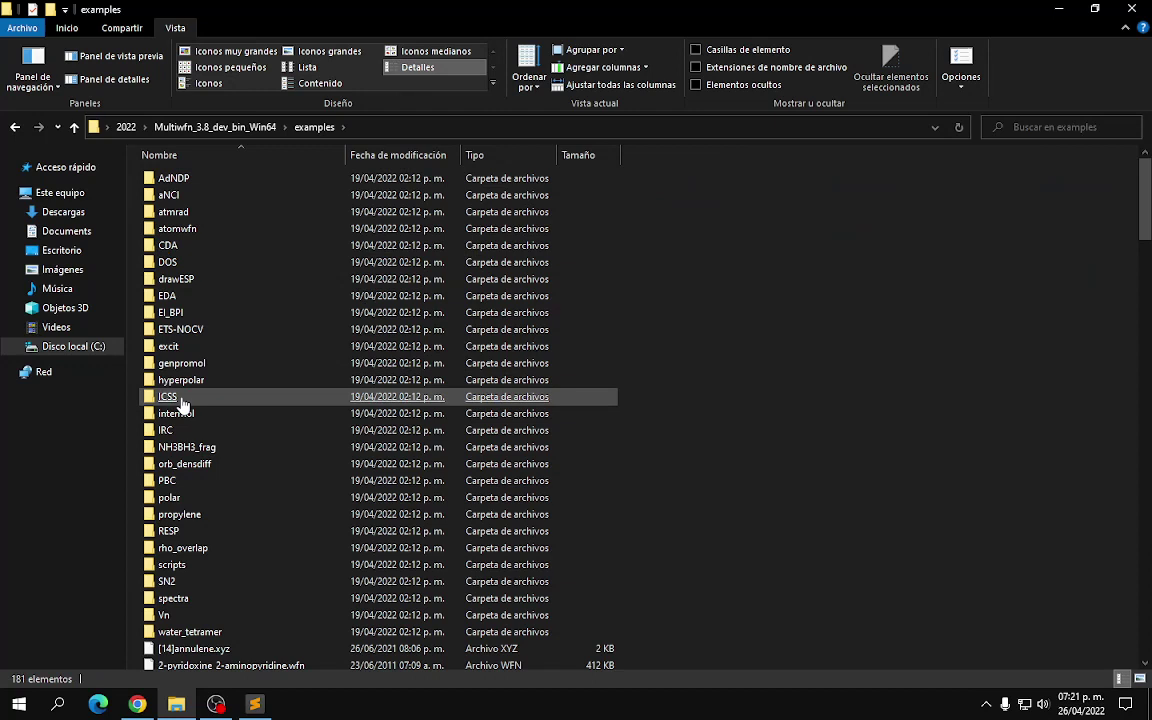
{"action": "double_click", "coordinate": [183, 281]}
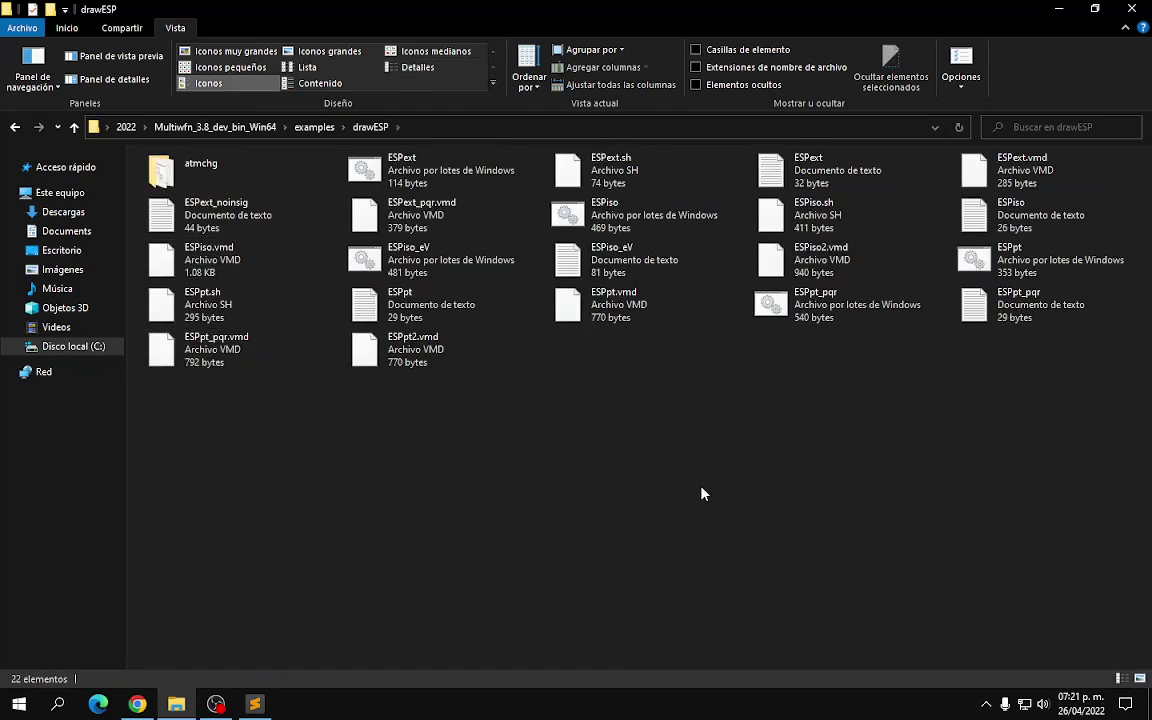
{"action": "left_click", "coordinate": [998, 172]}
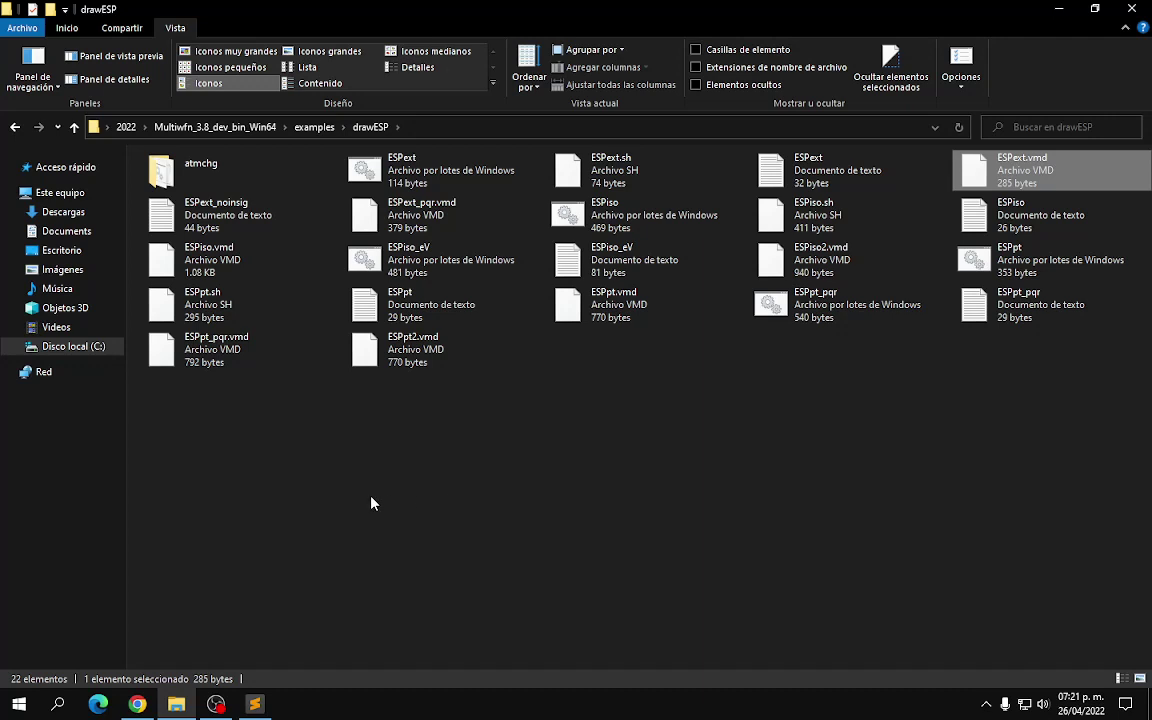
{"action": "left_click", "coordinate": [215, 260], "text": "ctrl"}
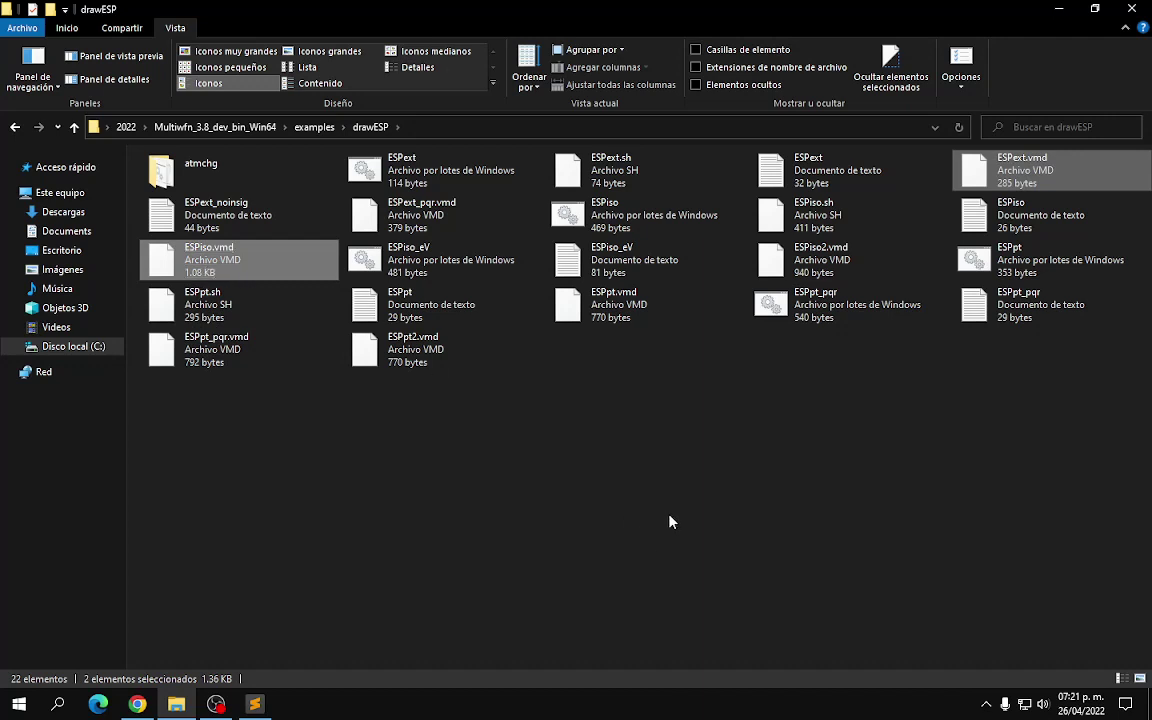
{"action": "left_click", "coordinate": [810, 262], "text": "ctrl"}
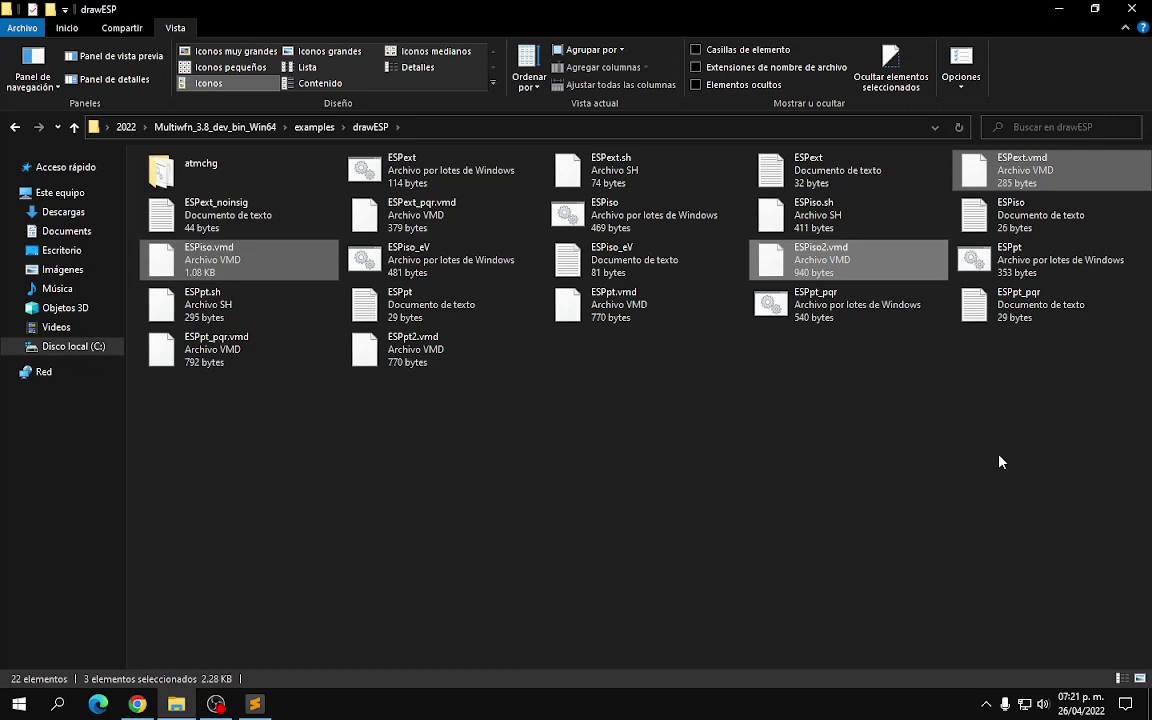
{"action": "left_click", "coordinate": [395, 355], "text": "ctrl"}
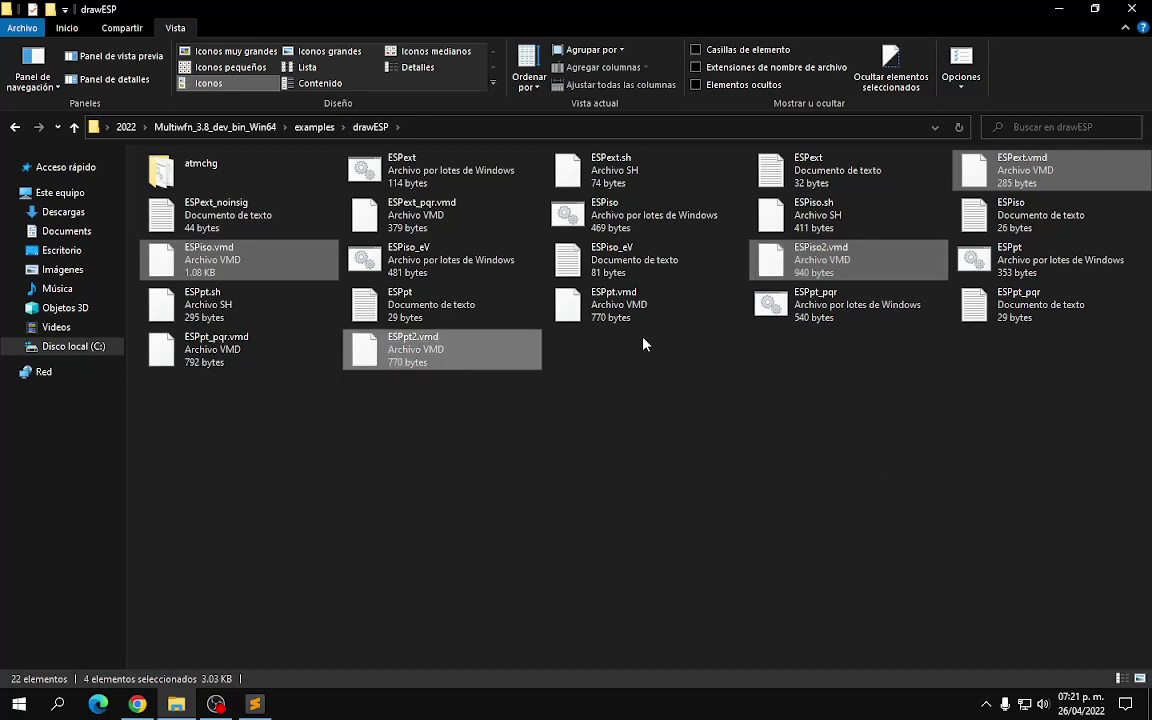
{"action": "left_click", "coordinate": [612, 305], "text": "ctrl"}
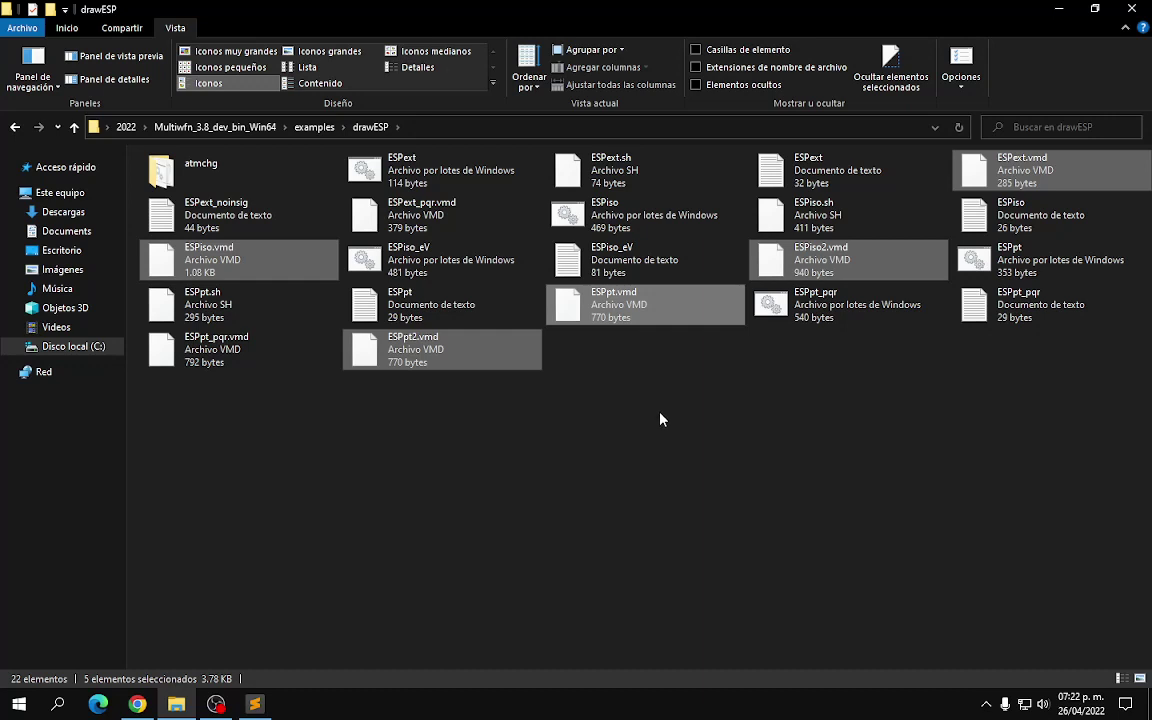
{"action": "left_click", "coordinate": [15, 127]}
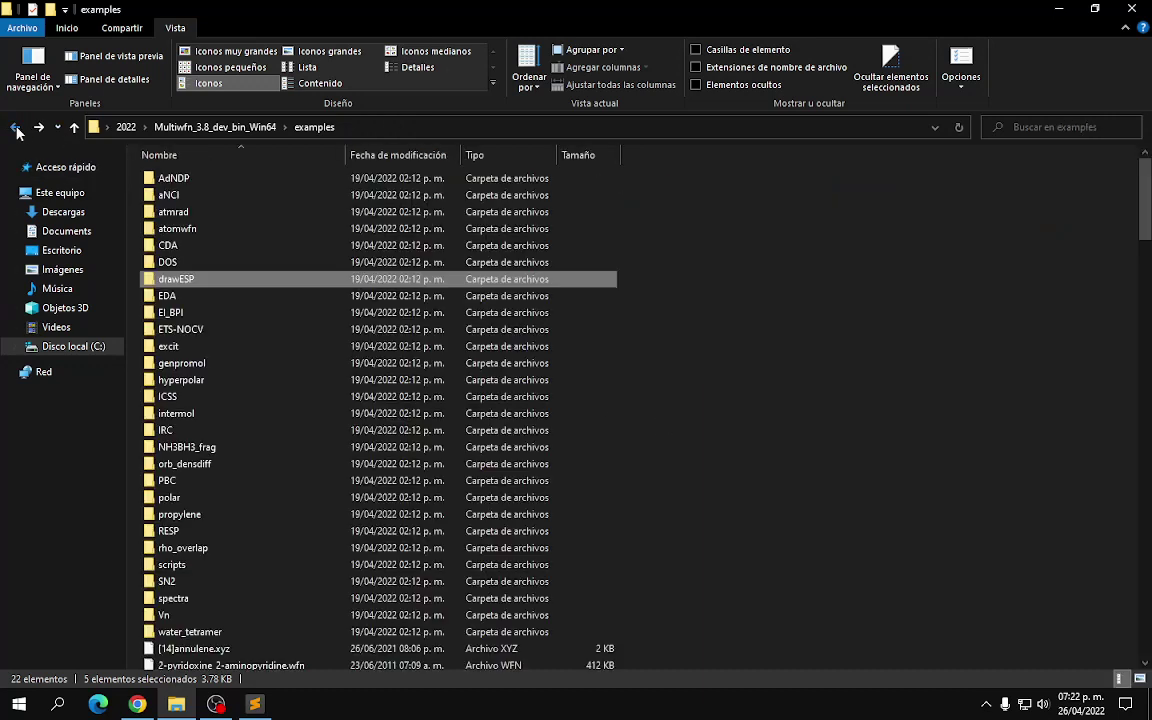
{"action": "left_click", "coordinate": [15, 127]}
{"action": "left_click", "coordinate": [15, 127]}
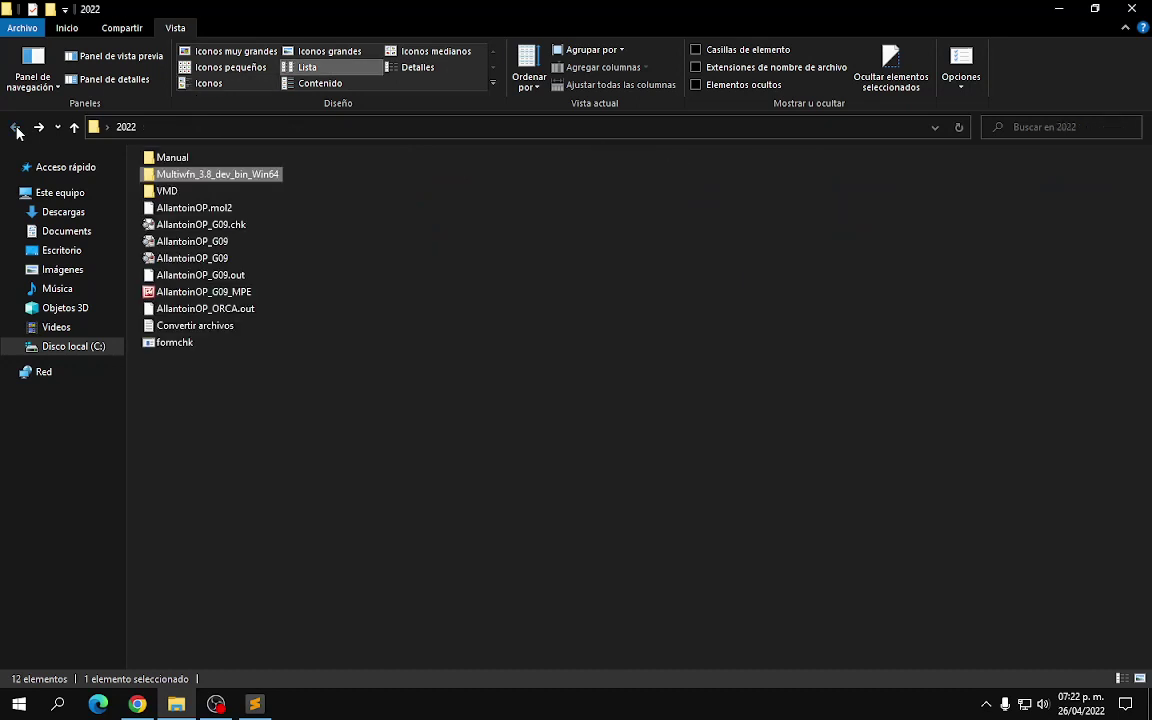
{"action": "double_click", "coordinate": [168, 191]}
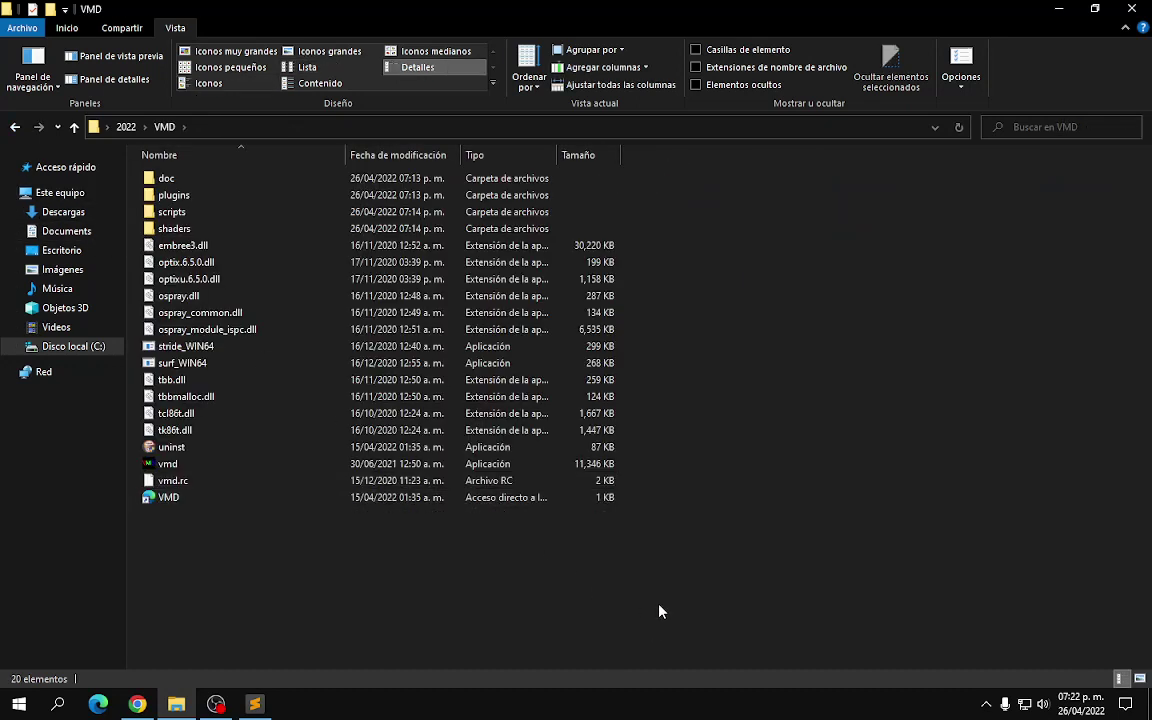
{"action": "key", "text": "ctrl+v"}
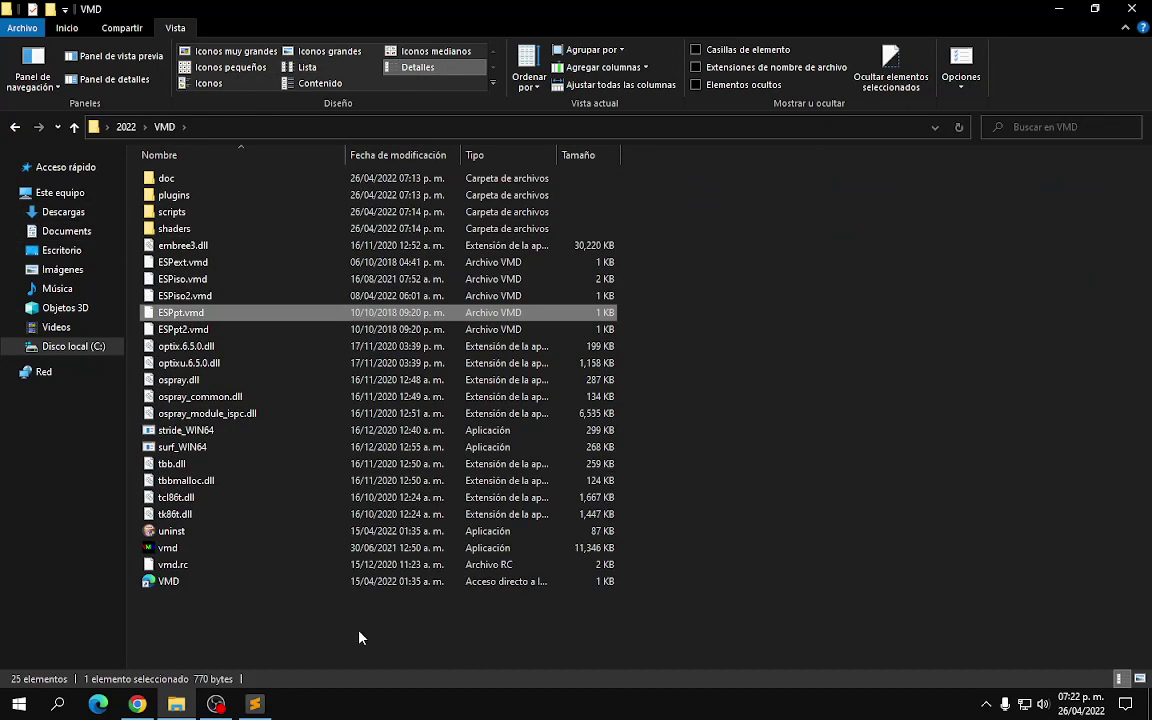
{"action": "left_click", "coordinate": [305, 618]}
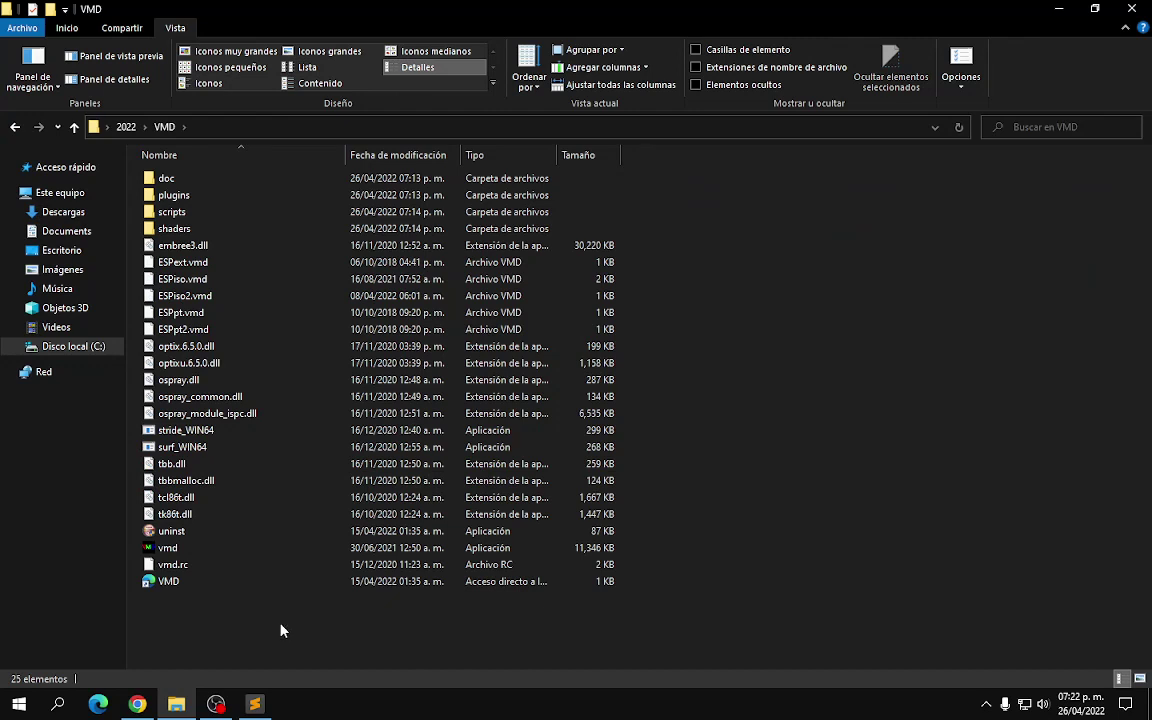
Step: Display the VMD folder in the Iconos layout and open the vmd.rc startup script in Sublime Text
{"action": "left_click", "coordinate": [186, 79]}
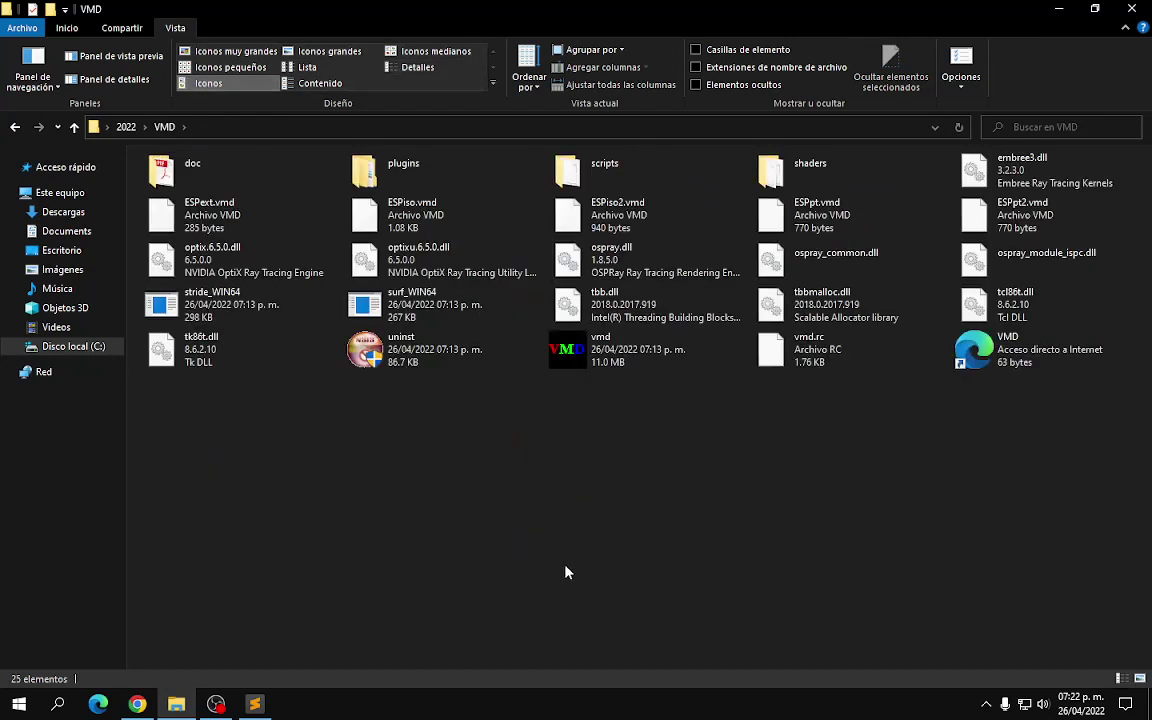
{"action": "left_click", "coordinate": [807, 362]}
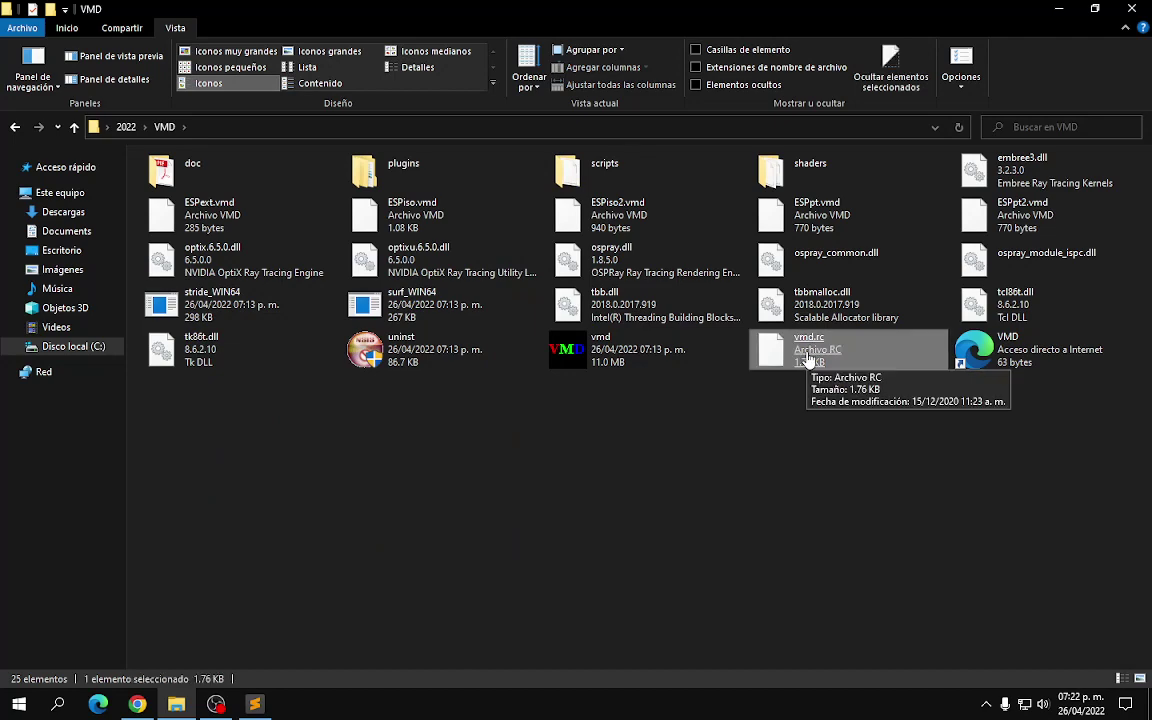
{"action": "right_click", "coordinate": [807, 362]}
{"action": "left_click", "coordinate": [760, 308]}
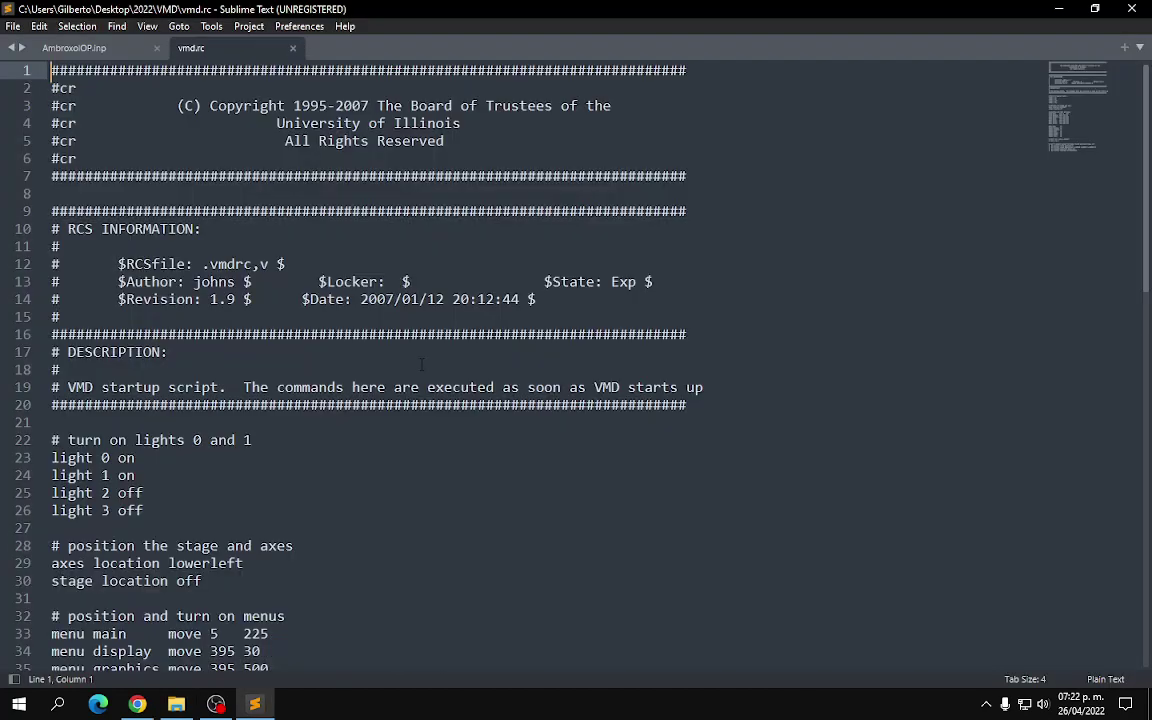
Step: Insert an empty line at the end of vmd.rc, below the commented mol default lines
{"action": "scroll", "coordinate": [422, 363], "scroll_direction": "down", "scroll_amount": 15}
{"action": "scroll", "coordinate": [140, 300], "scroll_direction": "up", "scroll_amount": 2}
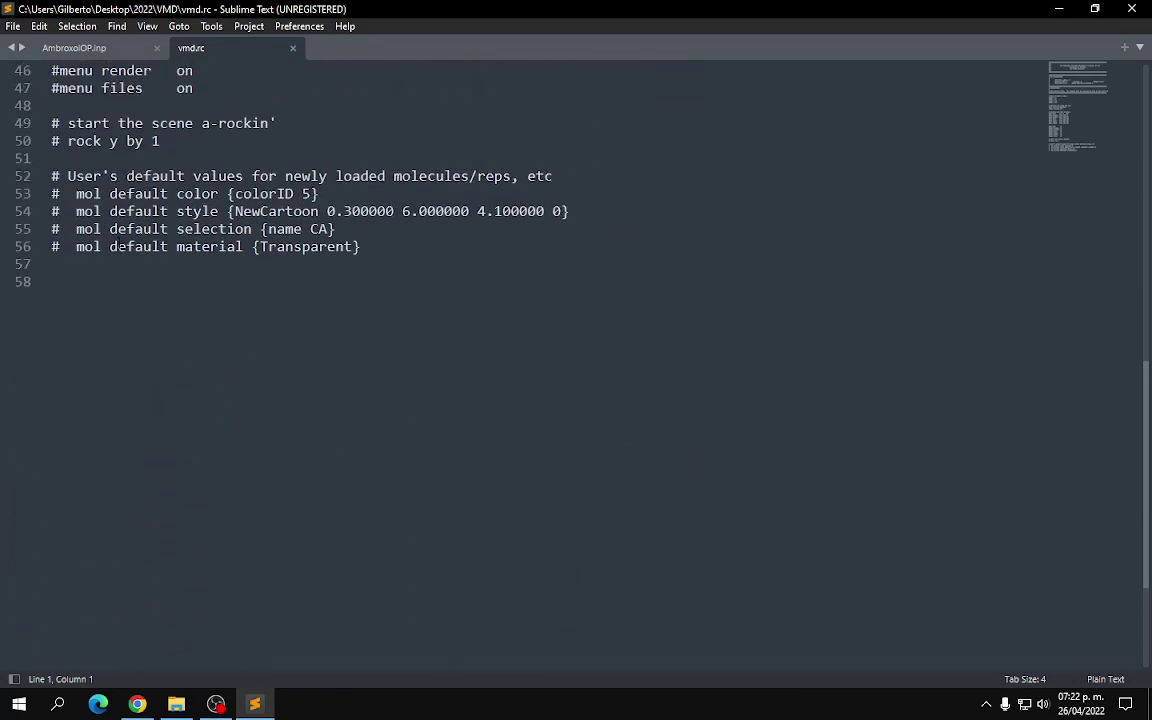
{"action": "left_click", "coordinate": [115, 247]}
{"action": "left_click", "coordinate": [85, 266]}
{"action": "key", "text": "Return"}
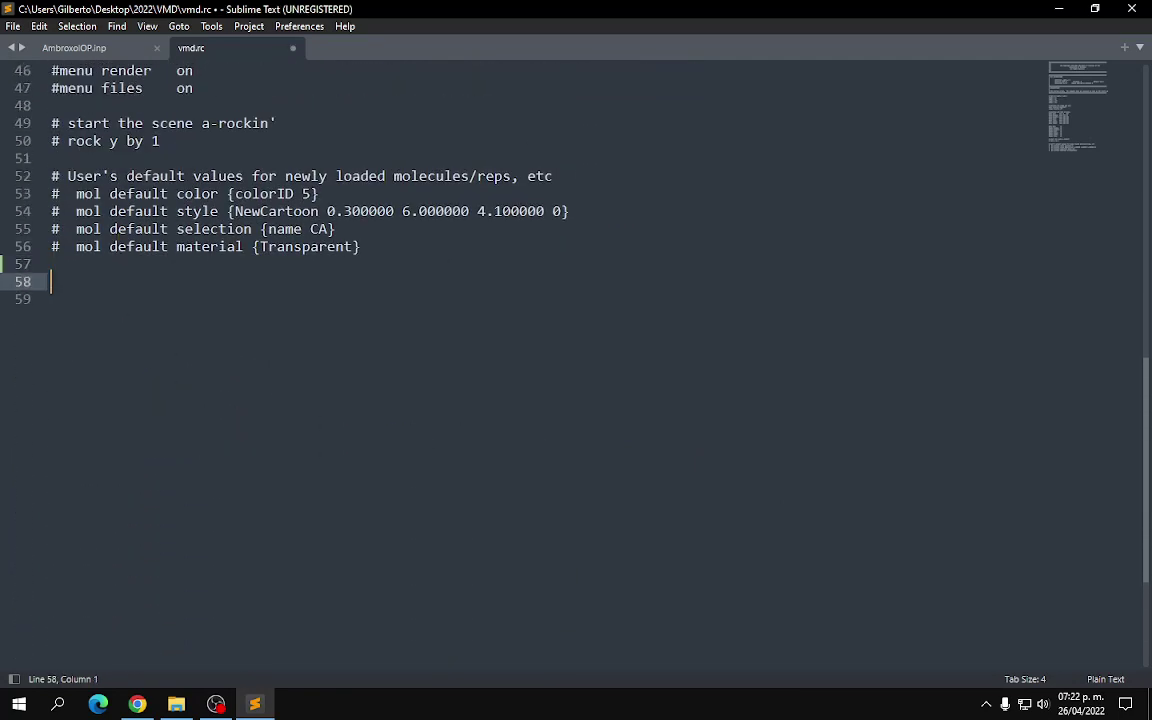
Step: Minimize Sublime Text and the VMD folder window, and look through the Cube and Cubo200 folders inside the desktop's mokele folder
{"action": "left_click", "coordinate": [1056, 10]}
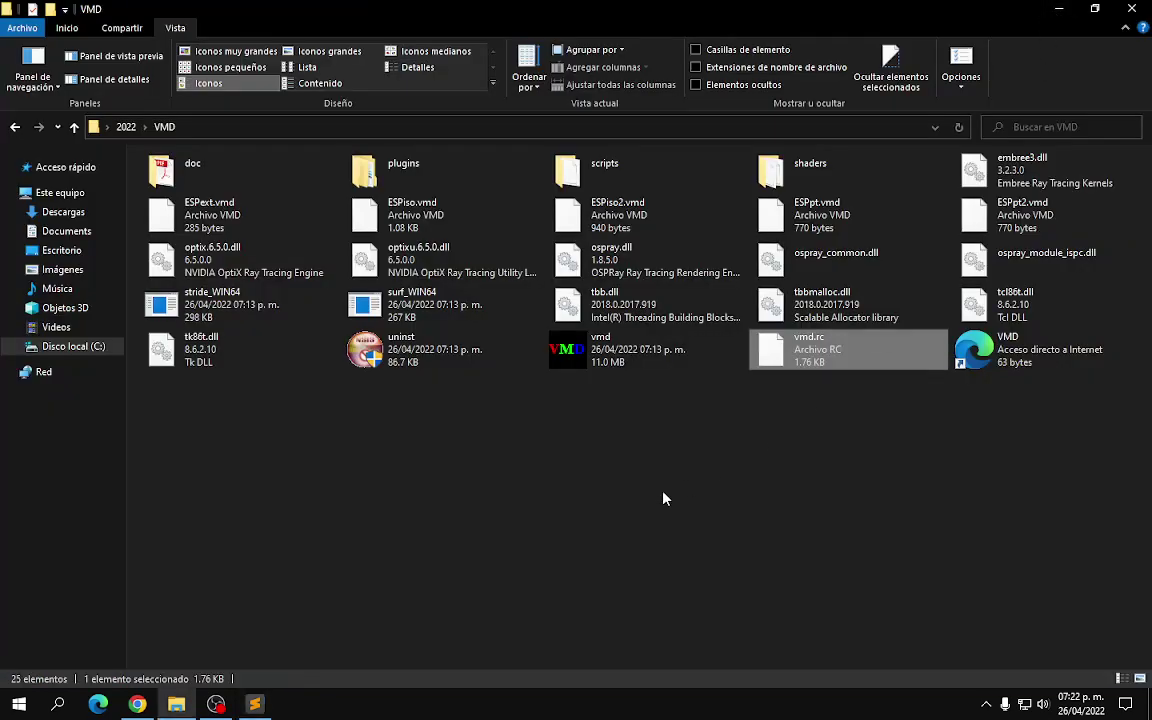
{"action": "left_click", "coordinate": [1059, 9]}
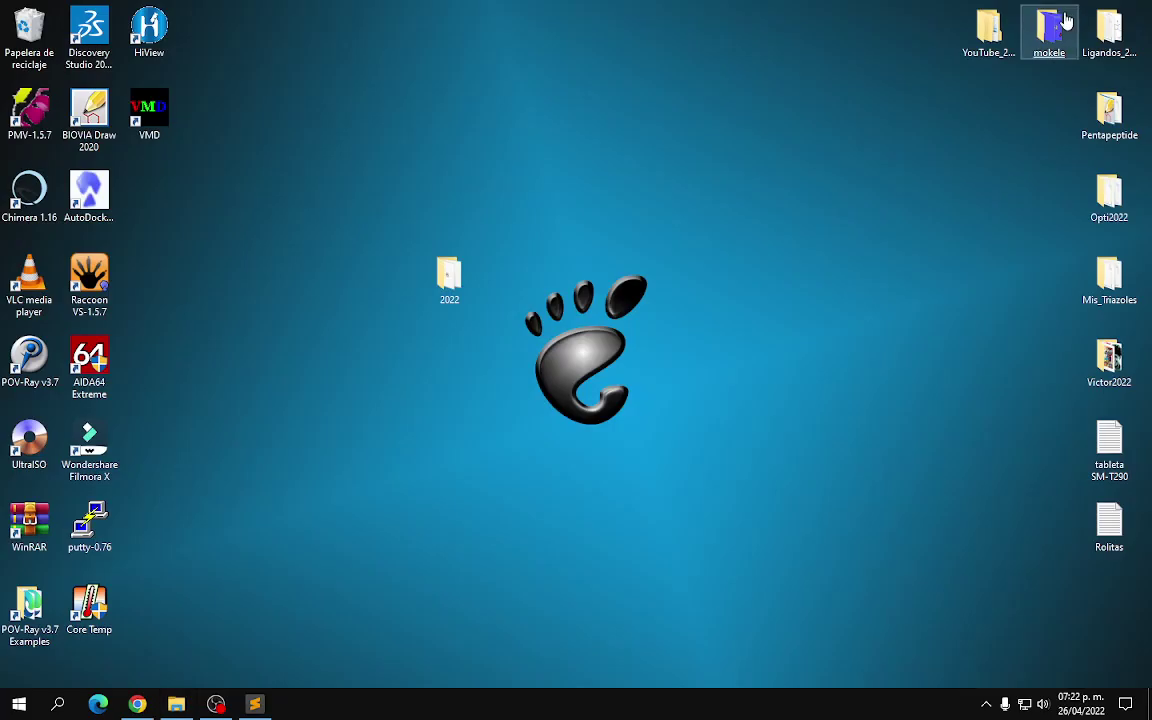
{"action": "double_click", "coordinate": [1042, 40]}
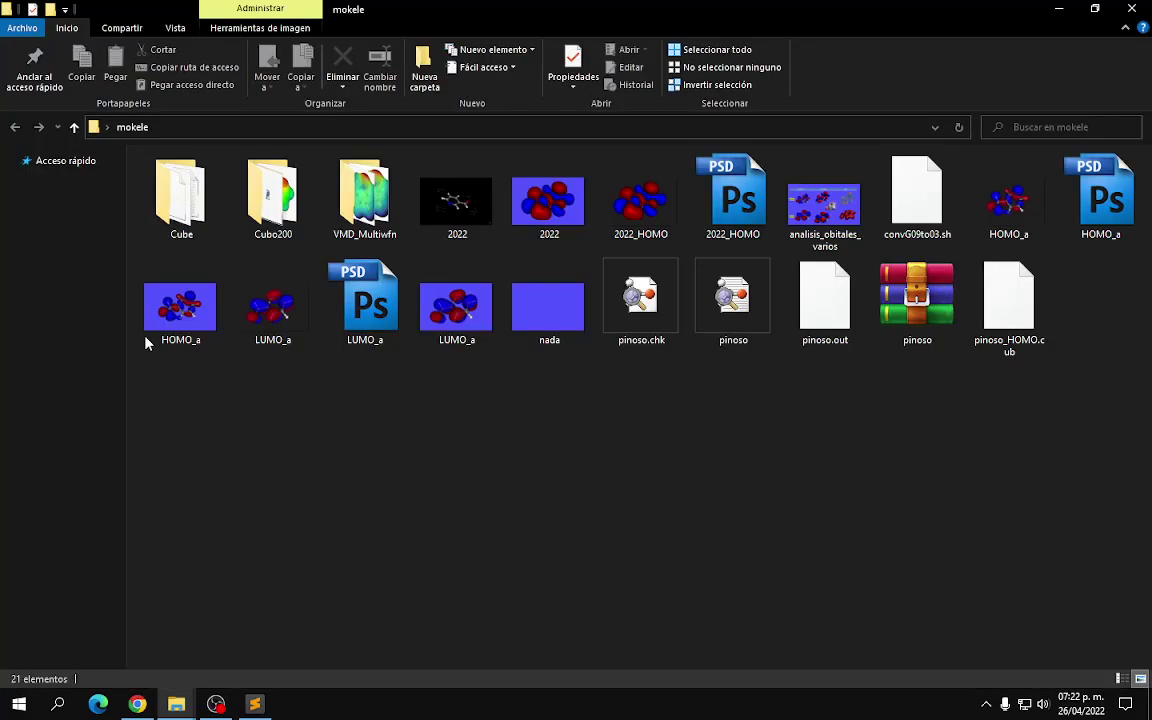
{"action": "double_click", "coordinate": [181, 199]}
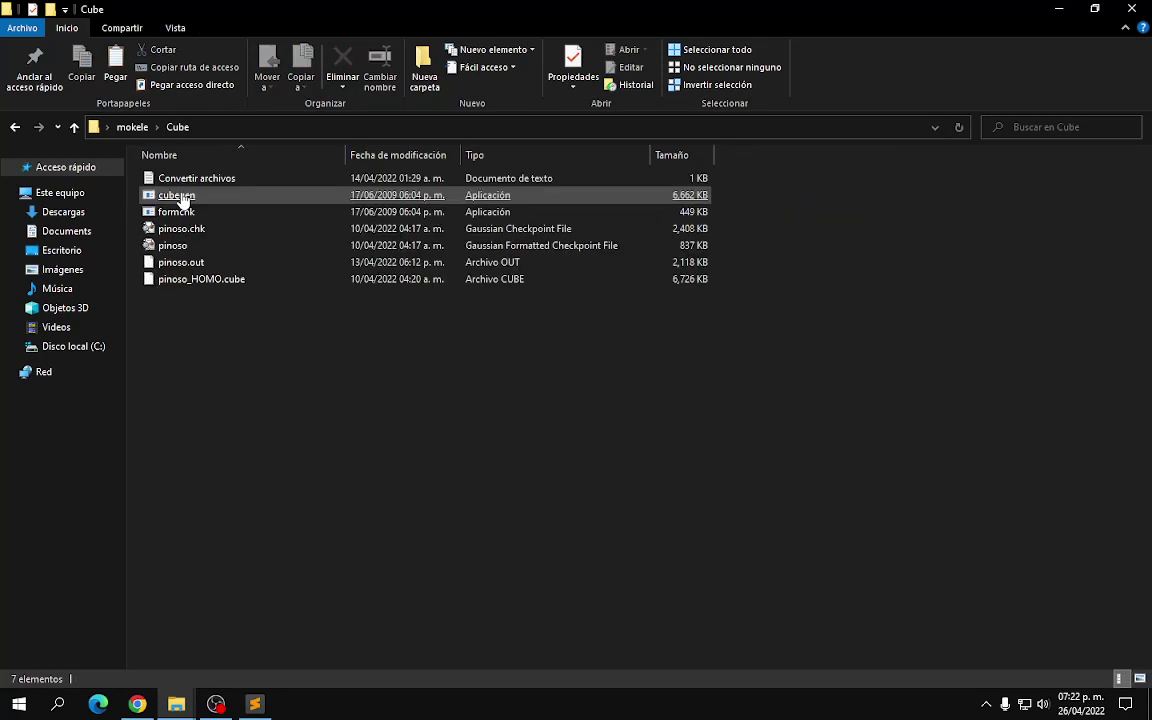
{"action": "left_click", "coordinate": [15, 127]}
{"action": "double_click", "coordinate": [259, 192]}
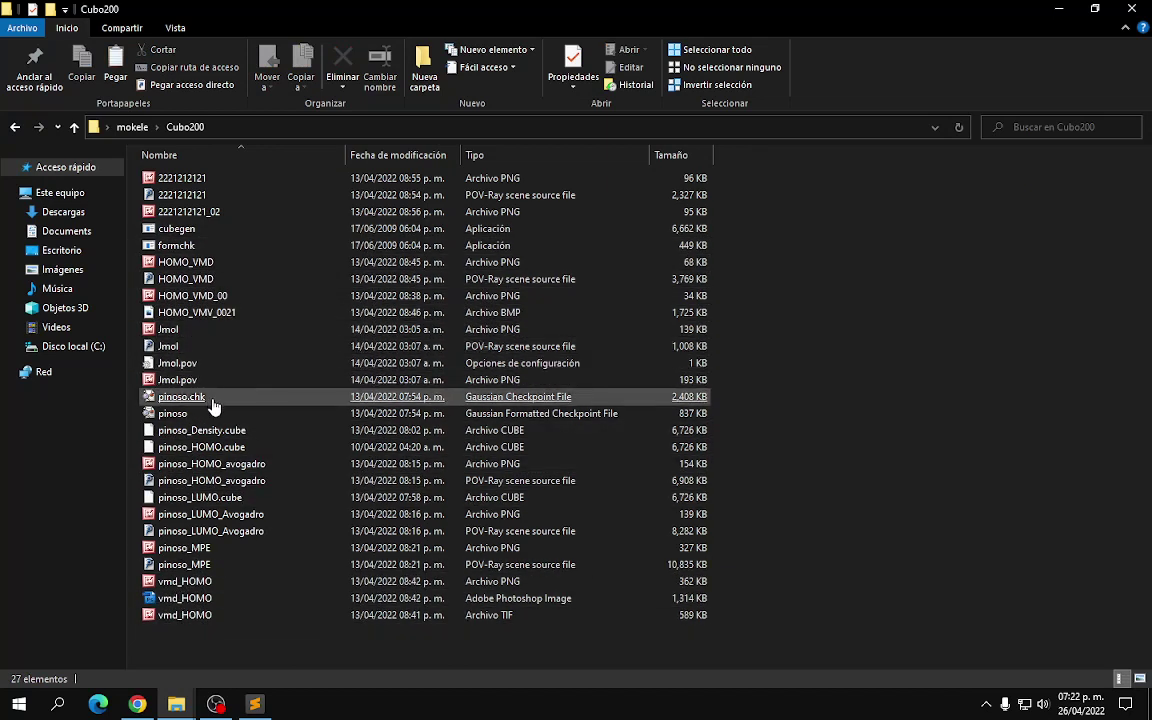
{"action": "left_click", "coordinate": [15, 127]}
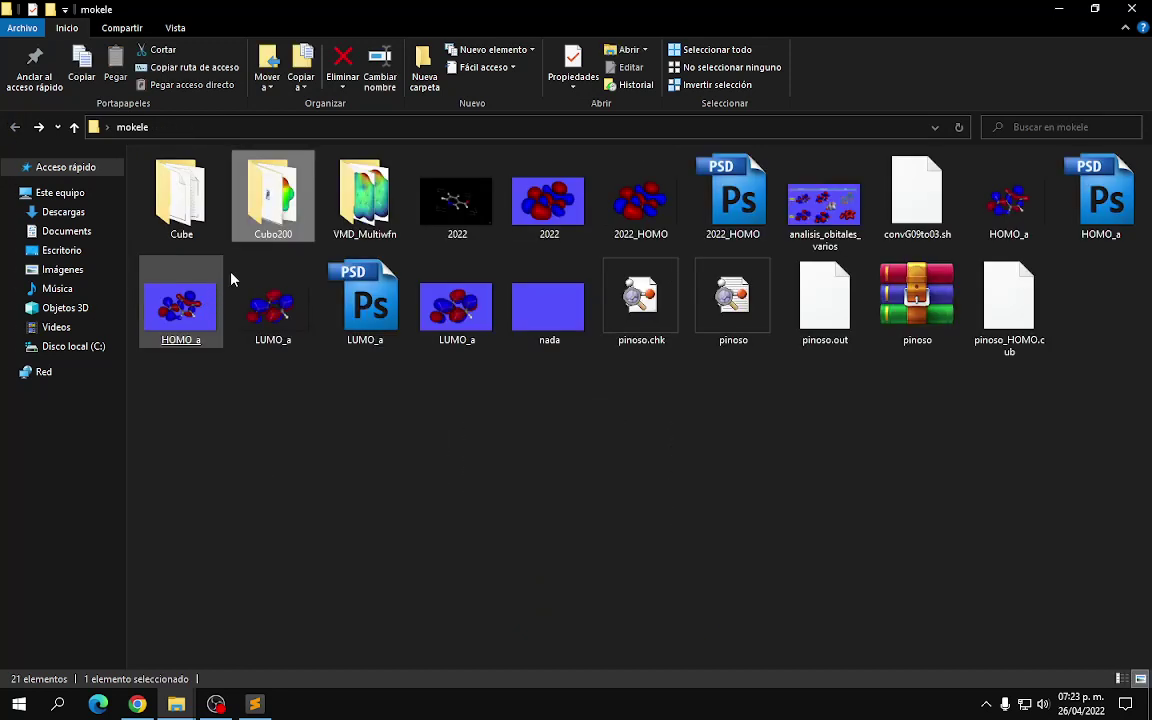
Step: Open the command text file from the VMD_Multiwfn folder, minimize it, and return to the mokele folder
{"action": "double_click", "coordinate": [365, 200]}
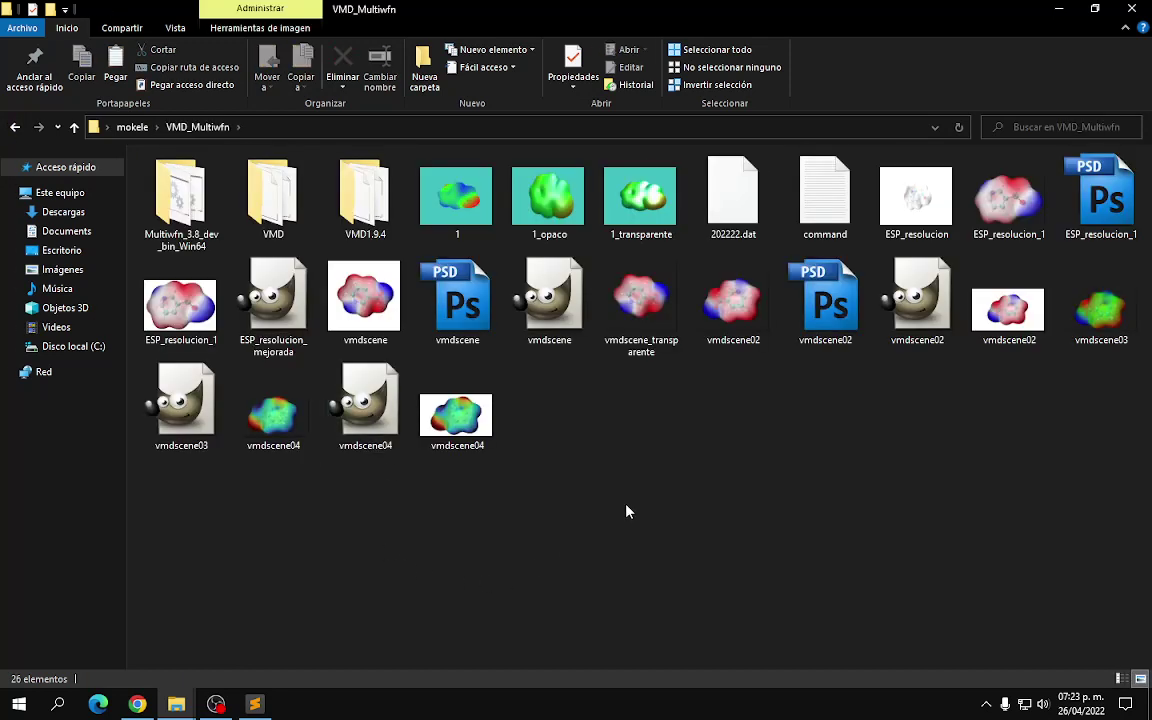
{"action": "double_click", "coordinate": [815, 212]}
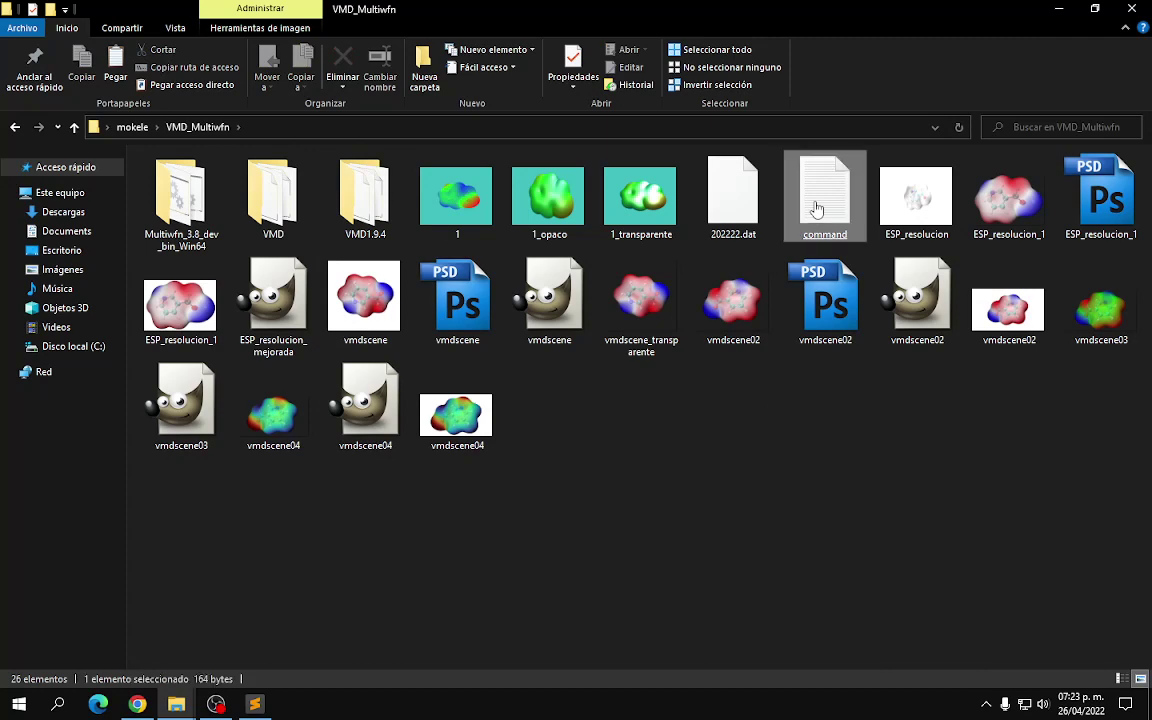
{"action": "left_click", "coordinate": [1011, 43]}
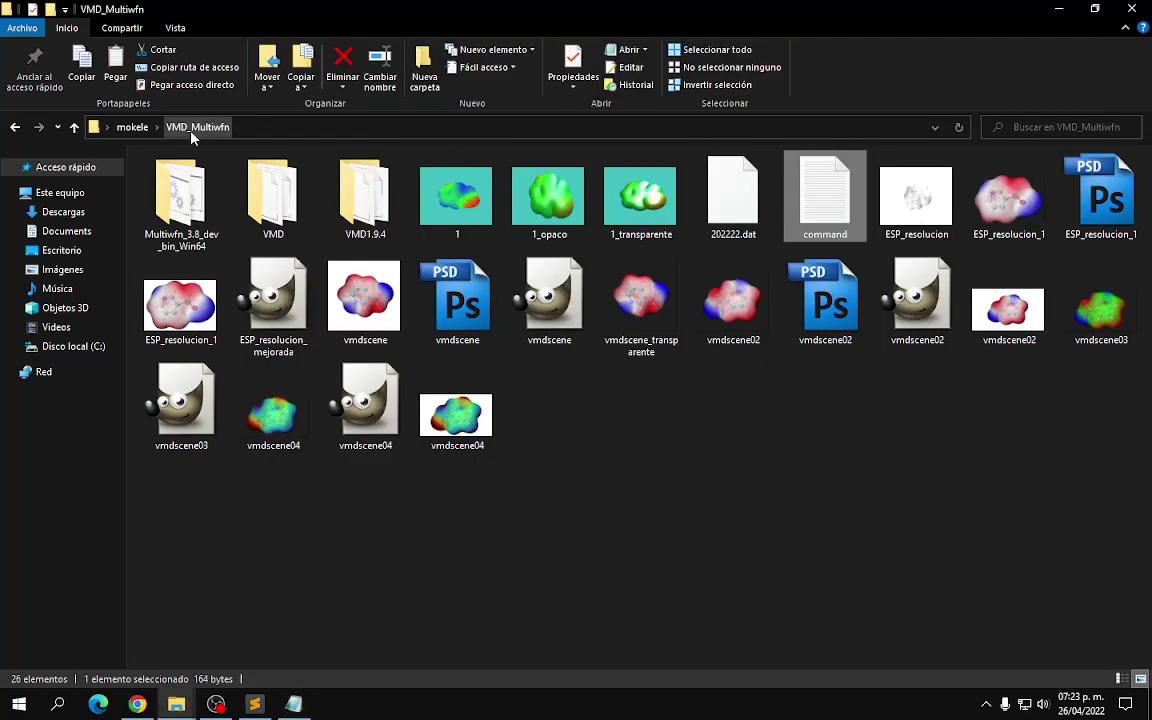
{"action": "left_click", "coordinate": [12, 128]}
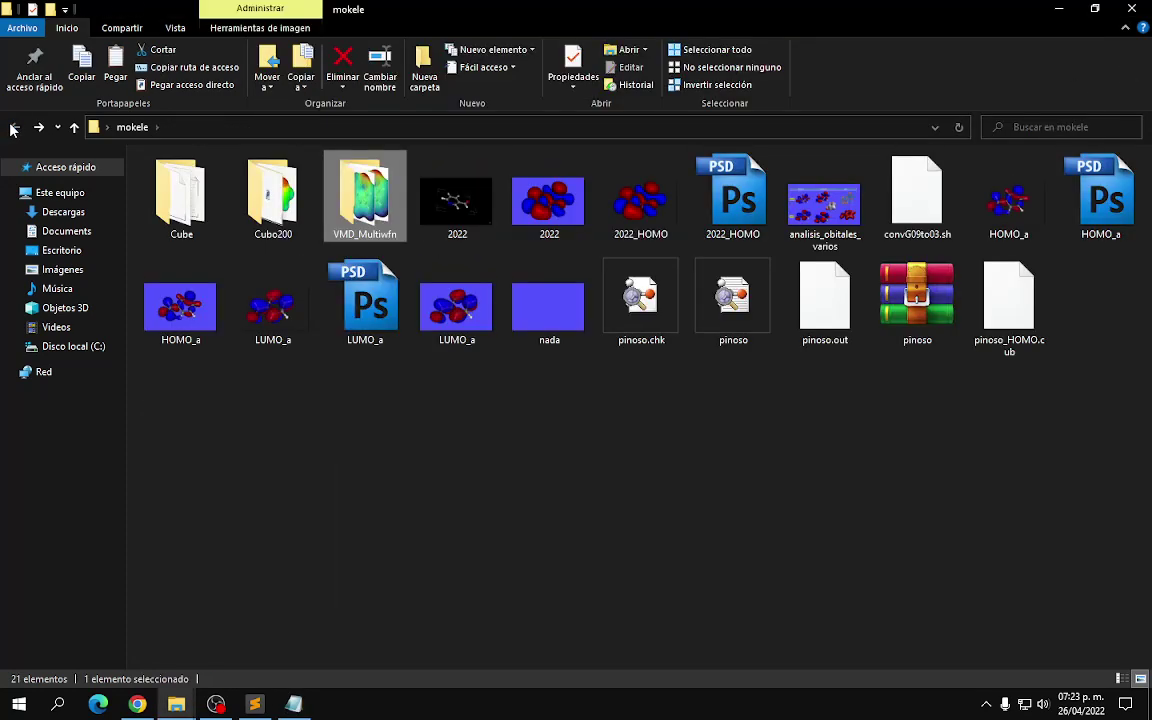
Step: Copy the five proc lines from the command text file and return to vmd.rc in Sublime Text to review its contents
{"action": "left_click", "coordinate": [1143, 12]}
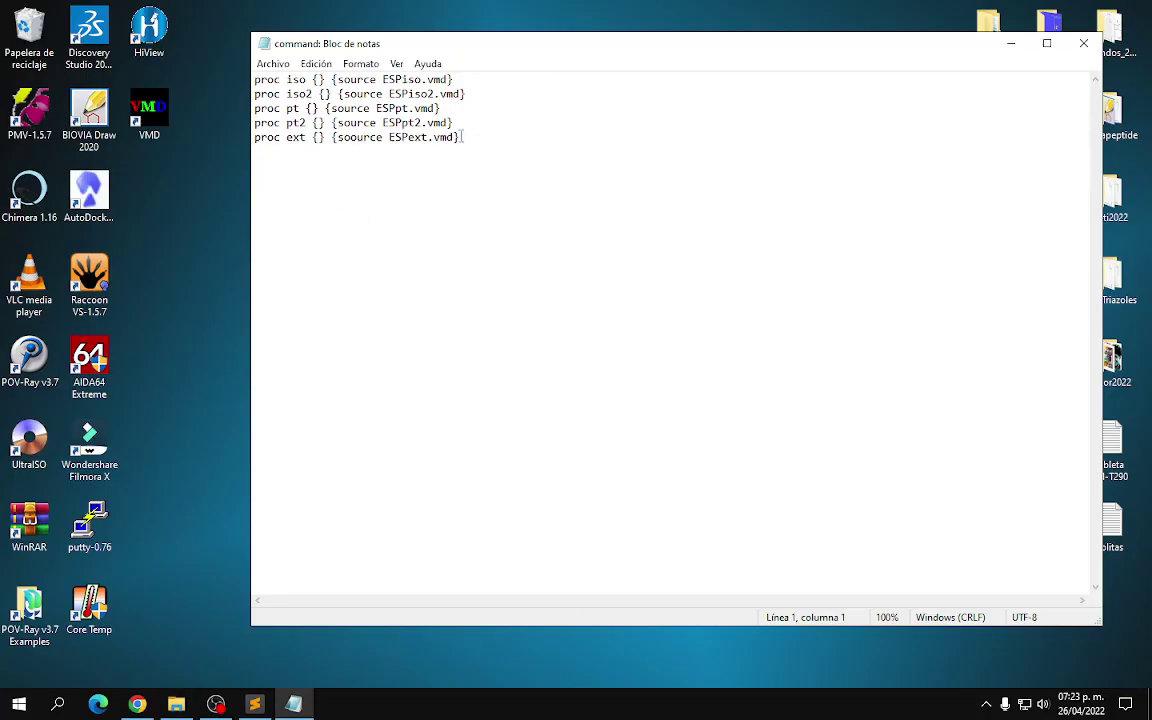
{"action": "left_click_drag", "start_coordinate": [463, 137], "coordinate": [235, 78]}
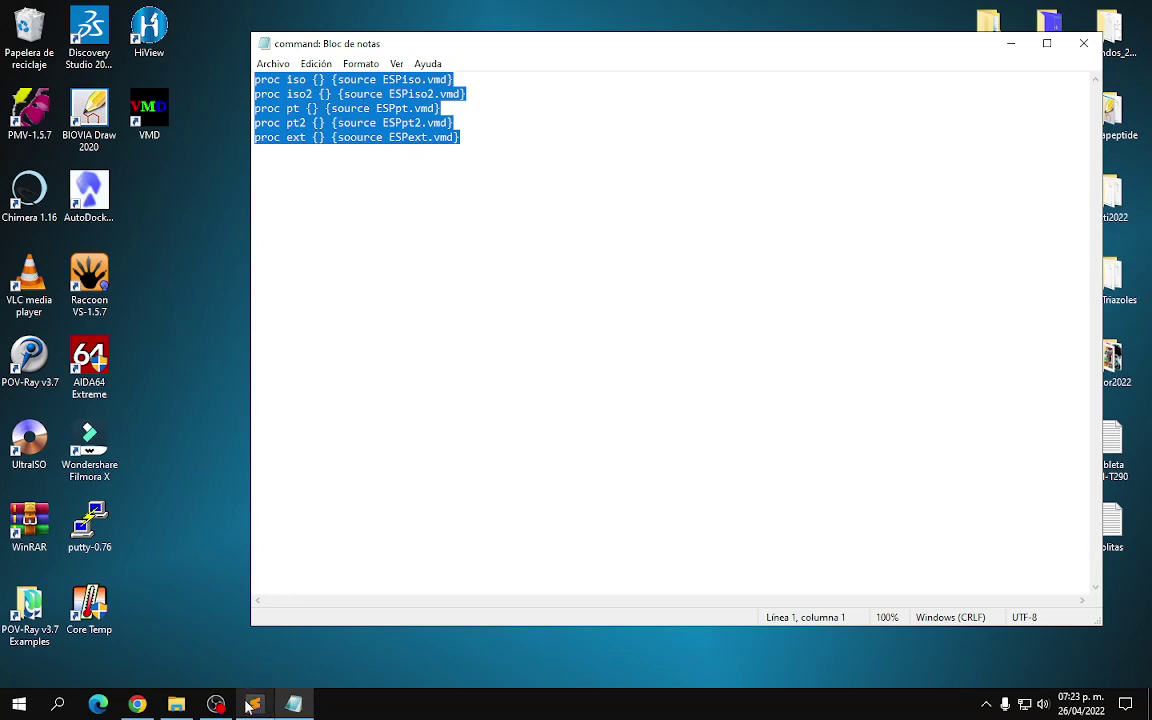
{"action": "key", "text": "alt+Tab"}
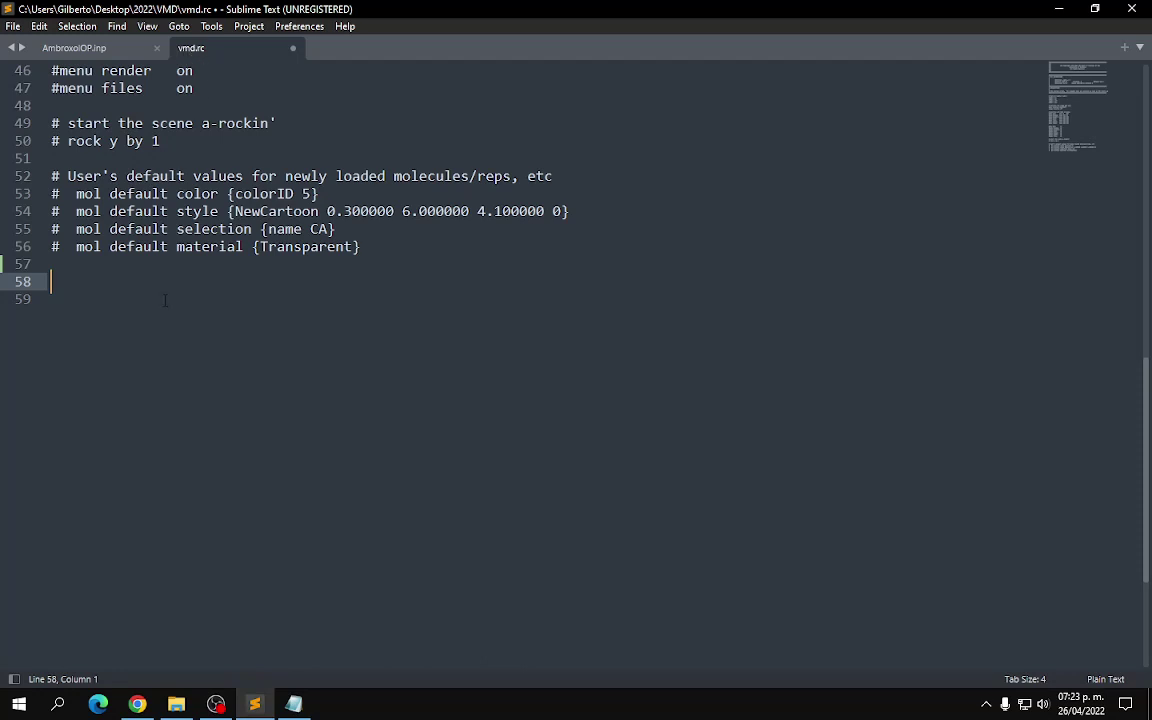
{"action": "scroll", "coordinate": [163, 358], "scroll_direction": "up", "scroll_amount": 15}
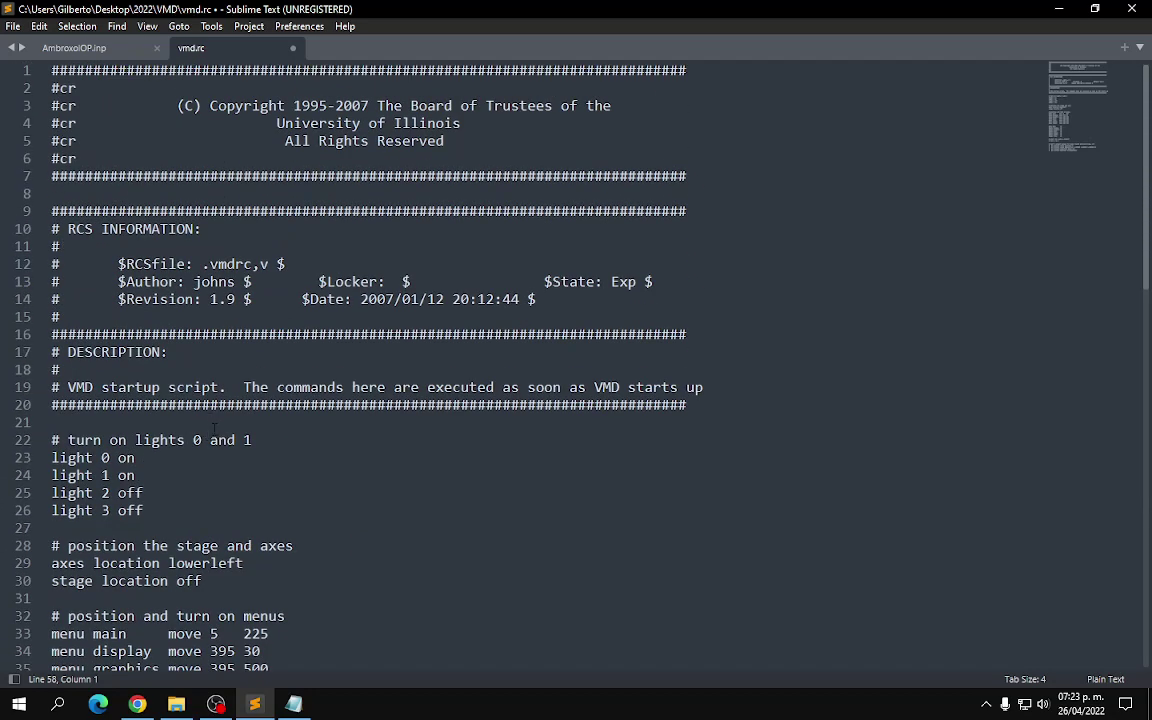
{"action": "scroll", "coordinate": [213, 429], "scroll_direction": "down", "scroll_amount": 4}
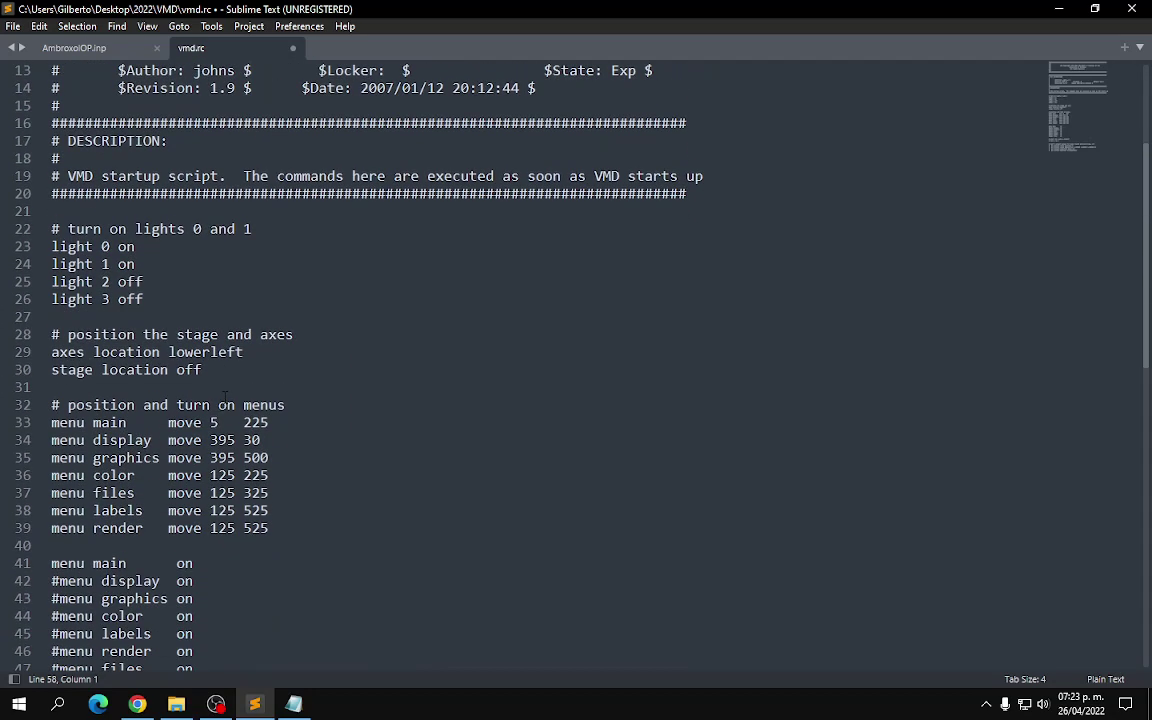
{"action": "scroll", "coordinate": [225, 395], "scroll_direction": "down", "scroll_amount": 3}
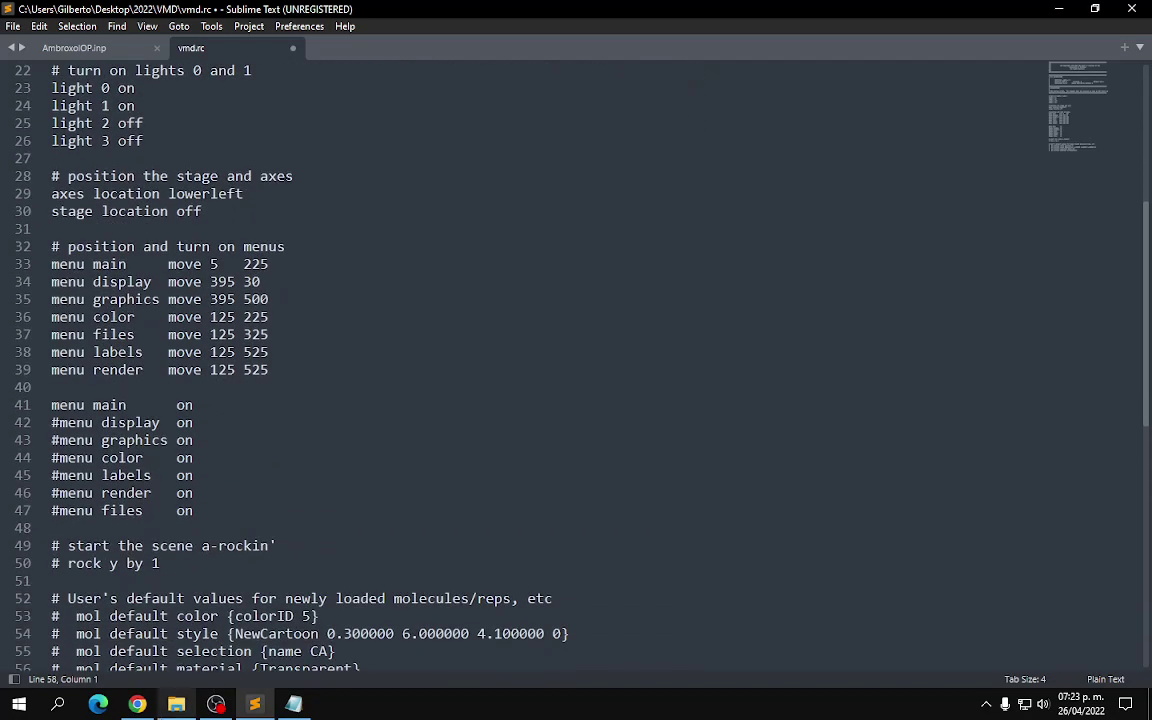
Step: Minimize the VMD folder and the command file, and open the VMD1.9.4 folder inside mokele's VMD_Multiwfn folder
{"action": "left_click", "coordinate": [180, 704]}
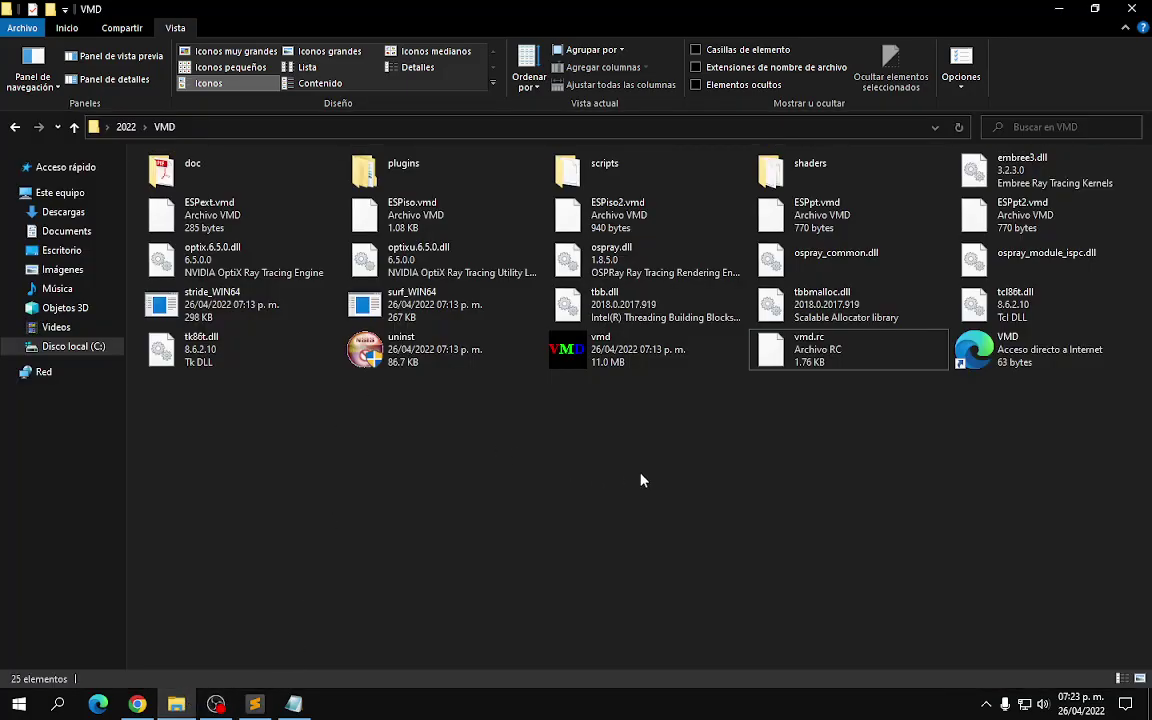
{"action": "left_click", "coordinate": [1058, 9]}
{"action": "left_click", "coordinate": [1010, 43]}
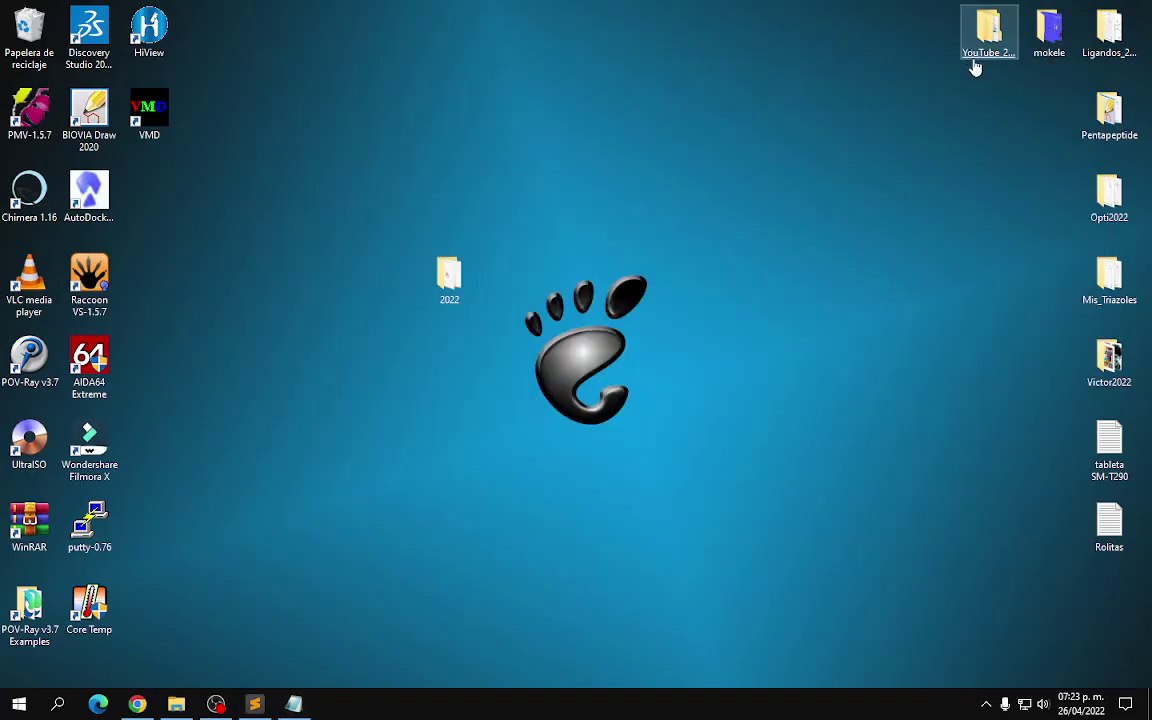
{"action": "double_click", "coordinate": [1060, 45]}
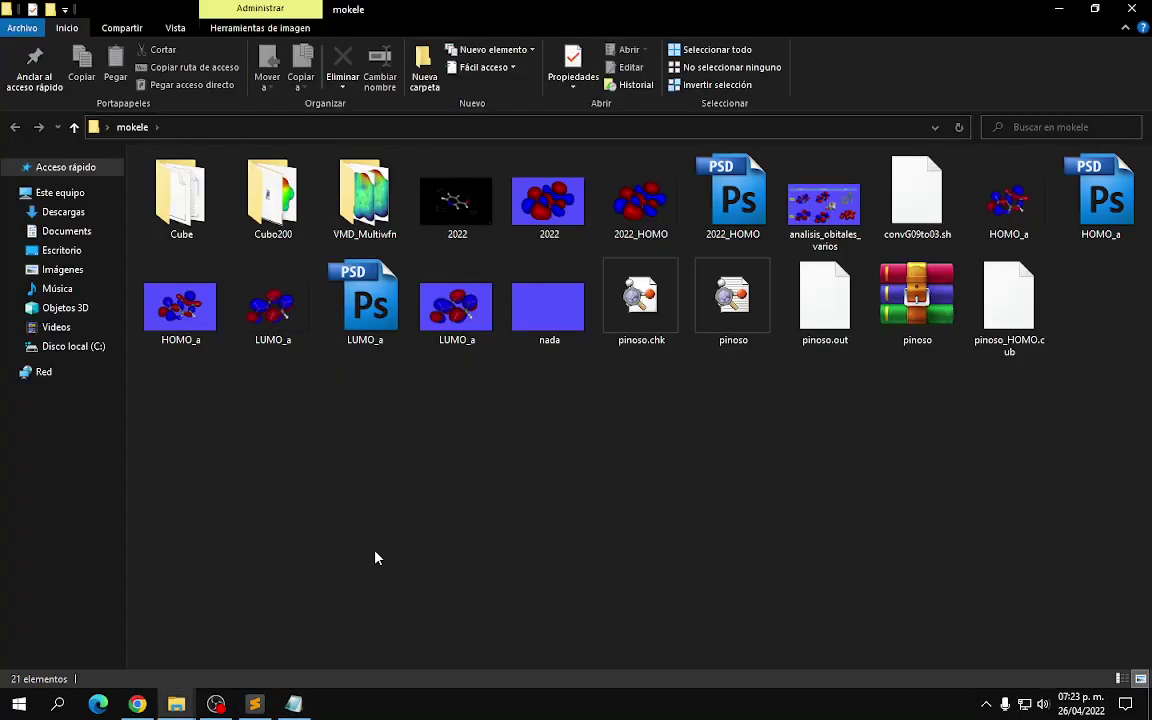
{"action": "double_click", "coordinate": [362, 198]}
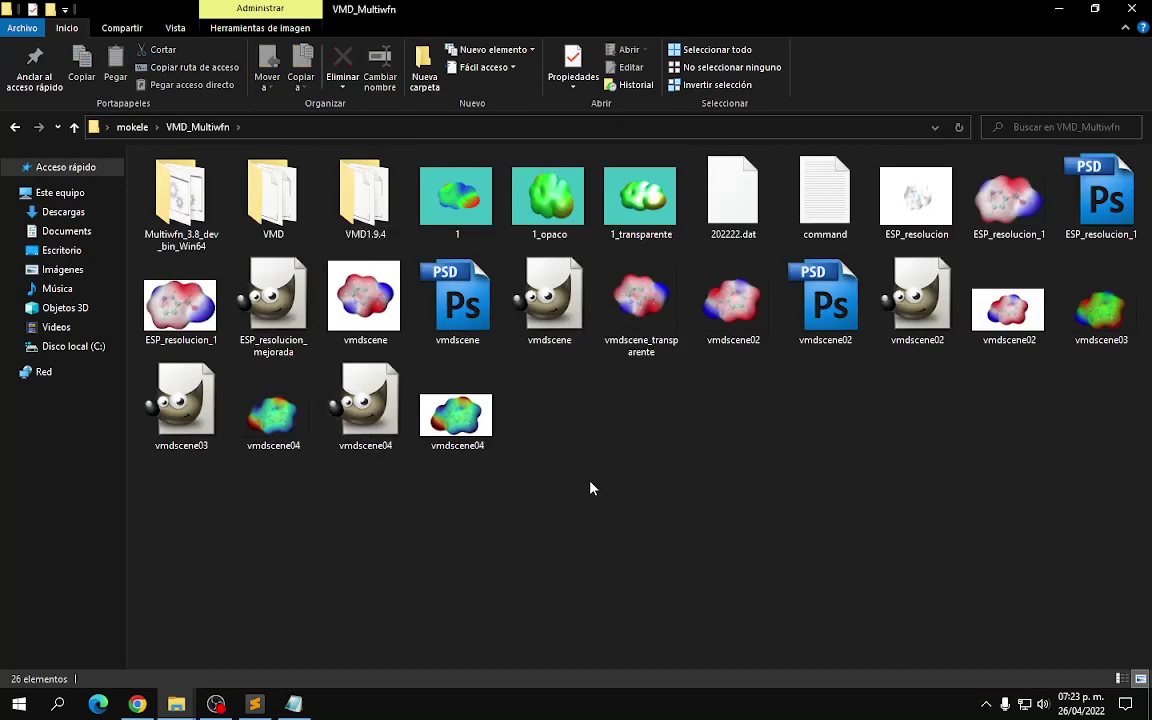
{"action": "double_click", "coordinate": [365, 200]}
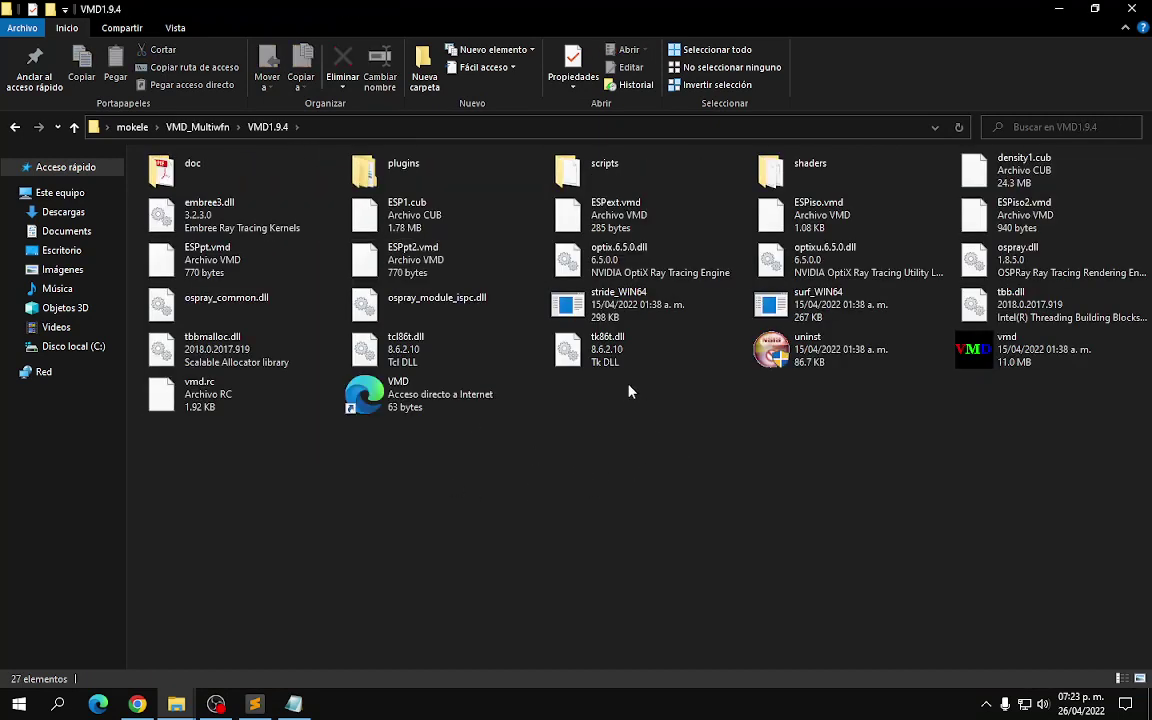
Step: Open the VMD1.9.4 folder's vmd.rc in Sublime Text, examine the proc lines at its end, and close that file
{"action": "right_click", "coordinate": [200, 412]}
{"action": "left_click", "coordinate": [287, 53]}
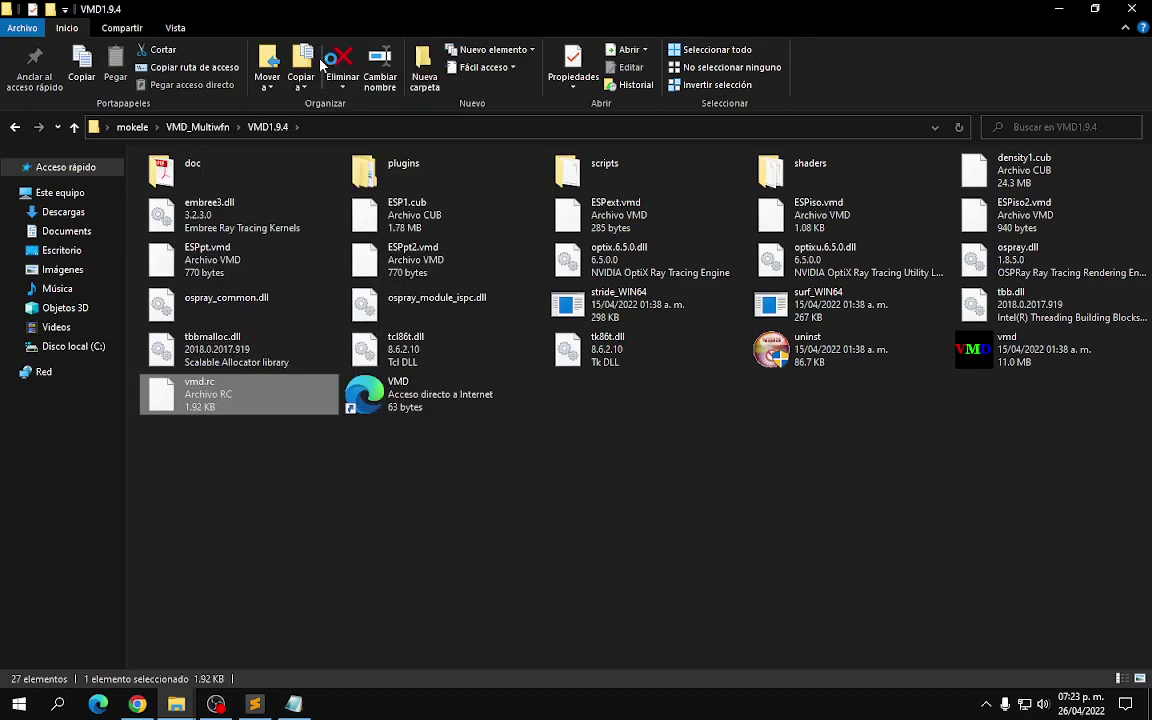
{"action": "scroll", "coordinate": [605, 497], "scroll_direction": "down", "scroll_amount": 5}
{"action": "scroll", "coordinate": [600, 485], "scroll_direction": "down", "scroll_amount": 7}
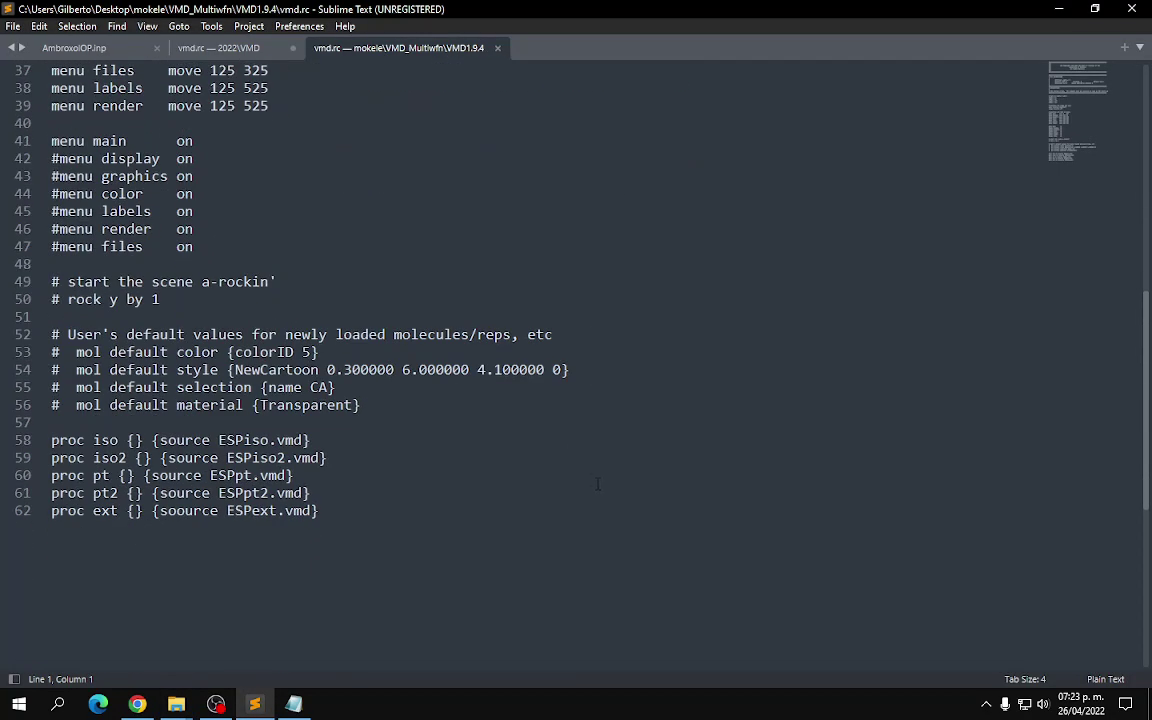
{"action": "scroll", "coordinate": [600, 485], "scroll_direction": "up", "scroll_amount": 10}
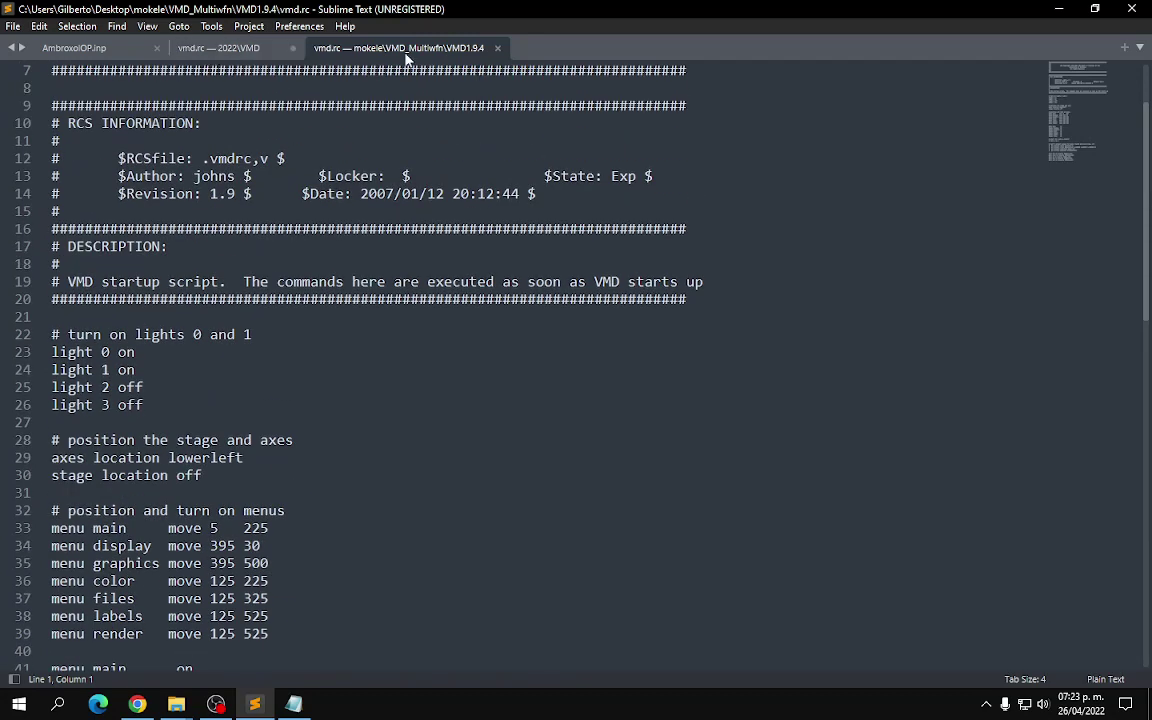
{"action": "left_click", "coordinate": [499, 50]}
Step: Paste the proc lines iso, iso2, pt, pt2 and ext at line 58 of 2022\VMD\vmd.rc, save it, and close Sublime Text
{"action": "scroll", "coordinate": [476, 380], "scroll_direction": "down", "scroll_amount": 7}
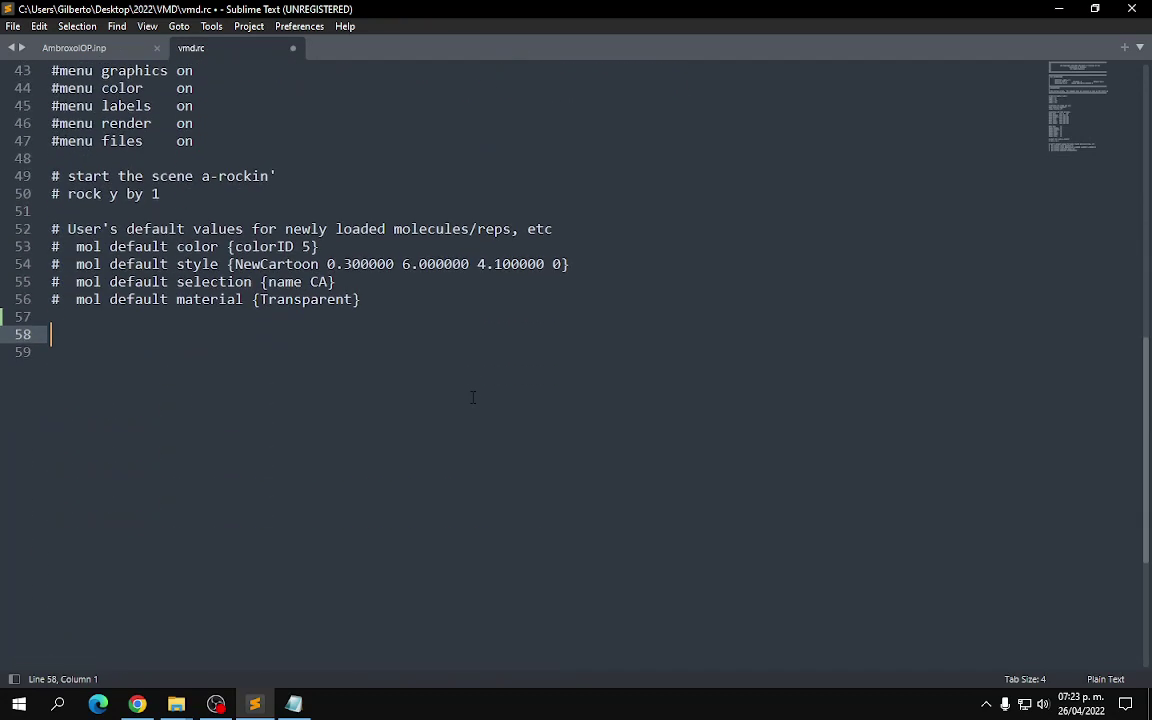
{"action": "type", "text": "proc iso {} {source ESPiso.vmd} proc iso2 {} {source ESPiso2.vmd} proc pt {} {source ESPpt.vmd} proc pt2 {} {source ESPpt2.vmd} proc ext {} {soource ESPext.vmd}"}
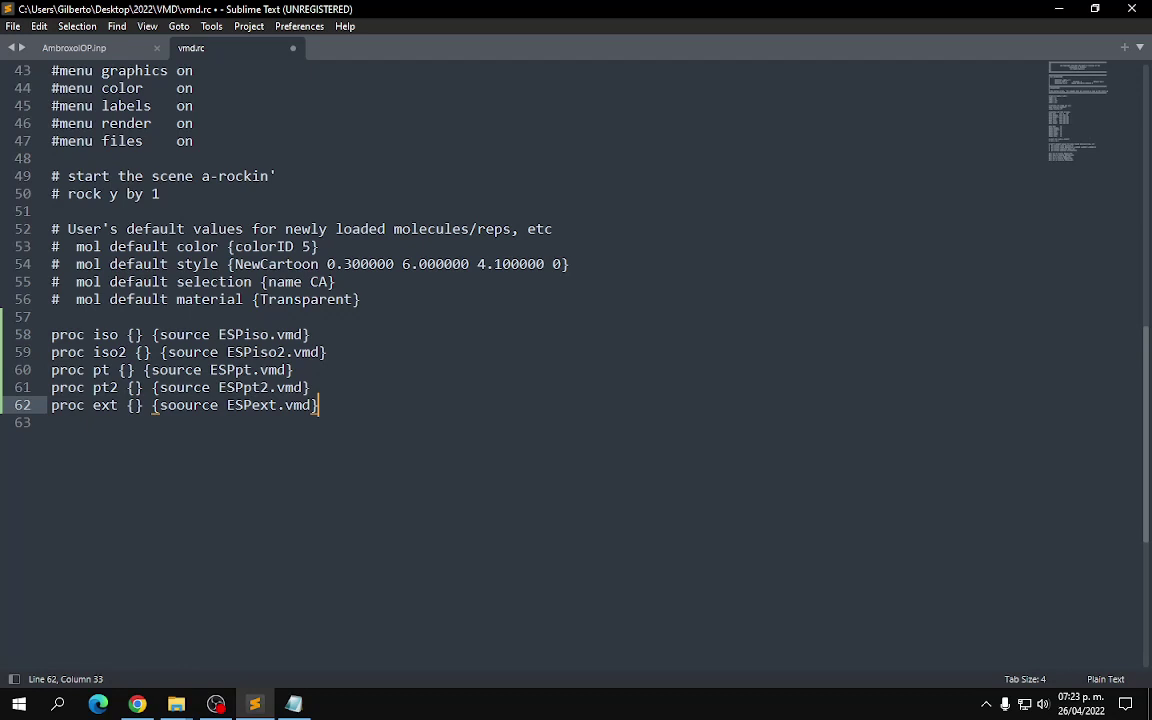
{"action": "key", "text": "ctrl+s"}
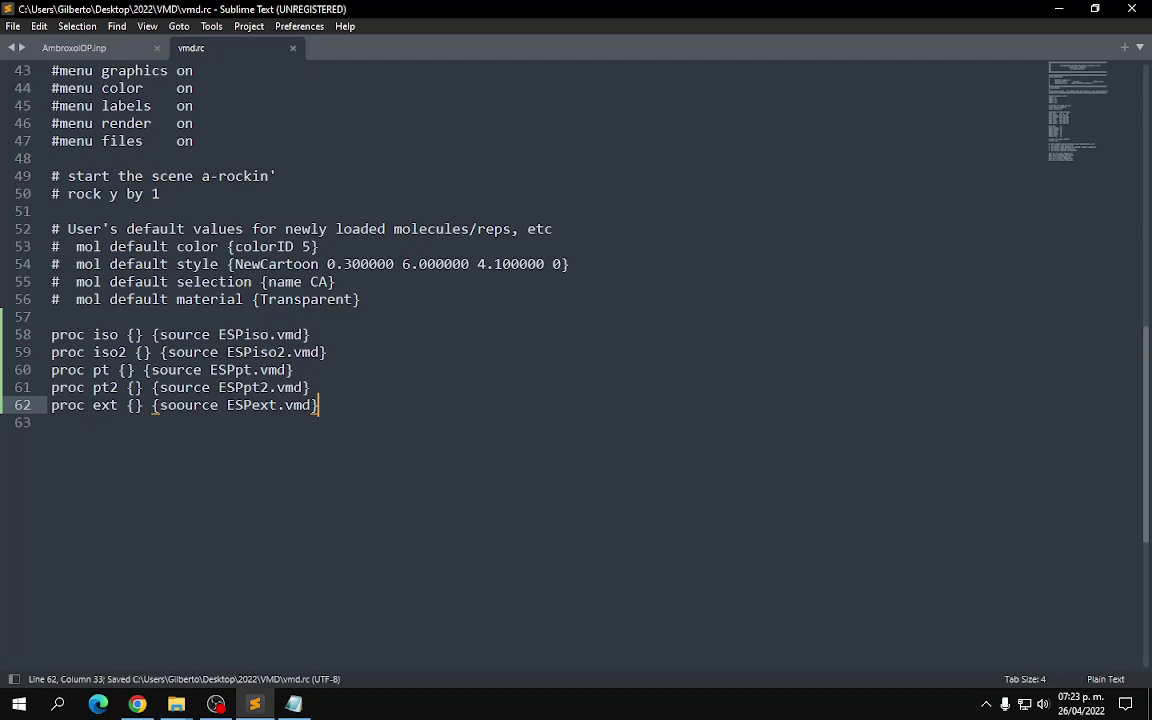
{"action": "left_click", "coordinate": [292, 48]}
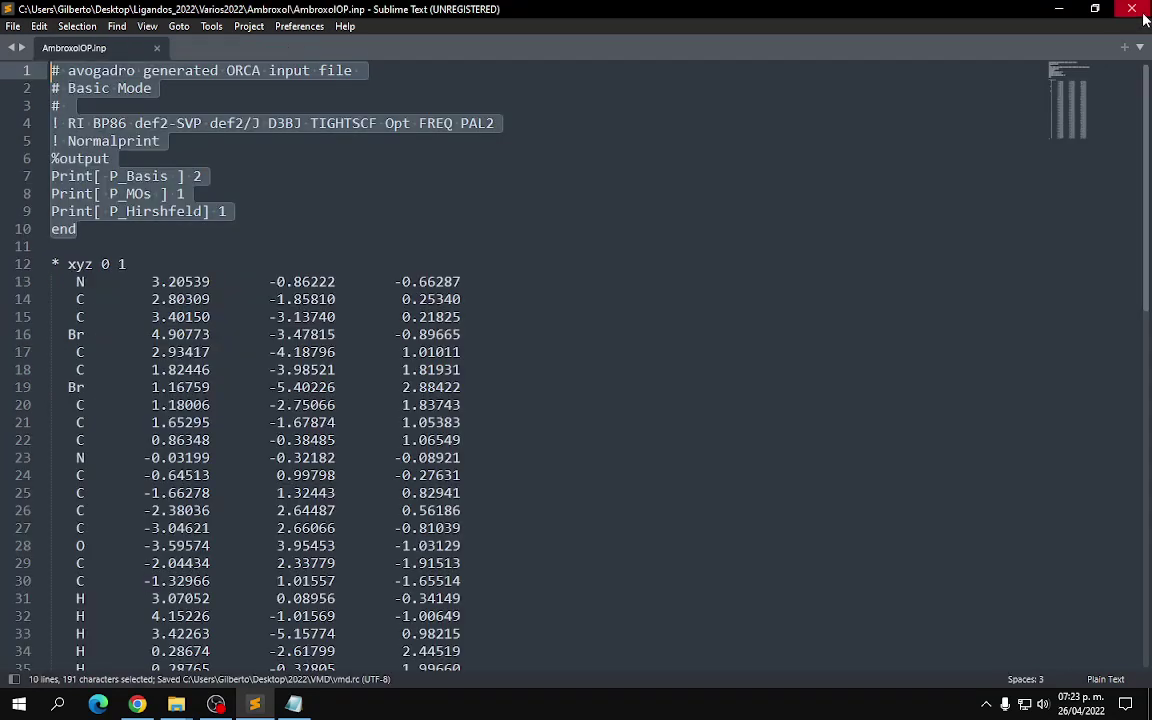
{"action": "left_click", "coordinate": [1059, 8]}
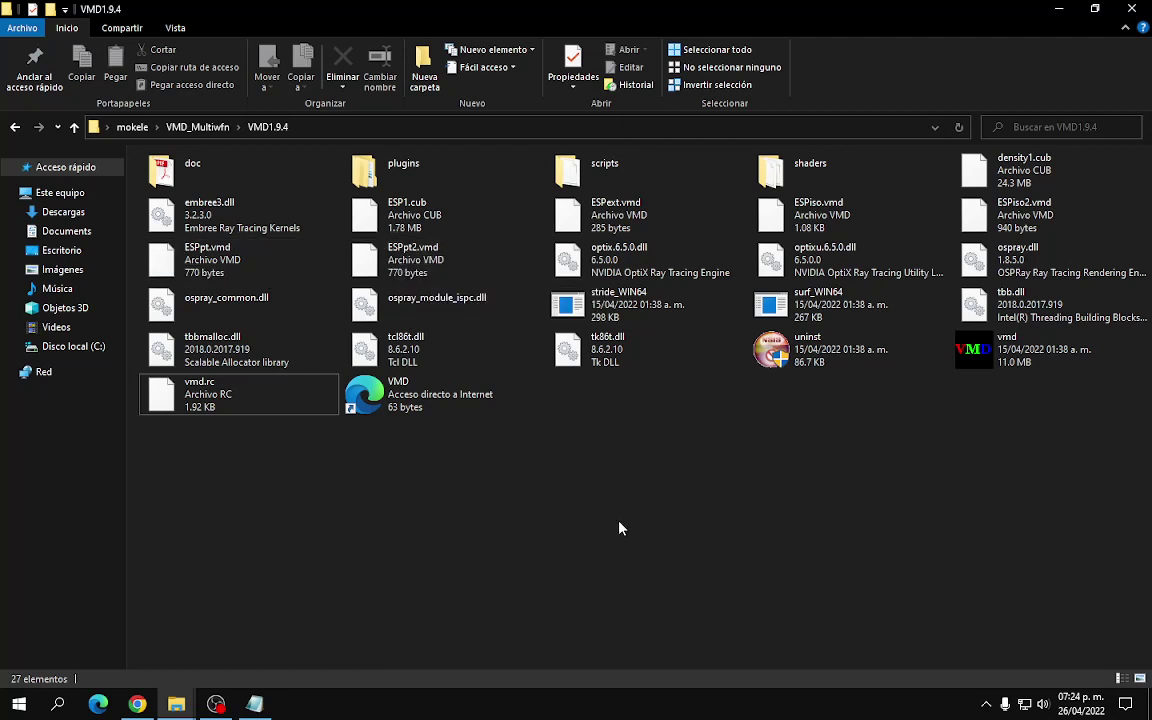
Step: Launch the vmd program from the VMD1.9.4 folder to check its startup, and quit it
{"action": "double_click", "coordinate": [990, 349]}
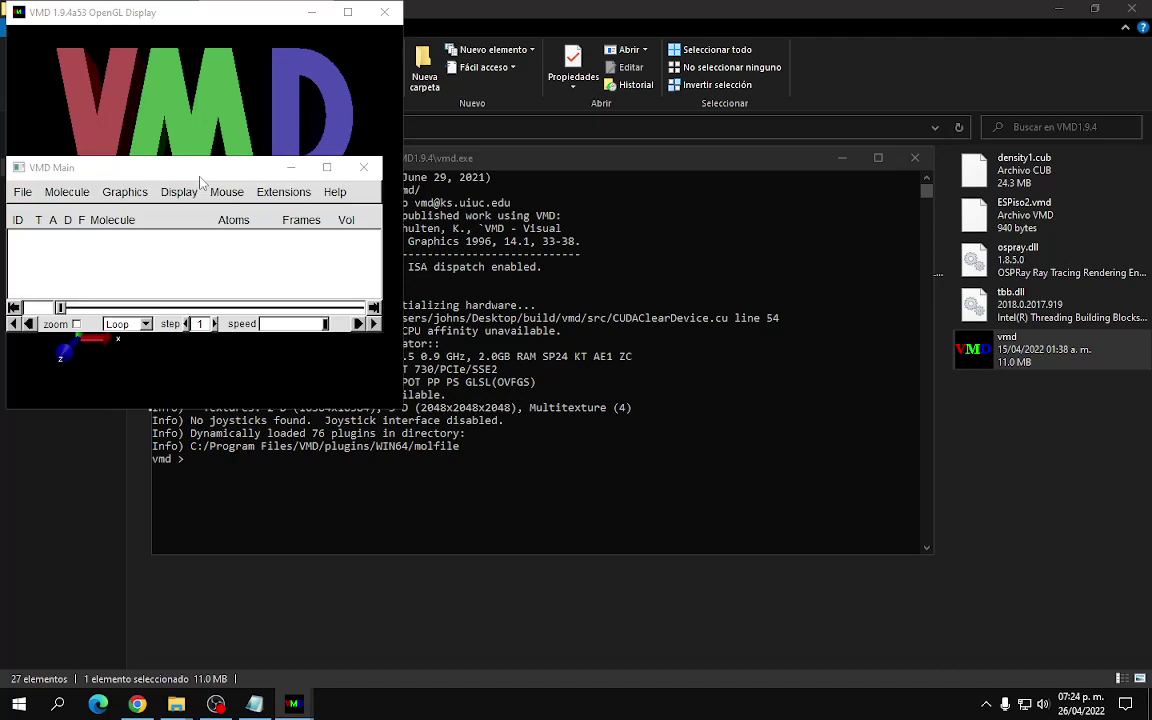
{"action": "left_click", "coordinate": [364, 168]}
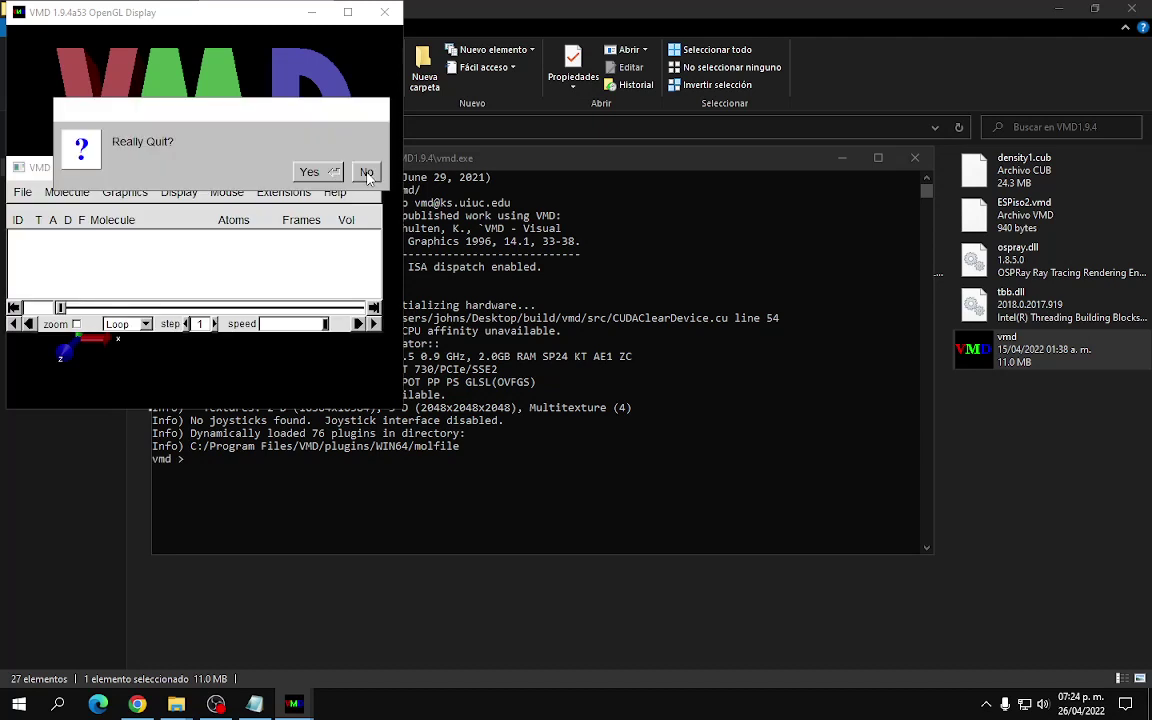
{"action": "left_click", "coordinate": [305, 168]}
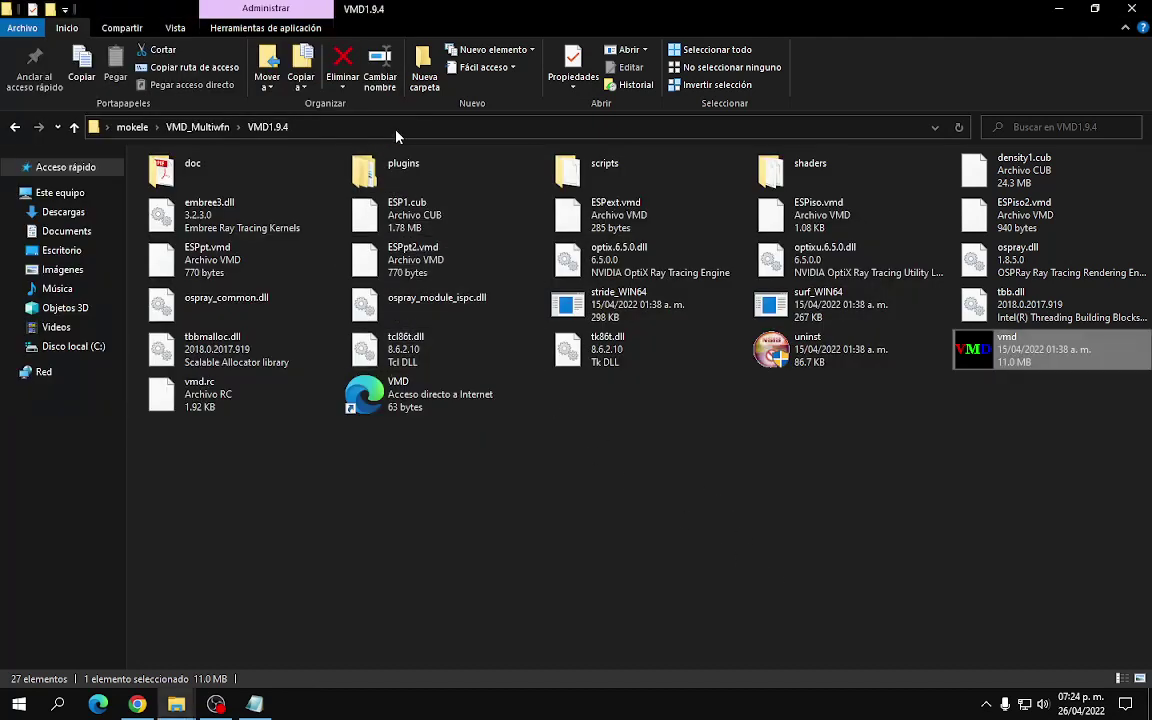
Step: Show the full path of the VMD1.9.4 folder, return to the mokele folder, and close that window
{"action": "left_click", "coordinate": [356, 127]}
{"action": "double_click", "coordinate": [342, 127]}
{"action": "left_click", "coordinate": [170, 127]}
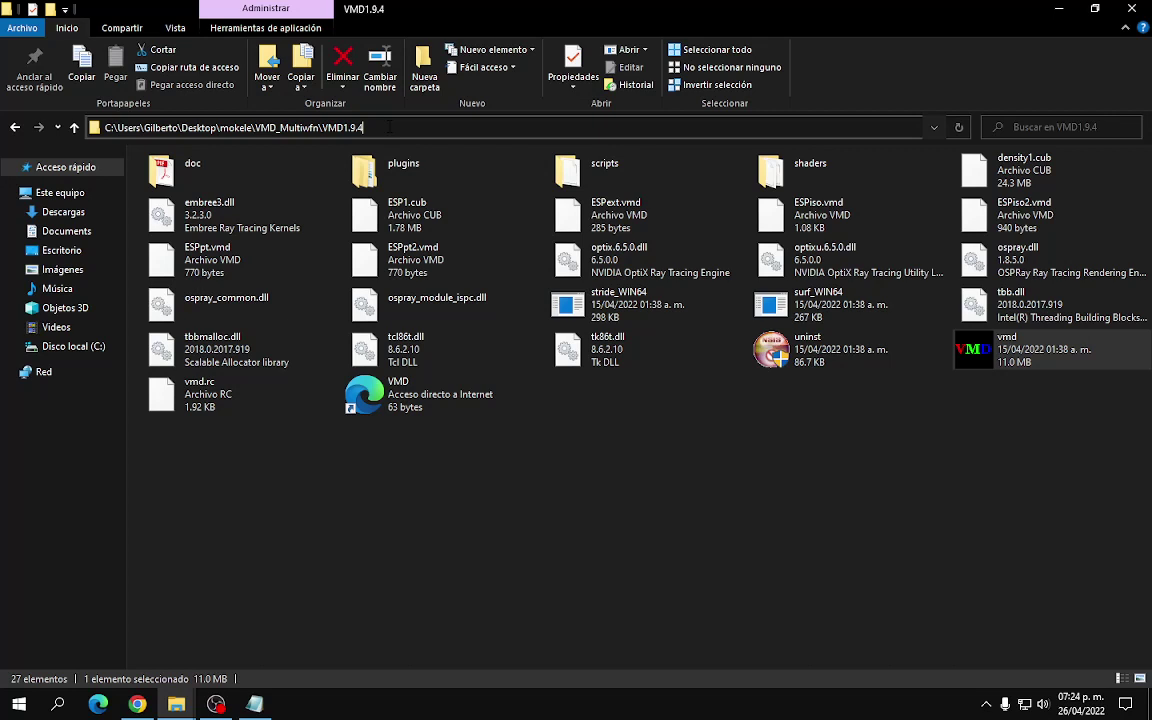
{"action": "left_click_drag", "start_coordinate": [388, 127], "coordinate": [97, 127]}
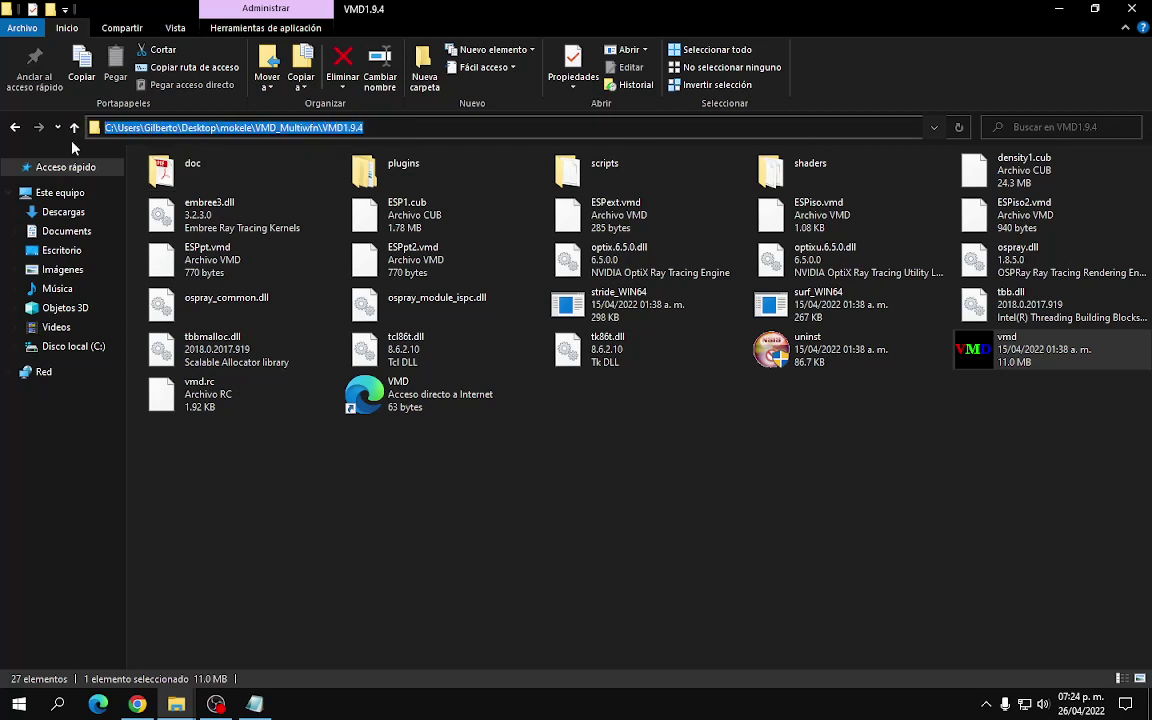
{"action": "left_click", "coordinate": [14, 128]}
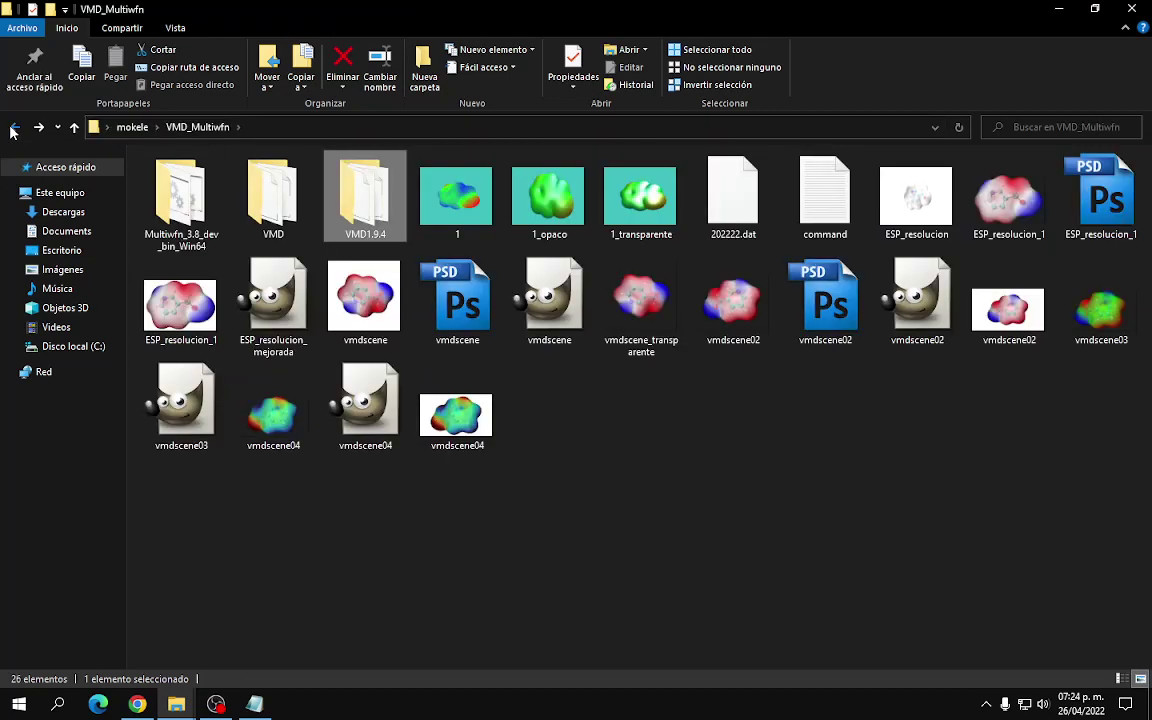
{"action": "left_click", "coordinate": [14, 128]}
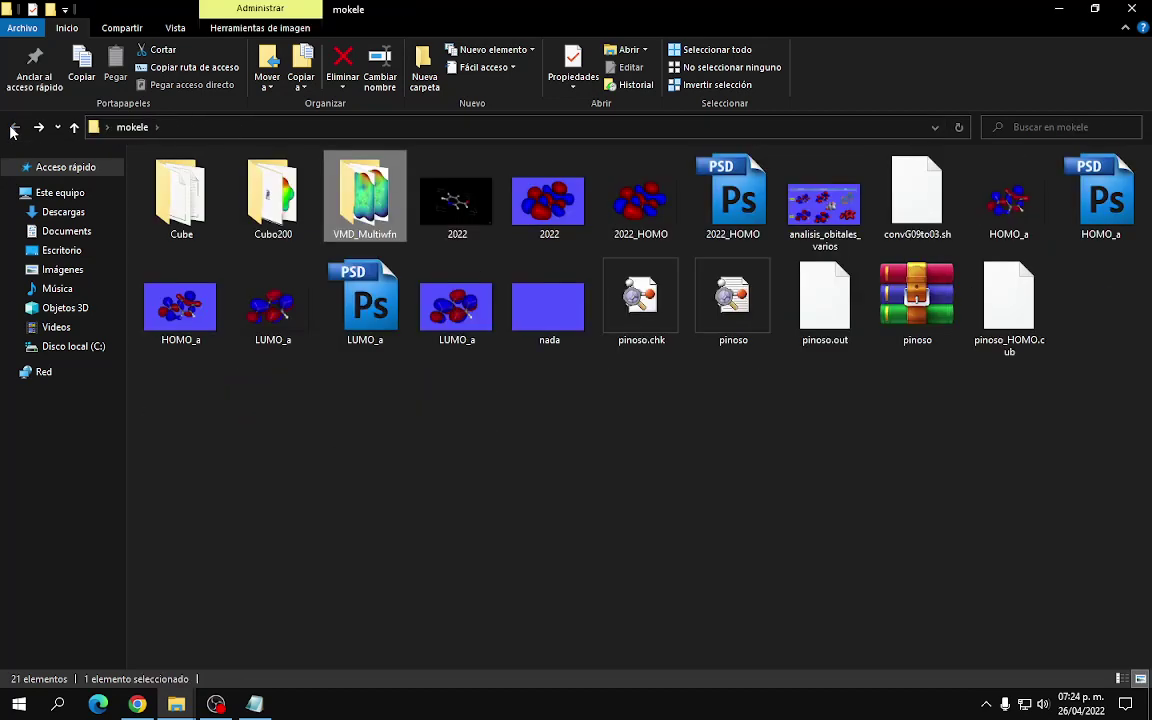
{"action": "left_click", "coordinate": [1131, 8]}
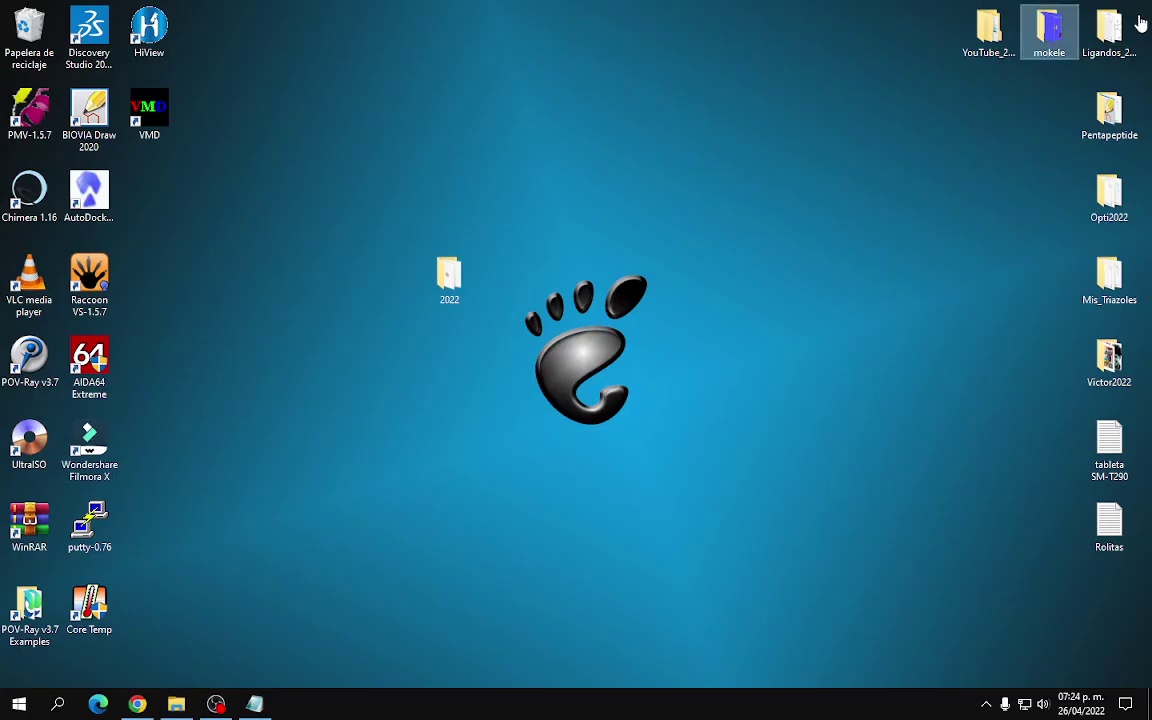
Step: Reopen vmd.rc from the 2022\VMD folder in Sublime Text, check the proc lines at its end, and close the editor
{"action": "left_click", "coordinate": [176, 704]}
{"action": "right_click", "coordinate": [806, 357]}
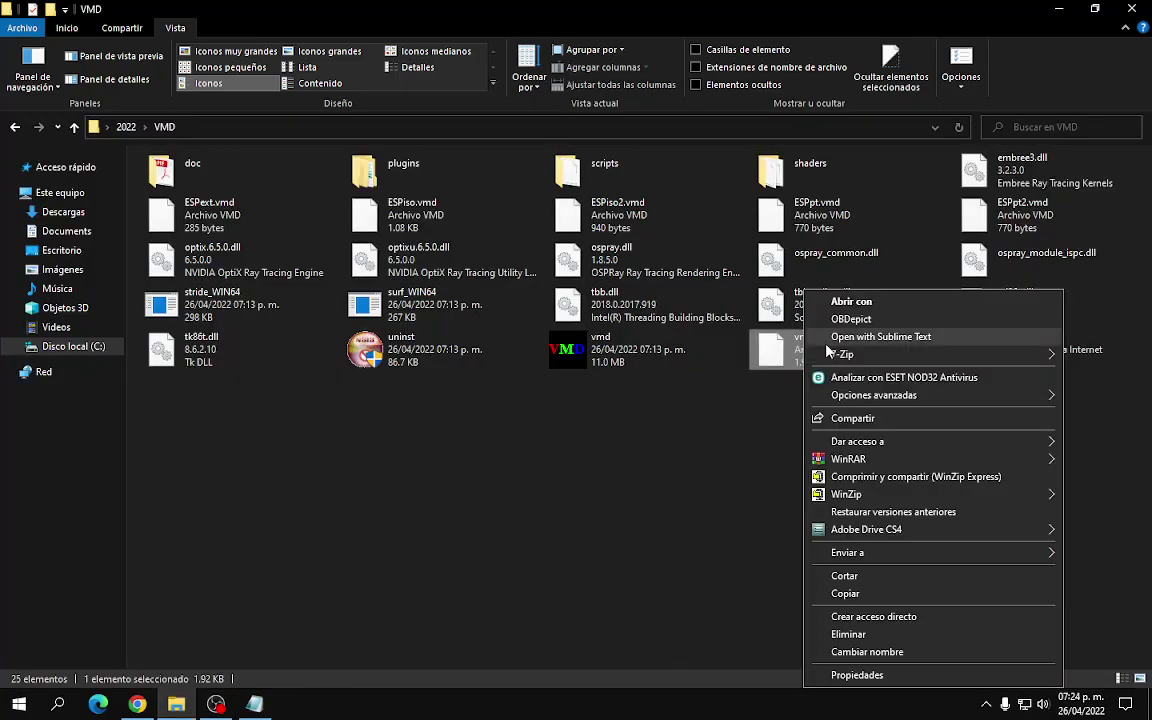
{"action": "left_click", "coordinate": [870, 336]}
{"action": "scroll", "coordinate": [388, 301], "scroll_direction": "down", "scroll_amount": 7}
{"action": "scroll", "coordinate": [388, 301], "scroll_direction": "down", "scroll_amount": 9}
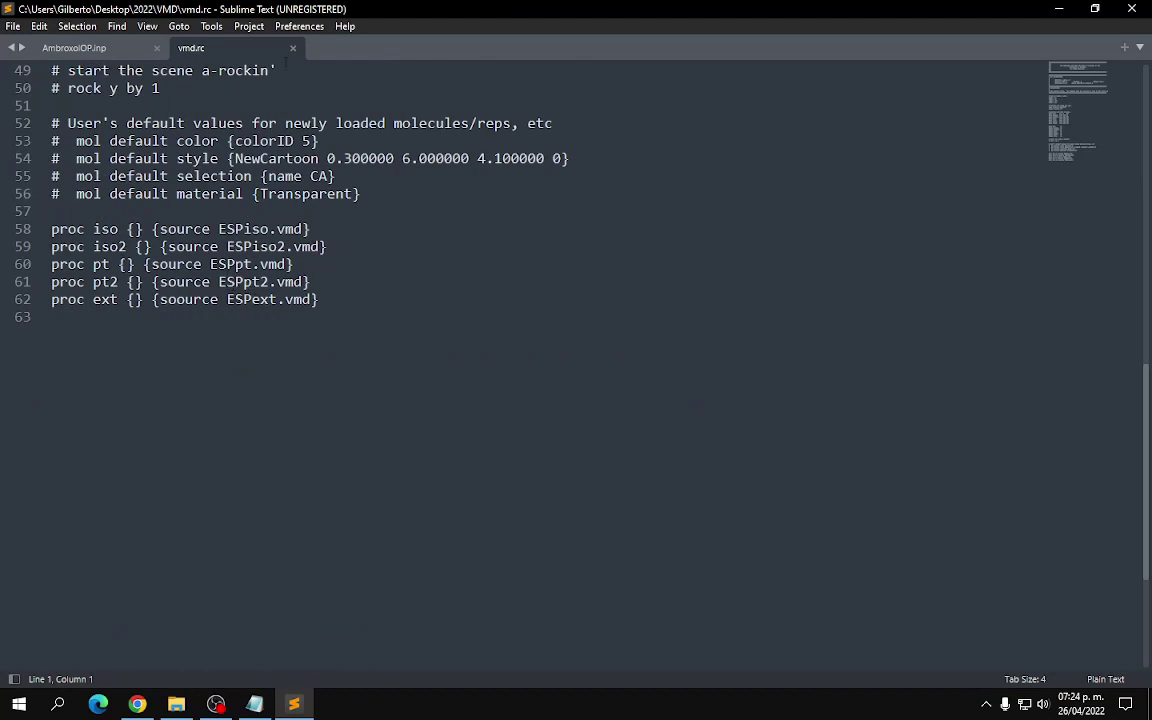
{"action": "left_click", "coordinate": [293, 48]}
{"action": "left_click", "coordinate": [1131, 8]}
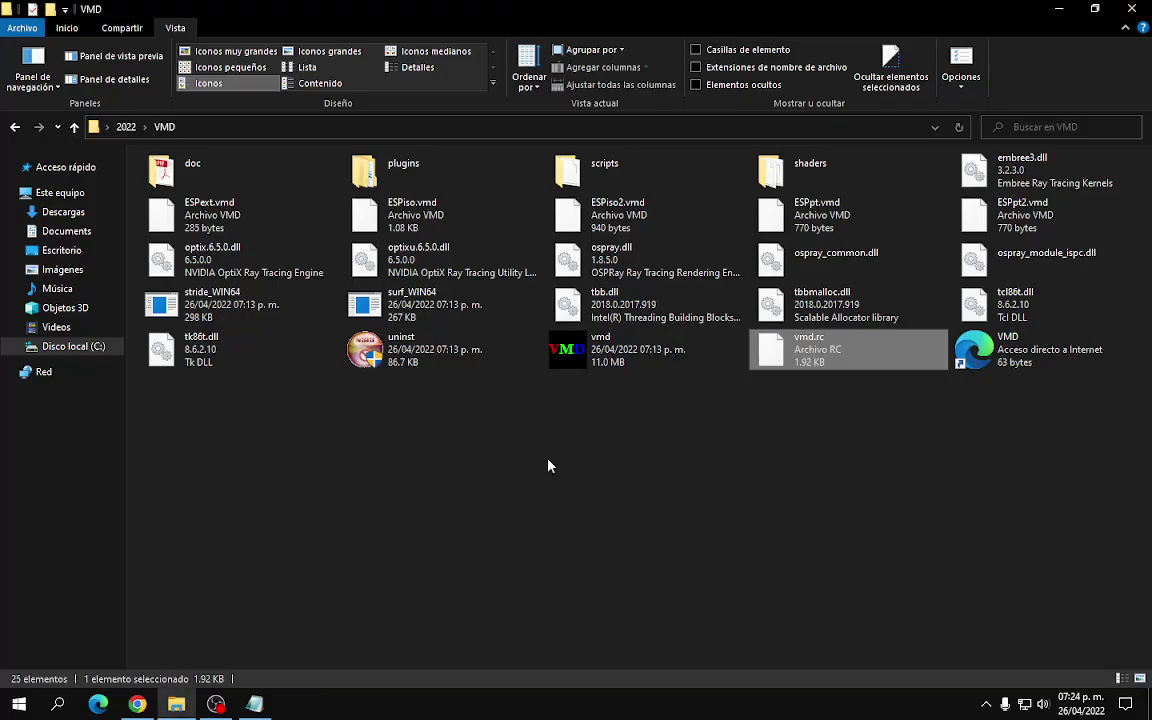
Step: Show the full path of the VMD folder inside 2022 and clear the path selection
{"action": "left_click", "coordinate": [296, 127]}
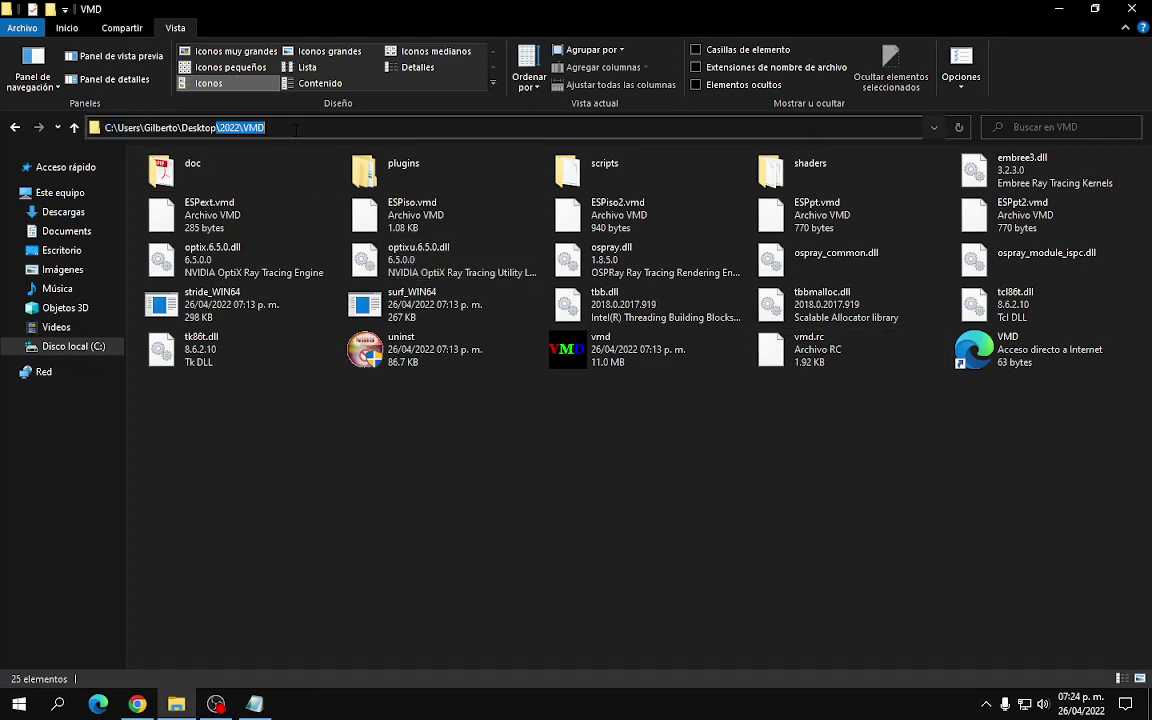
{"action": "left_click_drag", "start_coordinate": [296, 129], "coordinate": [100, 118]}
{"action": "left_click", "coordinate": [289, 457]}
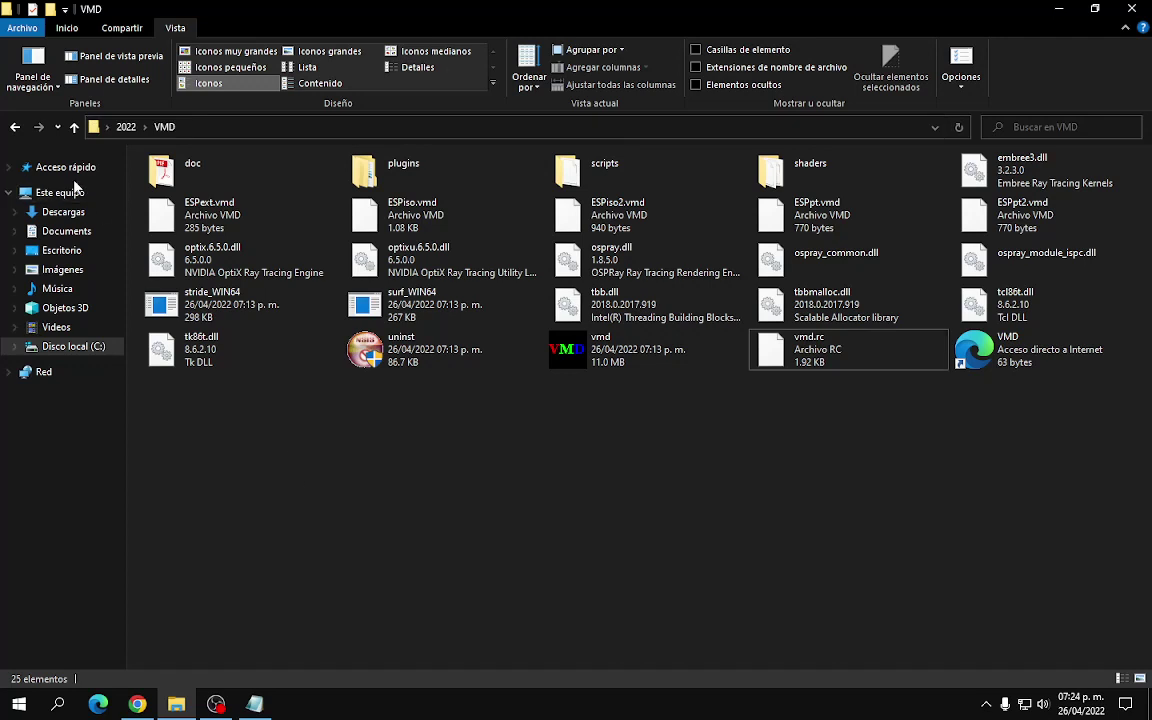
Step: Return to the 2022 folder, display it in the Iconos layout, and open Multiwfn_3.8_dev_bin_Win64
{"action": "left_click", "coordinate": [15, 127]}
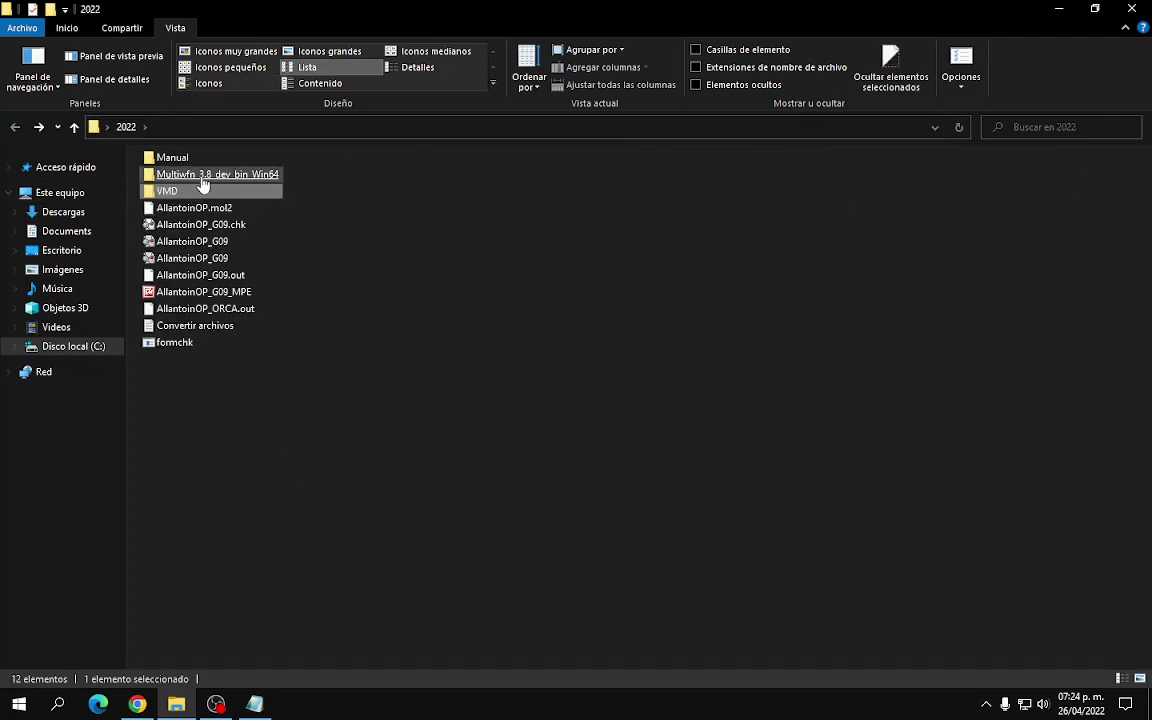
{"action": "left_click", "coordinate": [210, 83]}
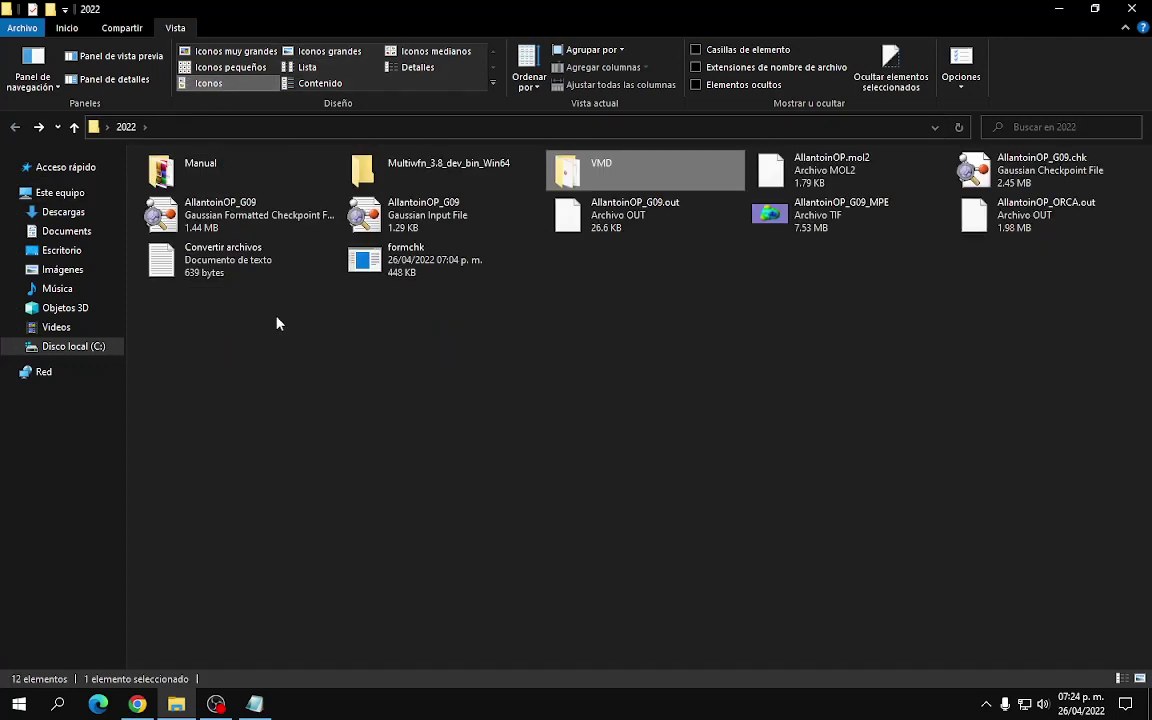
{"action": "double_click", "coordinate": [452, 176]}
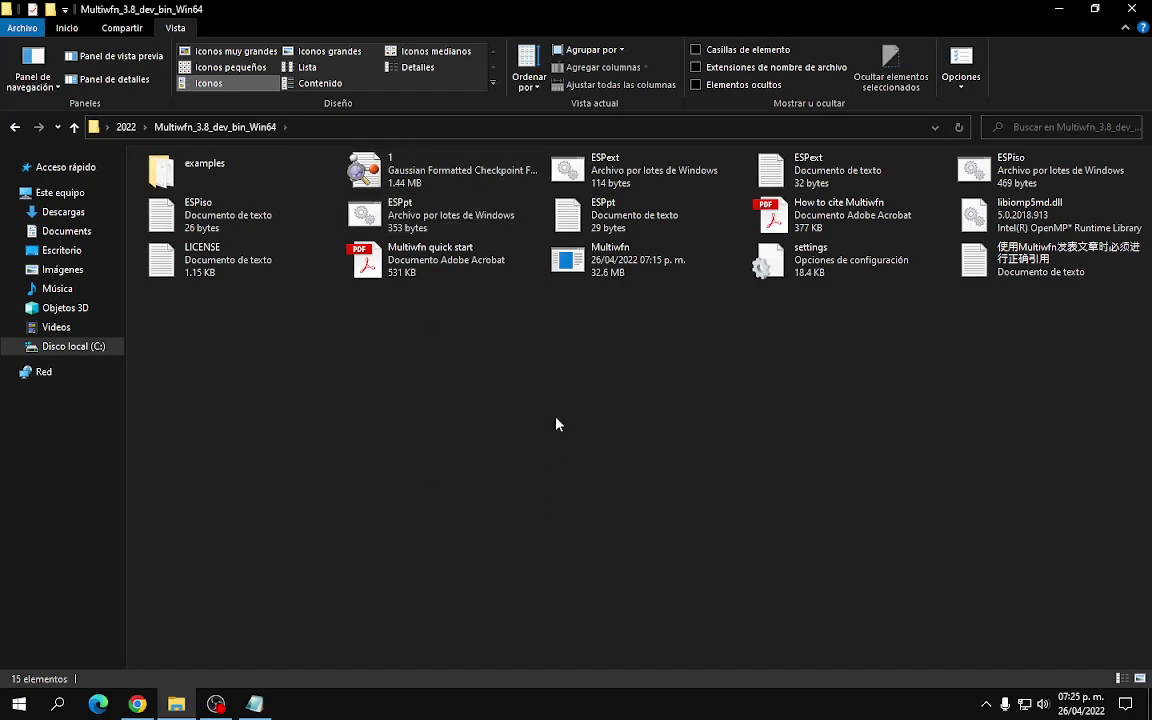
Step: Open ESPext.bat in Sublime Text, replace the destination path in line 5 with the copied Desktop\2022\VMD folder path, and save the file
{"action": "right_click", "coordinate": [606, 176]}
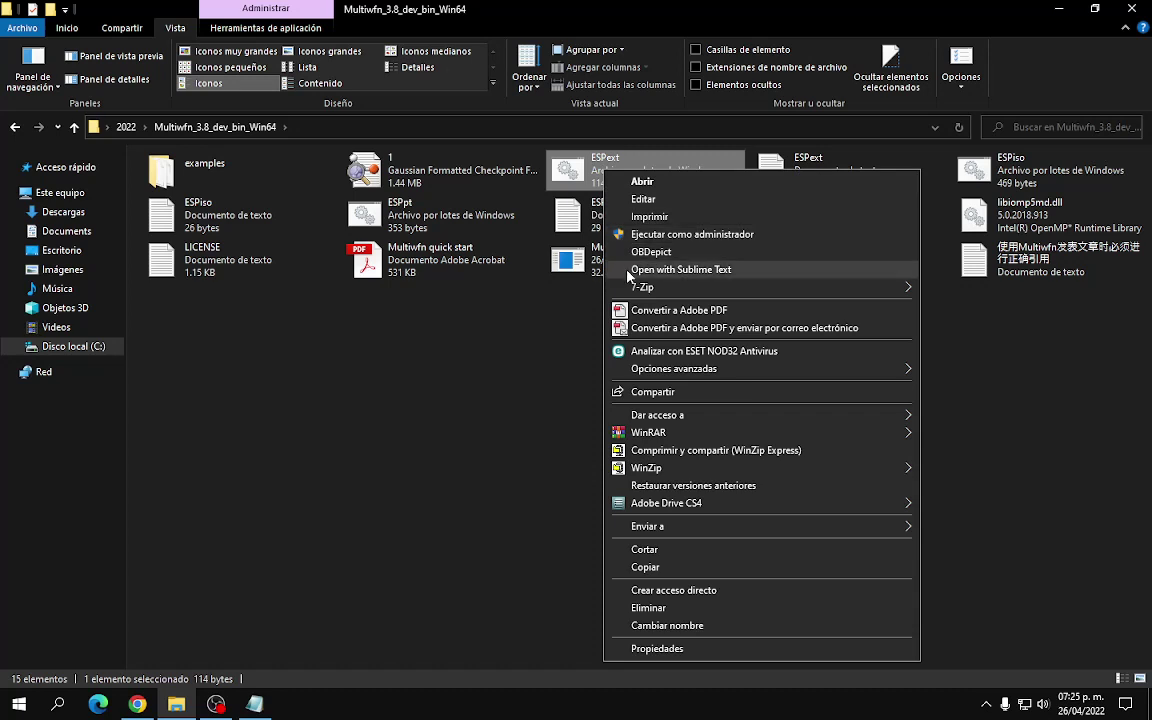
{"action": "left_click", "coordinate": [665, 269]}
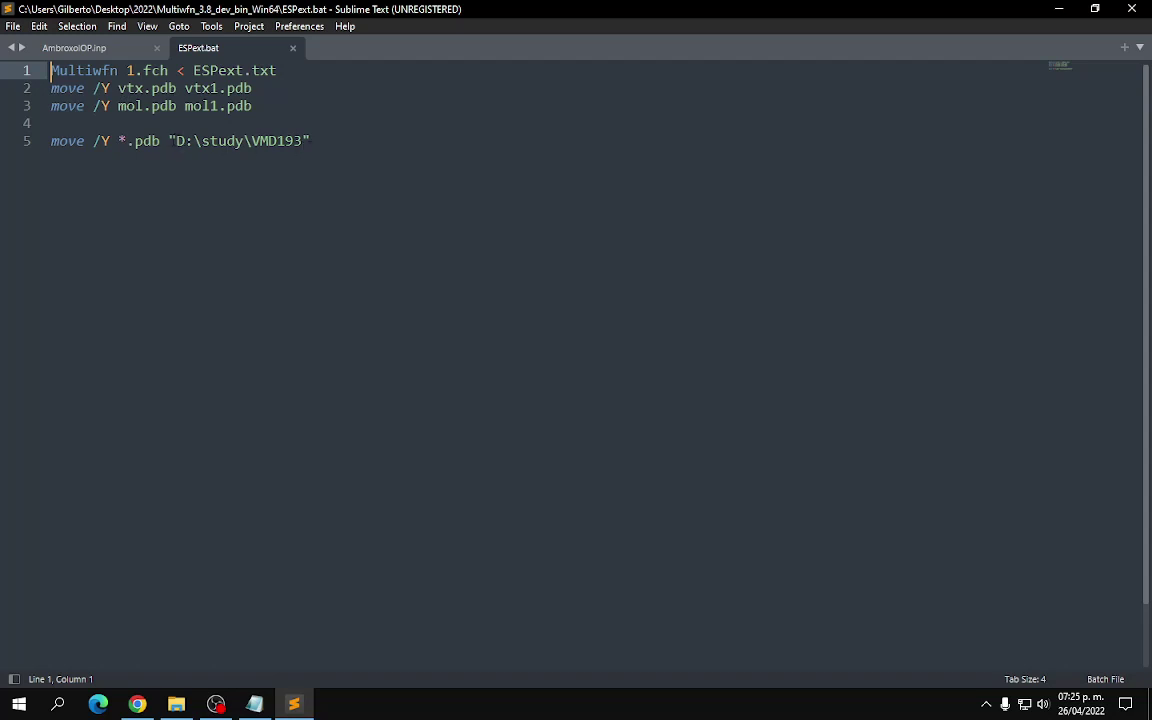
{"action": "left_click_drag", "start_coordinate": [169, 141], "coordinate": [311, 143]}
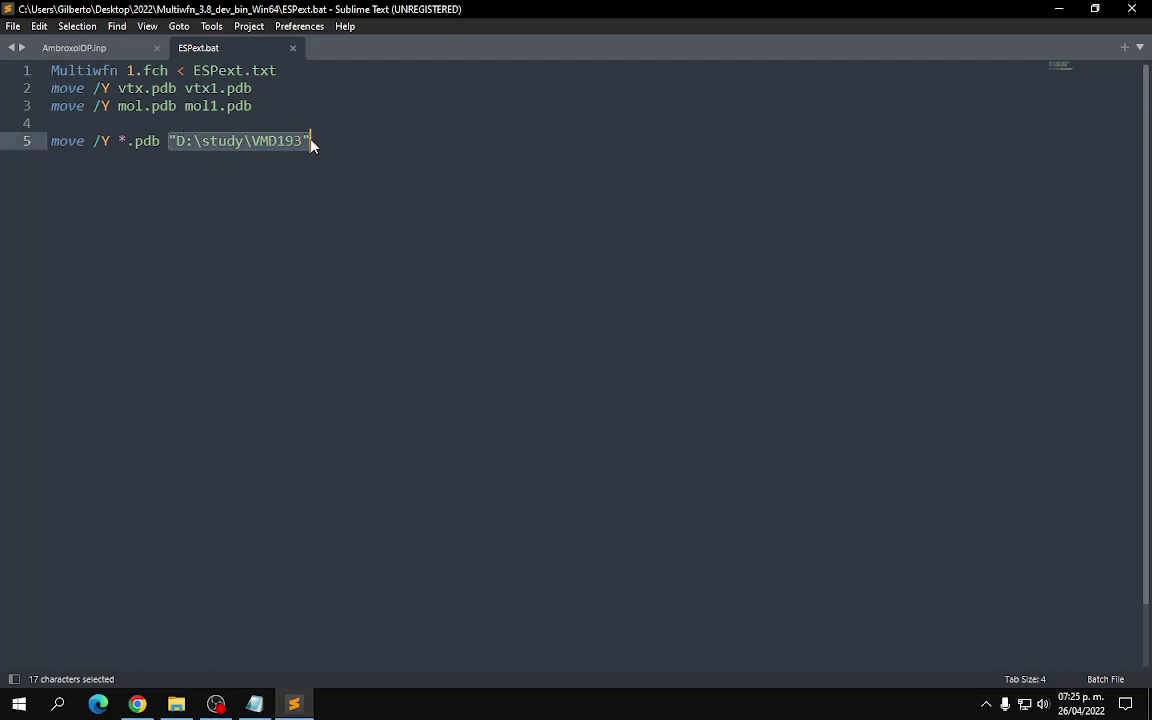
{"action": "key", "text": "ctrl+v"}
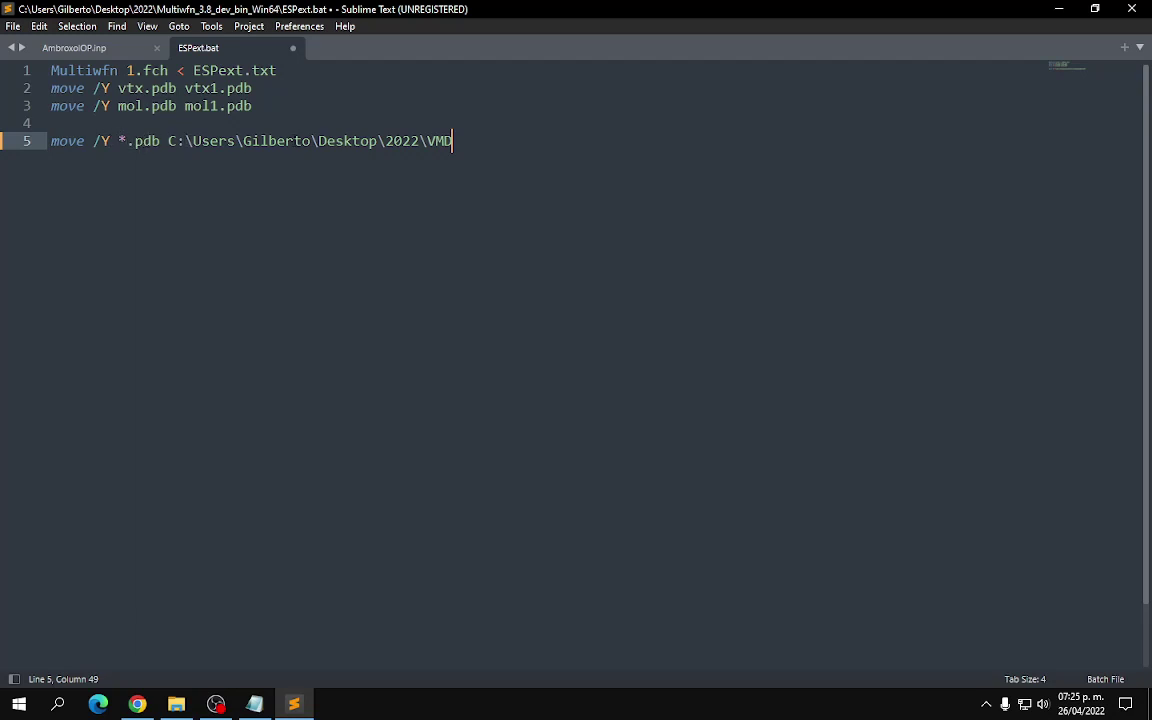
{"action": "left_click", "coordinate": [409, 140]}
{"action": "key", "text": "ctrl+s"}
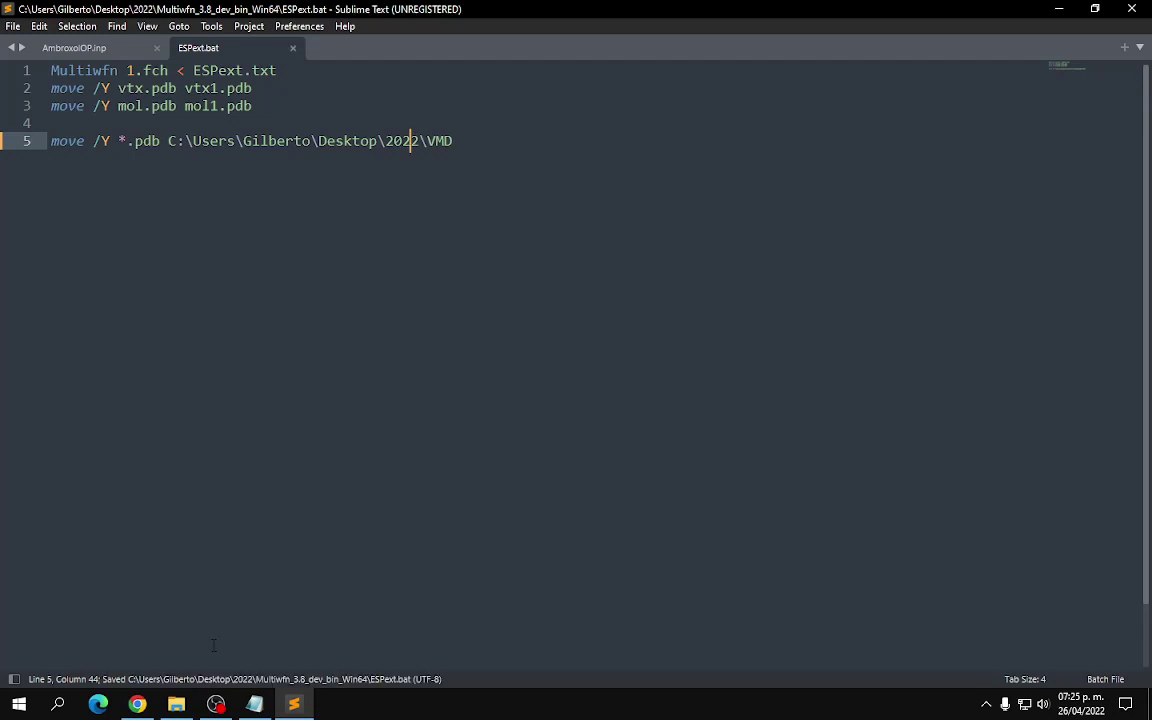
Step: Open ESPiso.bat from the Multiwfn folder in Sublime Text and comment out the 4.fch block, lines 10 to 12, with ::
{"action": "left_click", "coordinate": [176, 704]}
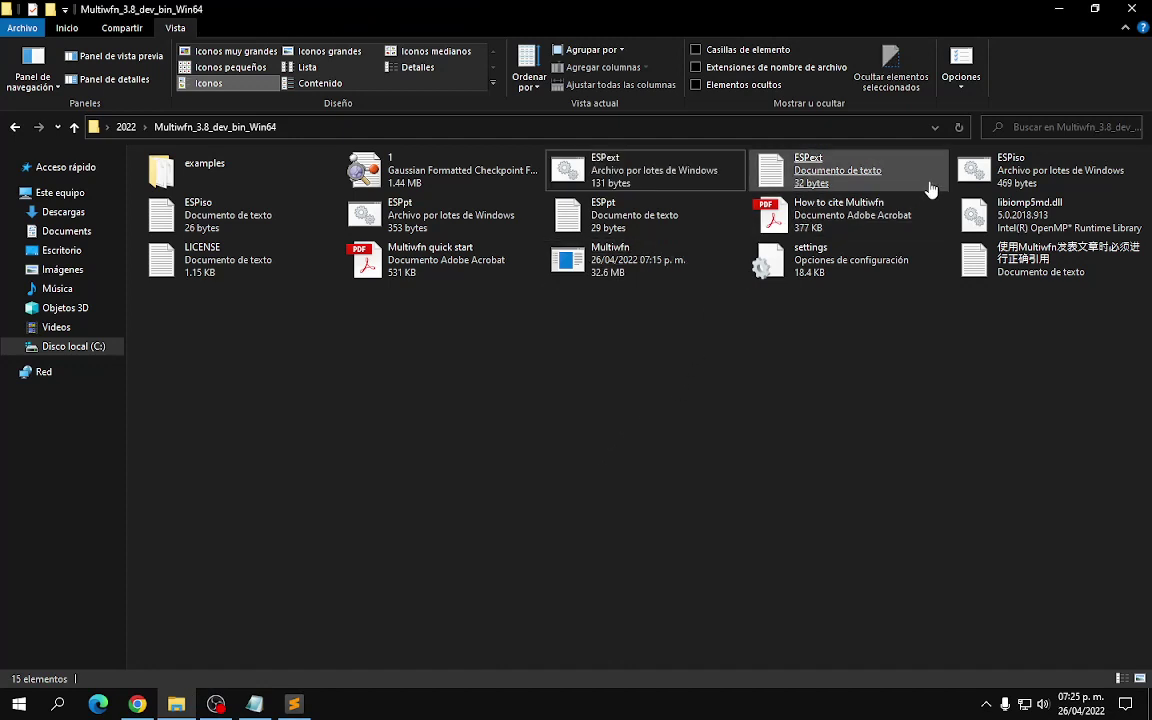
{"action": "right_click", "coordinate": [989, 172]}
{"action": "left_click", "coordinate": [912, 268]}
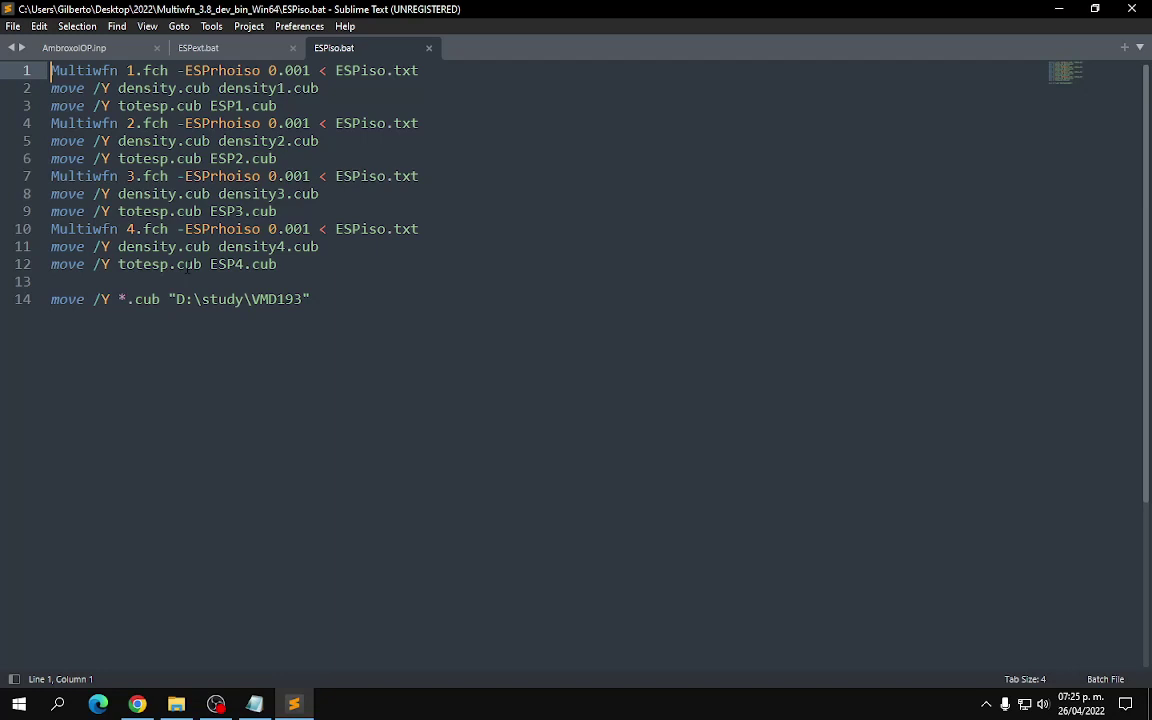
{"action": "left_click", "coordinate": [52, 264]}
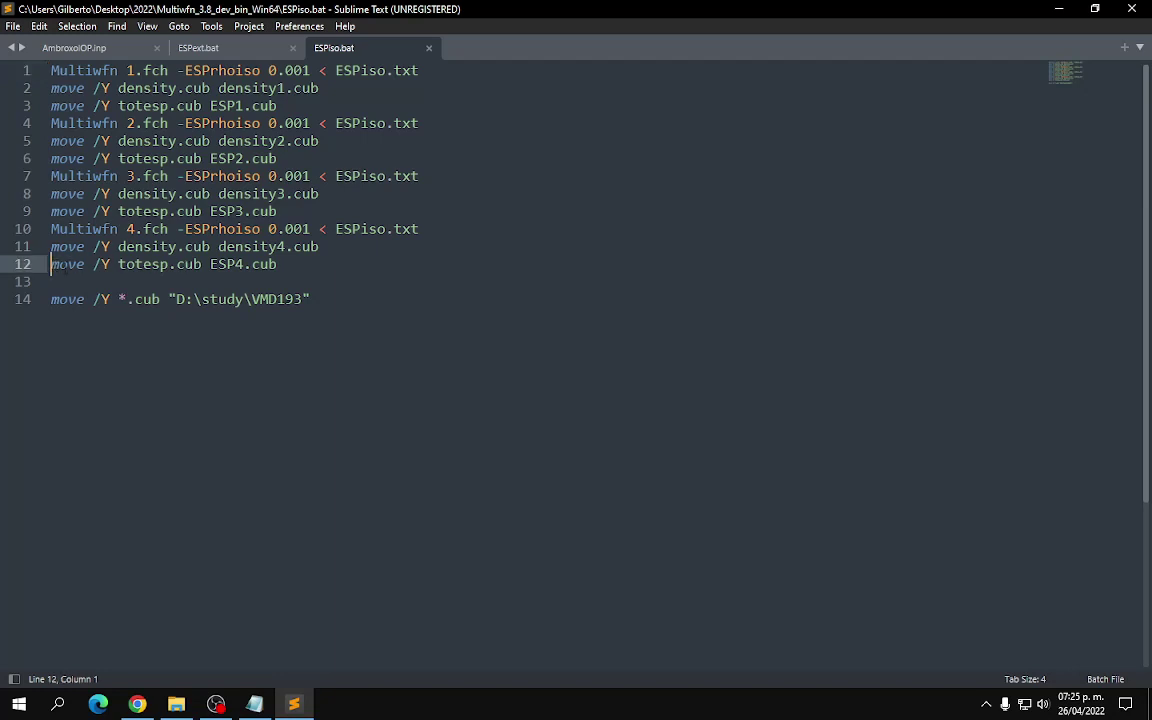
{"action": "mouse_move", "coordinate": [55, 265]}
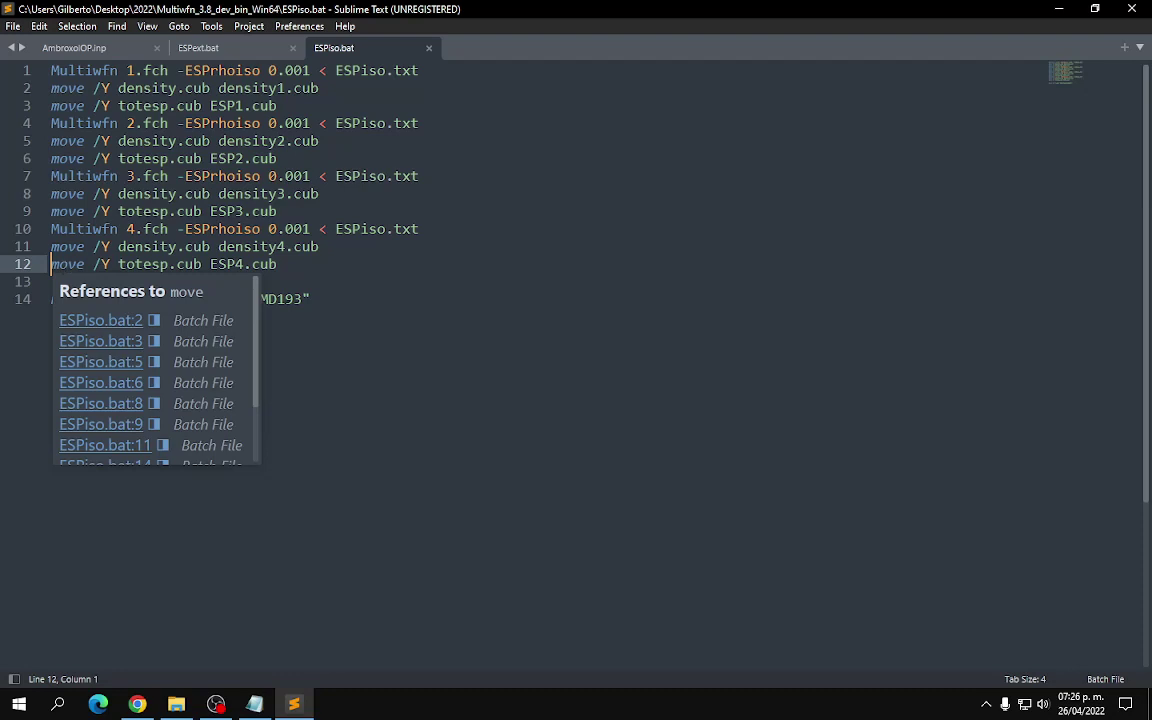
{"action": "type", "text": "::"}
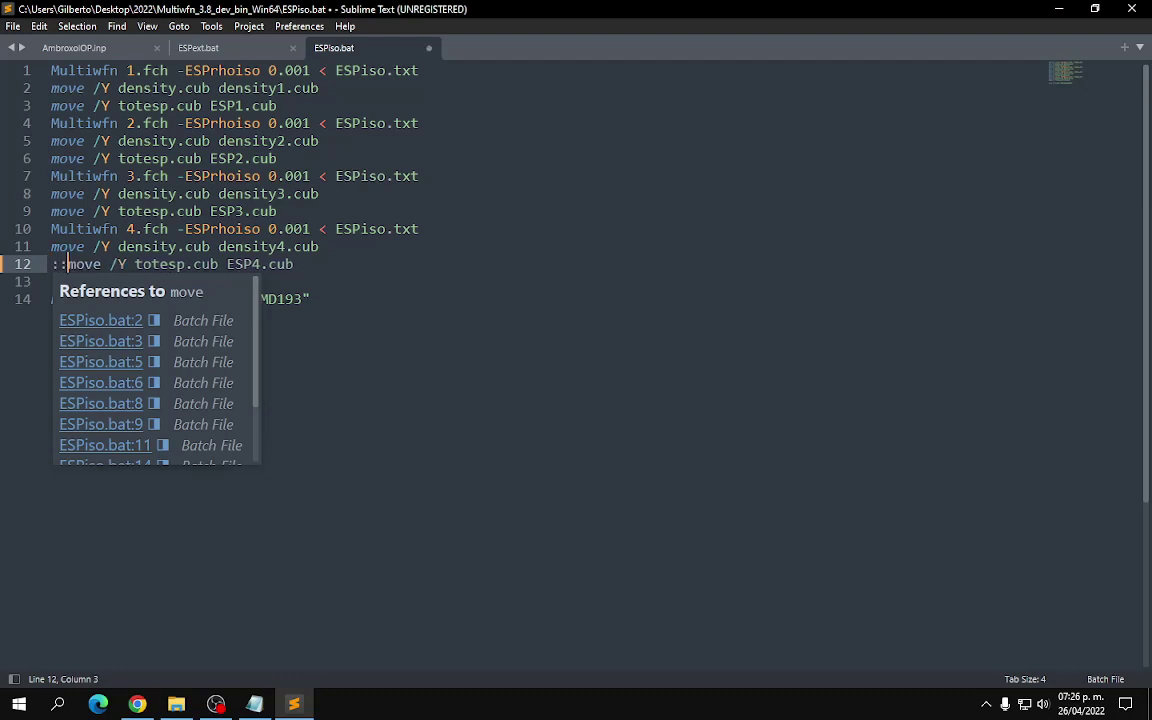
{"action": "left_click", "coordinate": [52, 246]}
{"action": "type", "text": "::"}
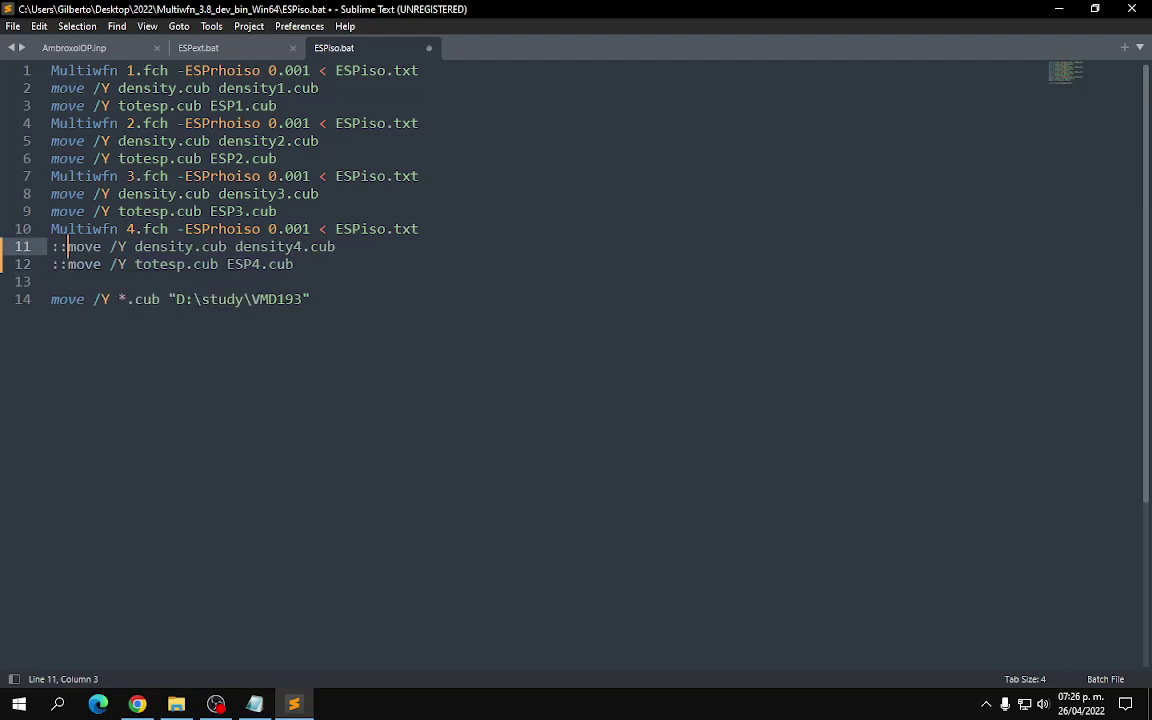
{"action": "key", "text": "Up"}
{"action": "key", "text": "Home"}
{"action": "type", "text": ":"}
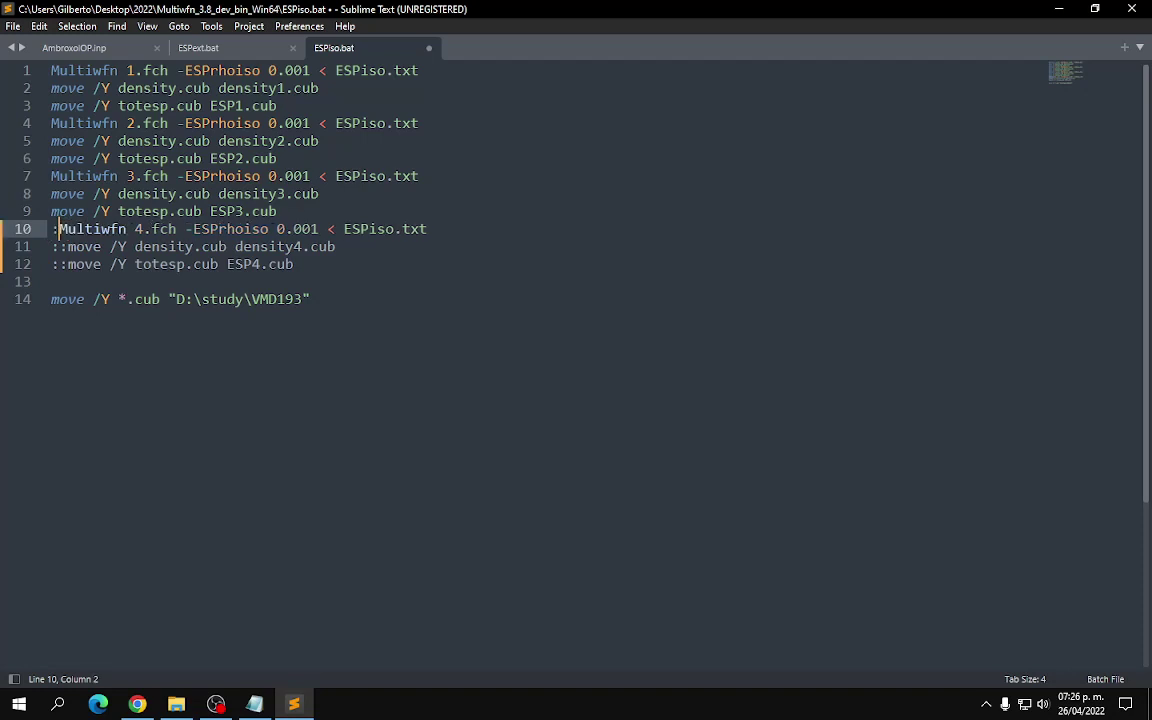
{"action": "type", "text": ":"}
Step: Comment out the 3.fch block of ESPiso.bat, lines 7 to 9, by prefixing each line with ::
{"action": "key", "text": "Up"}
{"action": "key", "text": "Home"}
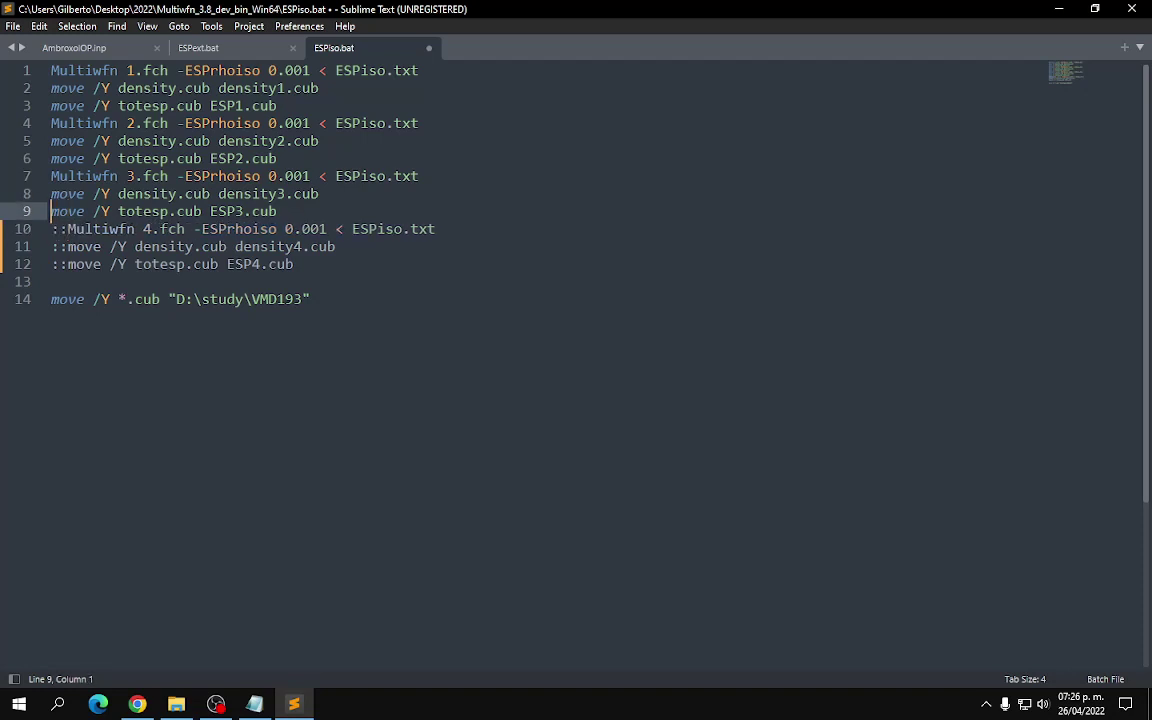
{"action": "type", "text": "::"}
{"action": "key", "text": "Up"}
{"action": "key", "text": "Home"}
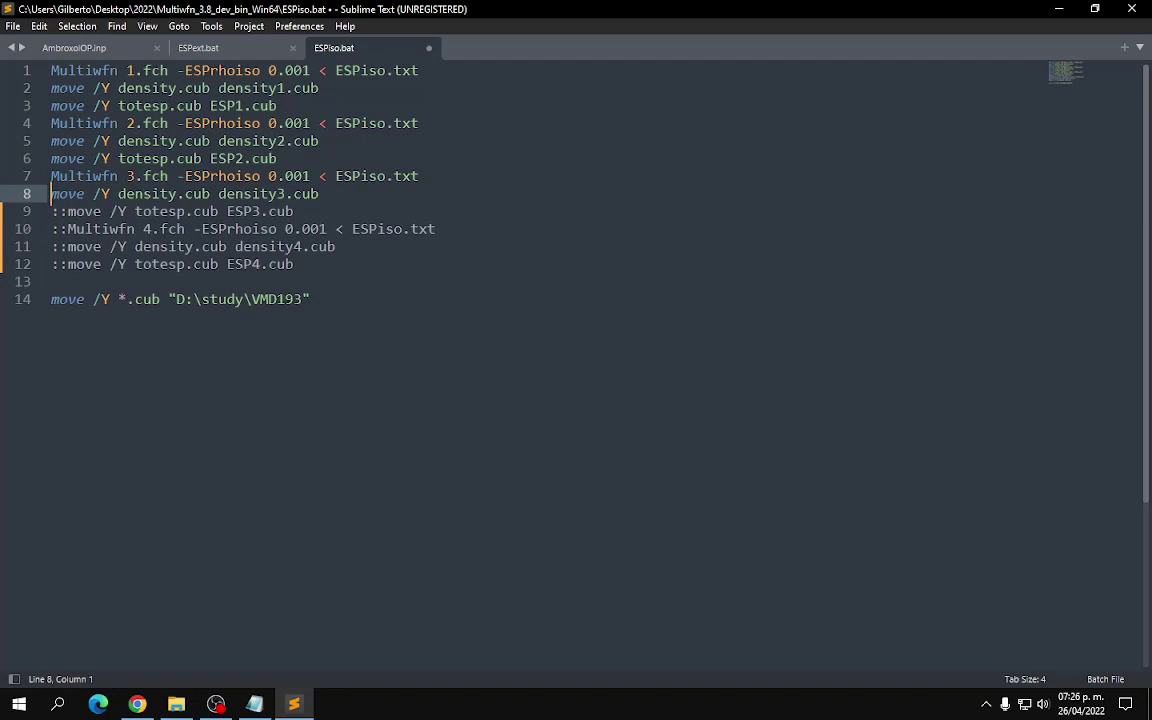
{"action": "type", "text": "::"}
{"action": "key", "text": "Up"}
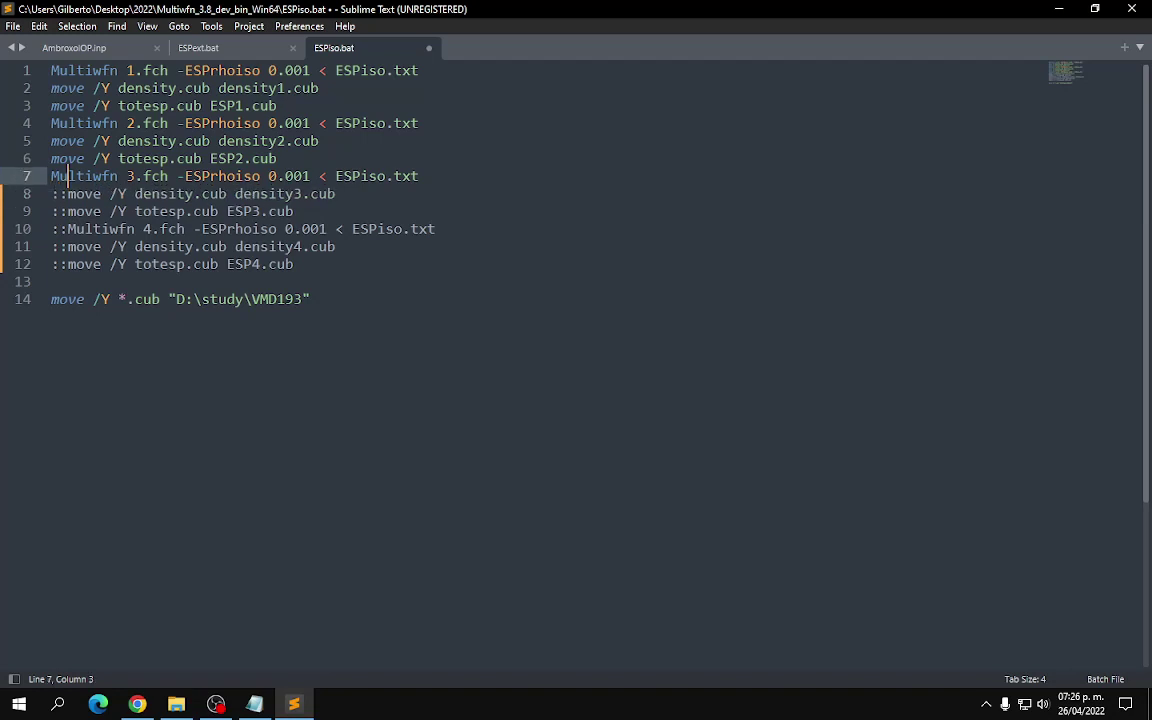
{"action": "key", "text": "Home"}
{"action": "type", "text": "::"}
Step: Comment out the 2.fch block of ESPiso.bat with ::, starting with the ESP2.cub move line
{"action": "key", "text": "Up"}
{"action": "key", "text": "Home"}
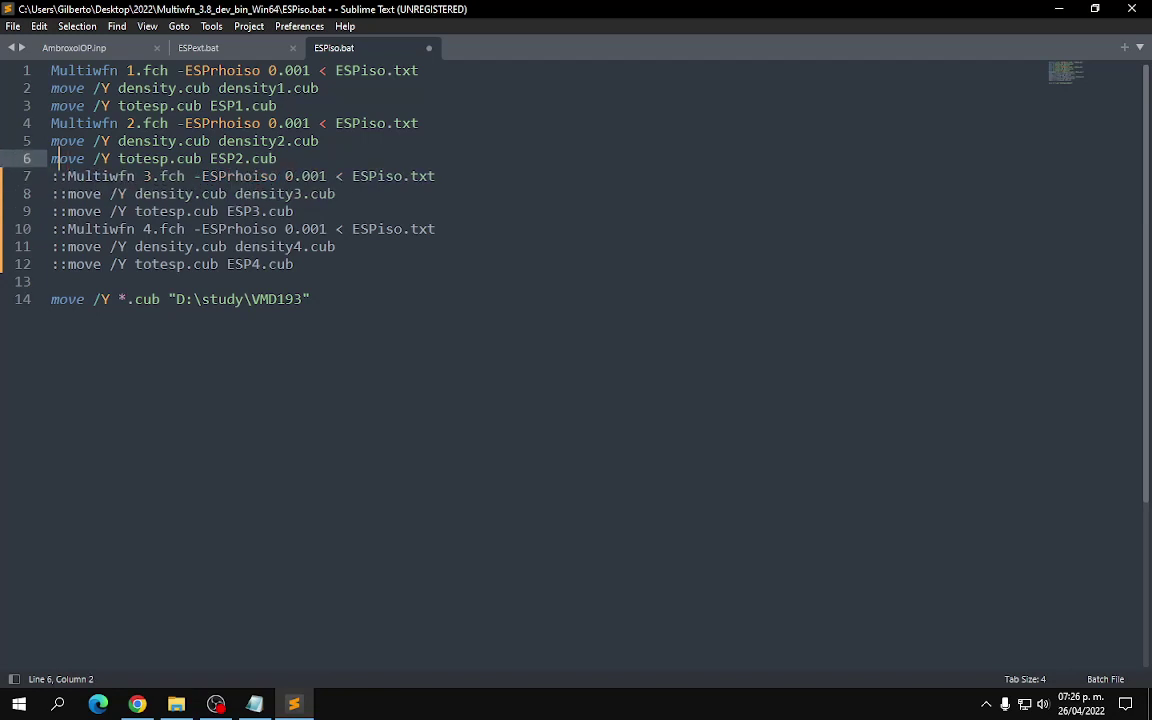
{"action": "type", "text": "::"}
{"action": "key", "text": "Up"}
{"action": "key", "text": "Home"}
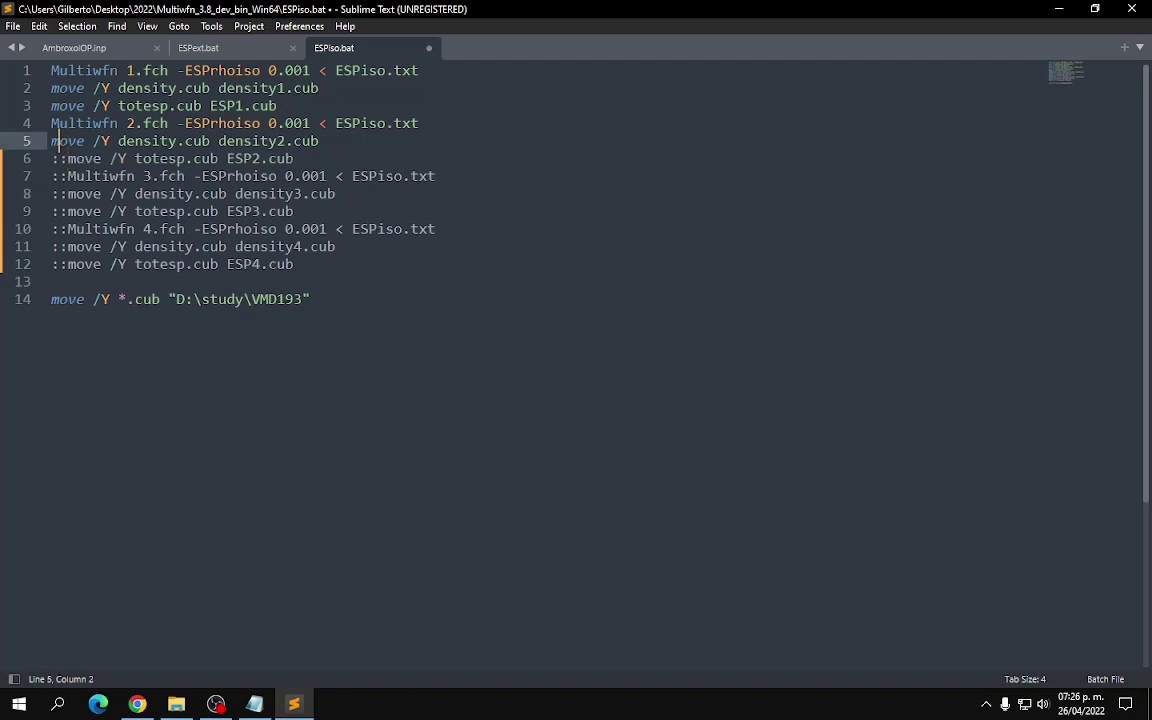
Step: Comment out lines 5 and 4 of ESPiso.bat, the density2.cub move and the 2.fch Multiwfn call, with a :: prefix
{"action": "type", "text": "::"}
{"action": "key", "text": "Up"}
{"action": "key", "text": "Home"}
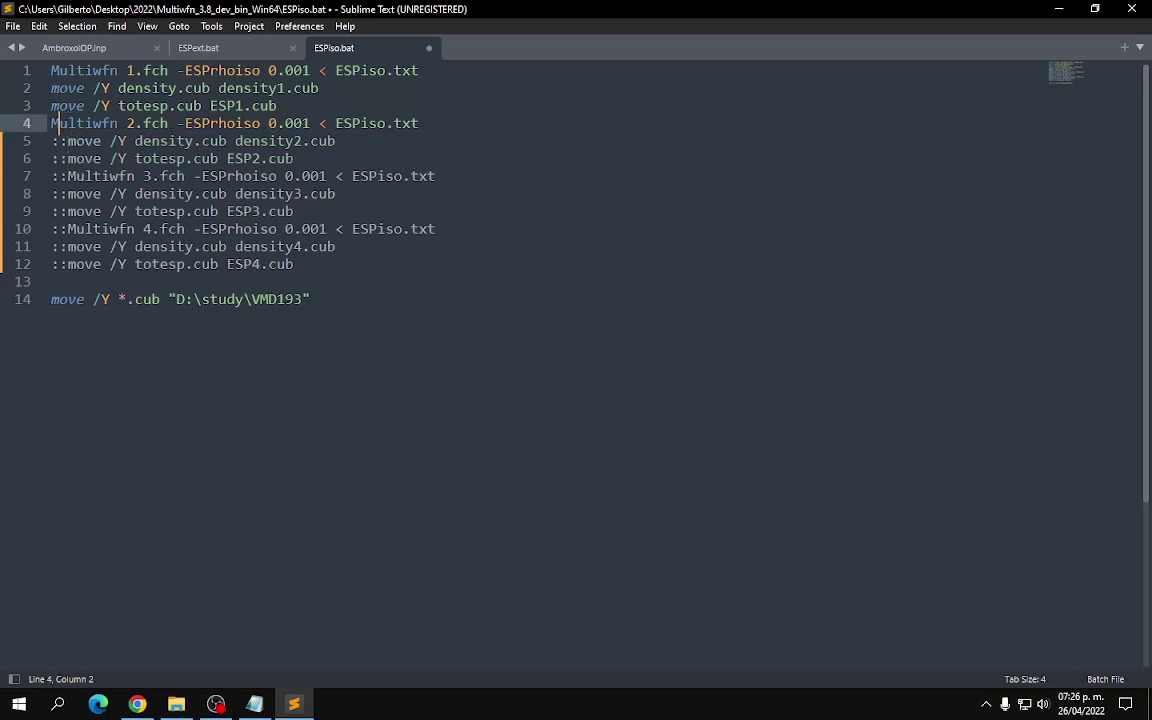
{"action": "type", "text": "::"}
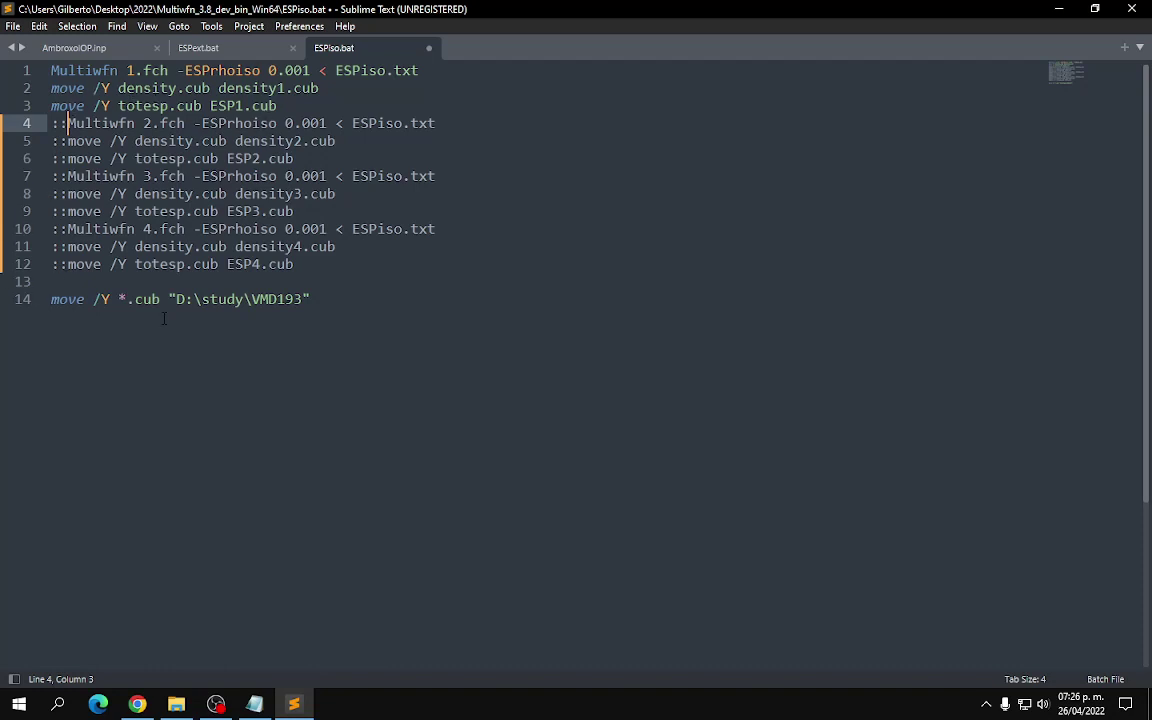
Step: Replace the .cub move destination in ESPiso.bat with the unquoted path of the user's Desktop\2022\VMD folder and save the file
{"action": "left_click_drag", "start_coordinate": [169, 298], "coordinate": [311, 299]}
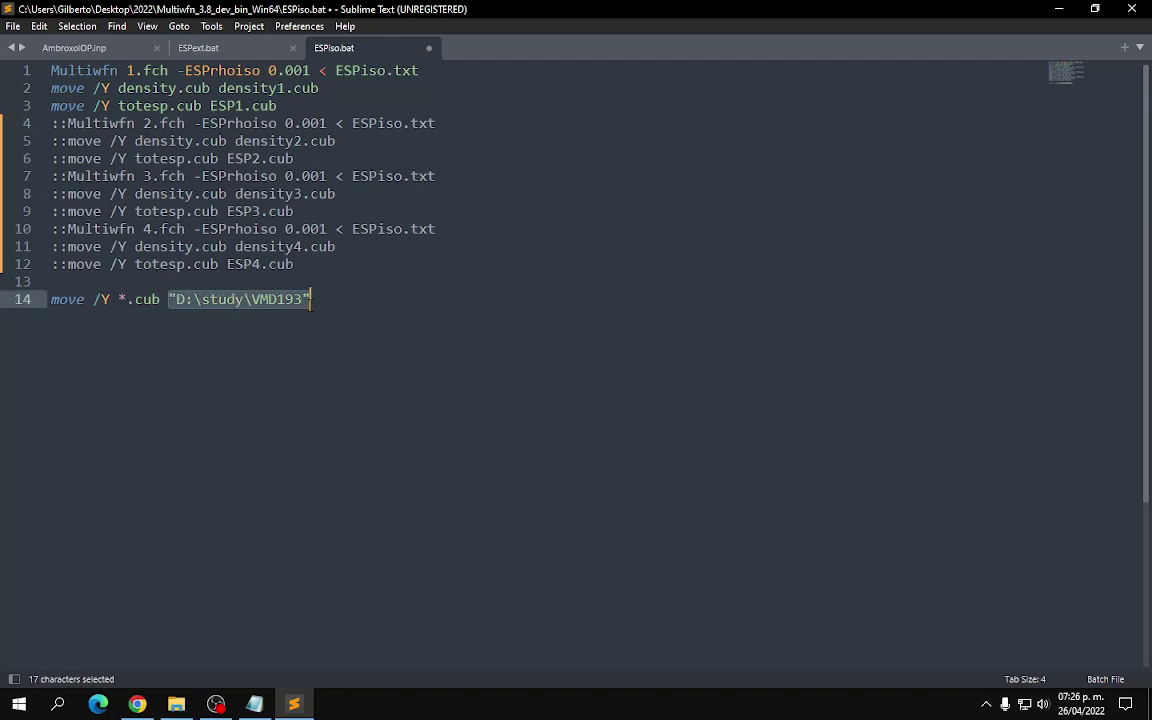
{"action": "type", "text": "C:\\Users\\Gilberto\\Desktop\\2022\\VMD"}
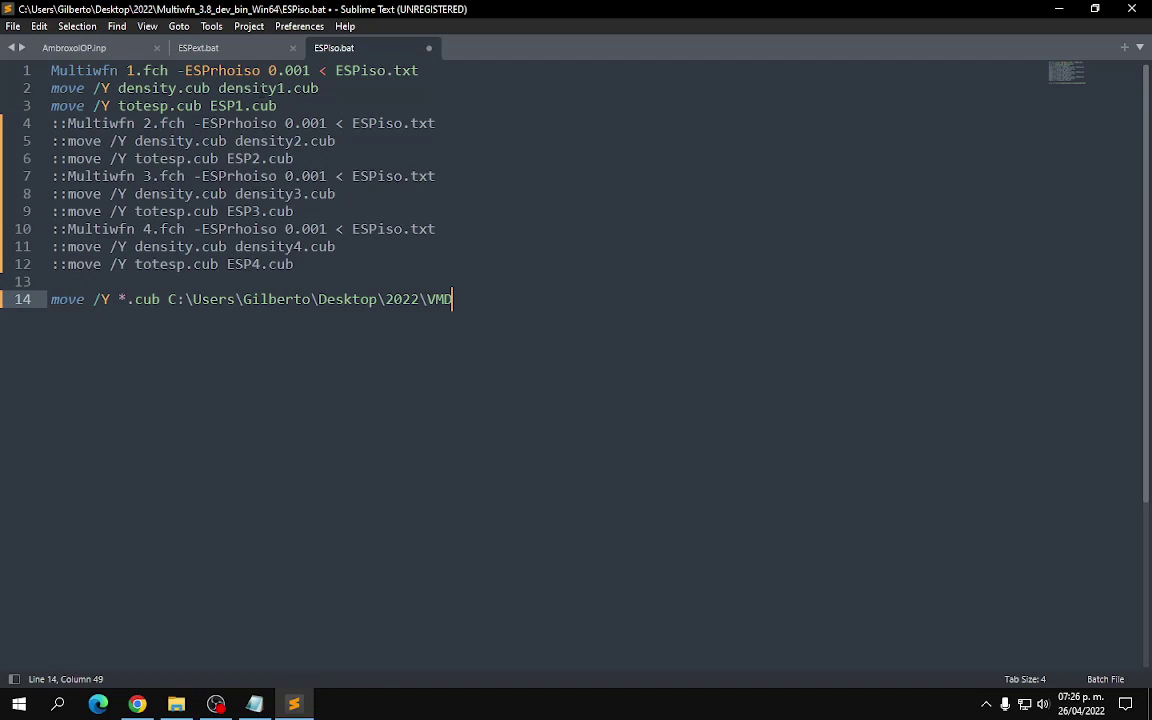
{"action": "key", "text": "ctrl+s"}
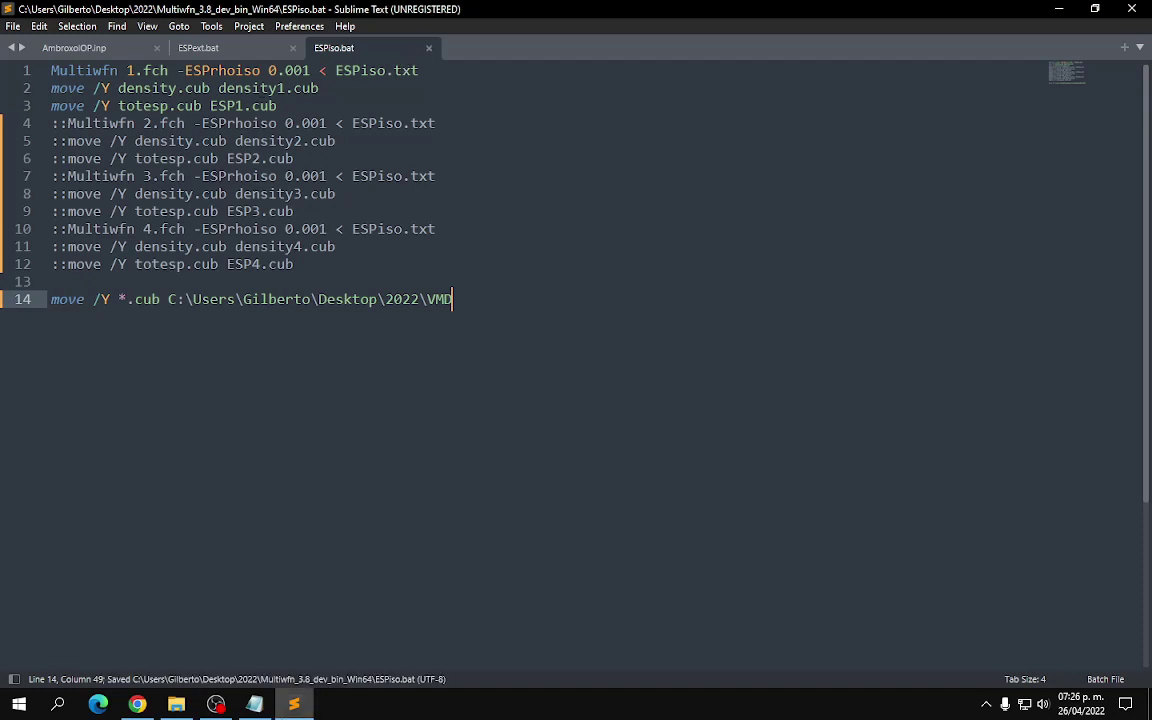
Step: Open ESPpt.bat from the Multiwfn folder for editing and comment out its 4.fch block, lines 10 to 12, with ::
{"action": "key", "text": "alt+Tab"}
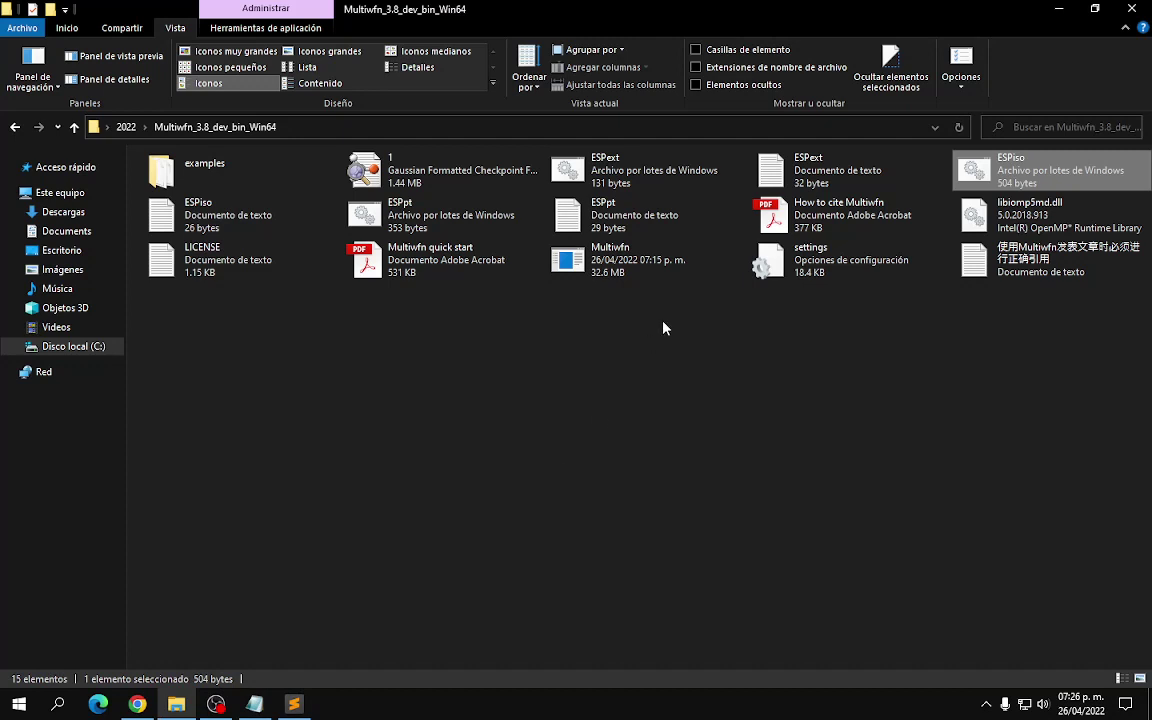
{"action": "right_click", "coordinate": [418, 199]}
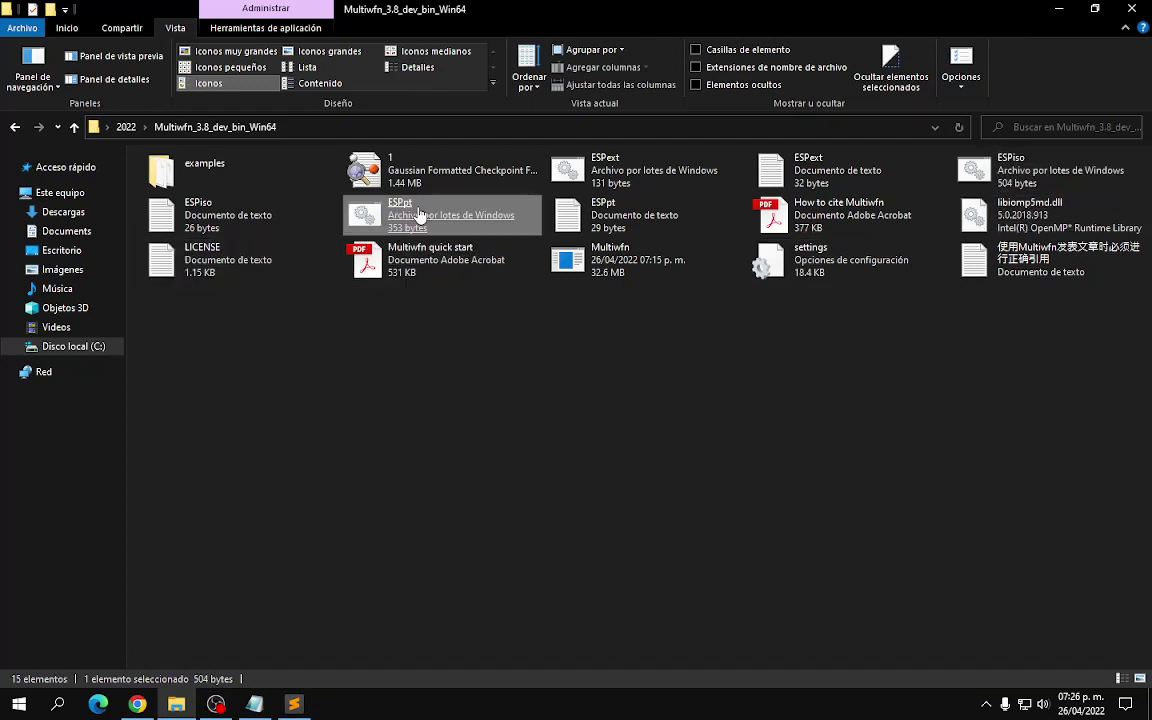
{"action": "left_click", "coordinate": [480, 296]}
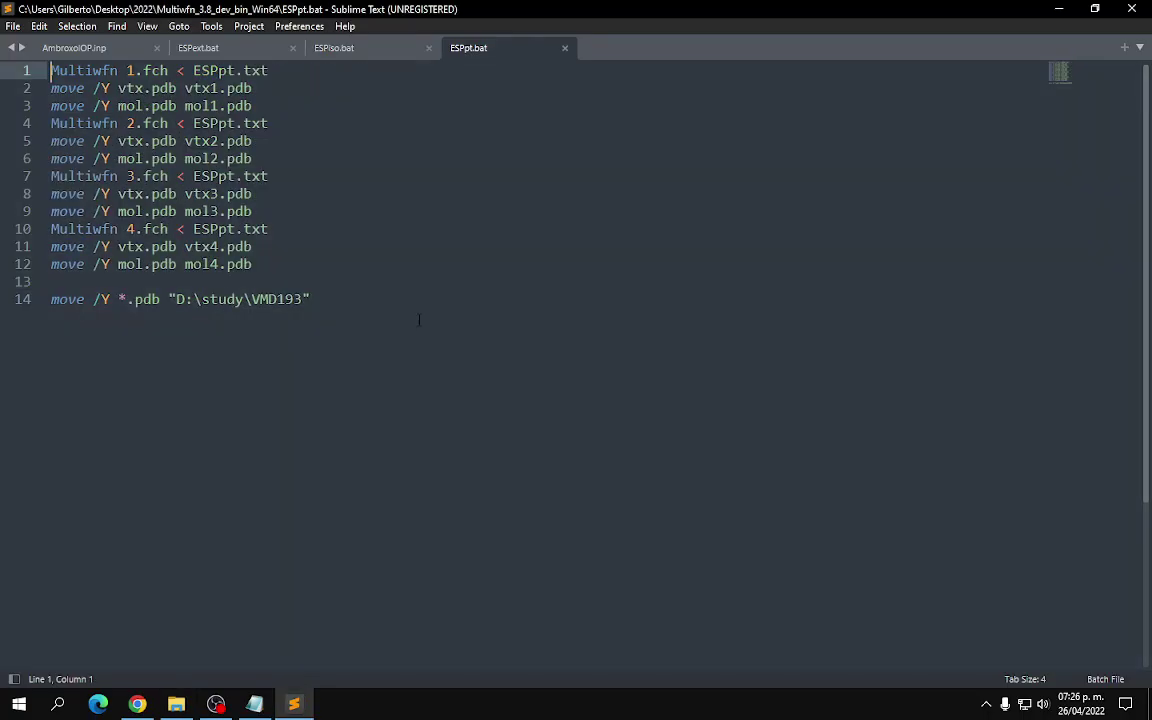
{"action": "left_click", "coordinate": [52, 264]}
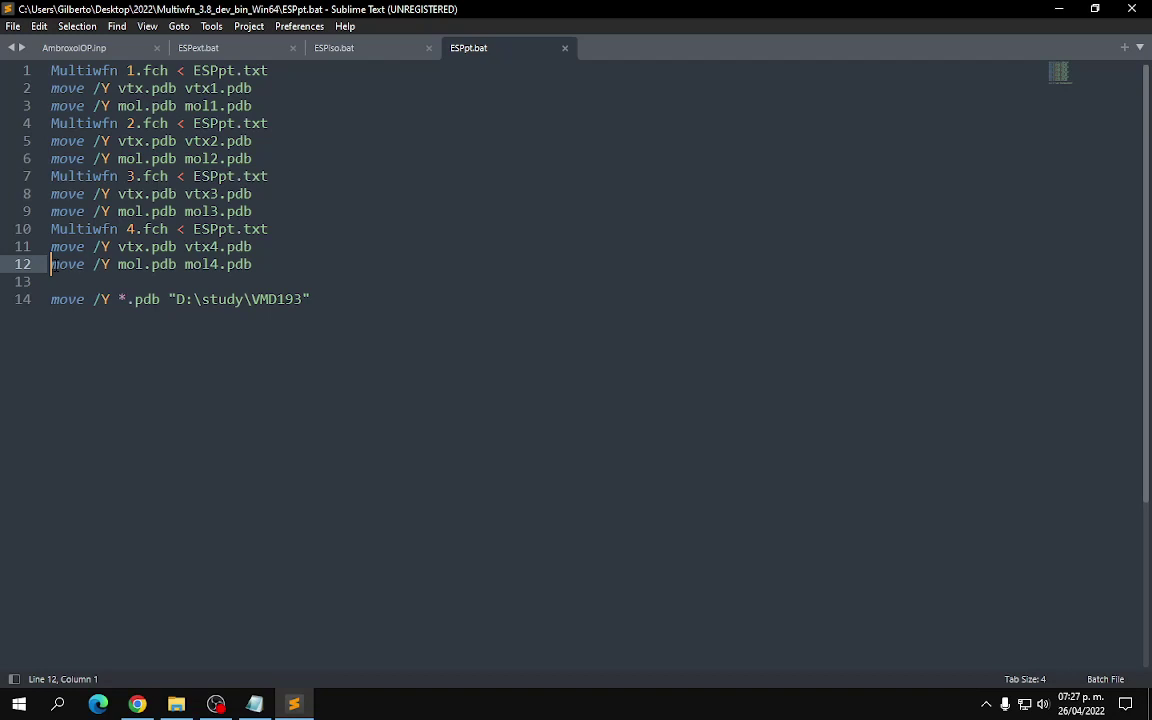
{"action": "type", "text": "::"}
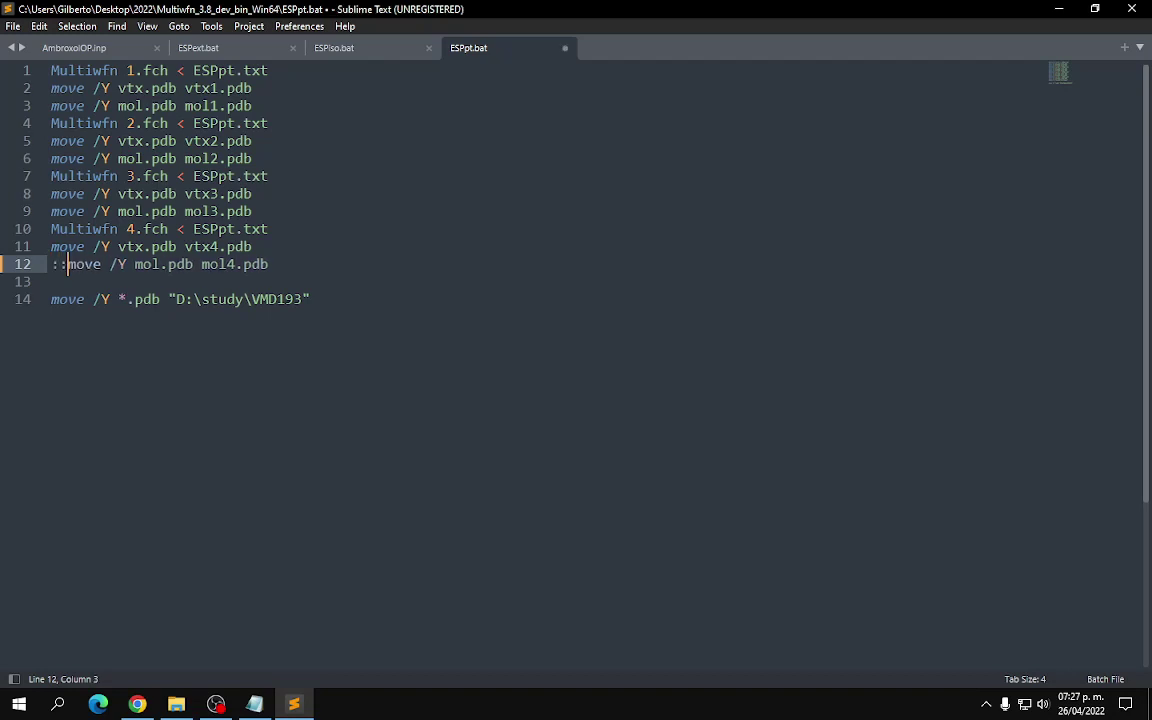
{"action": "left_click", "coordinate": [52, 246]}
{"action": "type", "text": "::"}
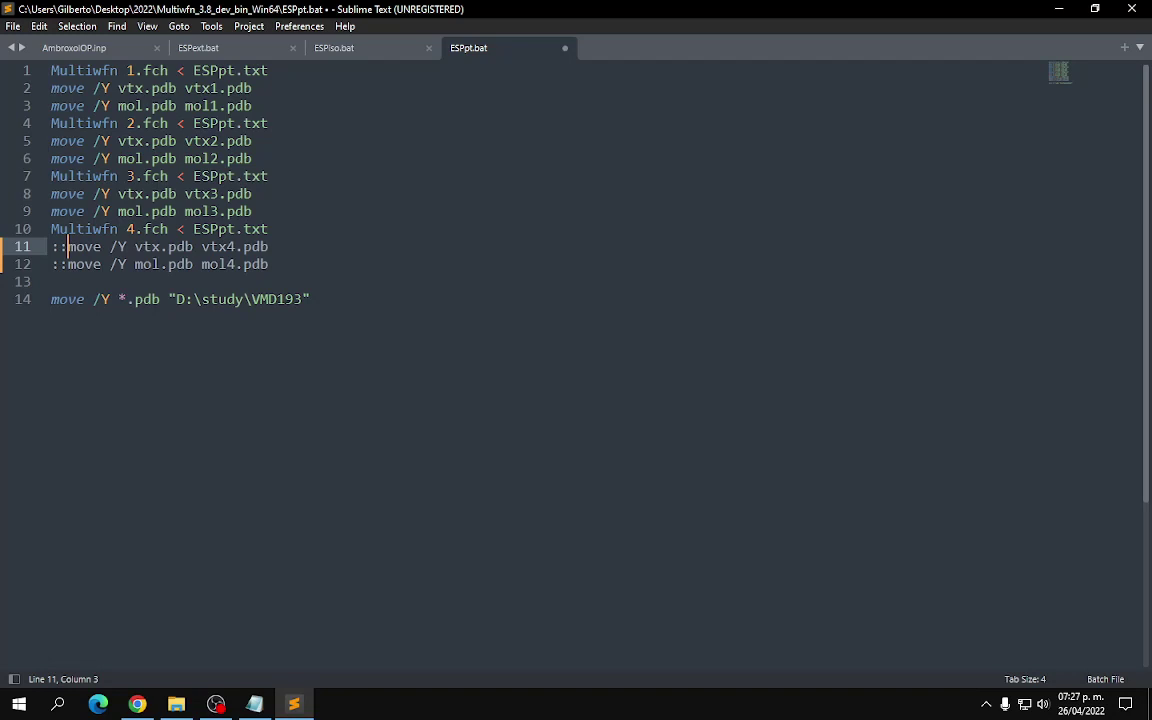
{"action": "key", "text": "Up"}
{"action": "key", "text": "Left"}
{"action": "key", "text": "Left"}
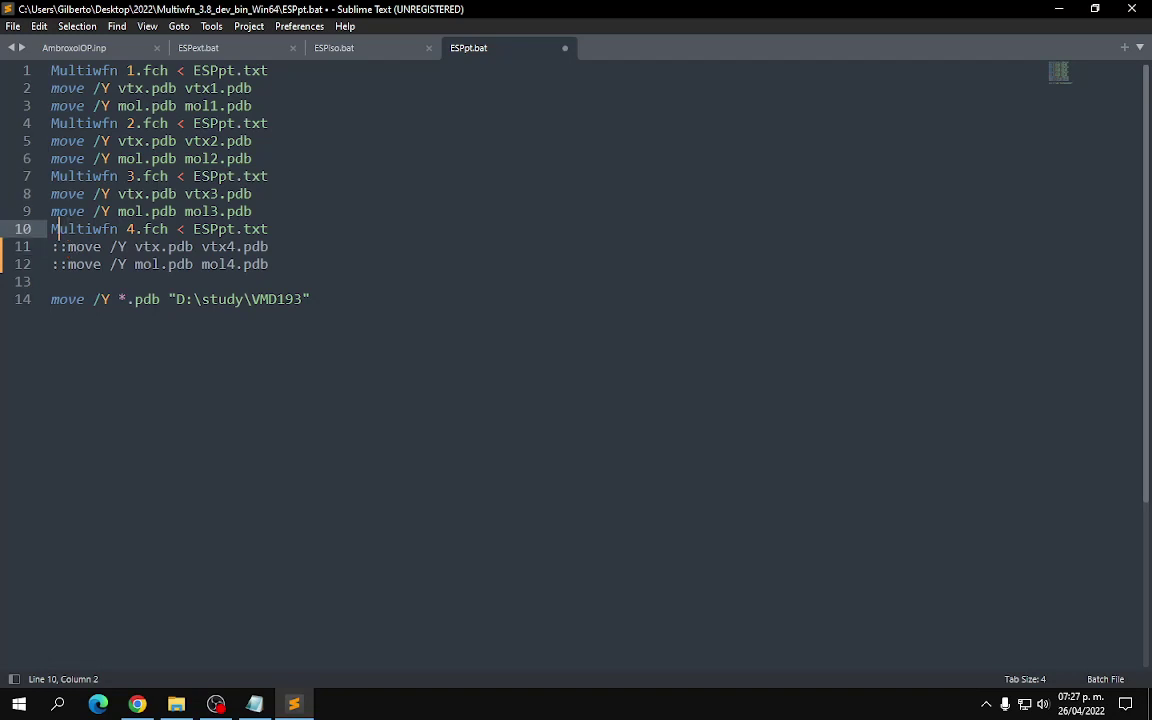
{"action": "type", "text": "::"}
Step: Comment out the 3.fch block of ESPpt.bat, lines 7 to 9, by prefixing each line with ::
{"action": "key", "text": "Up"}
{"action": "key", "text": "Left"}
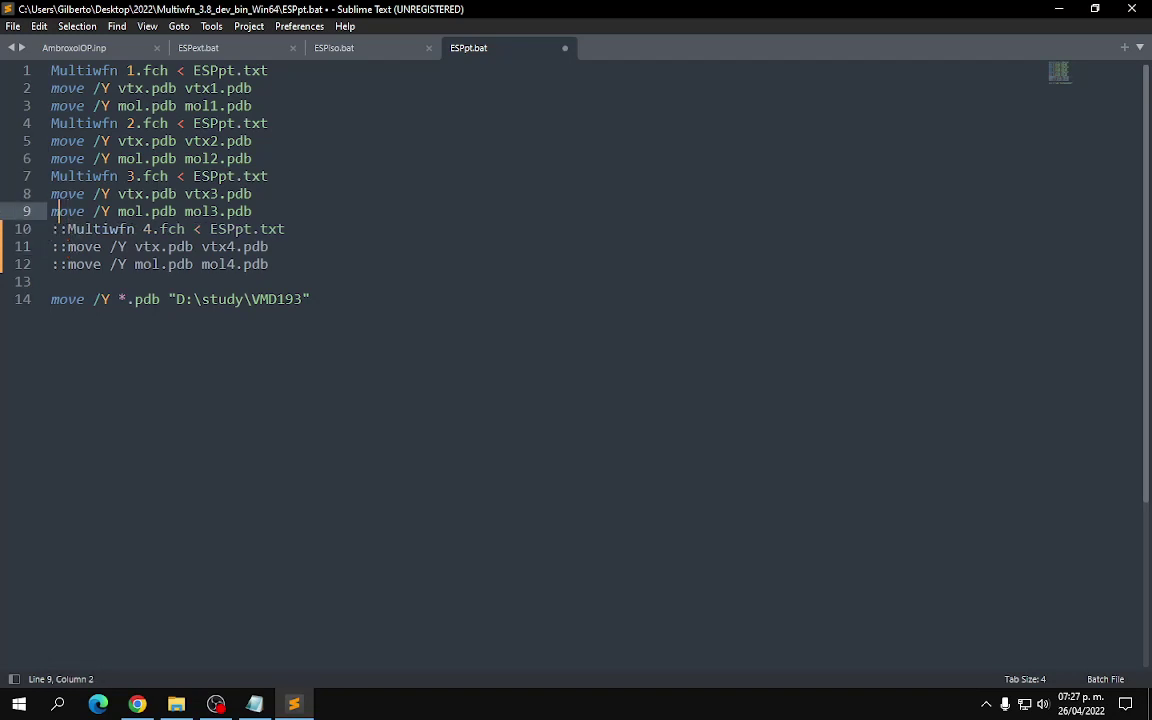
{"action": "key", "text": "Left"}
{"action": "type", "text": "::"}
{"action": "key", "text": "Up"}
{"action": "key", "text": "Left"}
{"action": "key", "text": "Left"}
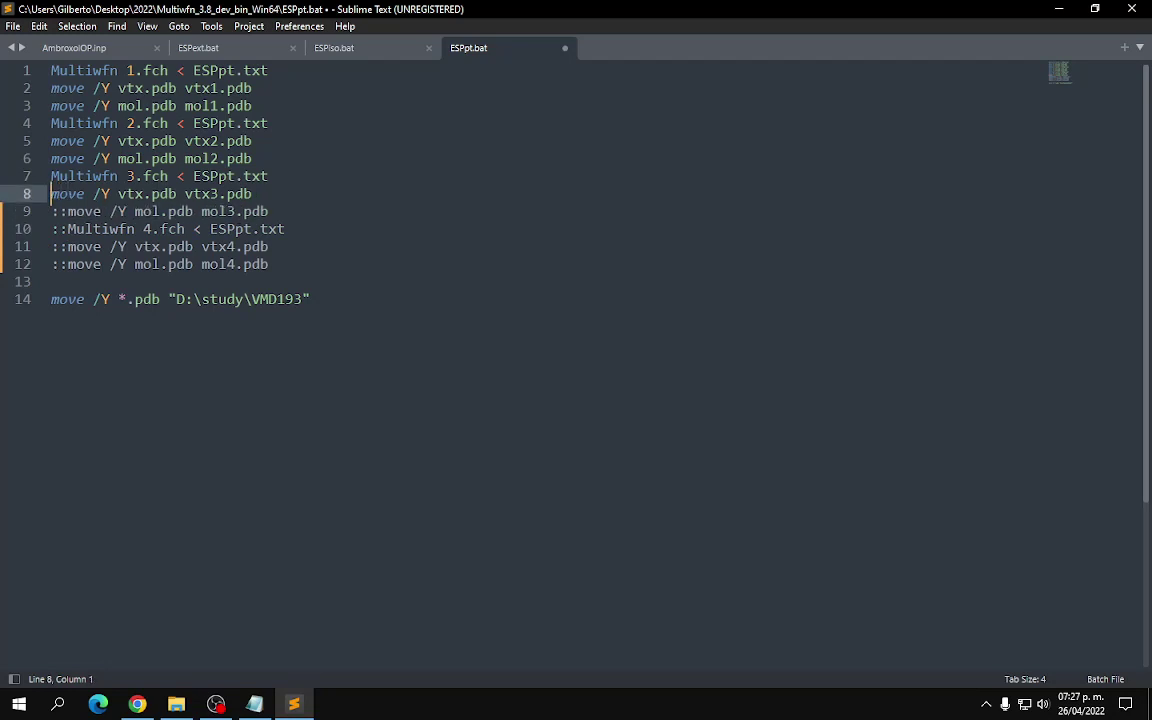
{"action": "type", "text": "::"}
{"action": "key", "text": "Up"}
{"action": "key", "text": "Left"}
{"action": "key", "text": "Left"}
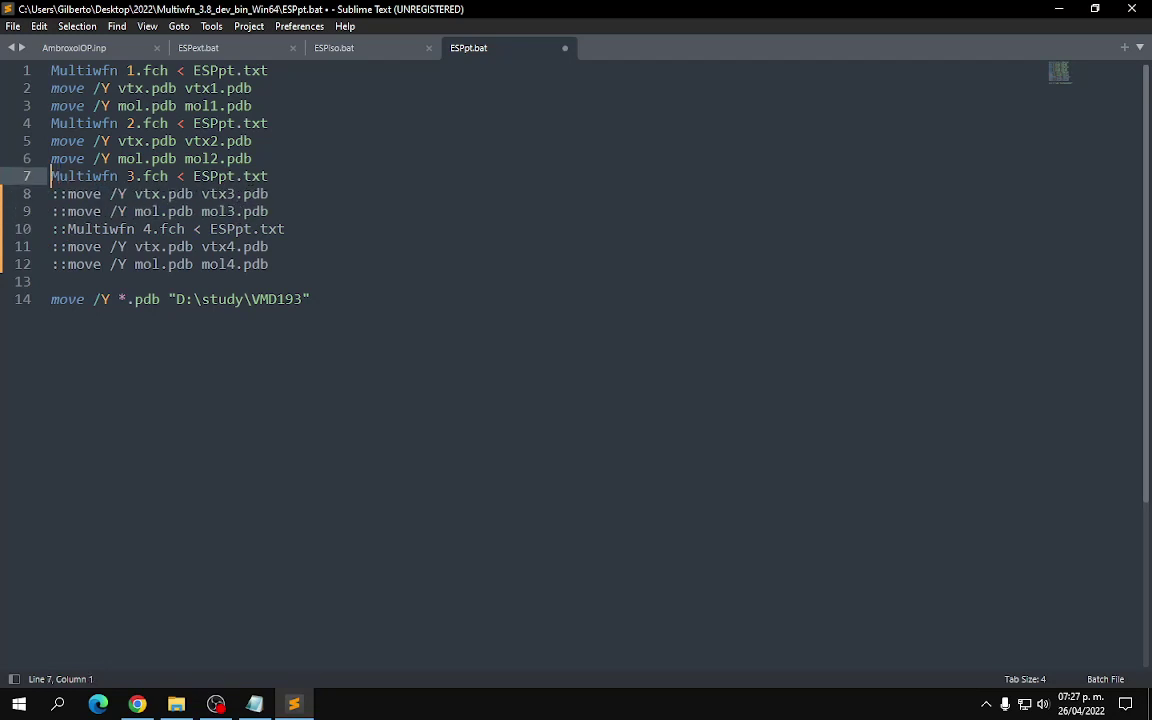
{"action": "type", "text": "::"}
Step: Comment out the 2.fch block of ESPpt.bat, lines 4 to 6, by prefixing each line with ::
{"action": "key", "text": "Up"}
{"action": "key", "text": "Left"}
{"action": "key", "text": "Left"}
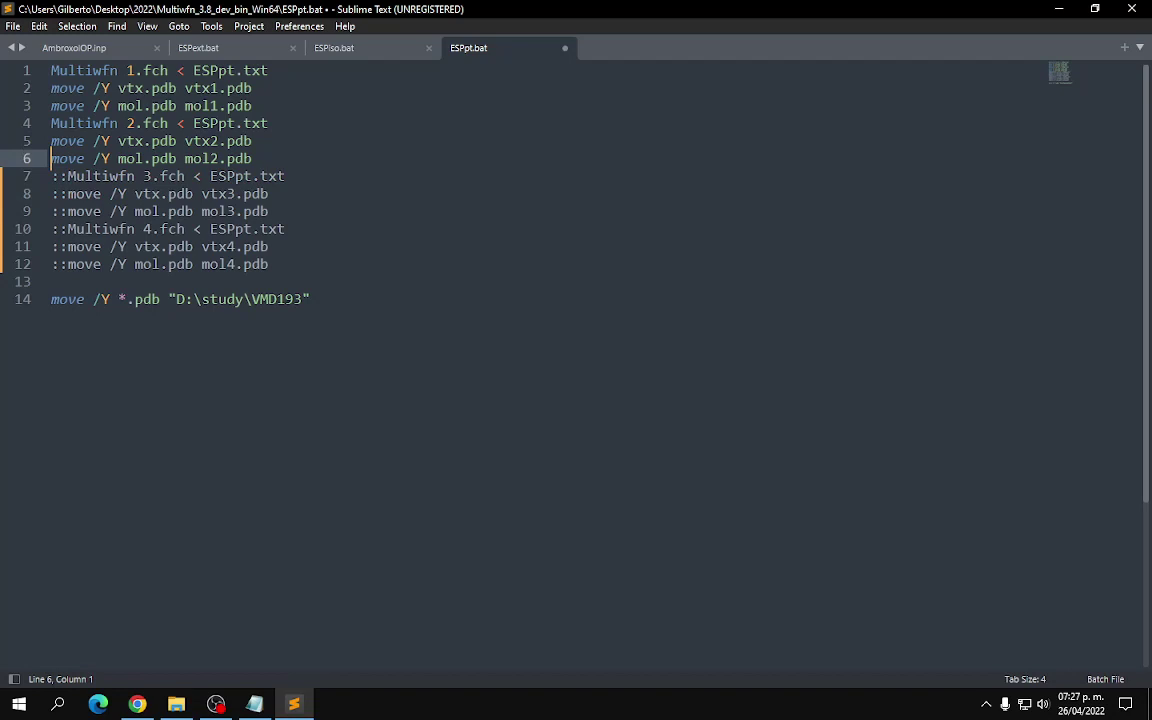
{"action": "type", "text": "::"}
{"action": "key", "text": "Up"}
{"action": "key", "text": "Left"}
{"action": "key", "text": "Left"}
{"action": "type", "text": "::"}
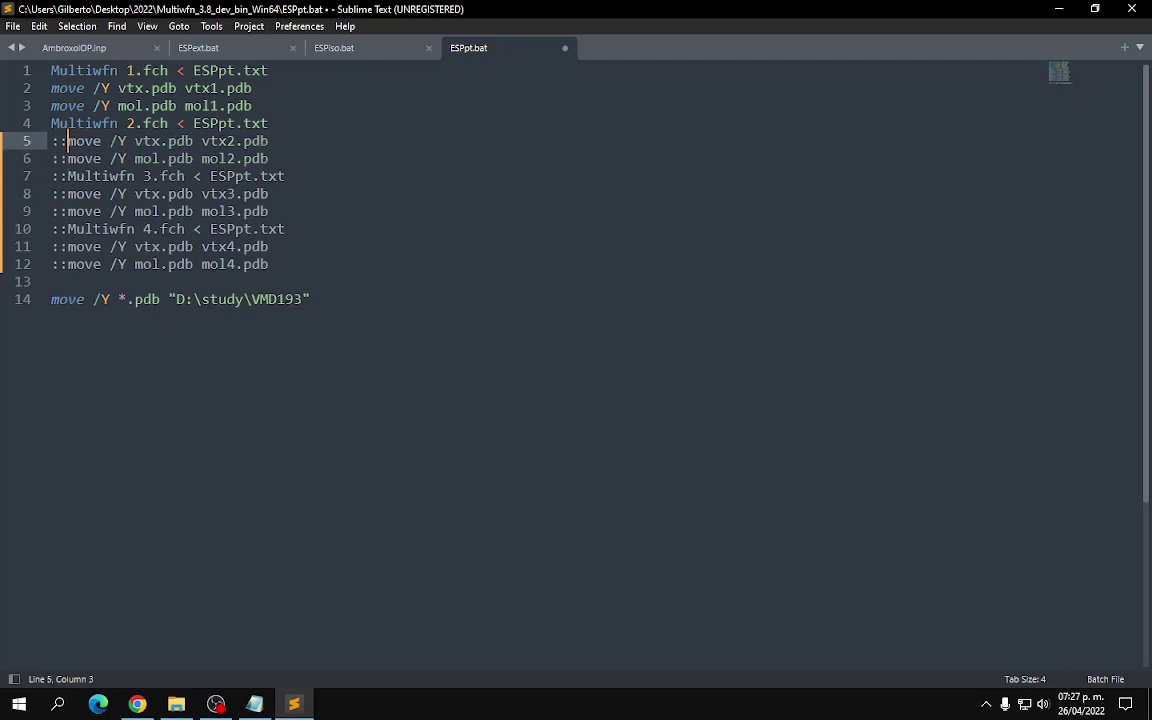
{"action": "key", "text": "Up"}
{"action": "key", "text": "Left"}
{"action": "key", "text": "Left"}
{"action": "type", "text": "::"}
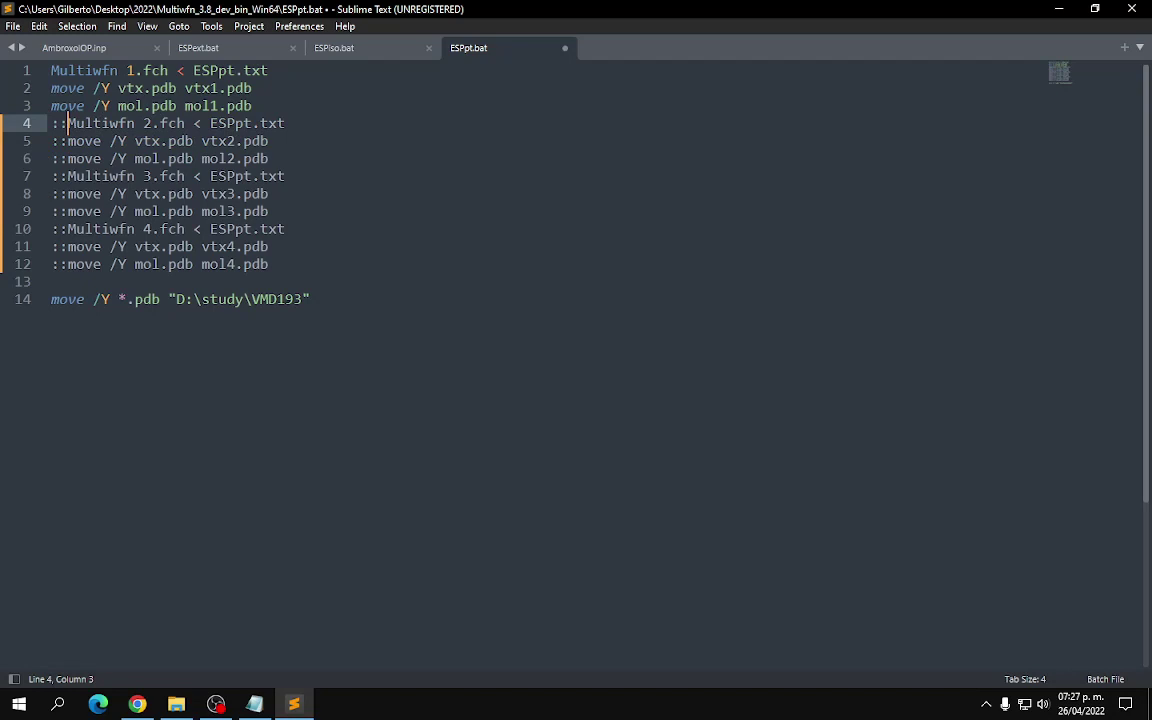
Step: Save ESPpt.bat, and close both ESPpt.bat and ESPiso.bat
{"action": "key", "text": "ctrl+g"}
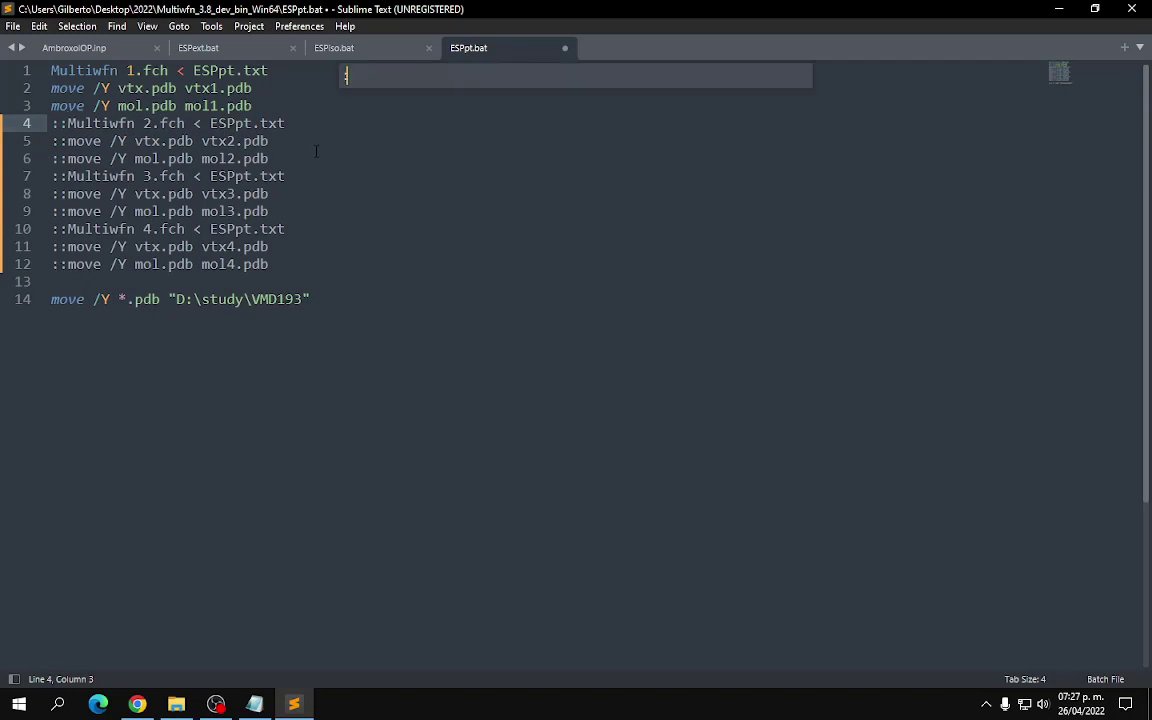
{"action": "left_click", "coordinate": [316, 131]}
{"action": "key", "text": "ctrl+s"}
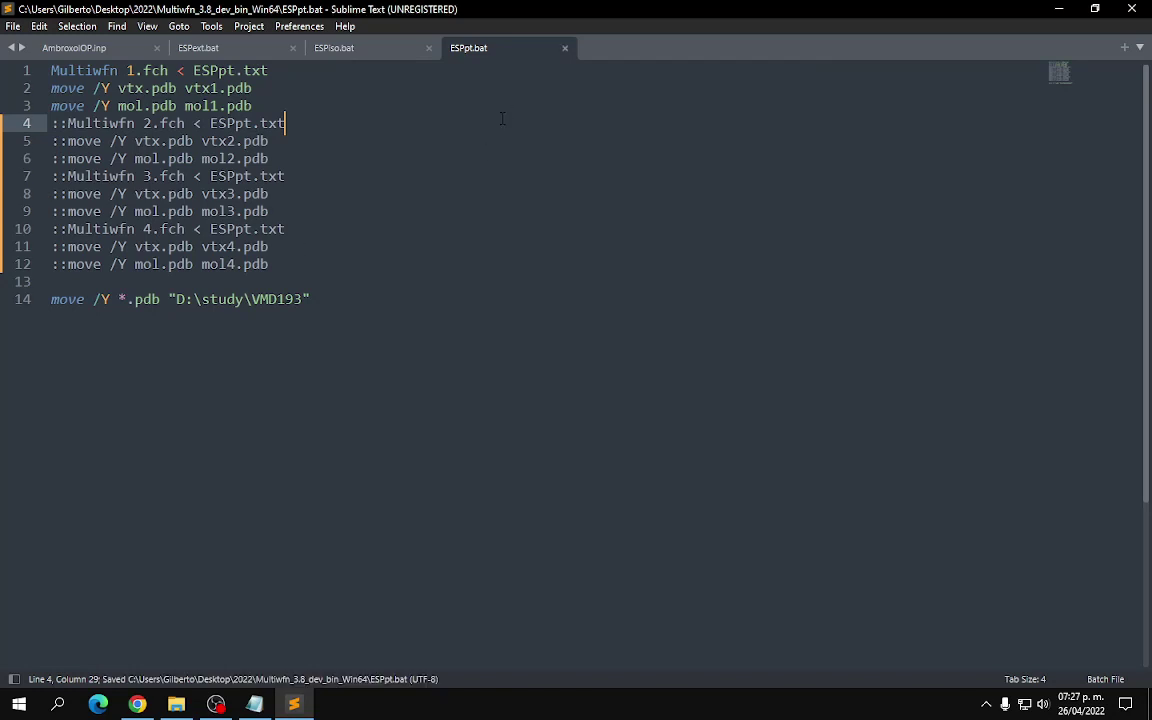
{"action": "left_click", "coordinate": [565, 49]}
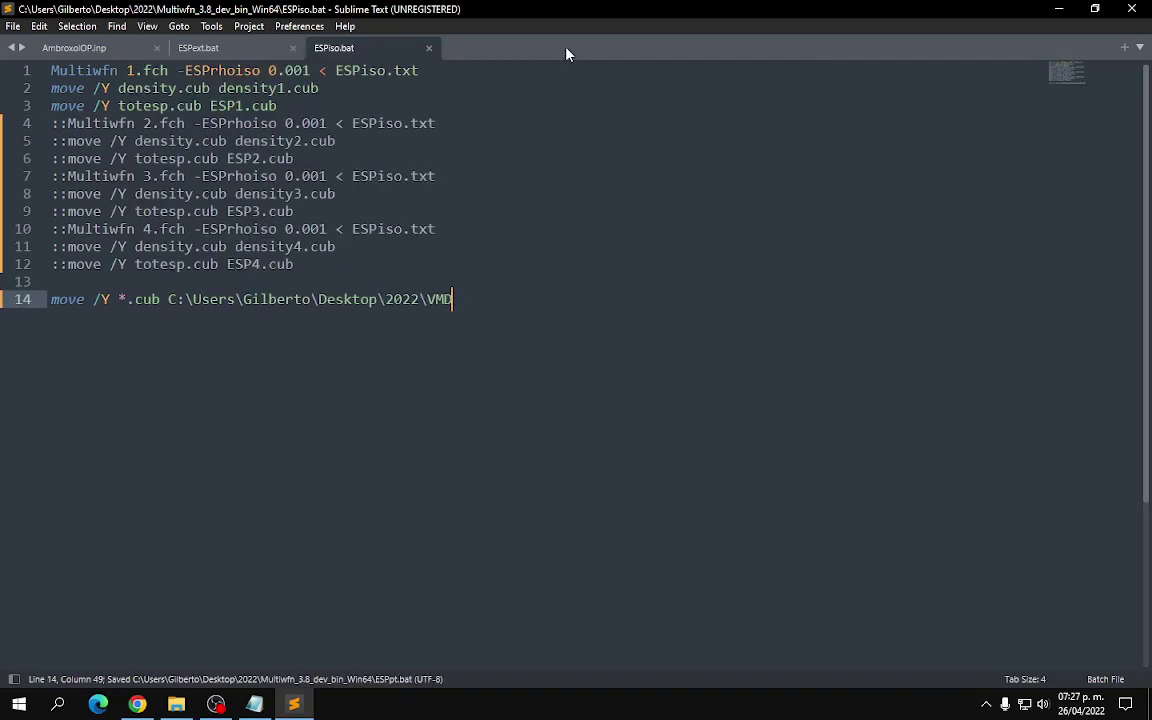
{"action": "left_click", "coordinate": [433, 49]}
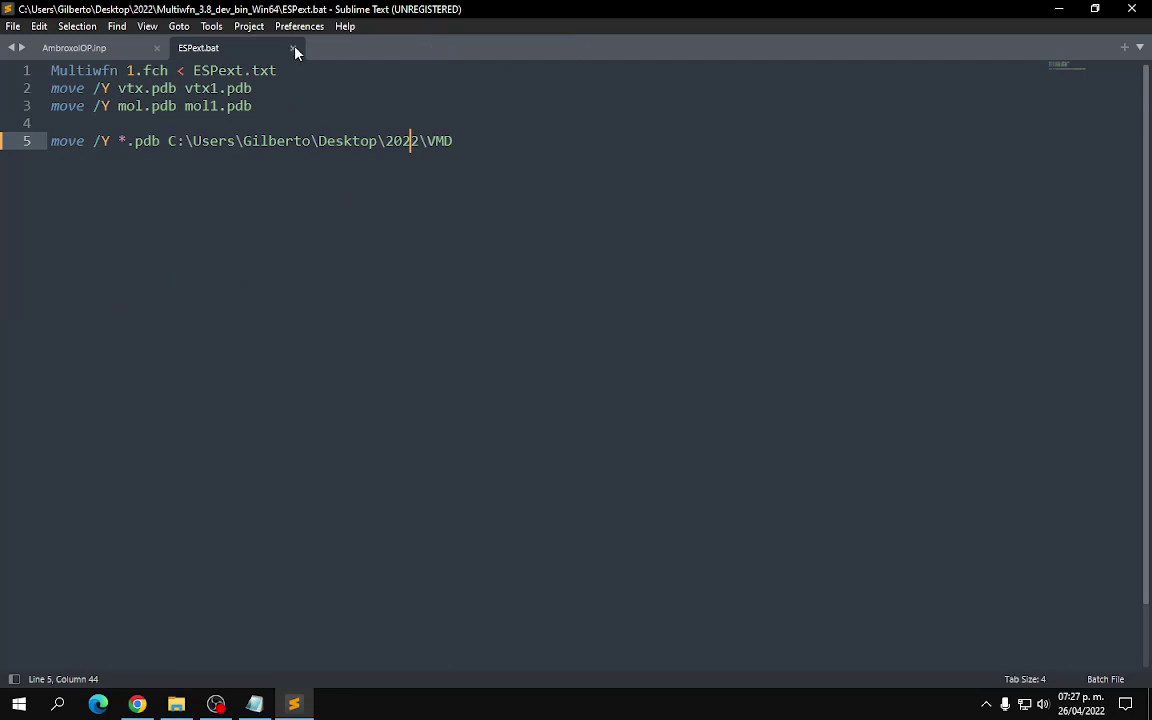
Step: Reopen ESPpt.bat, replace the .pdb move destination with the unquoted path of the user's Desktop\2022\VMD folder, and save and close it
{"action": "left_click", "coordinate": [176, 704]}
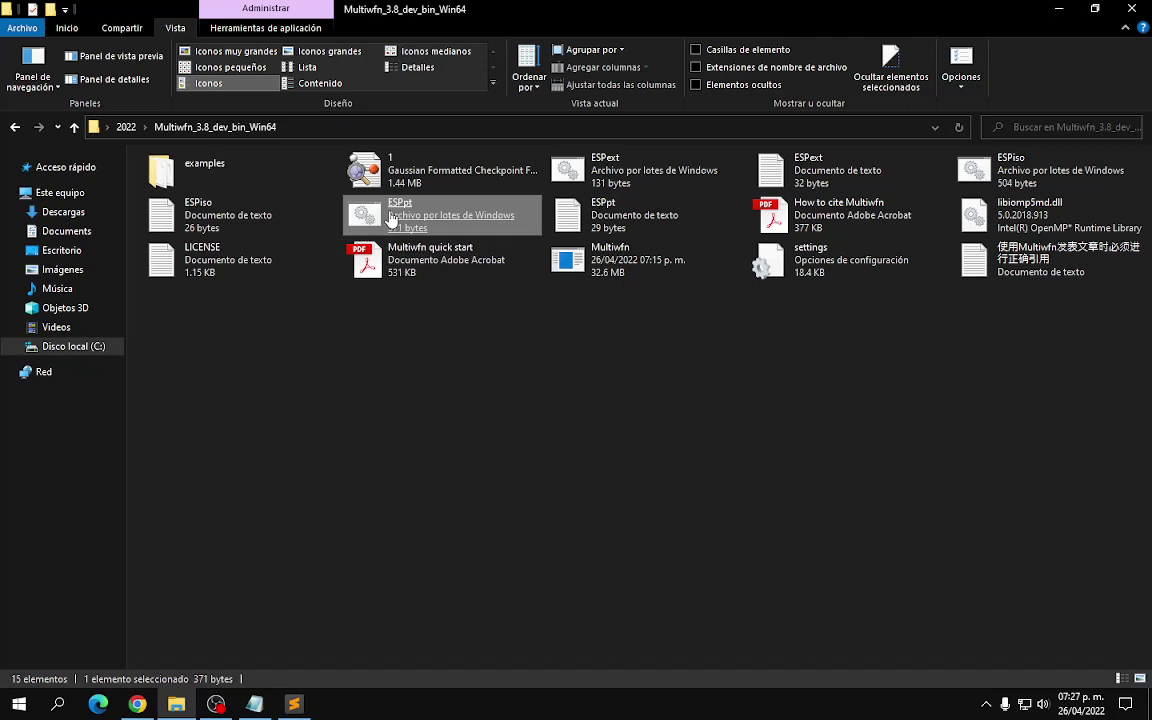
{"action": "right_click", "coordinate": [392, 220]}
{"action": "left_click", "coordinate": [450, 293]}
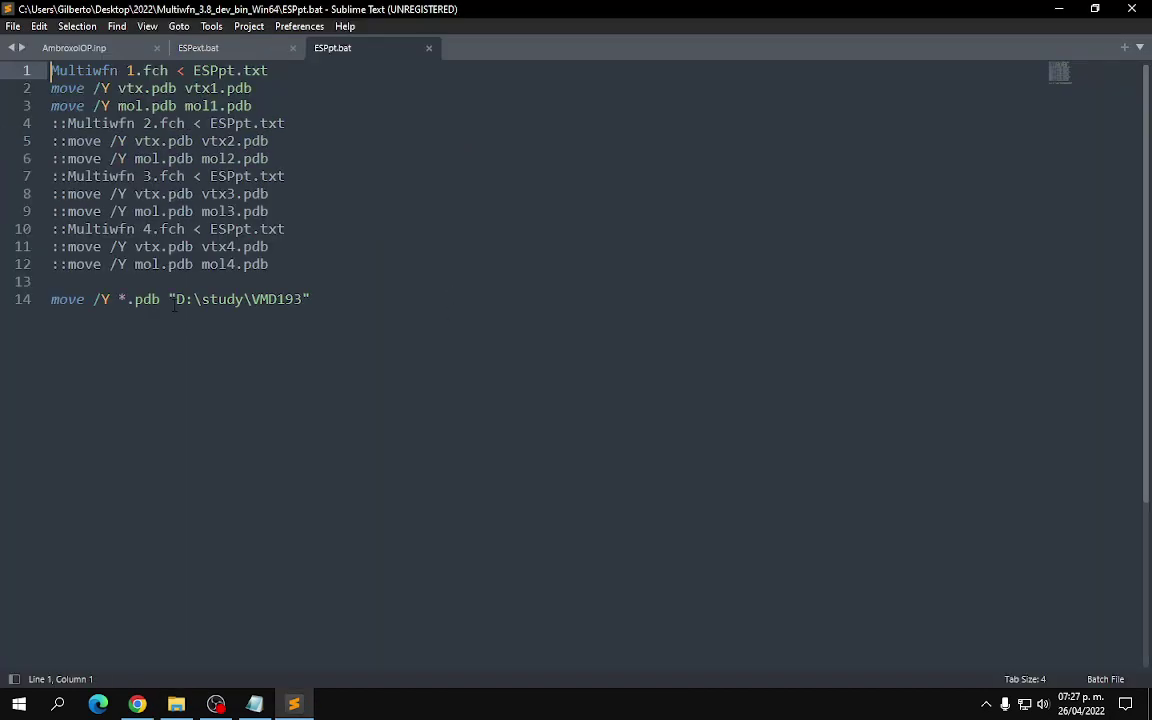
{"action": "left_click_drag", "start_coordinate": [169, 299], "coordinate": [311, 299]}
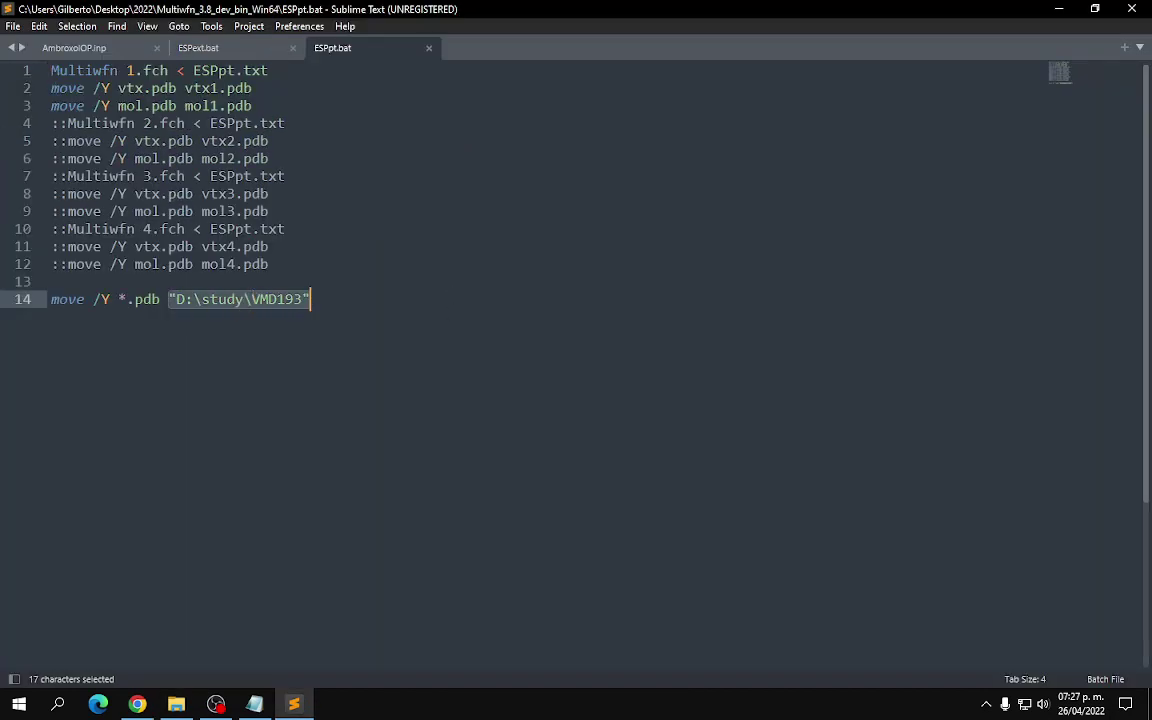
{"action": "type", "text": "C:\\Users\\Gilberto\\Desktop\\2022\\VMD"}
{"action": "key", "text": "ctrl+s"}
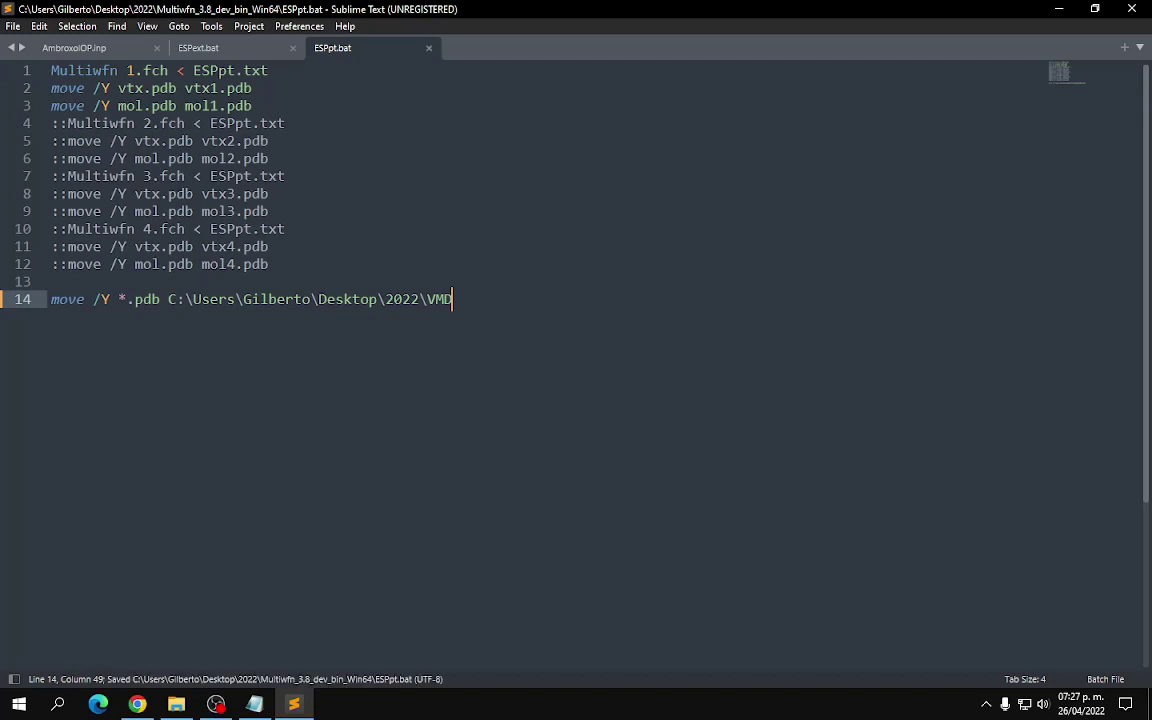
{"action": "left_click", "coordinate": [429, 48]}
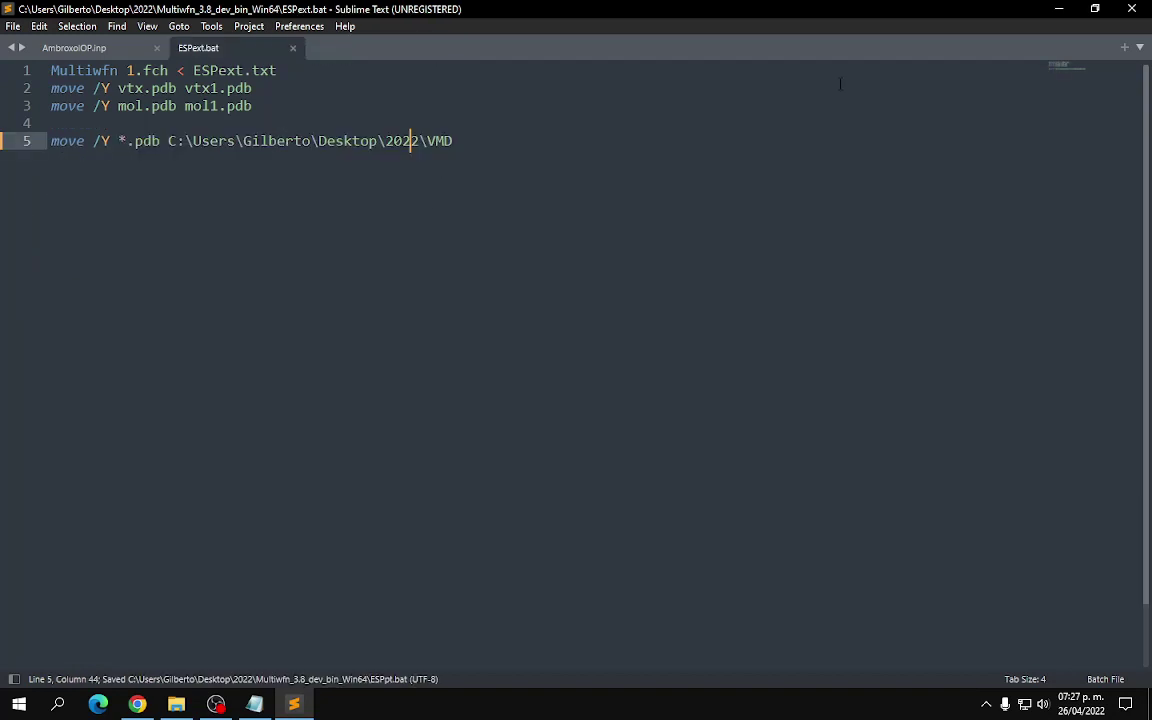
{"action": "left_click", "coordinate": [1059, 8]}
{"action": "left_click", "coordinate": [413, 173]}
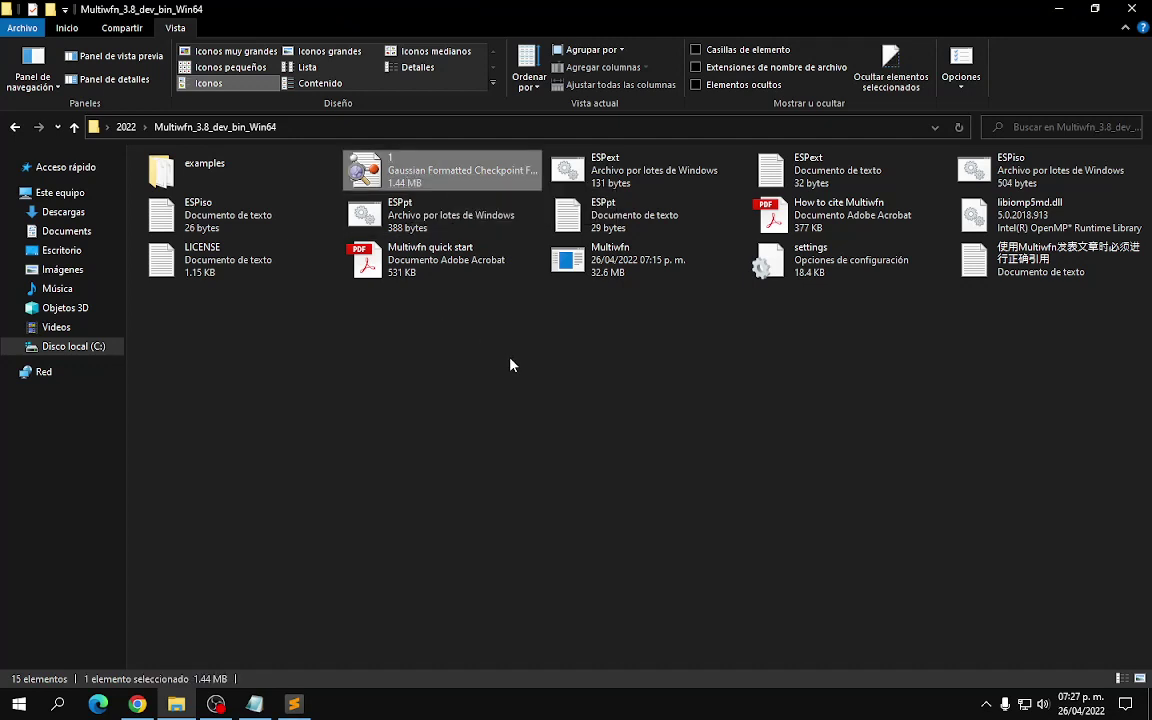
{"action": "left_click", "coordinate": [595, 178]}
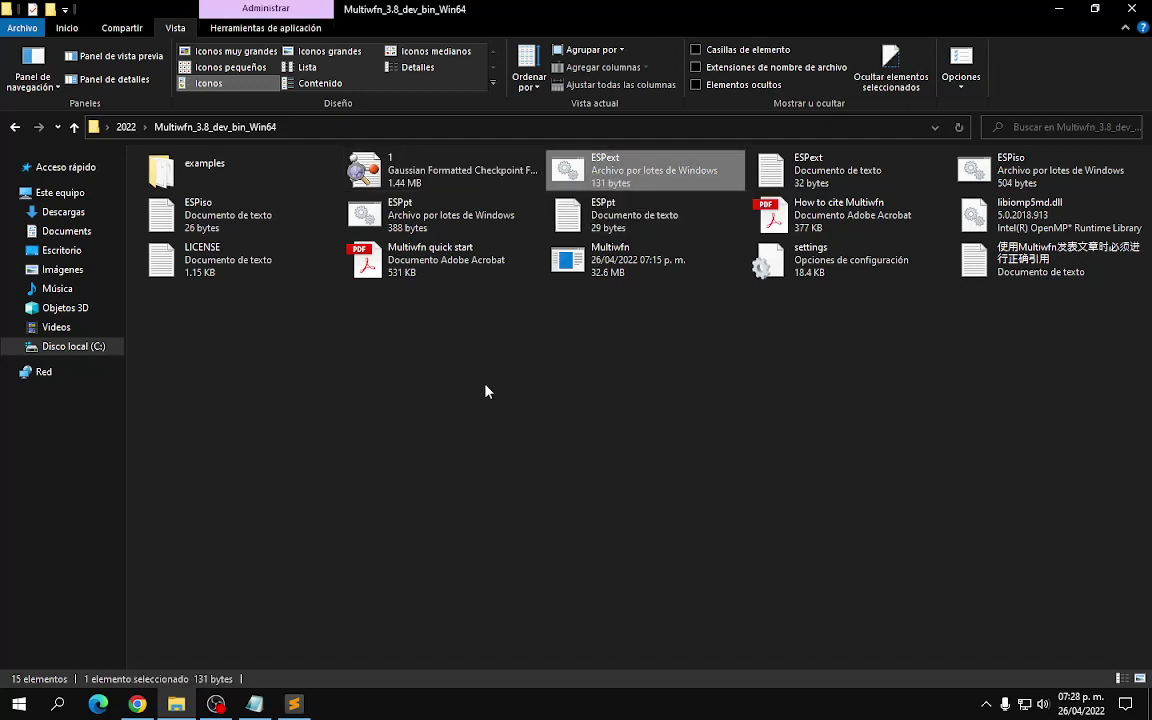
{"action": "left_click", "coordinate": [519, 330]}
{"action": "left_click", "coordinate": [597, 175]}
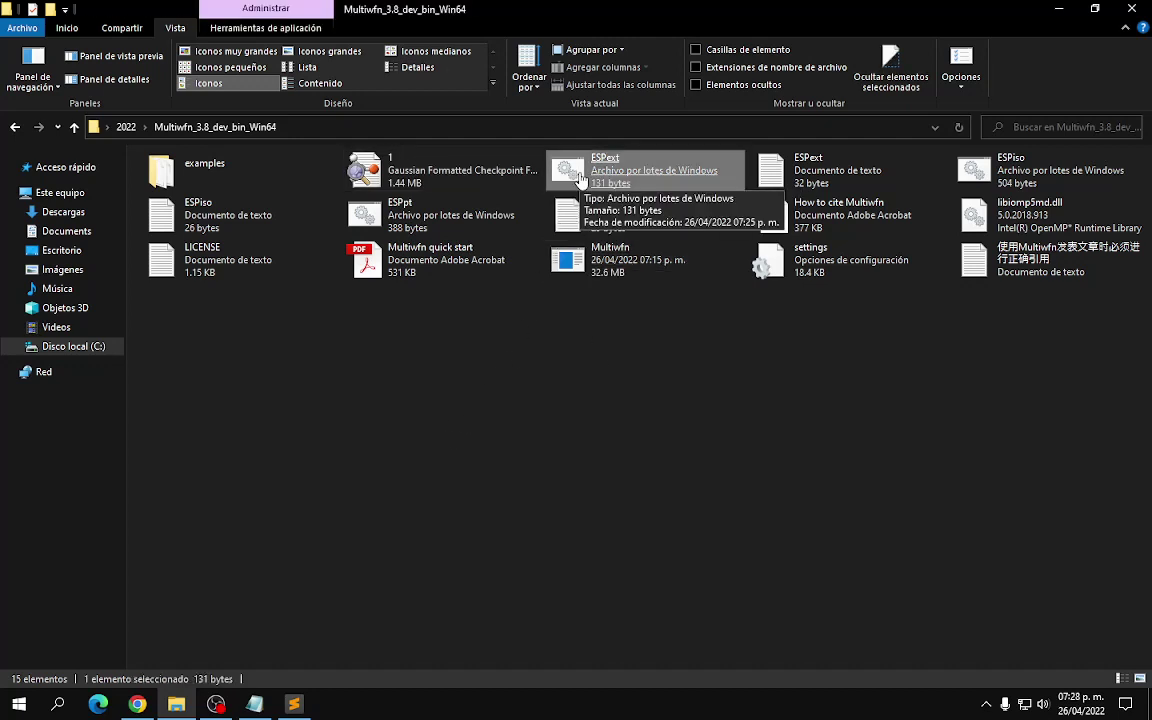
Step: Open a command prompt in the Multiwfn_3.8_dev_bin_Win64 folder and run ESPext.bat
{"action": "left_click", "coordinate": [587, 127]}
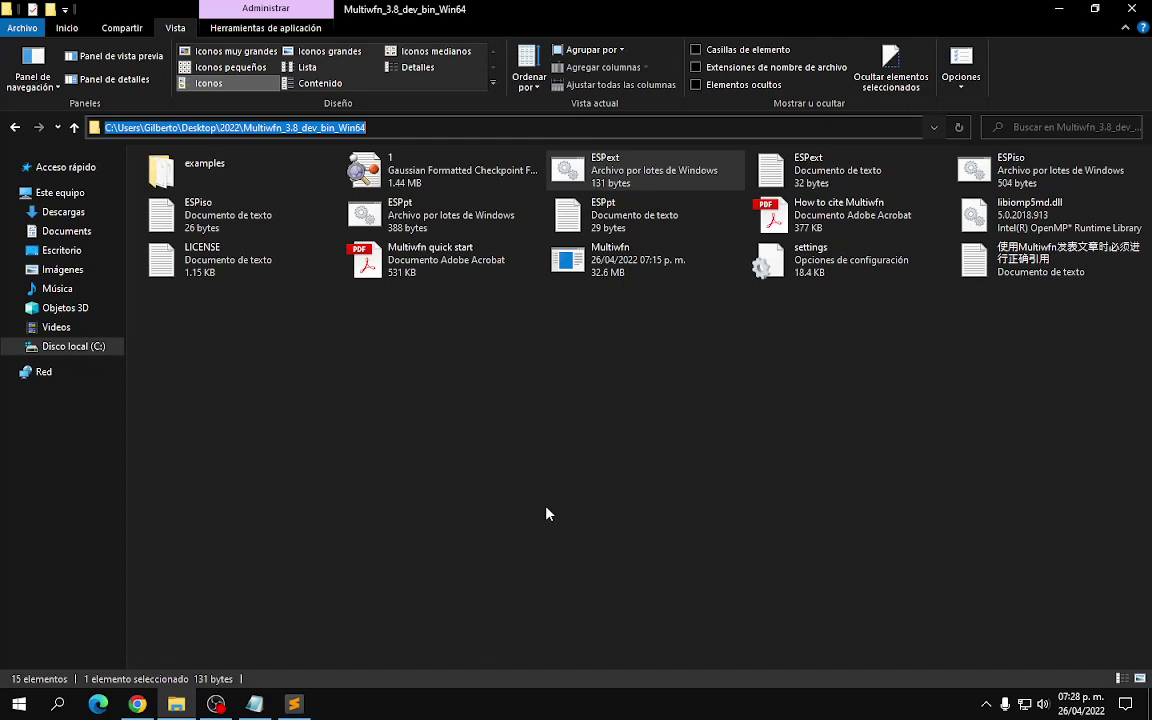
{"action": "type", "text": "cmd"}
{"action": "key", "text": "Return"}
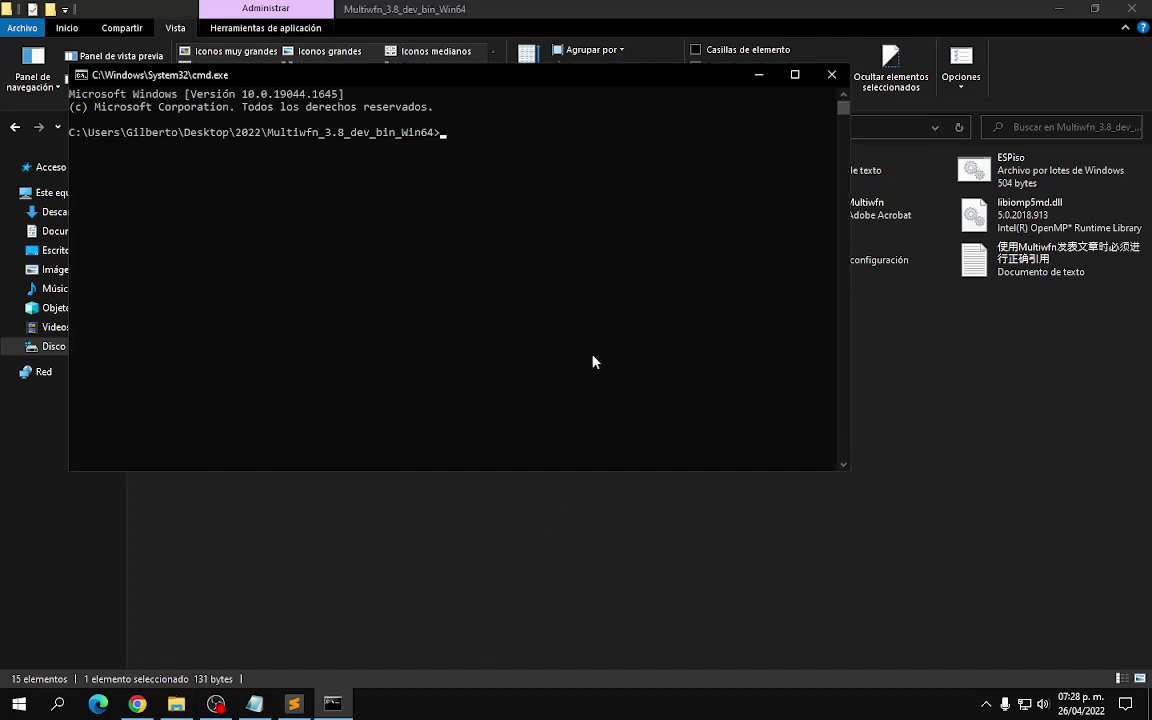
{"action": "left_click_drag", "start_coordinate": [537, 85], "coordinate": [587, 233]}
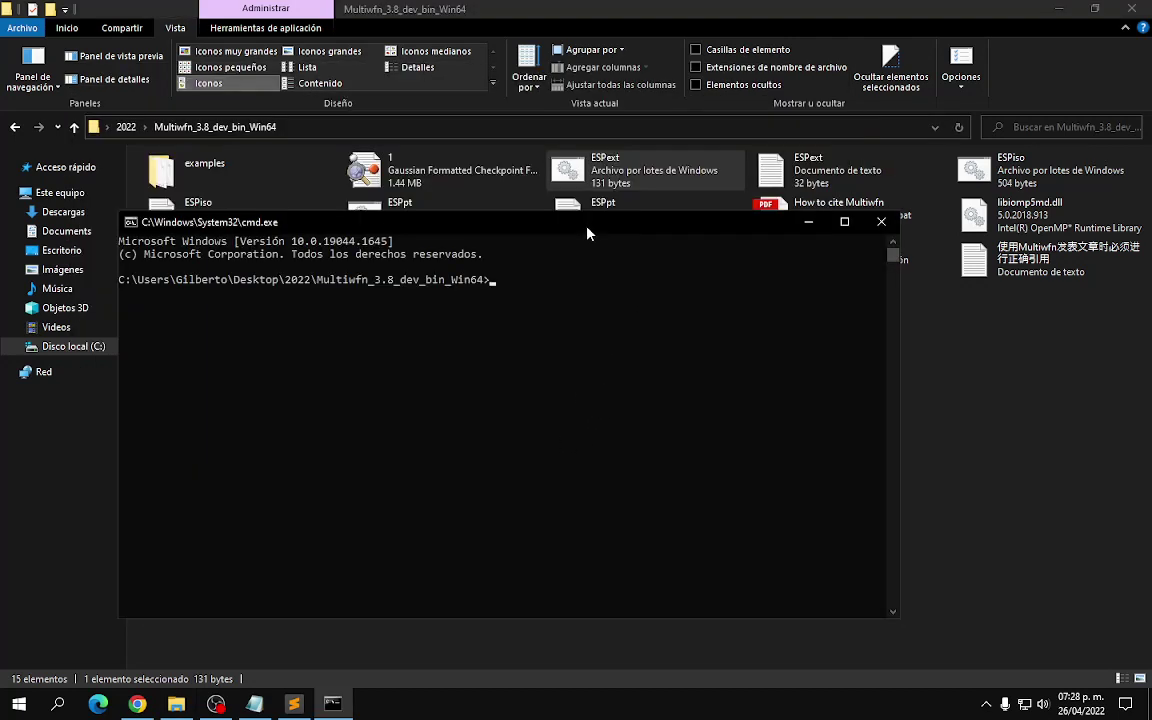
{"action": "type", "text": "ESPext.bat"}
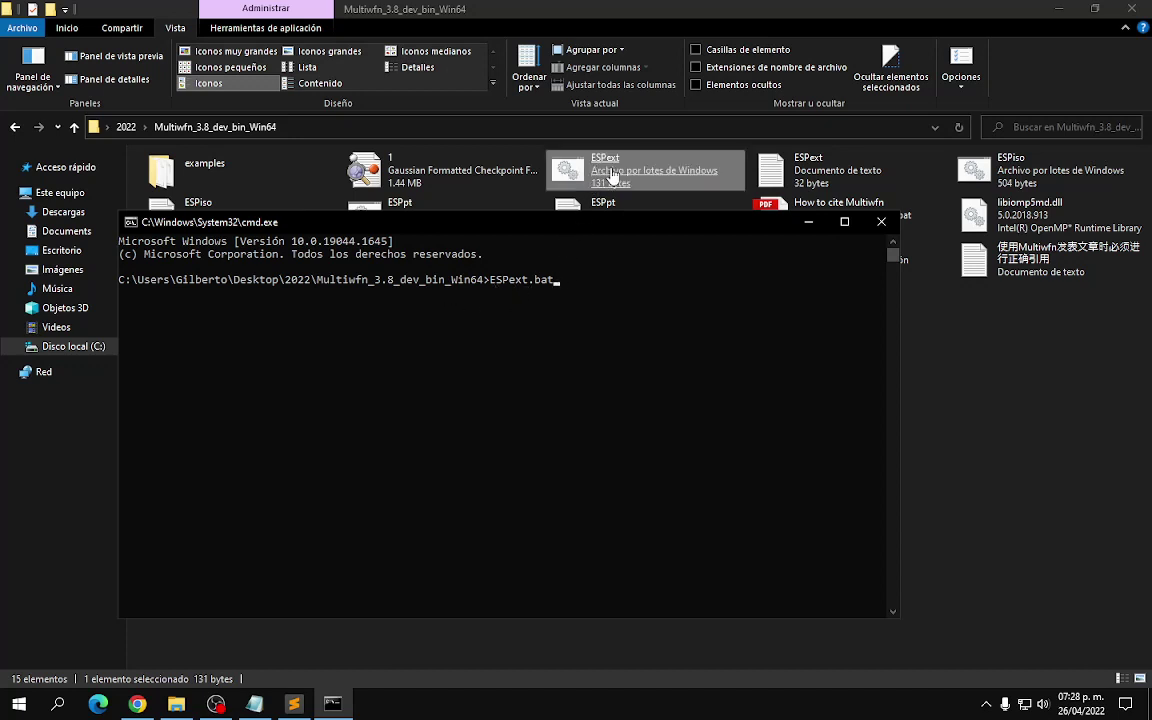
{"action": "key", "text": "Return"}
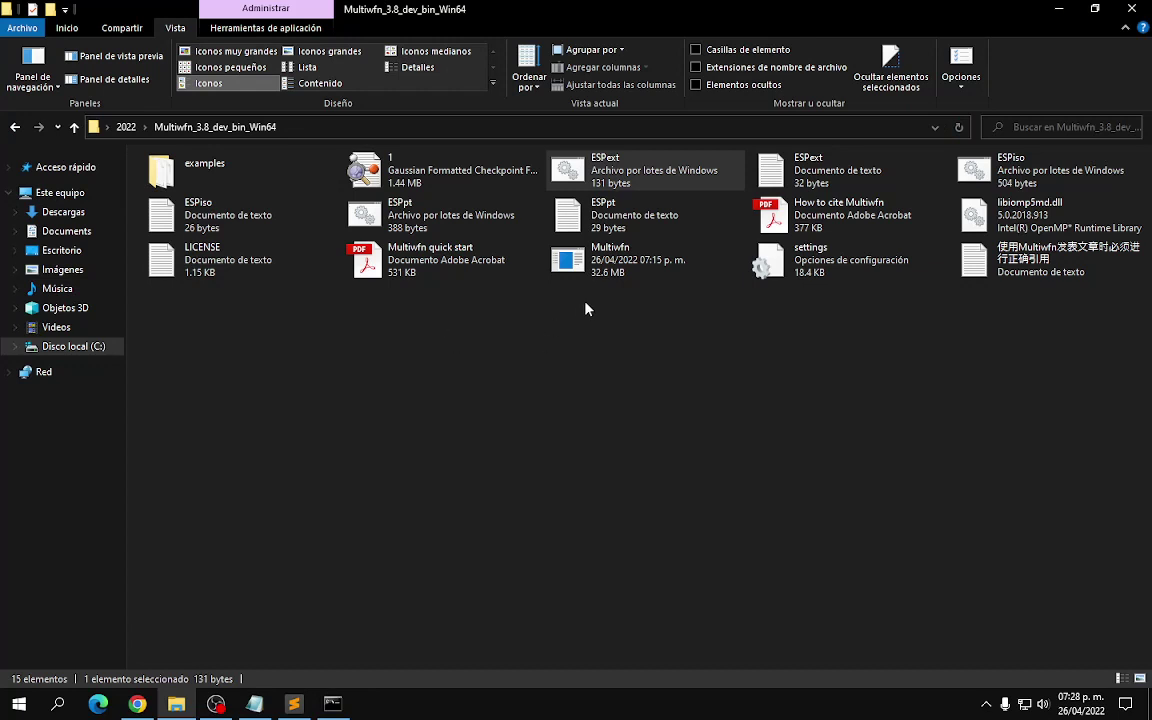
Step: Open the 2022\VMD folder and check the ESPext.bat run in the command prompt and the .pdb files it moves there
{"action": "left_click", "coordinate": [15, 128]}
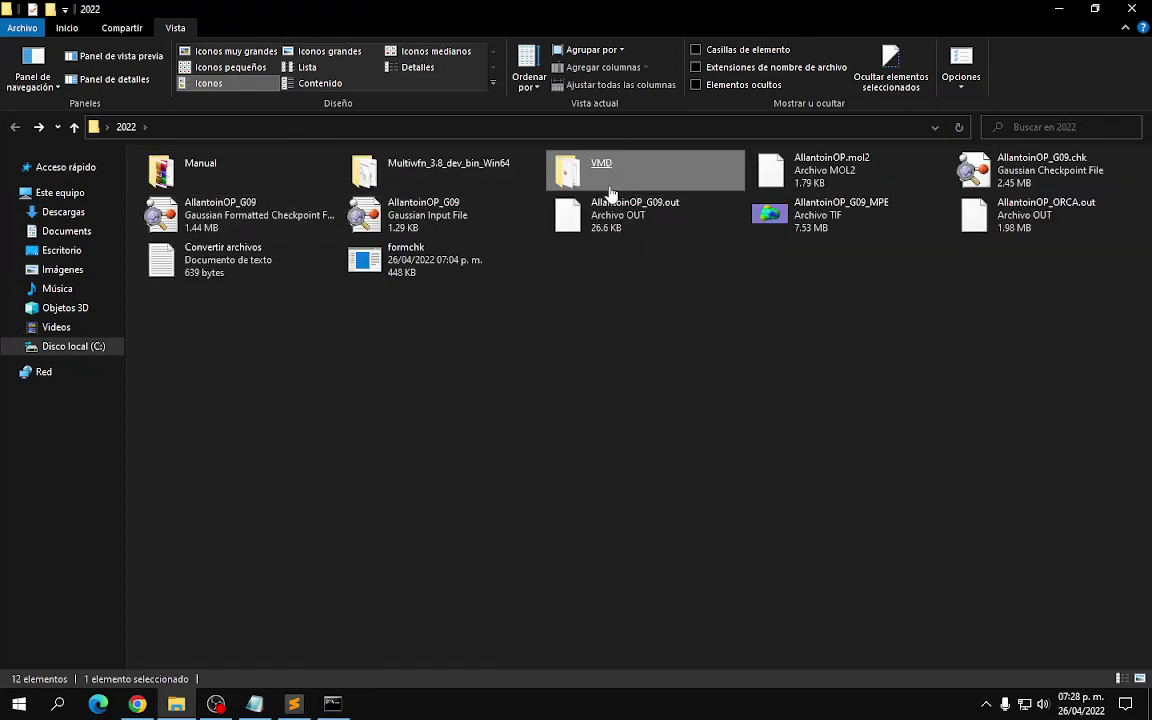
{"action": "double_click", "coordinate": [609, 191]}
{"action": "left_click", "coordinate": [332, 704]}
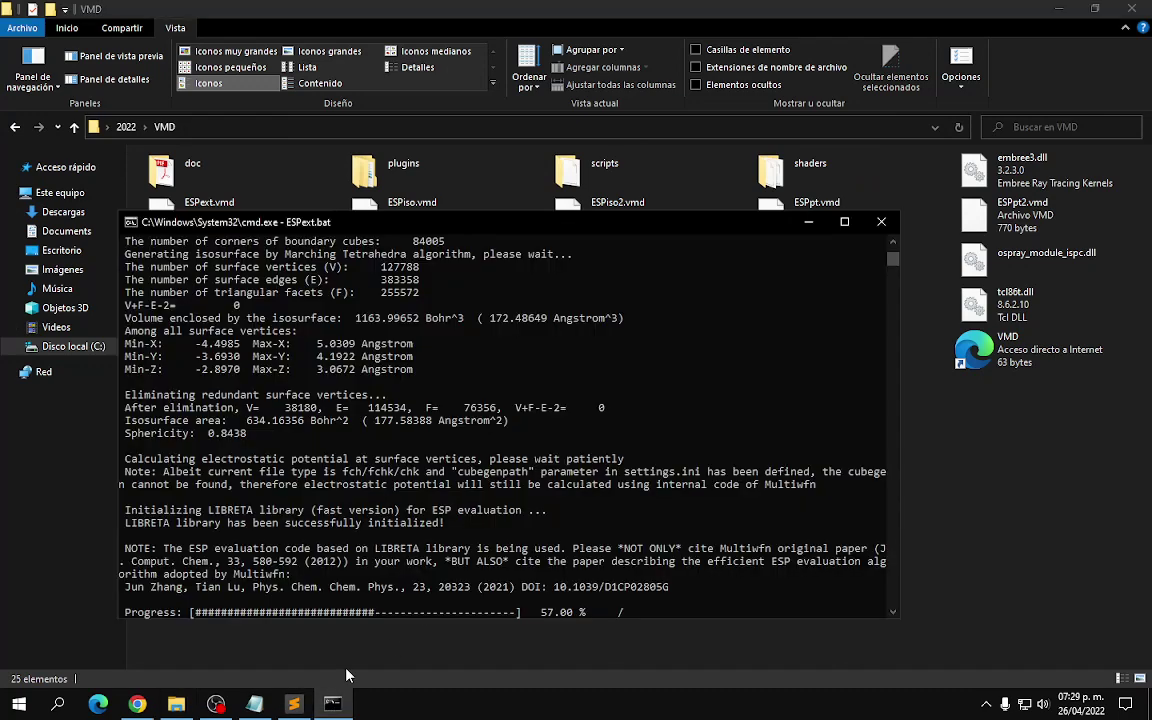
{"action": "left_click_drag", "start_coordinate": [478, 268], "coordinate": [525, 405]}
{"action": "scroll", "coordinate": [640, 523], "scroll_direction": "down", "scroll_amount": 1}
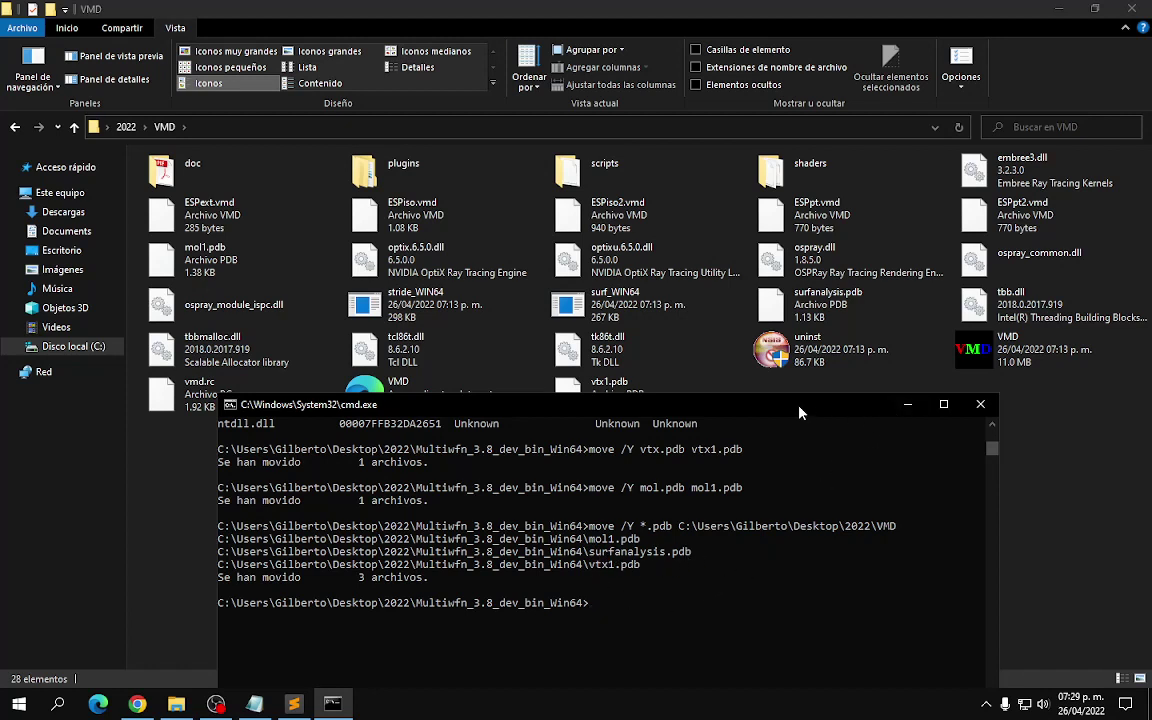
{"action": "left_click_drag", "start_coordinate": [805, 405], "coordinate": [852, 211]}
{"action": "left_click", "coordinate": [858, 207]}
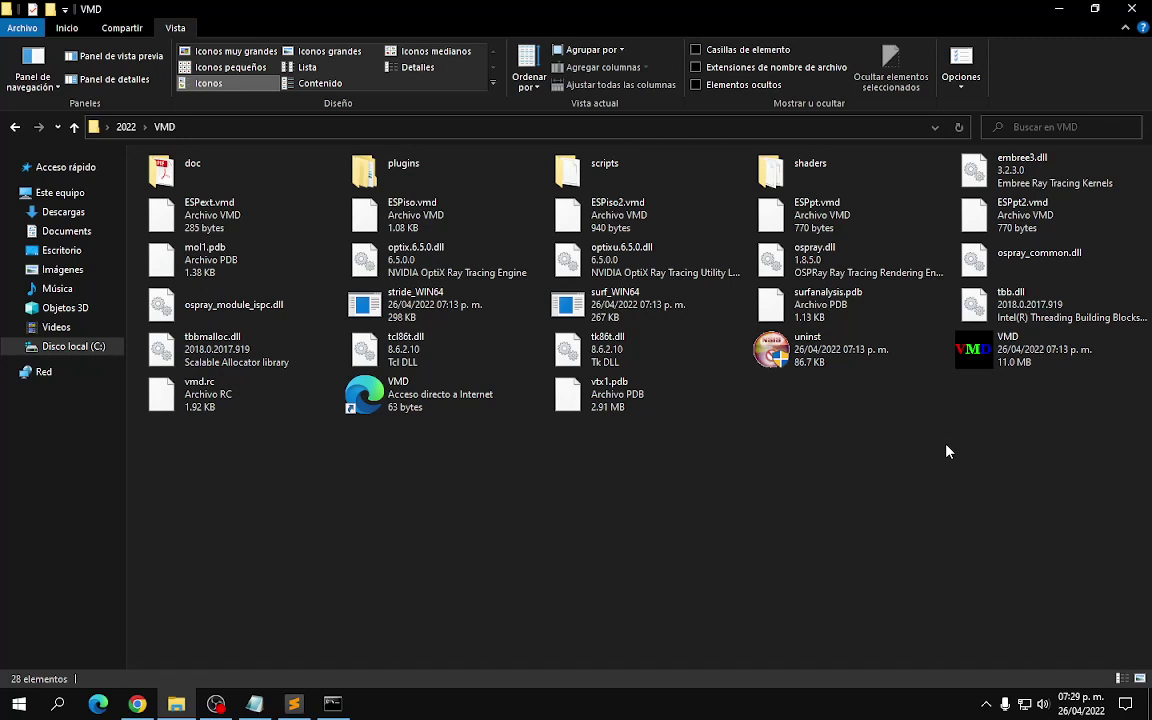
Step: Open ESPext.vmd in Sublime Text to review its commands, close it and ESPext.bat, and return to the VMD folder
{"action": "left_click", "coordinate": [212, 216]}
{"action": "right_click", "coordinate": [212, 216]}
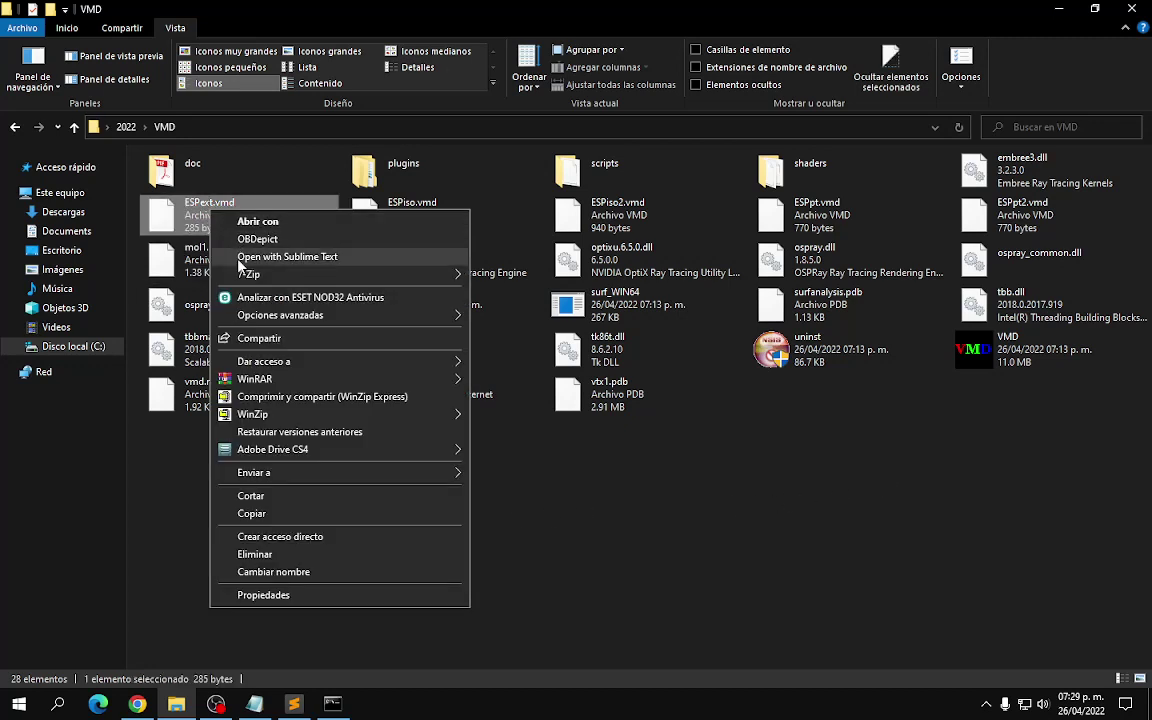
{"action": "left_click", "coordinate": [240, 259]}
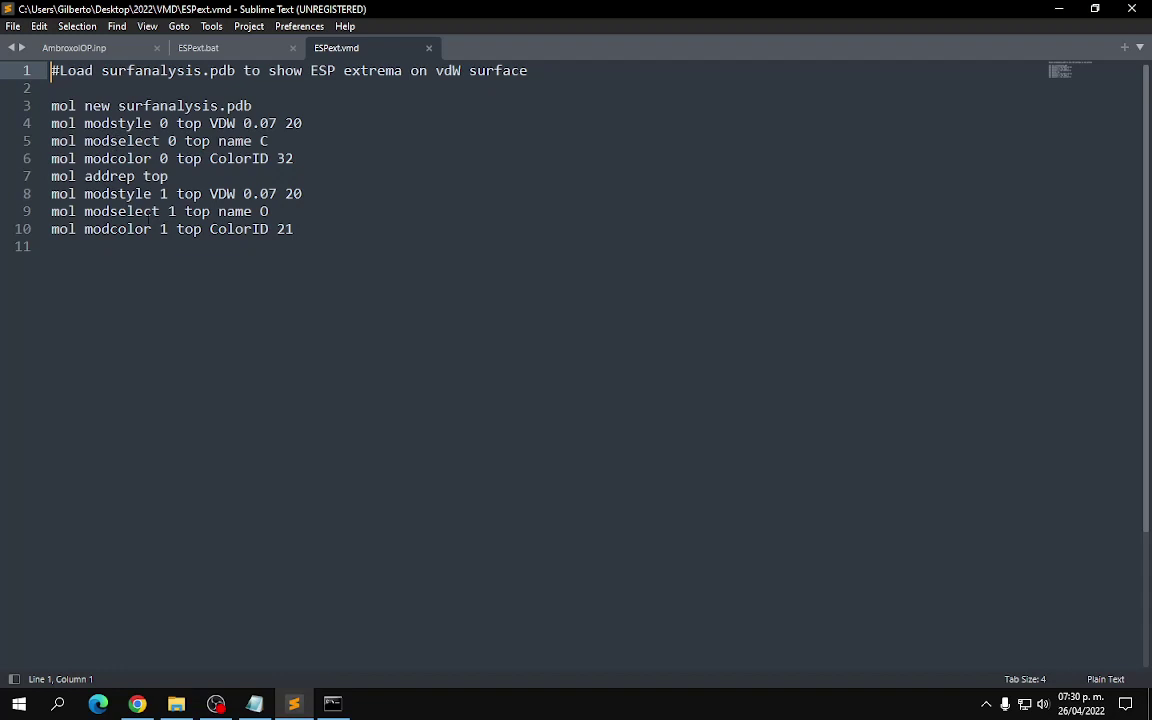
{"action": "left_click", "coordinate": [428, 48]}
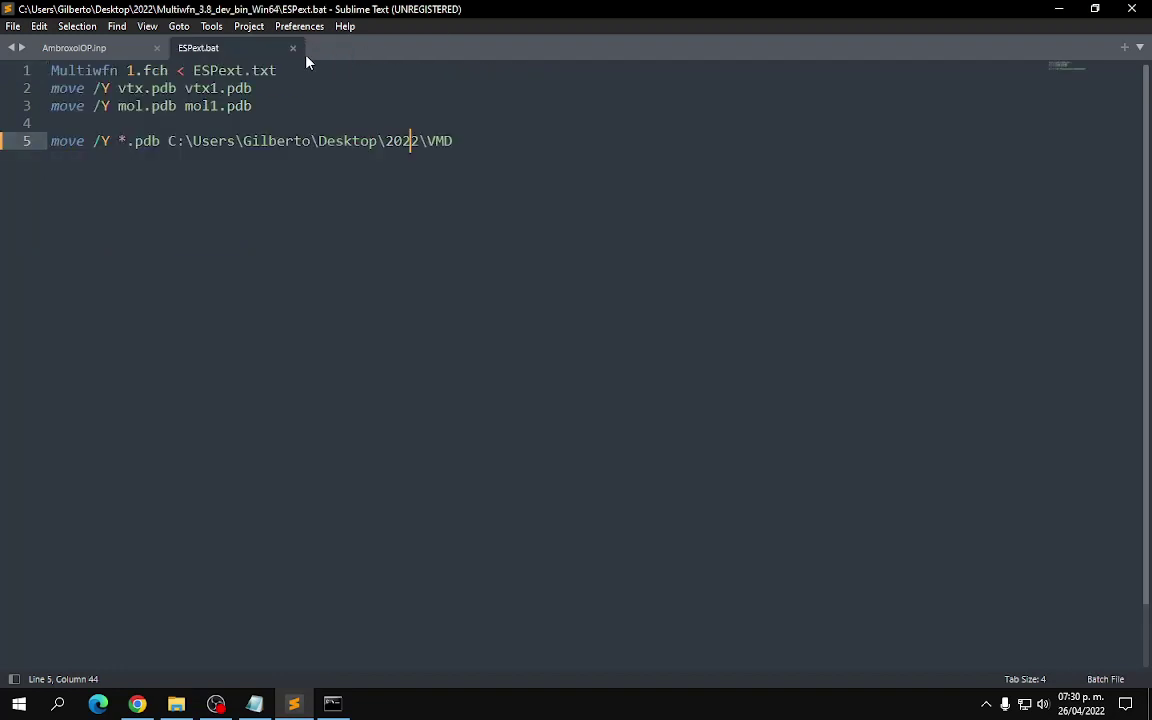
{"action": "left_click", "coordinate": [294, 48]}
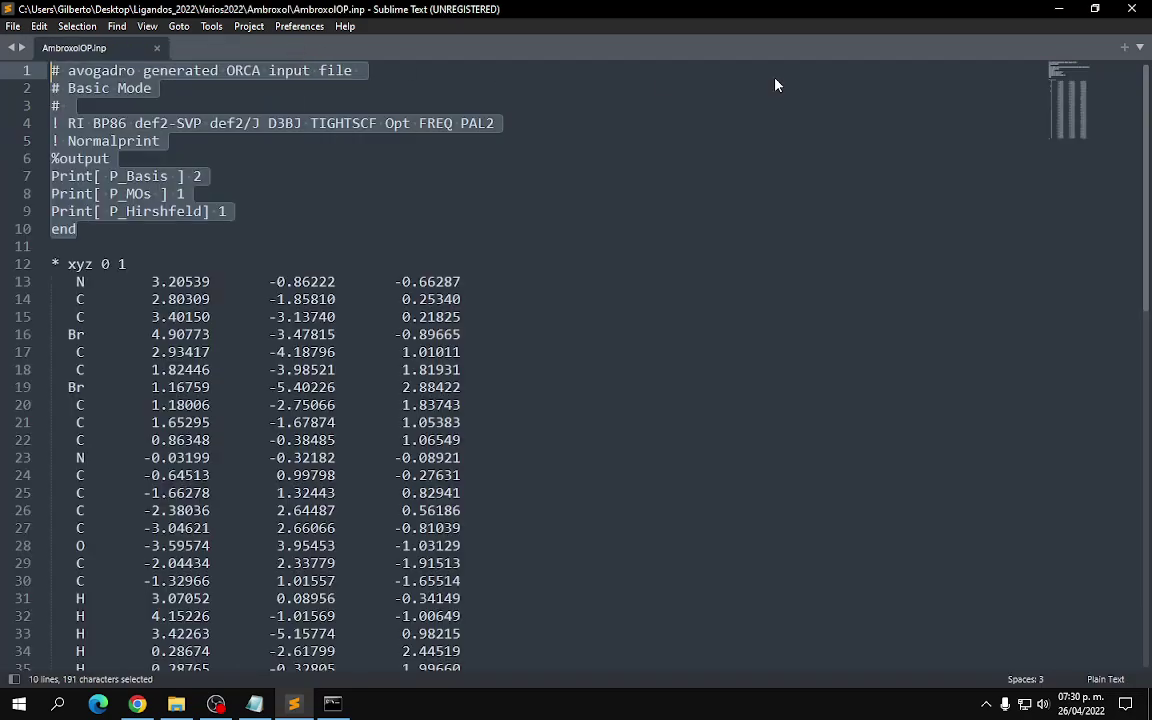
{"action": "left_click", "coordinate": [1071, 13]}
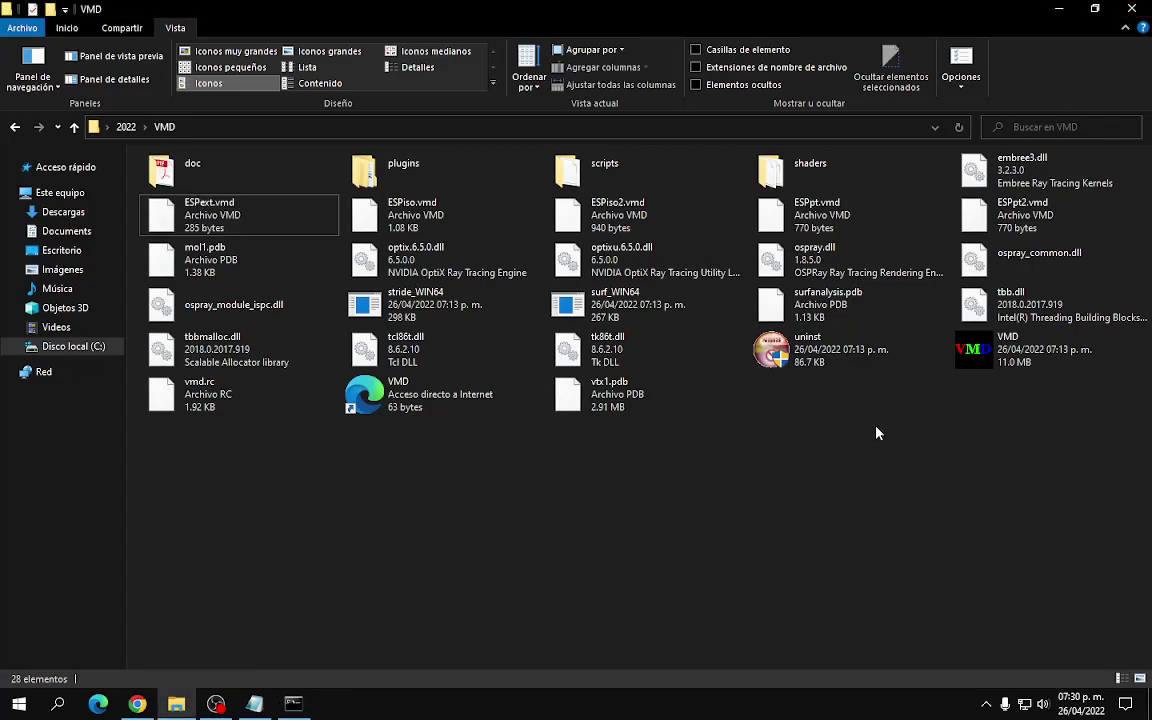
Step: Launch VMD from the VMD folder and move its console window clear of the display and VMD Main windows
{"action": "double_click", "coordinate": [1010, 362]}
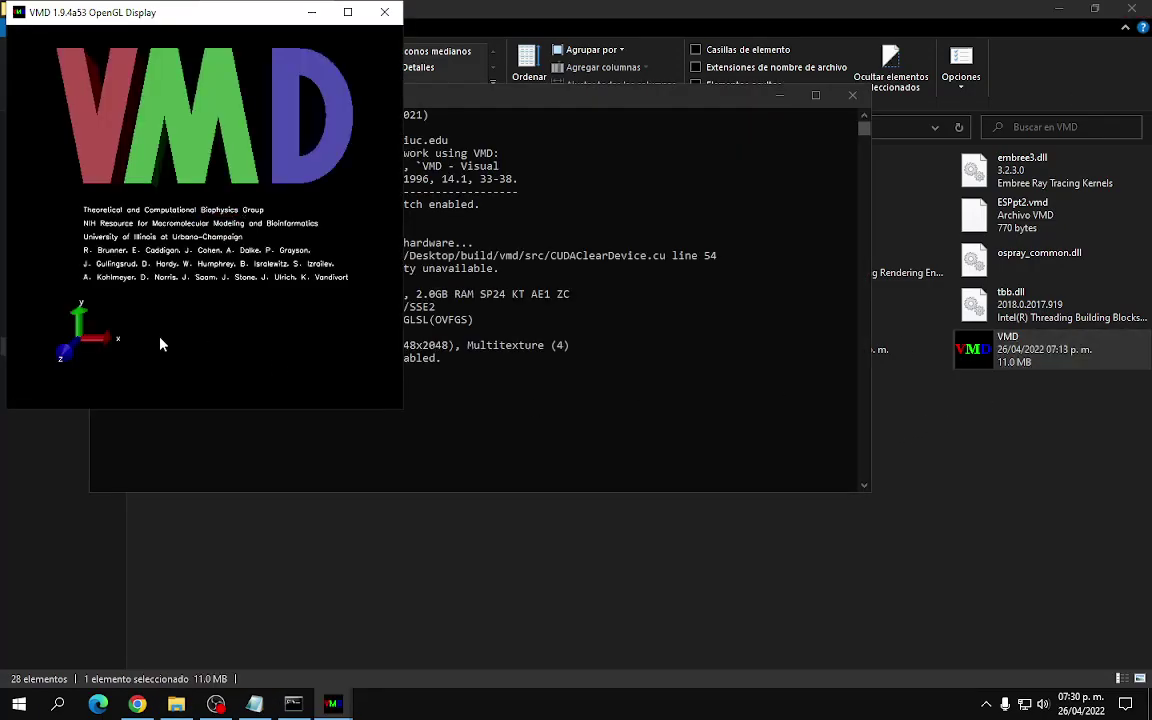
{"action": "left_click", "coordinate": [465, 100]}
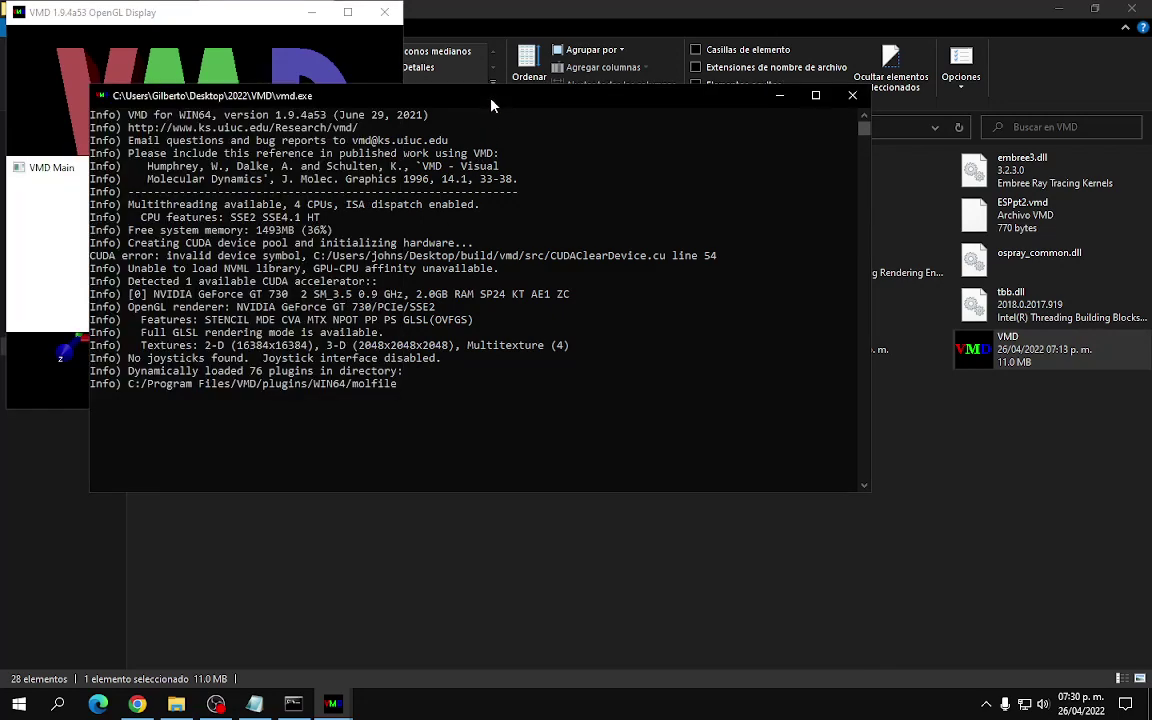
{"action": "left_click_drag", "start_coordinate": [465, 100], "coordinate": [710, 235]}
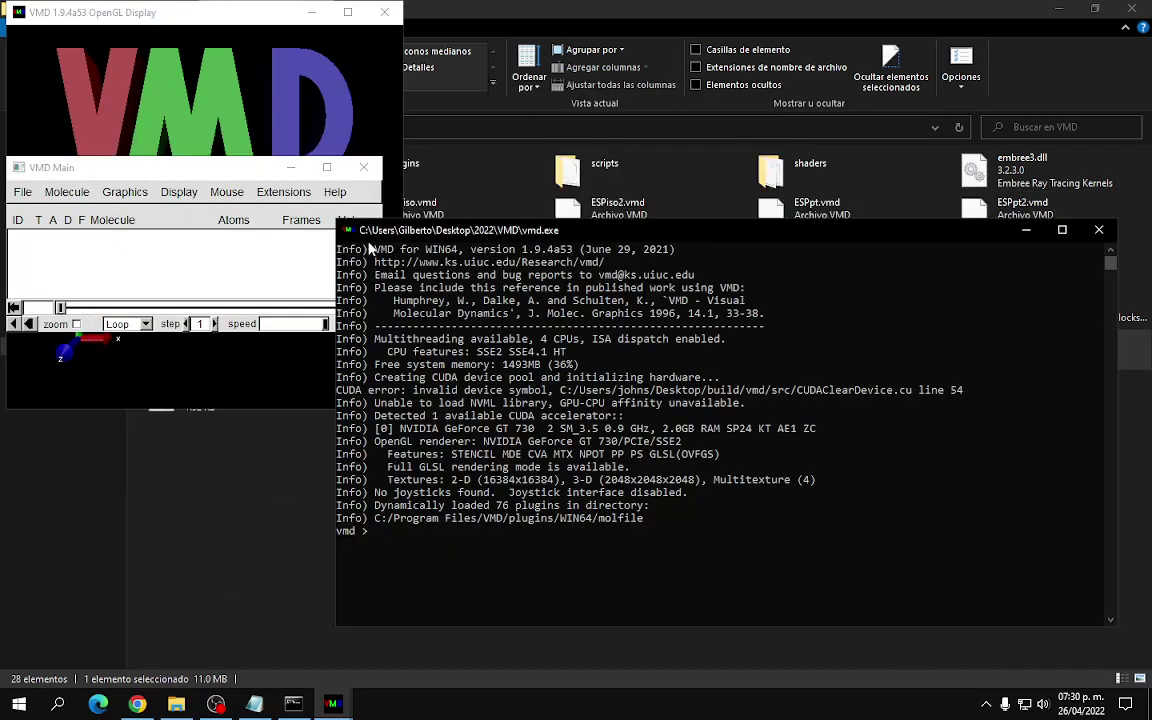
{"action": "left_click", "coordinate": [157, 175]}
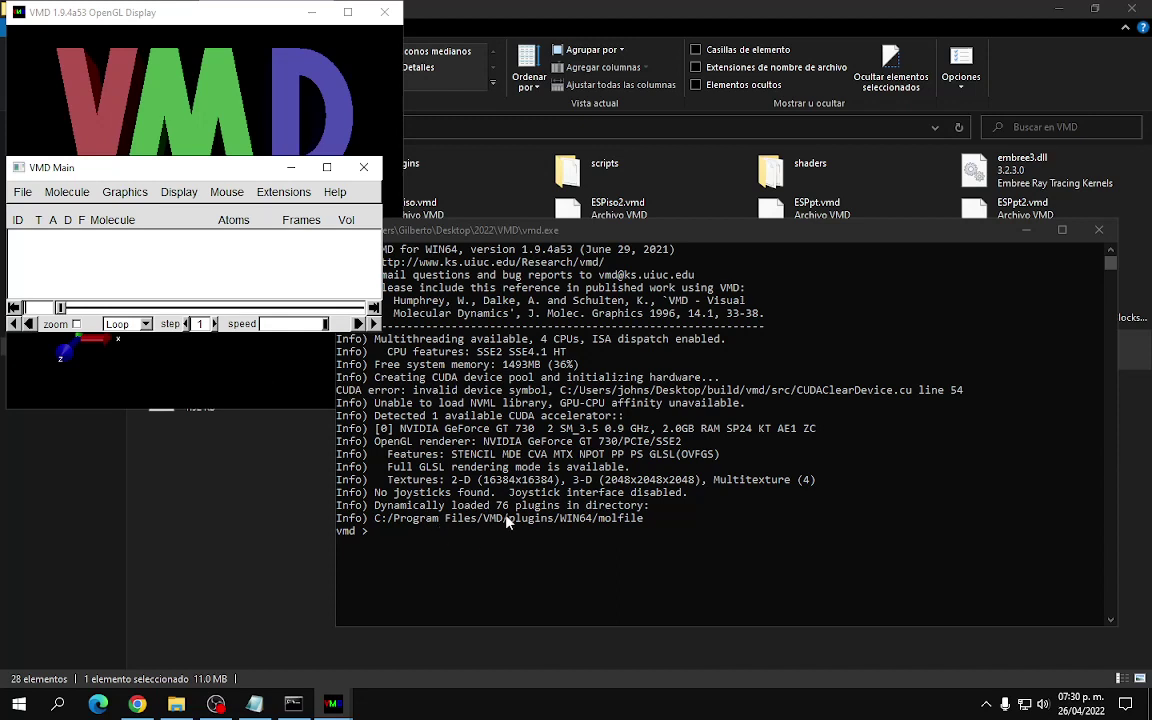
{"action": "left_click", "coordinate": [596, 261]}
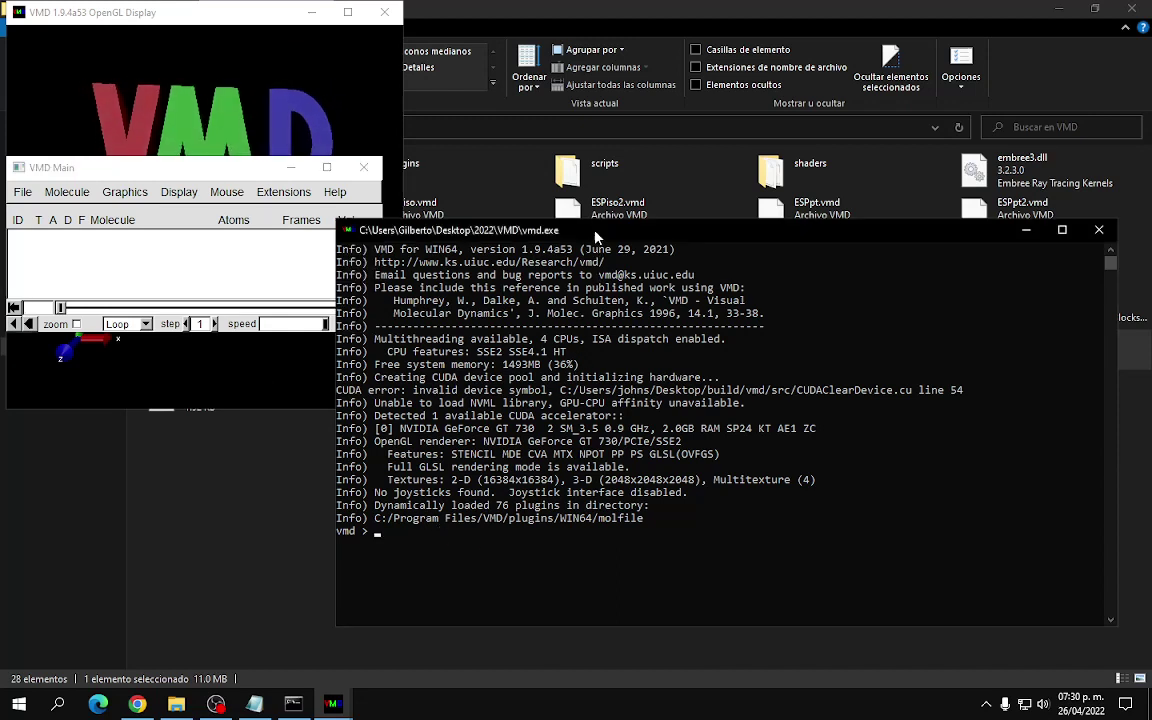
Step: Try the ext command in the VMD console, and run the script command that loads mol1.pdb and vtx1.pdb
{"action": "type", "text": "ext"}
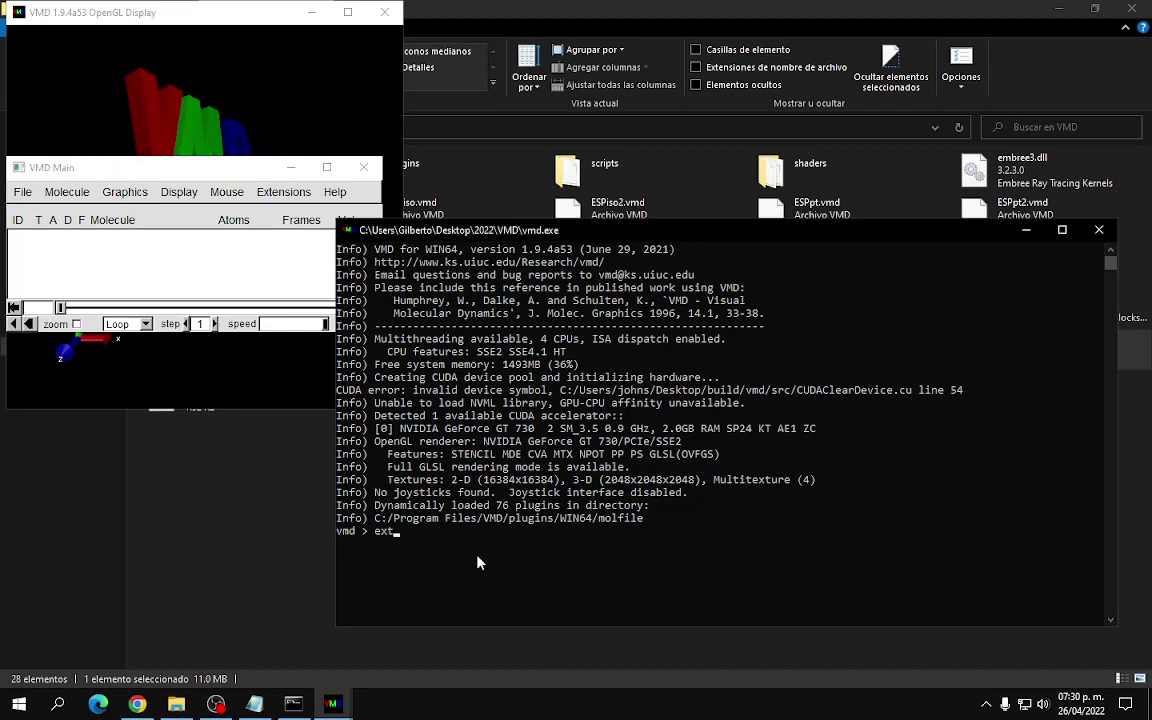
{"action": "key", "text": "Return"}
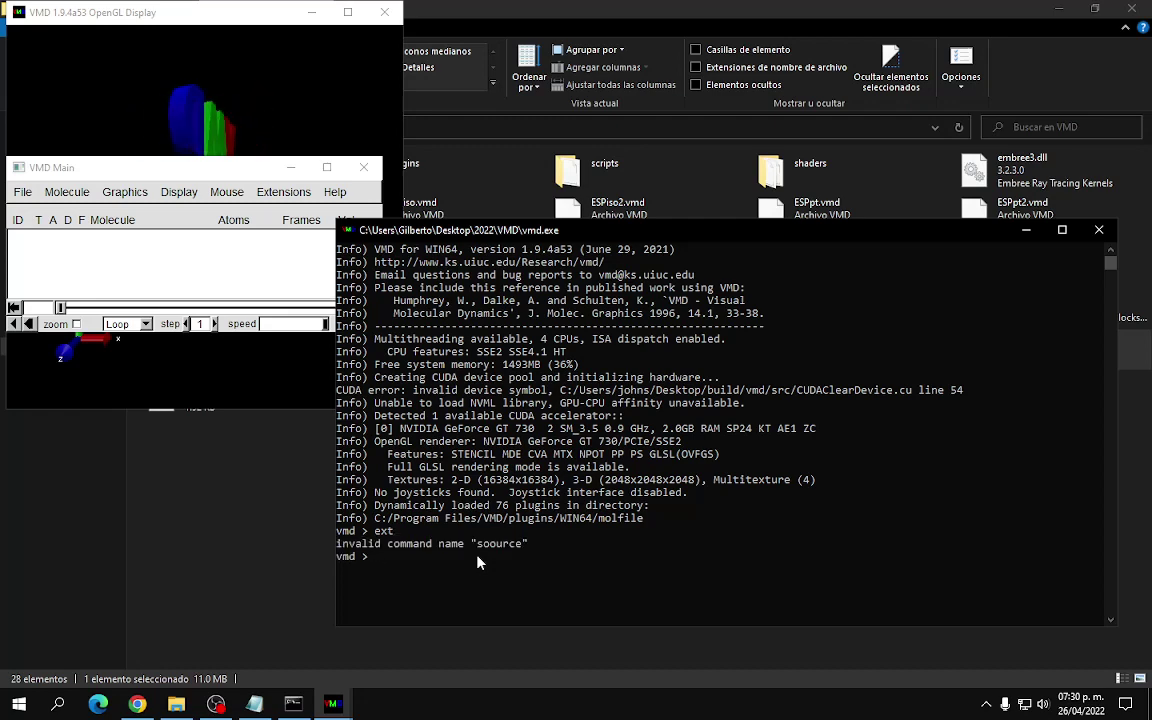
{"action": "type", "text": "ext"}
{"action": "key", "text": "Return"}
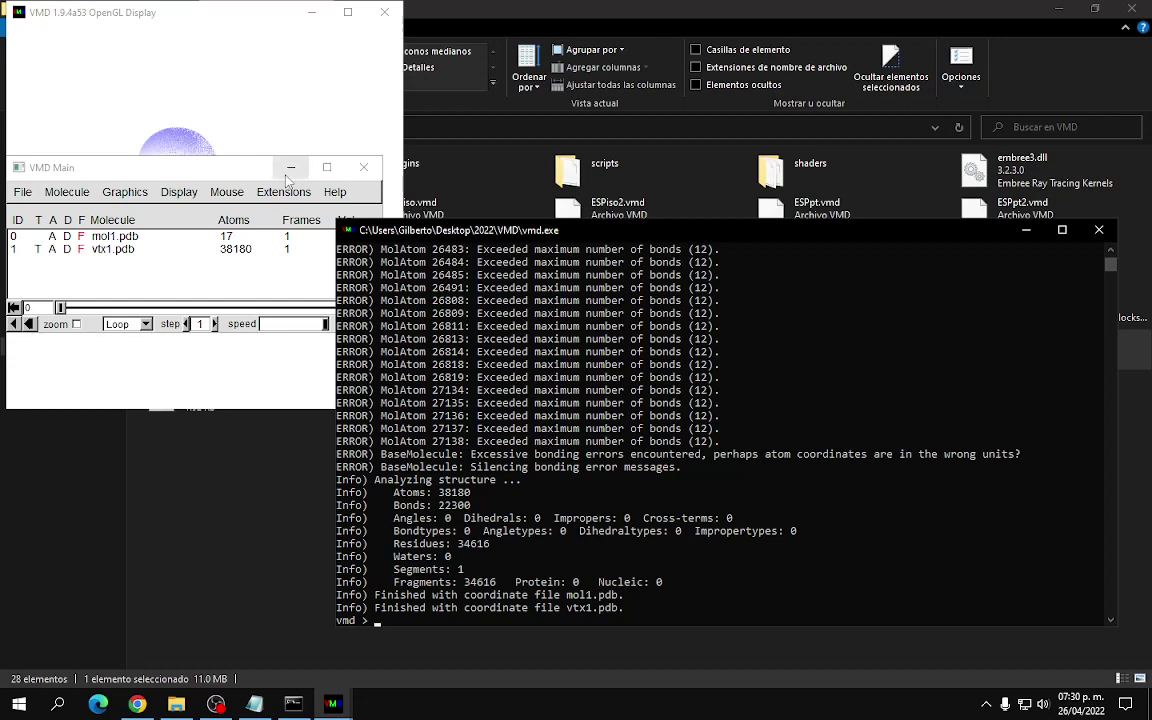
Step: Maximize the OpenGL display and examine the ESP-colored surface points around the molecule from several angles
{"action": "left_click", "coordinate": [252, 150]}
{"action": "left_click", "coordinate": [231, 21]}
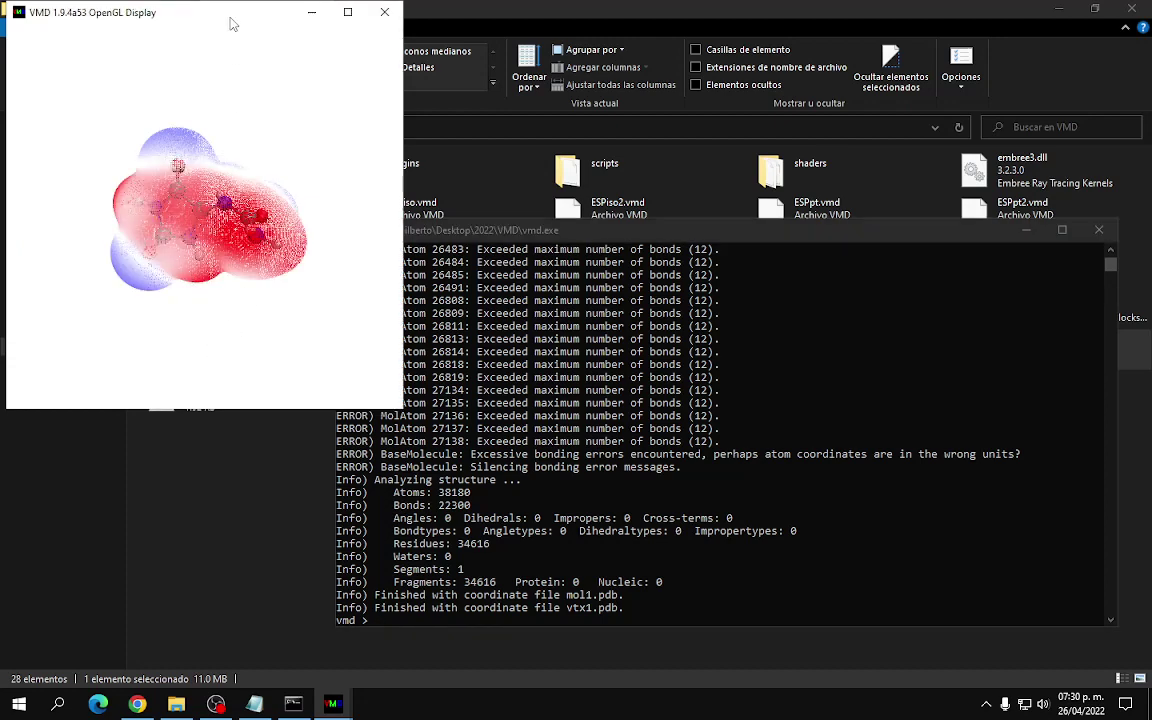
{"action": "left_click_drag", "start_coordinate": [240, 263], "coordinate": [258, 152]}
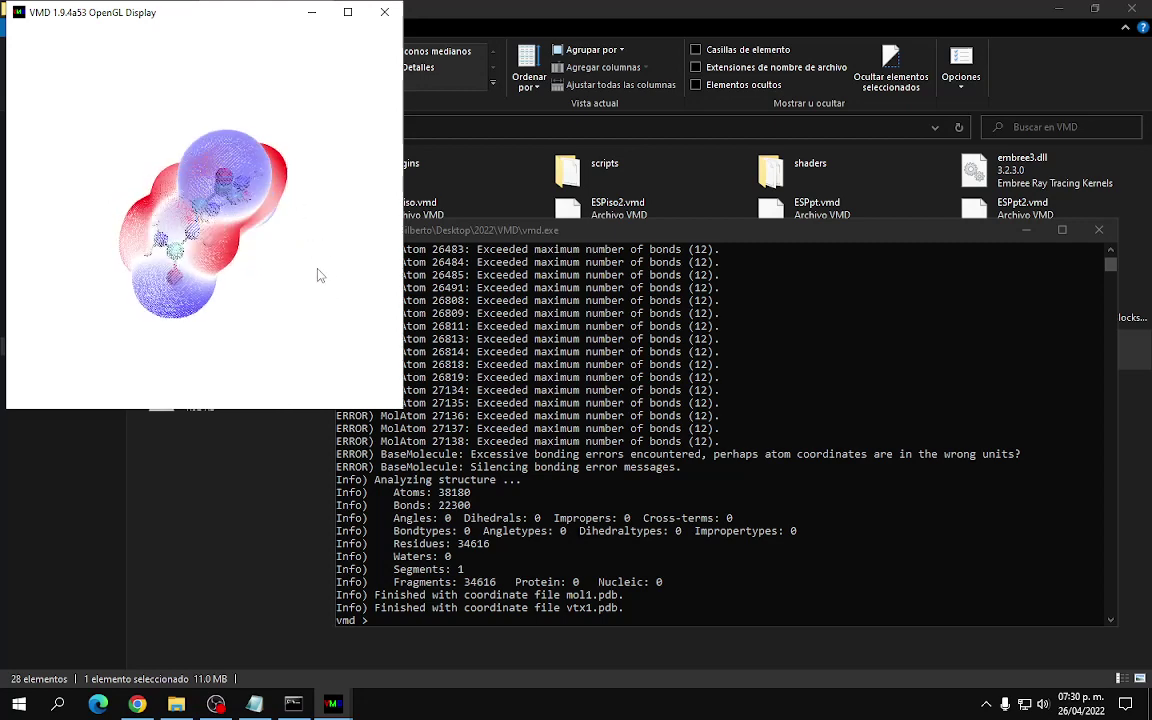
{"action": "left_click_drag", "start_coordinate": [286, 241], "coordinate": [190, 240]}
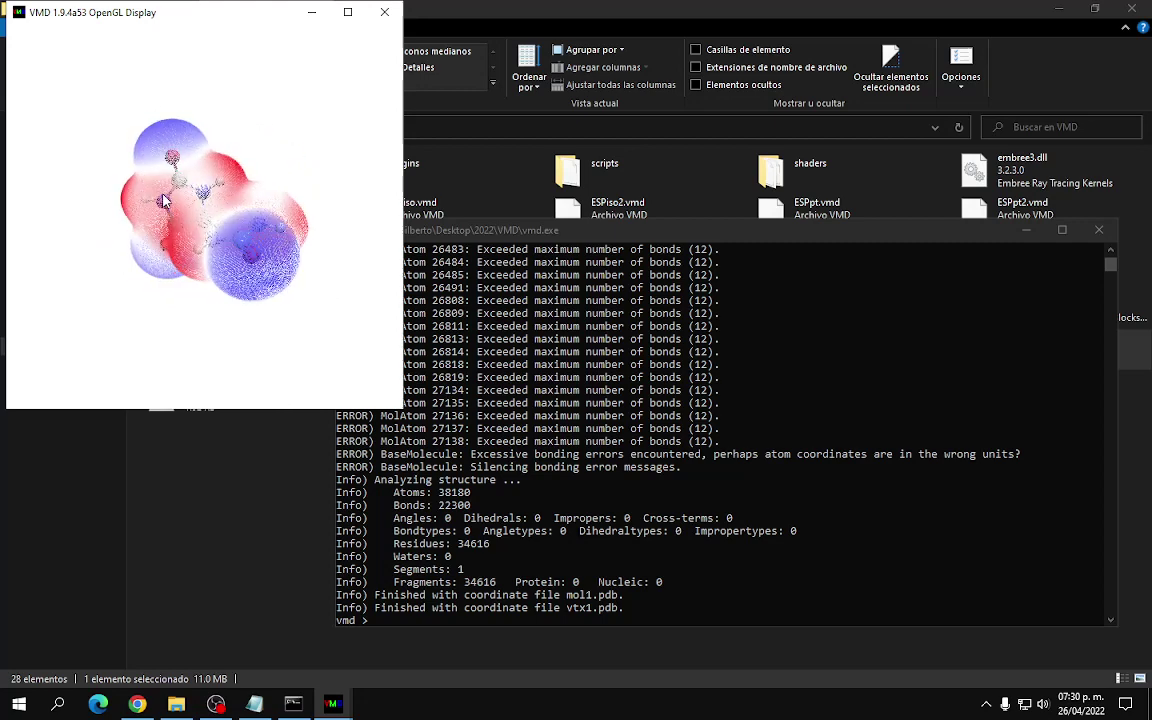
{"action": "left_click", "coordinate": [1025, 231]}
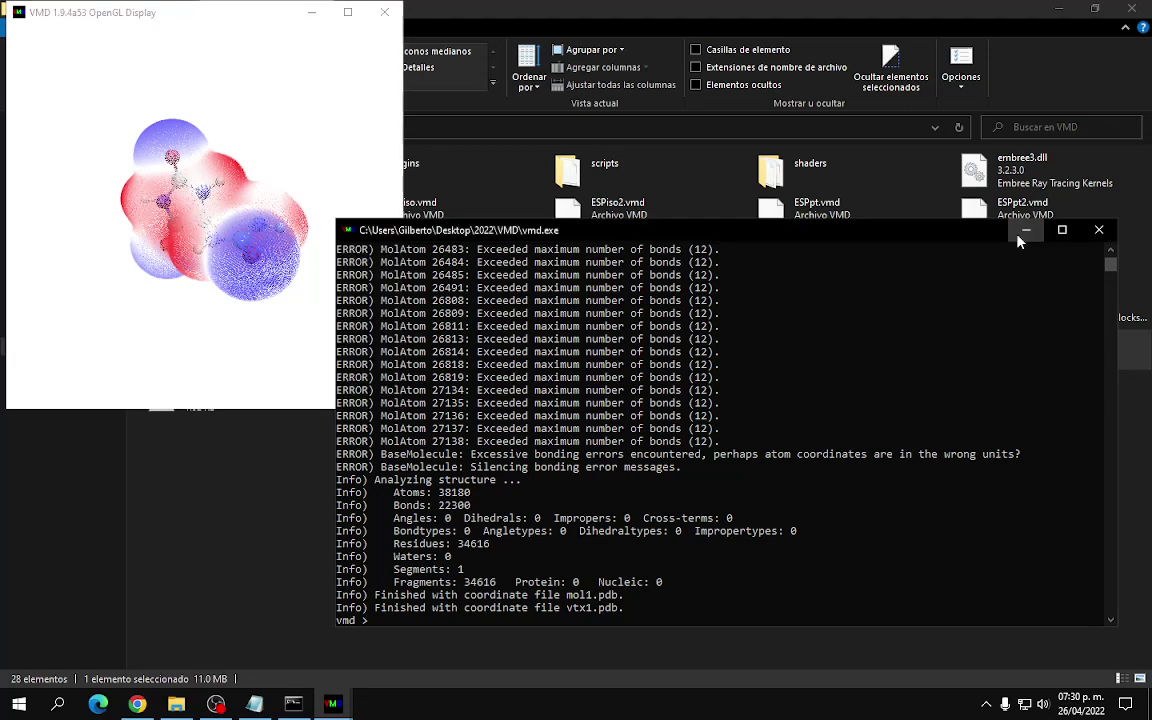
{"action": "left_click", "coordinate": [347, 12]}
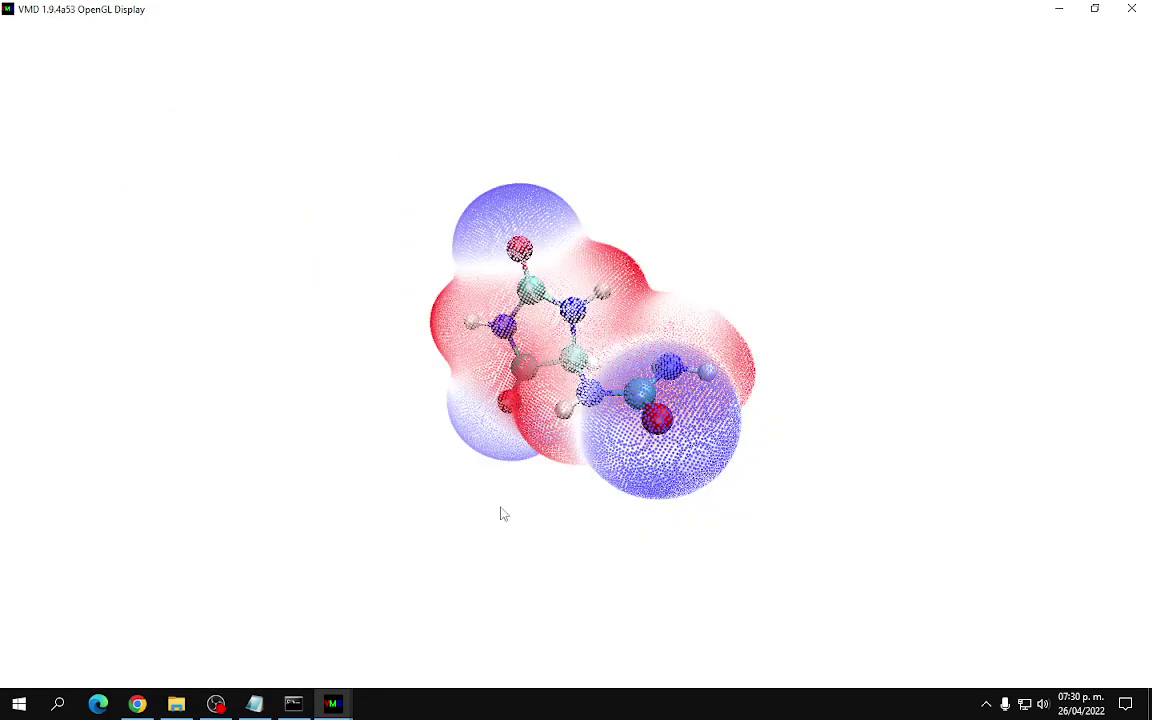
{"action": "left_click_drag", "start_coordinate": [535, 519], "coordinate": [652, 263]}
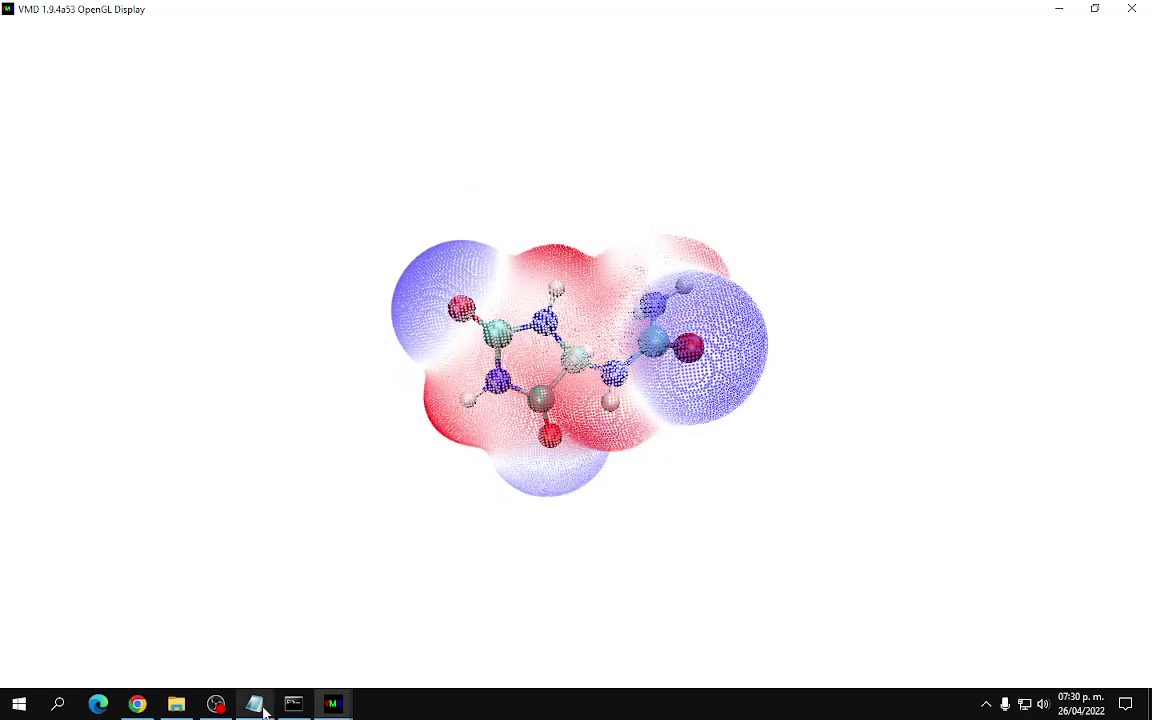
Step: Bring VMD Main over the display, open the color scale settings of Color Controls, and set the method to RGryB
{"action": "mouse_move", "coordinate": [330, 702]}
{"action": "left_click", "coordinate": [481, 600]}
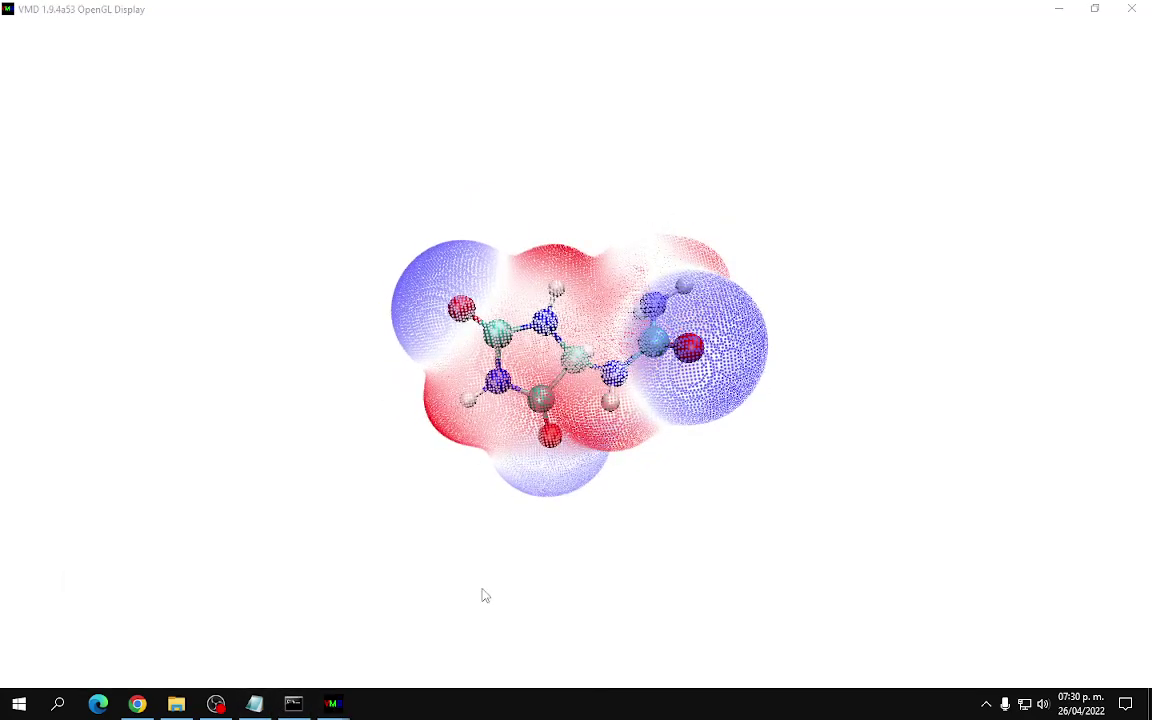
{"action": "left_click_drag", "start_coordinate": [95, 172], "coordinate": [811, 80]}
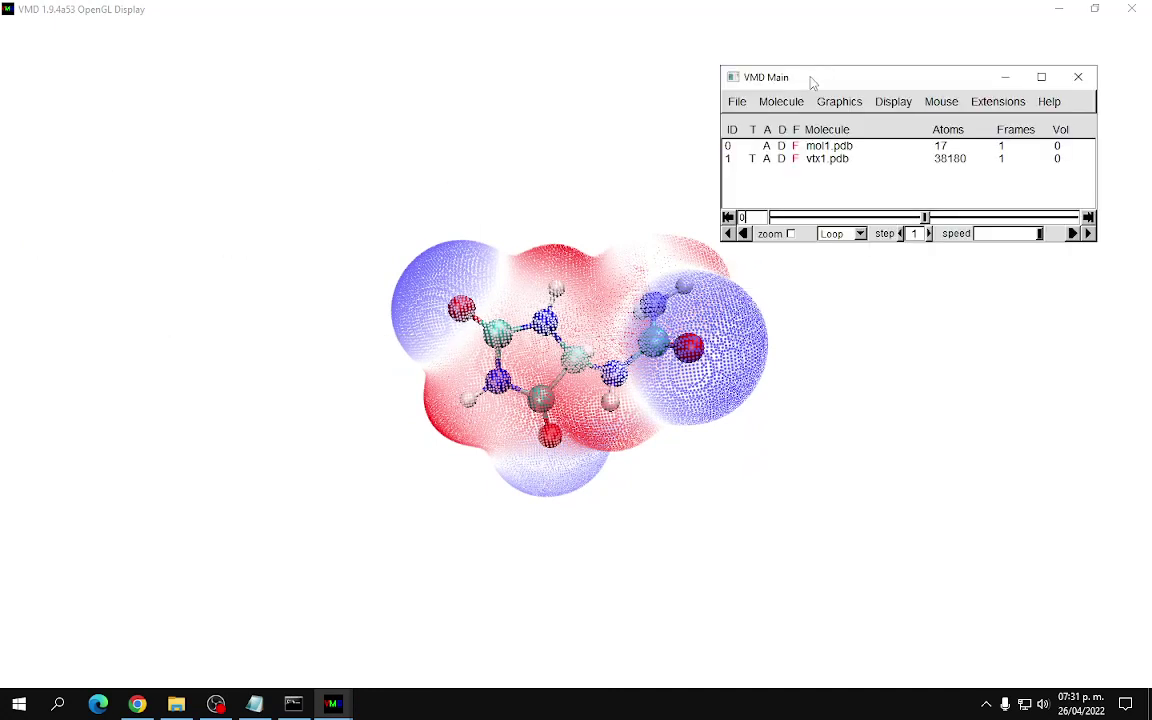
{"action": "left_click", "coordinate": [839, 101]}
{"action": "left_click", "coordinate": [834, 139]}
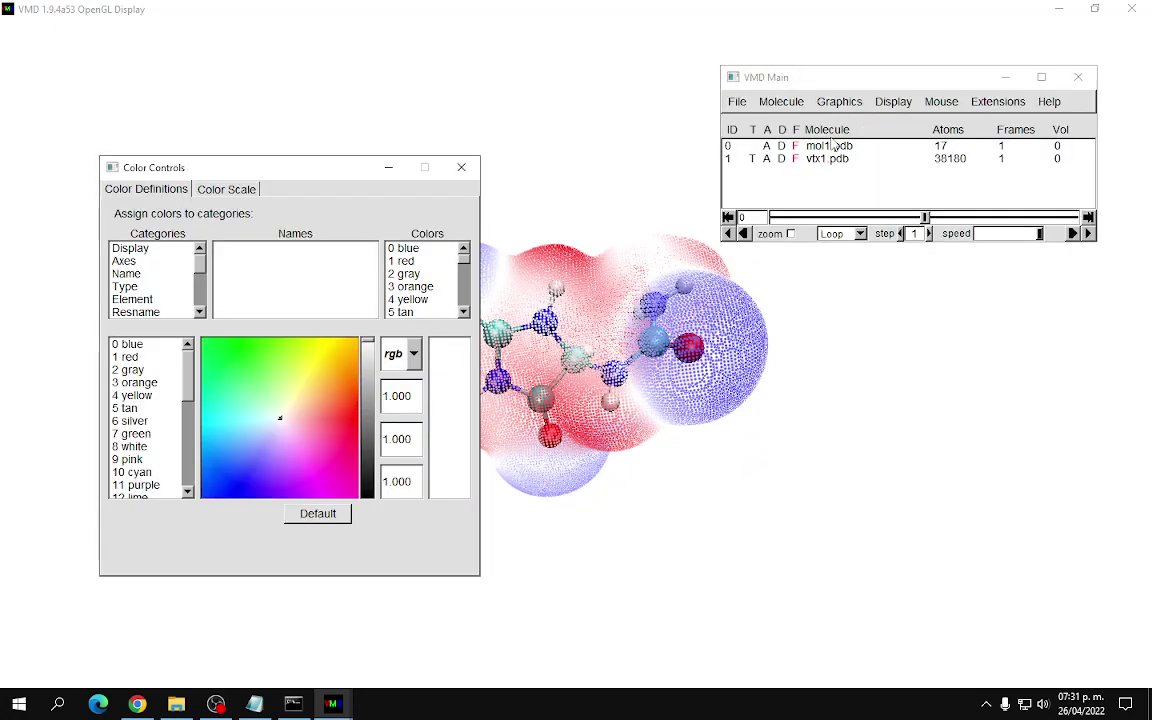
{"action": "left_click", "coordinate": [216, 193]}
{"action": "left_click", "coordinate": [172, 221]}
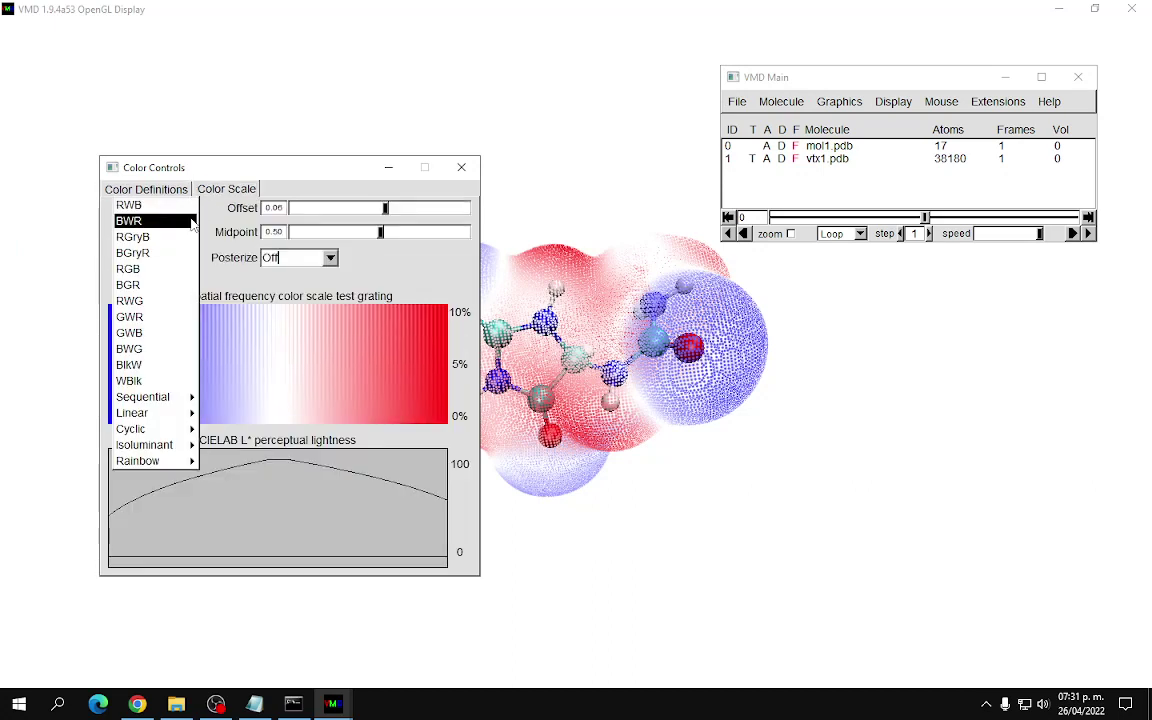
{"action": "left_click", "coordinate": [172, 240]}
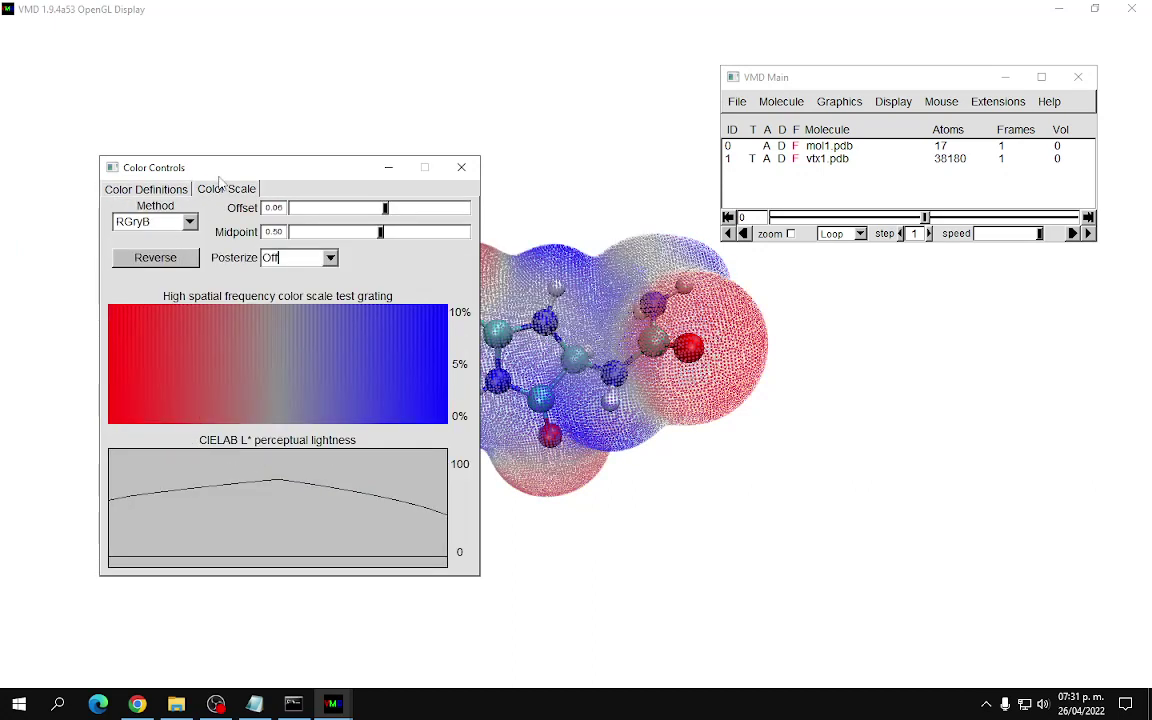
Step: Move Color Controls off the molecule, try the BGryR color scale, set the method to RGB, and minimize the dialog
{"action": "left_click_drag", "start_coordinate": [202, 166], "coordinate": [138, 160]}
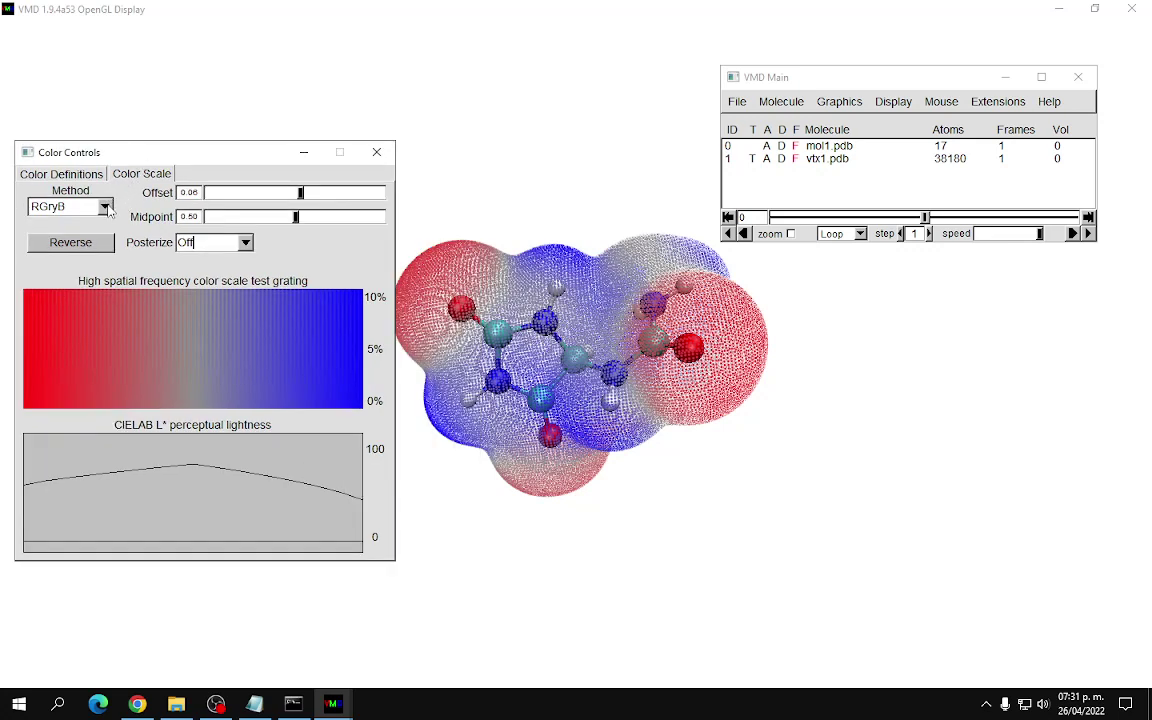
{"action": "left_click", "coordinate": [104, 206]}
{"action": "left_click", "coordinate": [98, 202]}
{"action": "left_click", "coordinate": [100, 206]}
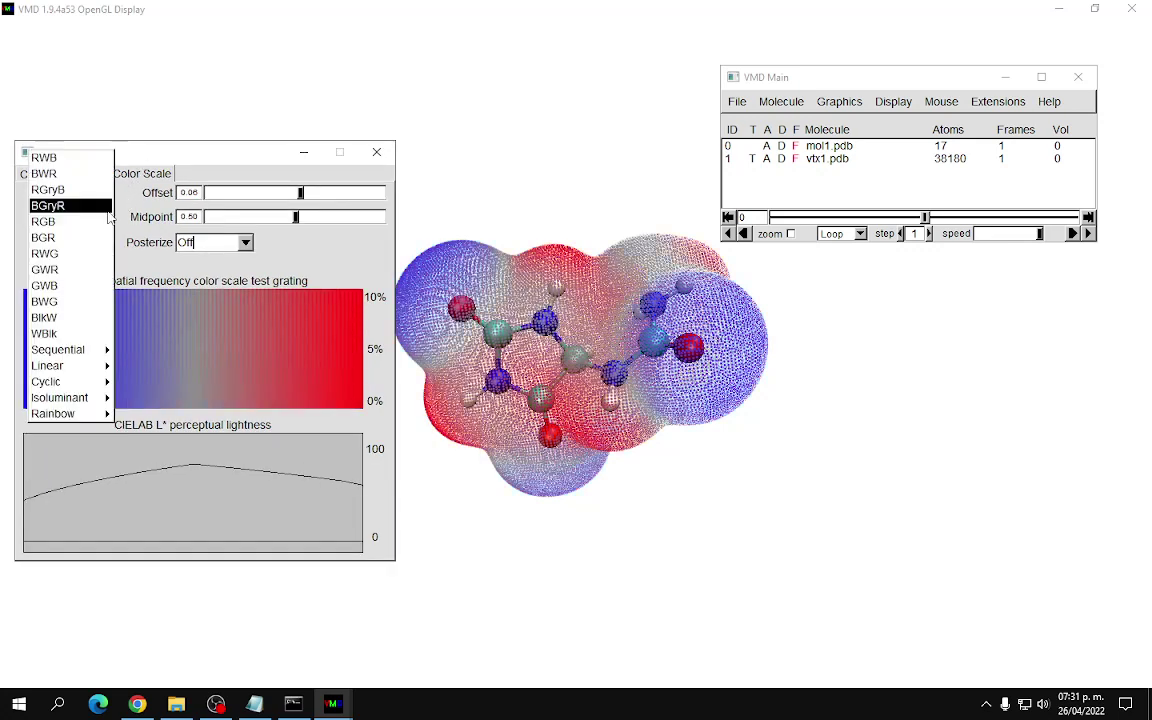
{"action": "left_click", "coordinate": [76, 221]}
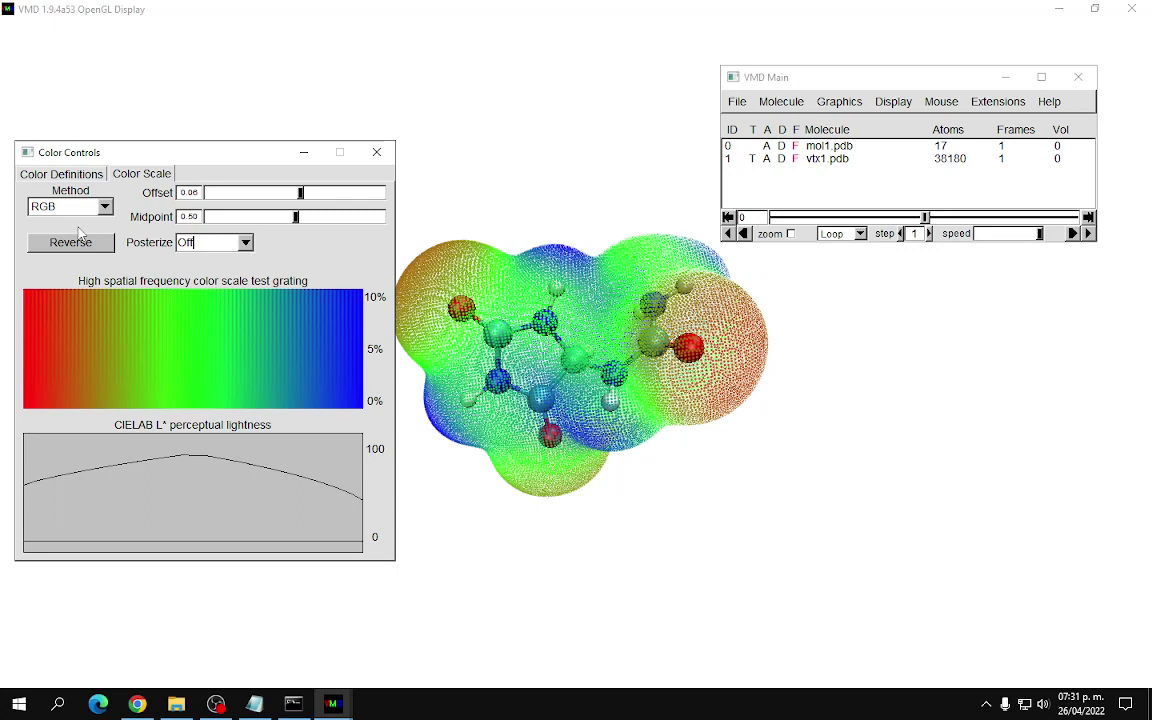
{"action": "left_click", "coordinate": [301, 154]}
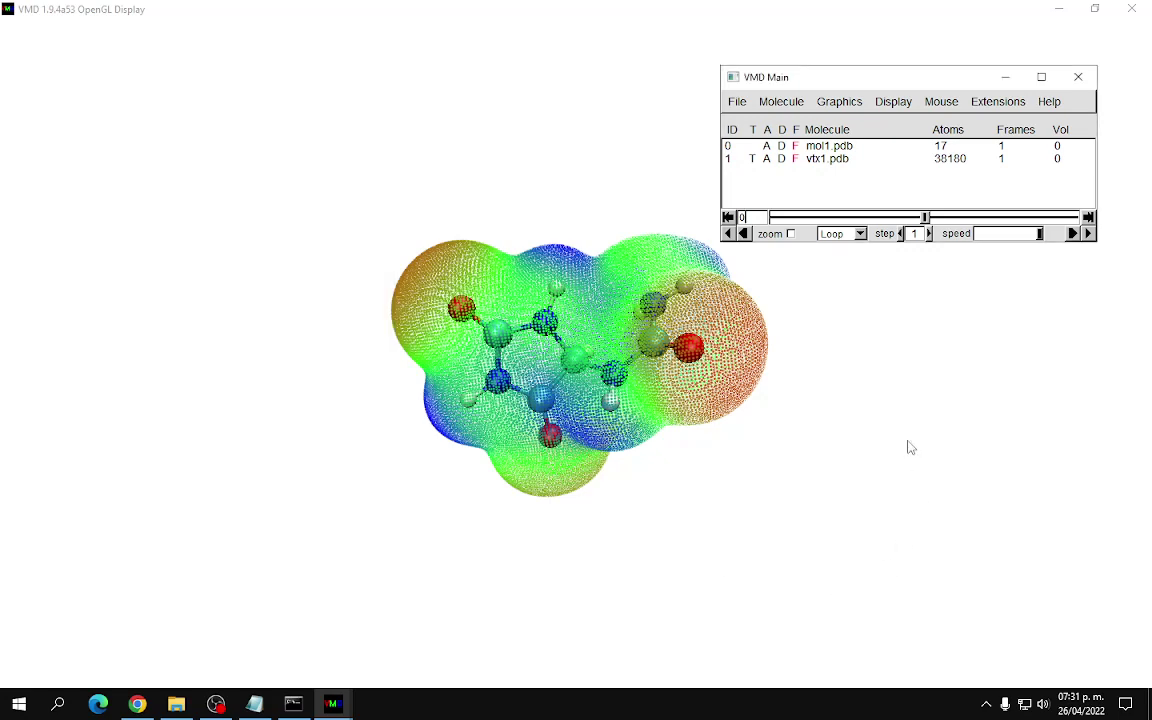
Step: Examine the RGB-colored surface points and the enclosed molecule up close in the OpenGL display
{"action": "left_click", "coordinate": [589, 208]}
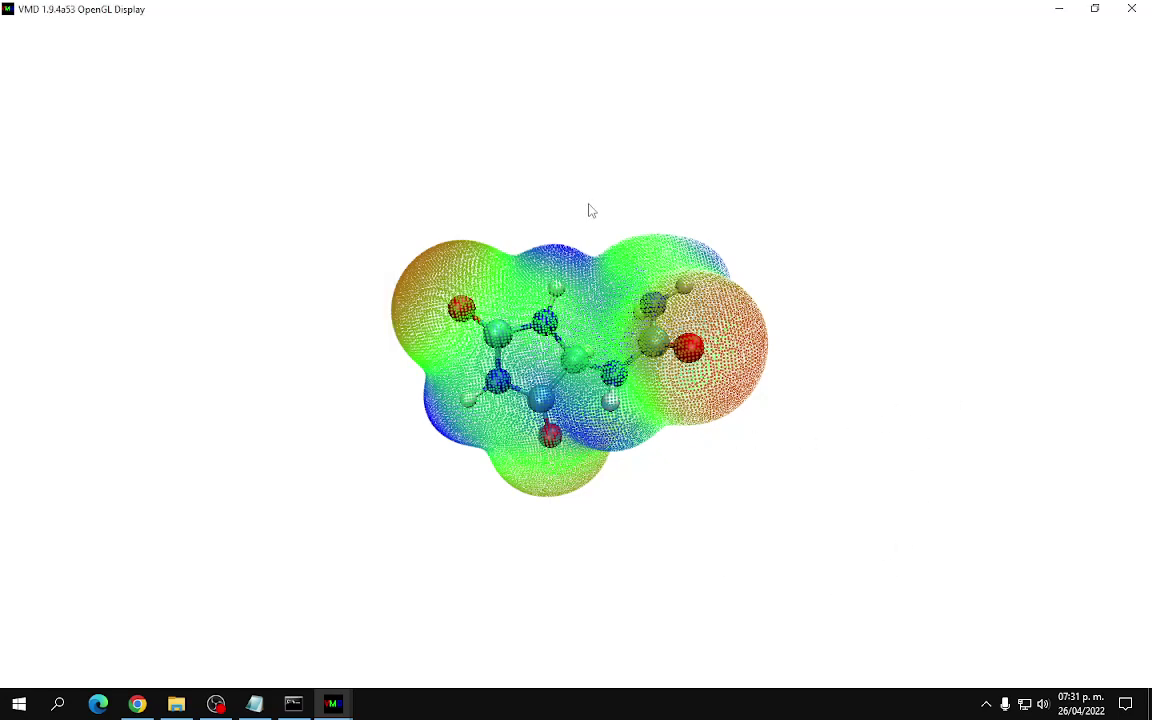
{"action": "scroll", "coordinate": [589, 208], "scroll_direction": "up", "scroll_amount": 4}
{"action": "scroll", "coordinate": [589, 208], "scroll_direction": "up", "scroll_amount": 3}
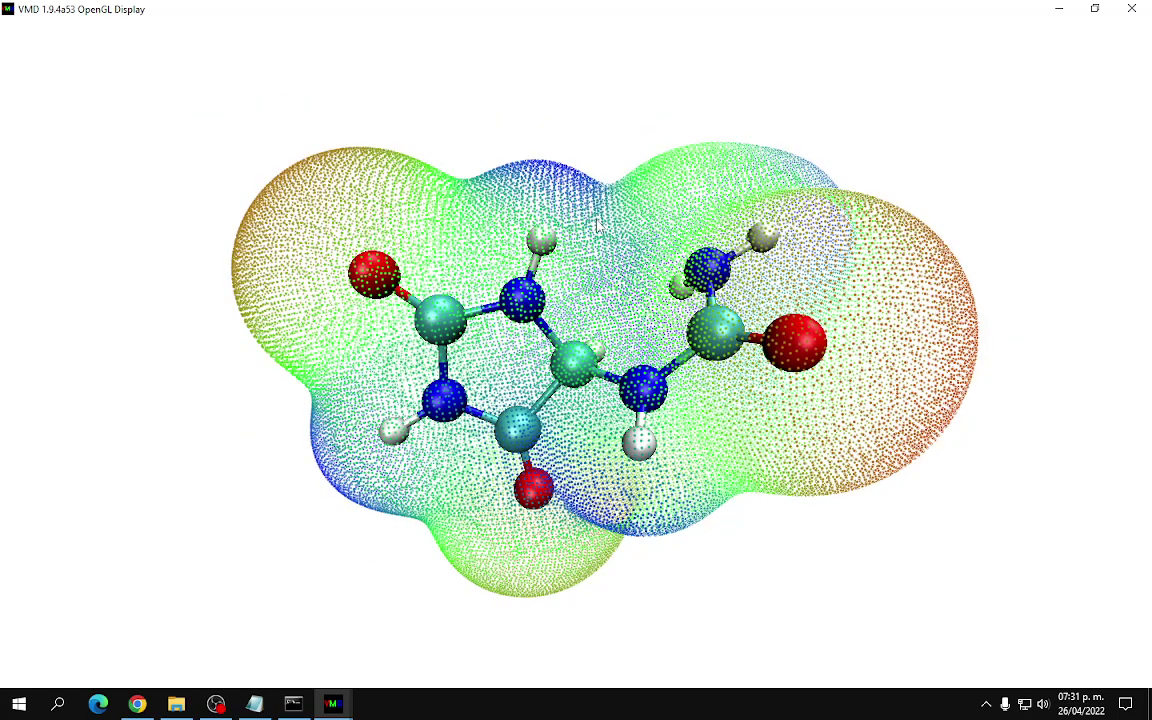
{"action": "scroll", "coordinate": [598, 276], "scroll_direction": "up", "scroll_amount": 2}
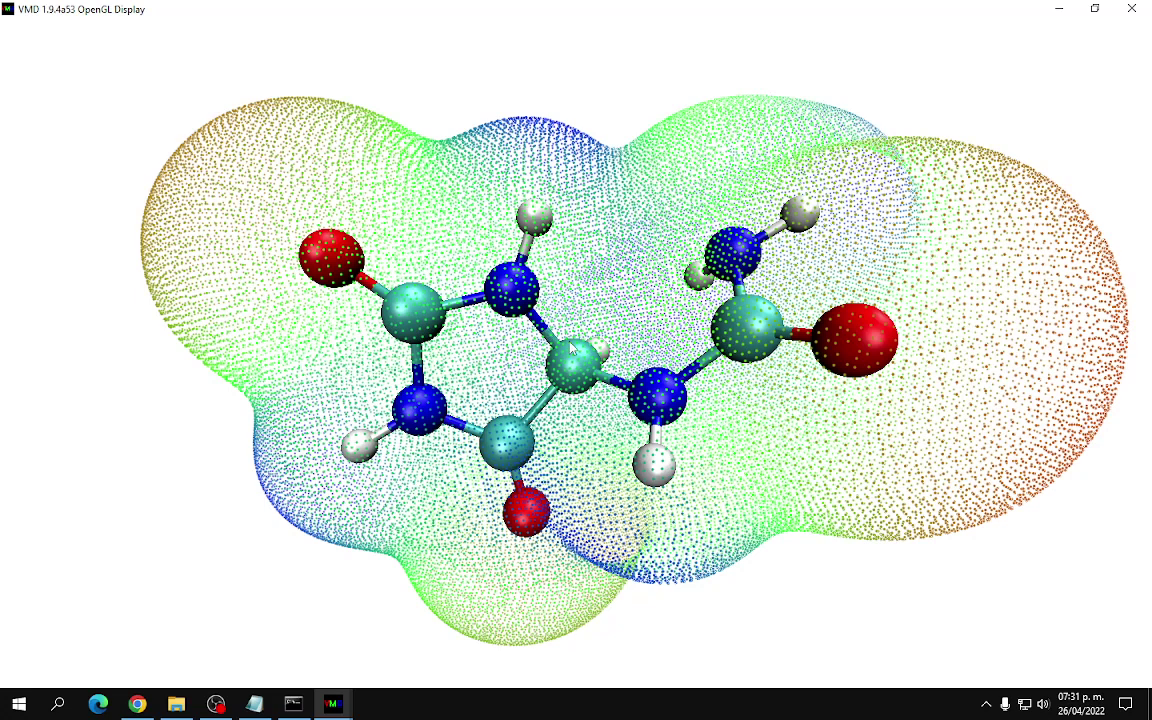
Step: Zoom out the molecule, bring up VMD Main, open File Render Controls, and set the renderer to Tachyon (internal, in-memory rendering)
{"action": "scroll", "coordinate": [564, 330], "scroll_direction": "down", "scroll_amount": 2}
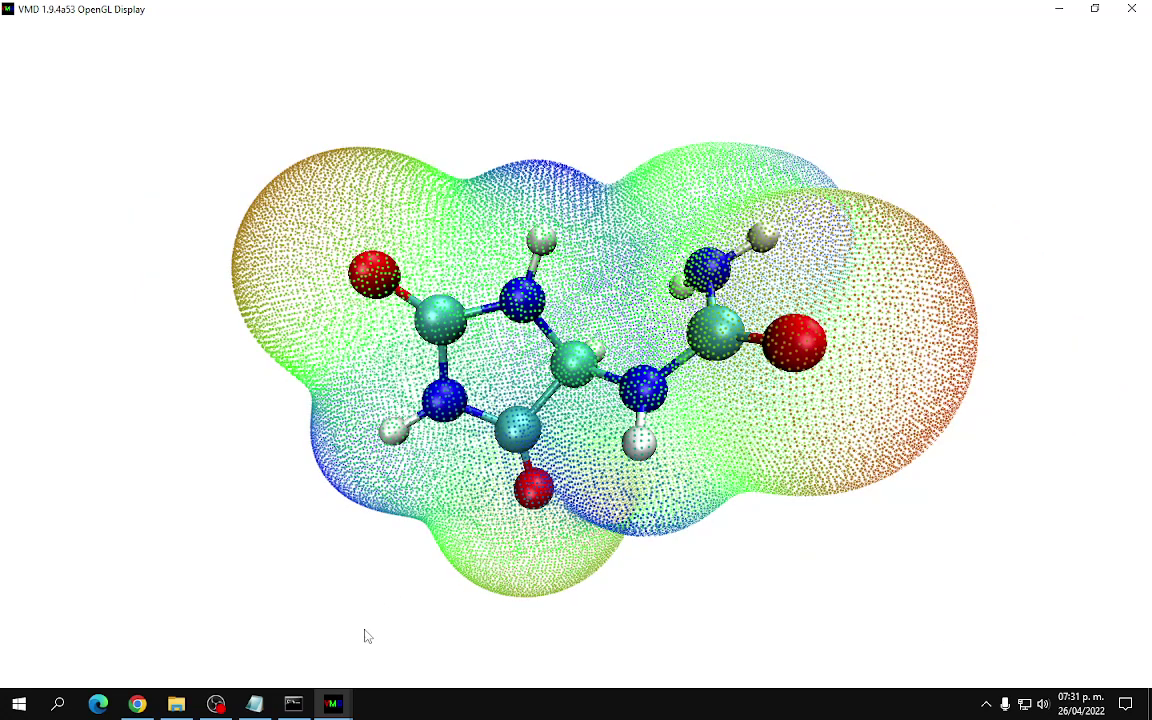
{"action": "mouse_move", "coordinate": [342, 708]}
{"action": "left_click", "coordinate": [429, 660]}
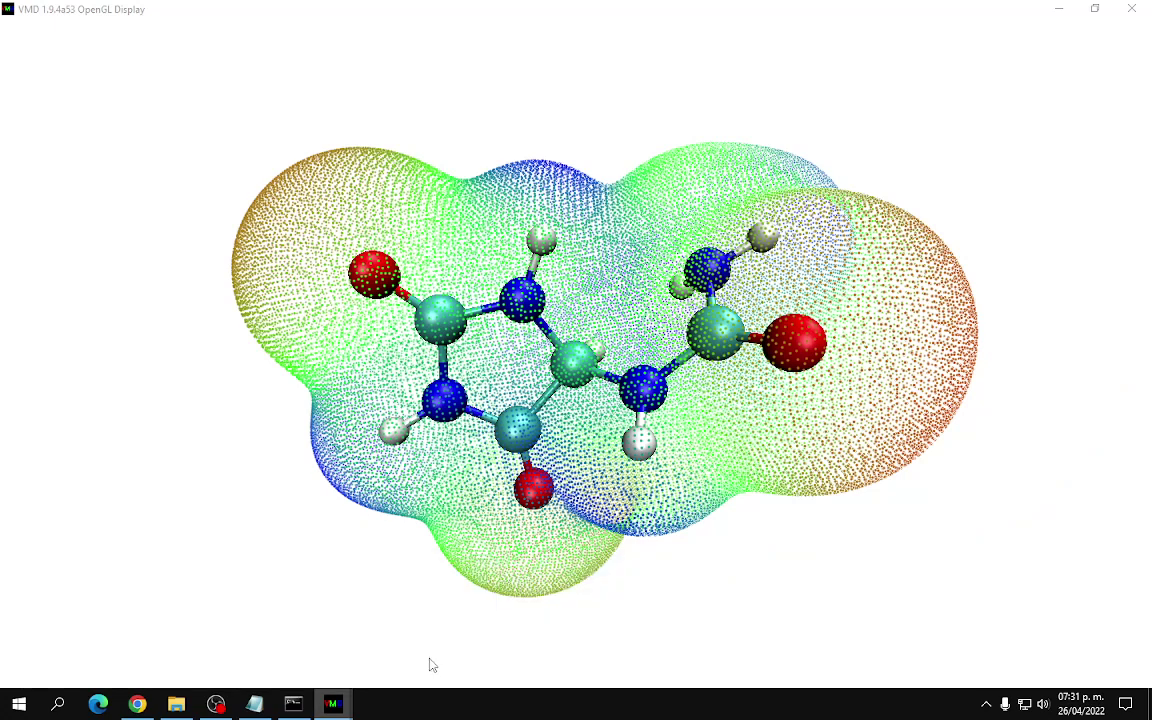
{"action": "left_click_drag", "start_coordinate": [856, 80], "coordinate": [890, 44]}
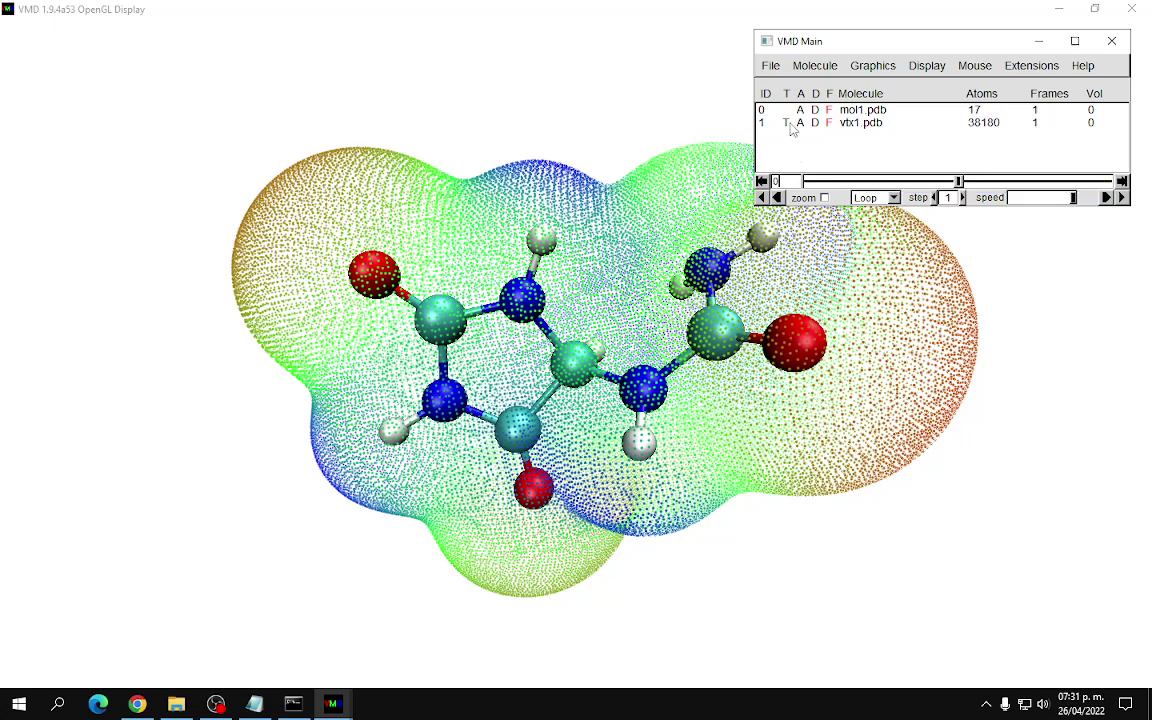
{"action": "left_click", "coordinate": [776, 67]}
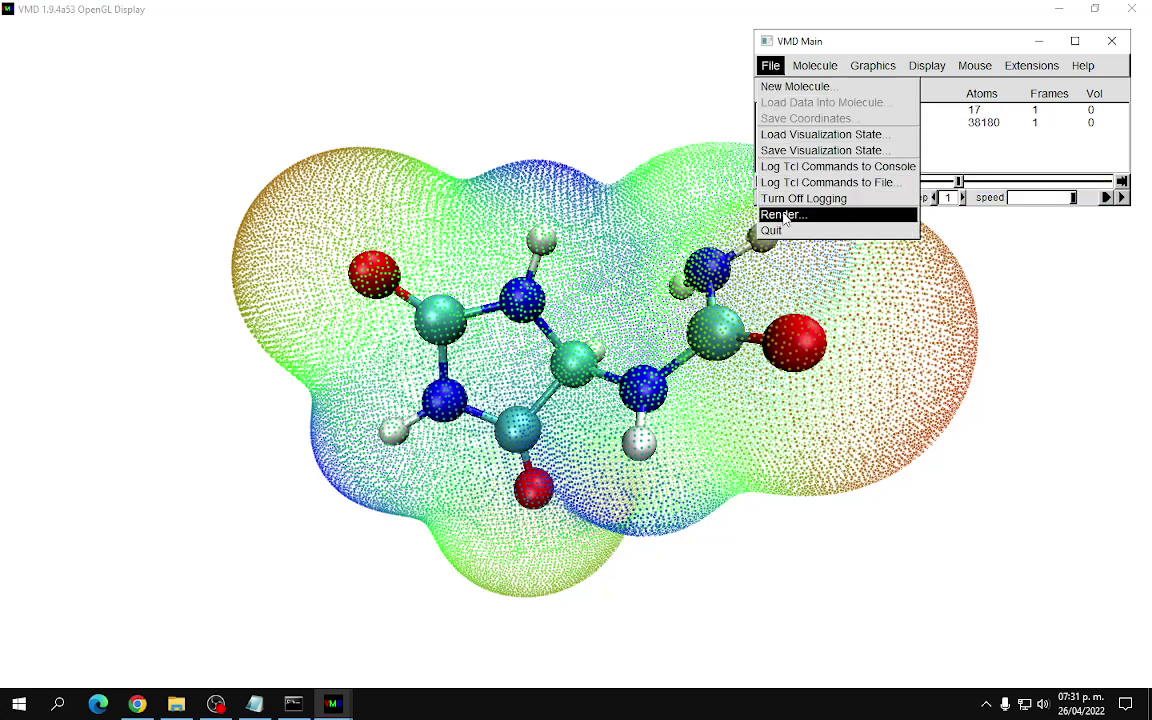
{"action": "left_click", "coordinate": [779, 214]}
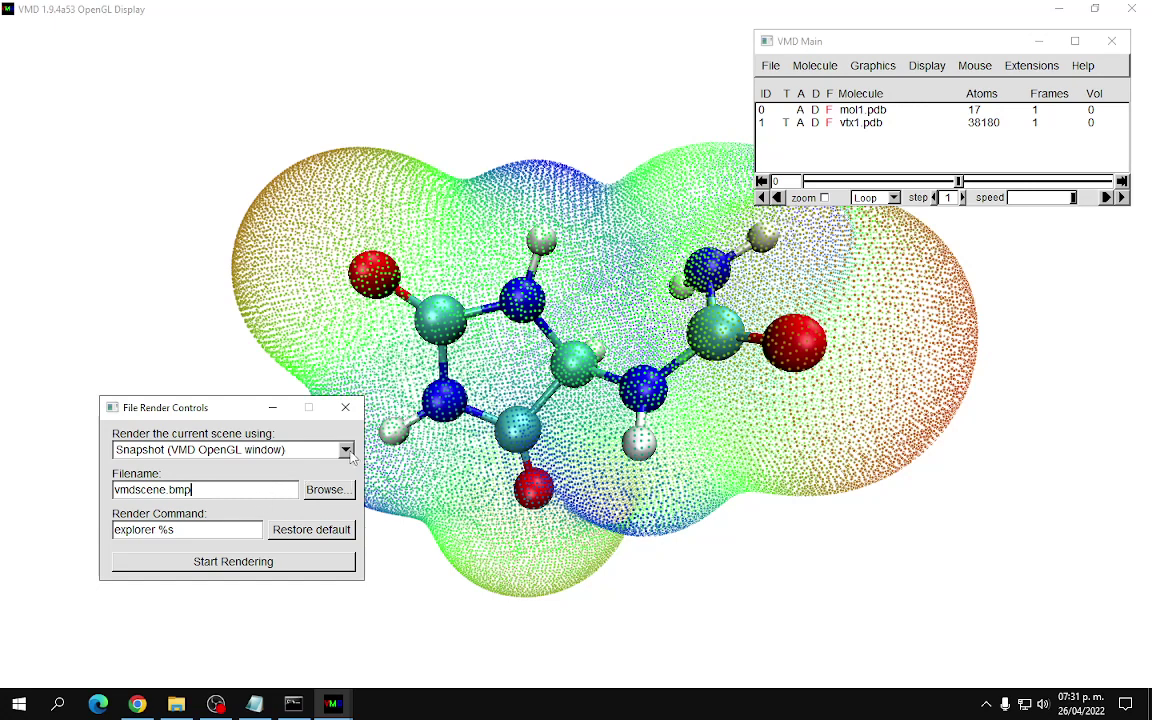
{"action": "left_click", "coordinate": [345, 450]}
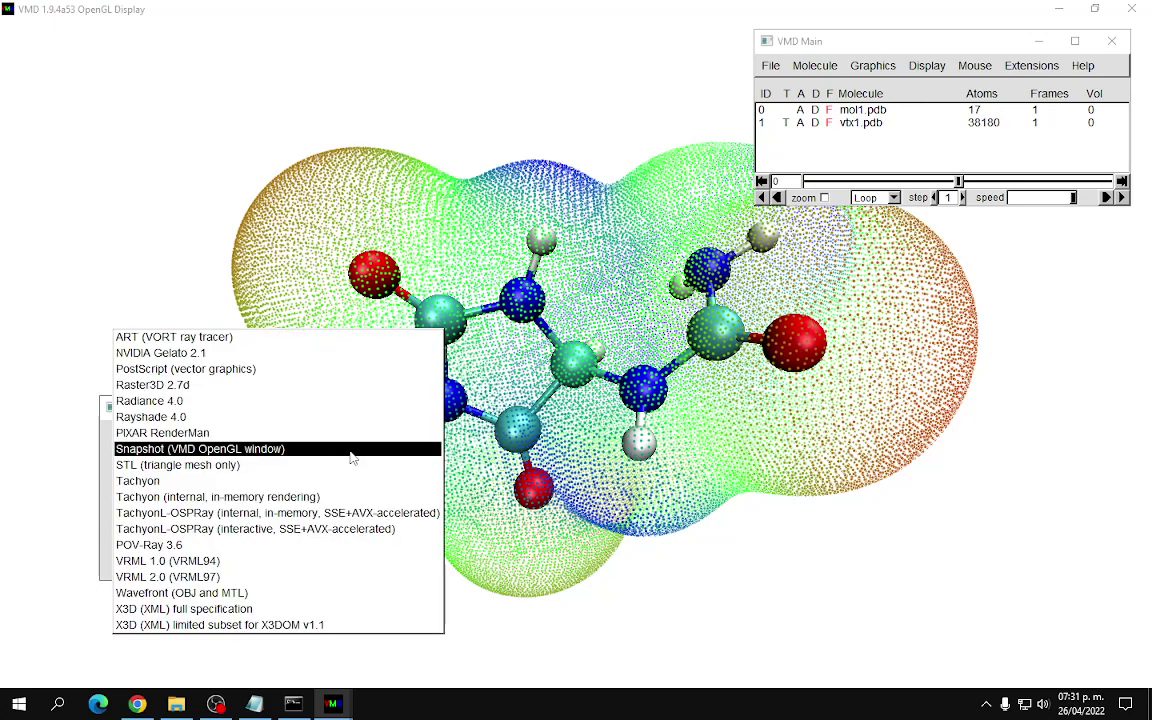
{"action": "left_click", "coordinate": [318, 500]}
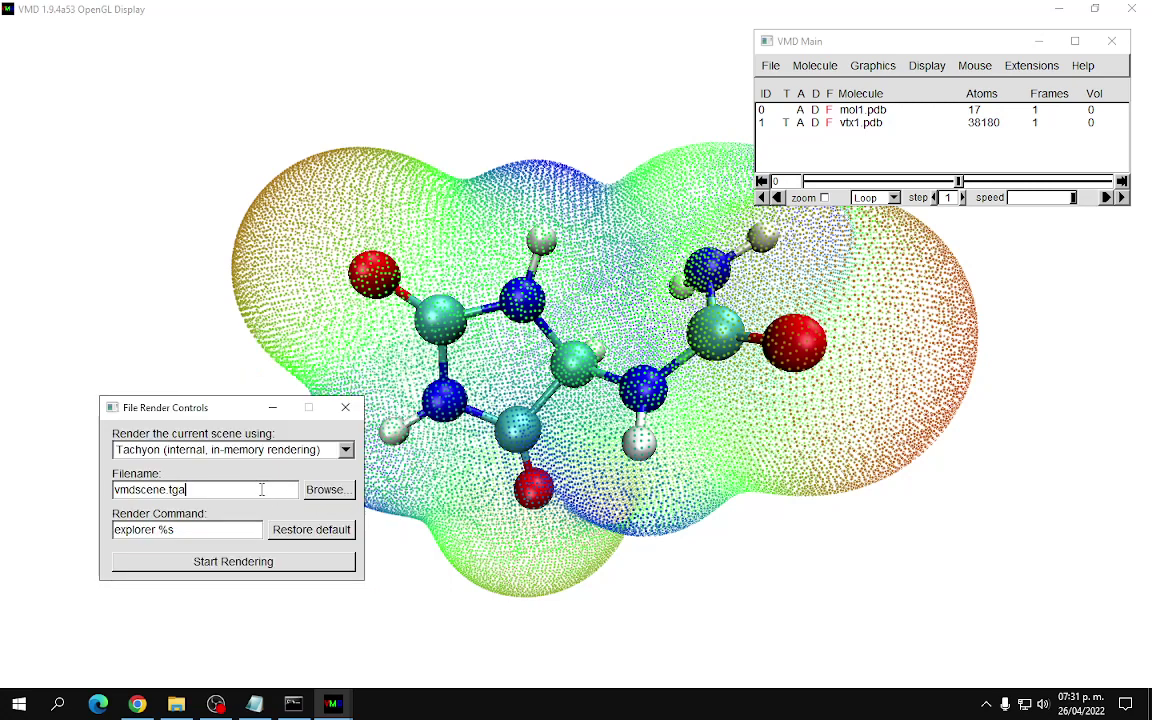
Step: Browse for the rendering output location and open the 2022 folder on the desktop (Escritorio)
{"action": "left_click_drag", "start_coordinate": [221, 492], "coordinate": [97, 487]}
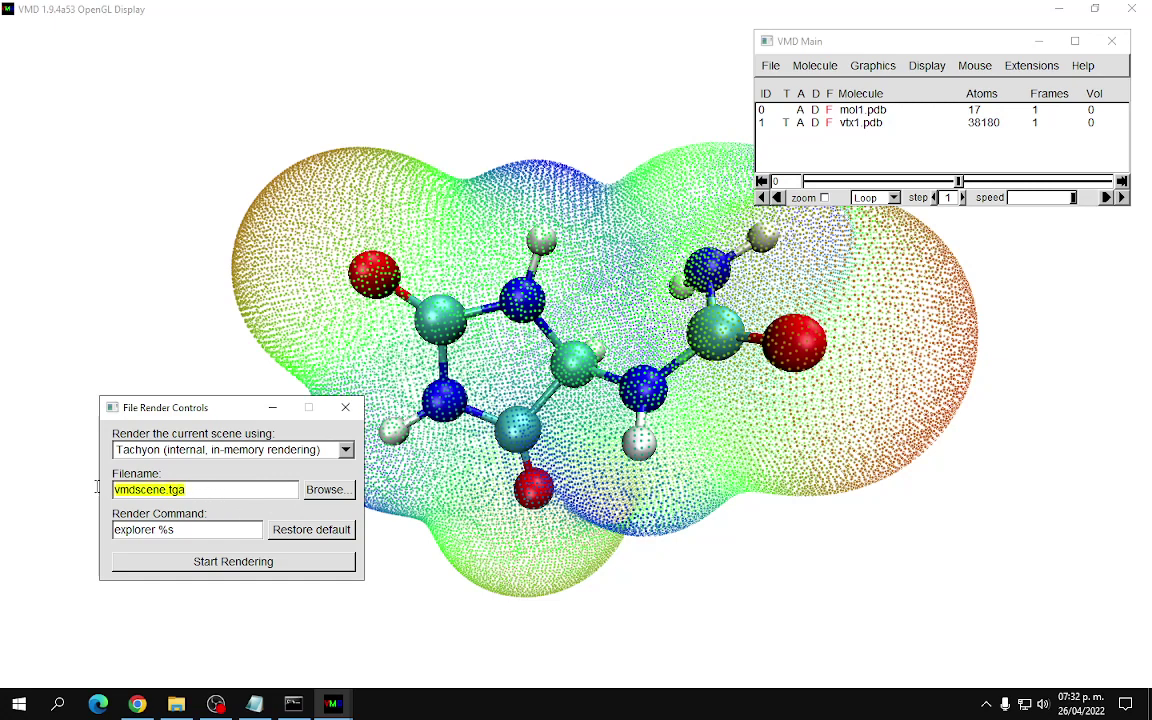
{"action": "left_click", "coordinate": [325, 490]}
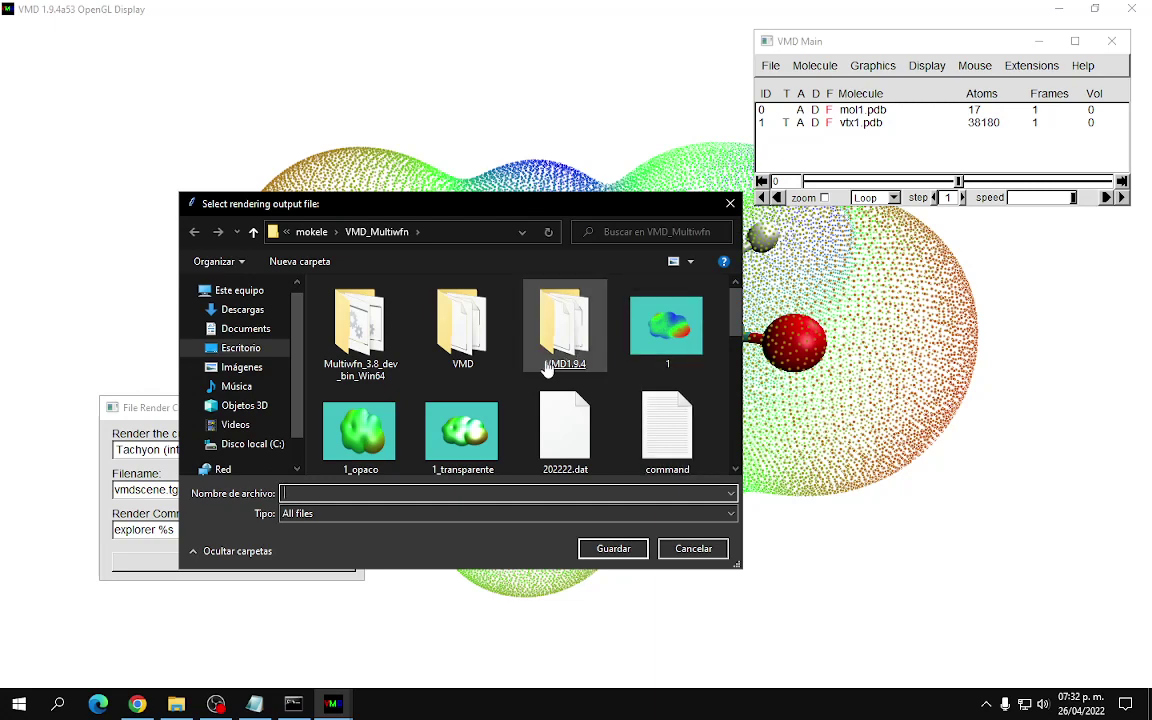
{"action": "scroll", "coordinate": [550, 420], "scroll_direction": "down", "scroll_amount": 10}
{"action": "scroll", "coordinate": [430, 420], "scroll_direction": "up", "scroll_amount": 15}
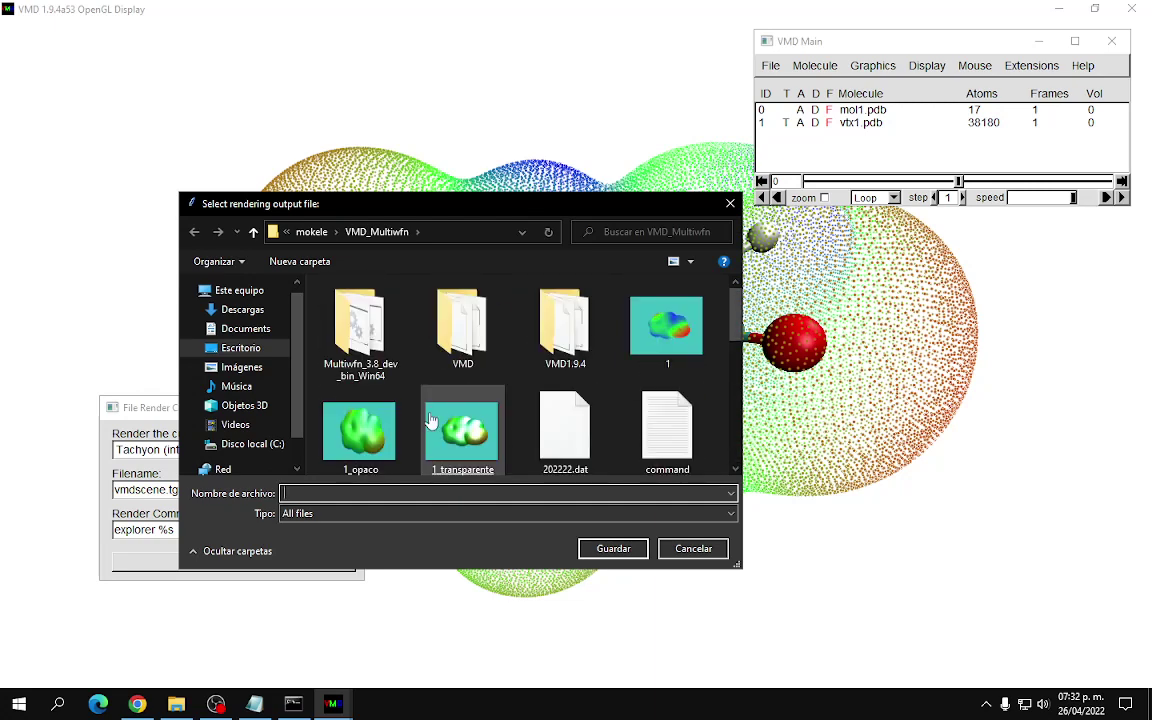
{"action": "left_click", "coordinate": [243, 349]}
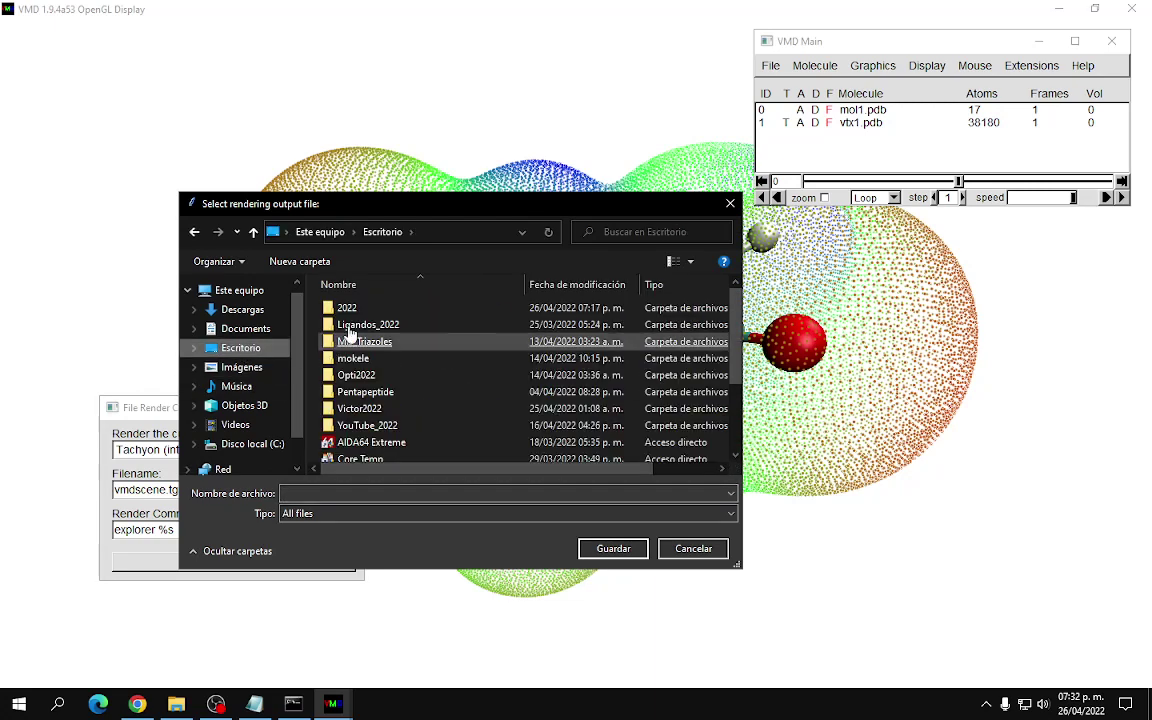
{"action": "double_click", "coordinate": [346, 308]}
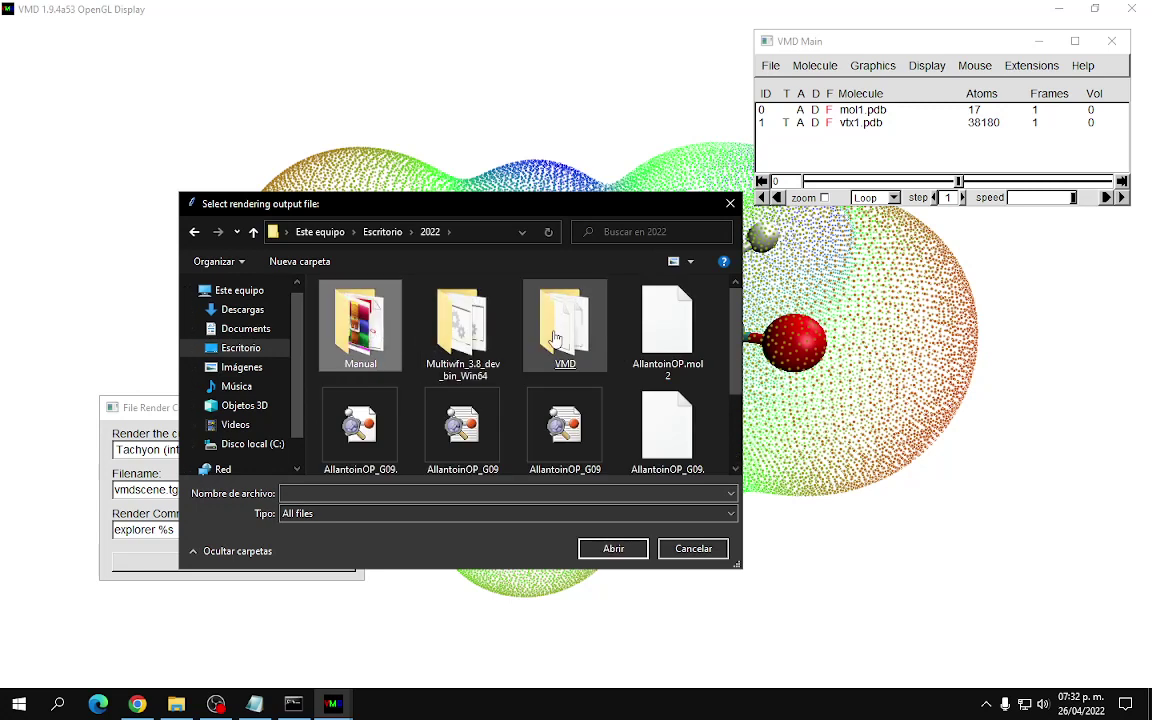
{"action": "left_click", "coordinate": [556, 338]}
{"action": "scroll", "coordinate": [560, 347], "scroll_direction": "down", "scroll_amount": 5}
{"action": "scroll", "coordinate": [563, 425], "scroll_direction": "up", "scroll_amount": 5}
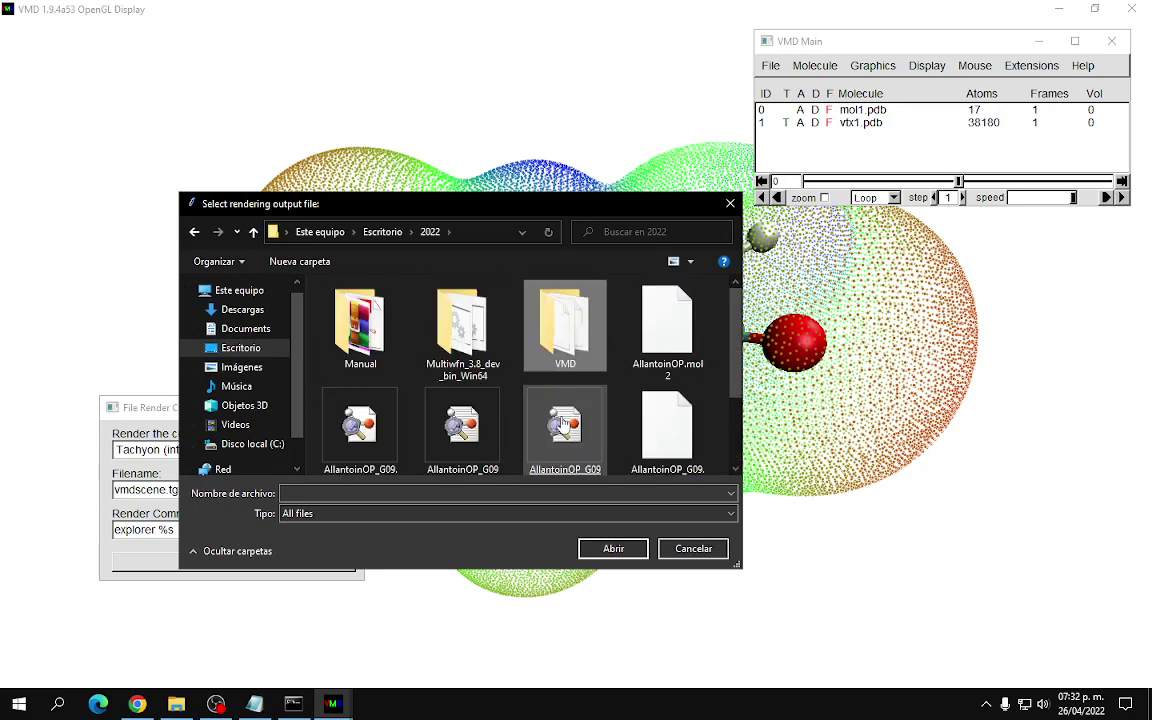
Step: Save the output file name as AllantoinOP_G09_extMPE.tga in the 2022 folder and start rendering the scene
{"action": "left_click", "coordinate": [563, 428]}
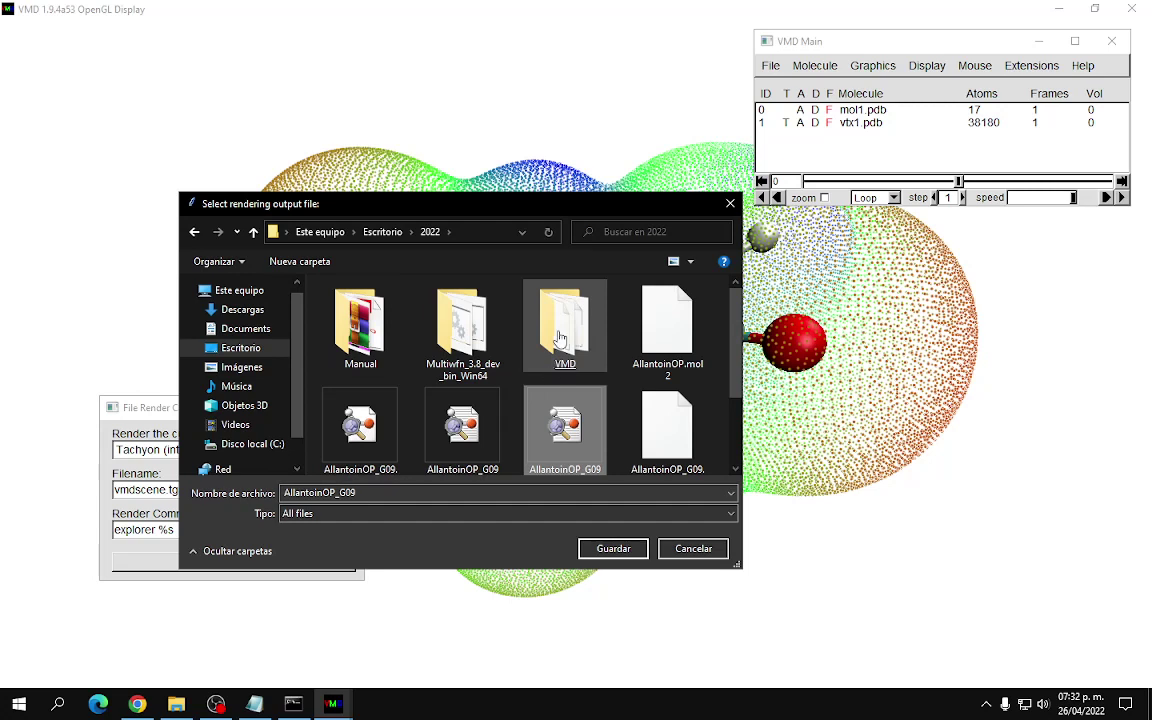
{"action": "scroll", "coordinate": [560, 400], "scroll_direction": "down", "scroll_amount": 2}
{"action": "left_click", "coordinate": [490, 494]}
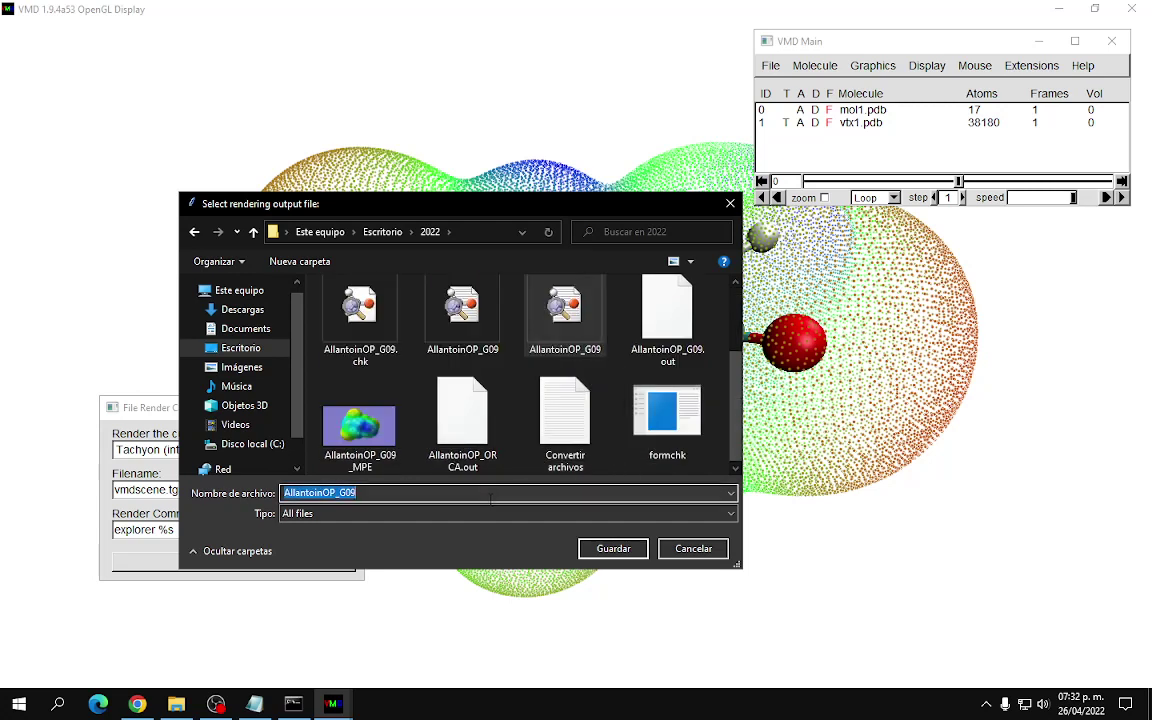
{"action": "left_click", "coordinate": [442, 495]}
{"action": "type", "text": "_"}
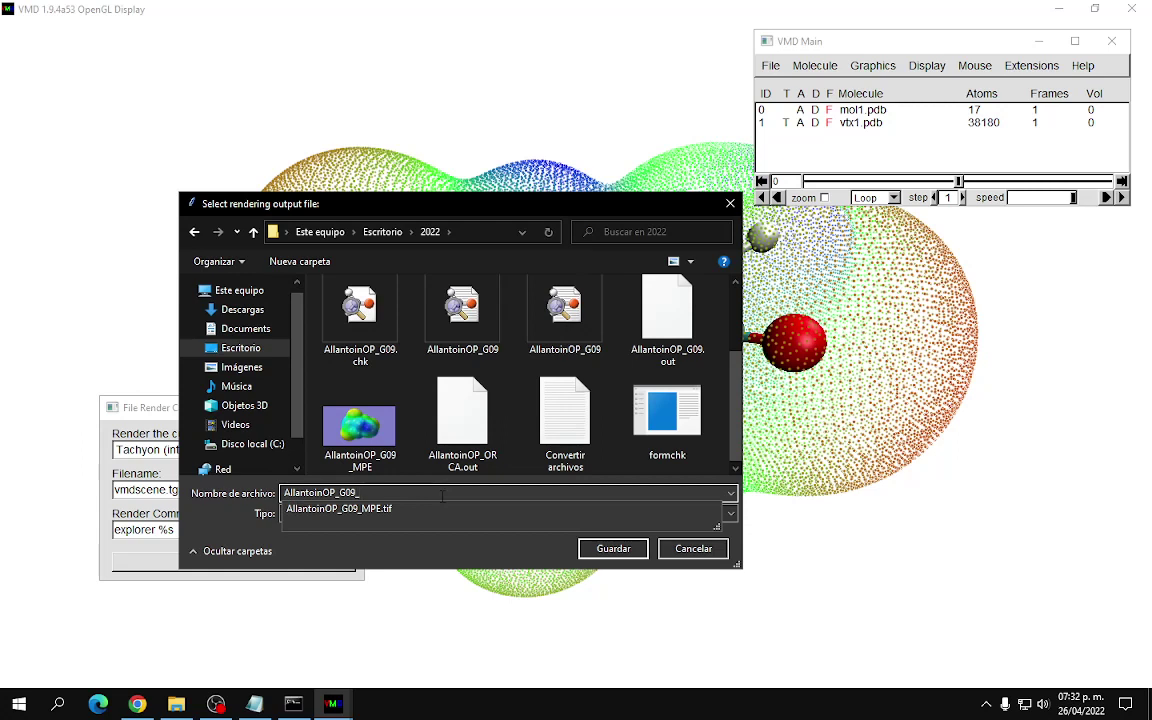
{"action": "type", "text": "ext"}
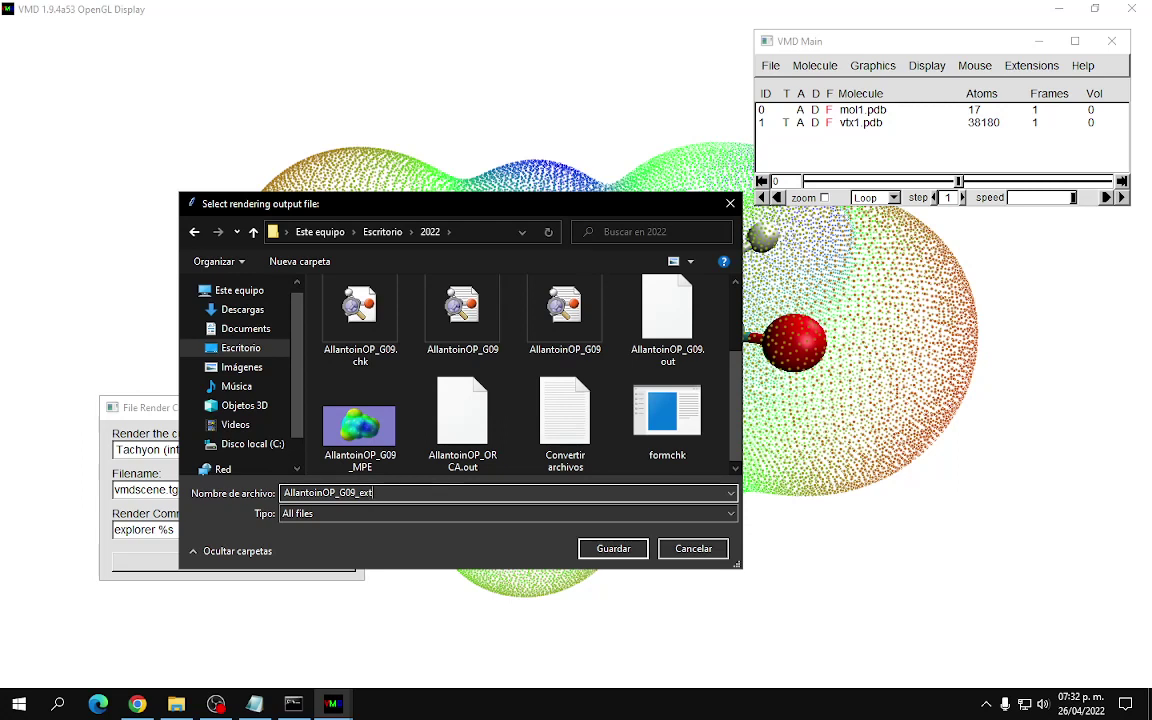
{"action": "type", "text": "M"}
{"action": "key", "text": "BackSpace"}
{"action": "type", "text": "MPE"}
{"action": "left_click_drag", "start_coordinate": [300, 204], "coordinate": [379, 200]}
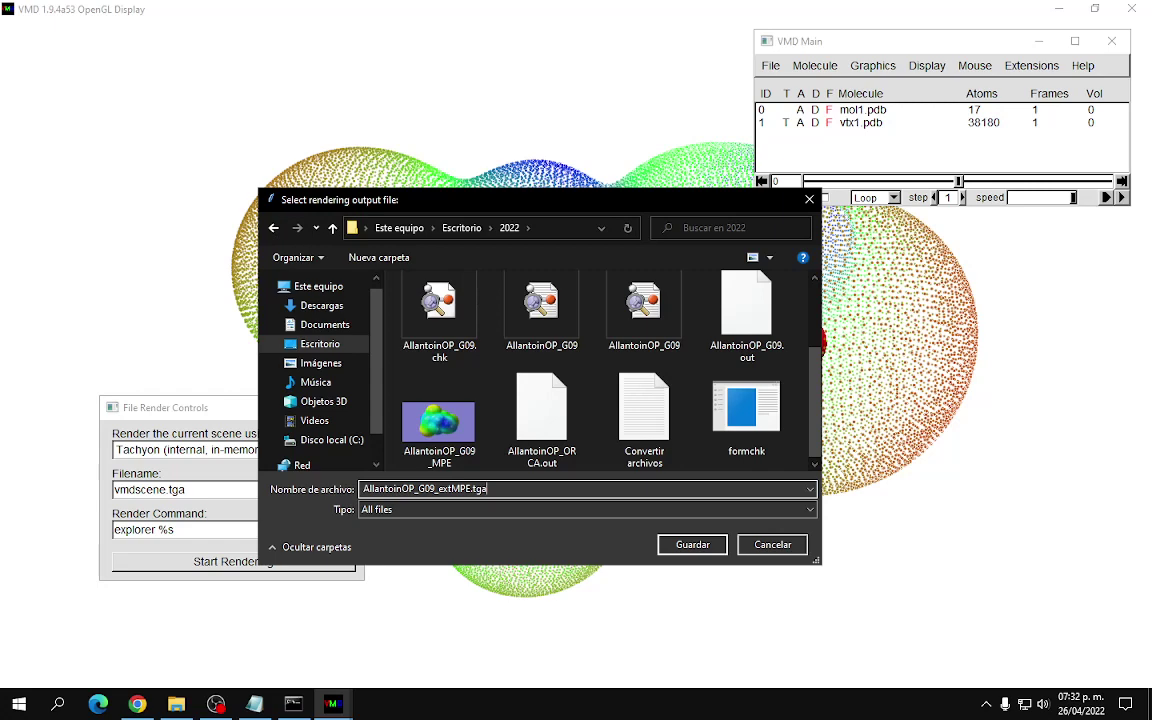
{"action": "left_click", "coordinate": [682, 545]}
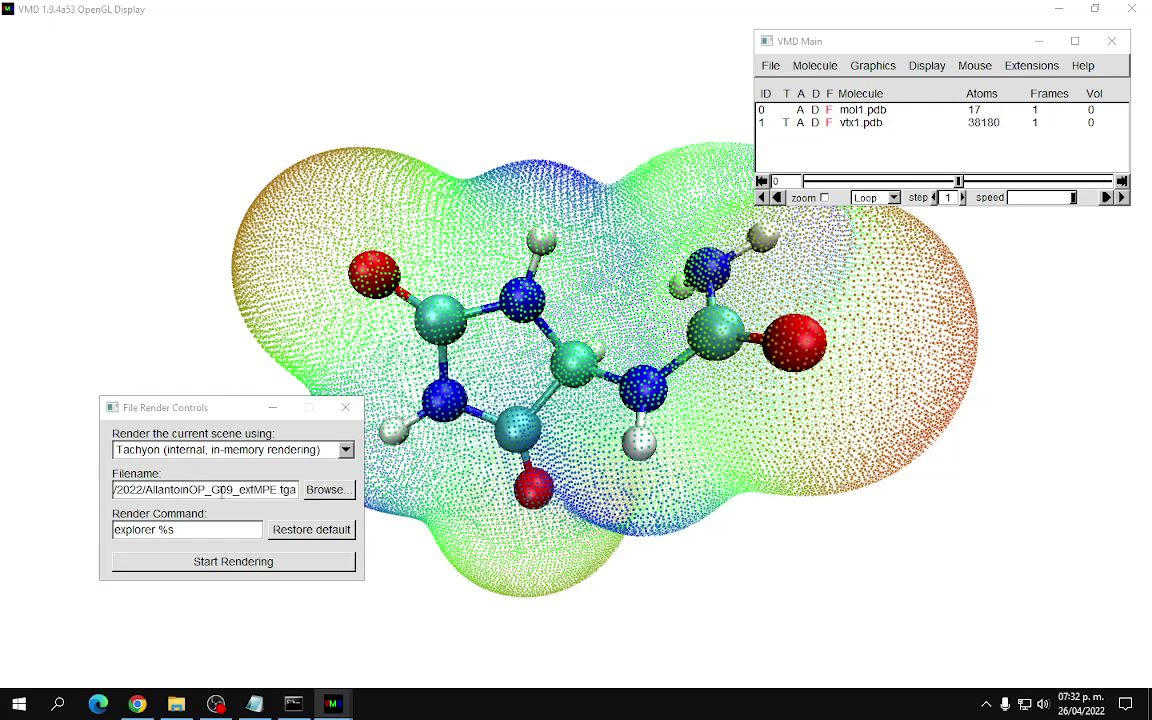
{"action": "left_click", "coordinate": [244, 569]}
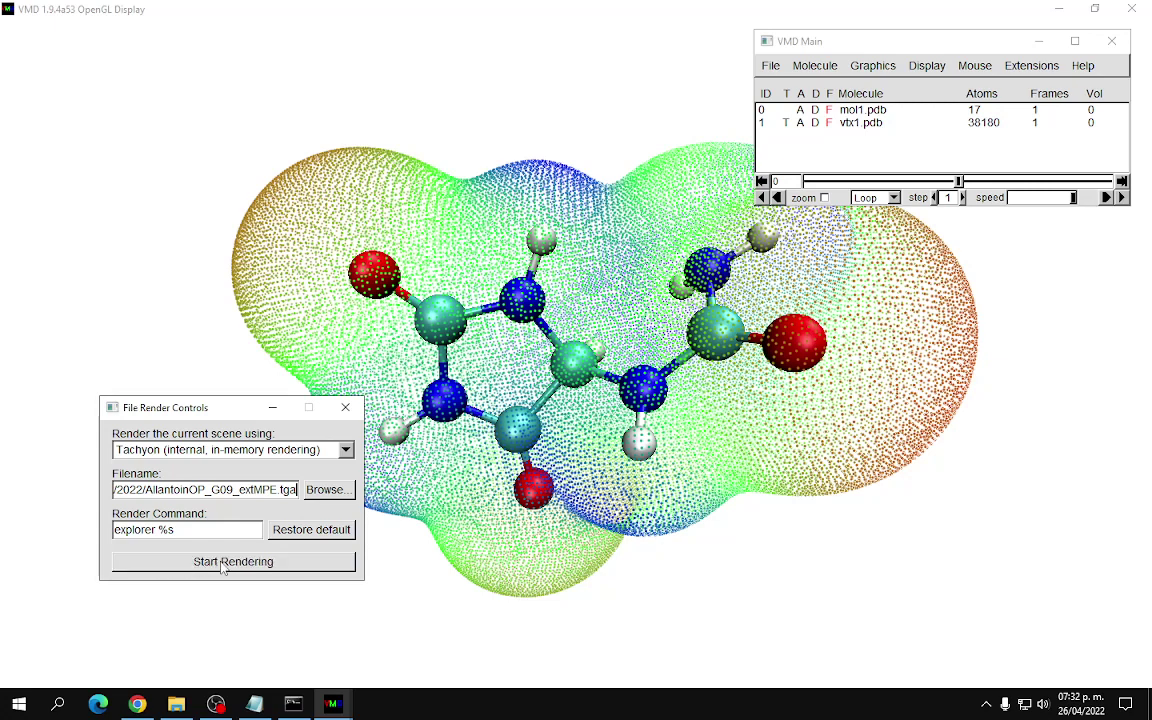
Step: Switch to File Explorer, go back from the VMD folder to the 2022 folder, and select the rendered AllantoinOP_G09_extMPE image
{"action": "left_click", "coordinate": [172, 704]}
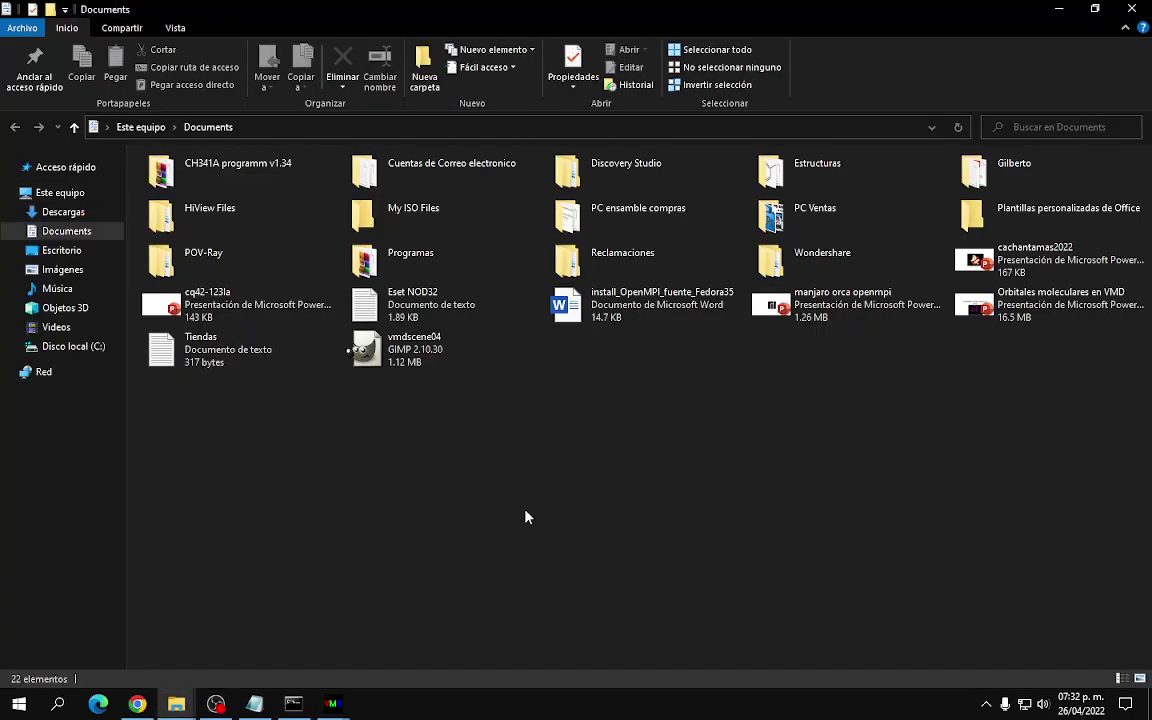
{"action": "left_click", "coordinate": [390, 356]}
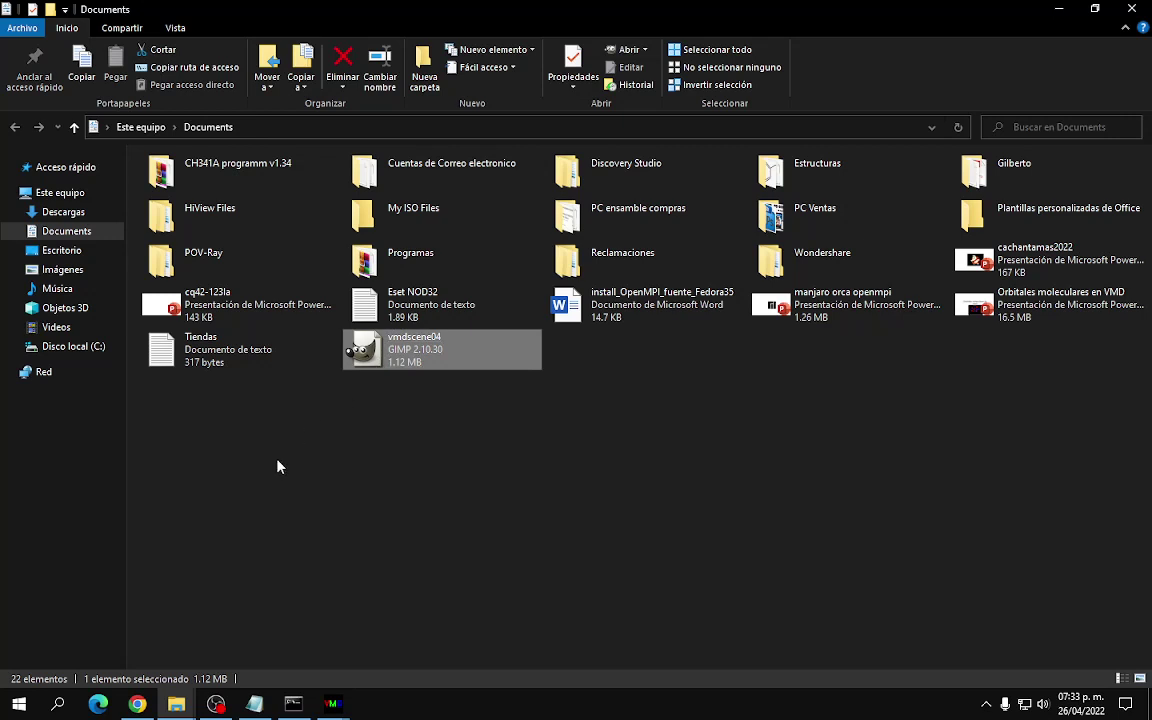
{"action": "mouse_move", "coordinate": [176, 702]}
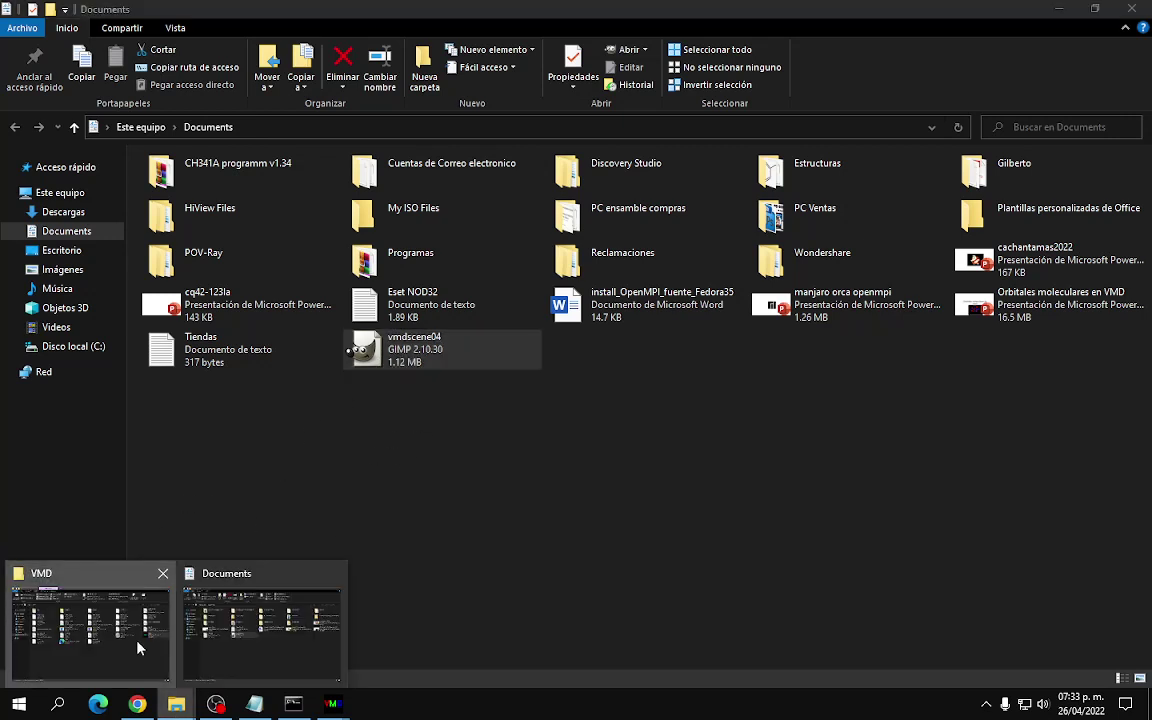
{"action": "left_click", "coordinate": [122, 575]}
{"action": "left_click", "coordinate": [13, 128]}
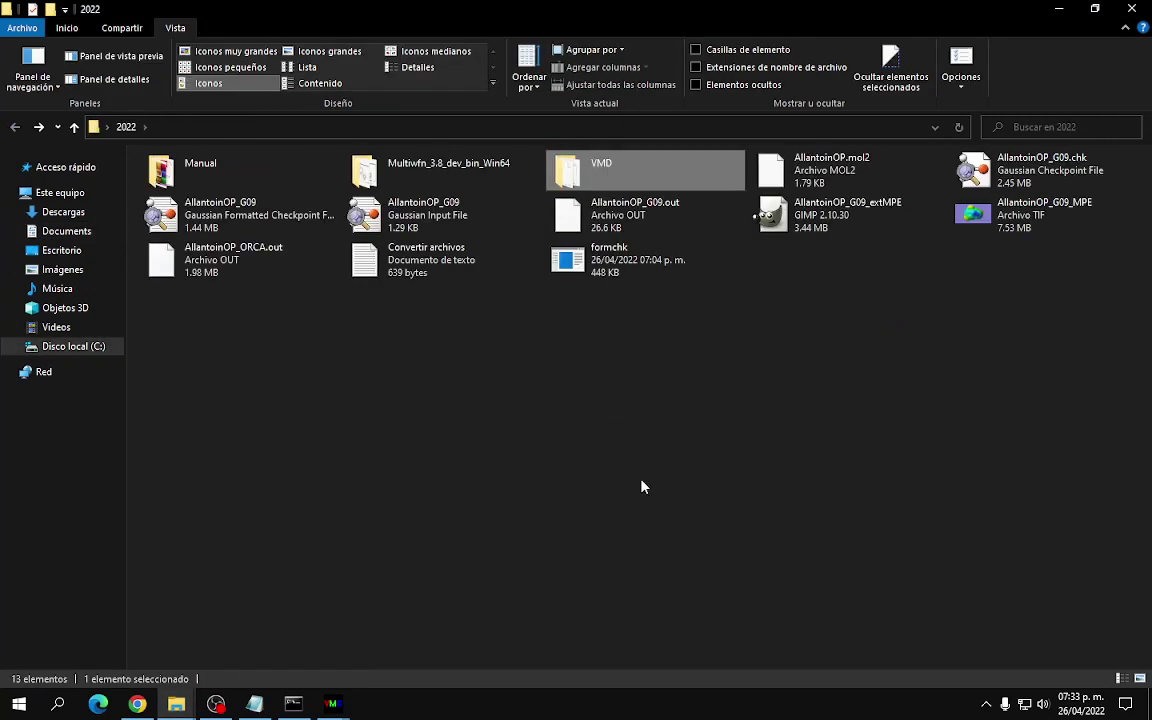
{"action": "left_click", "coordinate": [630, 452]}
{"action": "left_click", "coordinate": [803, 227]}
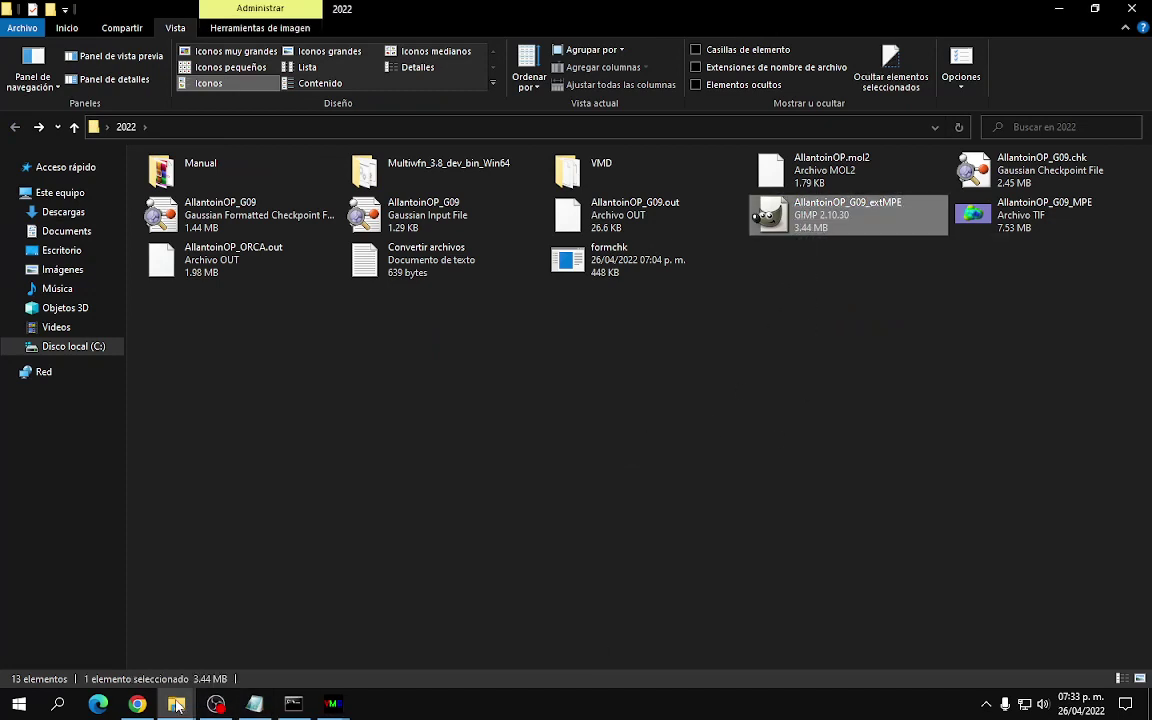
Step: Delete vmdscene04 from the Documents folder and undo the deletion
{"action": "mouse_move", "coordinate": [176, 702]}
{"action": "left_click", "coordinate": [258, 640]}
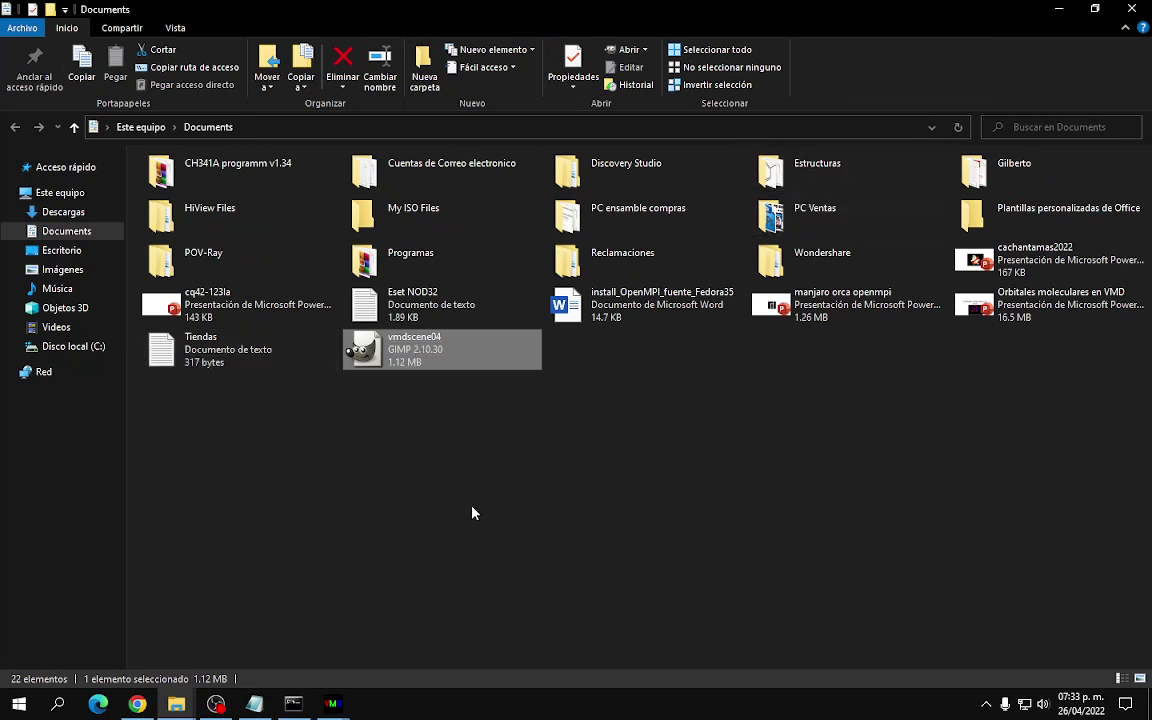
{"action": "key", "text": "Delete"}
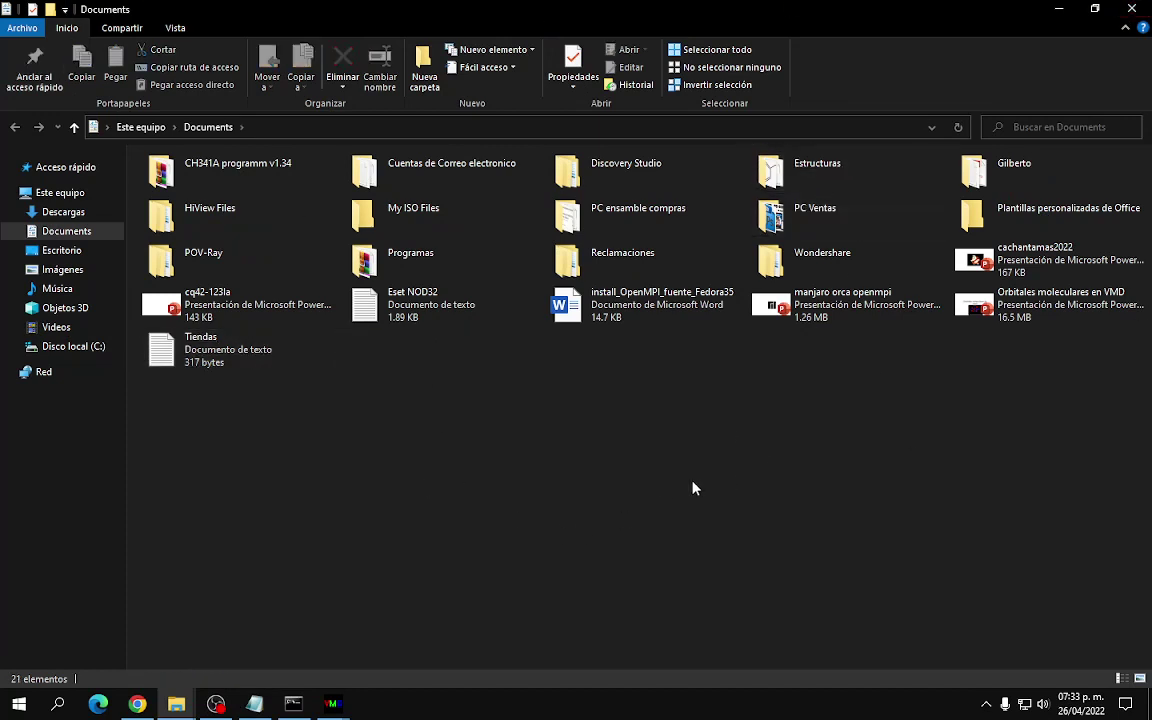
{"action": "right_click", "coordinate": [712, 496]}
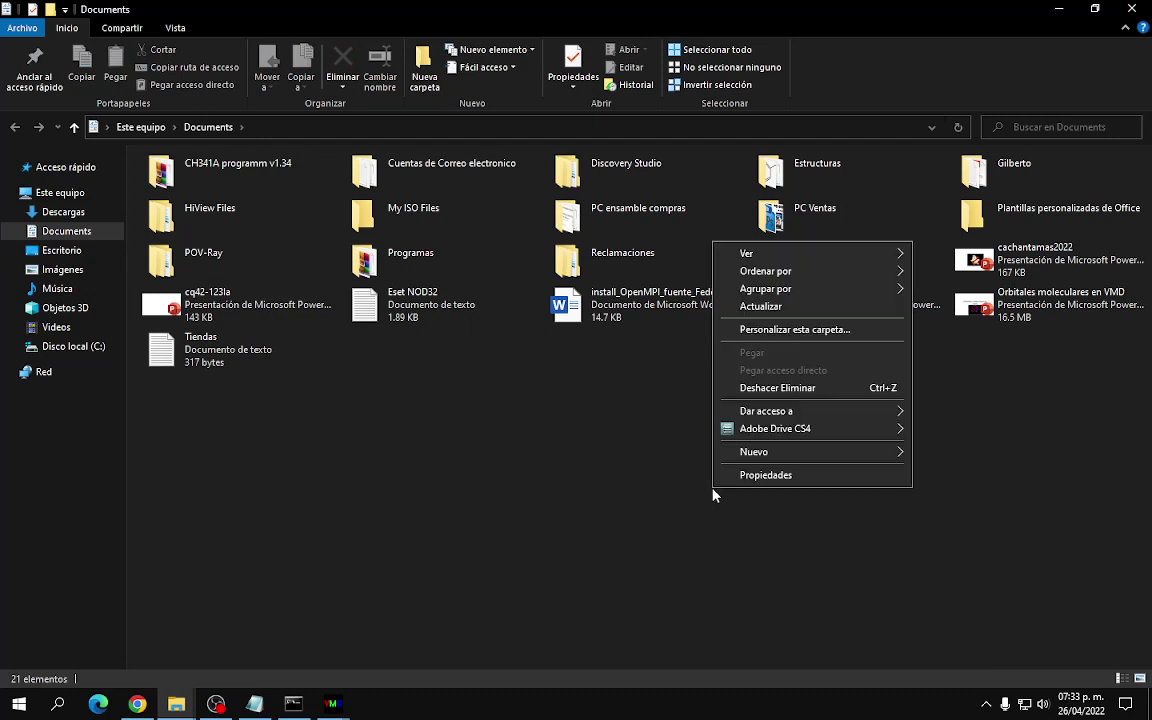
{"action": "left_click", "coordinate": [753, 390]}
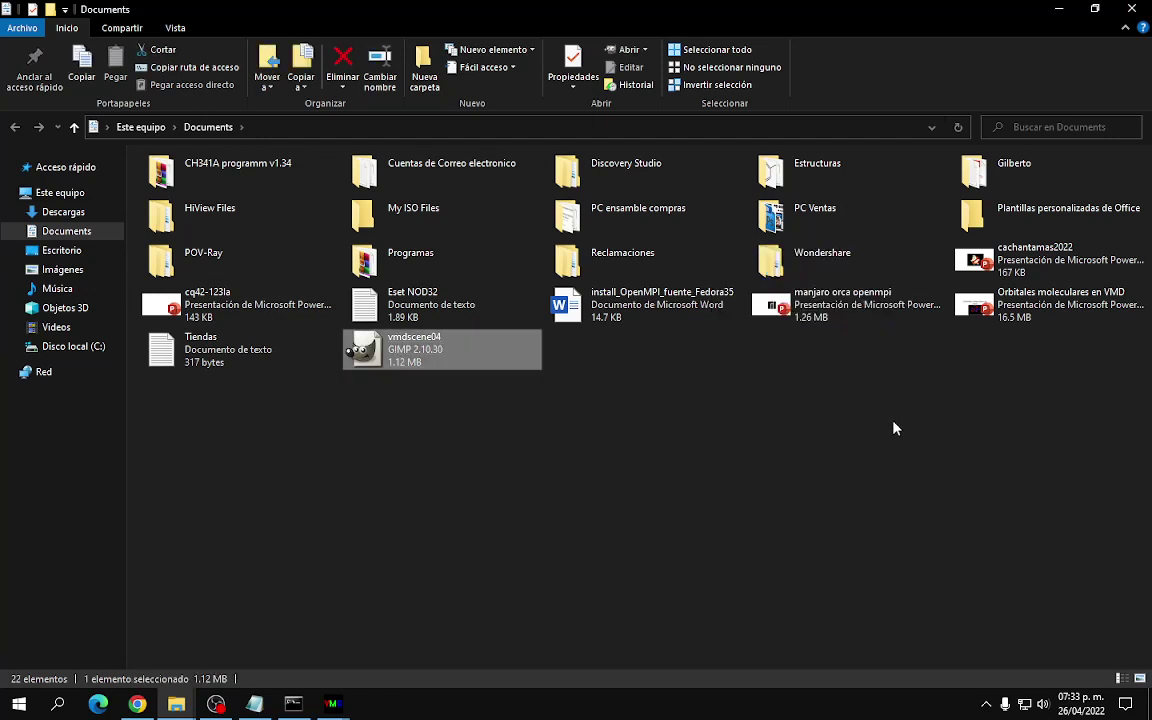
{"action": "left_click", "coordinate": [415, 478]}
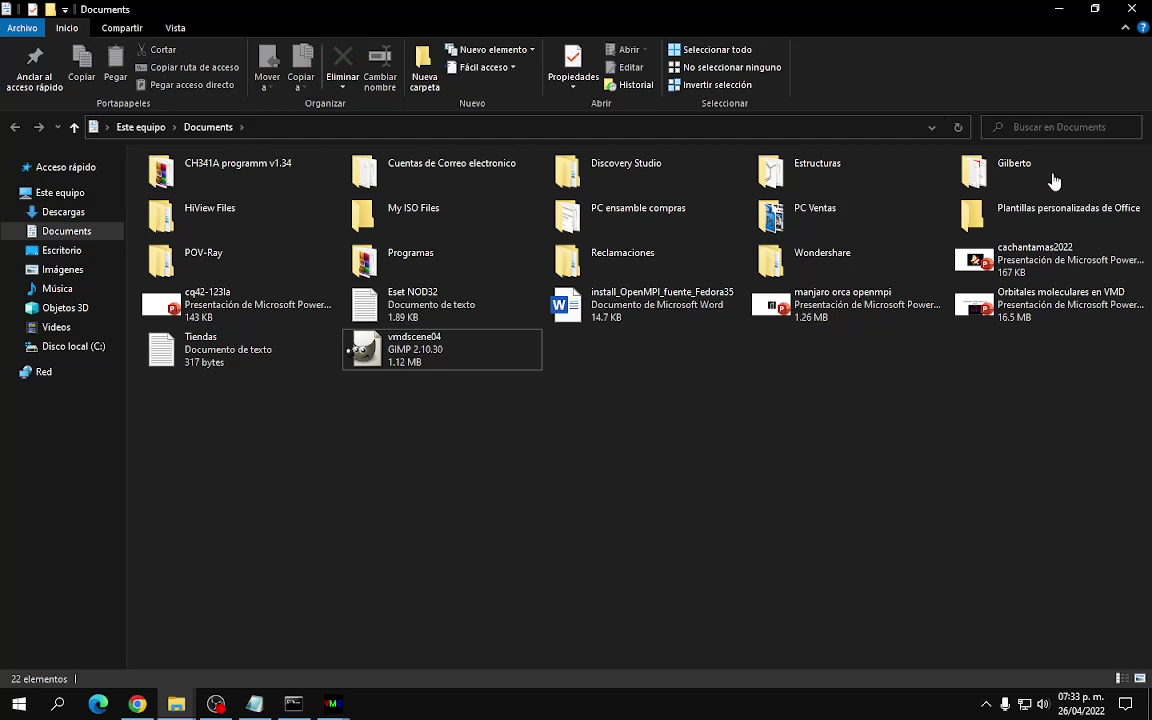
Step: Return to the 2022 folder, open AllantoinOP_G09_extMPE in GIMP, and select the entire image
{"action": "key", "text": "alt+Tab"}
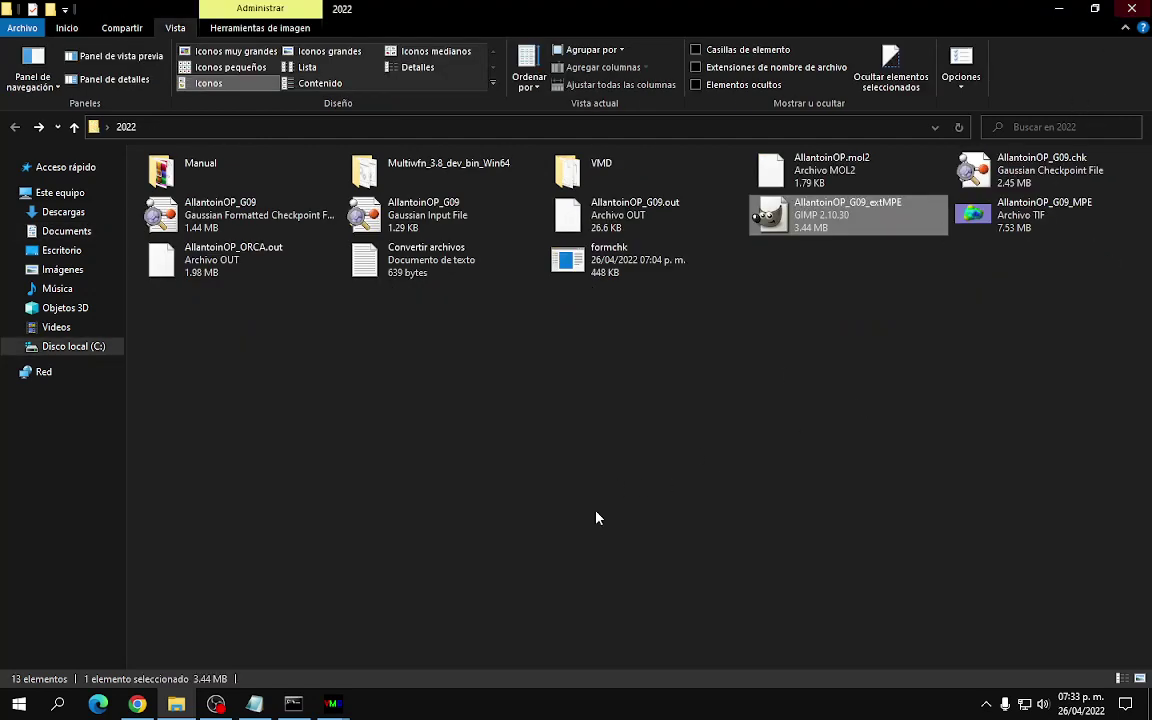
{"action": "left_click", "coordinate": [415, 472]}
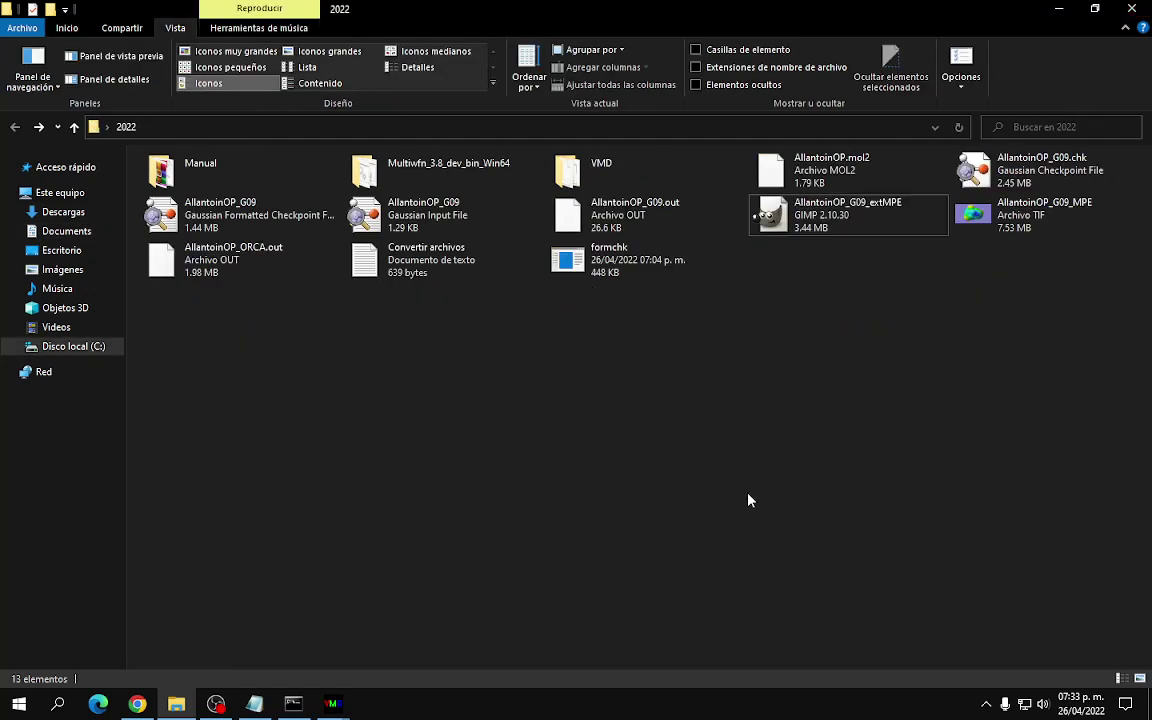
{"action": "left_click", "coordinate": [813, 220]}
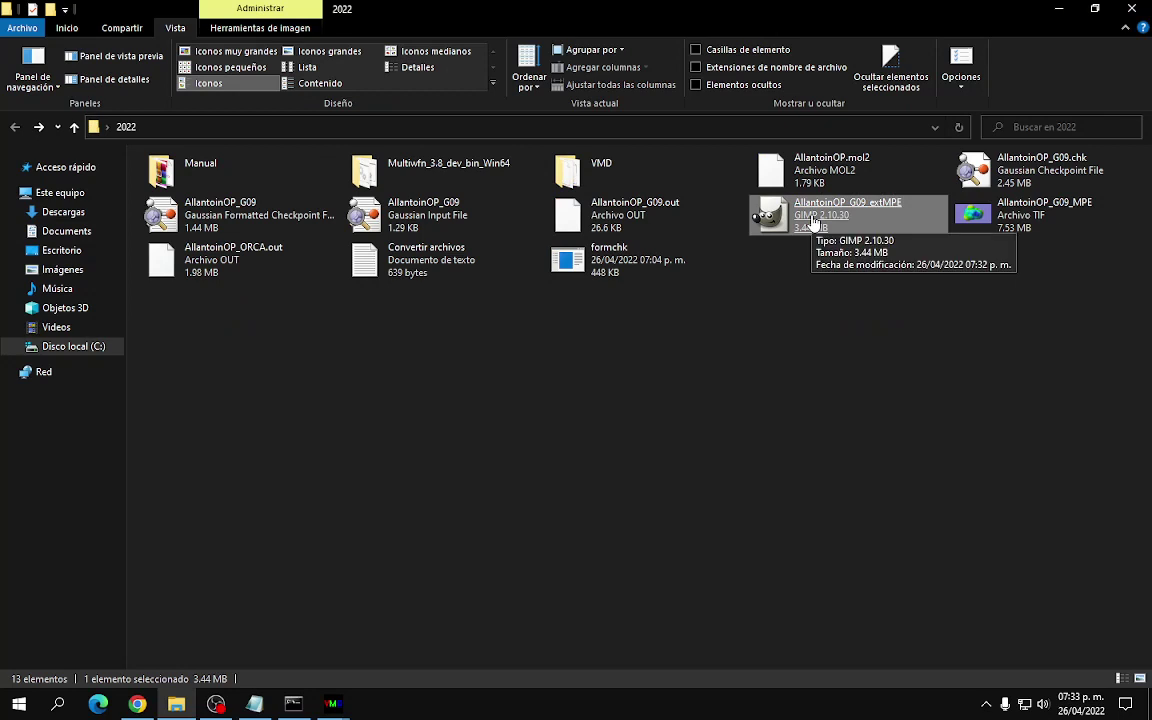
{"action": "double_click", "coordinate": [813, 220]}
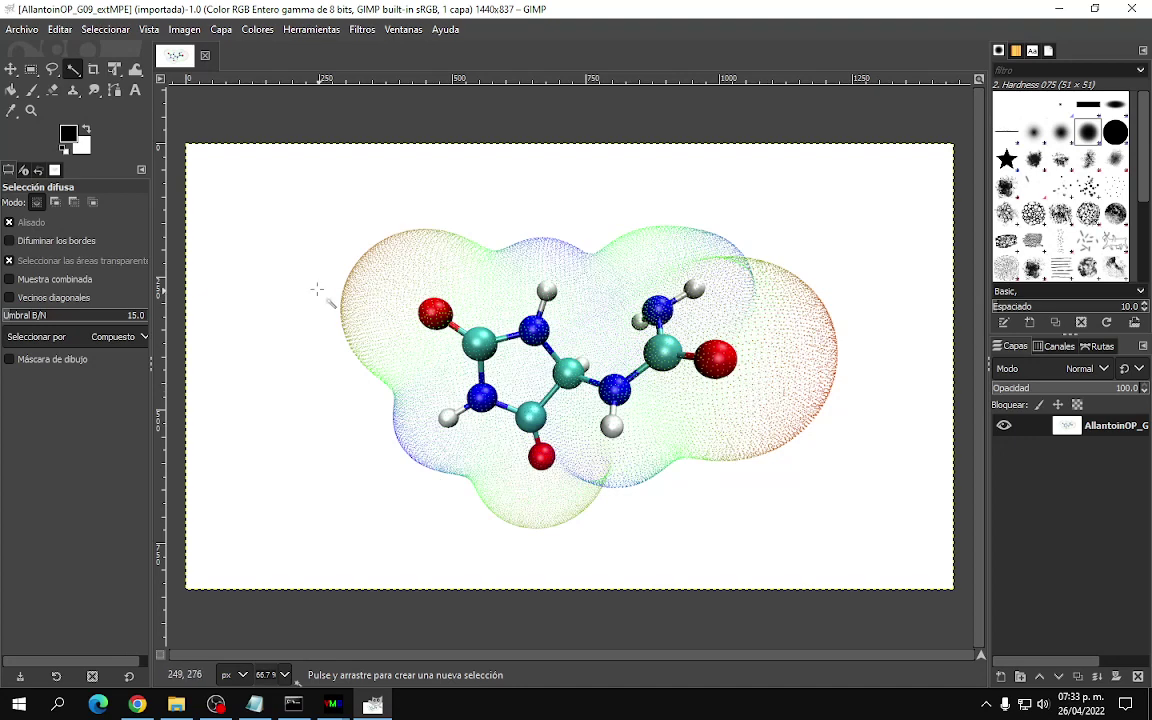
{"action": "left_click", "coordinate": [112, 31]}
{"action": "left_click", "coordinate": [112, 57]}
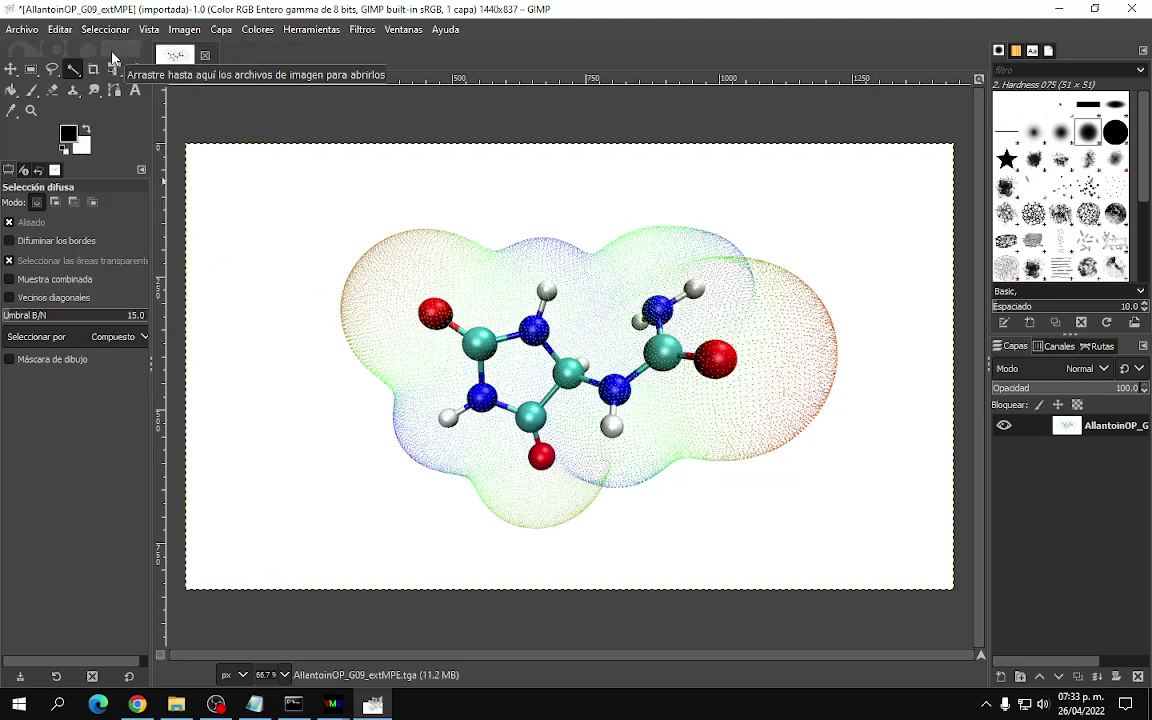
Step: Add an alpha channel to the AllantoinOP_G09_extMPE image layer
{"action": "left_click", "coordinate": [184, 30]}
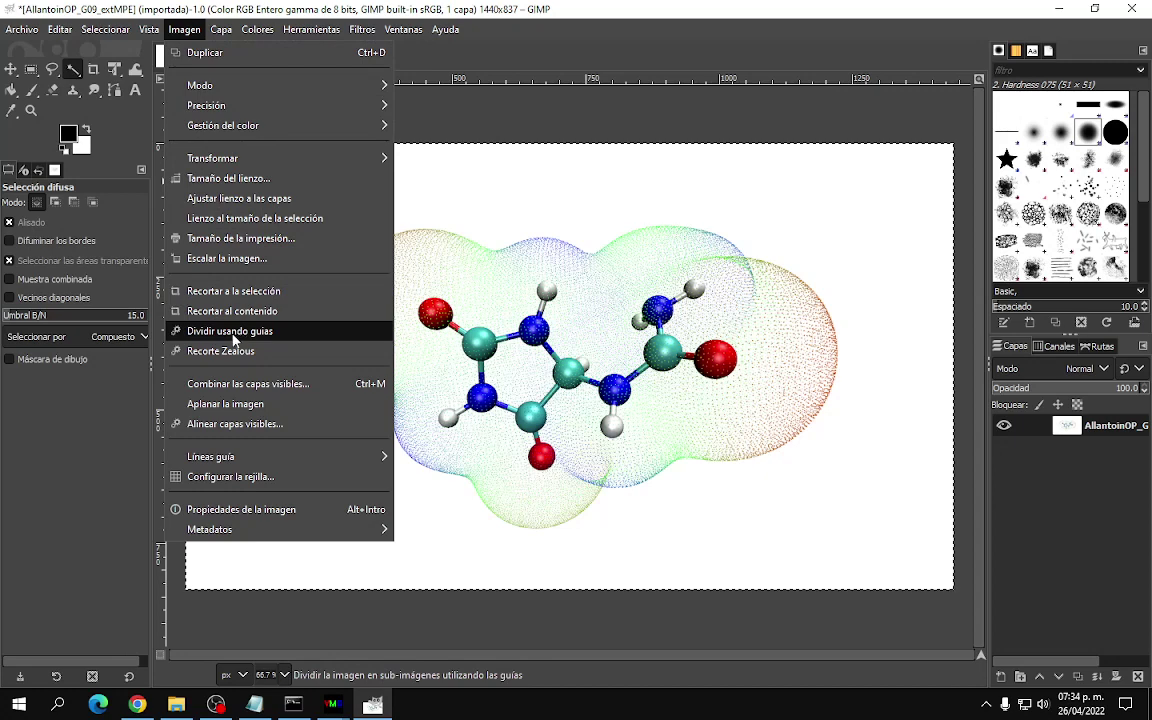
{"action": "mouse_move", "coordinate": [220, 31]}
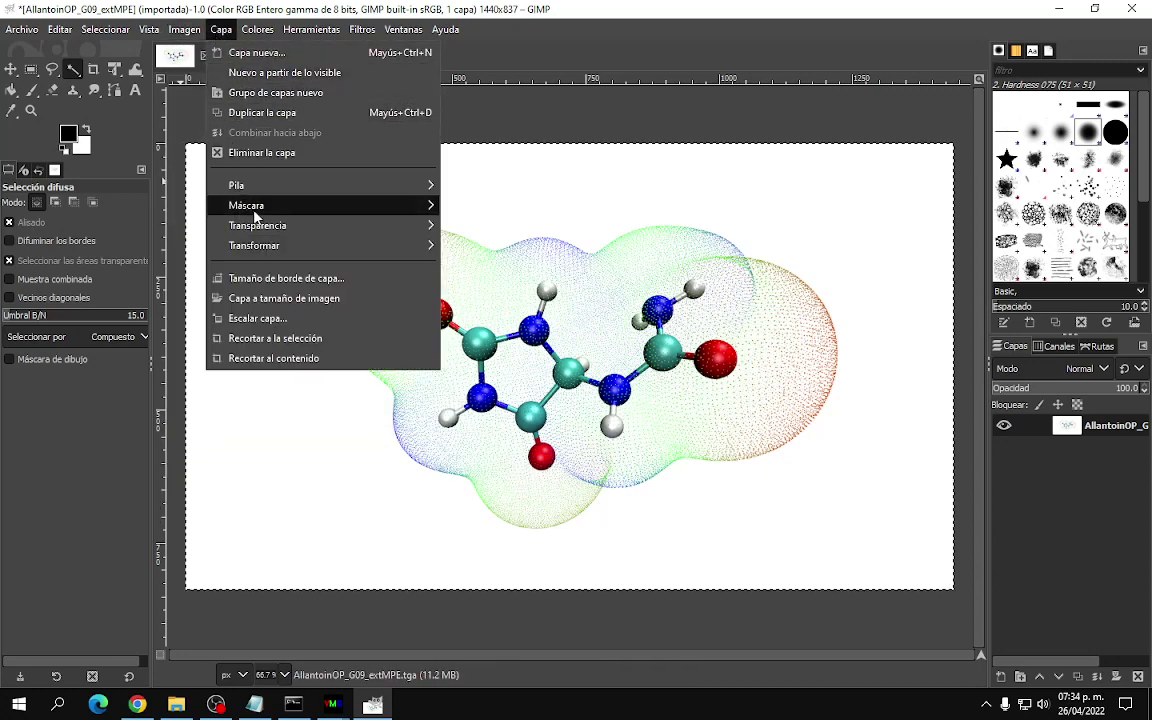
{"action": "mouse_move", "coordinate": [292, 228]}
{"action": "left_click", "coordinate": [491, 227]}
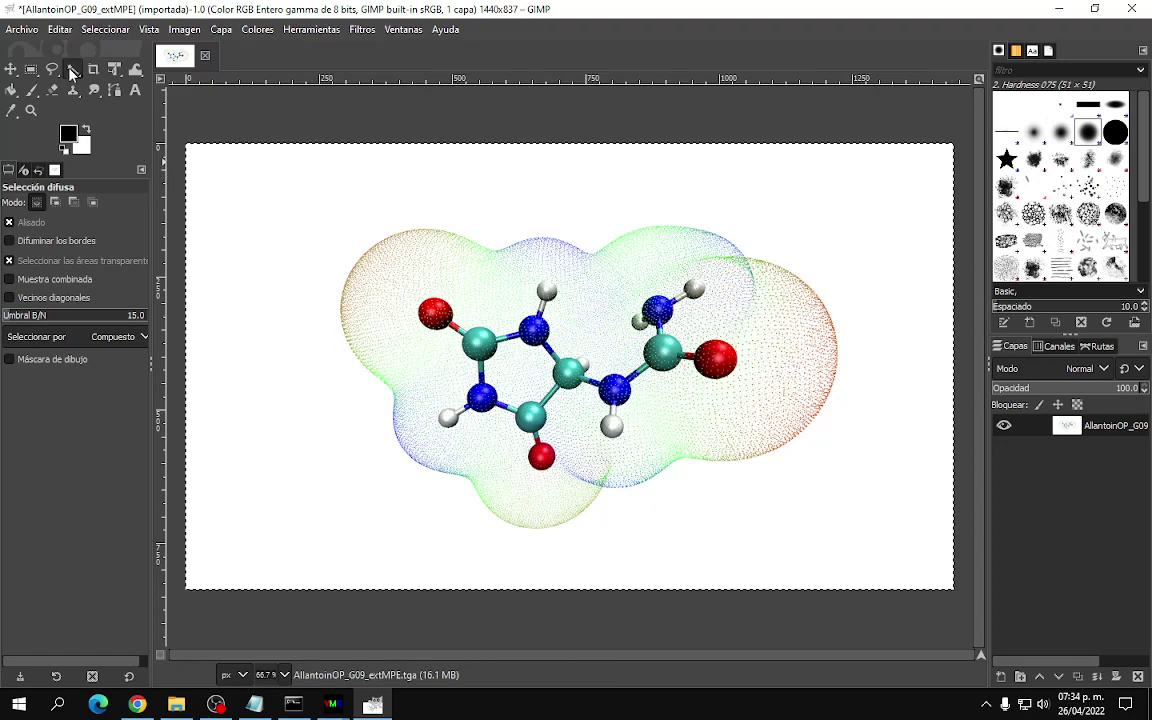
Step: Remove the white background around the molecule using Fuzzy Select, and clear the selection
{"action": "left_click", "coordinate": [247, 270]}
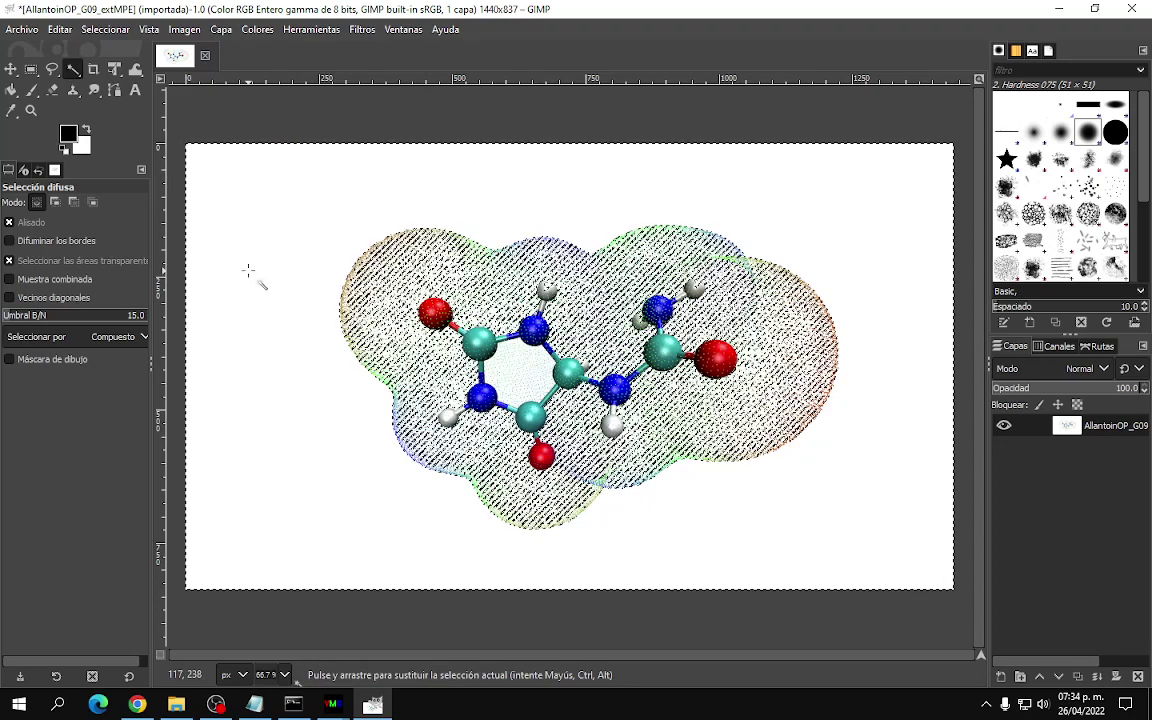
{"action": "key", "text": "Delete"}
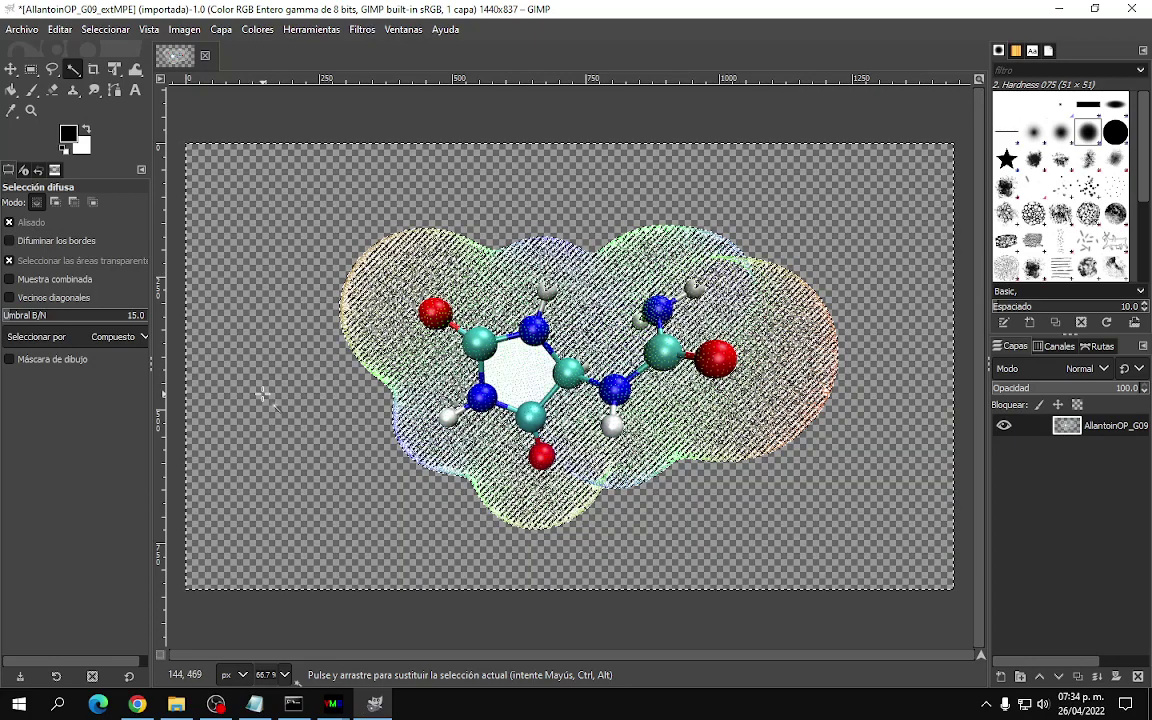
{"action": "left_click", "coordinate": [513, 378]}
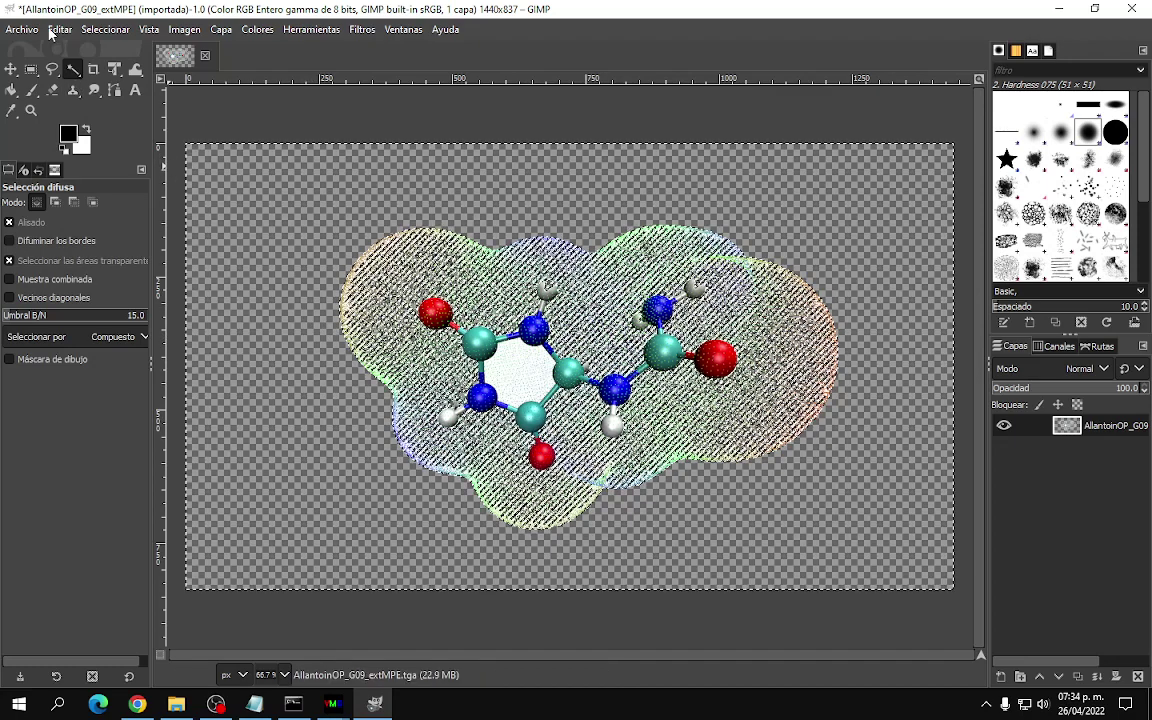
{"action": "left_click", "coordinate": [105, 29]}
{"action": "left_click", "coordinate": [110, 73]}
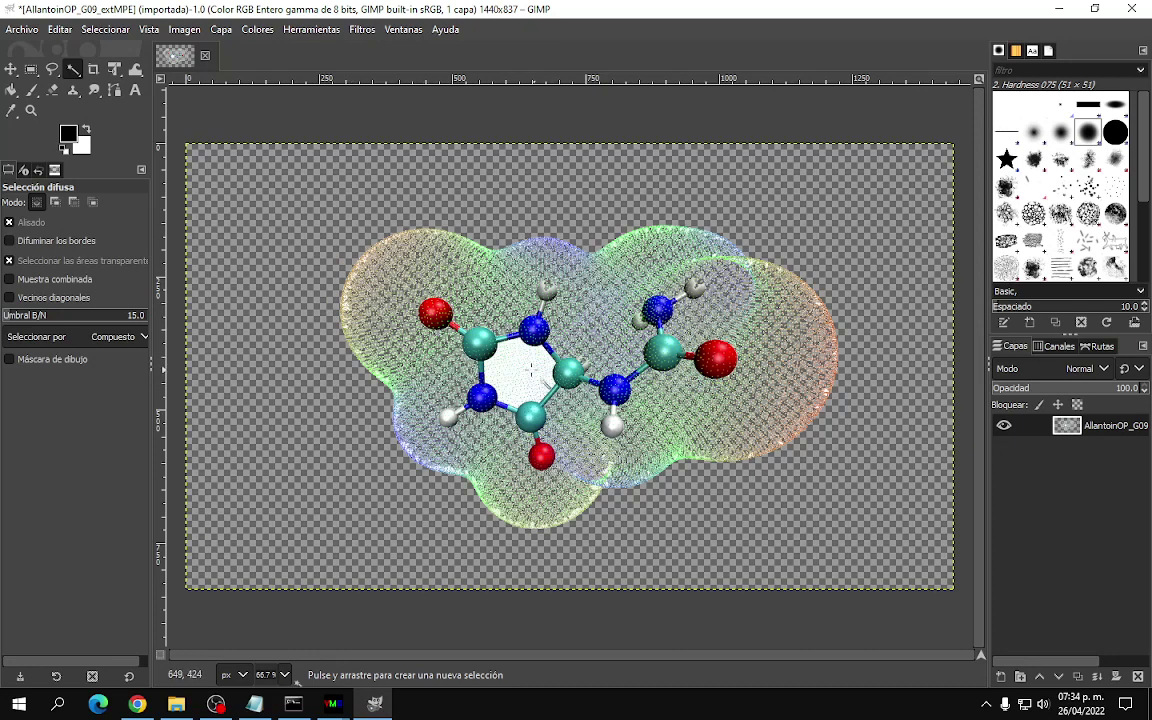
Step: Export the image as AllantoinOP_G09_extMPE.png in the 2022 folder, keeping the default PNG options
{"action": "left_click", "coordinate": [20, 36]}
{"action": "left_click", "coordinate": [88, 298]}
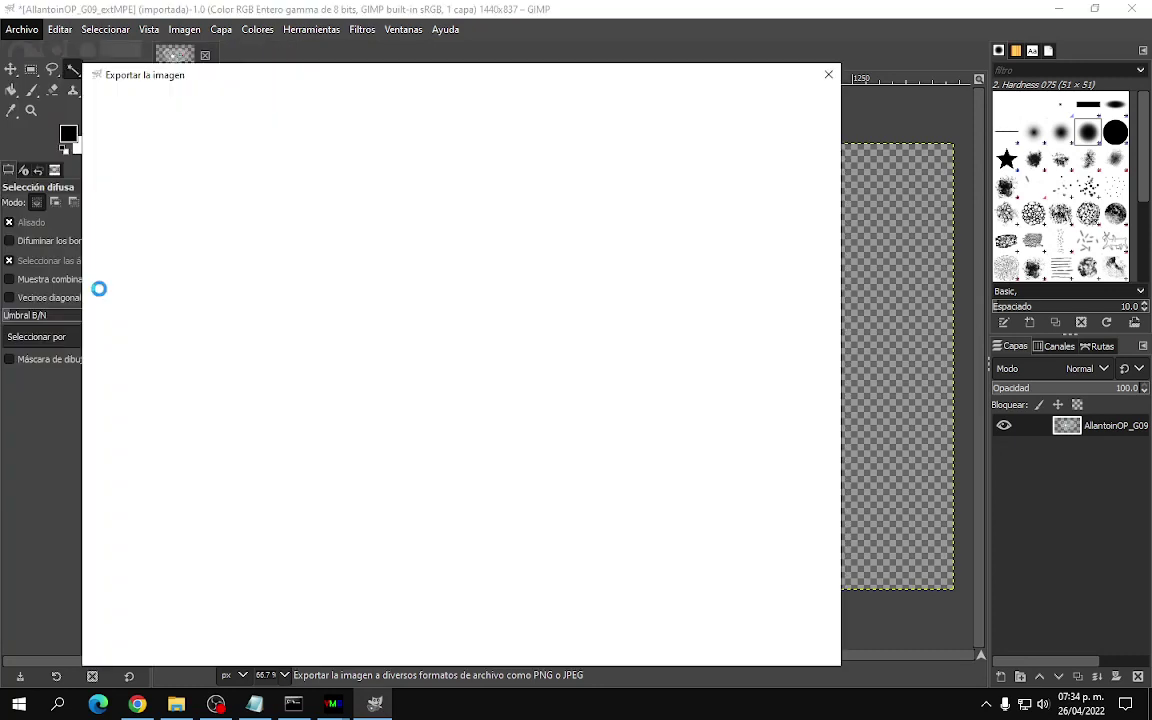
{"action": "left_click", "coordinate": [340, 106]}
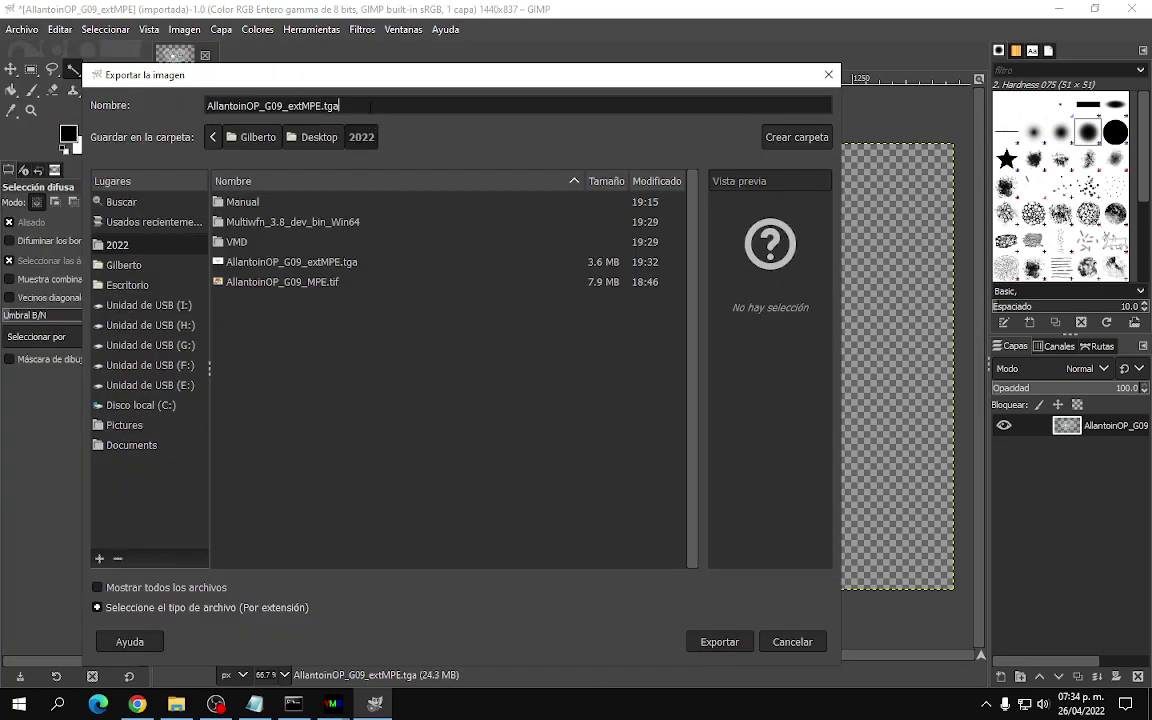
{"action": "key", "text": "BackSpace"}
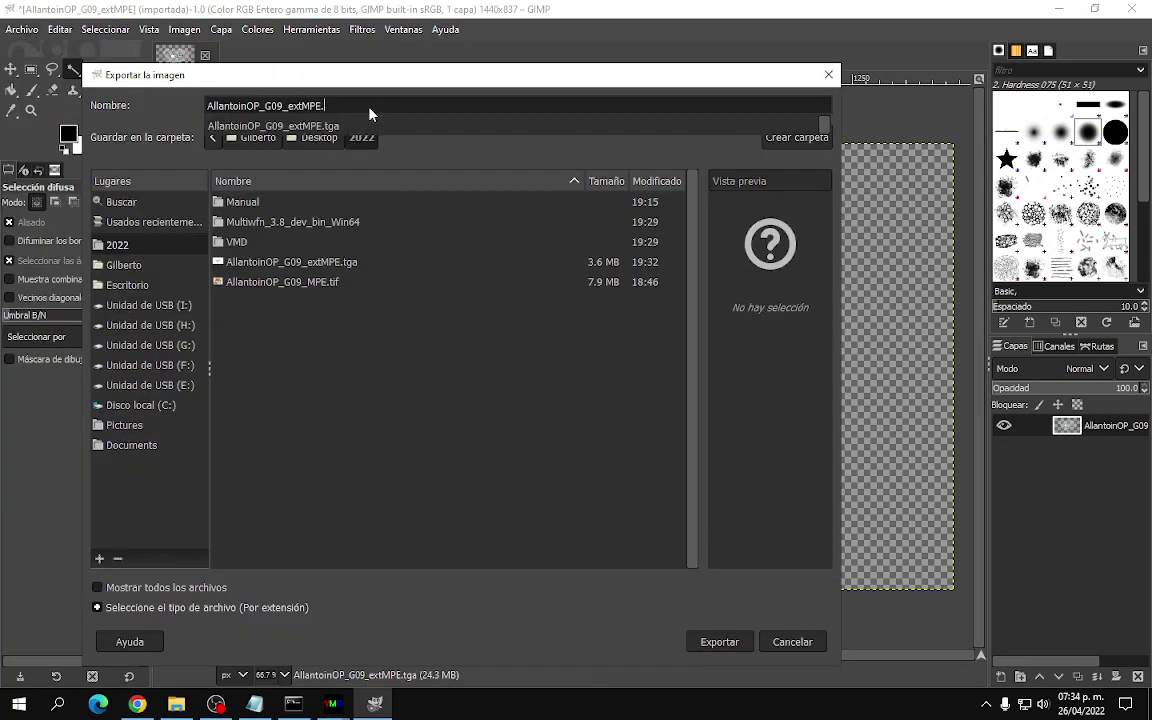
{"action": "type", "text": "pn"}
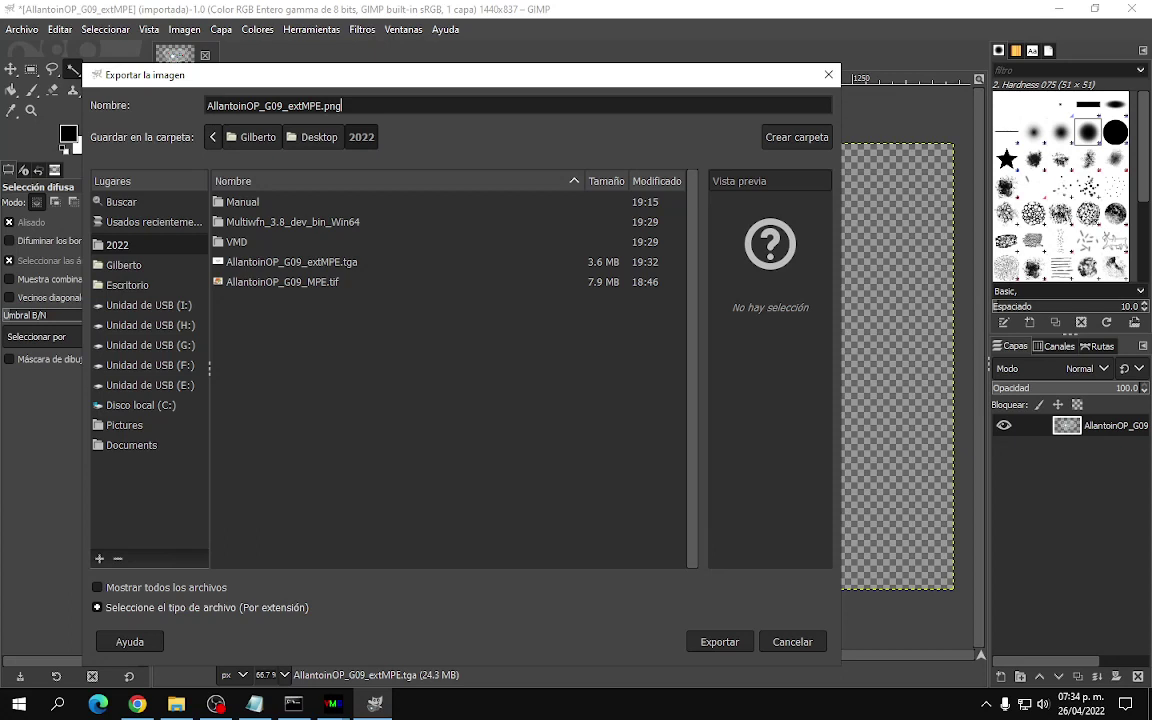
{"action": "type", "text": "g"}
{"action": "key", "text": "Return"}
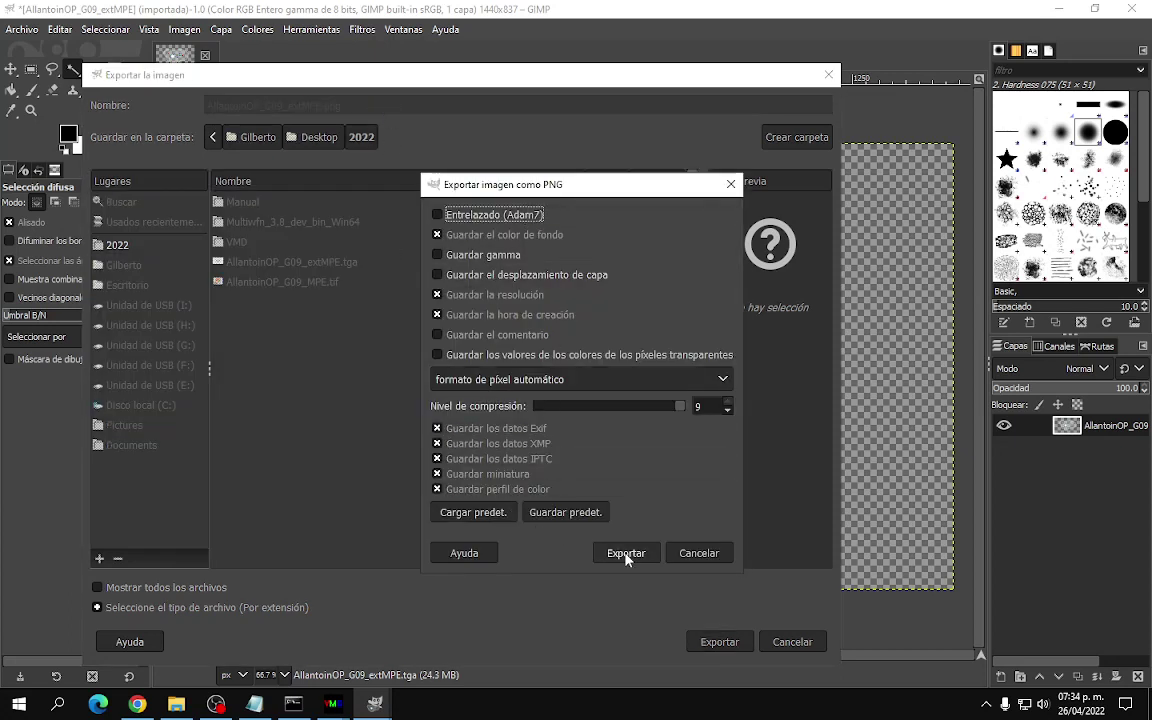
{"action": "left_click", "coordinate": [626, 553]}
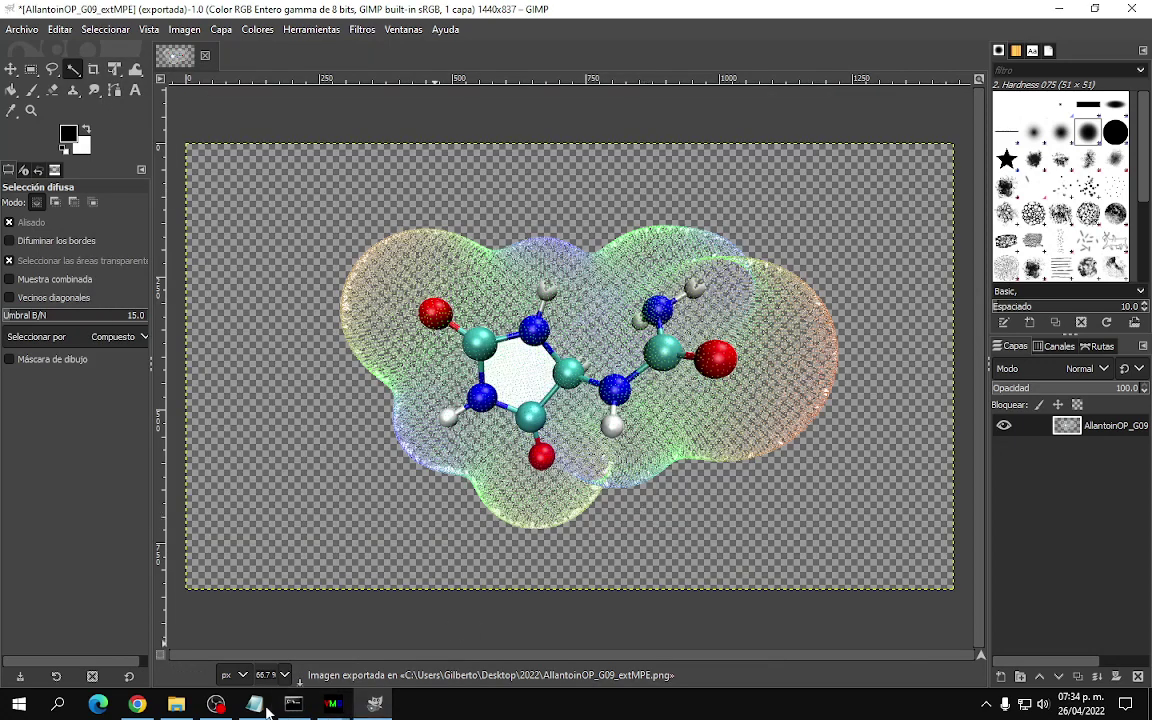
Step: Close the image and GIMP, discarding the changes, and view the exported AllantoinOP_G09_extMPE PNG from the 2022 folder
{"action": "left_click", "coordinate": [205, 55]}
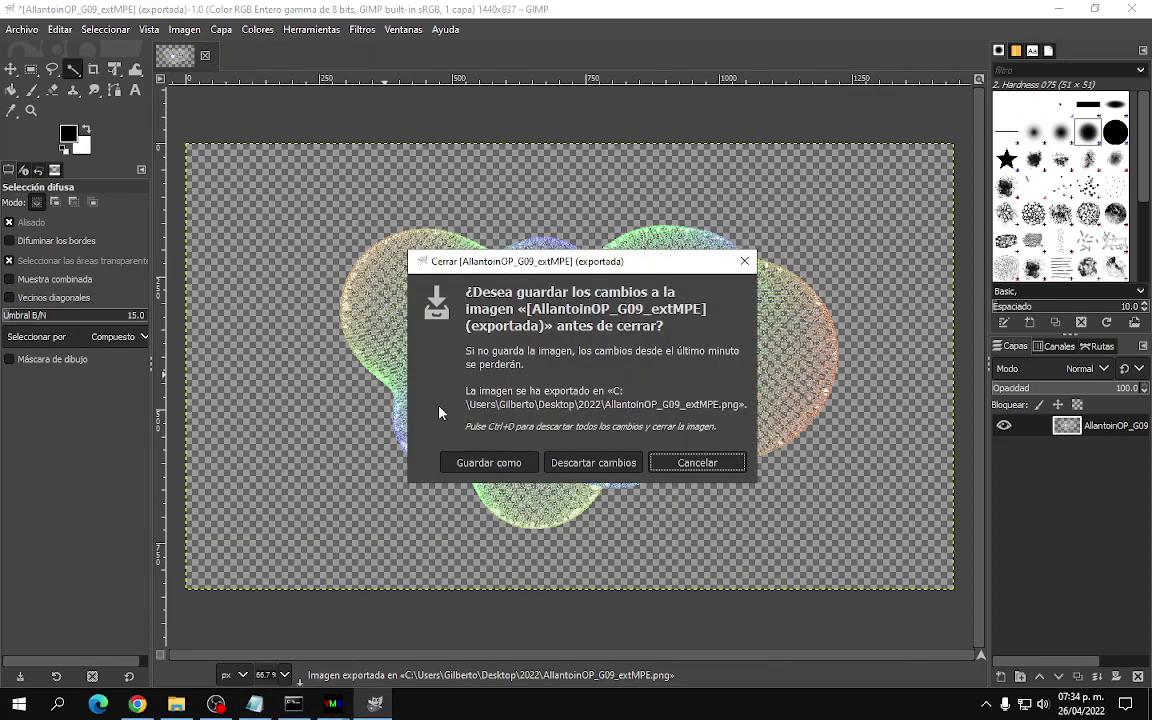
{"action": "left_click", "coordinate": [593, 462]}
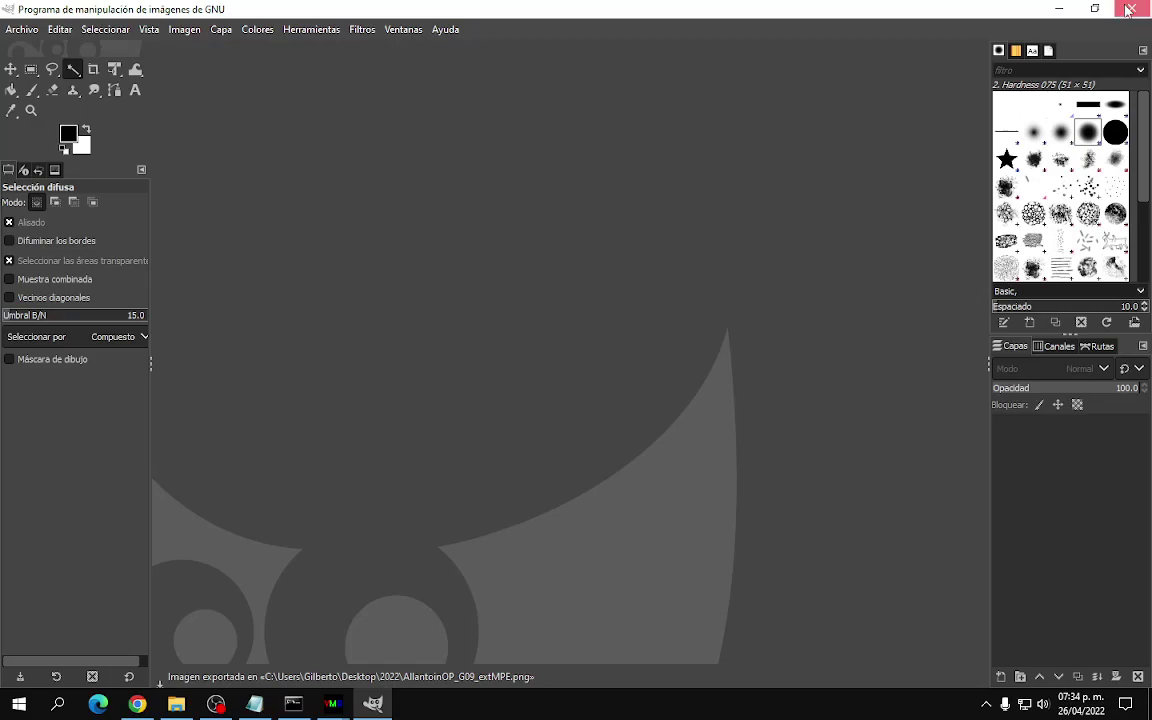
{"action": "left_click", "coordinate": [1128, 10]}
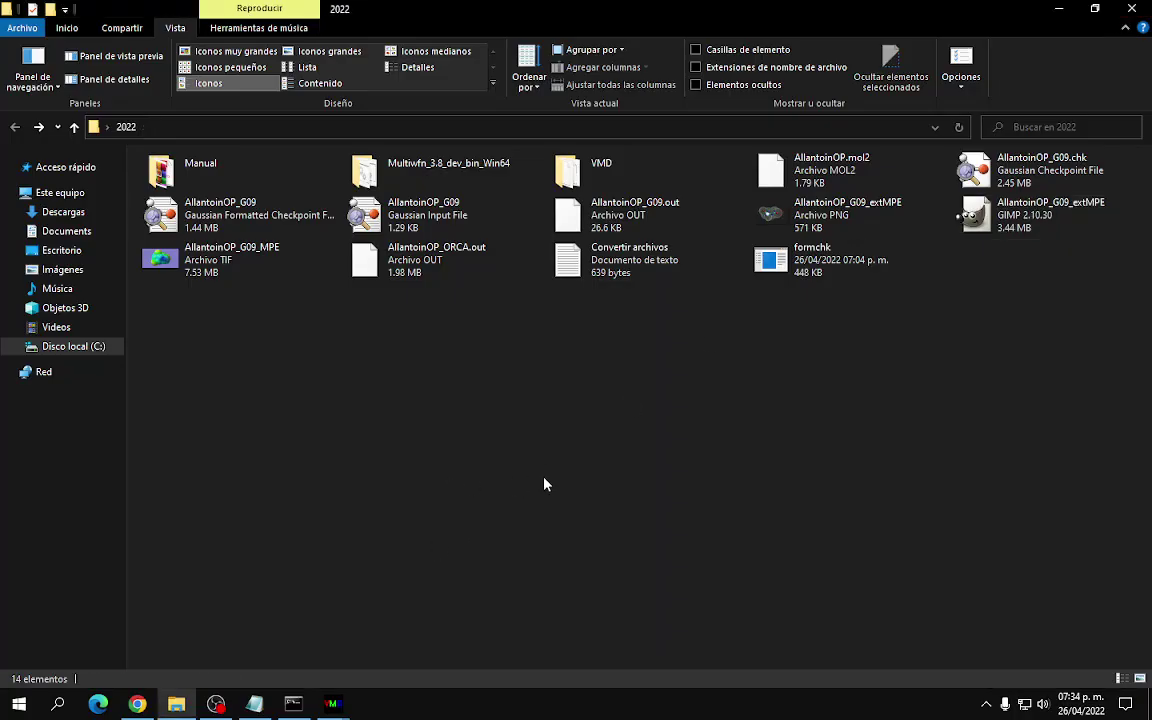
{"action": "double_click", "coordinate": [770, 212]}
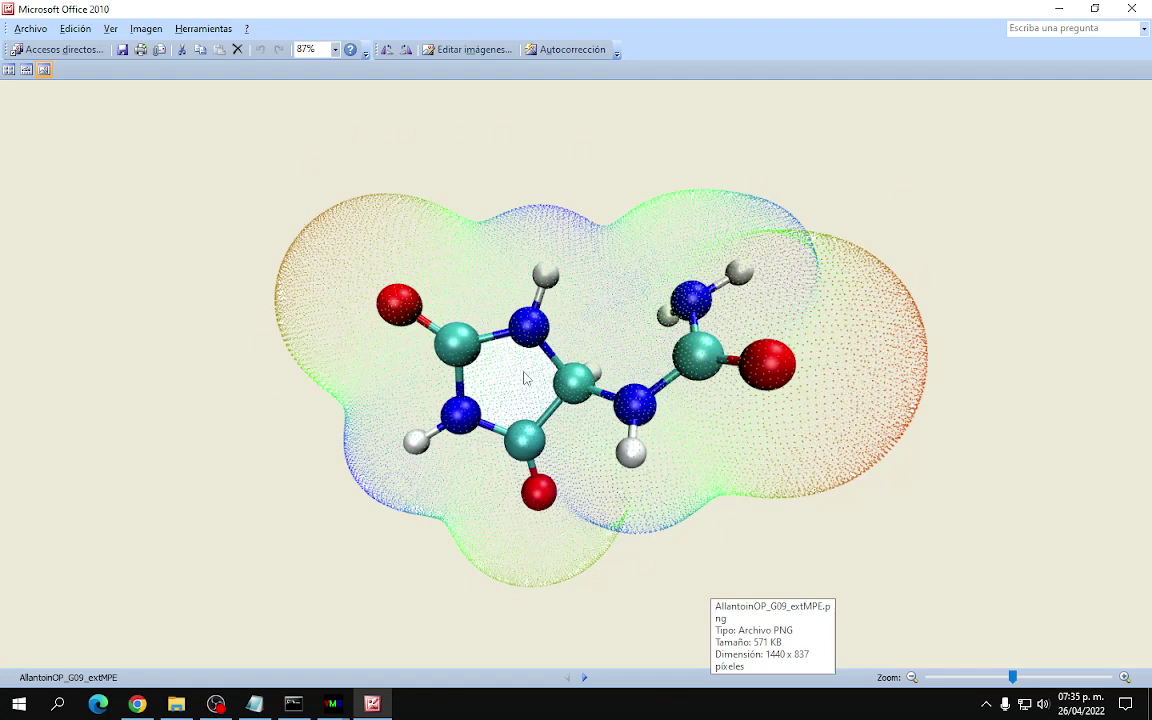
{"action": "left_click", "coordinate": [1133, 10]}
Step: Switch to VMD, restore its display window to normal size, and quit the program
{"action": "left_click", "coordinate": [1058, 9]}
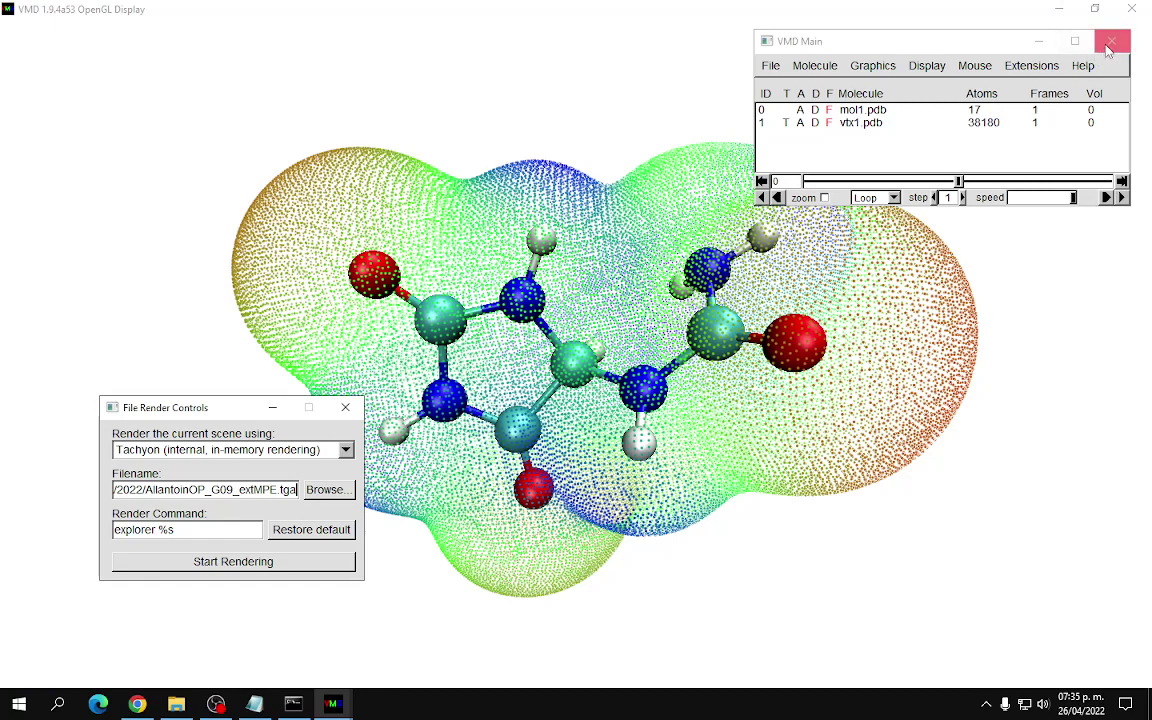
{"action": "left_click", "coordinate": [1095, 8]}
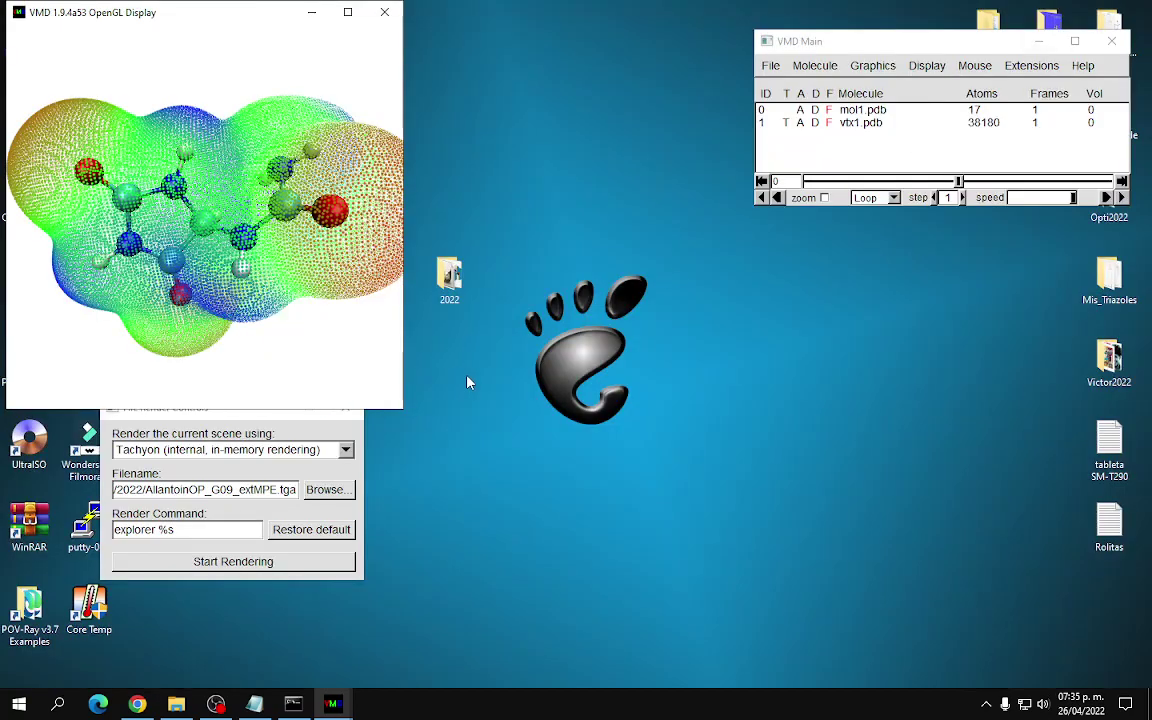
{"action": "left_click", "coordinate": [1111, 41]}
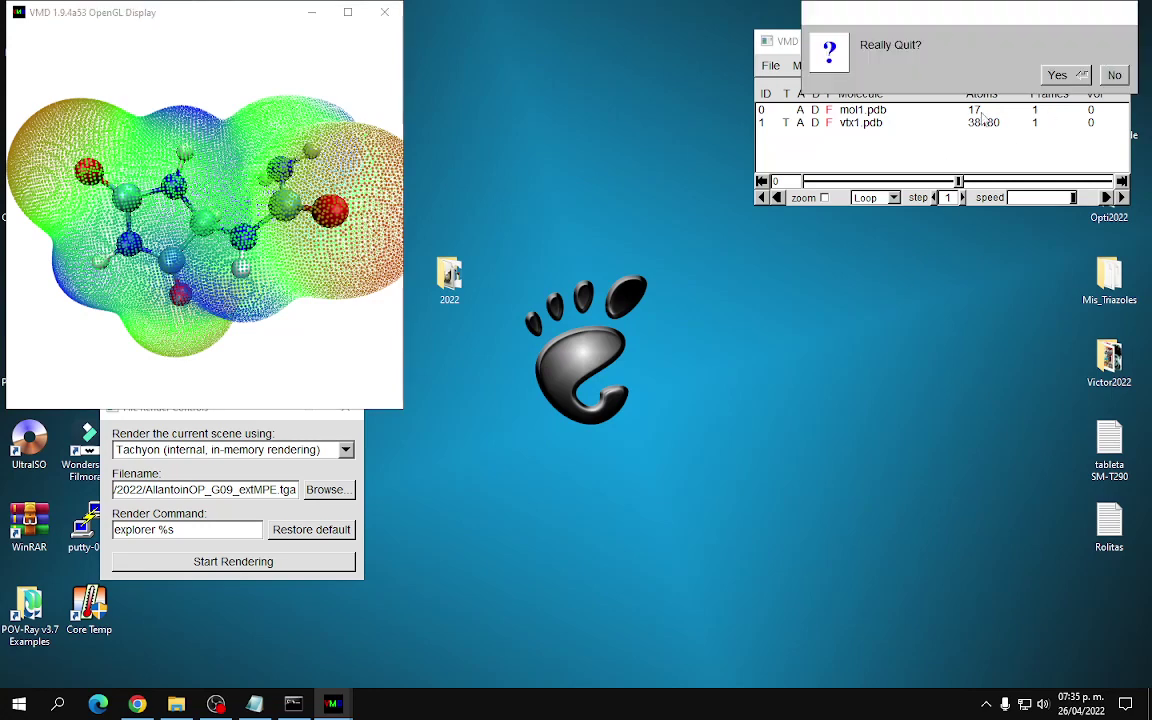
{"action": "left_click", "coordinate": [1062, 78]}
Step: Switch to File Explorer and open the Multiwfn_3.8_dev_bin_Win64 folder inside 2022
{"action": "left_click", "coordinate": [176, 704]}
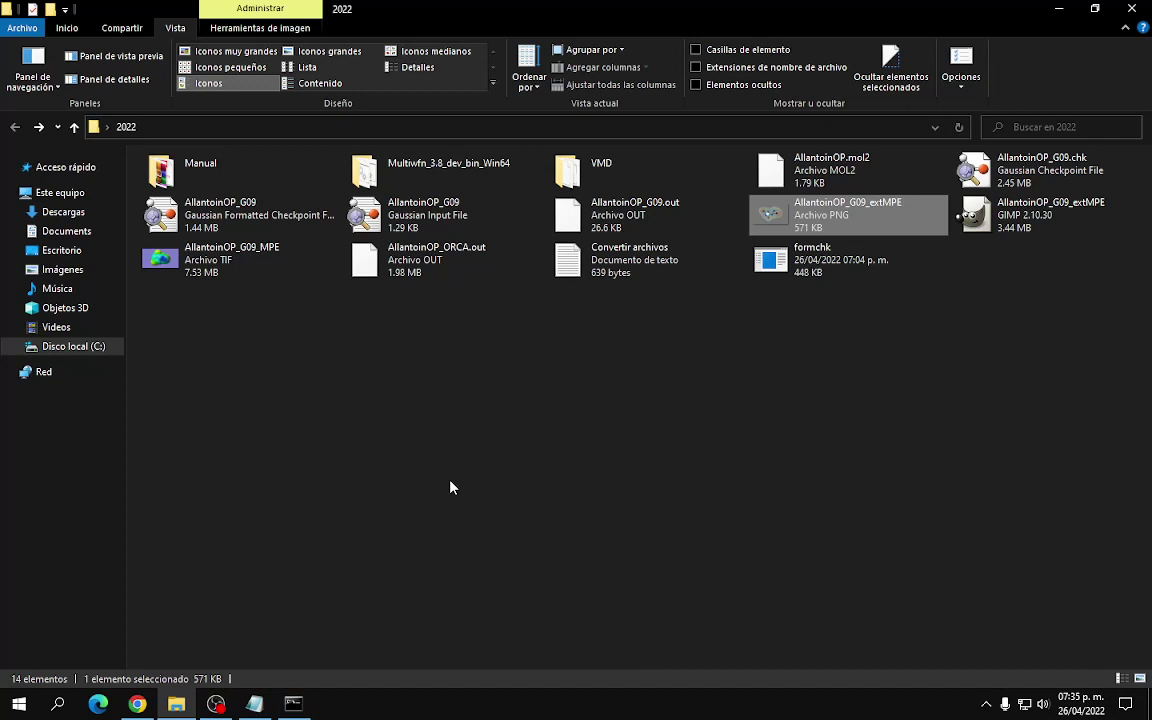
{"action": "double_click", "coordinate": [430, 168]}
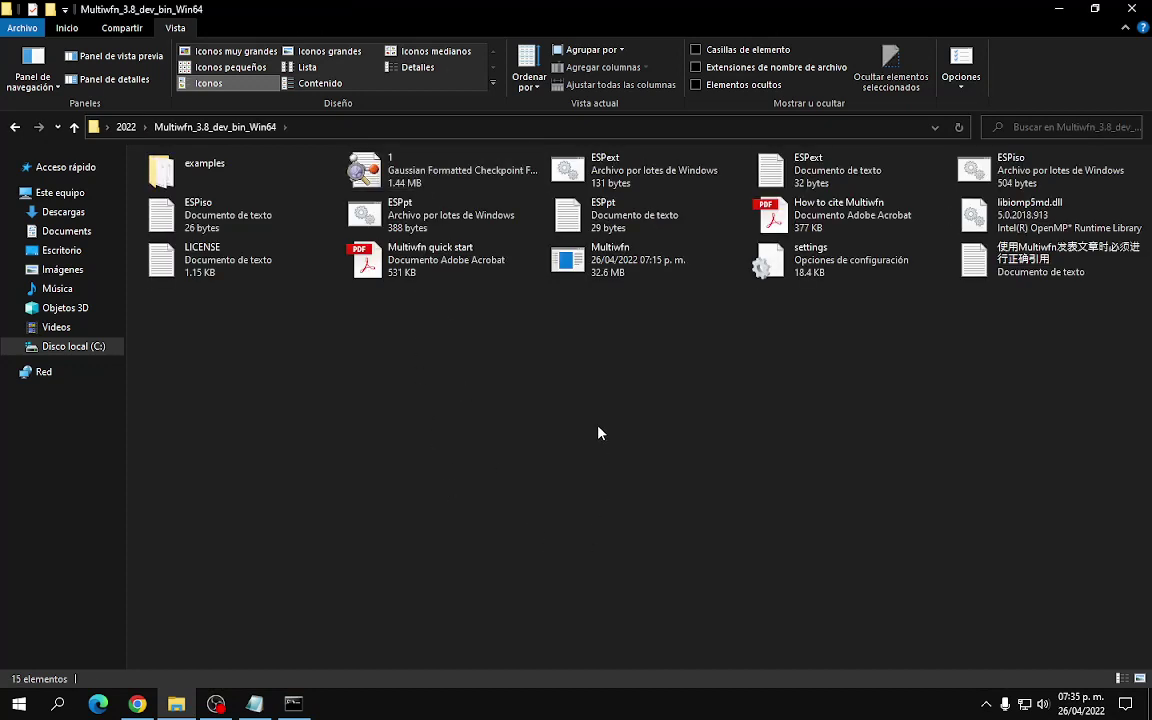
{"action": "left_click", "coordinate": [610, 185]}
{"action": "left_click", "coordinate": [522, 468]}
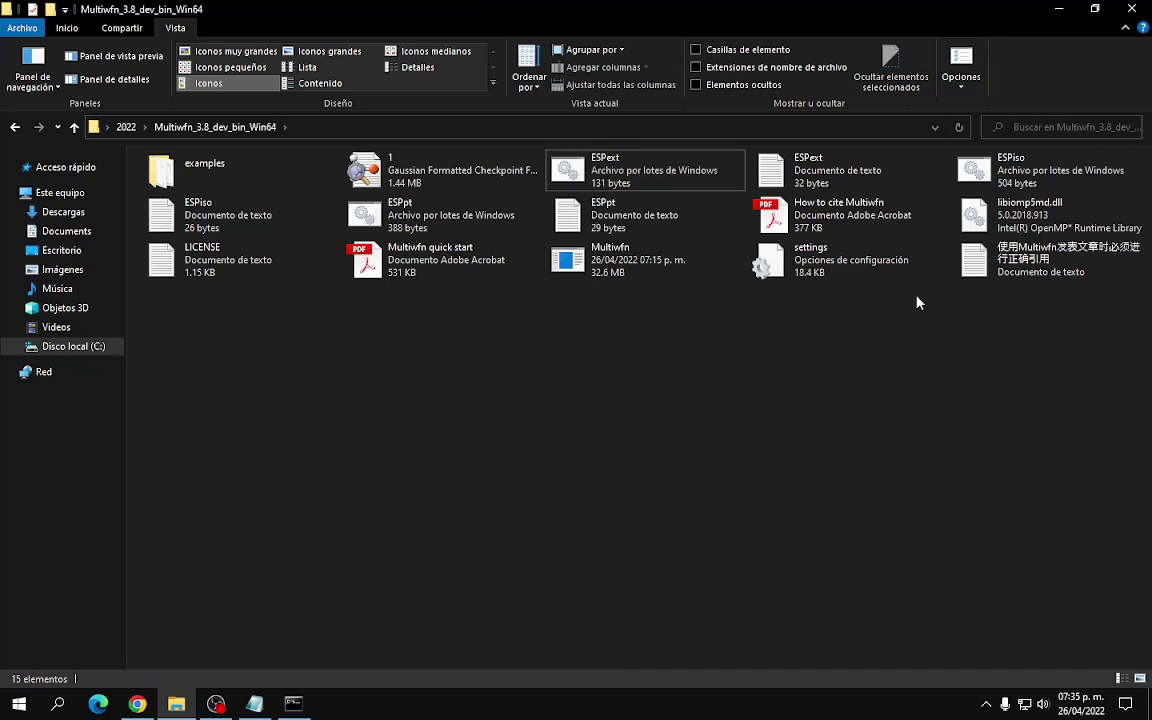
Step: Review the ESPiso batch script in Sublime Text, close the file, and minimize the editor
{"action": "right_click", "coordinate": [1000, 167]}
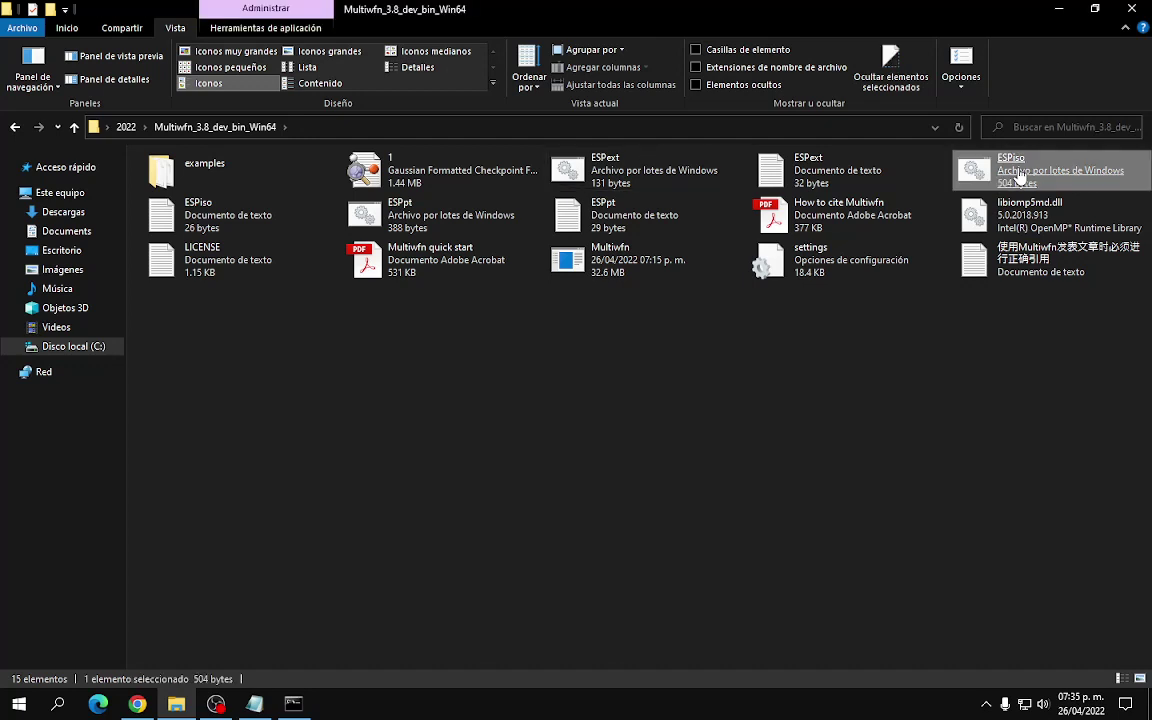
{"action": "left_click", "coordinate": [912, 268]}
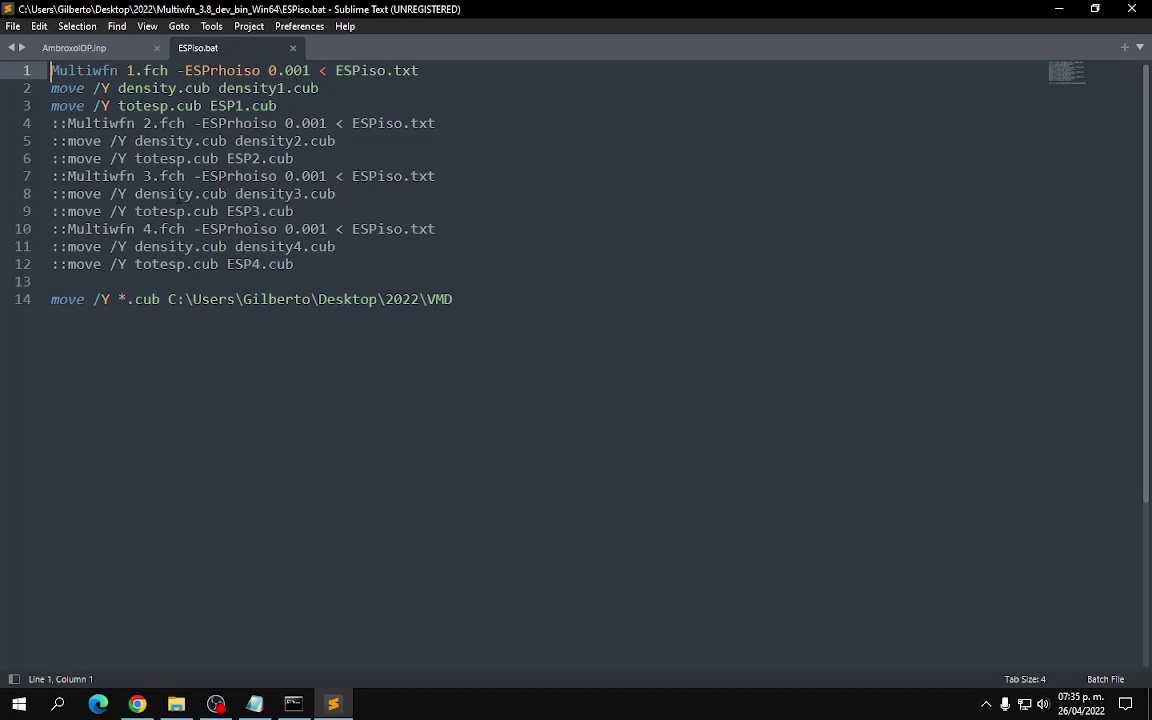
{"action": "left_click", "coordinate": [292, 48]}
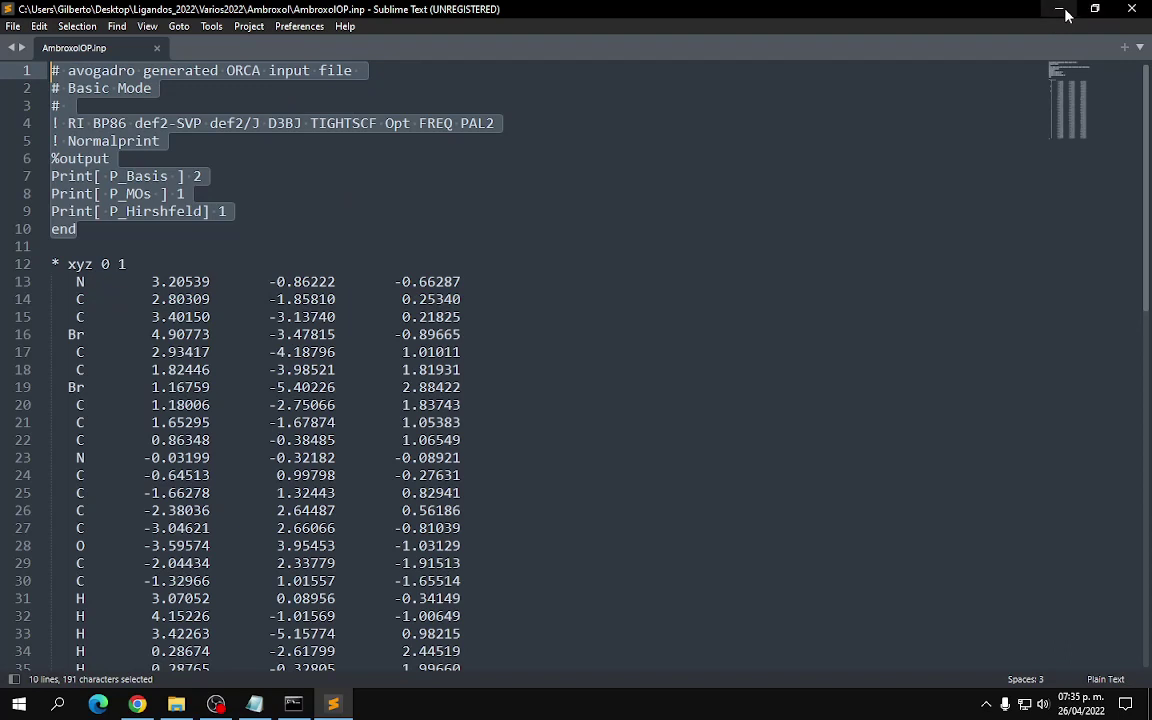
{"action": "left_click", "coordinate": [1059, 8]}
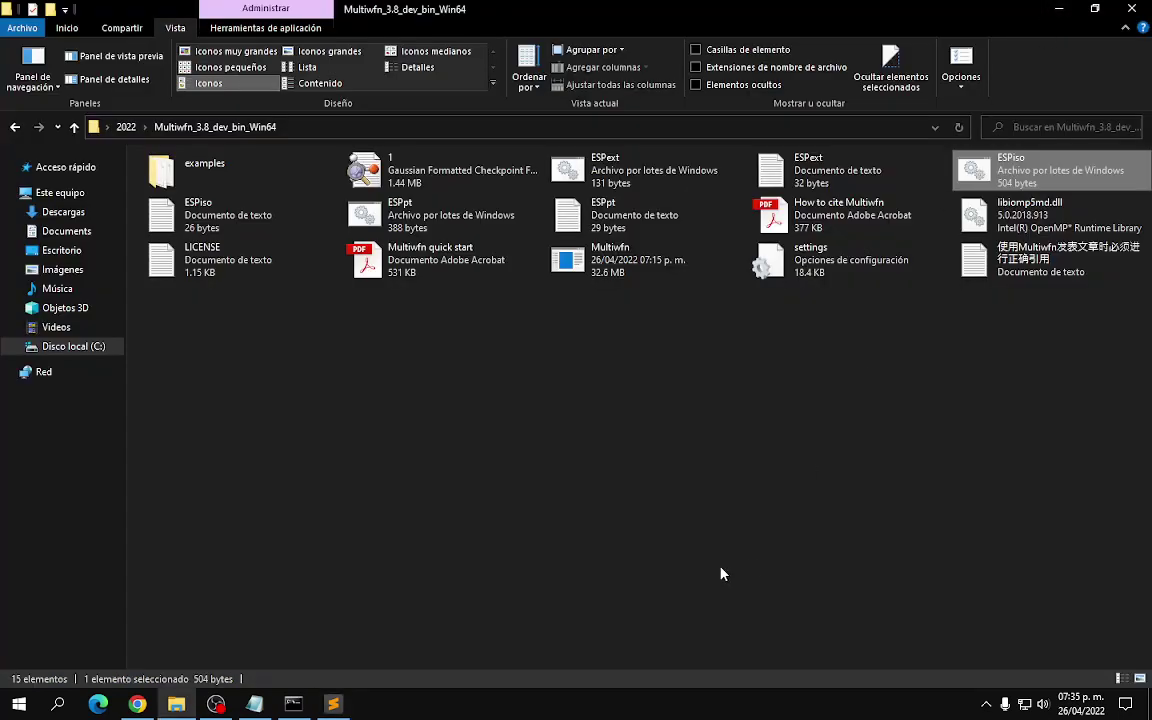
Step: Run ESPiso.bat from the Multiwfn folder in the Command Prompt
{"action": "left_click", "coordinate": [293, 702]}
{"action": "type", "text": "ESP"}
{"action": "key", "text": "Tab"}
{"action": "key", "text": "BackSpace"}
{"action": "key", "text": "BackSpace"}
{"action": "key", "text": "BackSpace"}
{"action": "key", "text": "BackSpace"}
{"action": "key", "text": "BackSpace"}
{"action": "key", "text": "BackSpace"}
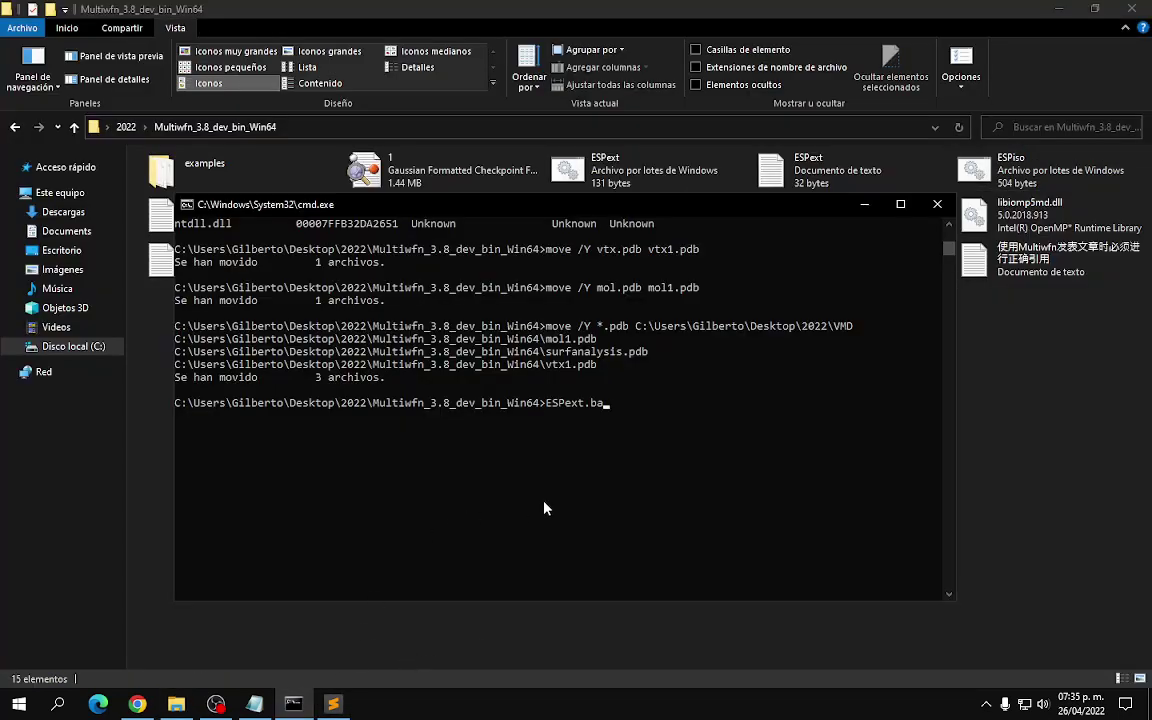
{"action": "key", "text": "BackSpace"}
{"action": "type", "text": "iso.bat"}
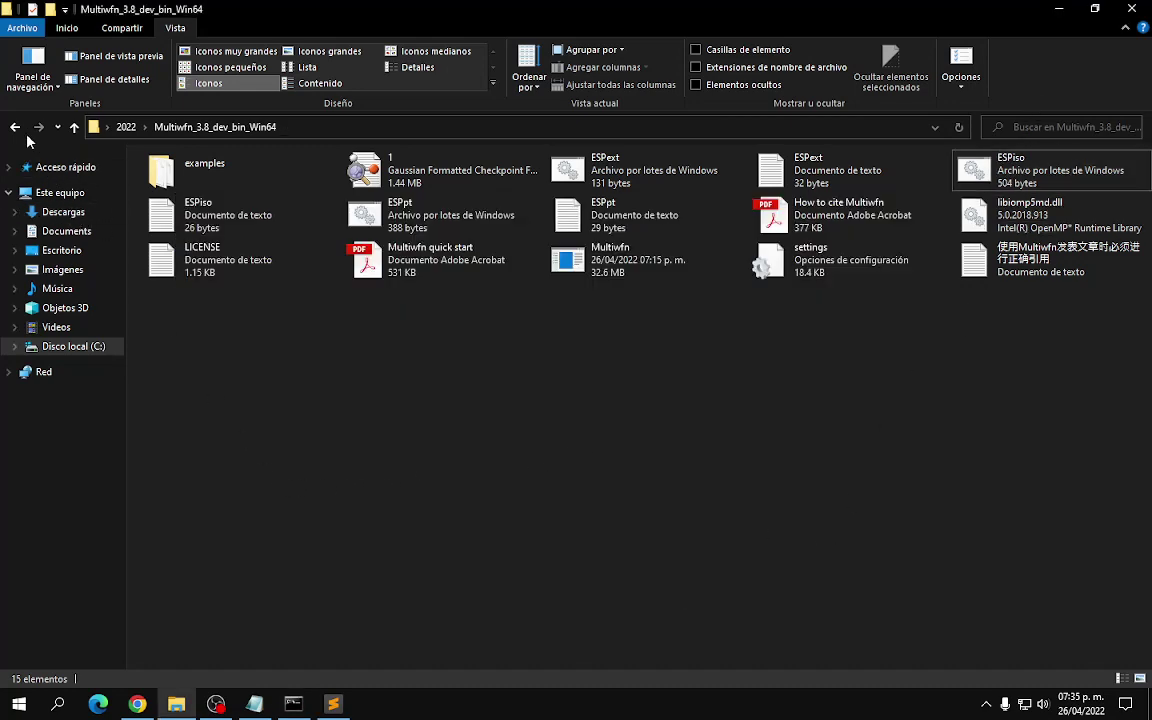
Step: Open the VMD folder inside 2022 and place the Command Prompt below its file list to monitor the calculation
{"action": "left_click", "coordinate": [15, 127]}
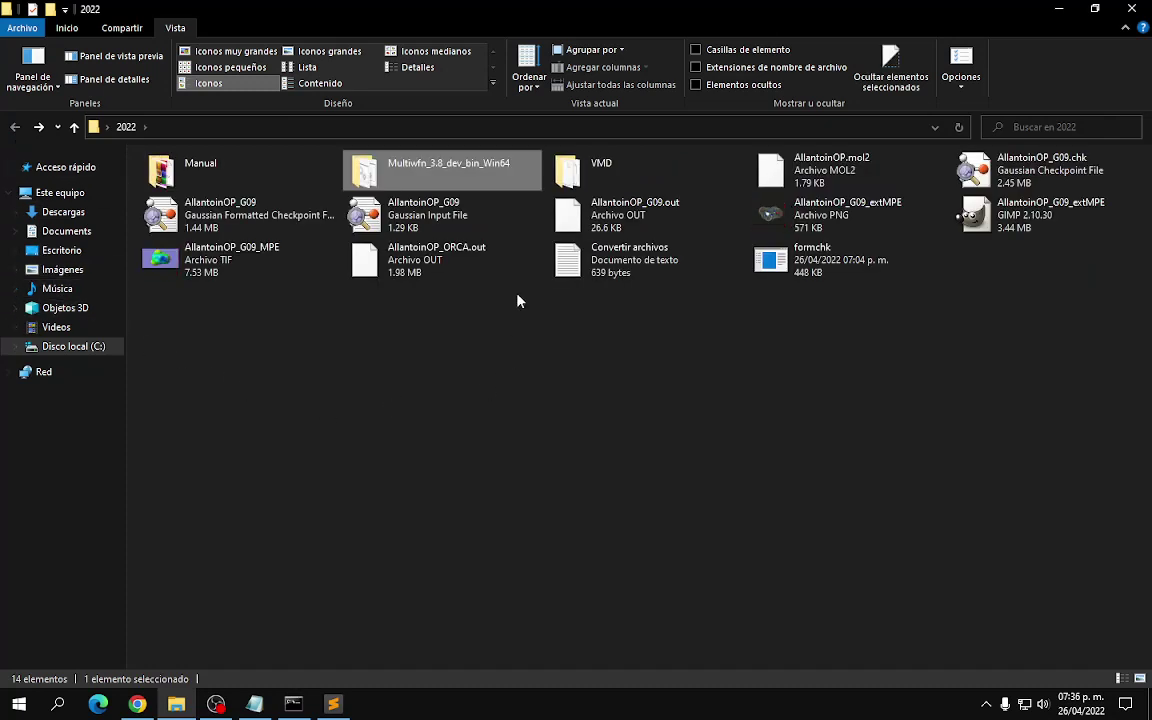
{"action": "double_click", "coordinate": [615, 178]}
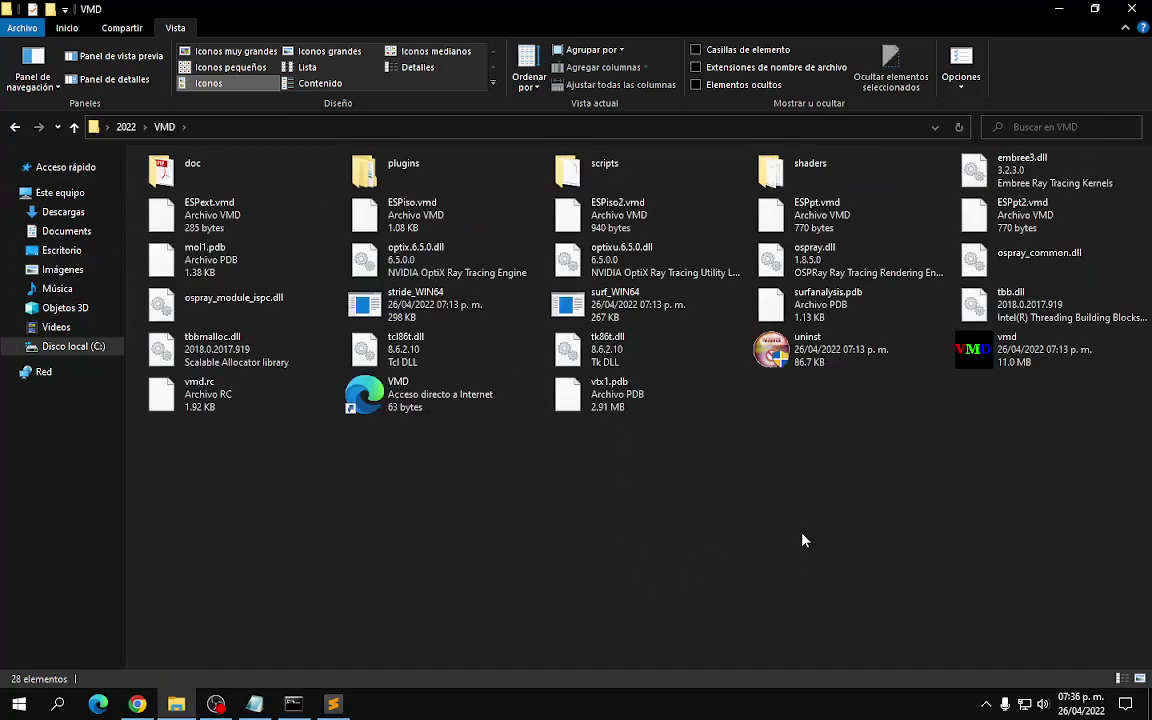
{"action": "left_click", "coordinate": [293, 705]}
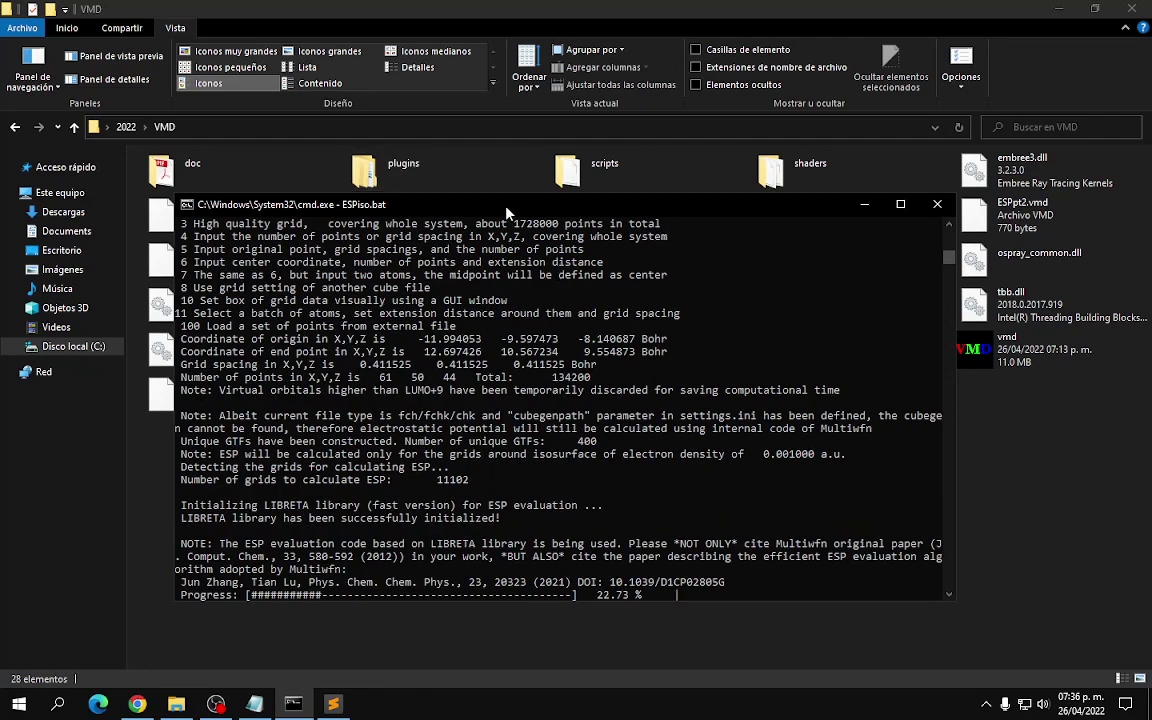
{"action": "left_click_drag", "start_coordinate": [507, 206], "coordinate": [431, 468]}
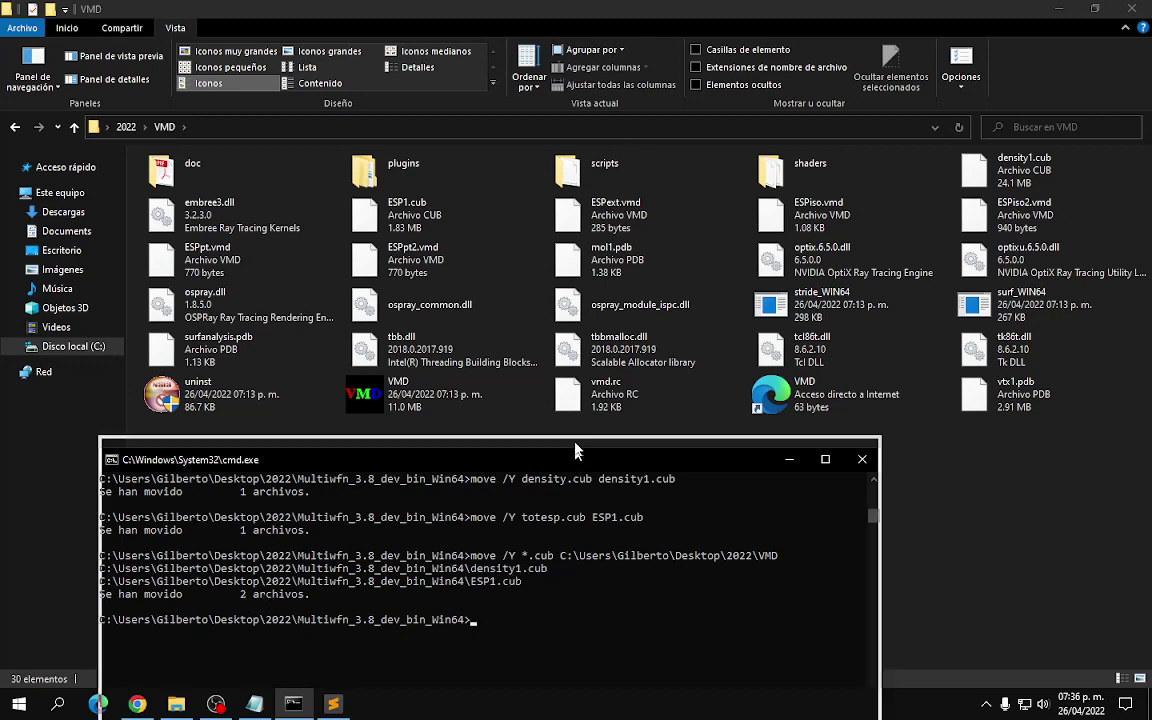
Step: Minimize the Command Prompt and launch VMD from the VMD folder
{"action": "left_click_drag", "start_coordinate": [569, 459], "coordinate": [599, 246]}
{"action": "left_click", "coordinate": [814, 248]}
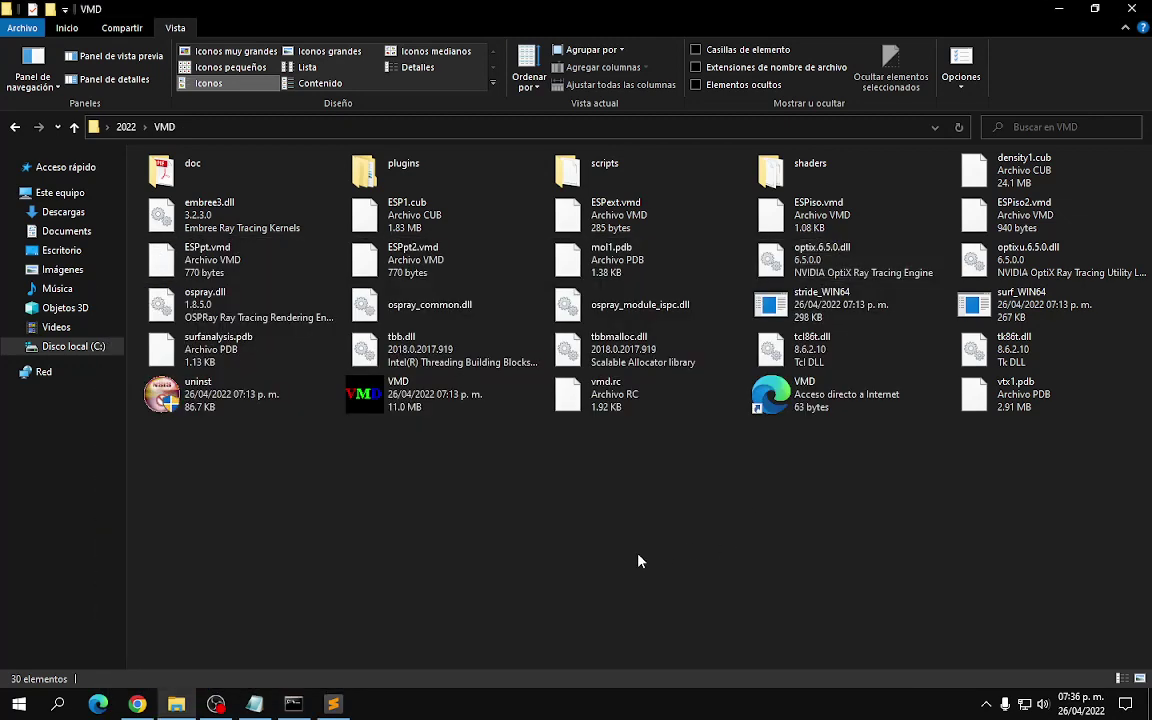
{"action": "double_click", "coordinate": [394, 400]}
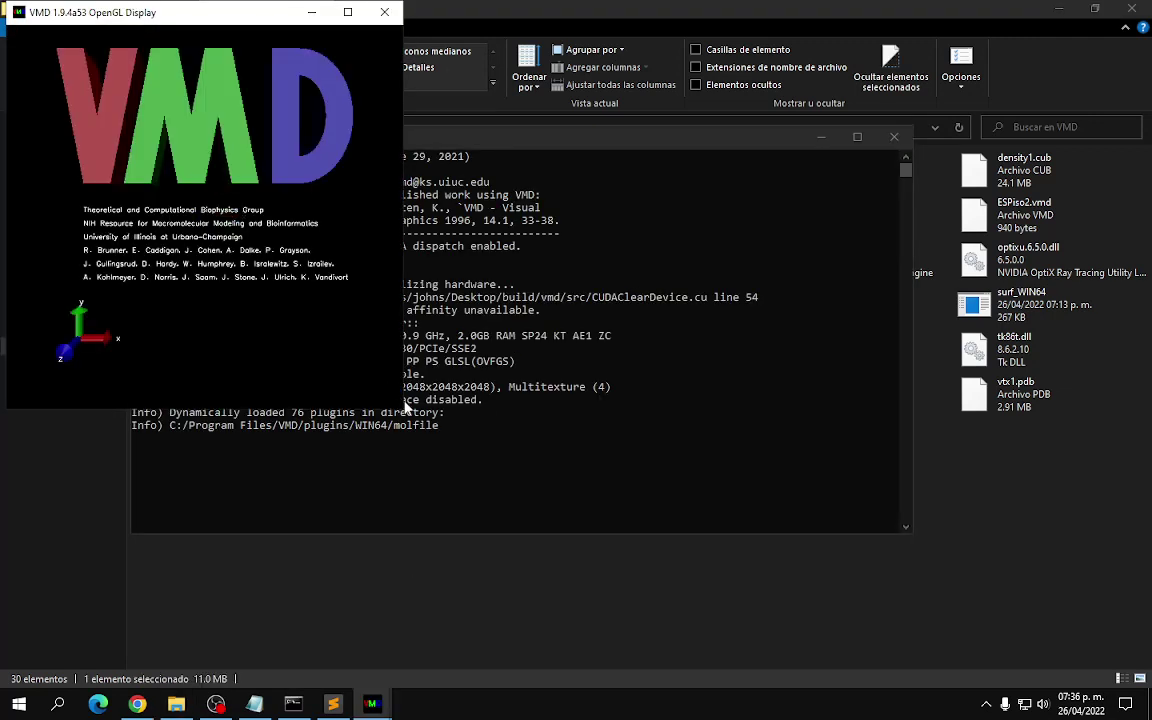
Step: Examine the generated mol1.pdb, vtx1.pdb and density1.cub files in the VMD folder, and minimize the folder window
{"action": "left_click", "coordinate": [813, 630]}
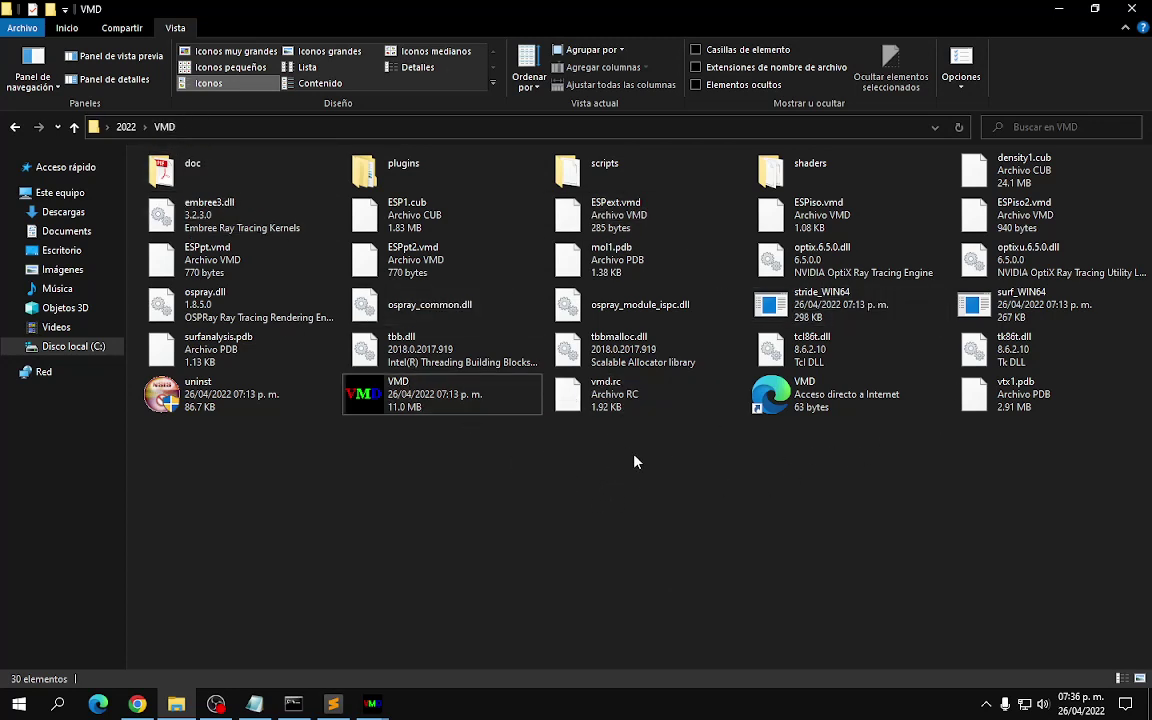
{"action": "left_click", "coordinate": [586, 281]}
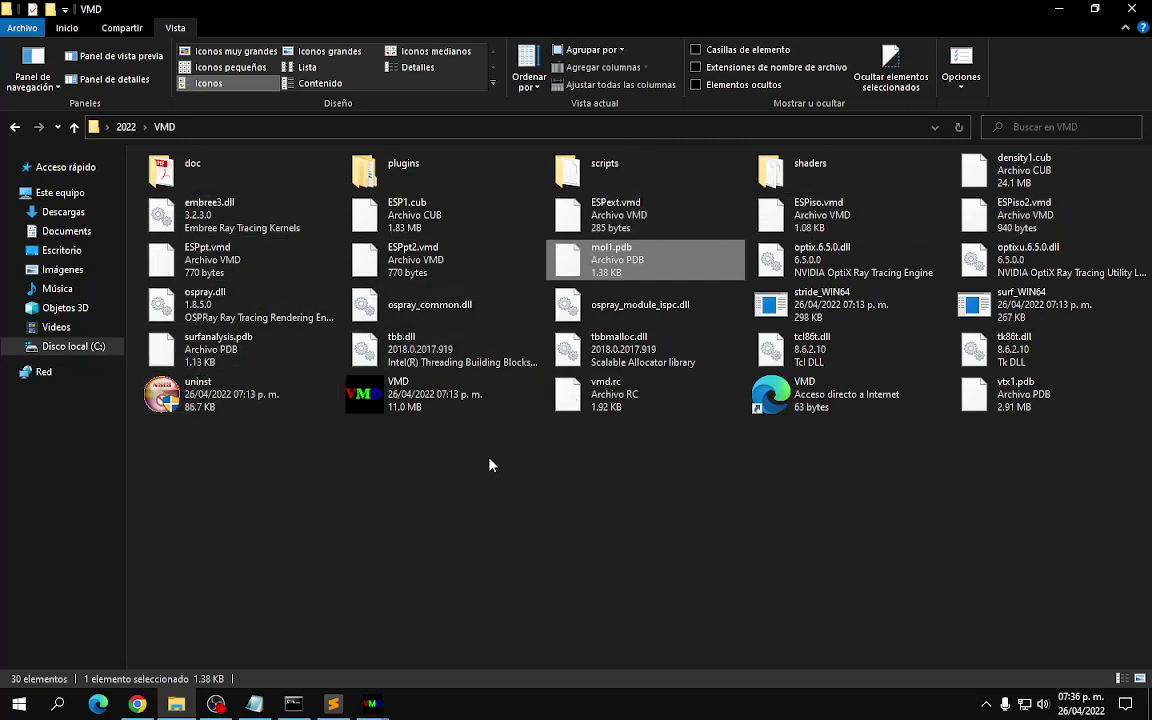
{"action": "left_click", "coordinate": [1012, 408]}
{"action": "key", "text": "Up"}
{"action": "key", "text": "Up"}
{"action": "key", "text": "Up"}
{"action": "key", "text": "Up"}
{"action": "key", "text": "Up"}
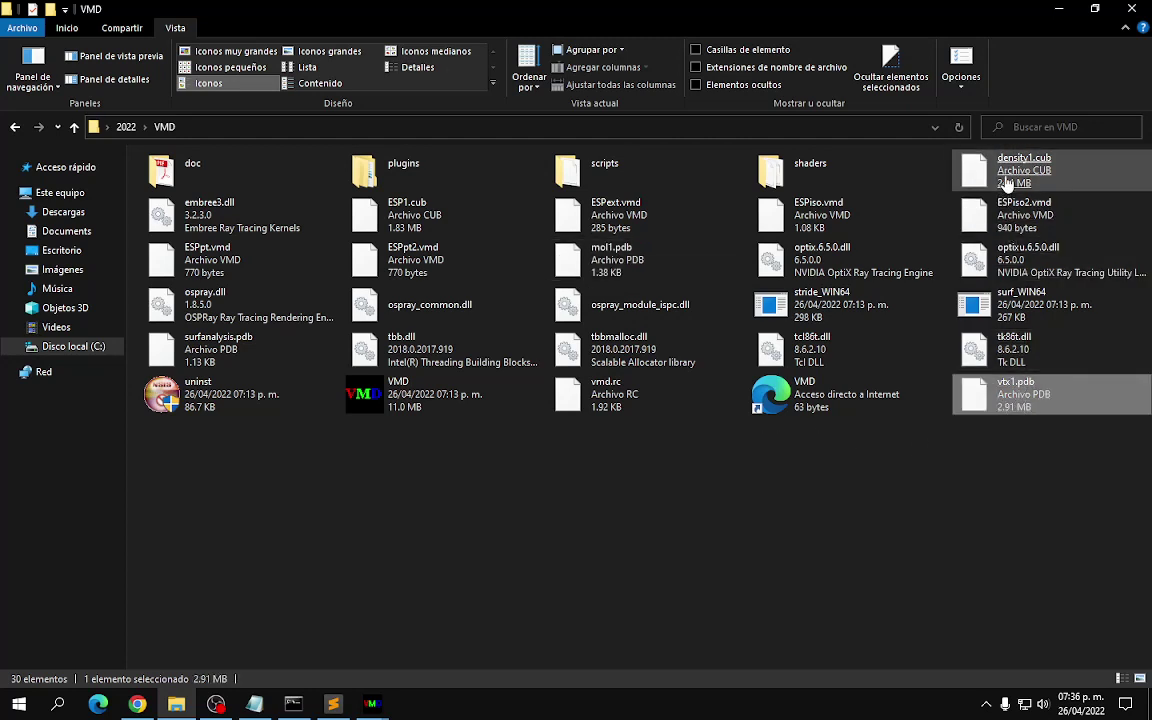
{"action": "left_click", "coordinate": [617, 584]}
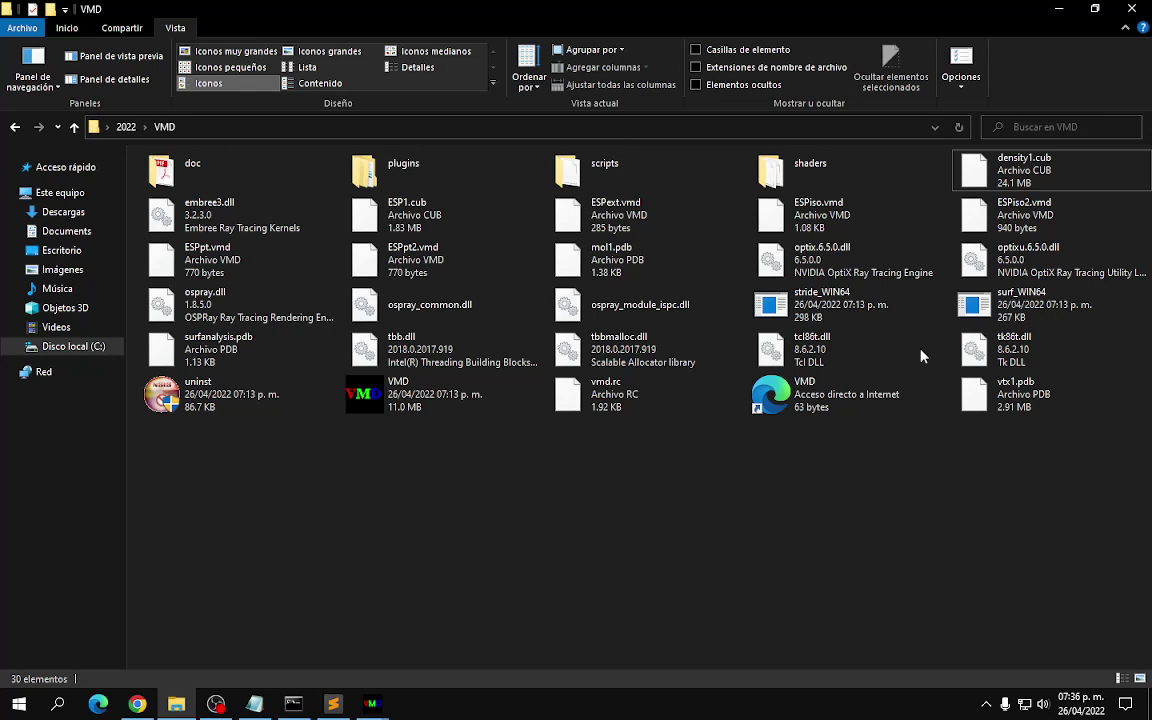
{"action": "left_click", "coordinate": [1058, 9]}
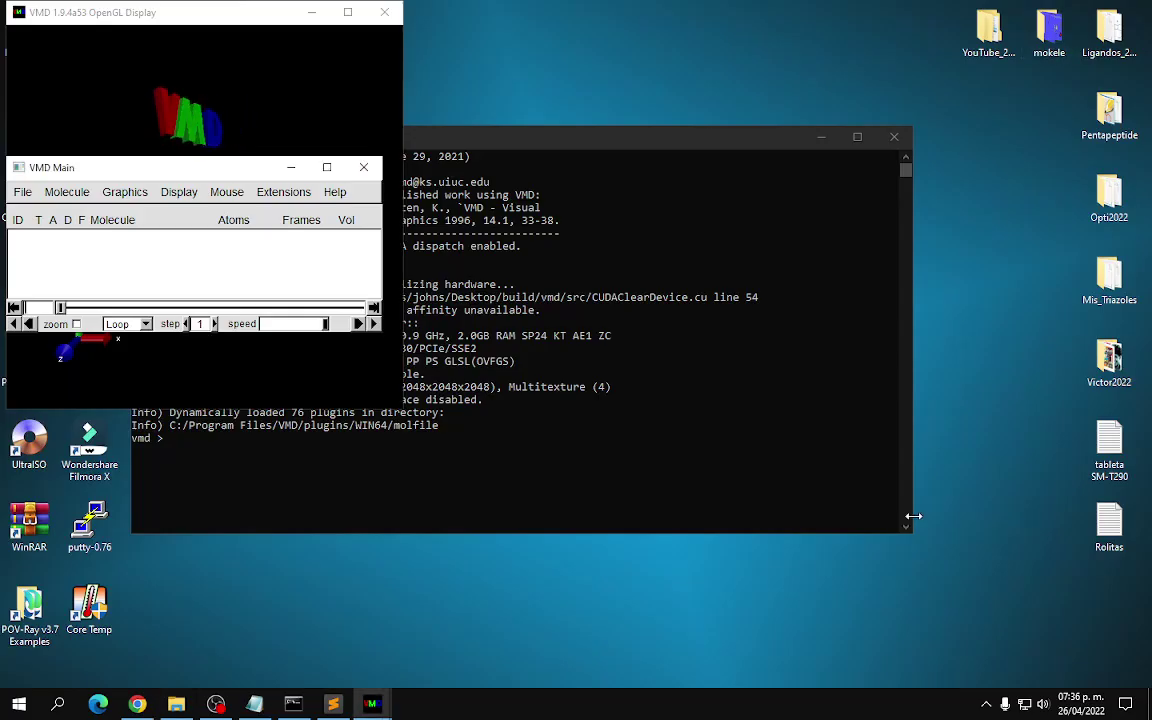
Step: Move the VMD console away from the display and run the iso command in it
{"action": "left_click", "coordinate": [593, 147]}
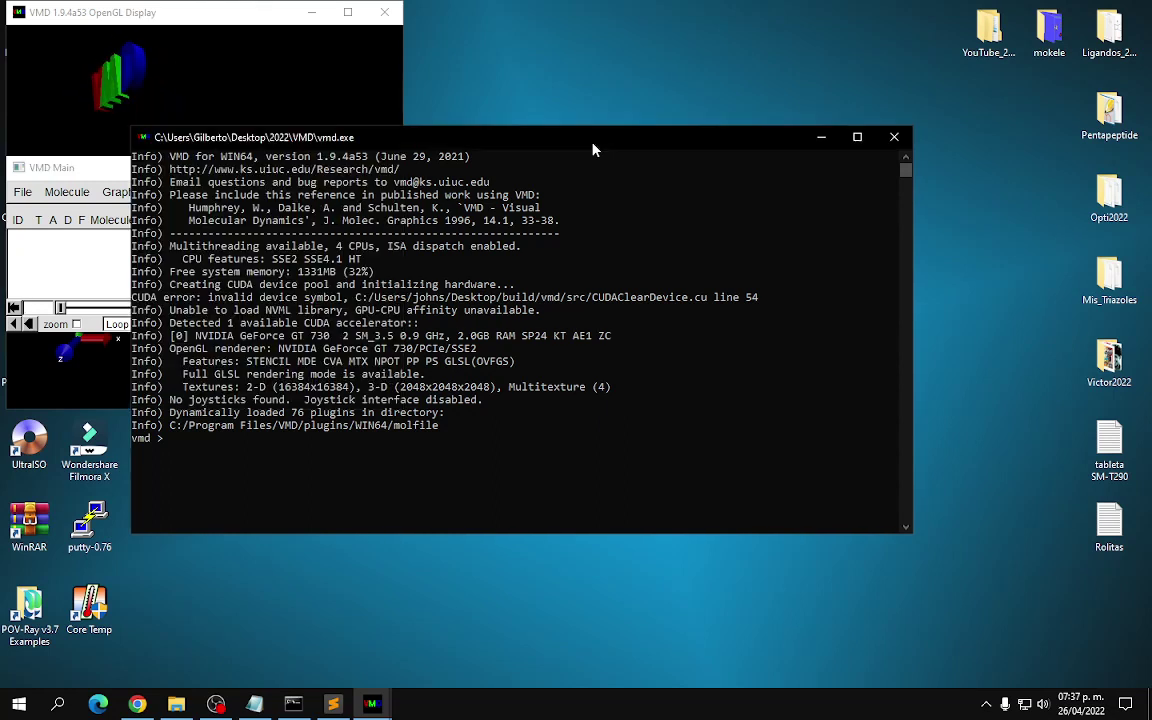
{"action": "left_click_drag", "start_coordinate": [532, 141], "coordinate": [736, 206]}
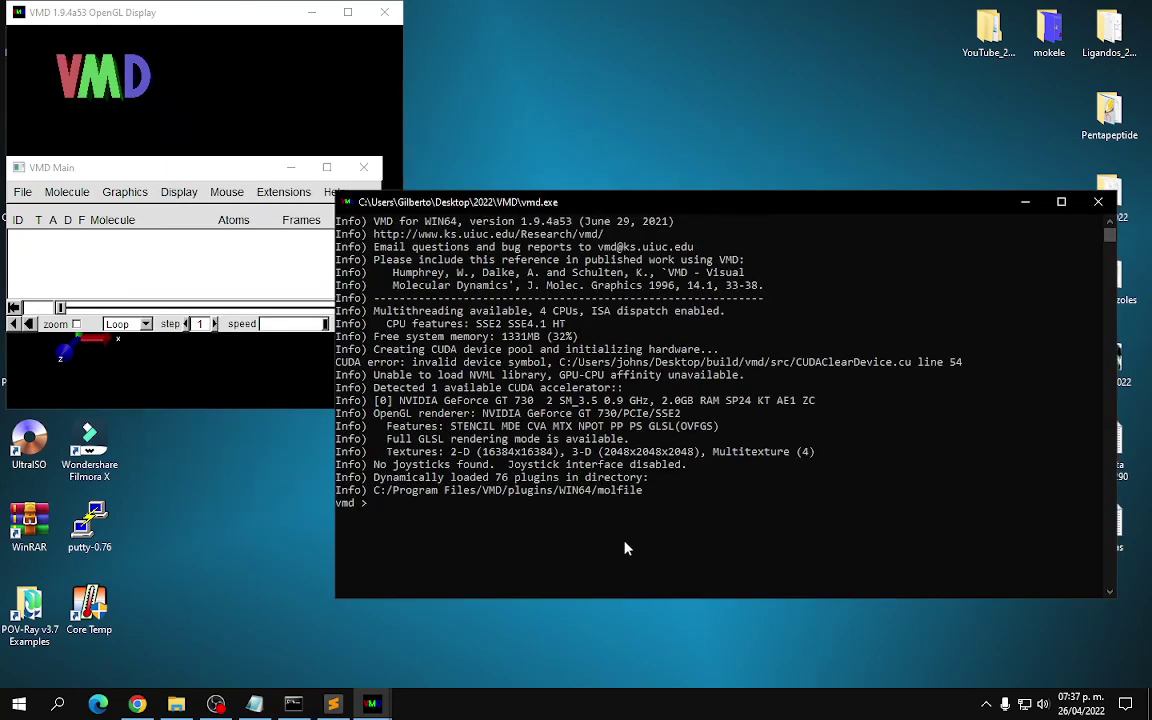
{"action": "type", "text": "iso"}
{"action": "key", "text": "Return"}
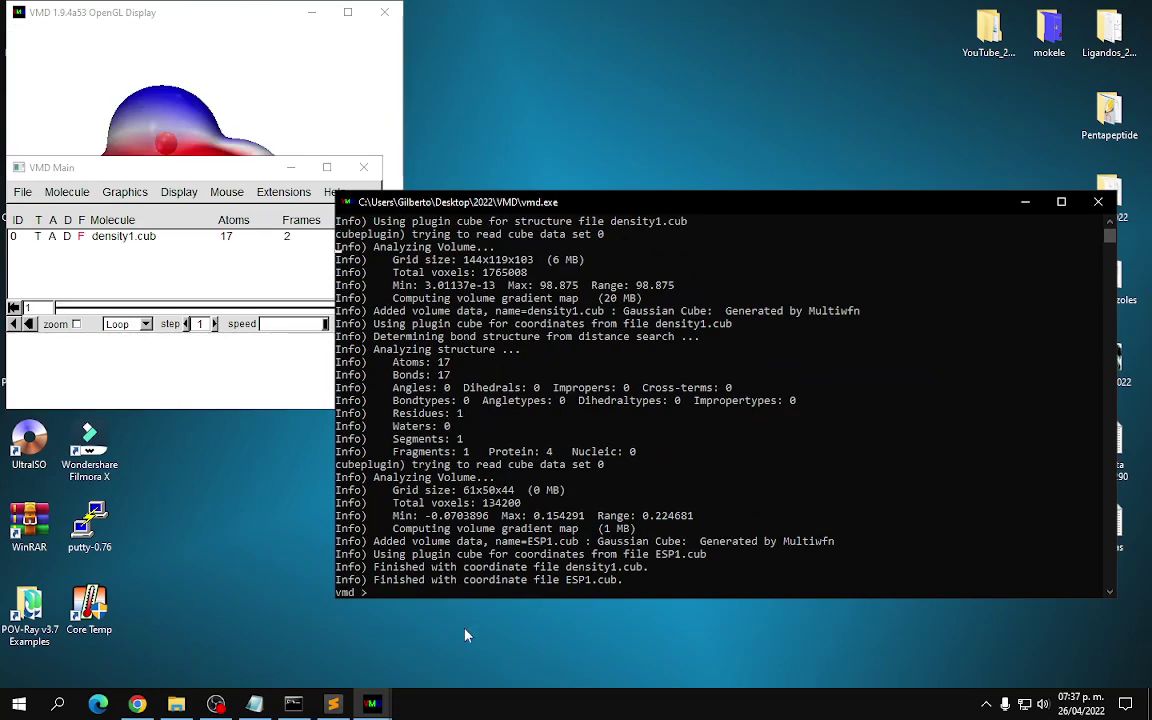
Step: Minimize the VMD Main and console windows and maximize the OpenGL Display to enlarge the ESP isosurface
{"action": "left_click", "coordinate": [289, 170]}
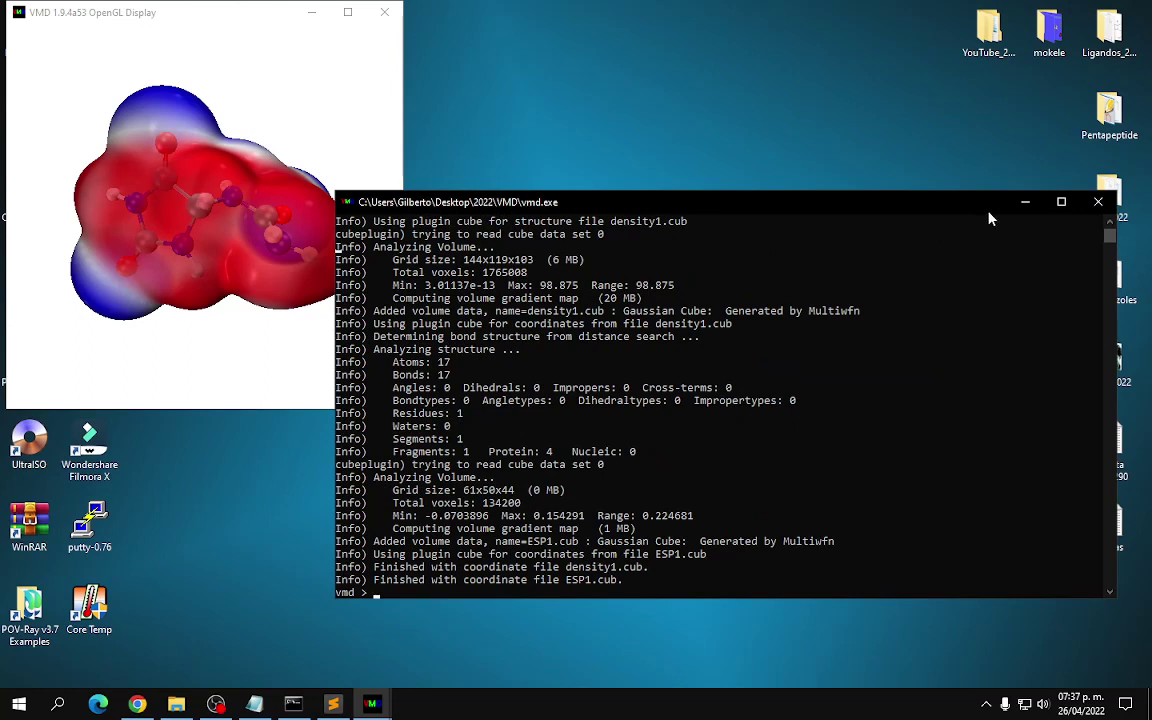
{"action": "left_click", "coordinate": [1024, 202]}
{"action": "left_click", "coordinate": [347, 12]}
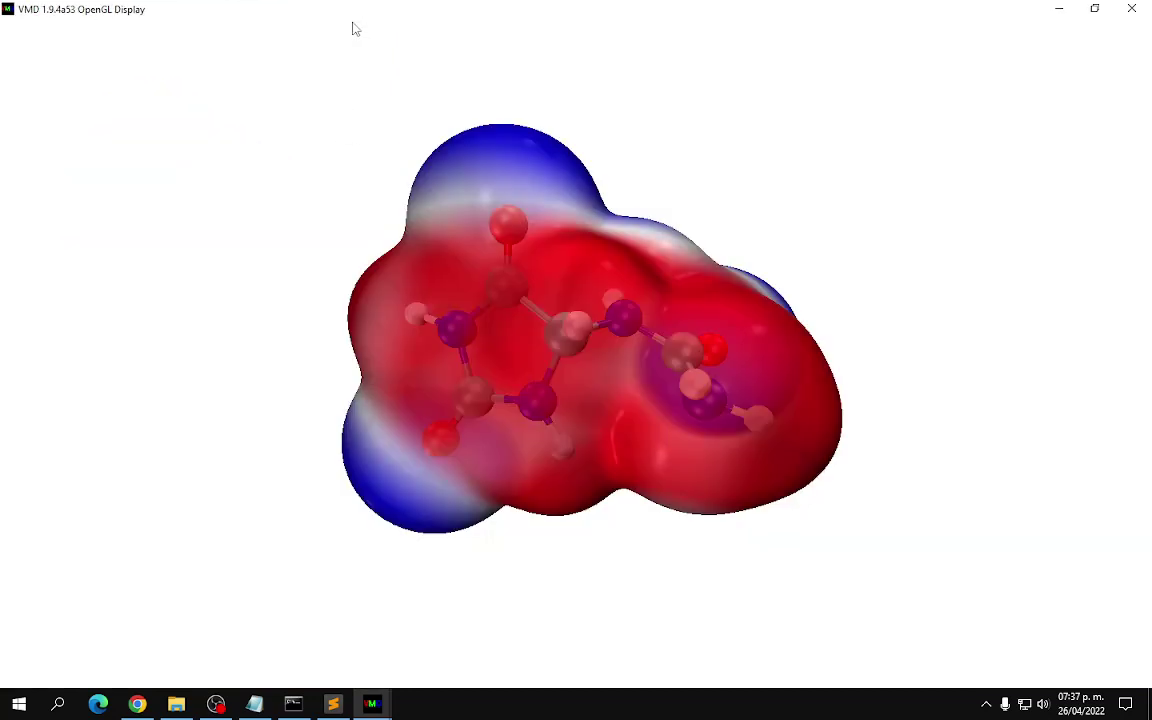
{"action": "scroll", "coordinate": [594, 524], "scroll_direction": "up", "scroll_amount": 2}
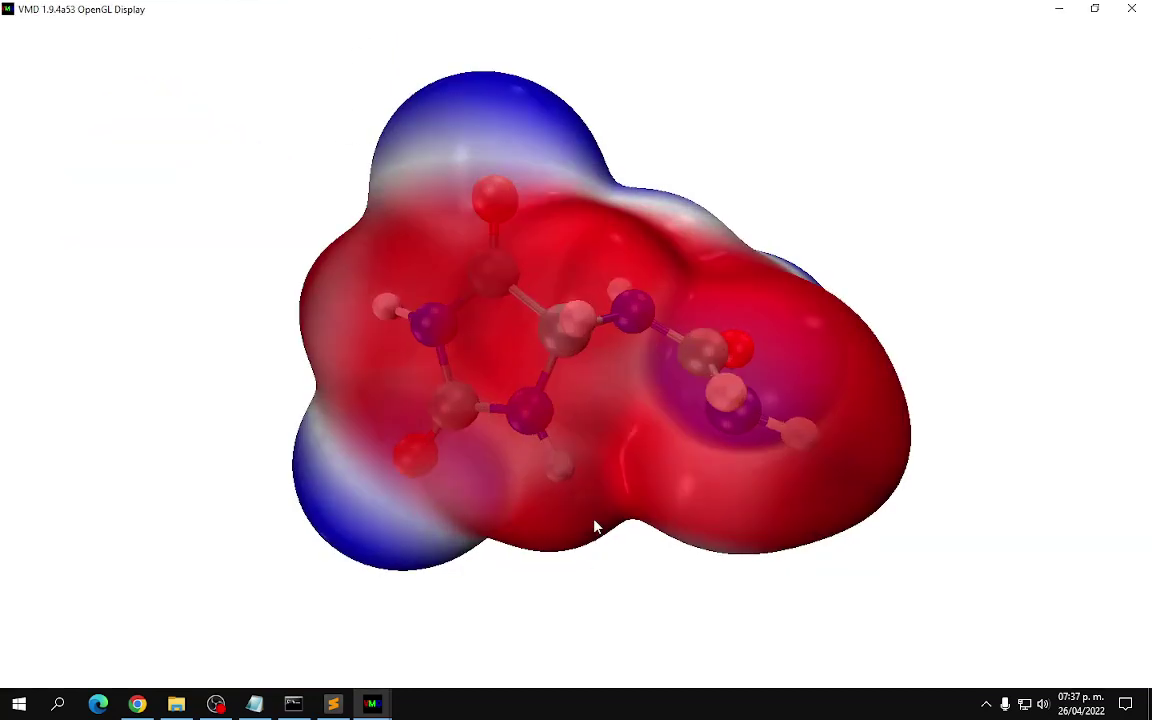
{"action": "scroll", "coordinate": [594, 524], "scroll_direction": "up", "scroll_amount": 1}
{"action": "scroll", "coordinate": [594, 524], "scroll_direction": "down", "scroll_amount": 1}
Step: Close Sublime Text, restore VMD Main and place it beside the molecule in the OpenGL Display
{"action": "left_click", "coordinate": [514, 717]}
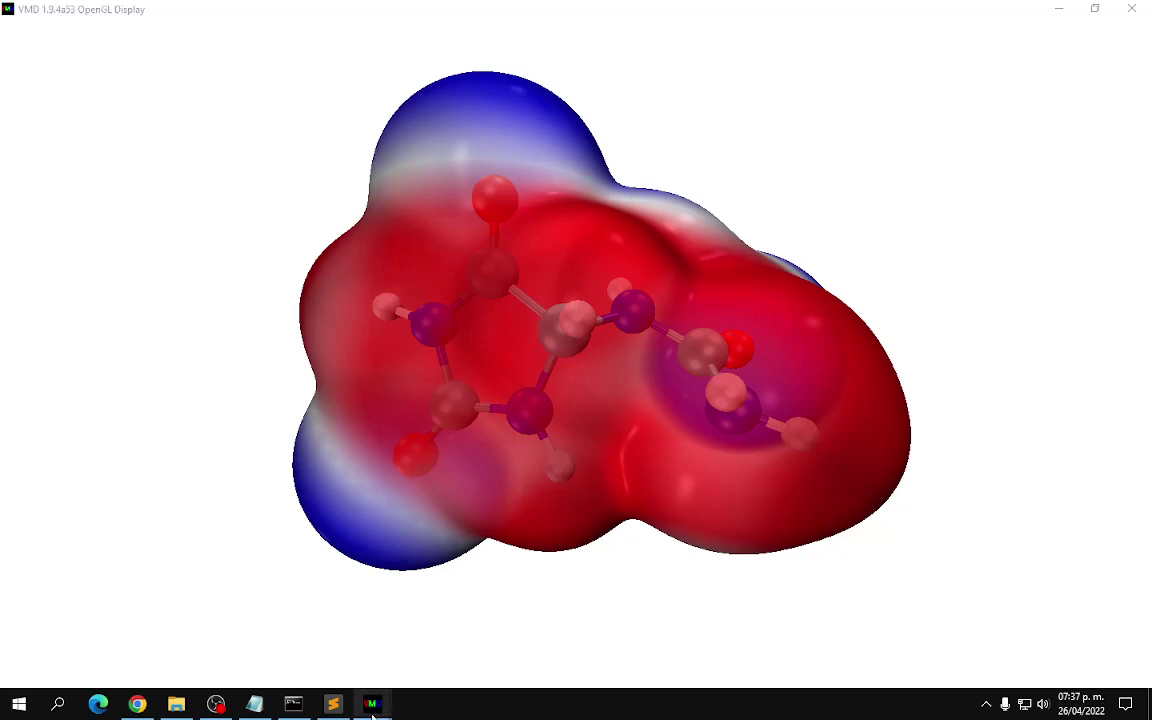
{"action": "left_click", "coordinate": [333, 704]}
{"action": "mouse_move", "coordinate": [358, 714]}
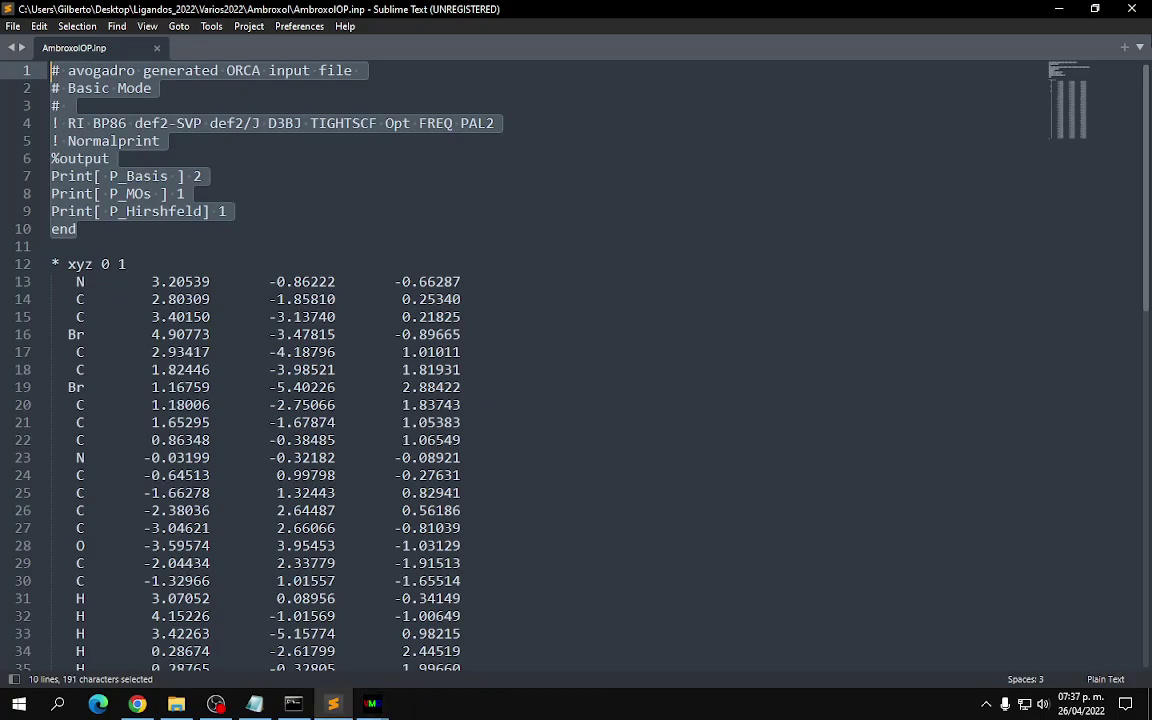
{"action": "key", "text": "alt+F4"}
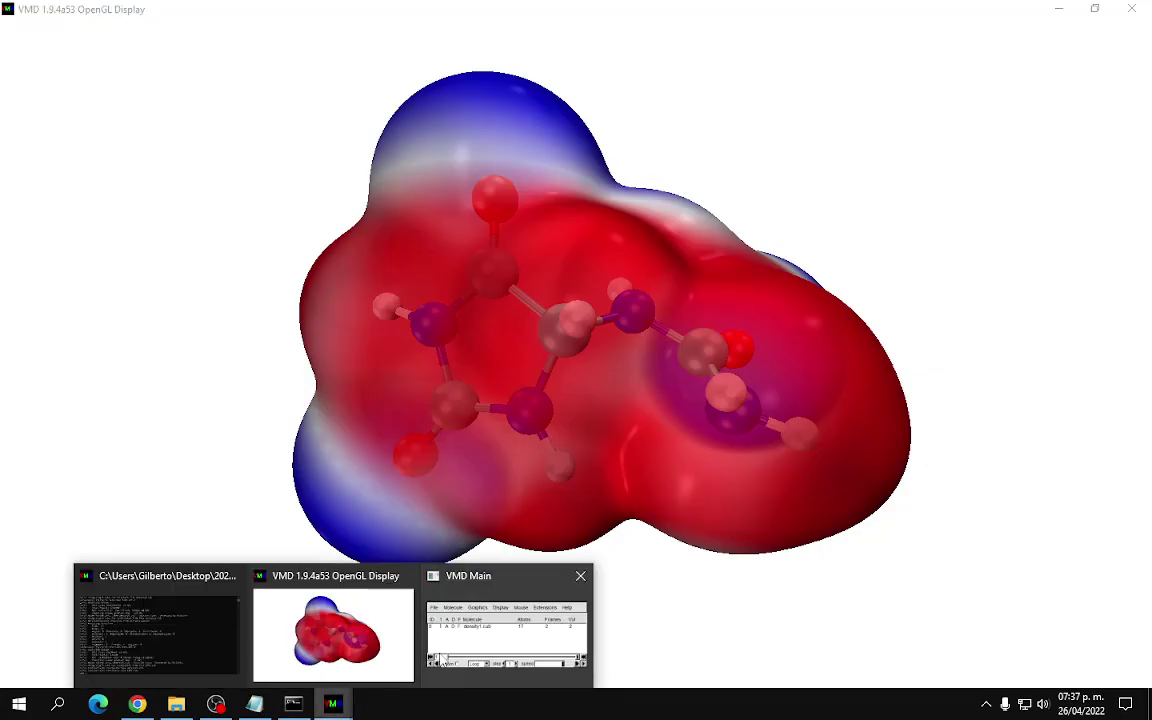
{"action": "left_click", "coordinate": [509, 609]}
{"action": "left_click_drag", "start_coordinate": [158, 181], "coordinate": [906, 57]}
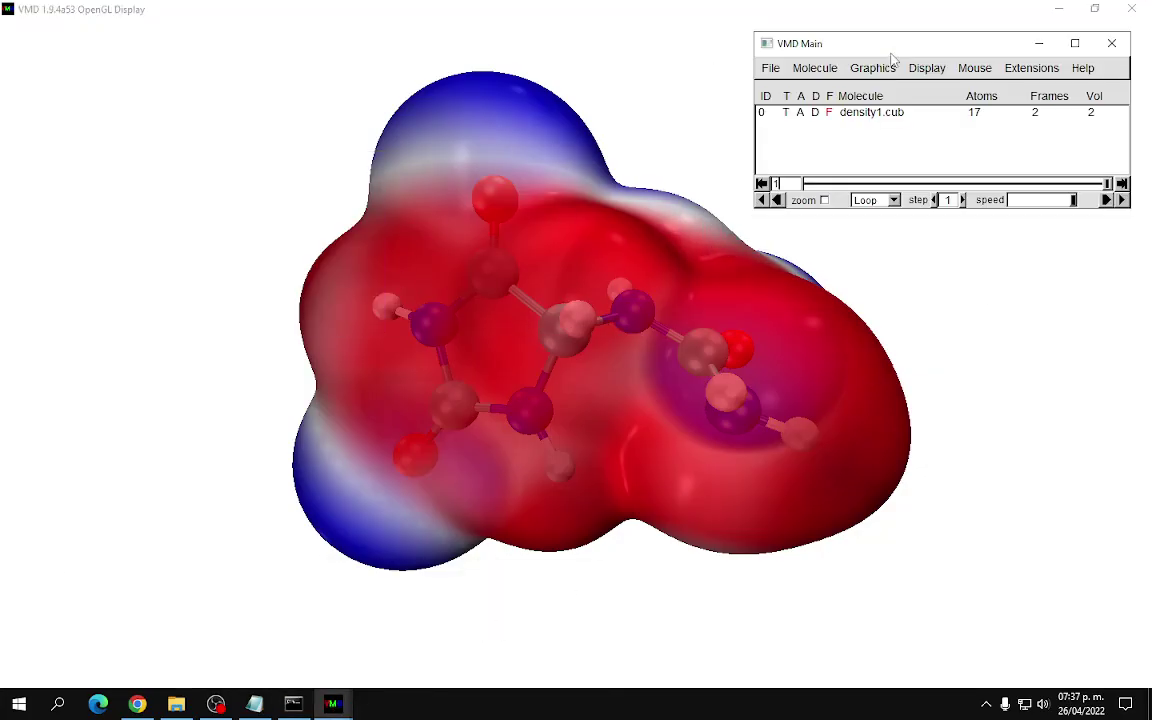
Step: Open the Color Scale settings of VMD's Color Controls
{"action": "left_click", "coordinate": [873, 67]}
{"action": "left_click", "coordinate": [867, 105]}
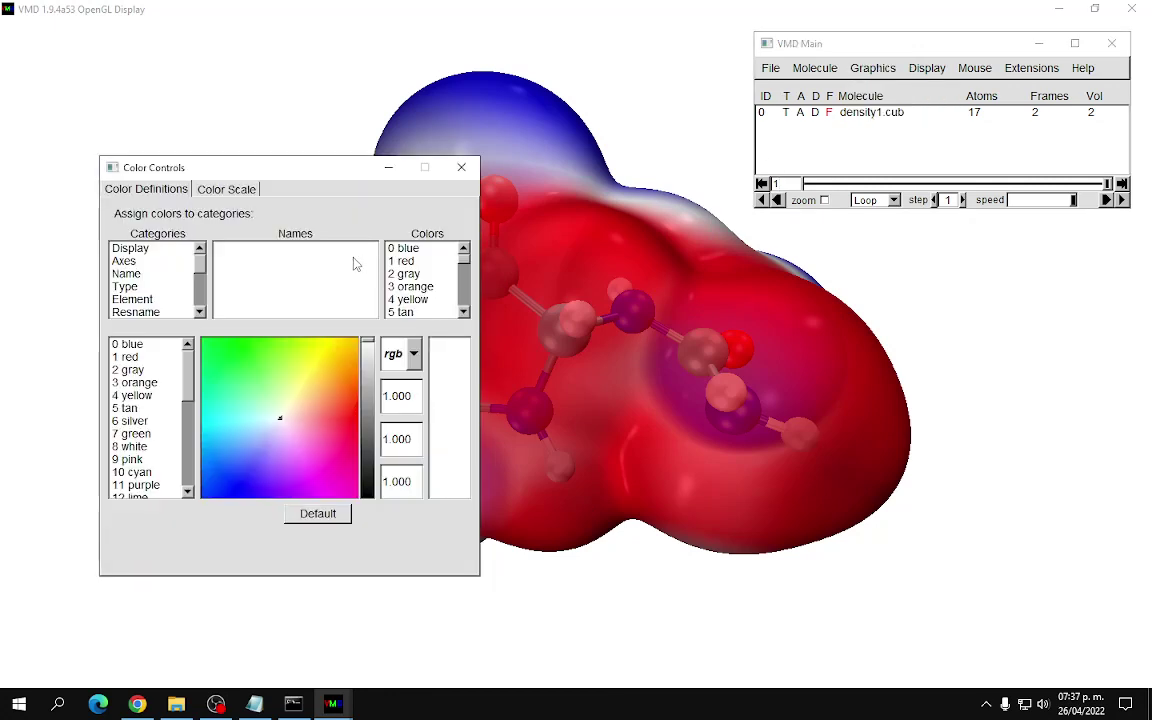
{"action": "left_click", "coordinate": [218, 190]}
Step: Try the RGryB, BGryR and RGB color scale methods on the ESP surface, and move Color Controls away from the molecule
{"action": "left_click", "coordinate": [150, 220]}
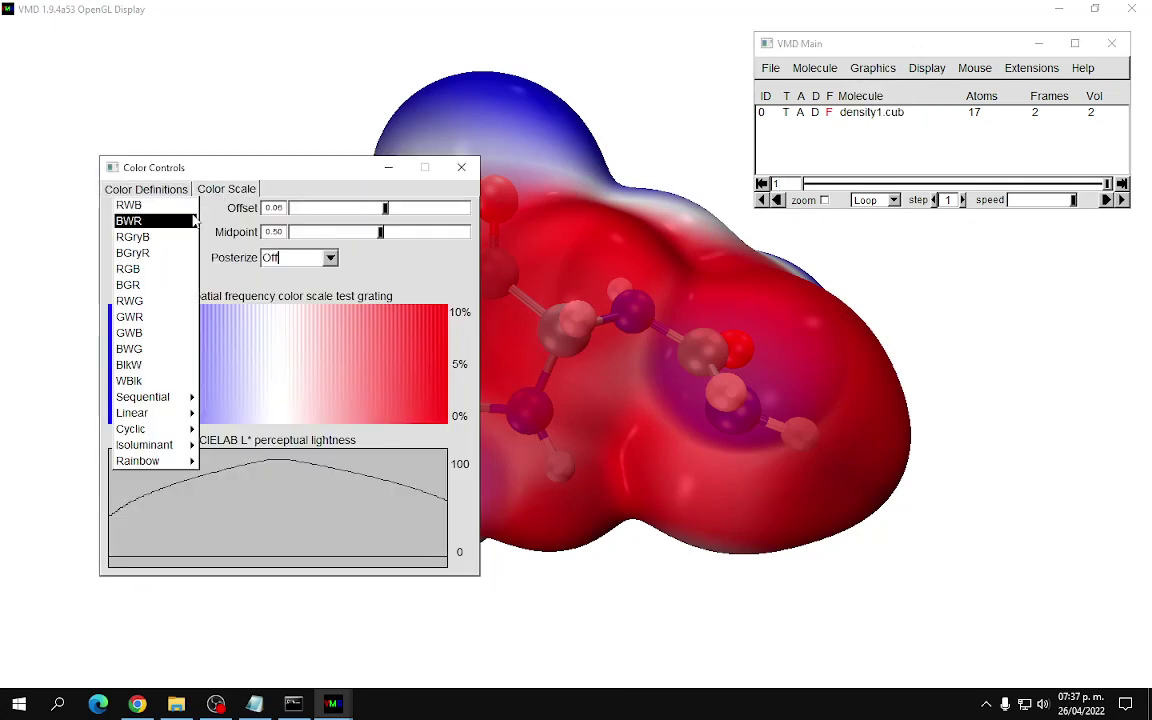
{"action": "left_click", "coordinate": [170, 240]}
{"action": "left_click", "coordinate": [178, 212]}
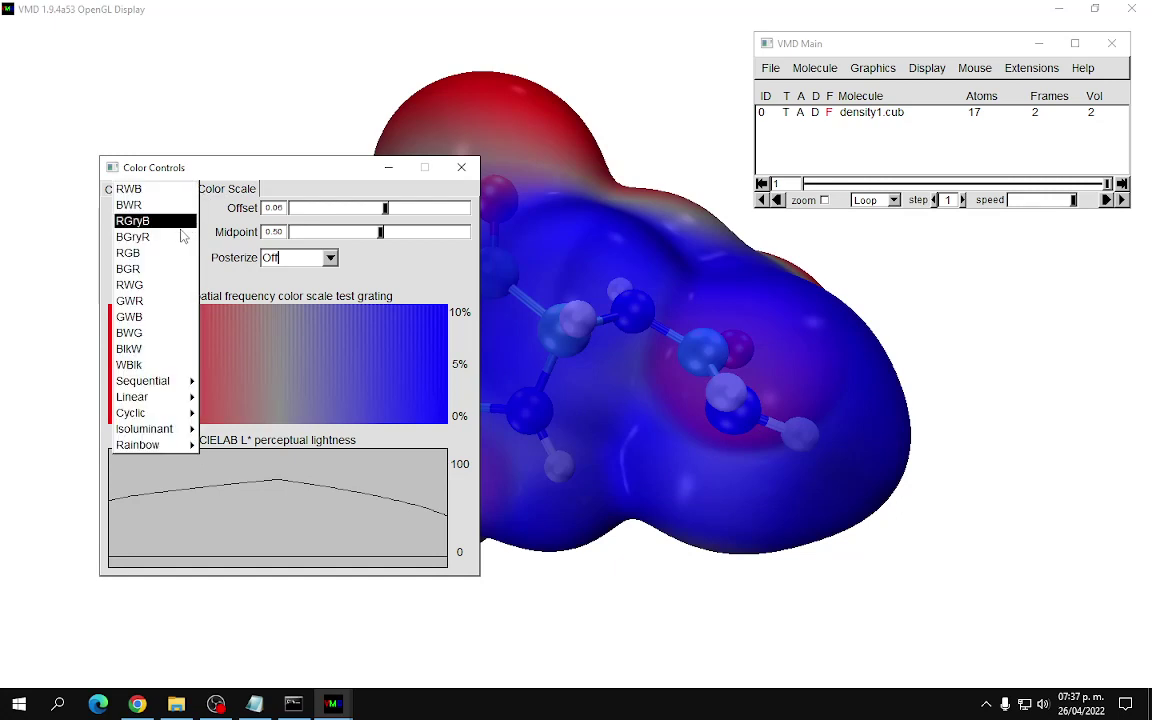
{"action": "left_click", "coordinate": [172, 244]}
{"action": "left_click", "coordinate": [170, 218]}
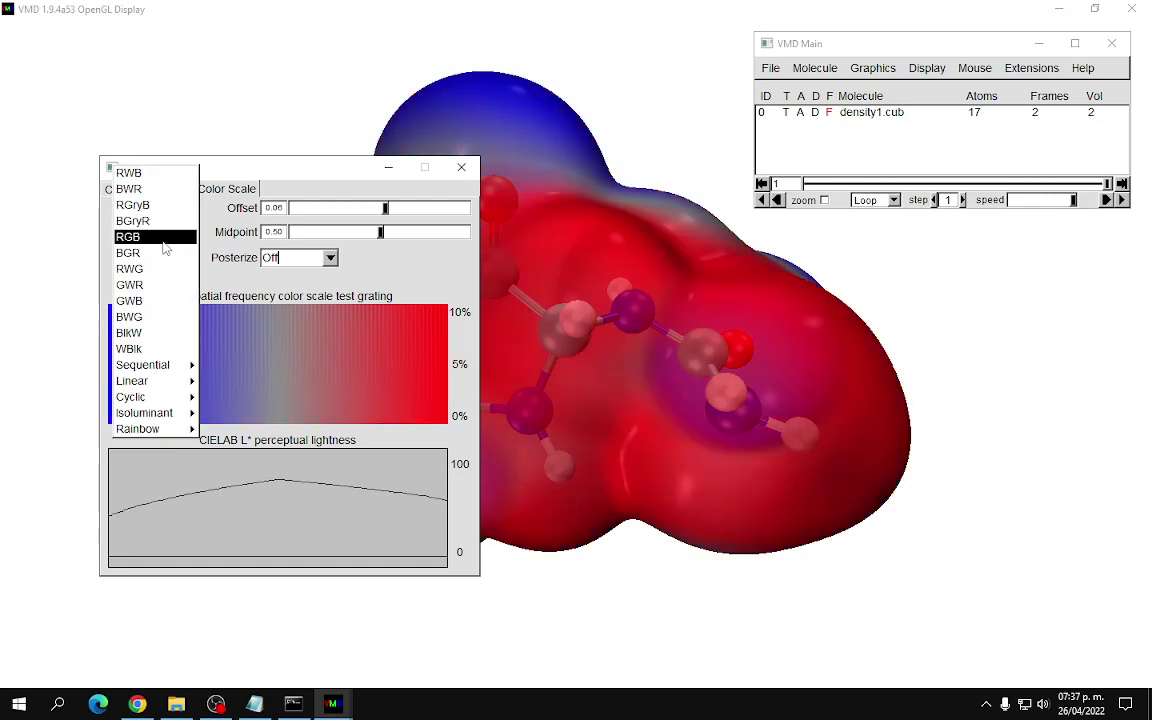
{"action": "left_click", "coordinate": [160, 235]}
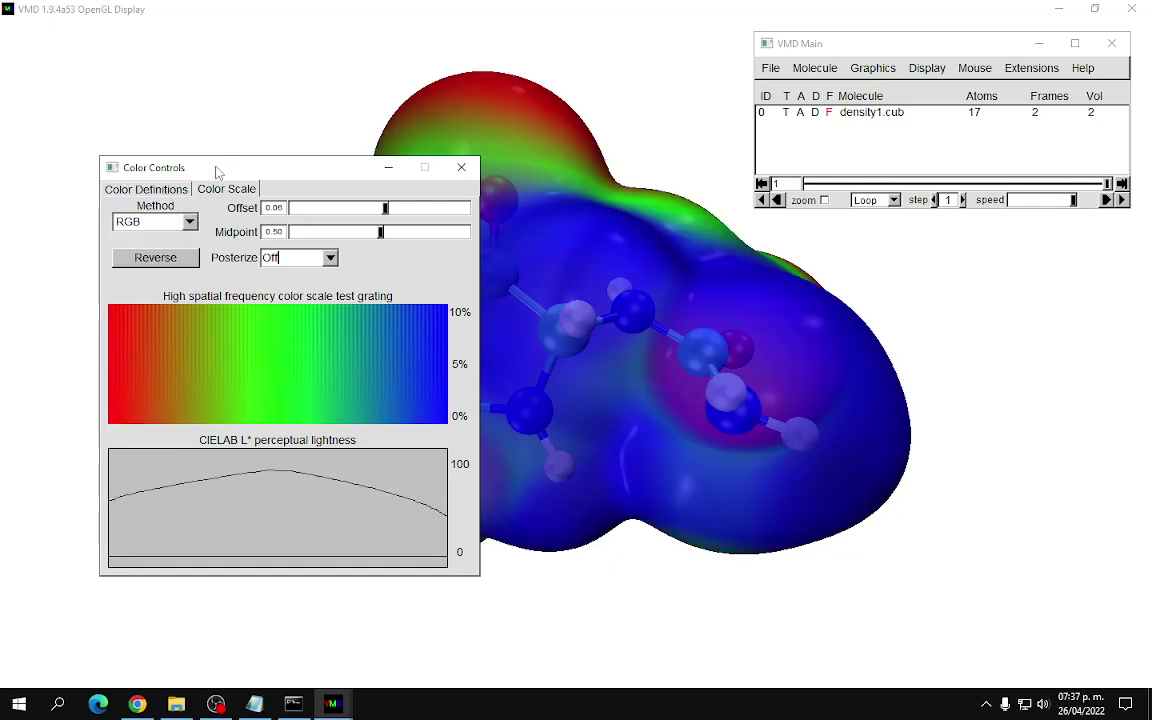
{"action": "left_click_drag", "start_coordinate": [196, 167], "coordinate": [126, 184]}
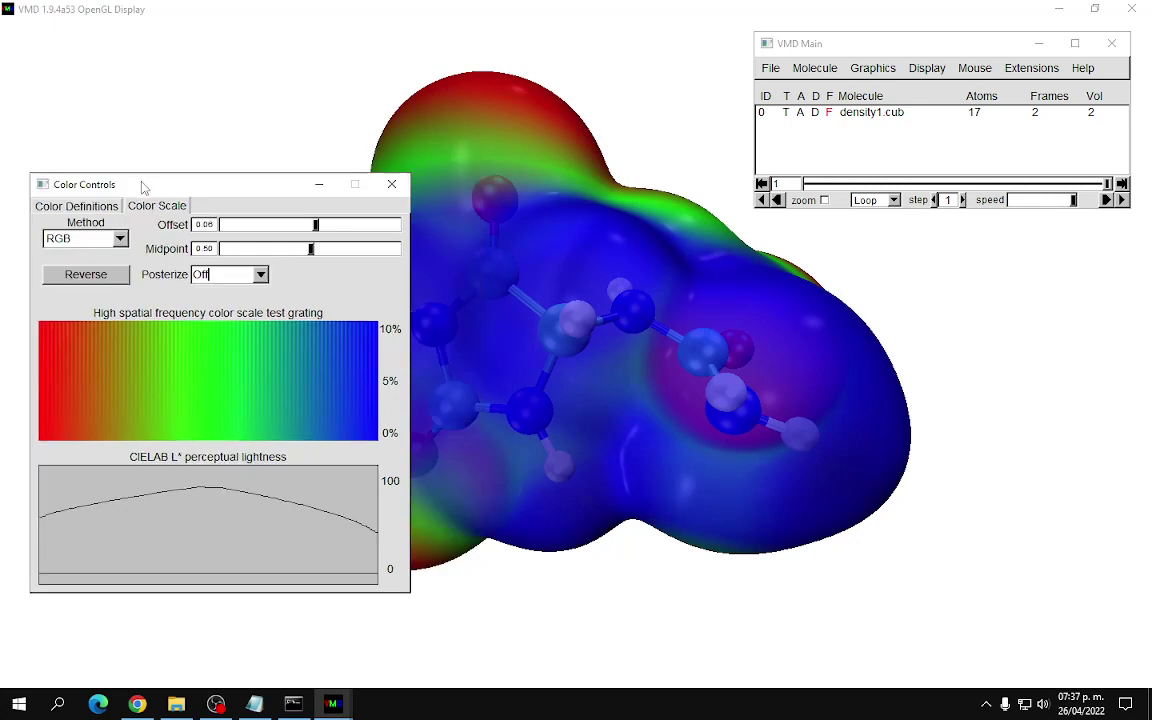
Step: Try the BGR, RWG and GWR color scale methods on the ESP surface
{"action": "left_click", "coordinate": [108, 237]}
{"action": "left_click", "coordinate": [93, 251]}
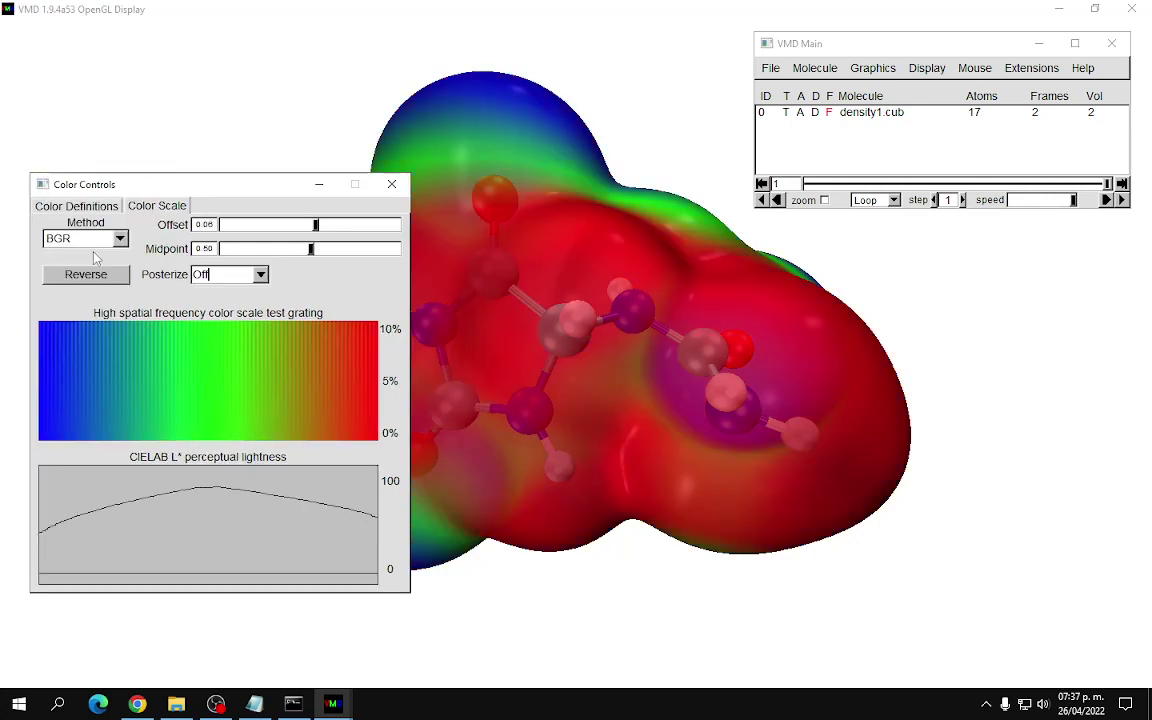
{"action": "left_click", "coordinate": [100, 238]}
{"action": "left_click", "coordinate": [102, 252]}
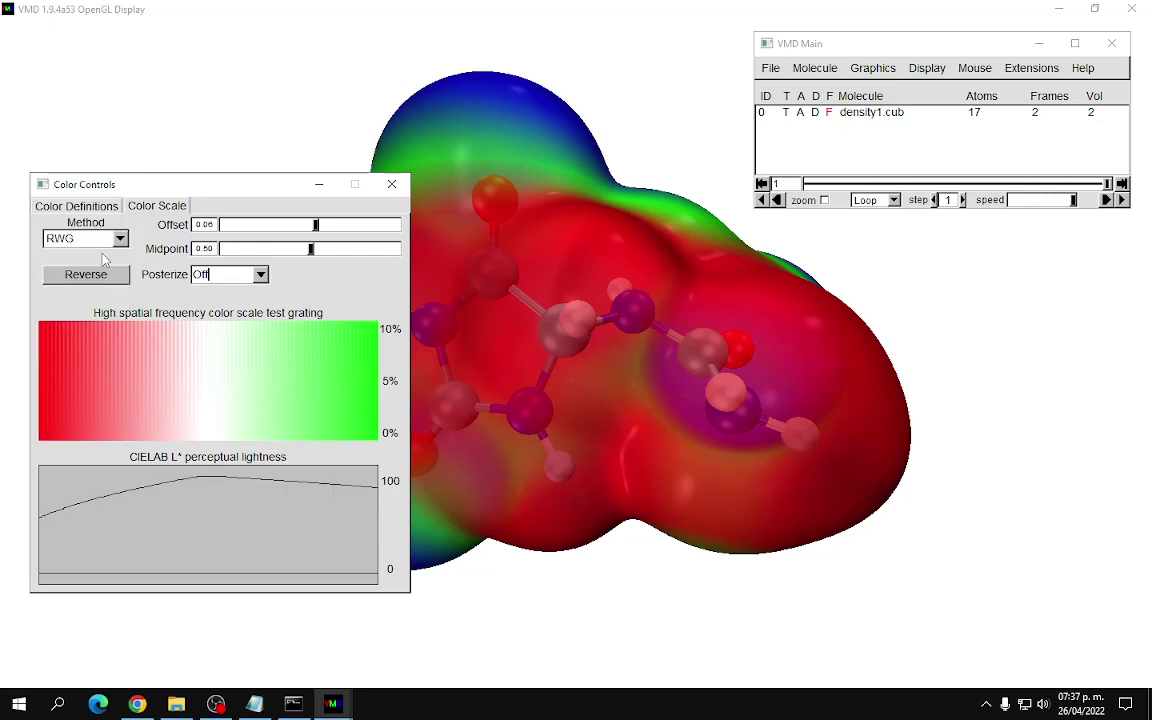
{"action": "left_click", "coordinate": [110, 238]}
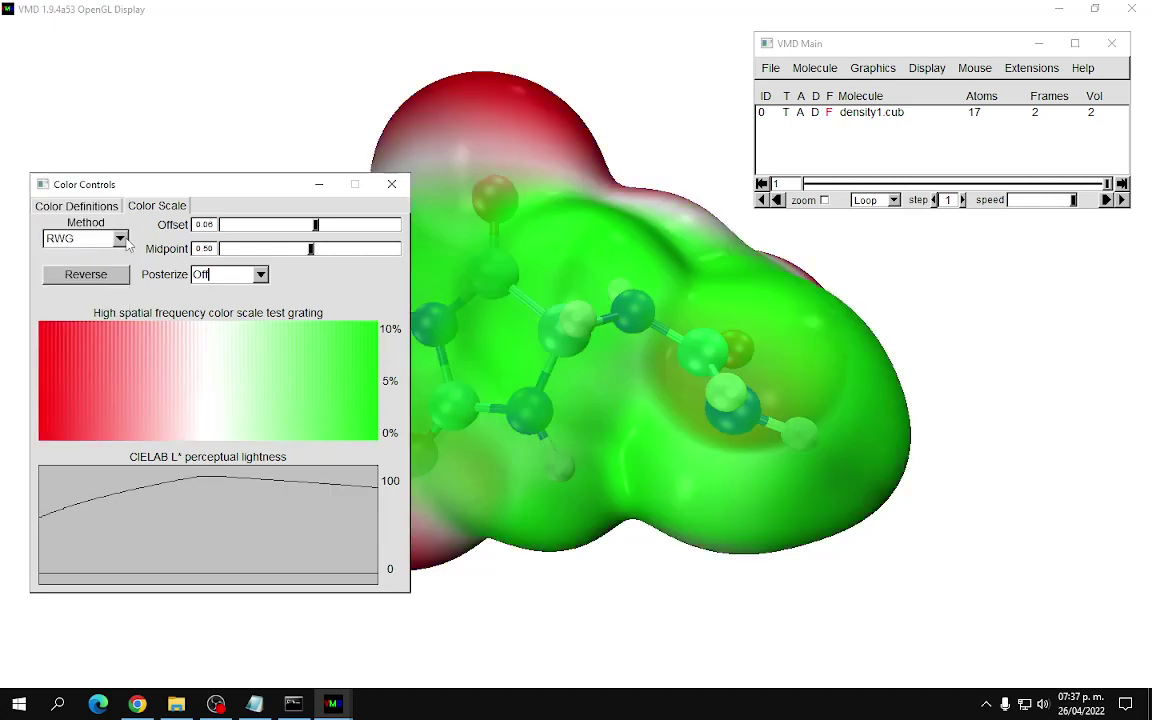
{"action": "left_click", "coordinate": [104, 253]}
Step: Try the GWB, BWG and BlkW color scale methods on the ESP surface
{"action": "left_click", "coordinate": [110, 236]}
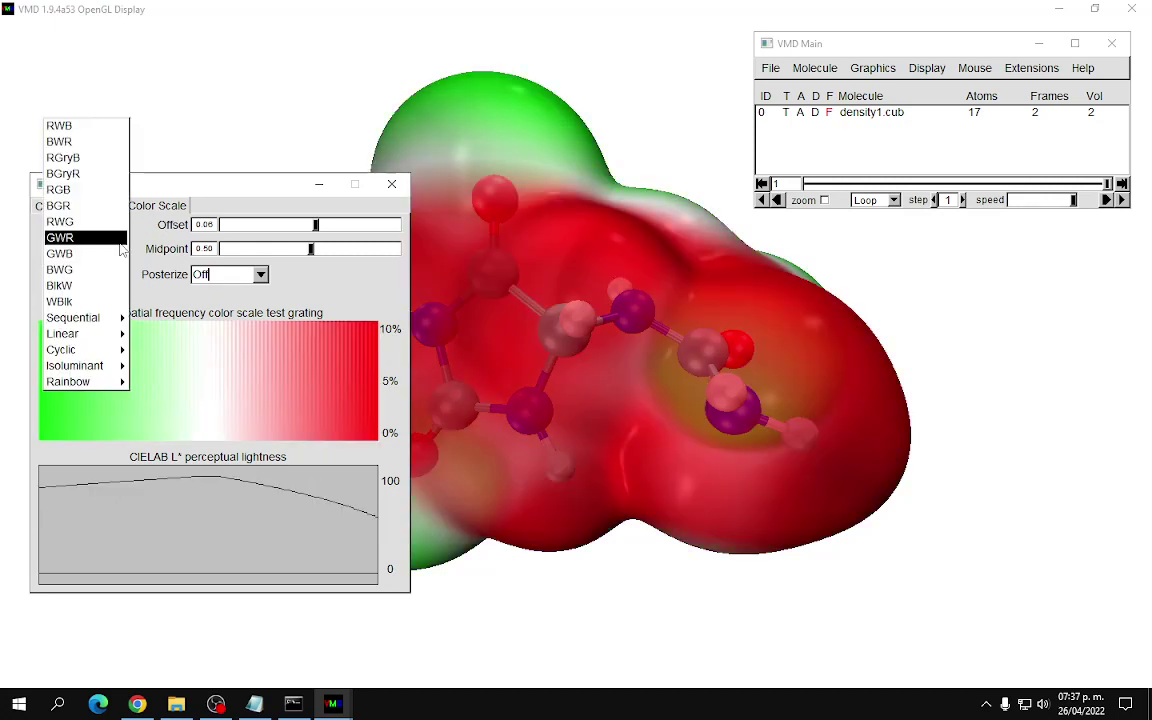
{"action": "left_click", "coordinate": [102, 254]}
{"action": "left_click", "coordinate": [112, 238]}
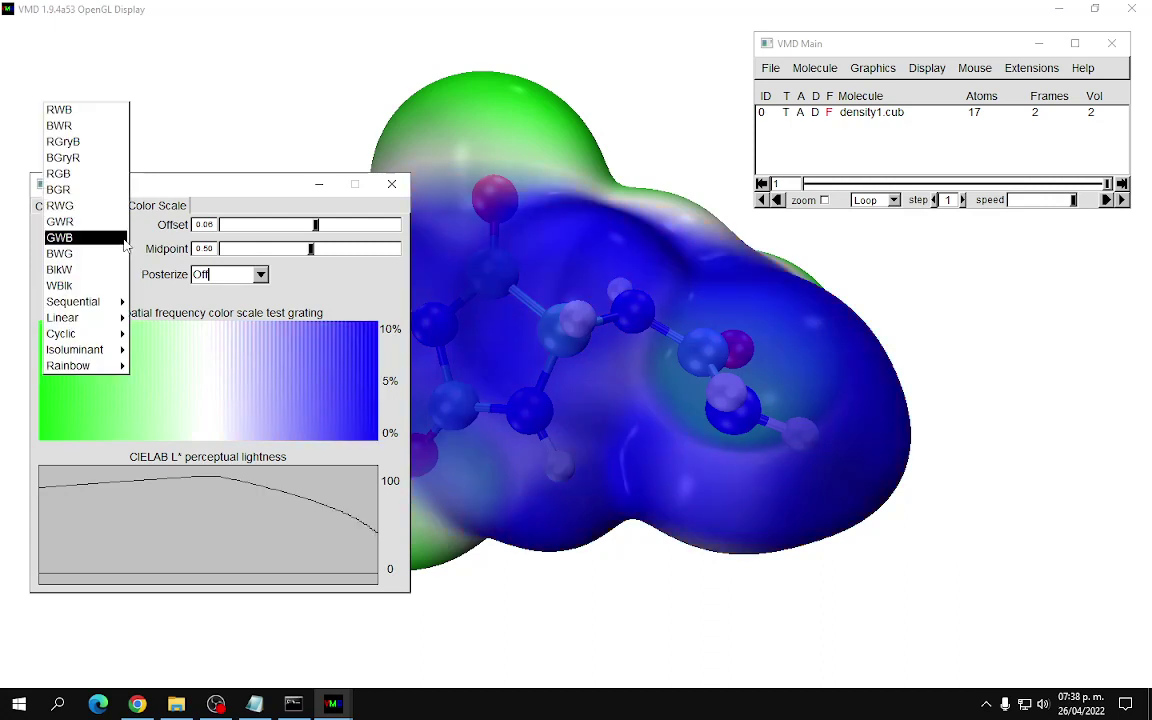
{"action": "left_click", "coordinate": [102, 254]}
{"action": "left_click", "coordinate": [112, 238]}
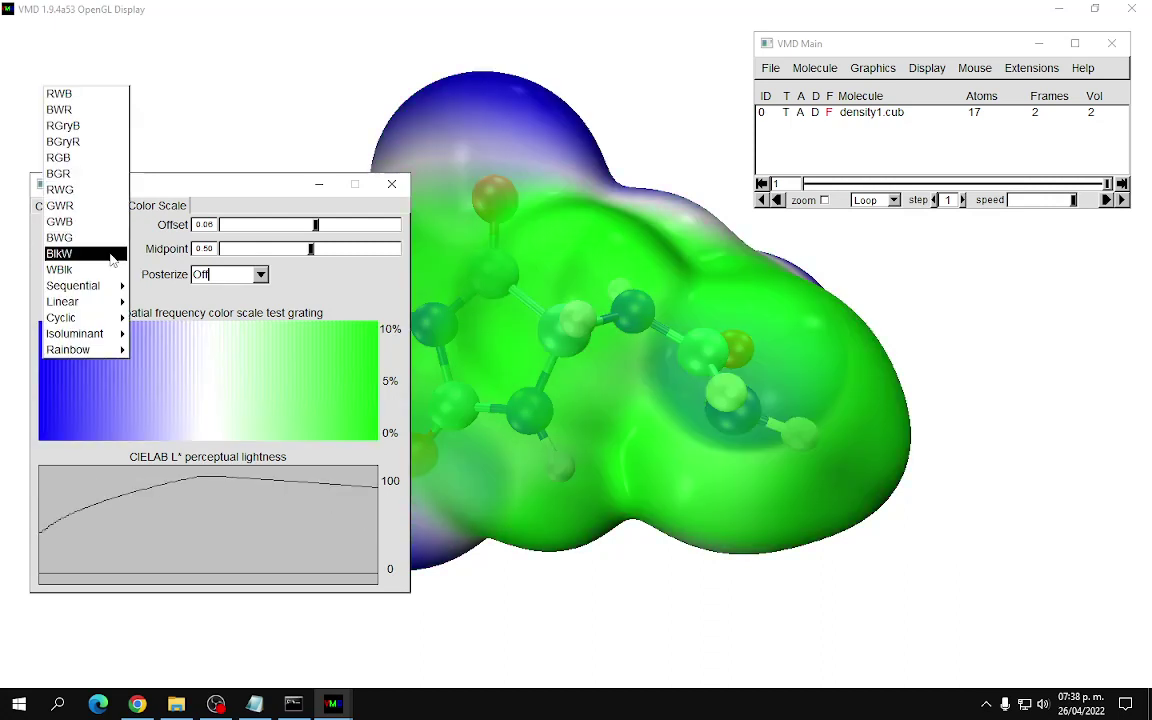
{"action": "left_click", "coordinate": [108, 253]}
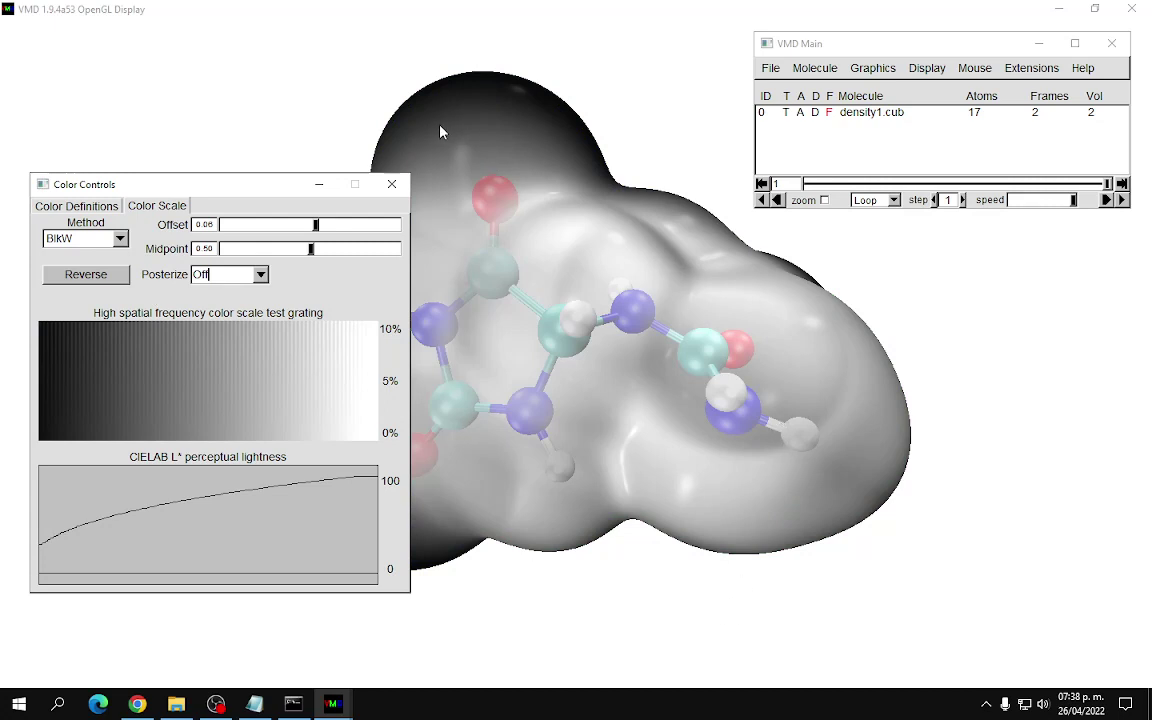
Step: Try the WBlk, RWB and BWR color scale methods on the ESP surface
{"action": "left_click", "coordinate": [121, 240]}
{"action": "left_click", "coordinate": [114, 248]}
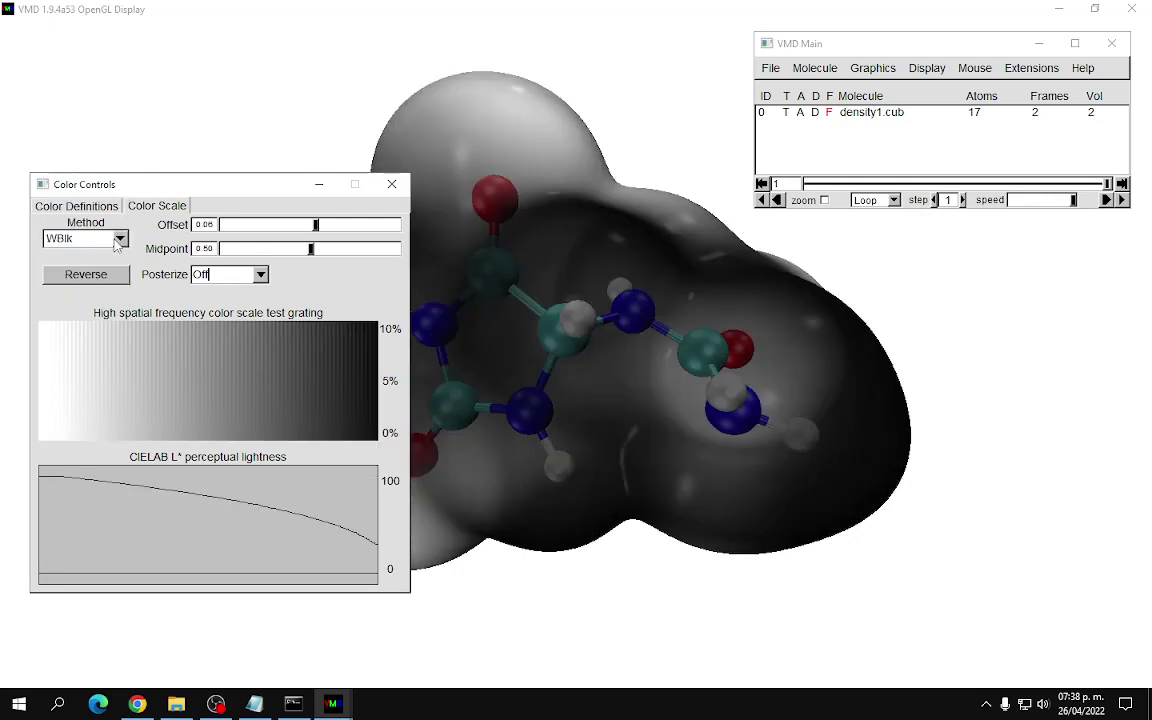
{"action": "left_click", "coordinate": [119, 239]}
{"action": "left_click", "coordinate": [99, 58]}
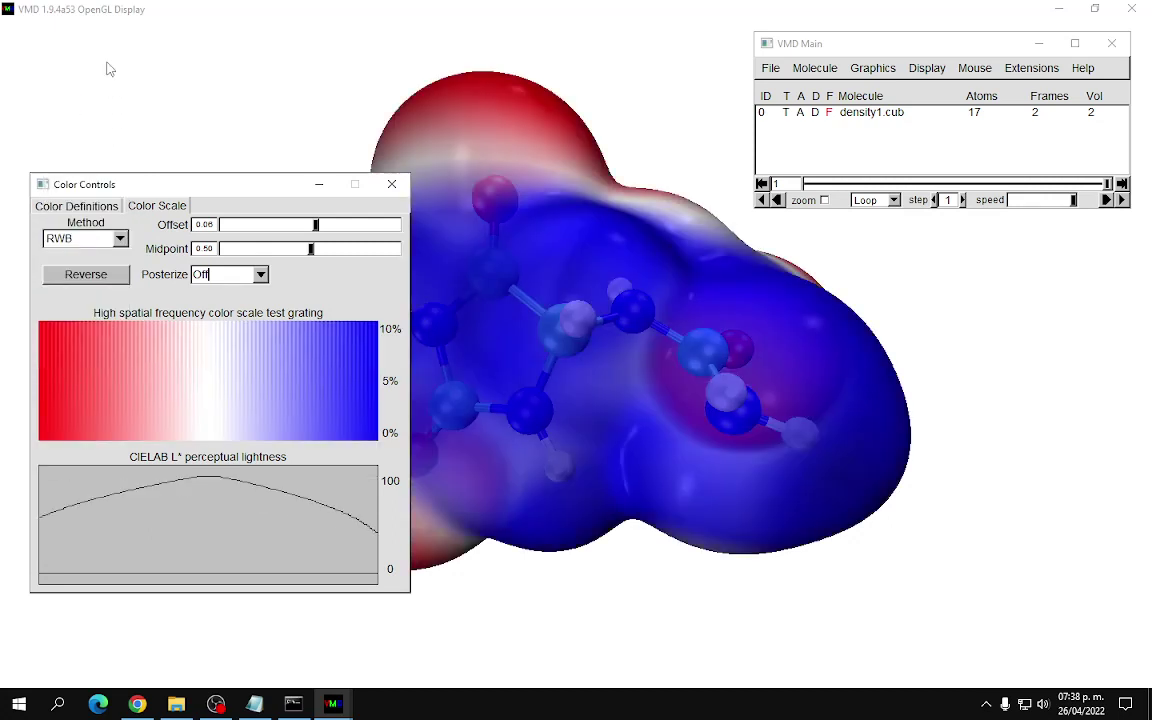
{"action": "left_click", "coordinate": [120, 238]}
{"action": "left_click", "coordinate": [110, 250]}
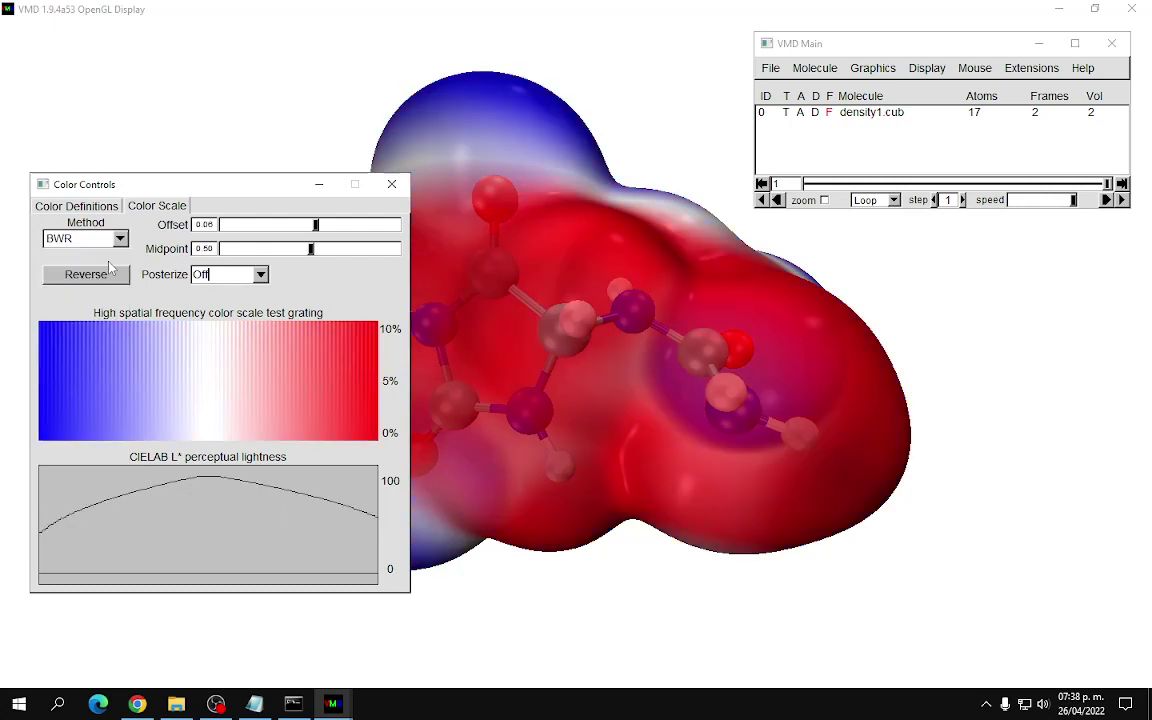
Step: Try the RGryB, BGryR and RGB color scale methods again on the ESP surface
{"action": "left_click", "coordinate": [120, 238]}
{"action": "left_click", "coordinate": [113, 256]}
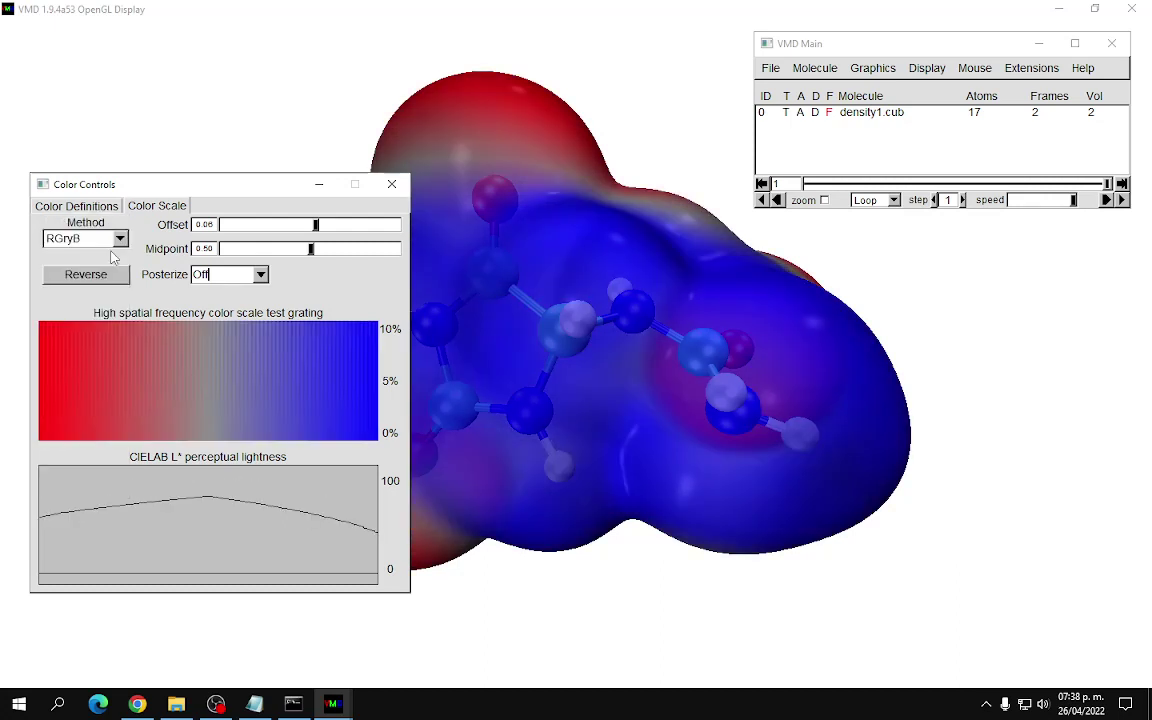
{"action": "left_click", "coordinate": [120, 238]}
{"action": "left_click", "coordinate": [115, 256]}
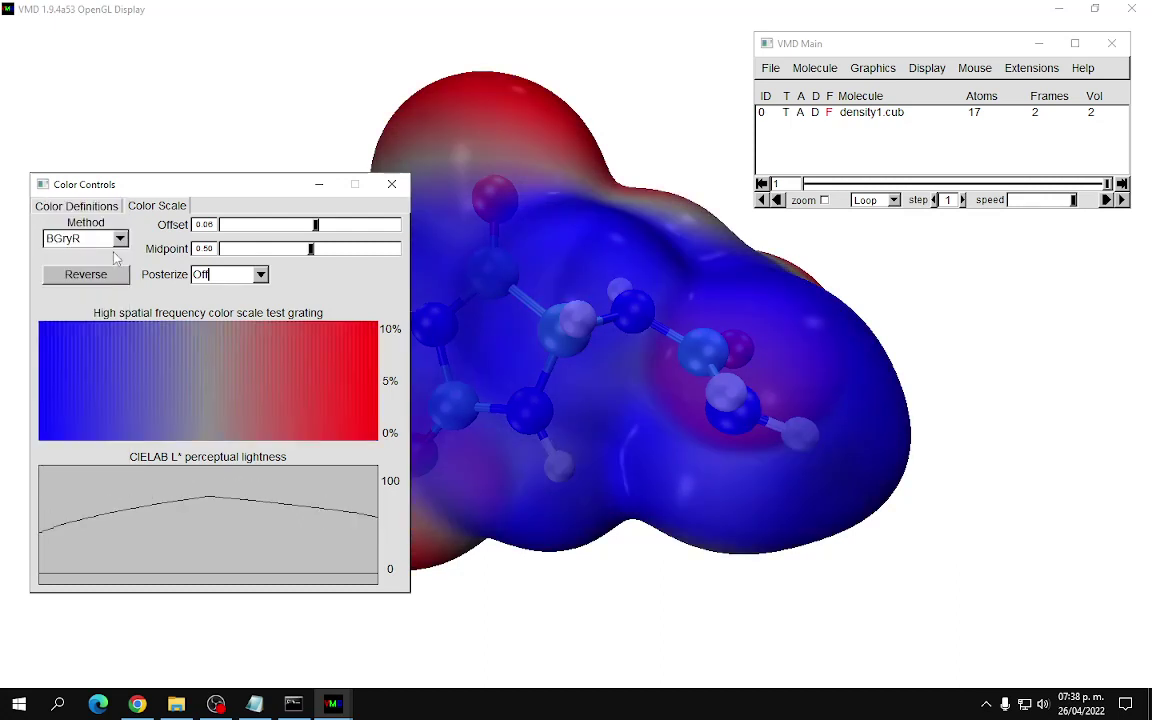
{"action": "left_click", "coordinate": [112, 236]}
{"action": "left_click", "coordinate": [103, 252]}
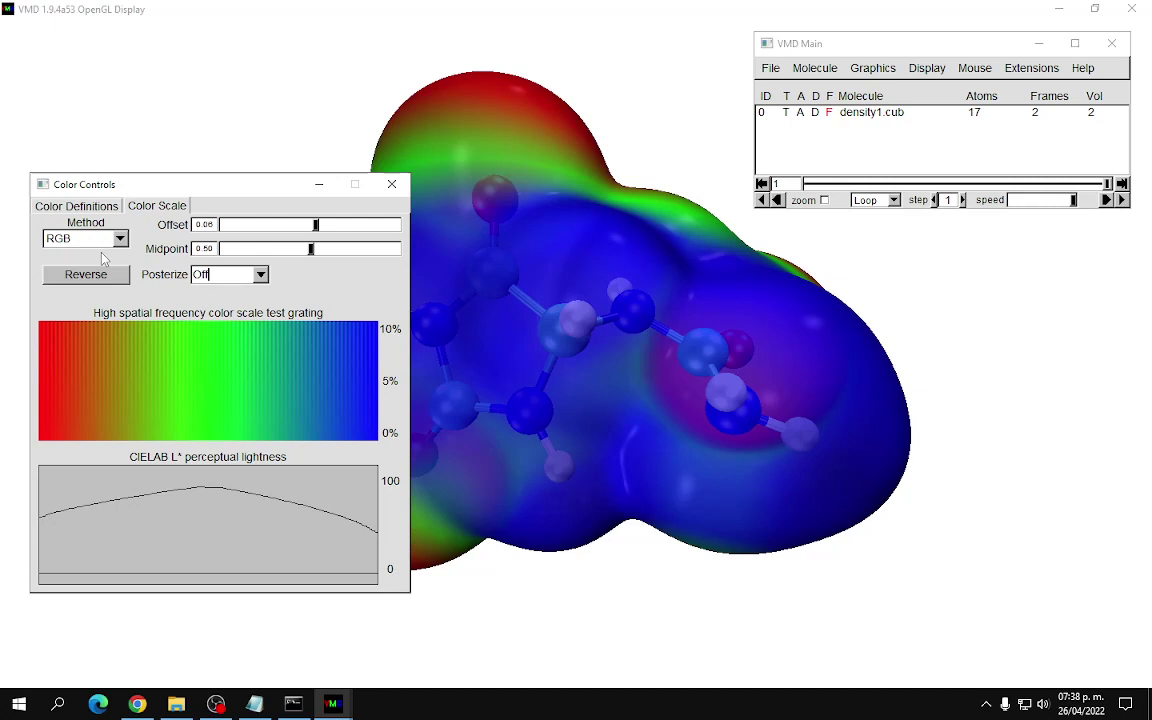
Step: Try the BGR color scale method, moving Color Controls off the molecule to inspect the whole surface and back again
{"action": "left_click", "coordinate": [112, 230]}
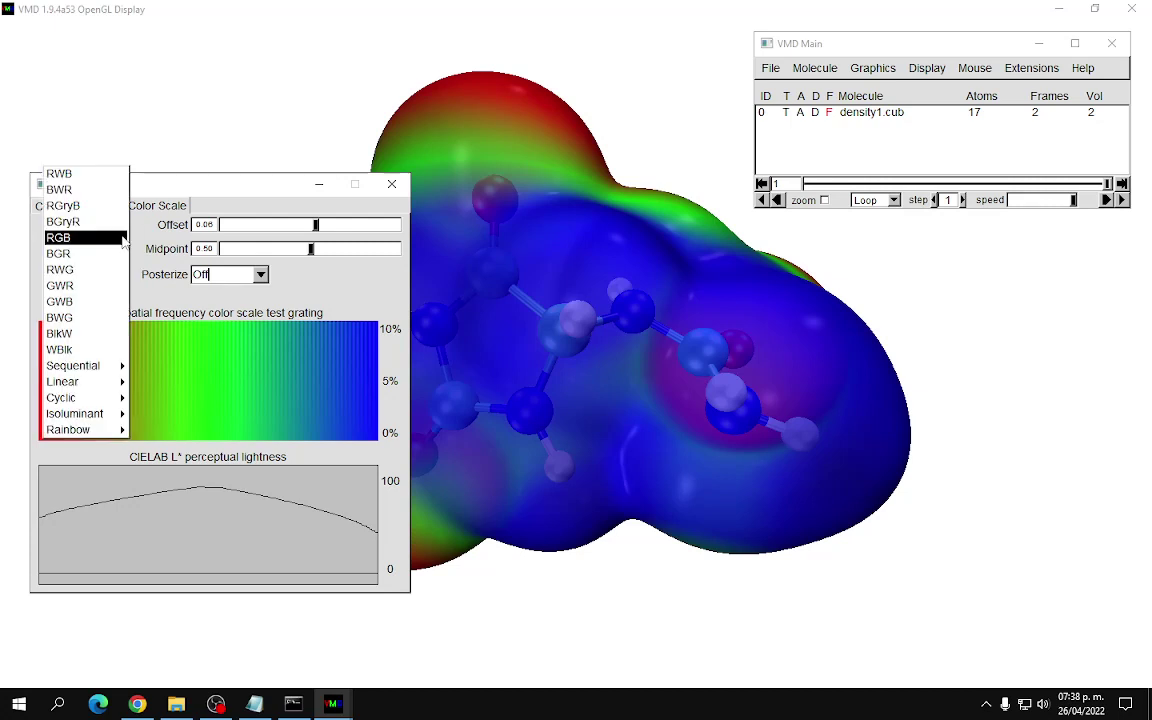
{"action": "left_click", "coordinate": [104, 258]}
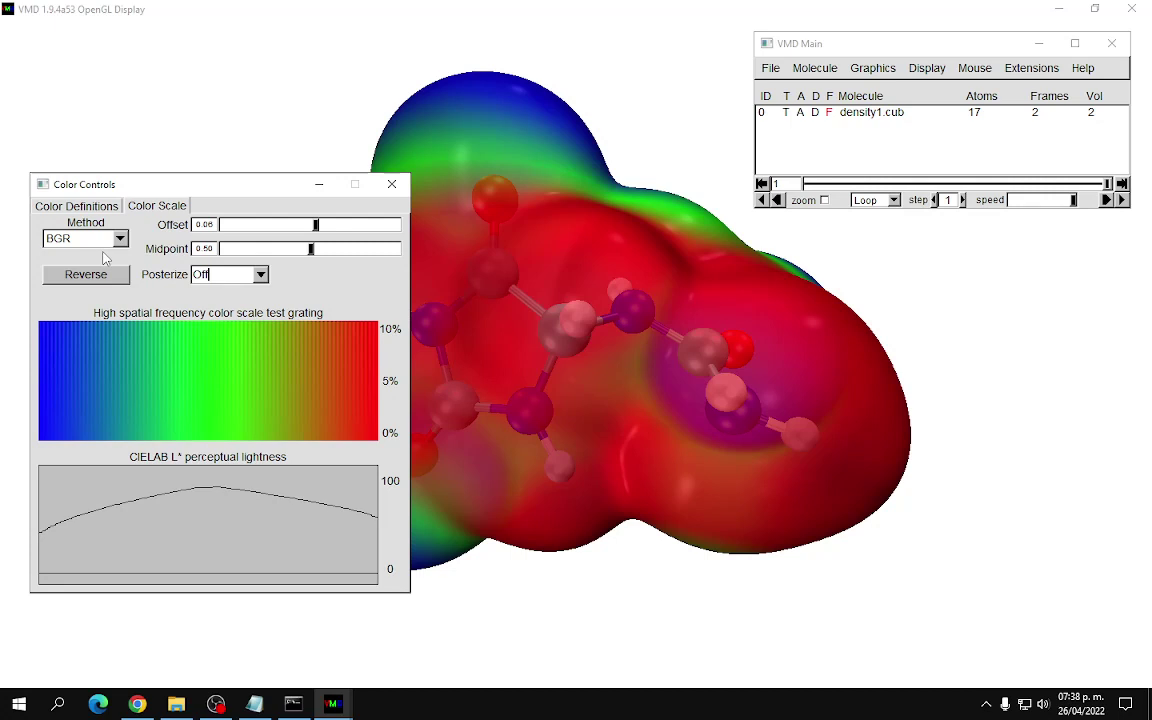
{"action": "left_click_drag", "start_coordinate": [152, 184], "coordinate": [144, 349]}
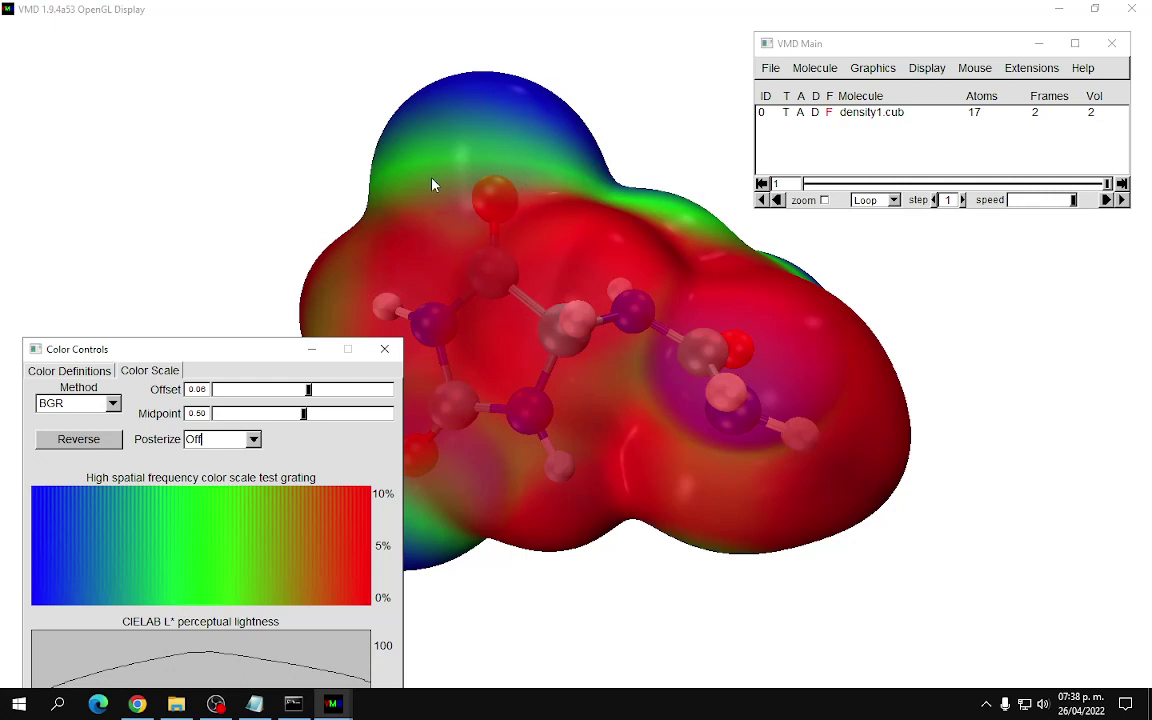
{"action": "left_click_drag", "start_coordinate": [118, 356], "coordinate": [127, 190]}
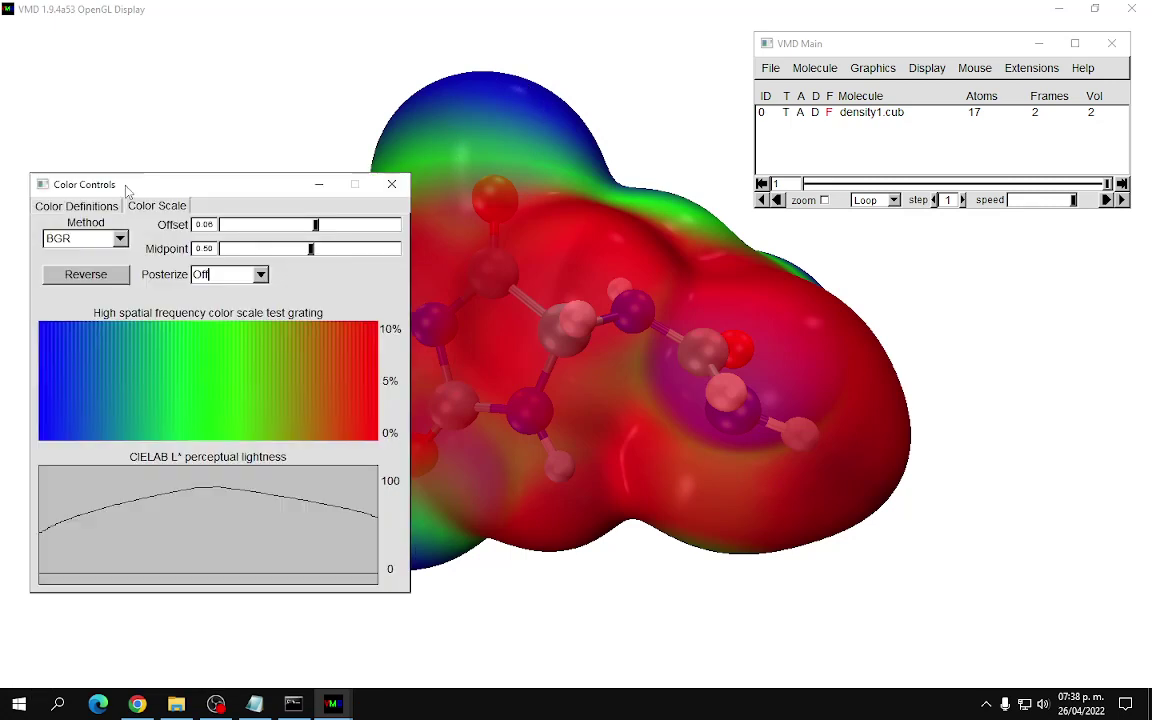
Step: Try posterizing the BGR color scale to 2 levels, and switch posterizing back to Off
{"action": "left_click", "coordinate": [260, 275]}
{"action": "left_click", "coordinate": [261, 307]}
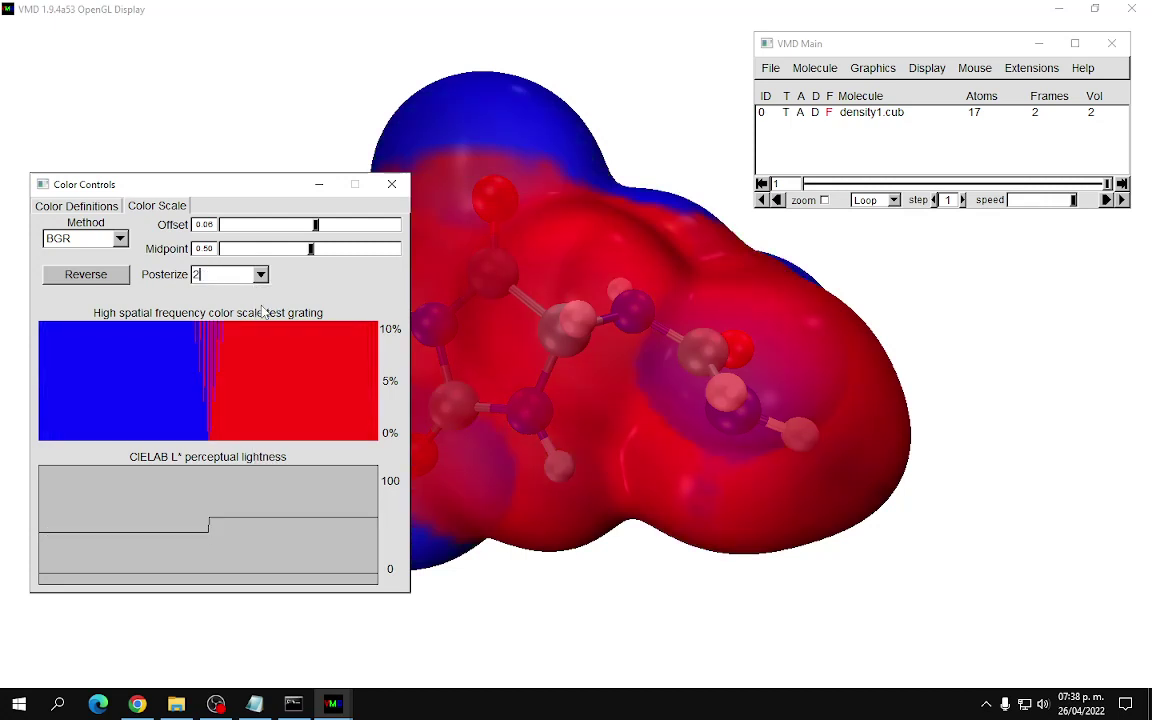
{"action": "left_click", "coordinate": [260, 275]}
{"action": "left_click", "coordinate": [264, 291]}
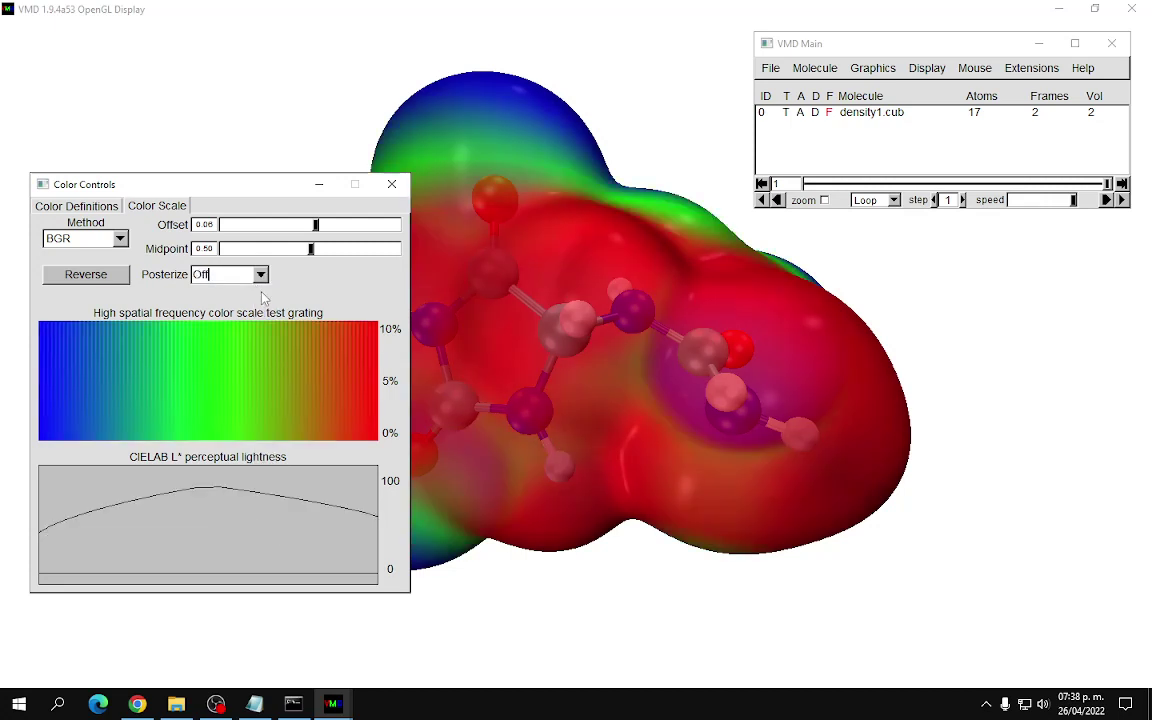
Step: Try the RGB color scale method and compare its normal and reversed color order on the surface
{"action": "left_click", "coordinate": [119, 237]}
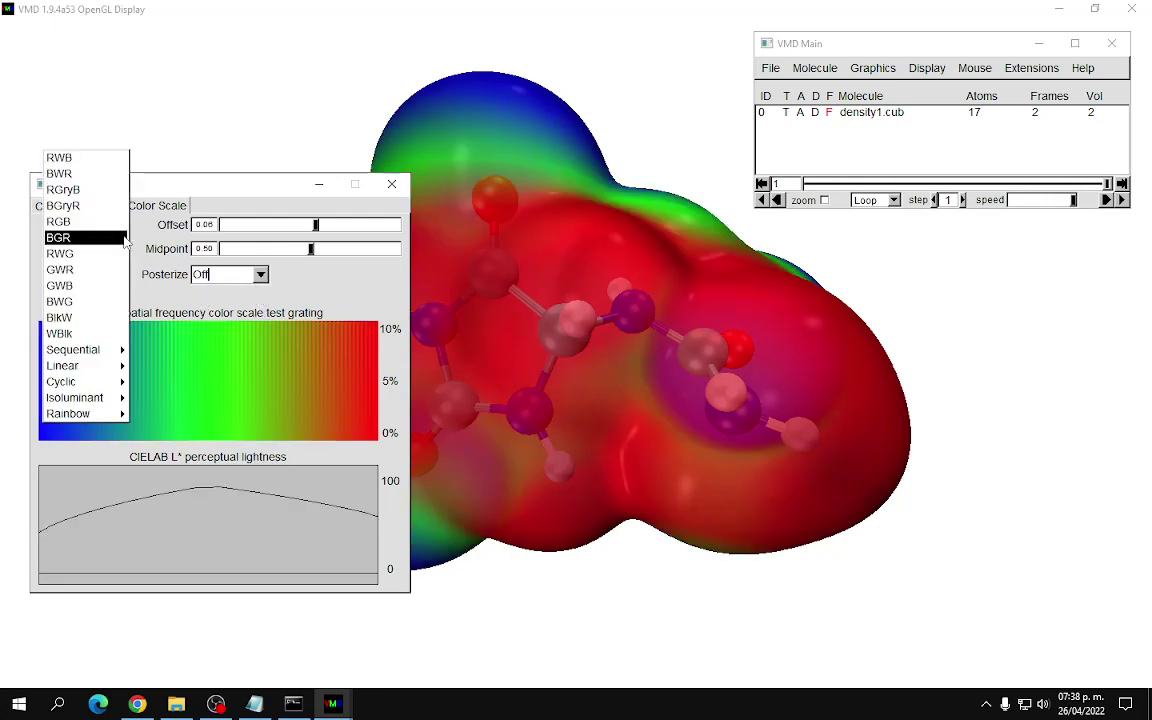
{"action": "left_click", "coordinate": [115, 222]}
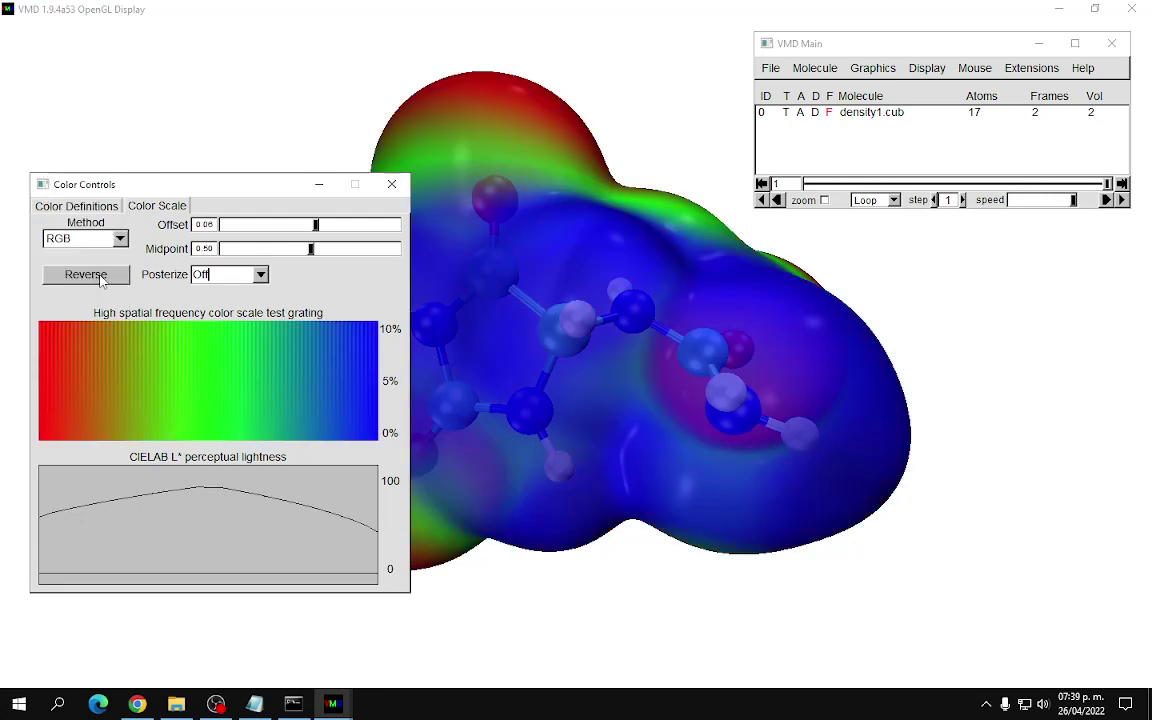
{"action": "left_click", "coordinate": [100, 277]}
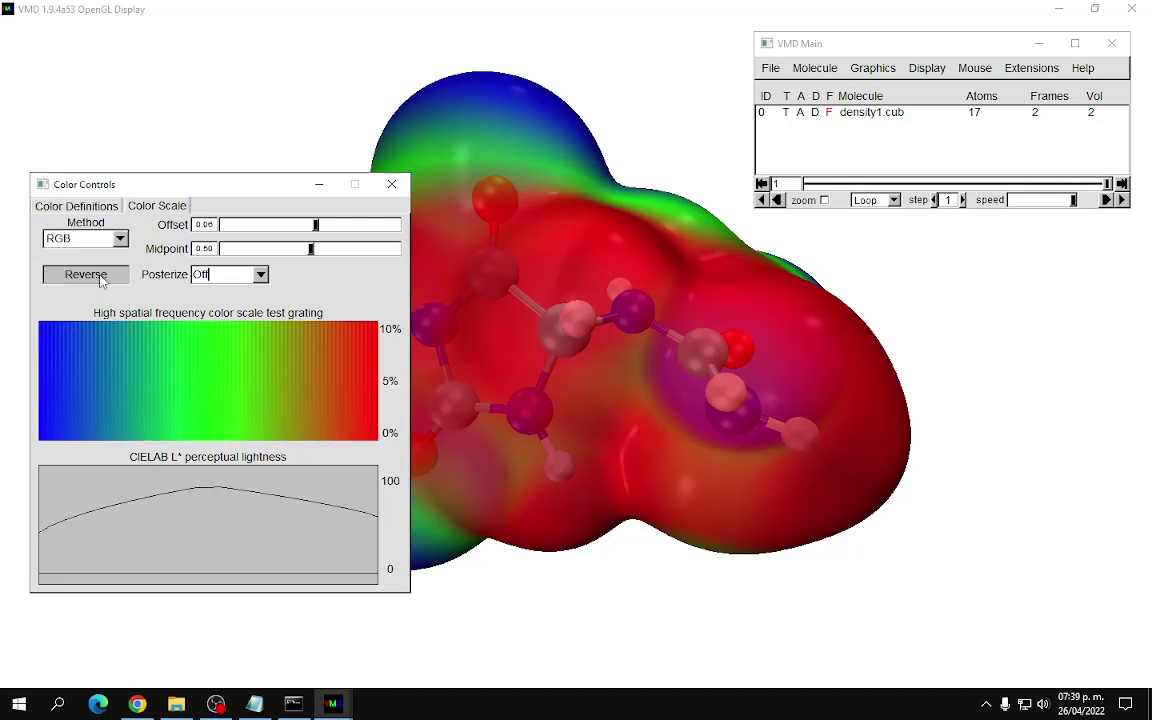
{"action": "left_click", "coordinate": [108, 276]}
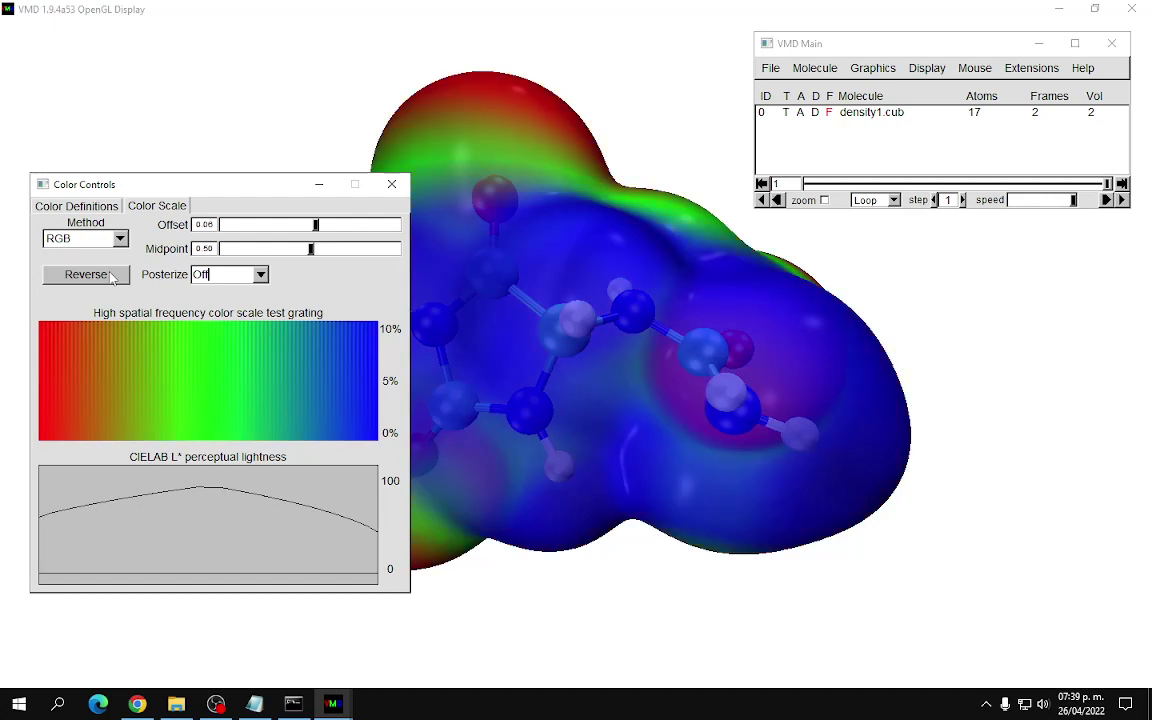
{"action": "left_click", "coordinate": [110, 276]}
Step: Try the BGryR, RGryB, BWR and RWB methods with the color order reversed, and turn the reversal off on RWB
{"action": "left_click", "coordinate": [119, 238]}
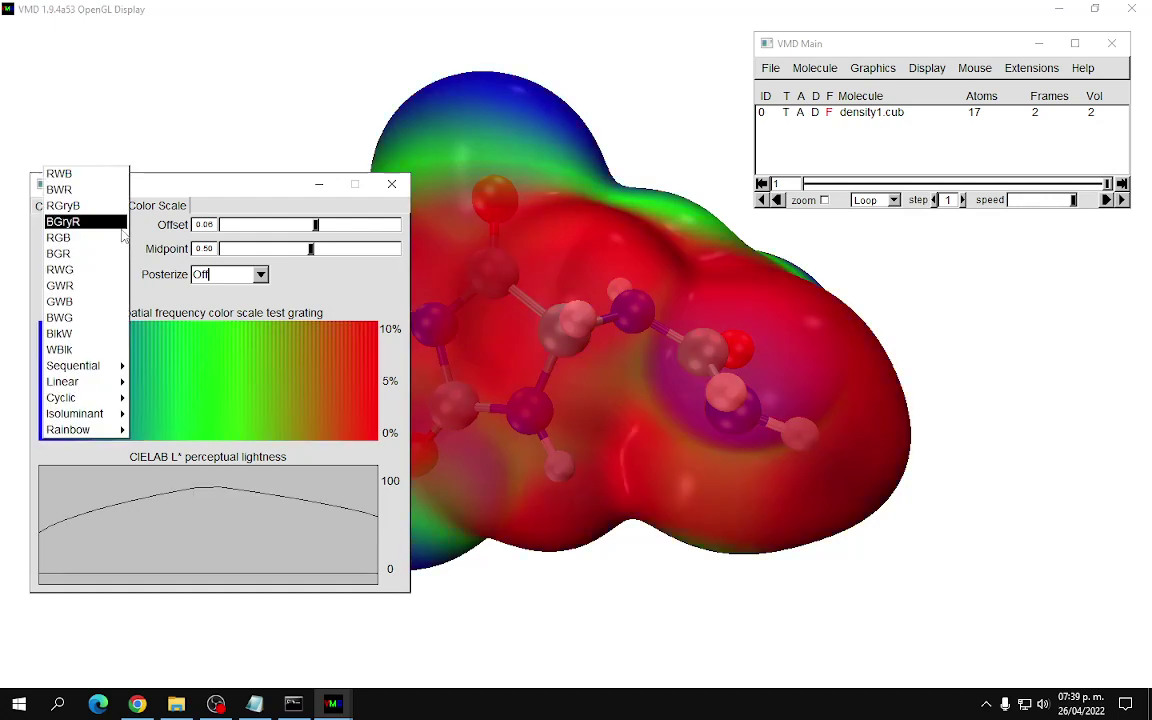
{"action": "left_click", "coordinate": [120, 224]}
{"action": "left_click", "coordinate": [118, 238]}
{"action": "left_click", "coordinate": [90, 222]}
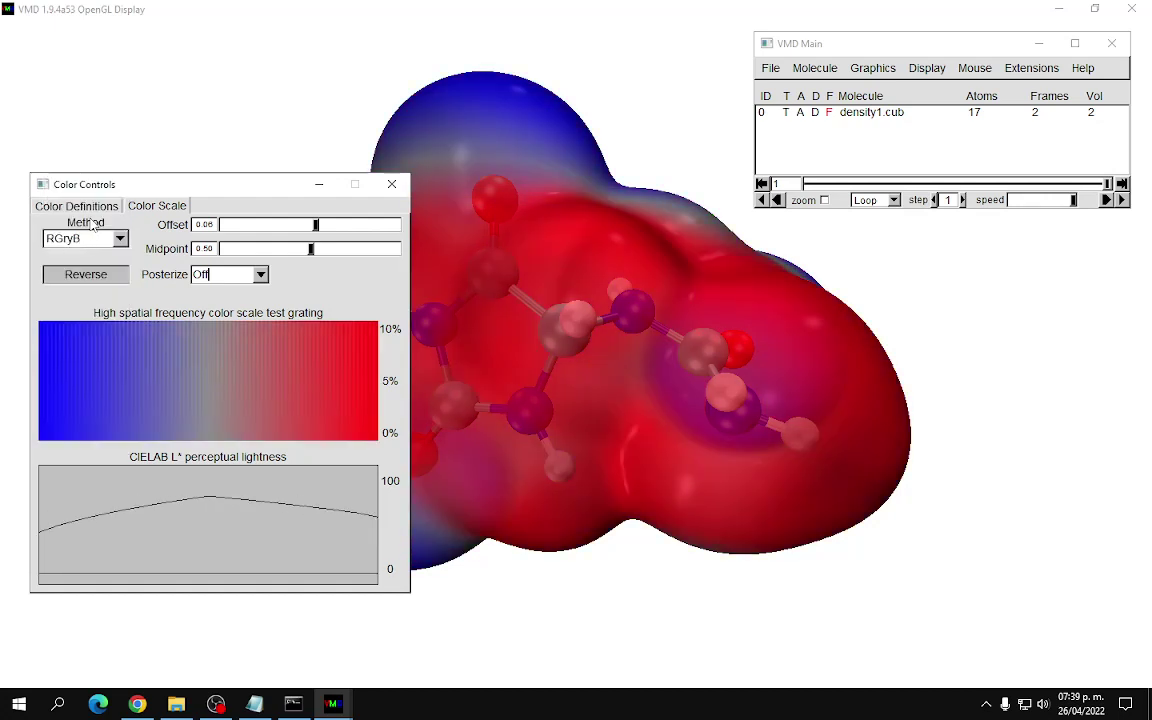
{"action": "left_click", "coordinate": [119, 238]}
{"action": "left_click", "coordinate": [110, 149]}
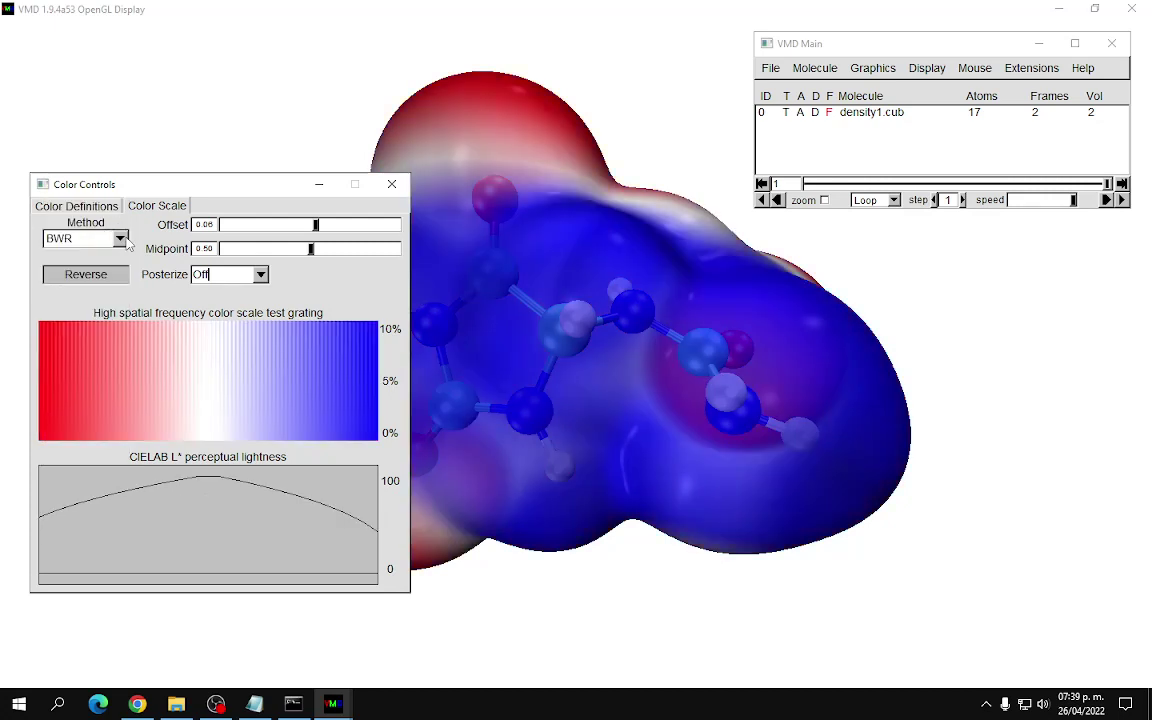
{"action": "left_click", "coordinate": [119, 238]}
{"action": "left_click", "coordinate": [118, 223]}
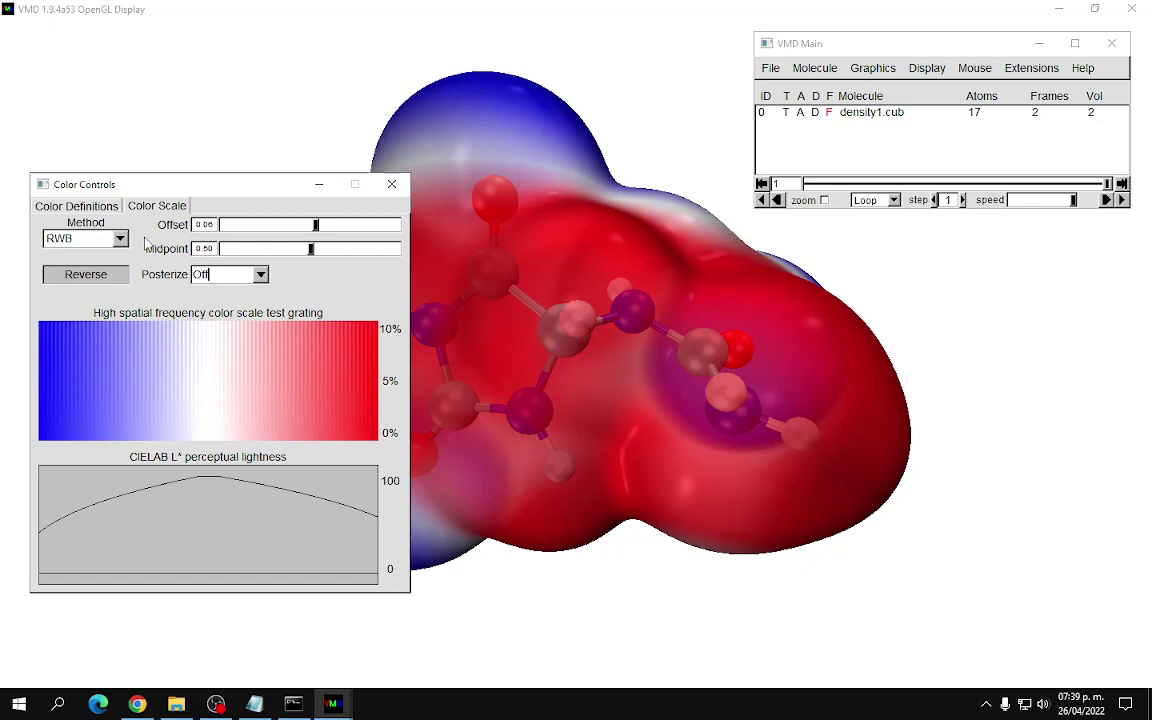
{"action": "left_click", "coordinate": [92, 274]}
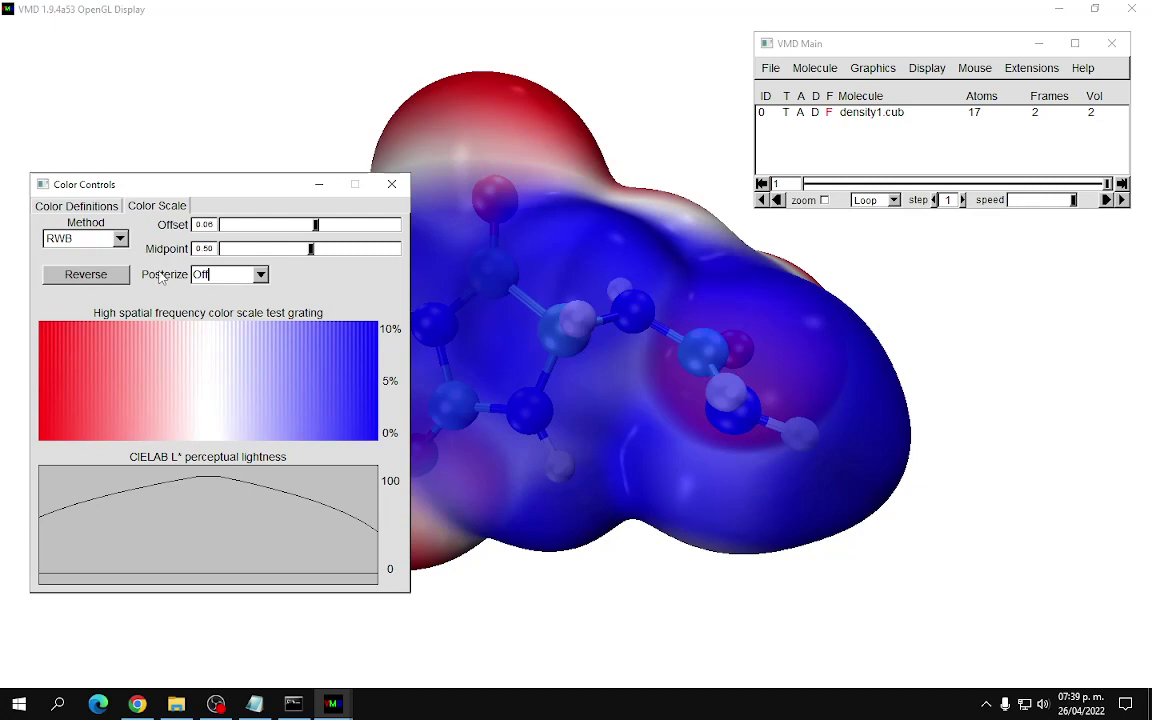
Step: Try the WBlk color scale method in both reversed and normal color order
{"action": "left_click", "coordinate": [119, 237]}
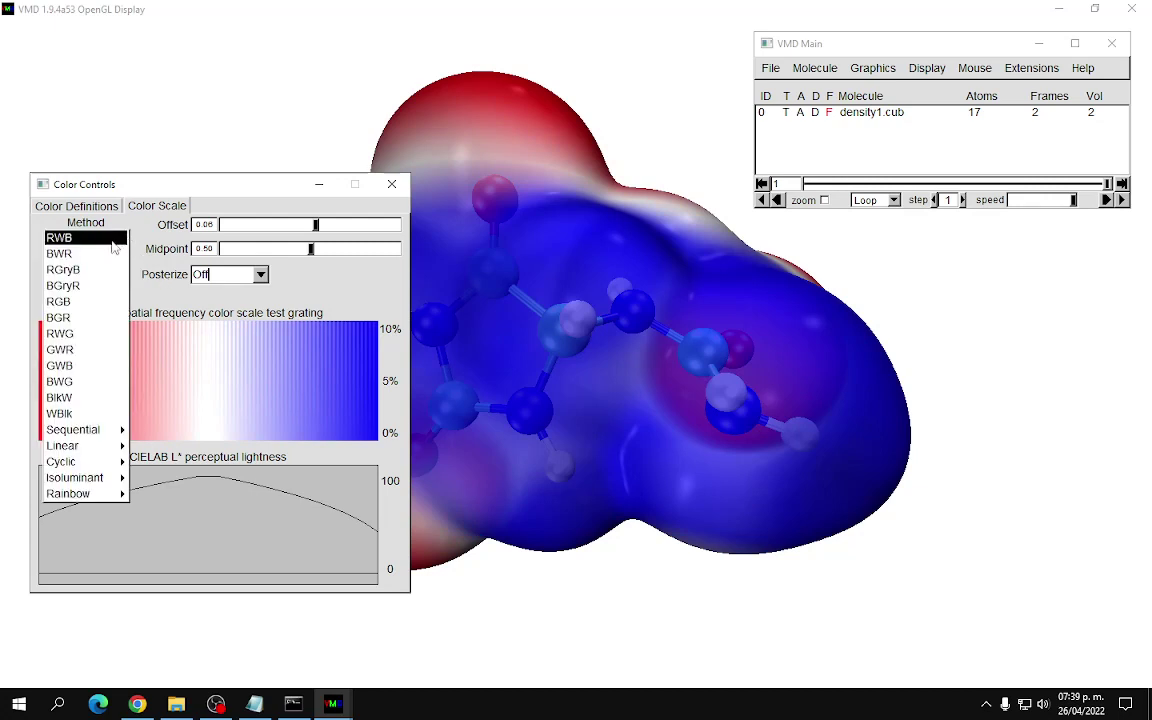
{"action": "left_click", "coordinate": [85, 413]}
{"action": "left_click", "coordinate": [86, 274]}
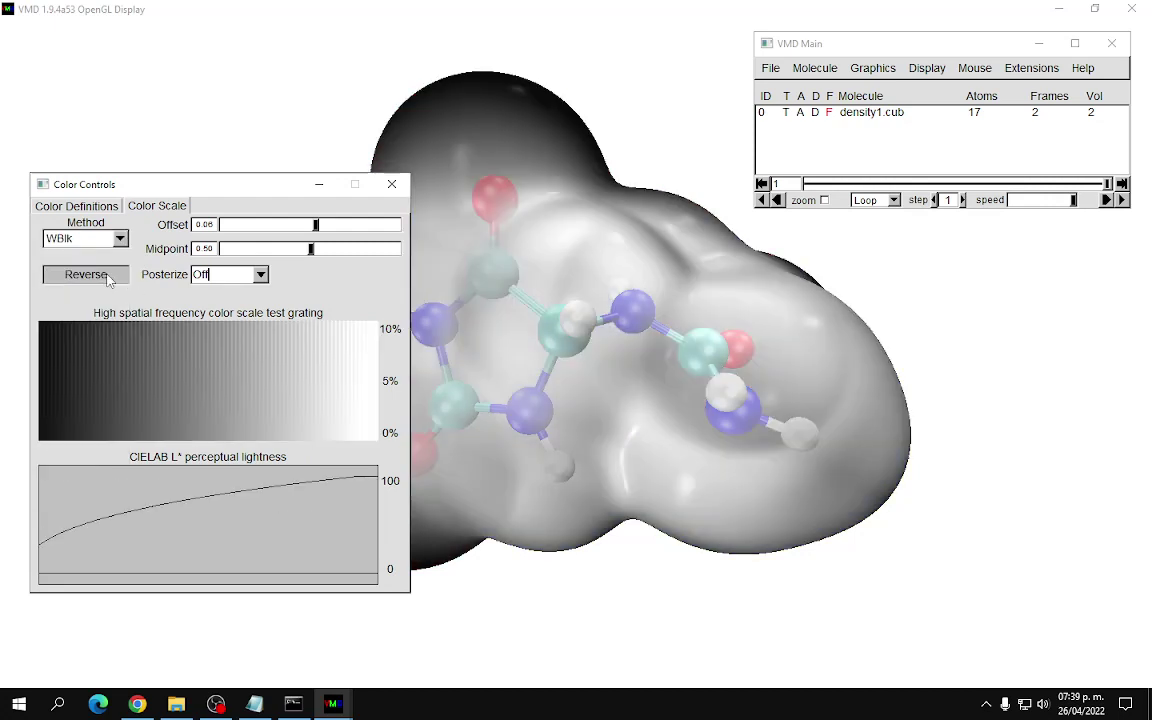
{"action": "left_click", "coordinate": [107, 277]}
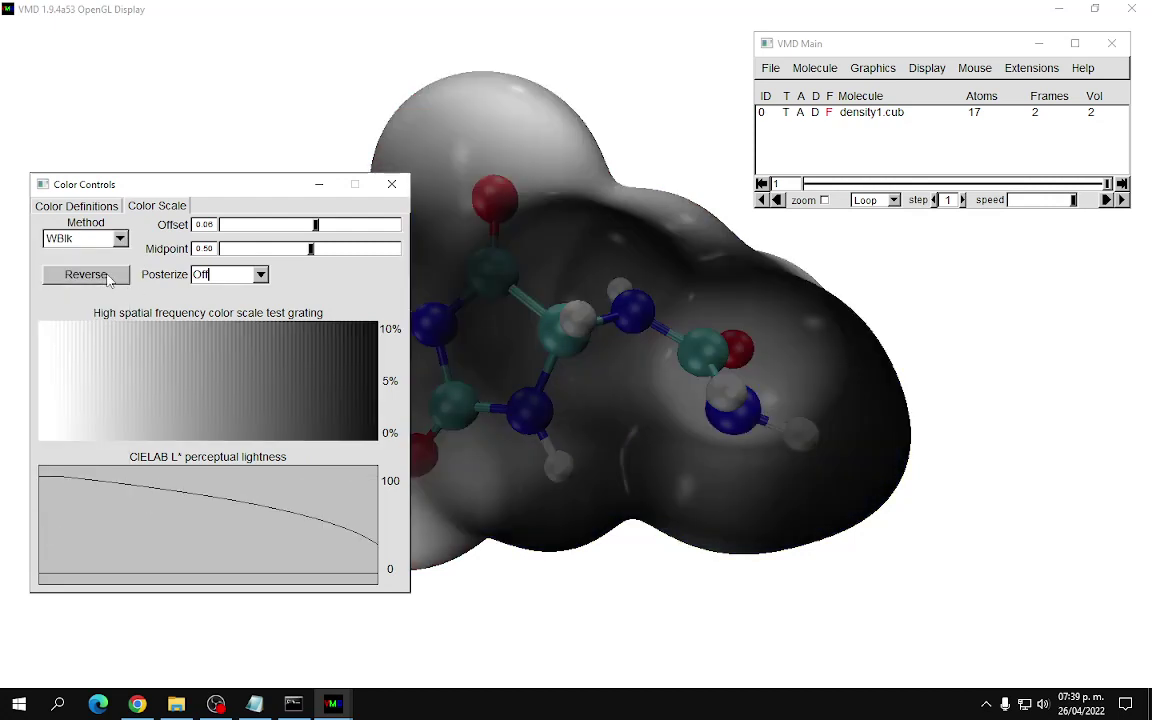
Step: Try the isoluminant color scales CET_I1, CET_I3, CET_D11 and CET_D12 on the ESP surface
{"action": "left_click", "coordinate": [117, 237]}
{"action": "mouse_move", "coordinate": [84, 287]}
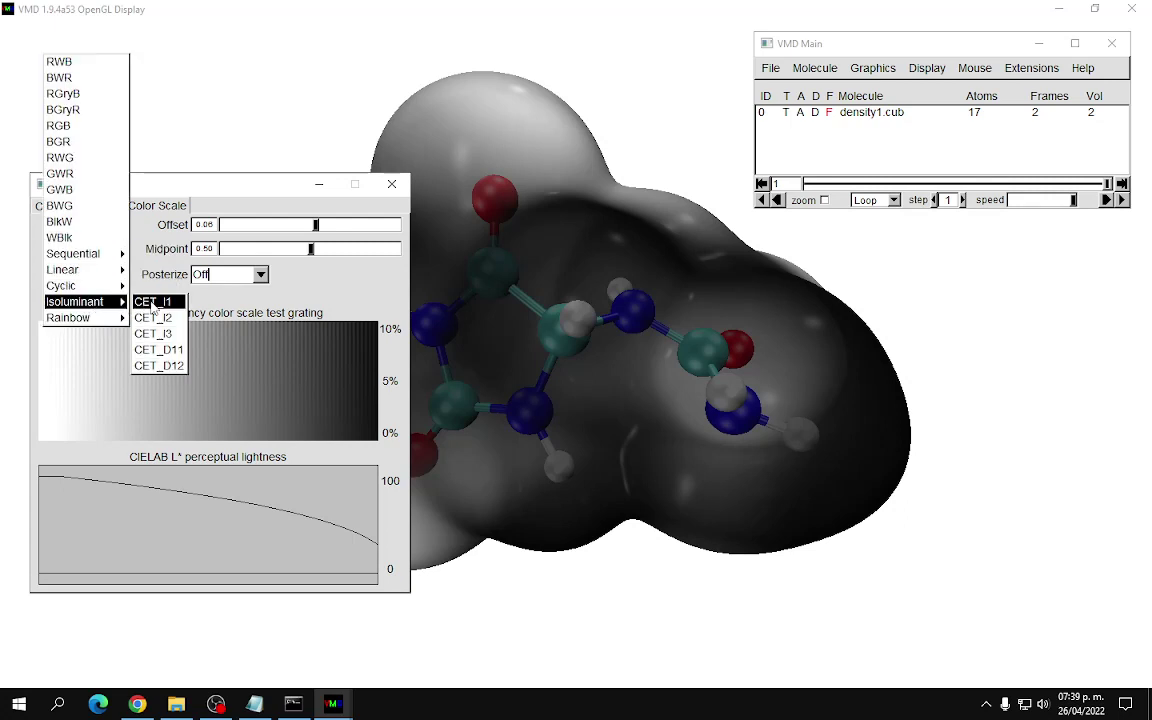
{"action": "left_click", "coordinate": [153, 302]}
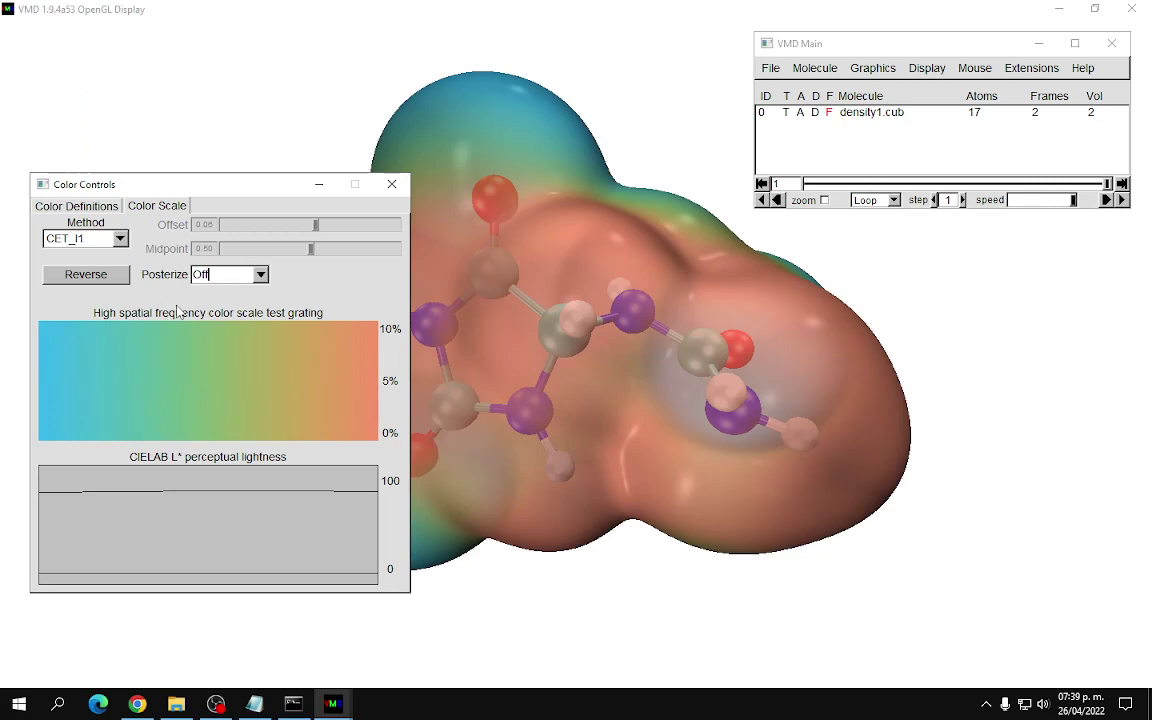
{"action": "left_click", "coordinate": [119, 238]}
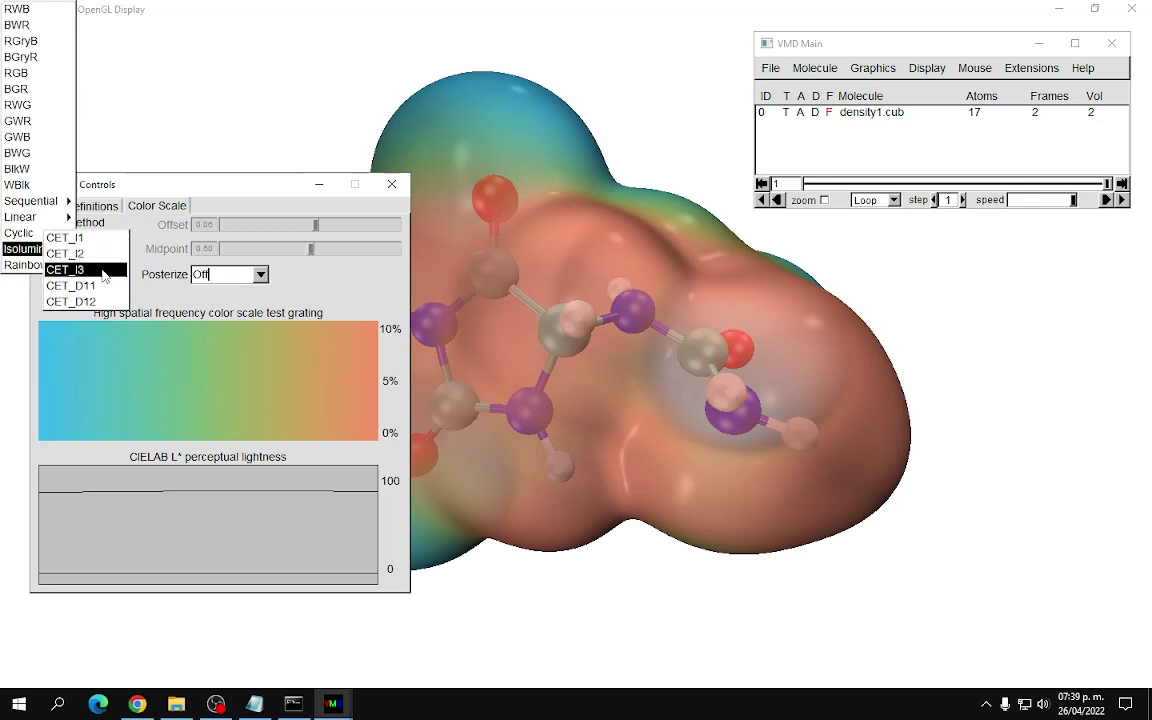
{"action": "left_click", "coordinate": [97, 270]}
{"action": "left_click", "coordinate": [117, 238]}
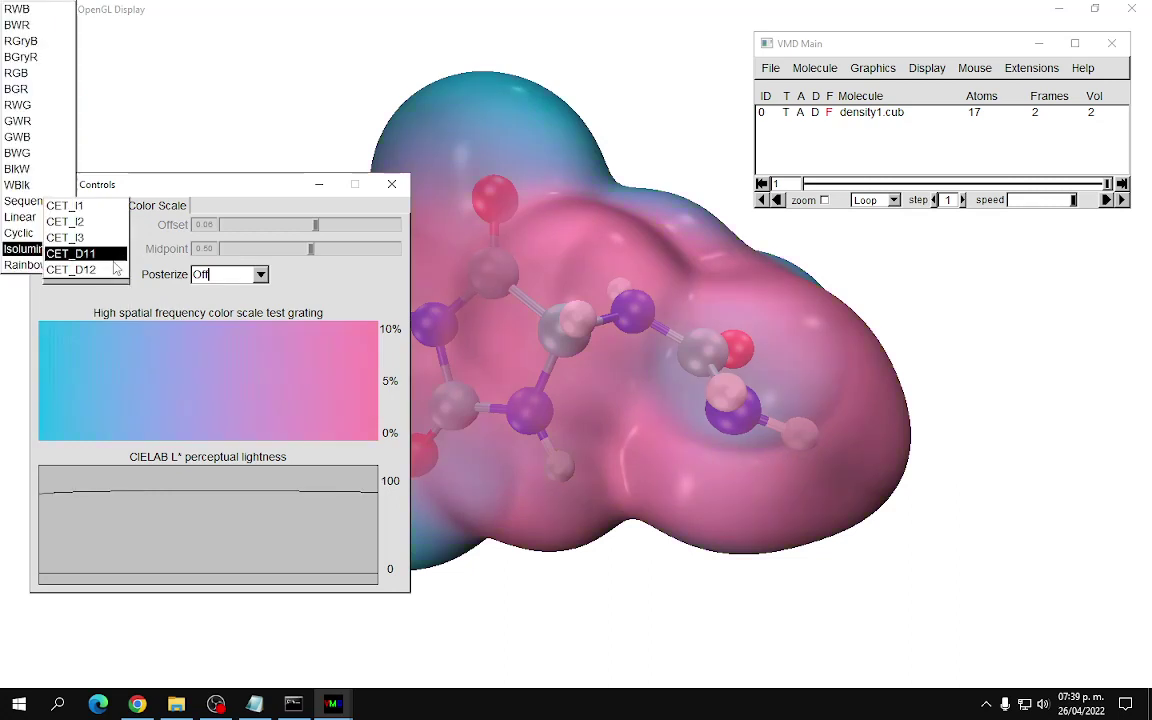
{"action": "left_click", "coordinate": [102, 249]}
{"action": "left_click", "coordinate": [112, 238]}
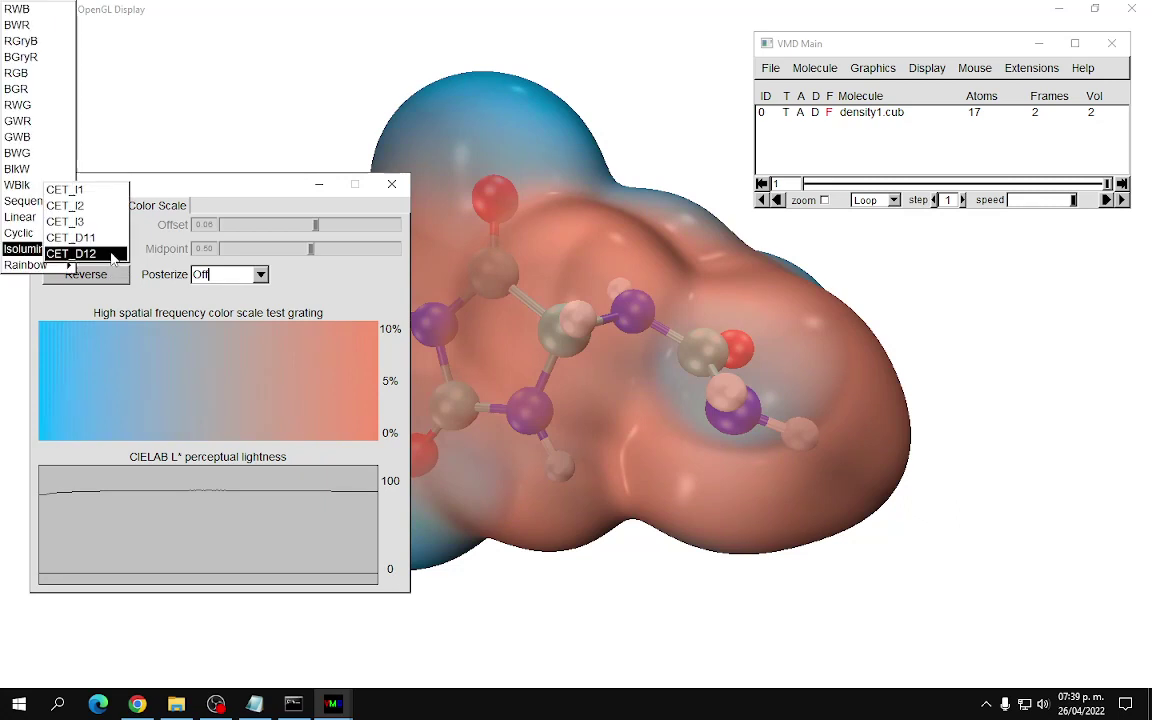
{"action": "left_click", "coordinate": [110, 253]}
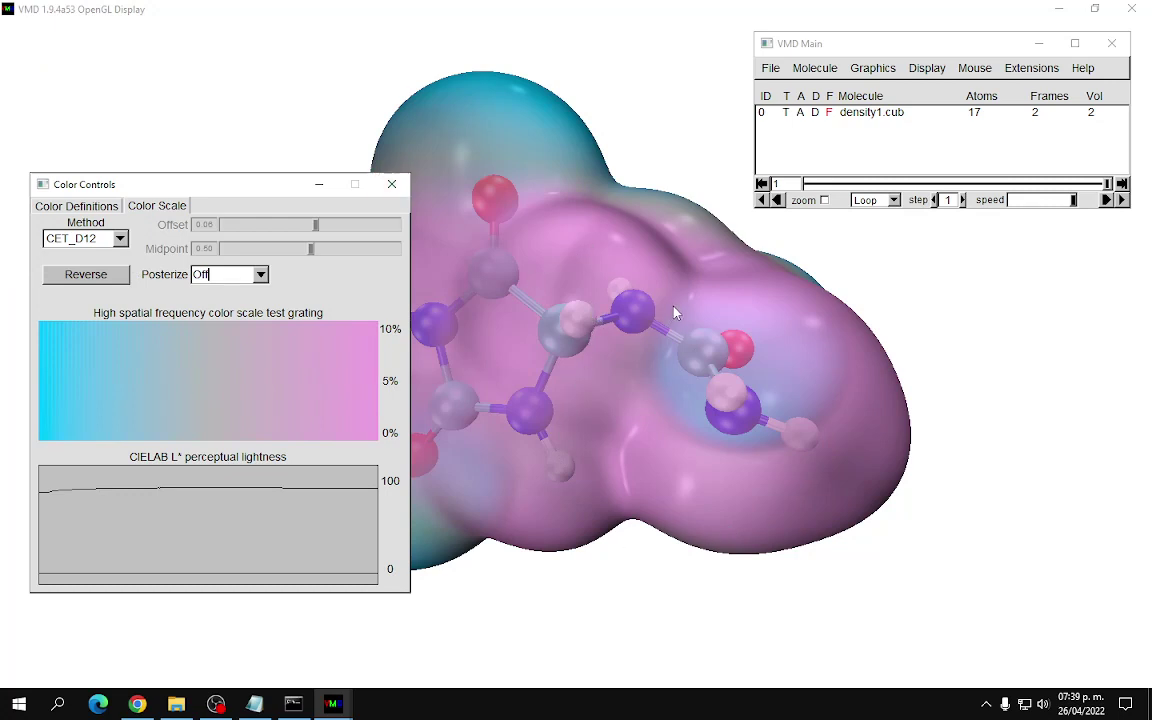
Step: Apply the Turbo rainbow color scale in reversed order to the ESP surface and close Color Controls
{"action": "left_click", "coordinate": [110, 238]}
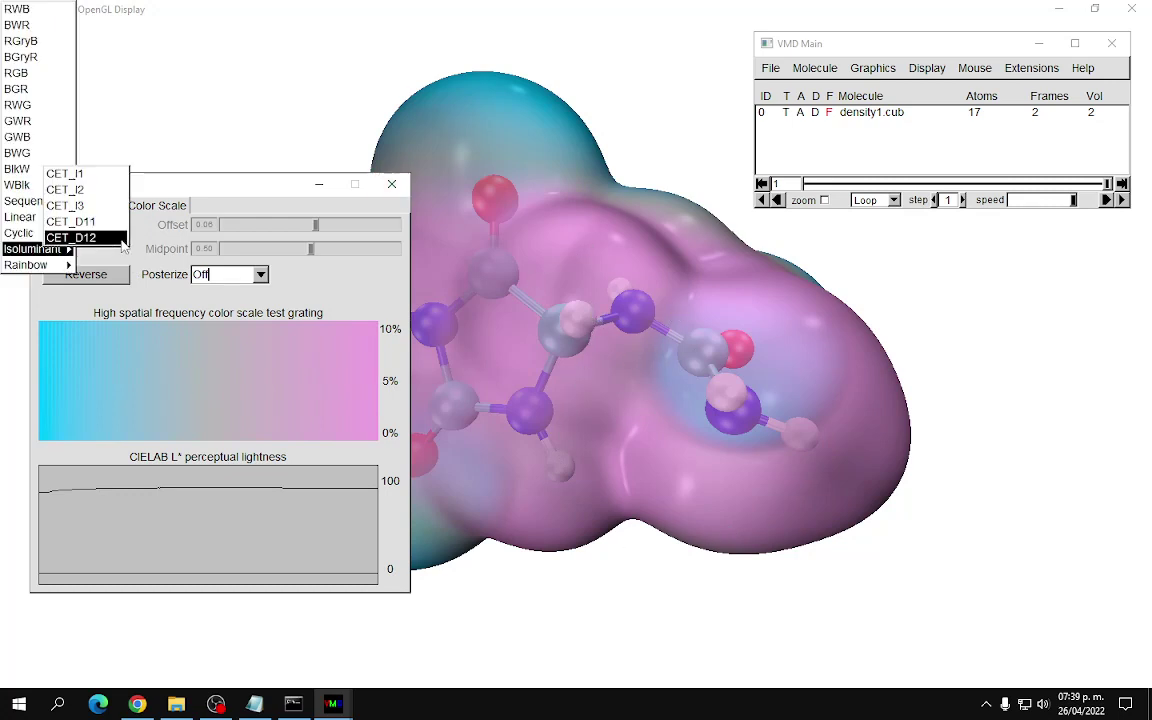
{"action": "mouse_move", "coordinate": [40, 264]}
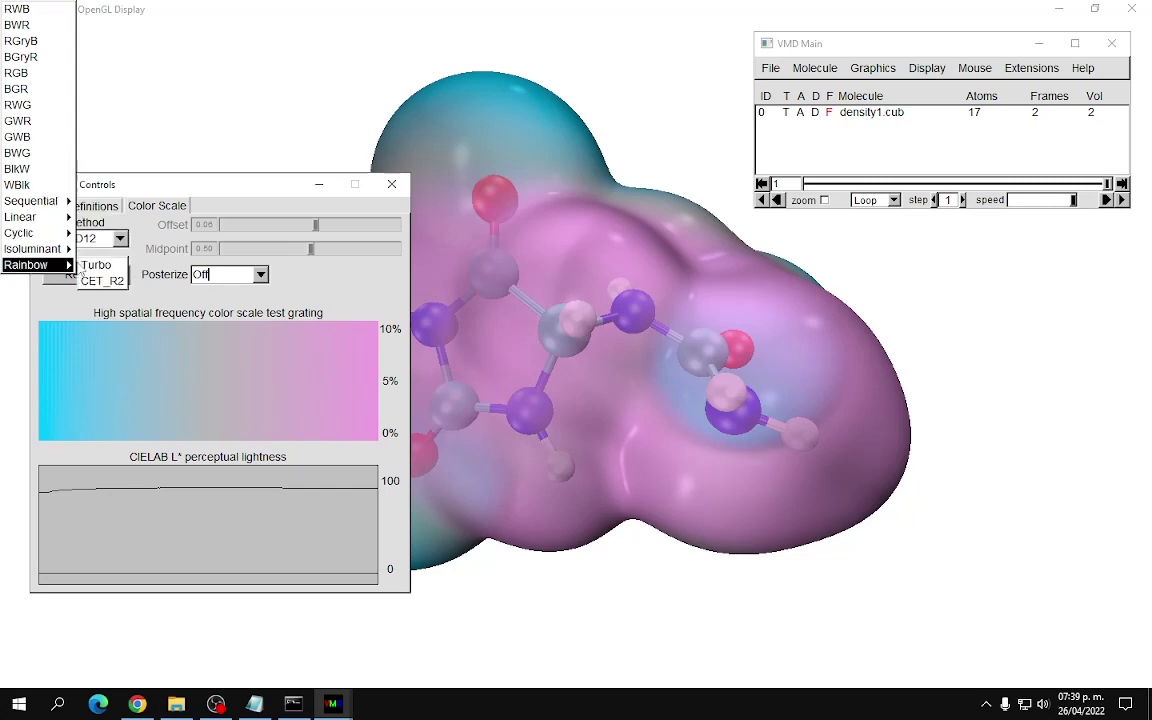
{"action": "left_click", "coordinate": [90, 265]}
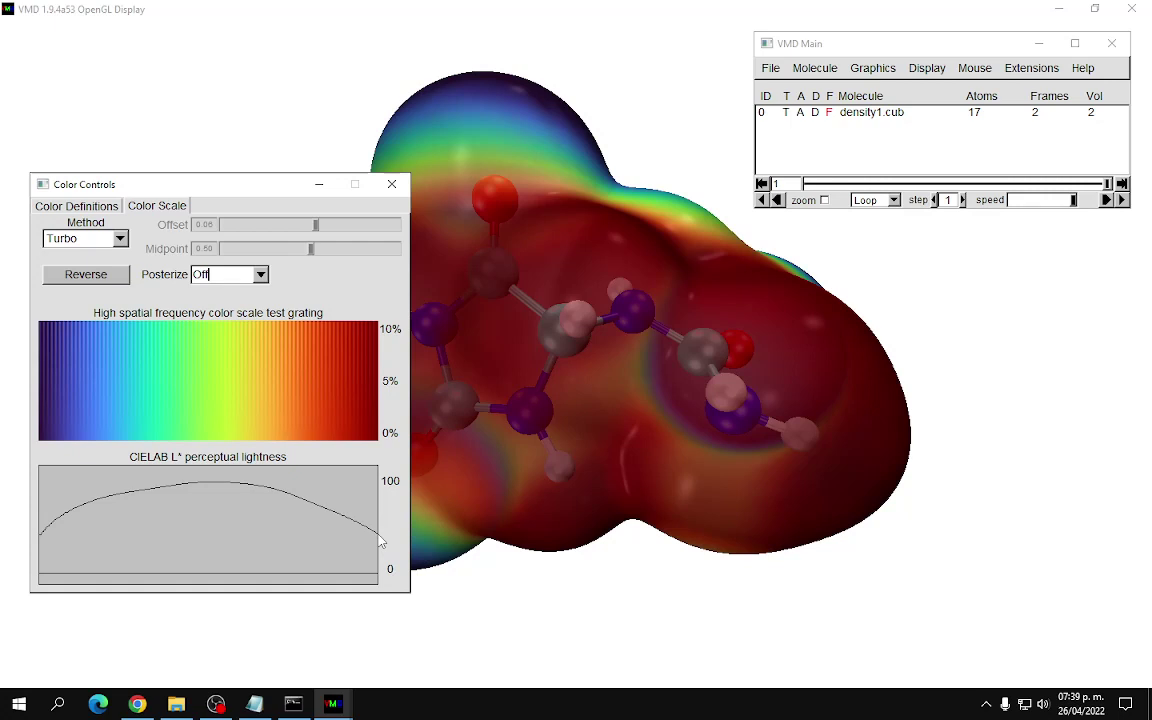
{"action": "left_click", "coordinate": [97, 277]}
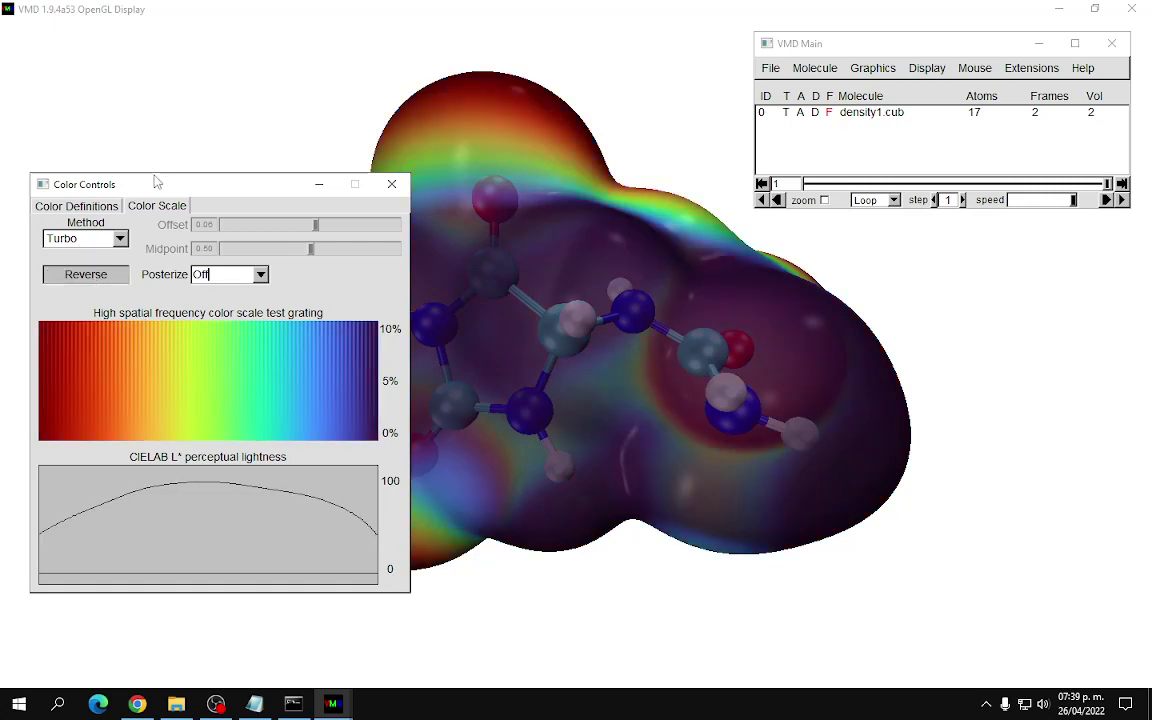
{"action": "left_click", "coordinate": [391, 184]}
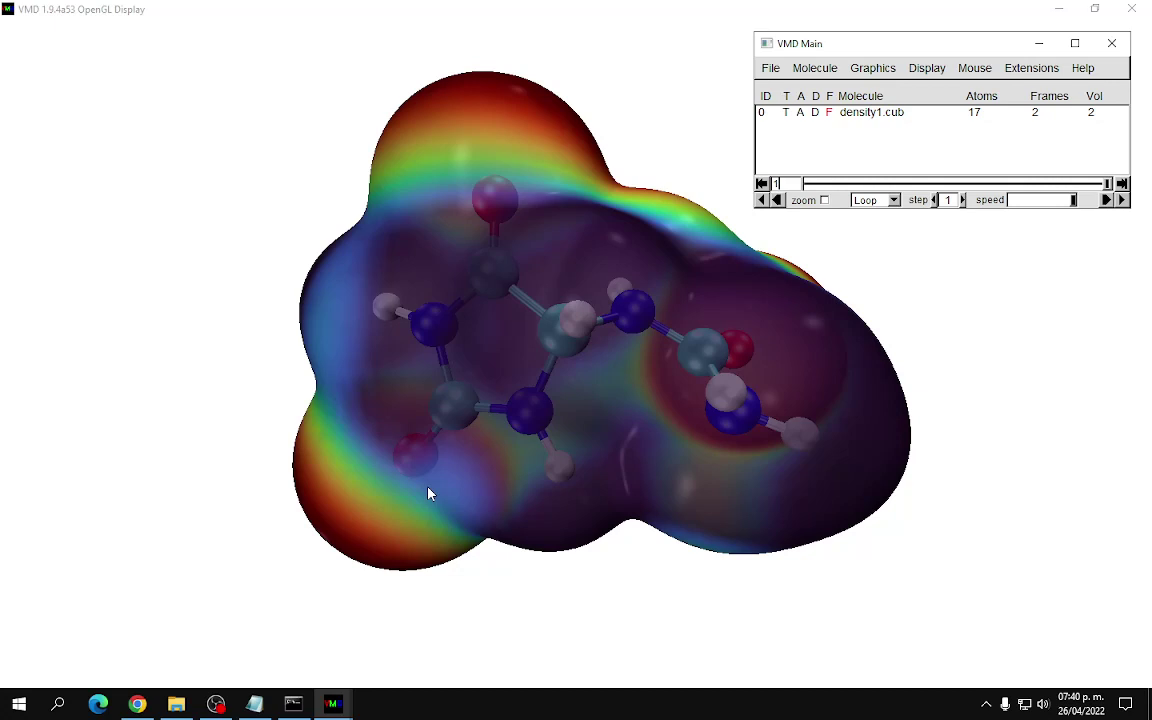
Step: Open the AllantoinOP_G09_MPE TIF image from the 2022 folder to compare its ESP map, and close it
{"action": "left_click", "coordinate": [176, 705]}
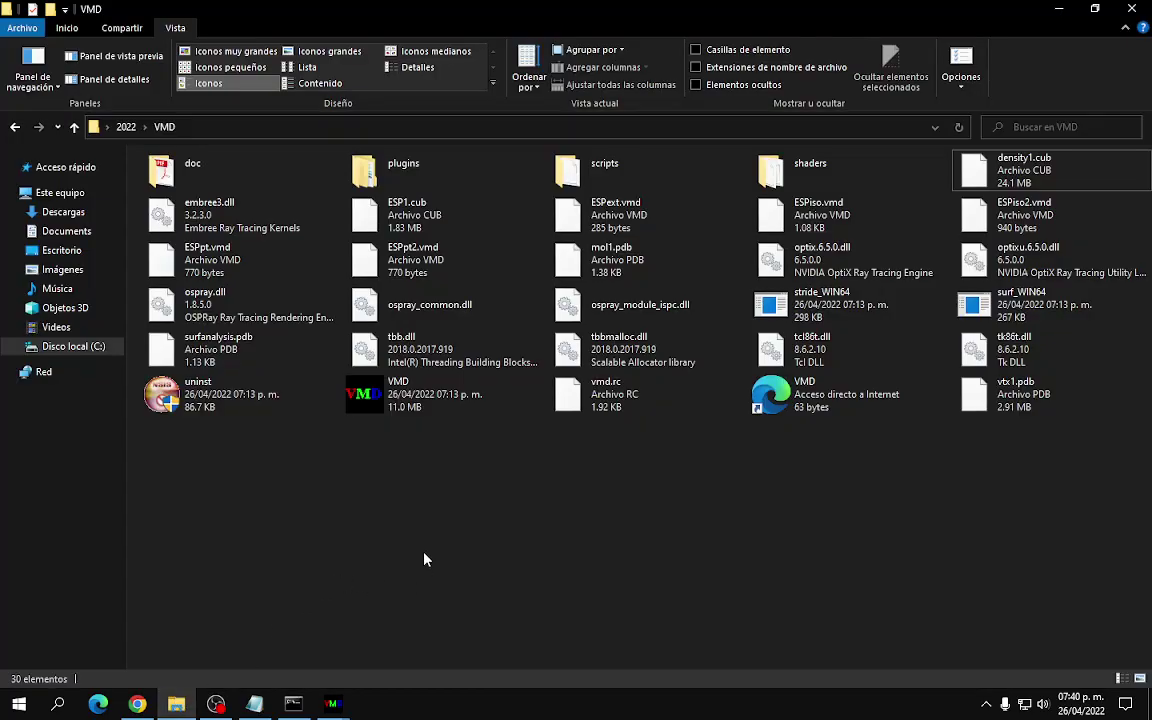
{"action": "left_click", "coordinate": [15, 127]}
{"action": "double_click", "coordinate": [193, 257]}
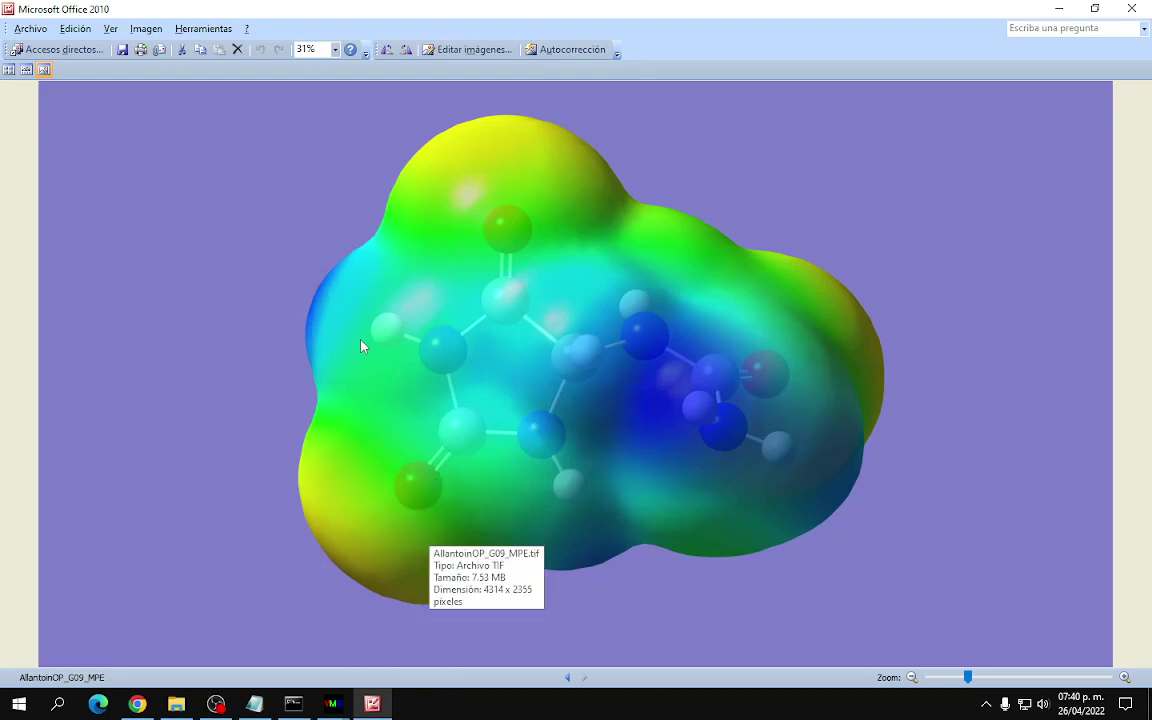
{"action": "key", "text": "alt+F4"}
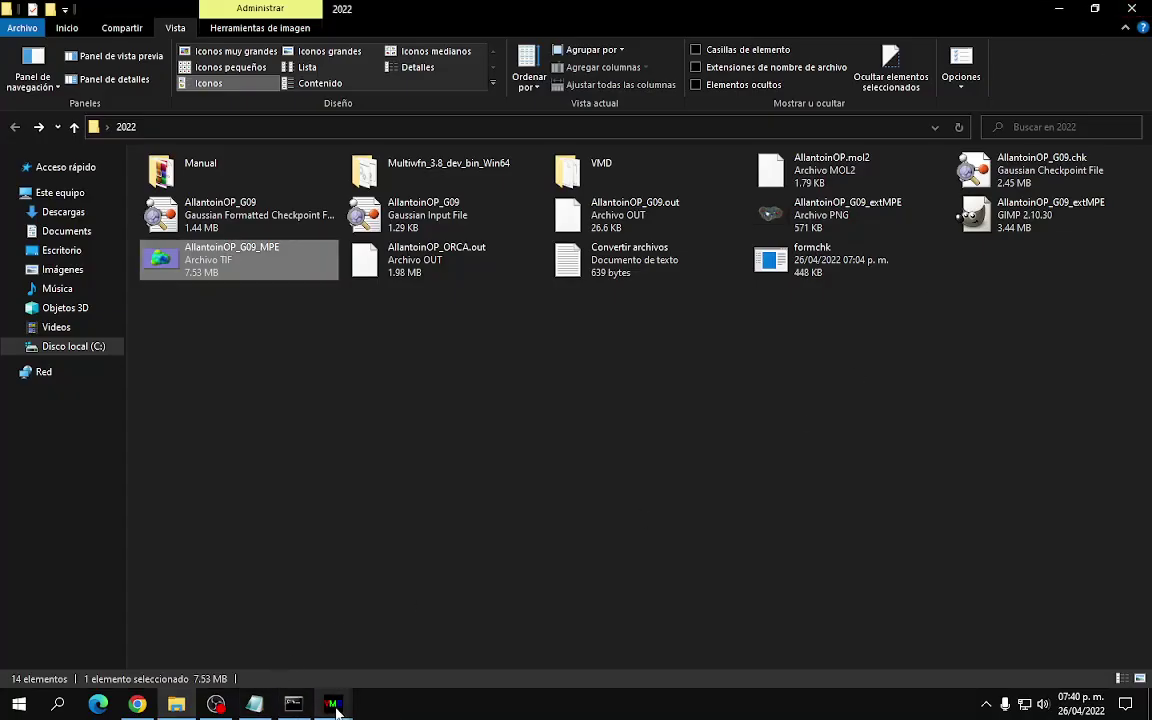
Step: In VMD, set up a snapshot render of the scene with output file AllantoinOP_G09_extMPE_resolu.tga in the 2022 folder
{"action": "key", "text": "alt+Tab"}
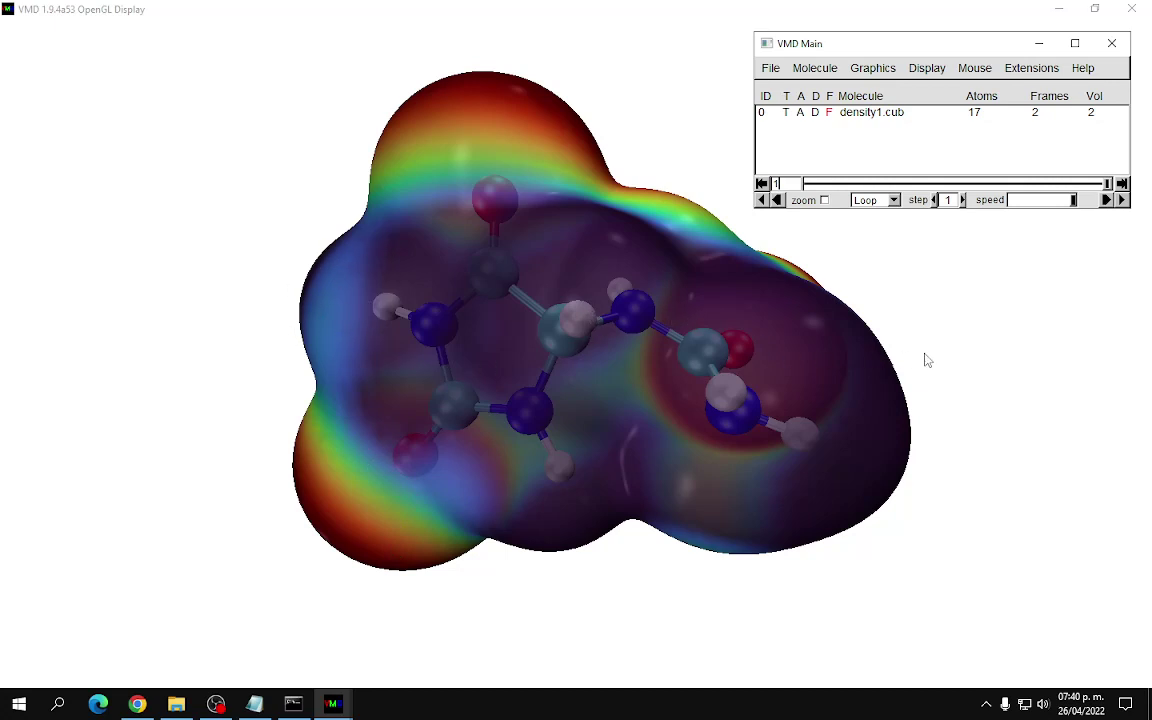
{"action": "left_click", "coordinate": [770, 68]}
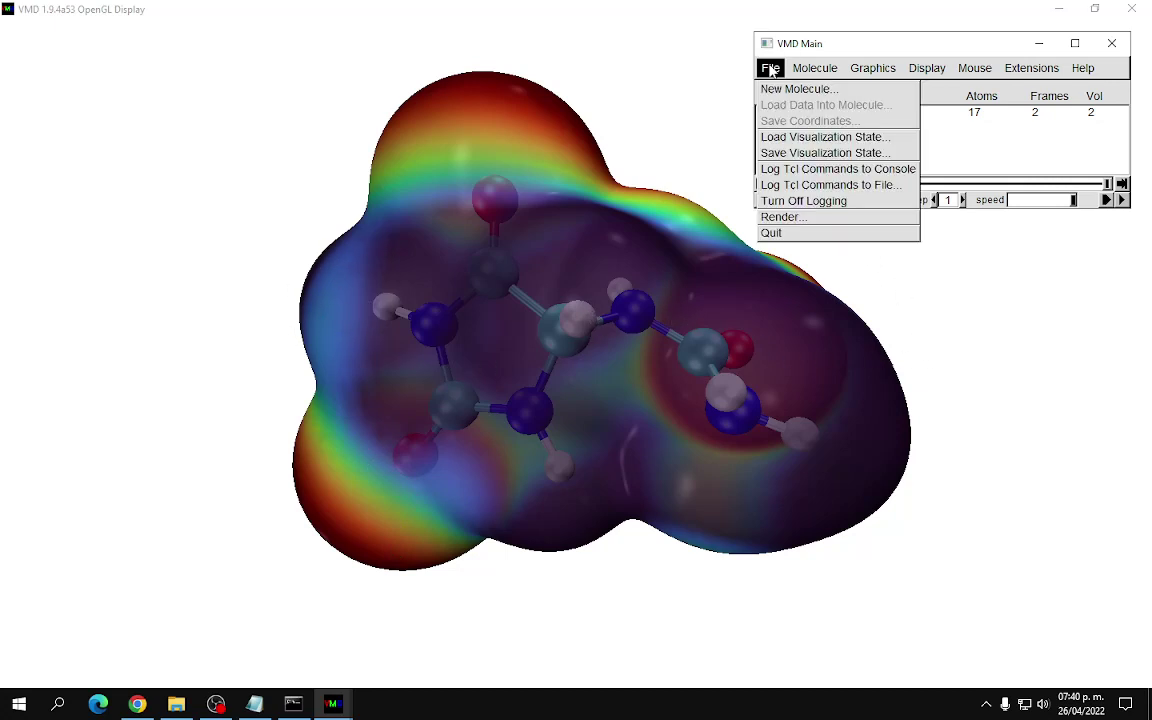
{"action": "left_click", "coordinate": [720, 199]}
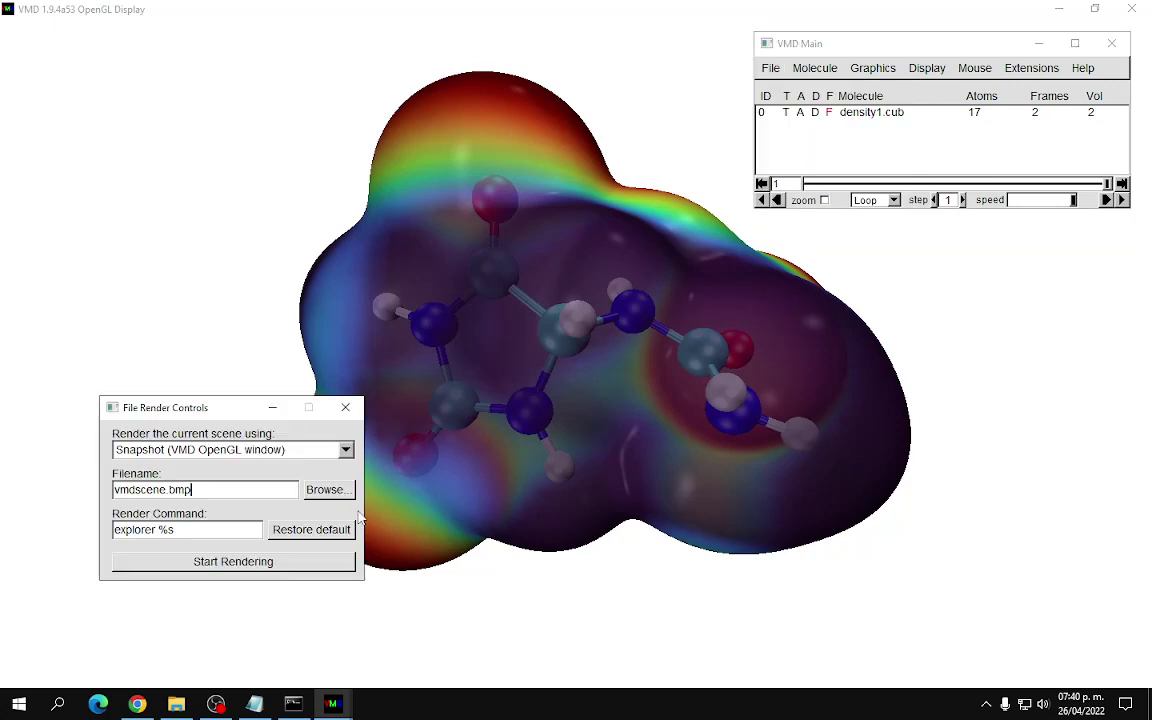
{"action": "left_click", "coordinate": [328, 489]}
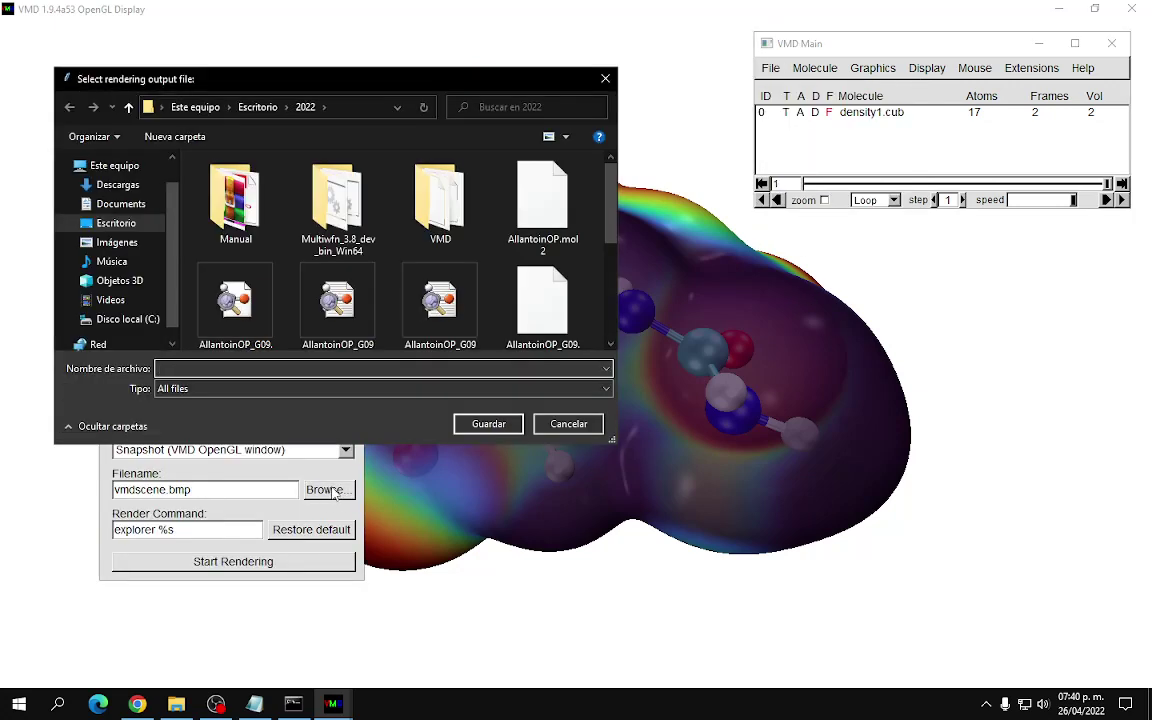
{"action": "left_click_drag", "start_coordinate": [289, 84], "coordinate": [631, 121]}
{"action": "scroll", "coordinate": [655, 310], "scroll_direction": "down", "scroll_amount": 3}
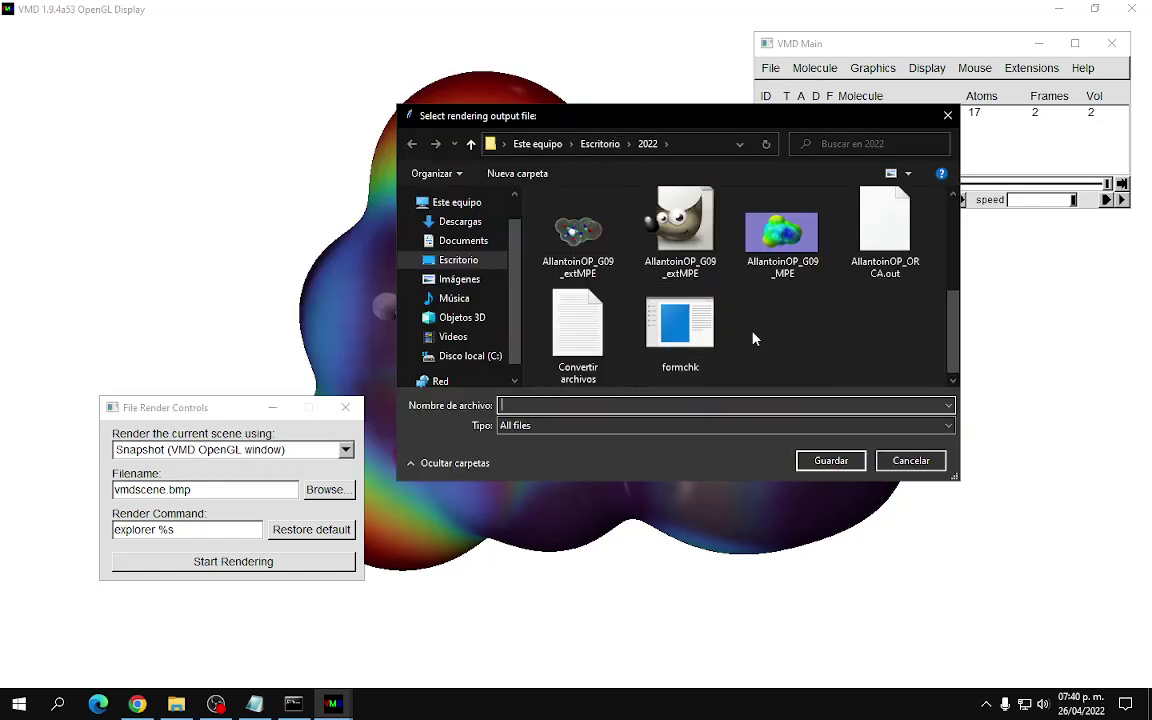
{"action": "left_click", "coordinate": [680, 235]}
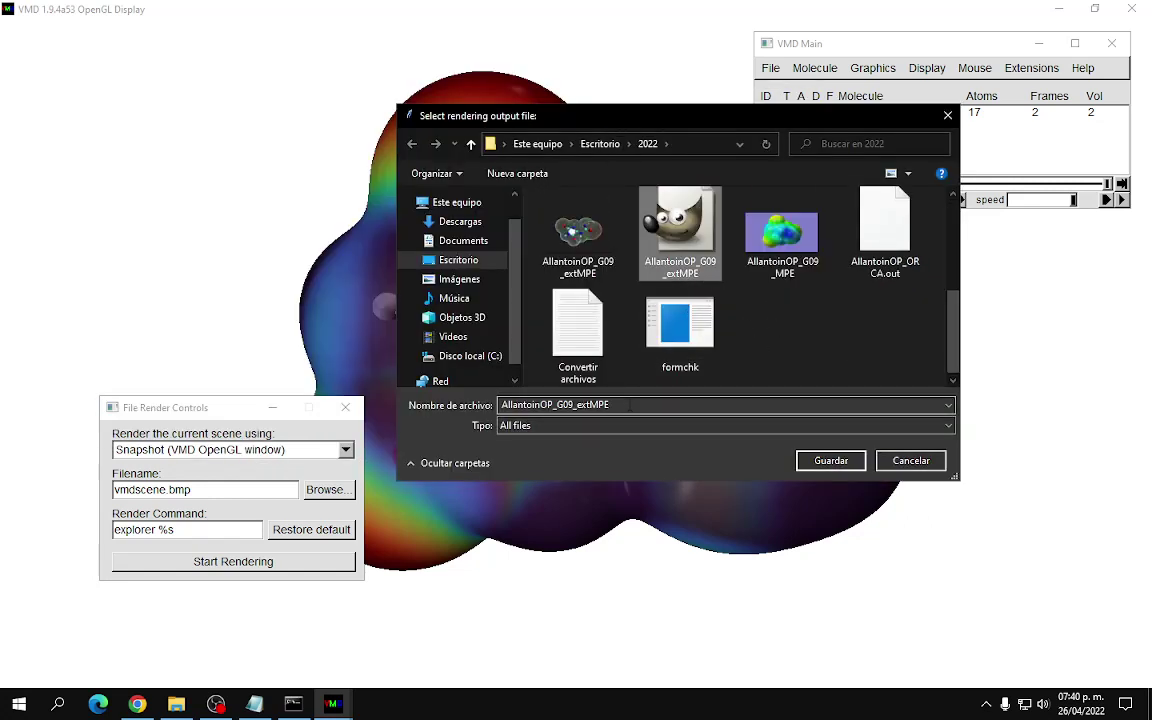
{"action": "double_click", "coordinate": [638, 404]}
{"action": "left_click", "coordinate": [638, 404]}
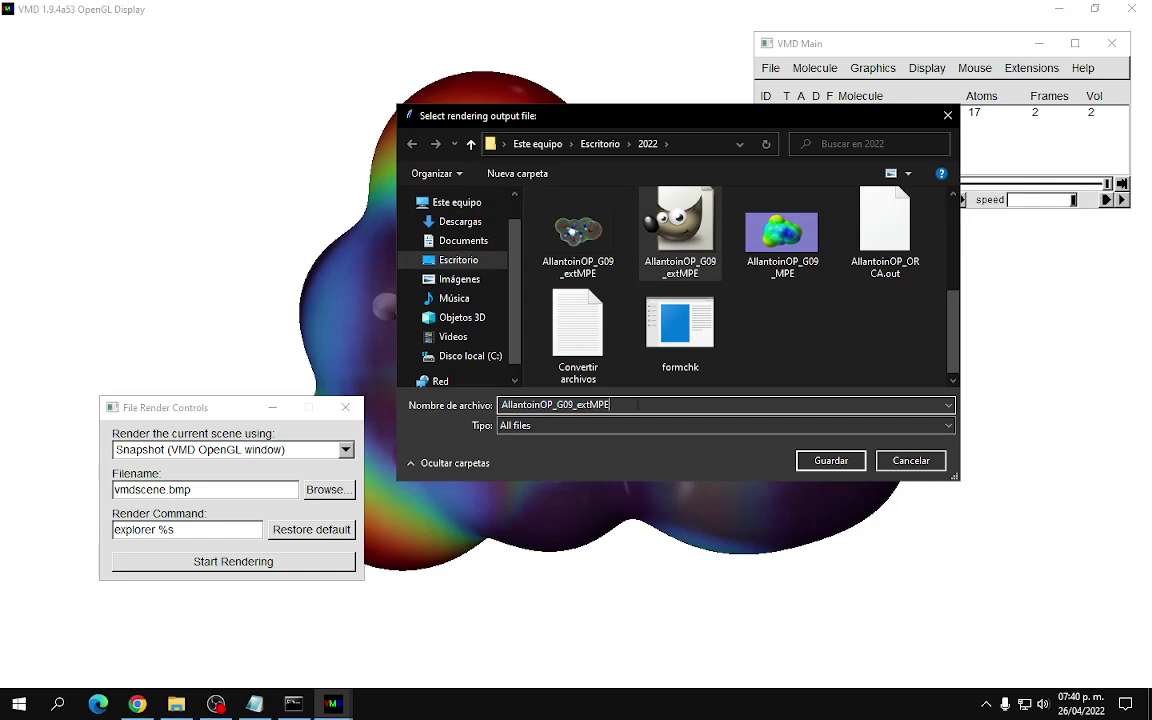
{"action": "type", "text": "_"}
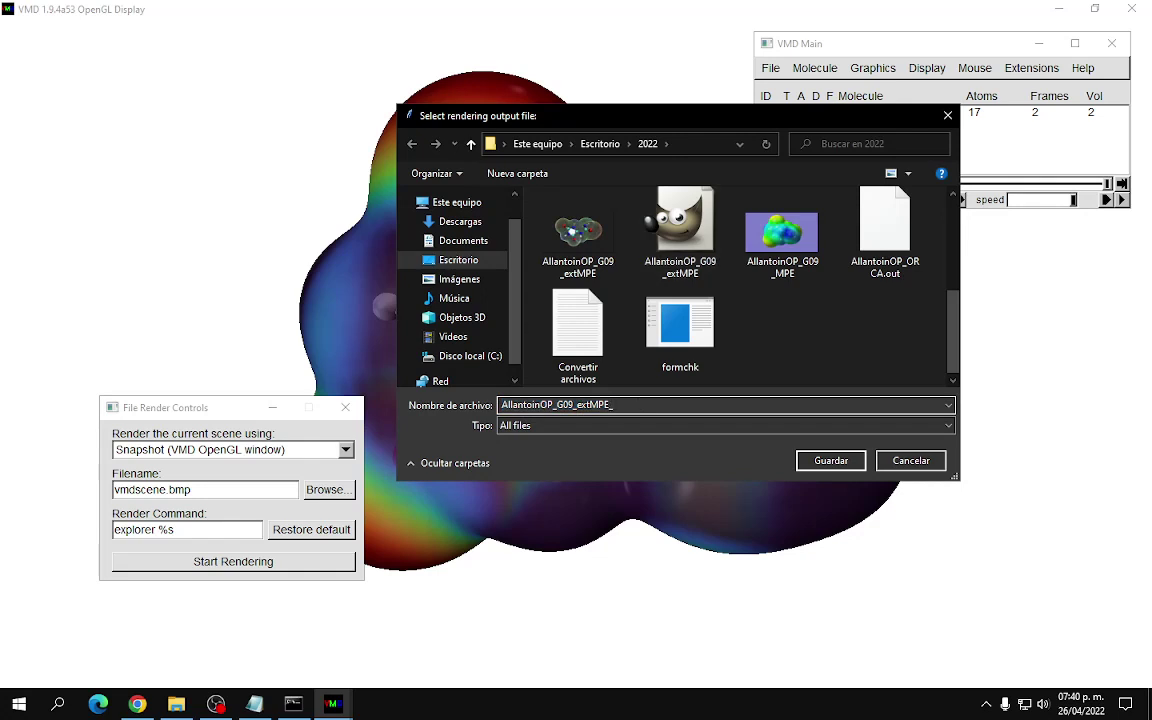
{"action": "type", "text": "resolu.tga"}
{"action": "key", "text": "Return"}
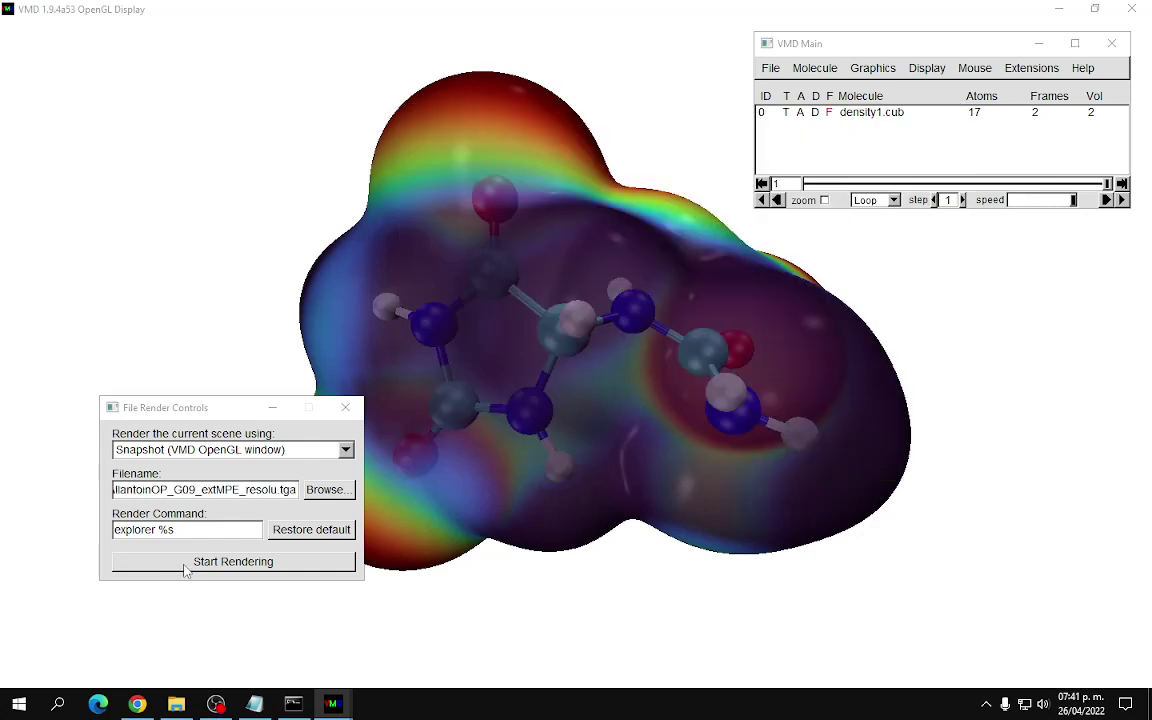
Step: Render the snapshot and open the resulting AllantoinOP_G09_extMPE_resolu TGA image from the 2022 folder in GIMP
{"action": "left_click", "coordinate": [185, 564]}
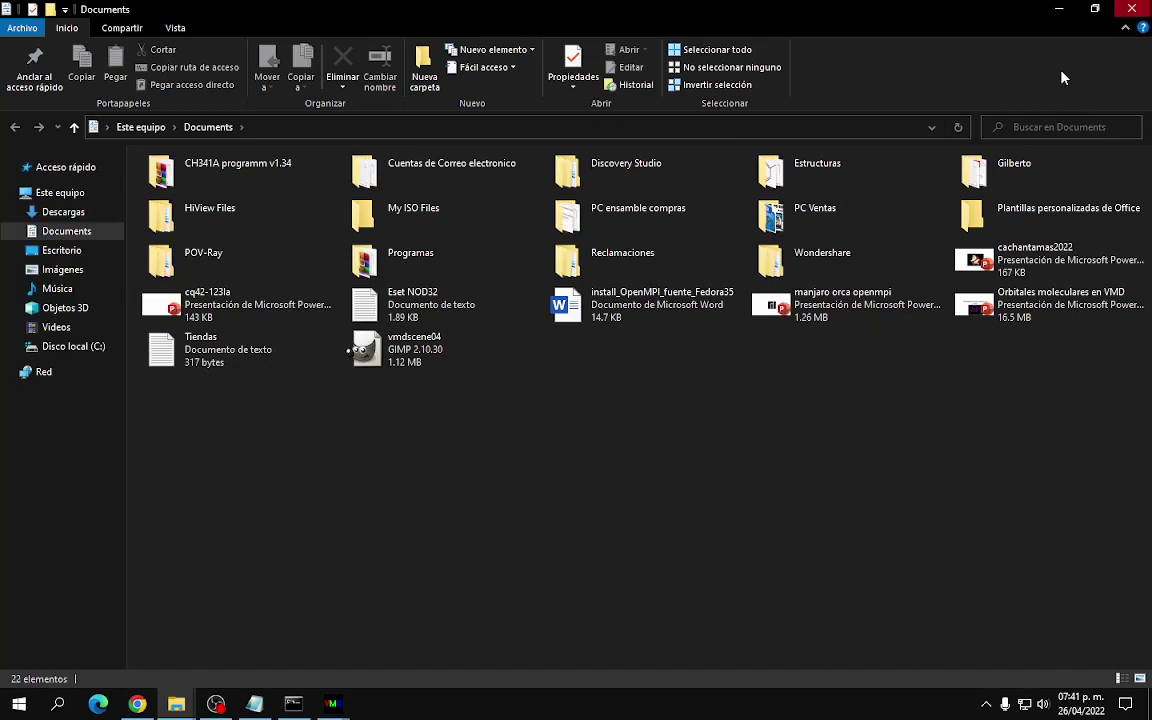
{"action": "left_click", "coordinate": [1131, 10]}
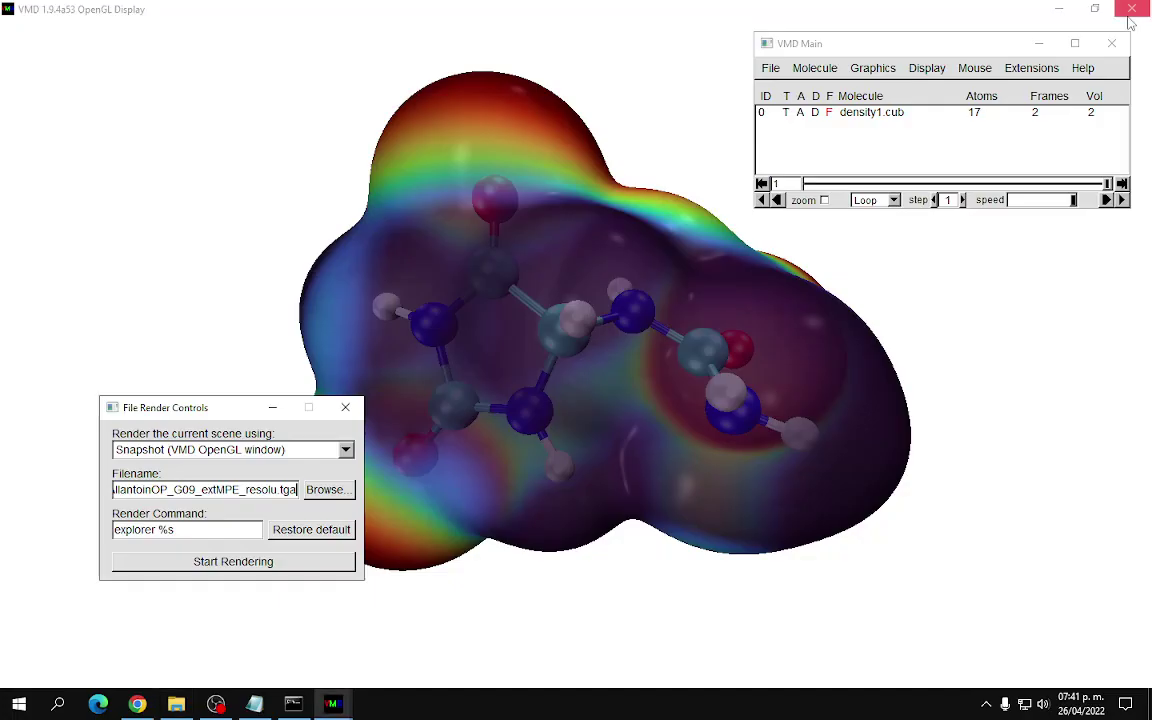
{"action": "left_click", "coordinate": [176, 704]}
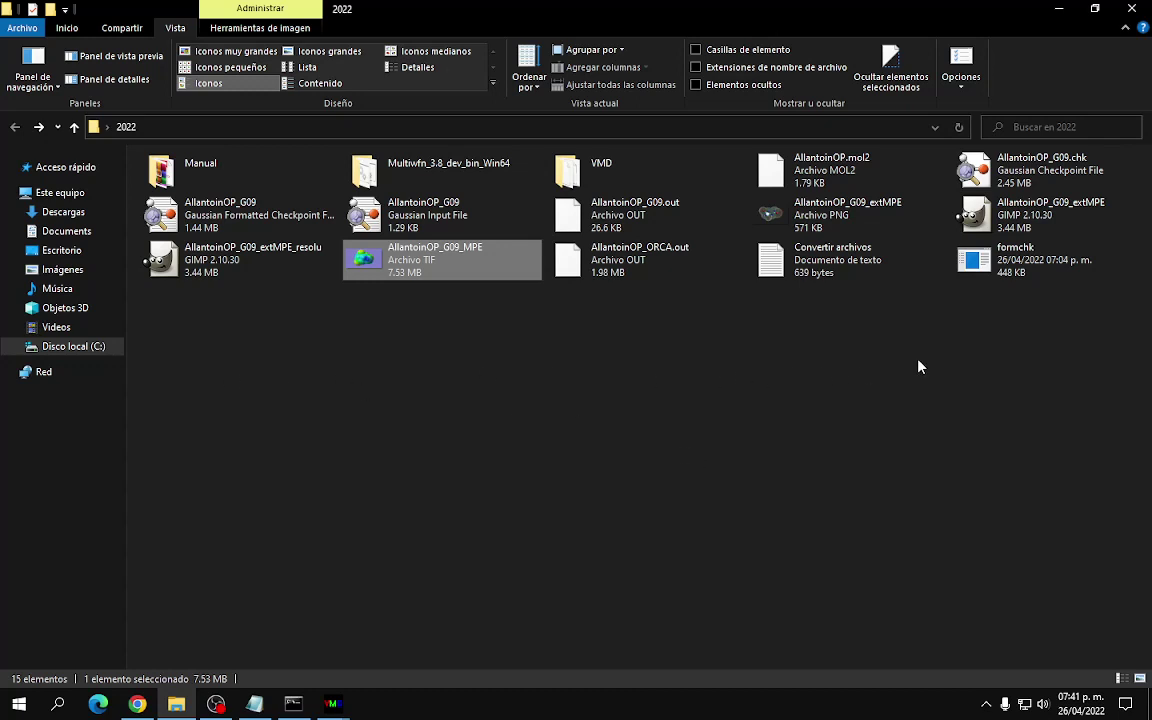
{"action": "left_click", "coordinate": [225, 256]}
{"action": "double_click", "coordinate": [222, 265]}
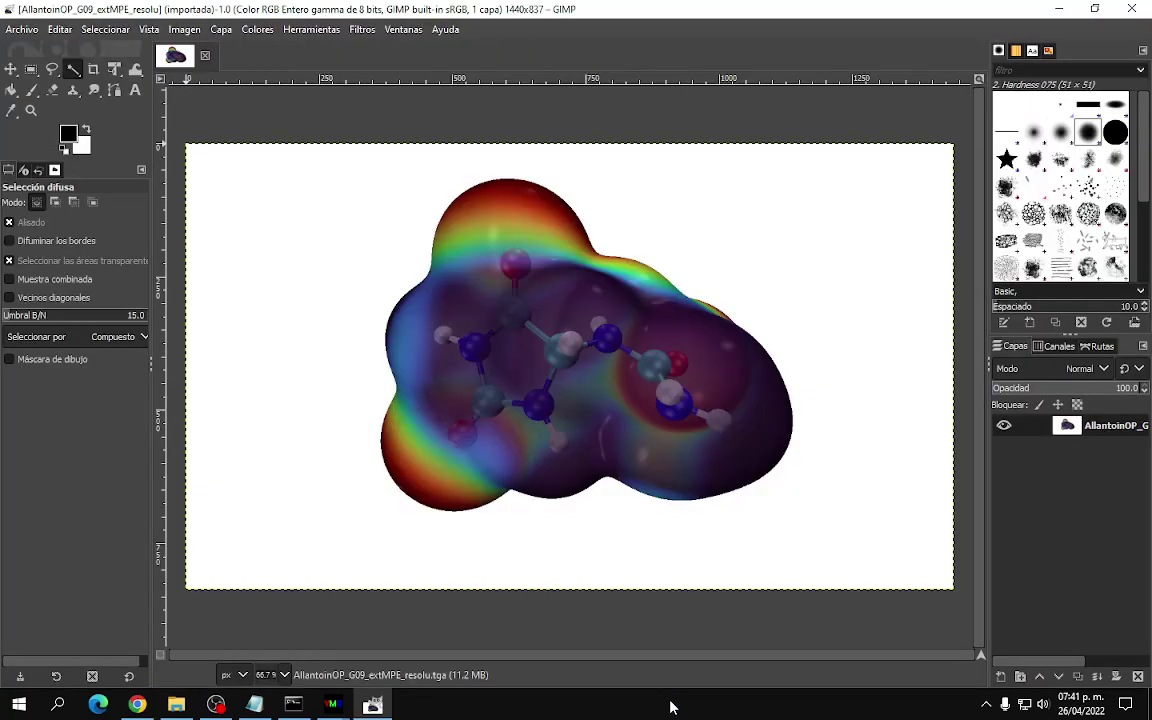
Step: Select the whole image and add an alpha channel to its layer
{"action": "left_click", "coordinate": [83, 30]}
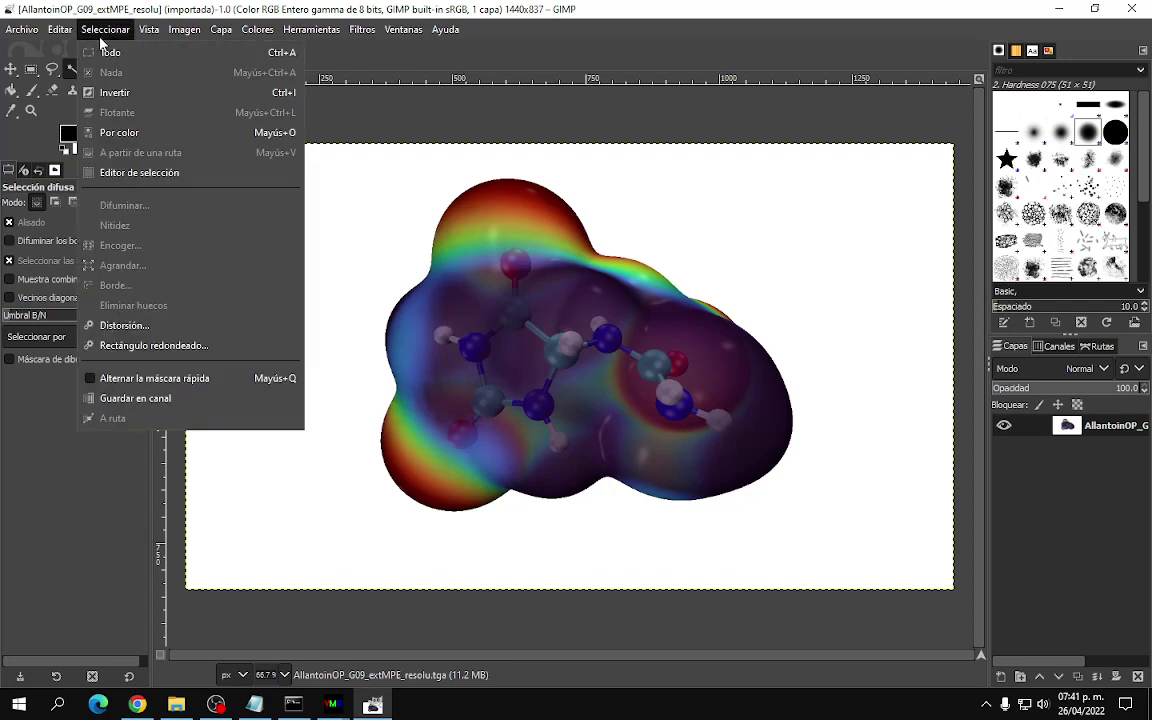
{"action": "left_click", "coordinate": [103, 49]}
{"action": "left_click", "coordinate": [215, 31]}
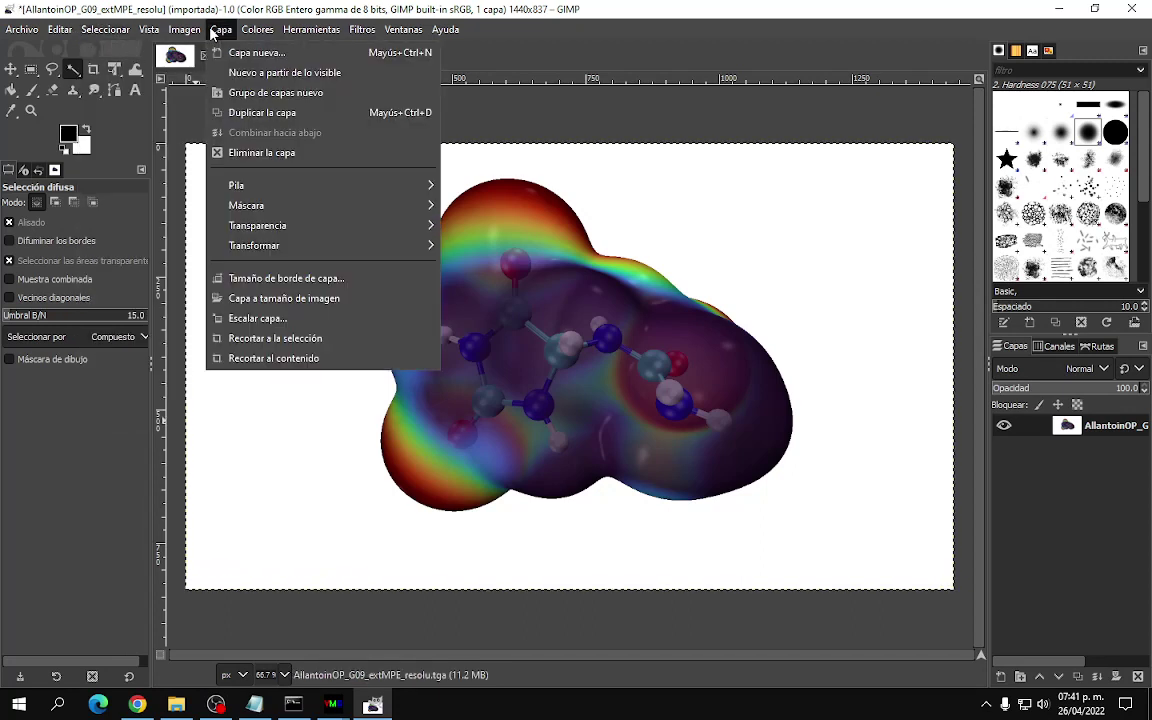
{"action": "mouse_move", "coordinate": [378, 235]}
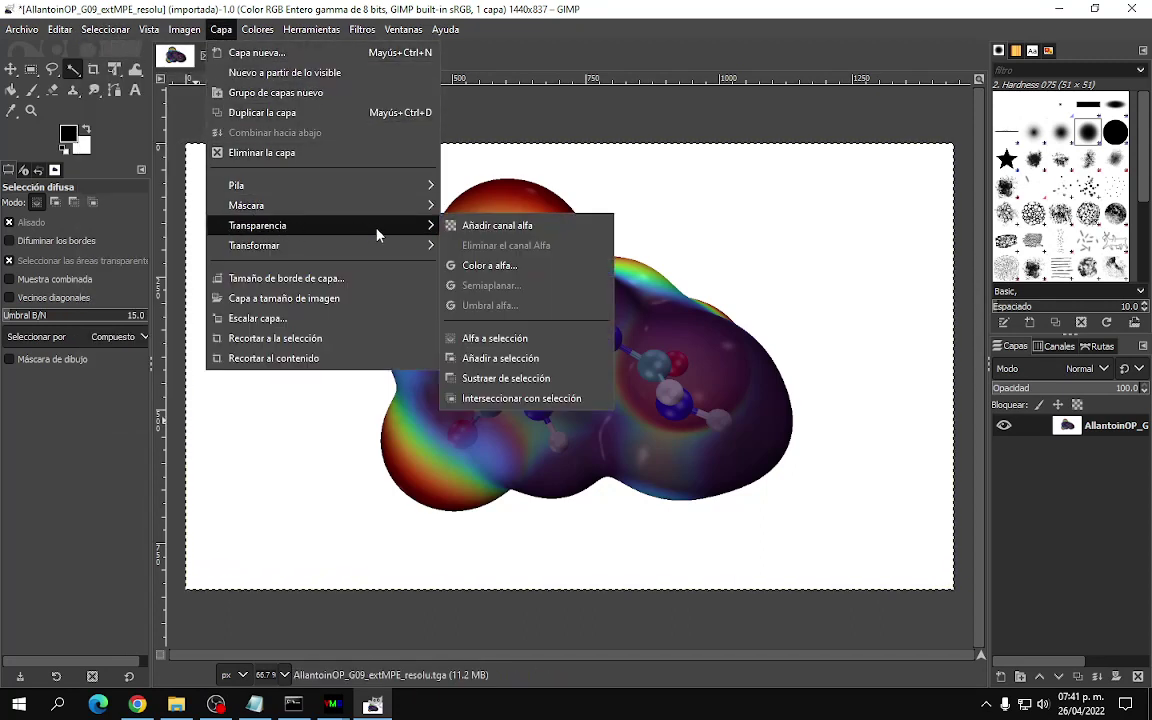
{"action": "left_click", "coordinate": [497, 225]}
Step: Fuzzy-select the white background around the molecule, delete it to transparency and clear the selection
{"action": "left_click", "coordinate": [73, 72]}
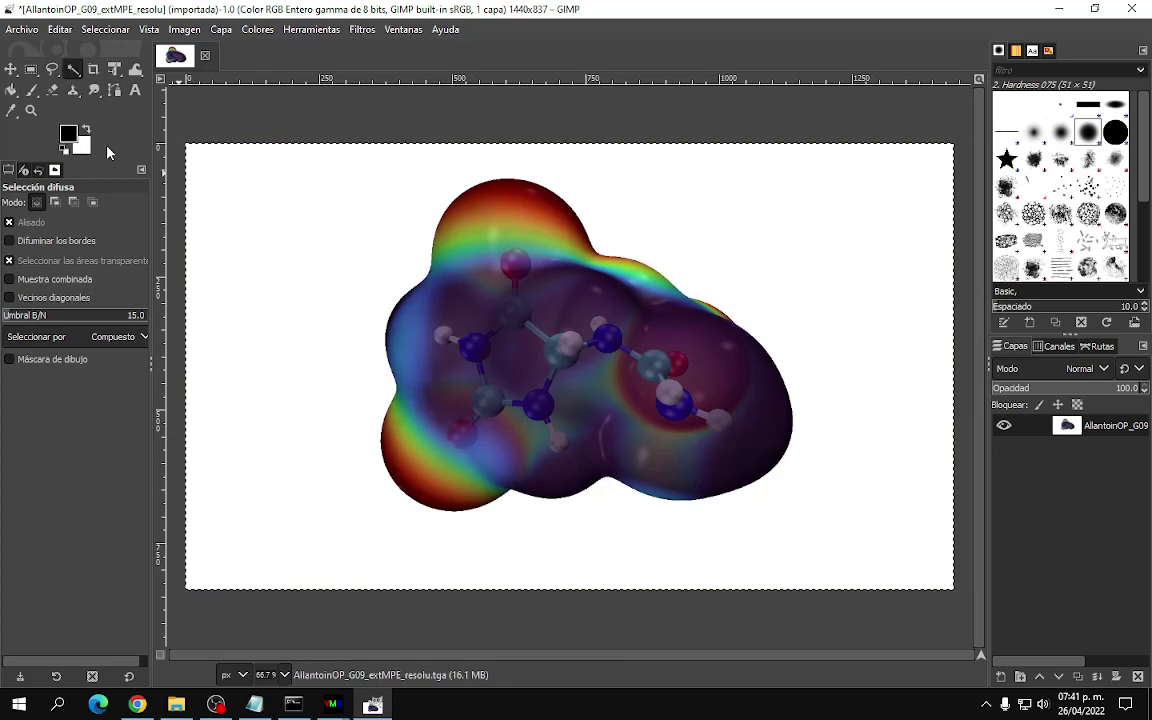
{"action": "left_click", "coordinate": [270, 306]}
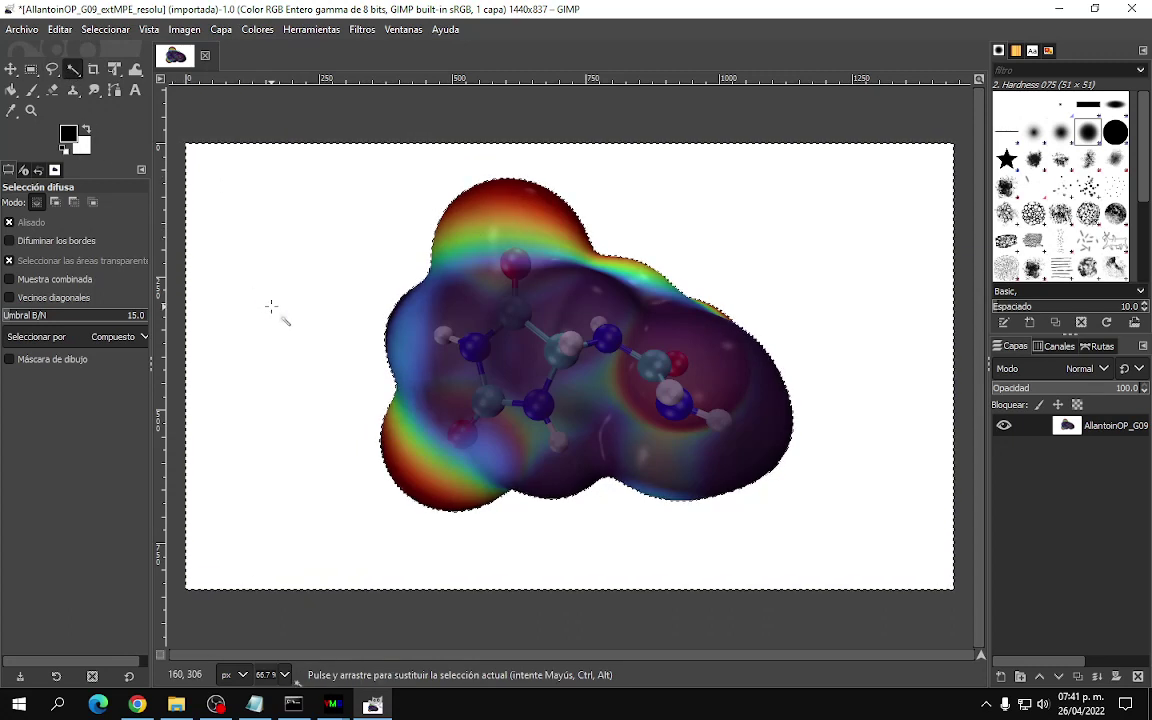
{"action": "key", "text": "Delete"}
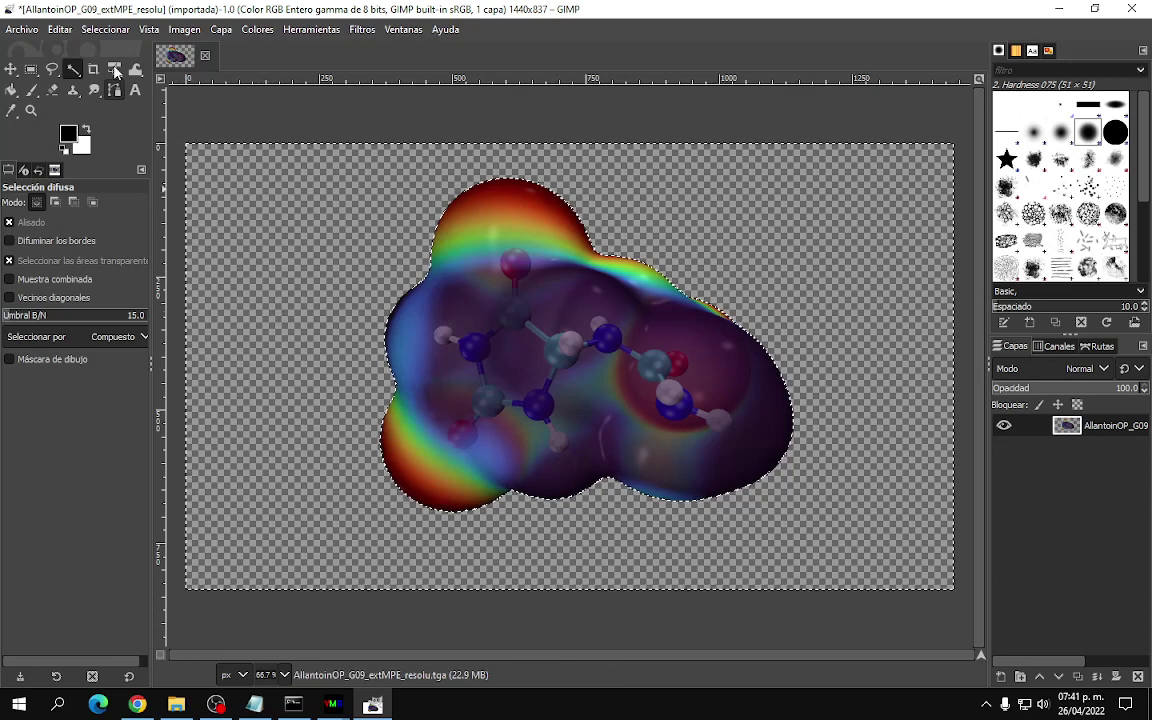
{"action": "left_click", "coordinate": [105, 29]}
{"action": "left_click", "coordinate": [113, 78]}
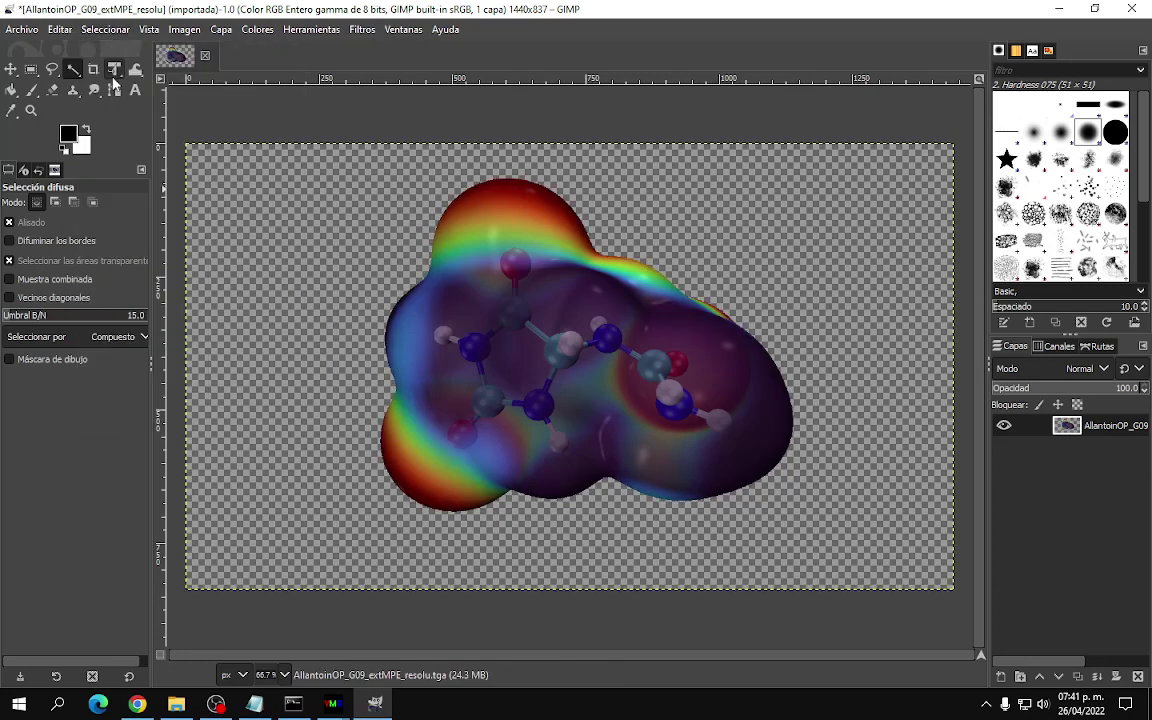
Step: Export the image as AllantoinOP_G09_extMPE_resolu.png in the 2022 folder with the default PNG options
{"action": "left_click", "coordinate": [22, 29]}
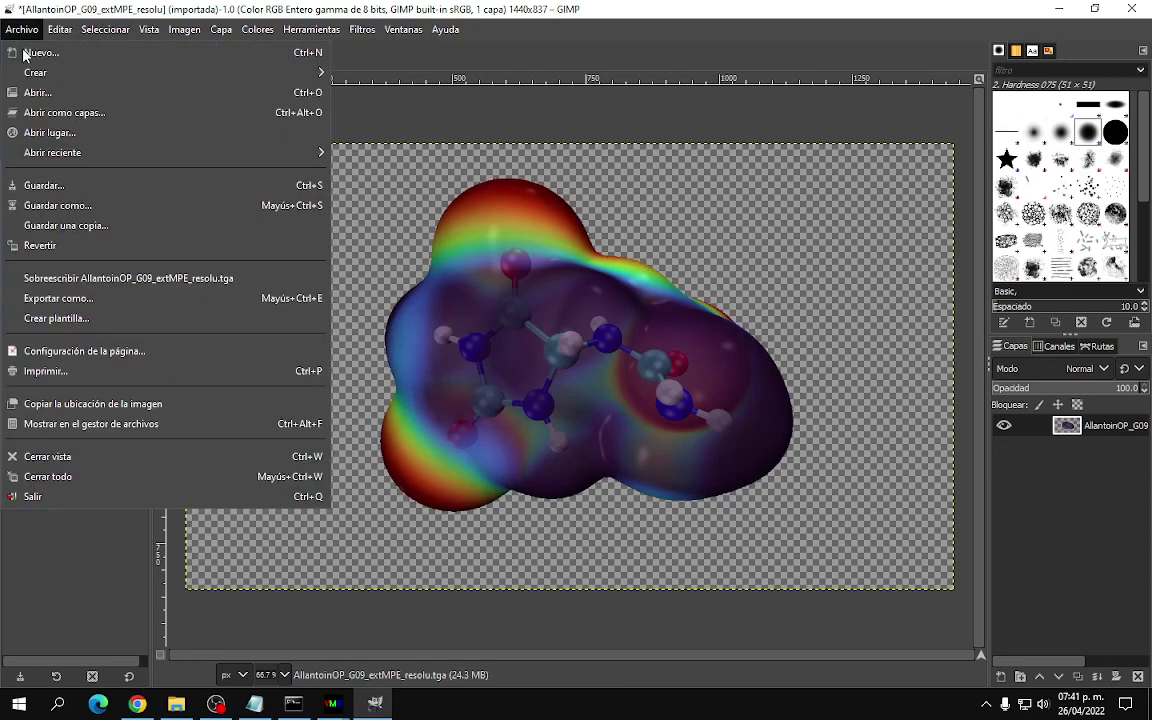
{"action": "left_click", "coordinate": [58, 298]}
{"action": "left_click", "coordinate": [387, 106]}
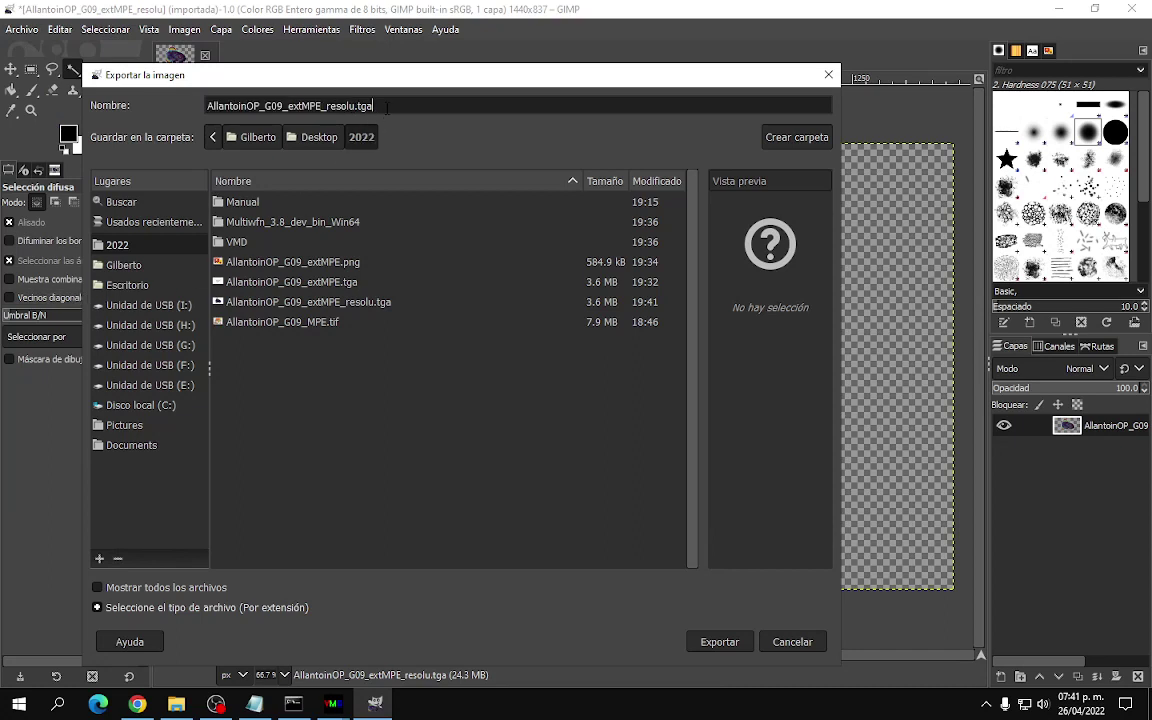
{"action": "key", "text": "BackSpace"}
{"action": "key", "text": "BackSpace"}
{"action": "key", "text": "BackSpace"}
{"action": "type", "text": "png"}
{"action": "key", "text": "Return"}
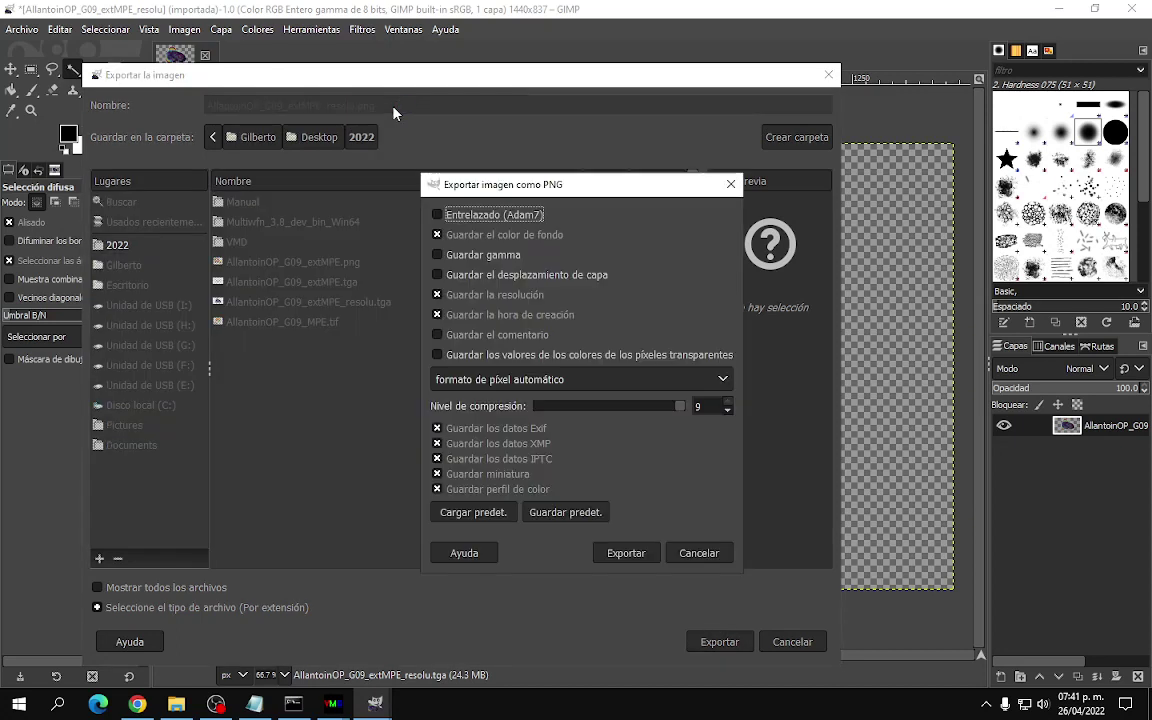
{"action": "left_click", "coordinate": [640, 552]}
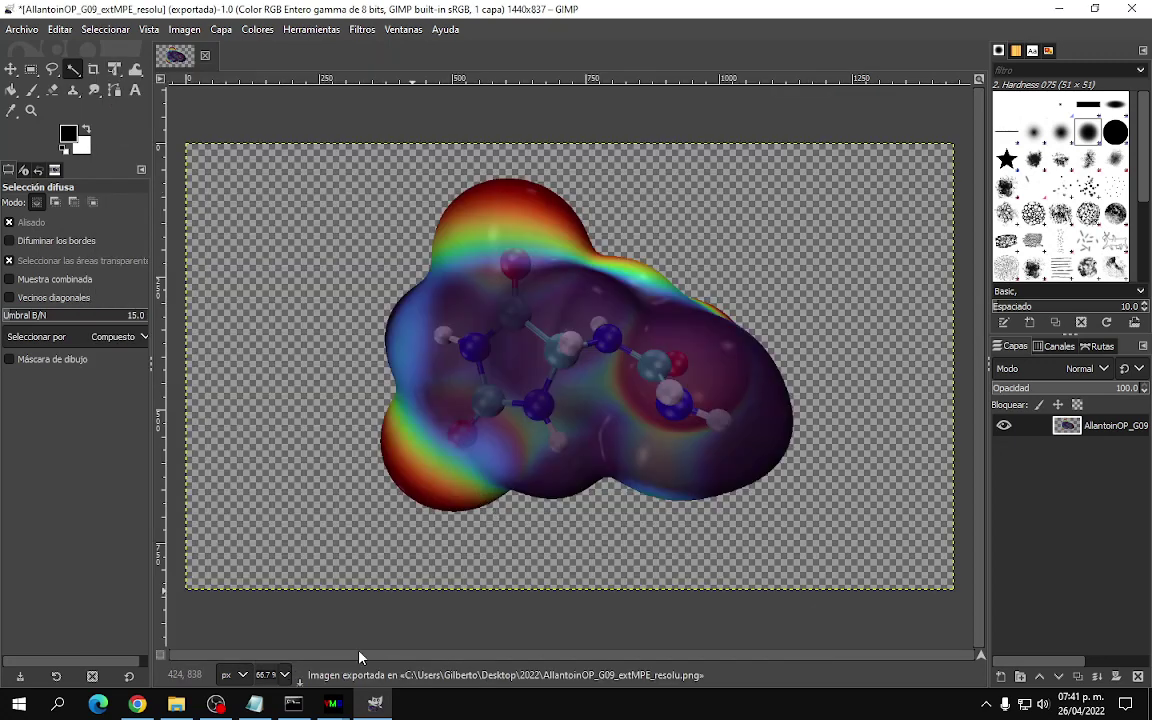
Step: Open the exported AllantoinOP_G09_extMPE_resolu PNG from the 2022 folder to inspect its ESP map and transparent background
{"action": "left_click", "coordinate": [170, 706]}
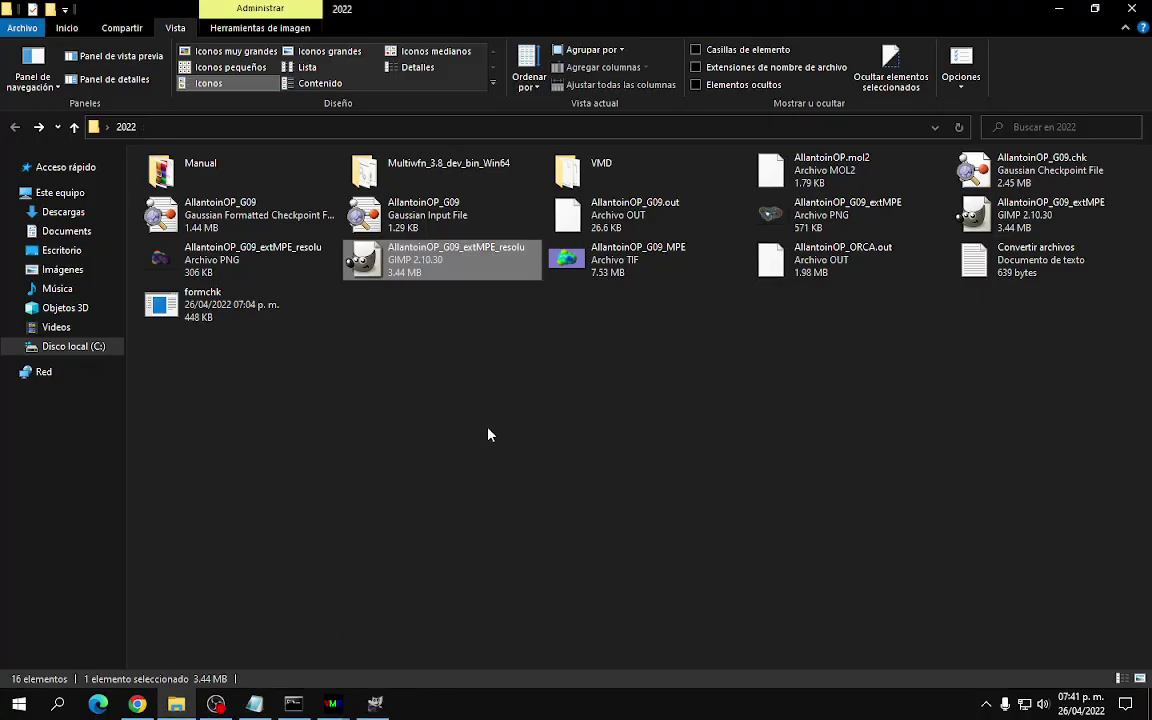
{"action": "double_click", "coordinate": [257, 260]}
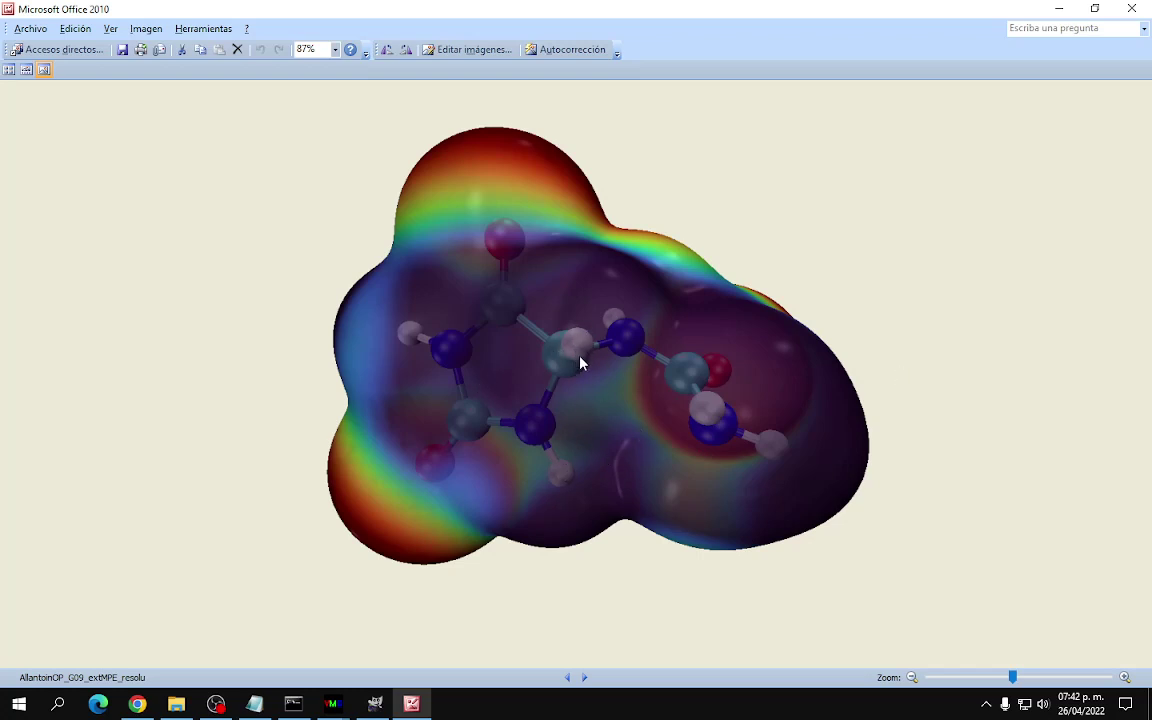
{"action": "left_click", "coordinate": [411, 703]}
Step: Switch back to the VMD display and rotate the molecule to examine the ESP colors around its atoms from several sides
{"action": "mouse_move", "coordinate": [334, 701]}
{"action": "left_click", "coordinate": [290, 655]}
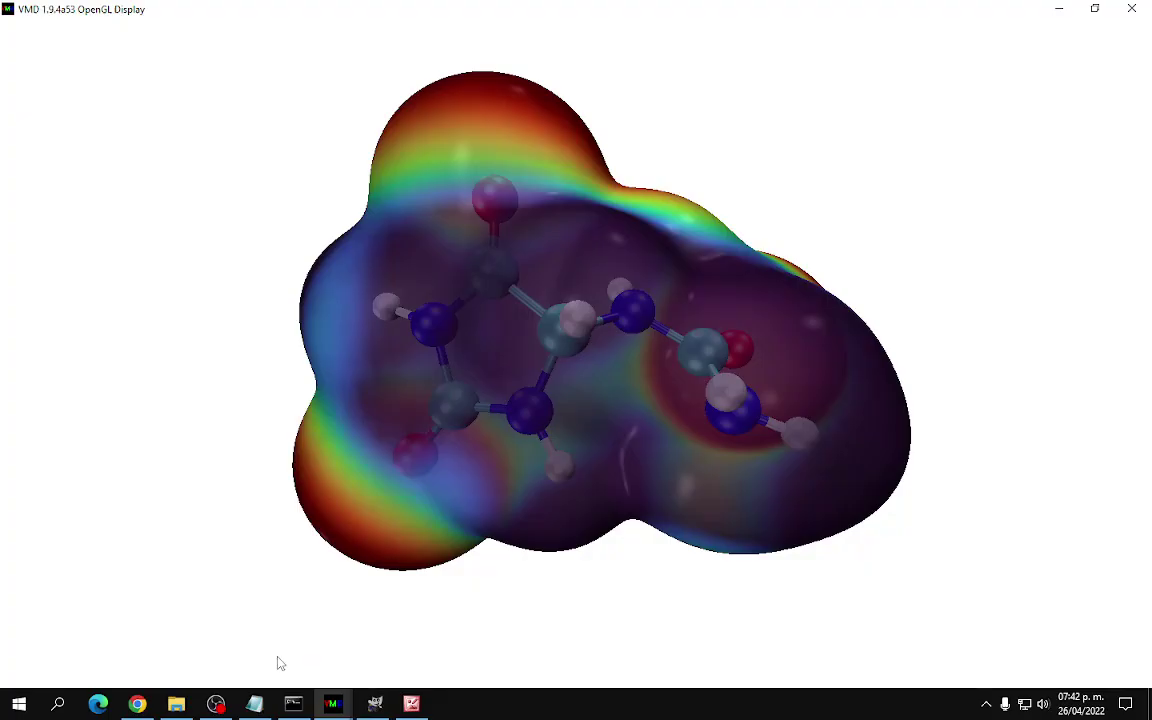
{"action": "left_click_drag", "start_coordinate": [231, 387], "coordinate": [213, 231]}
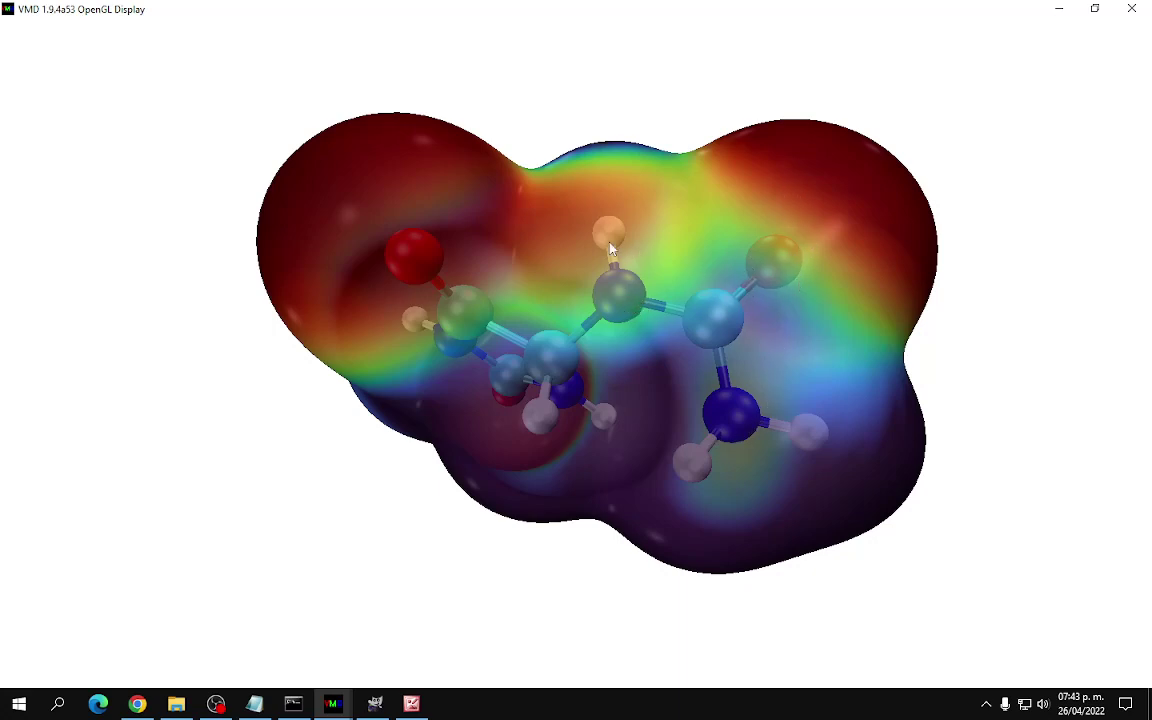
{"action": "left_click_drag", "start_coordinate": [311, 468], "coordinate": [445, 335]}
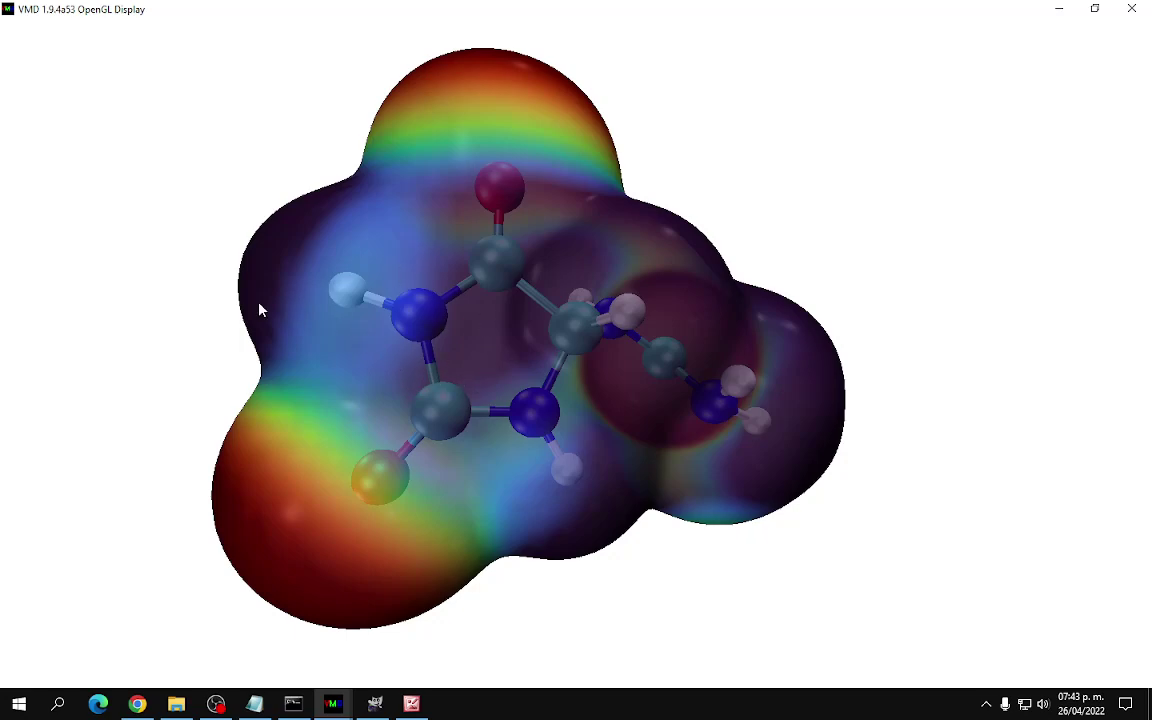
{"action": "left_click_drag", "start_coordinate": [258, 310], "coordinate": [249, 334]}
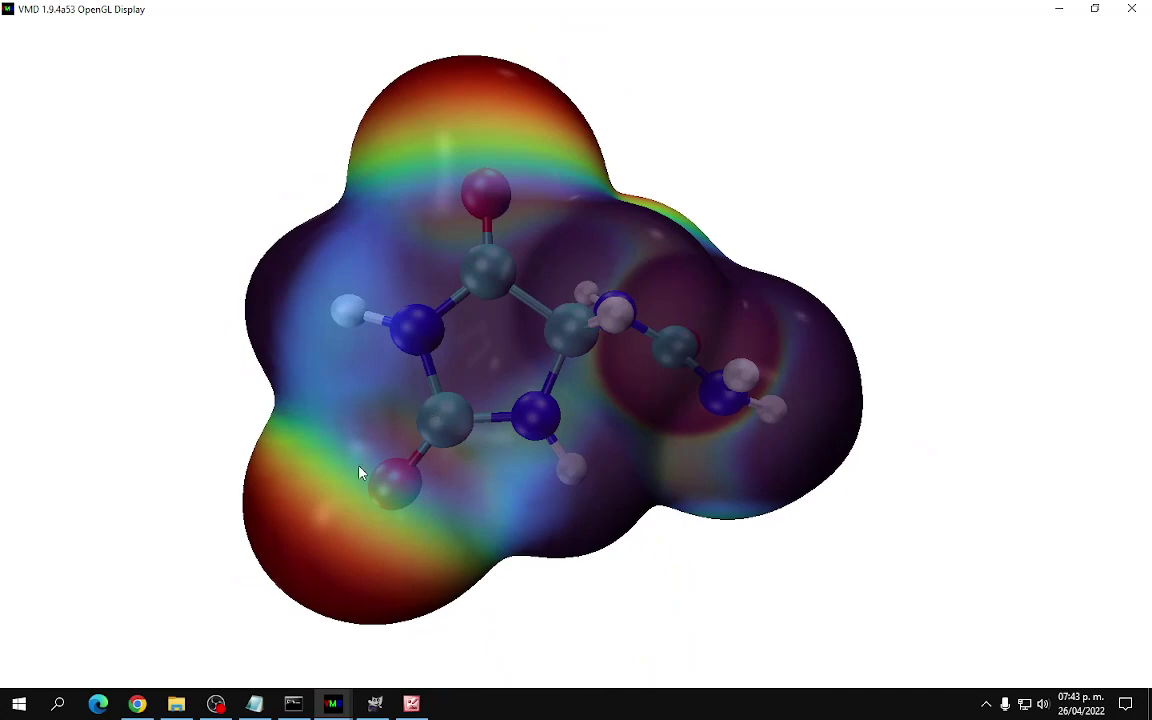
{"action": "mouse_move", "coordinate": [476, 490]}
{"action": "left_mouse_down"}
{"action": "mouse_move", "coordinate": [443, 452]}
{"action": "mouse_move", "coordinate": [425, 502]}
{"action": "mouse_move", "coordinate": [465, 545]}
{"action": "mouse_move", "coordinate": [447, 481]}
{"action": "mouse_move", "coordinate": [486, 478]}
{"action": "left_mouse_up"}
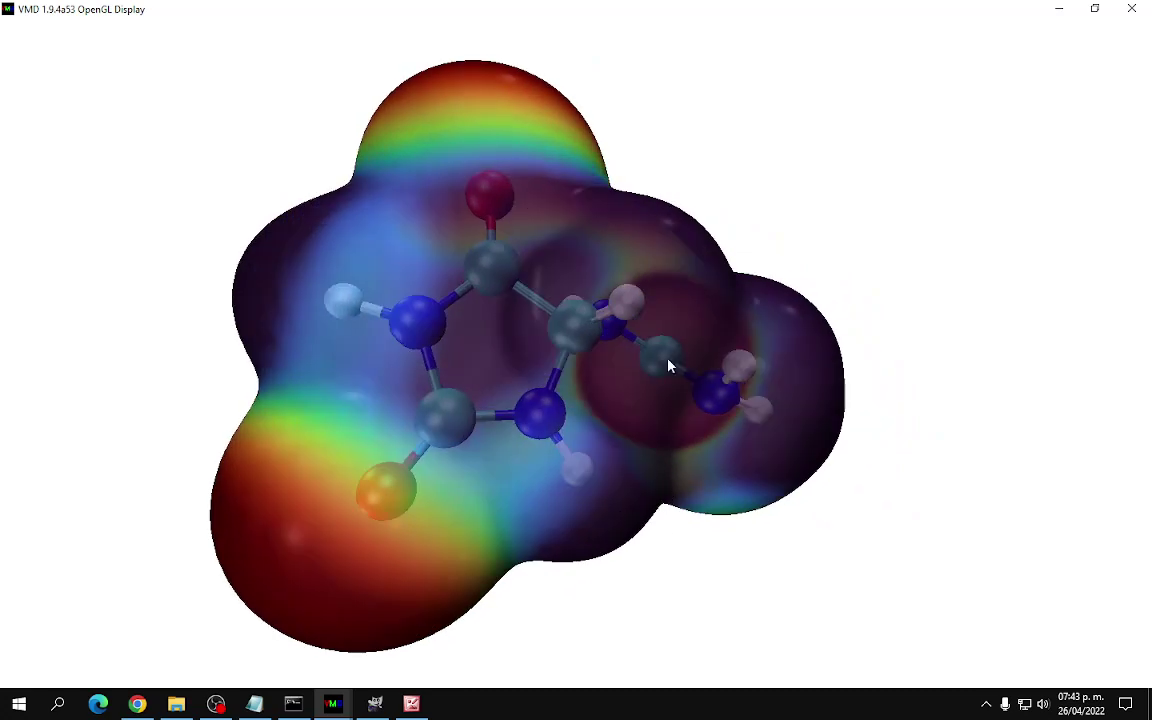
{"action": "mouse_move", "coordinate": [668, 365]}
{"action": "left_mouse_down"}
{"action": "mouse_move", "coordinate": [640, 373]}
{"action": "mouse_move", "coordinate": [609, 345]}
{"action": "mouse_move", "coordinate": [620, 308]}
{"action": "mouse_move", "coordinate": [645, 314]}
{"action": "mouse_move", "coordinate": [671, 355]}
{"action": "mouse_move", "coordinate": [677, 348]}
{"action": "left_mouse_up"}
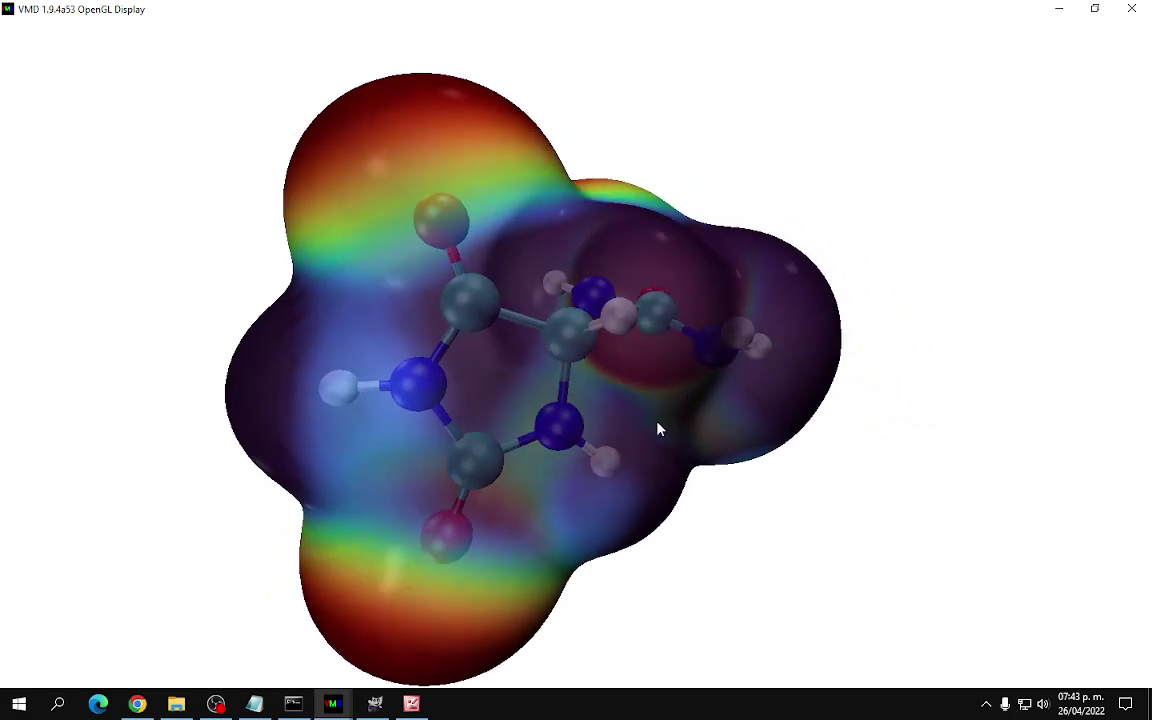
{"action": "left_click_drag", "start_coordinate": [658, 428], "coordinate": [510, 452]}
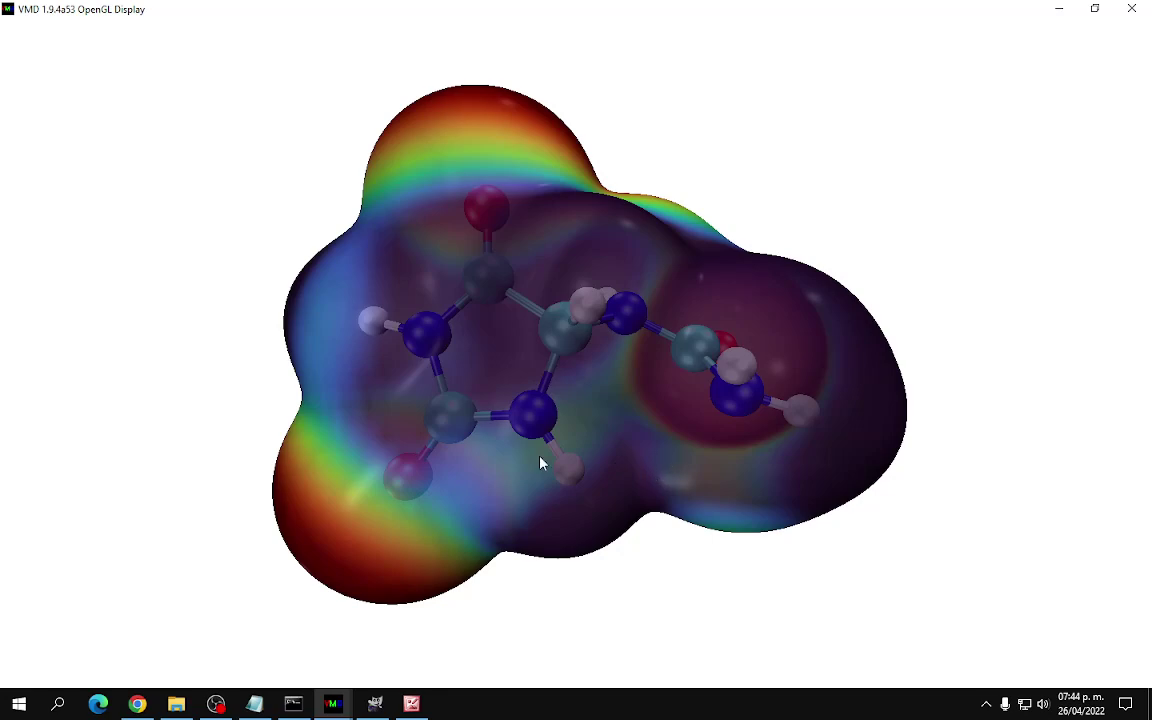
{"action": "left_click_drag", "start_coordinate": [265, 362], "coordinate": [558, 388]}
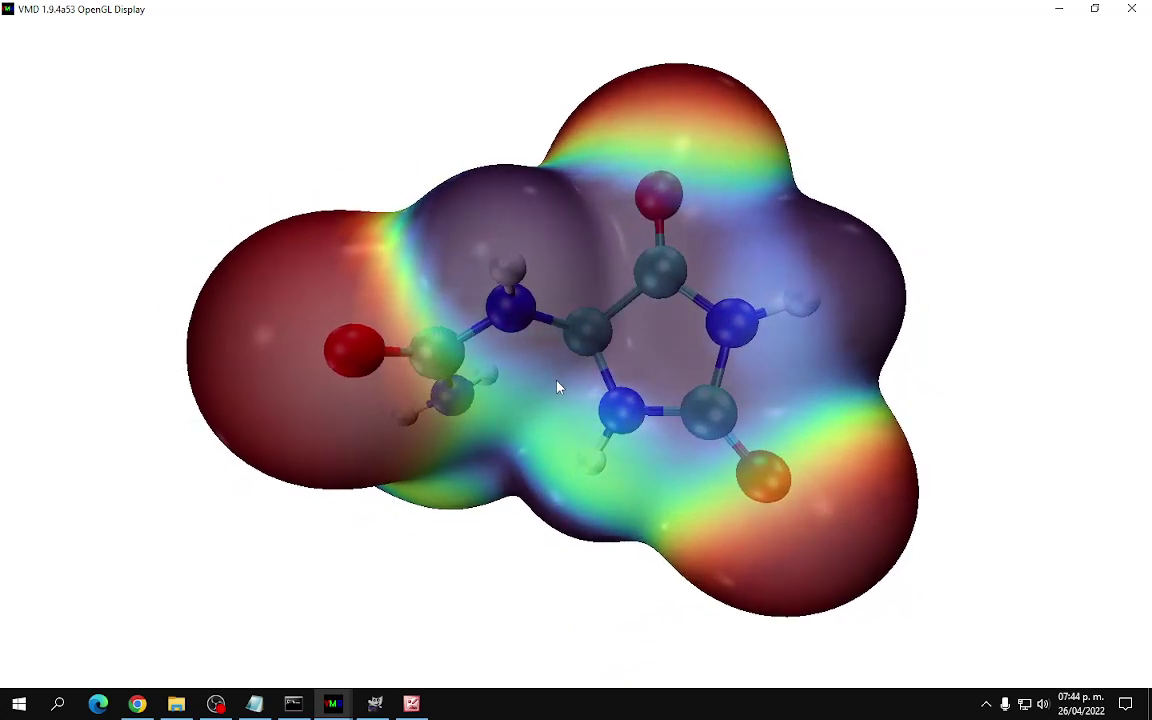
{"action": "mouse_move", "coordinate": [333, 704]}
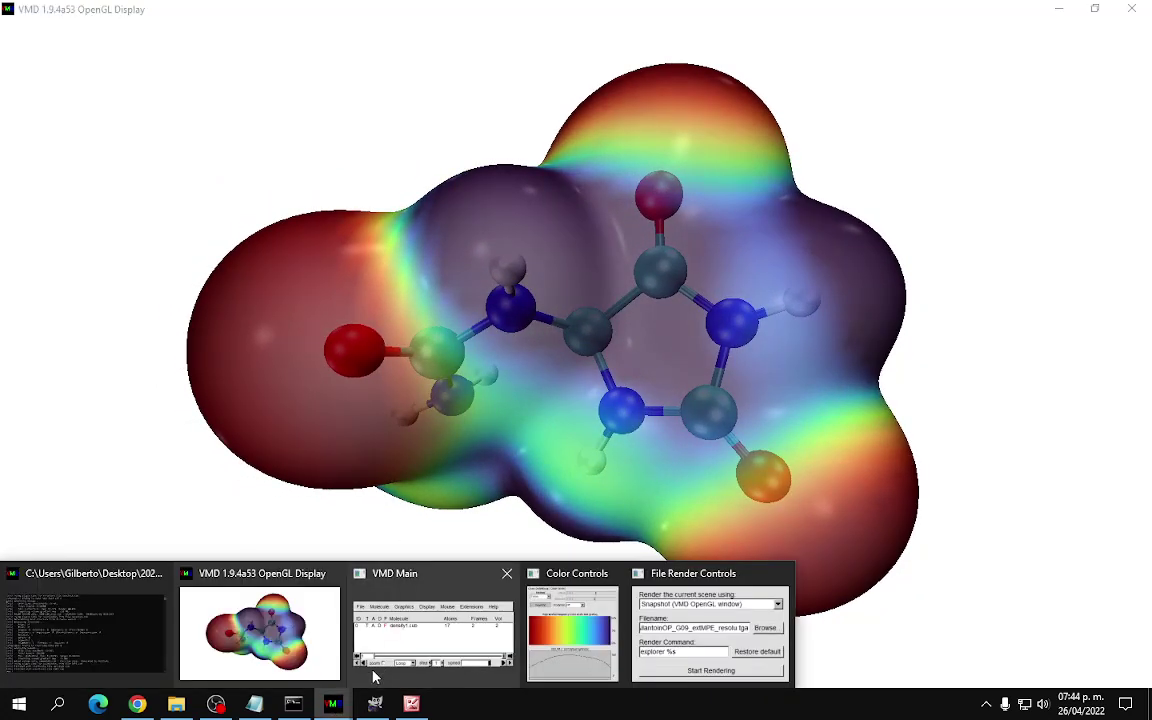
Step: Render the current molecule view as the snapshot AllantoinOP_G09_extMPE_resolu2.tga and dismiss the file window it opens
{"action": "left_click", "coordinate": [636, 575]}
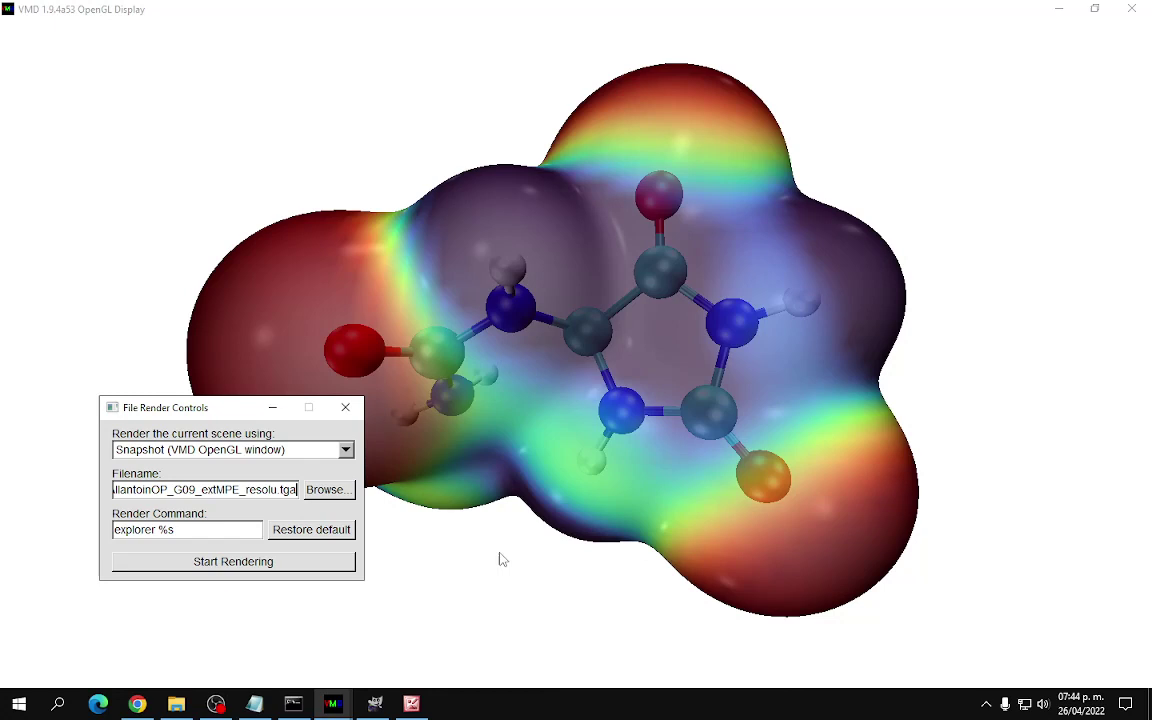
{"action": "left_click", "coordinate": [275, 489]}
{"action": "type", "text": "lu2"}
{"action": "left_click", "coordinate": [250, 562]}
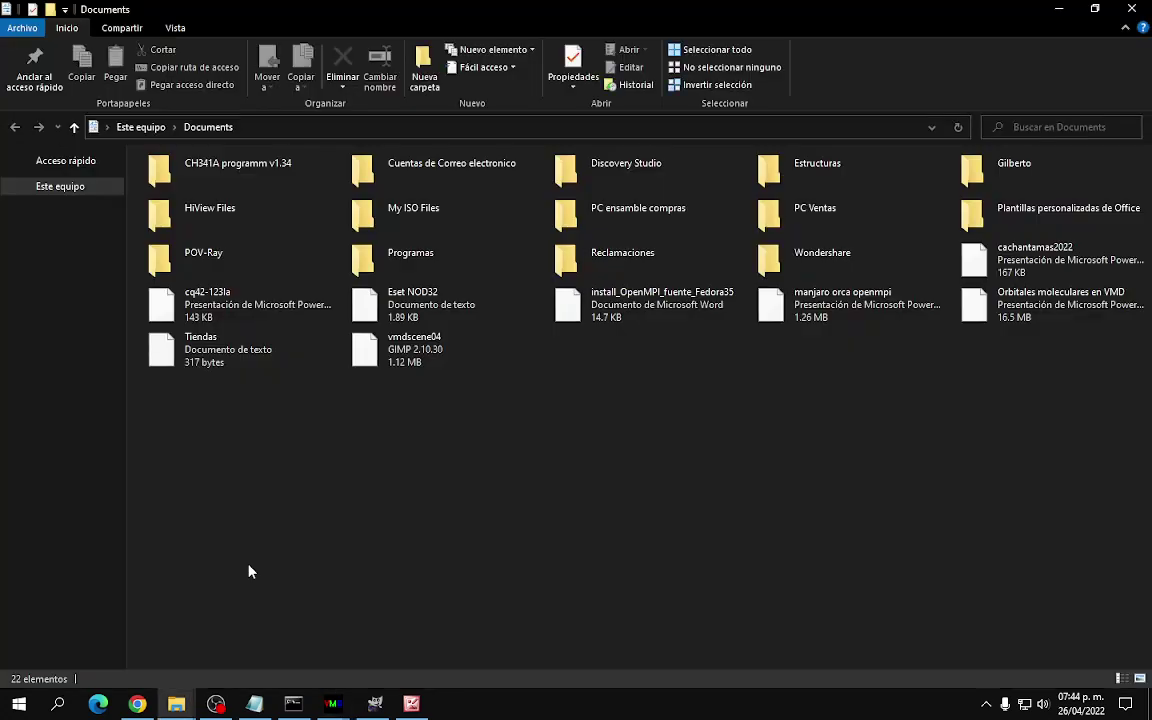
{"action": "left_click", "coordinate": [1133, 9]}
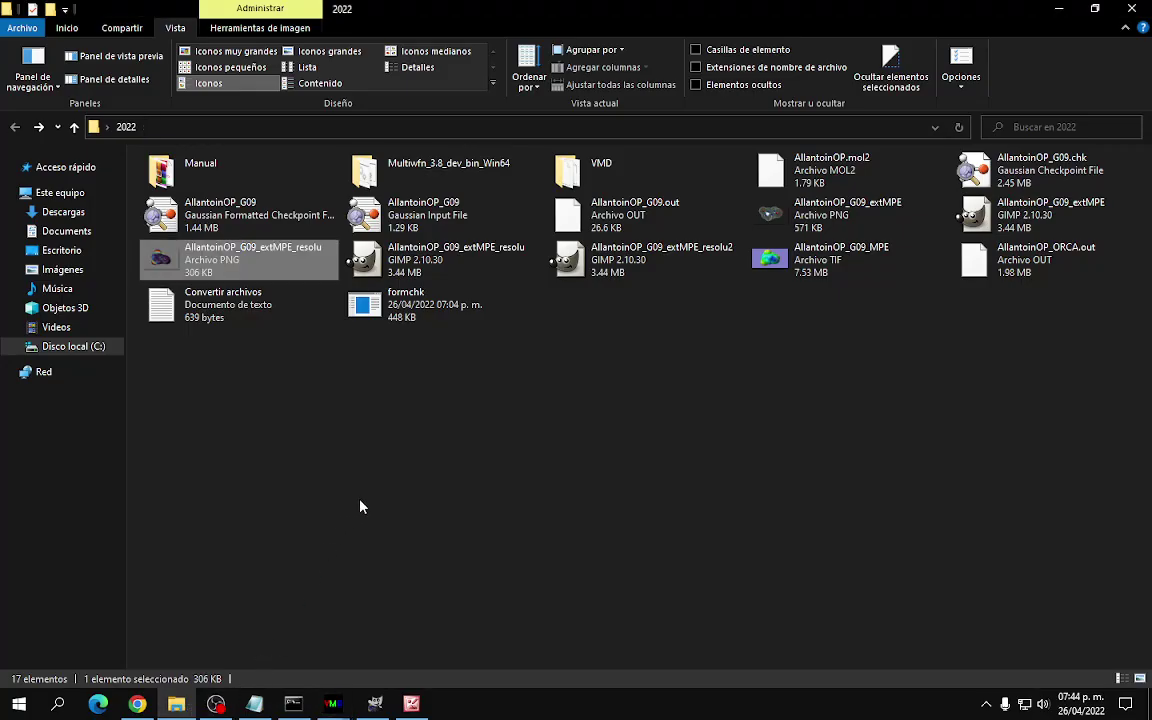
Step: Load the new AllantoinOP_G09_extMPE_resolu2 render from the 2022 folder into GIMP
{"action": "left_click", "coordinate": [401, 502]}
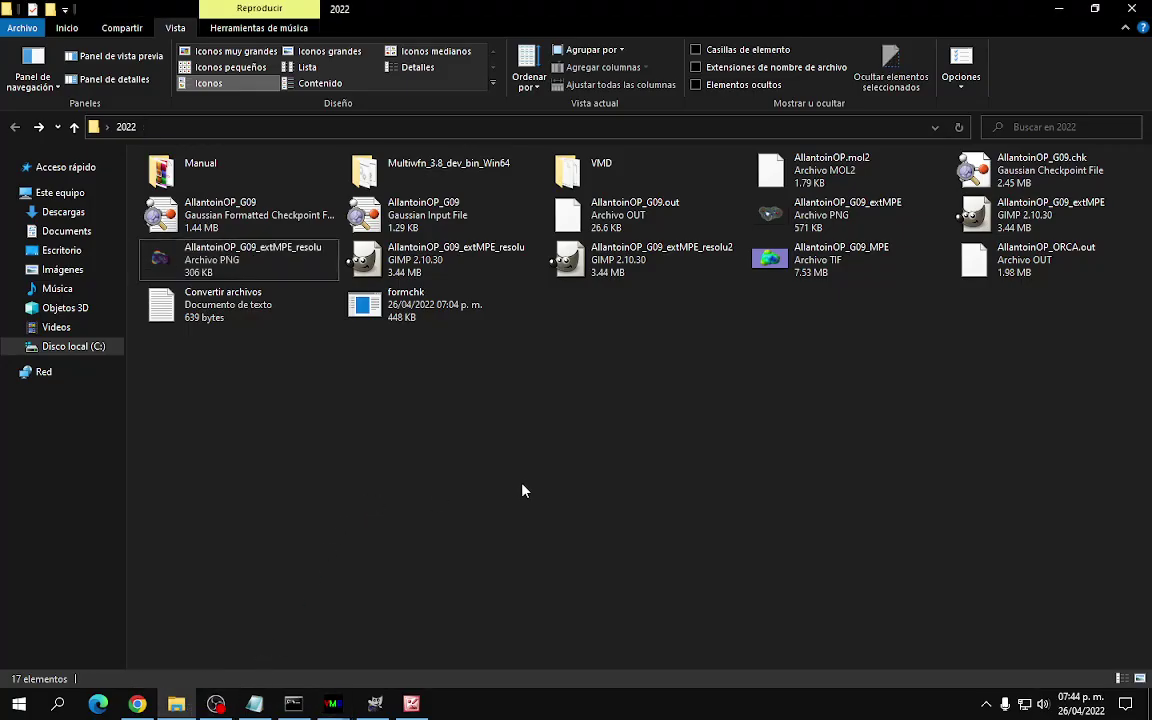
{"action": "left_click", "coordinate": [628, 261]}
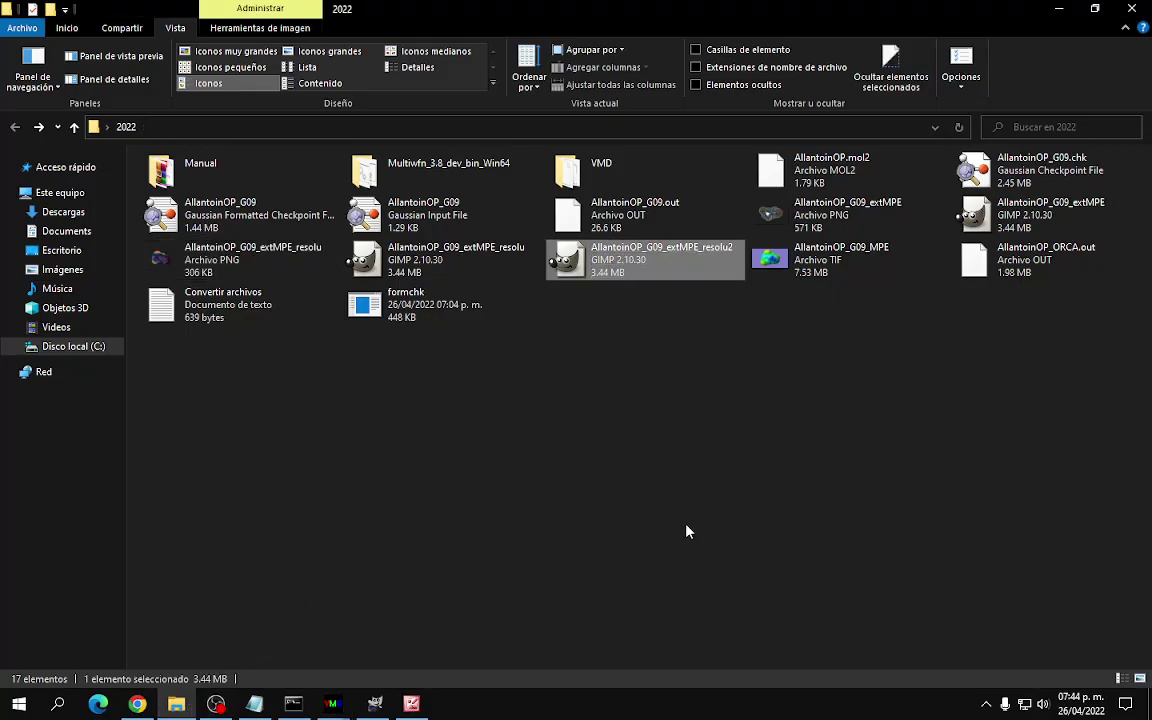
{"action": "left_click", "coordinate": [372, 705]}
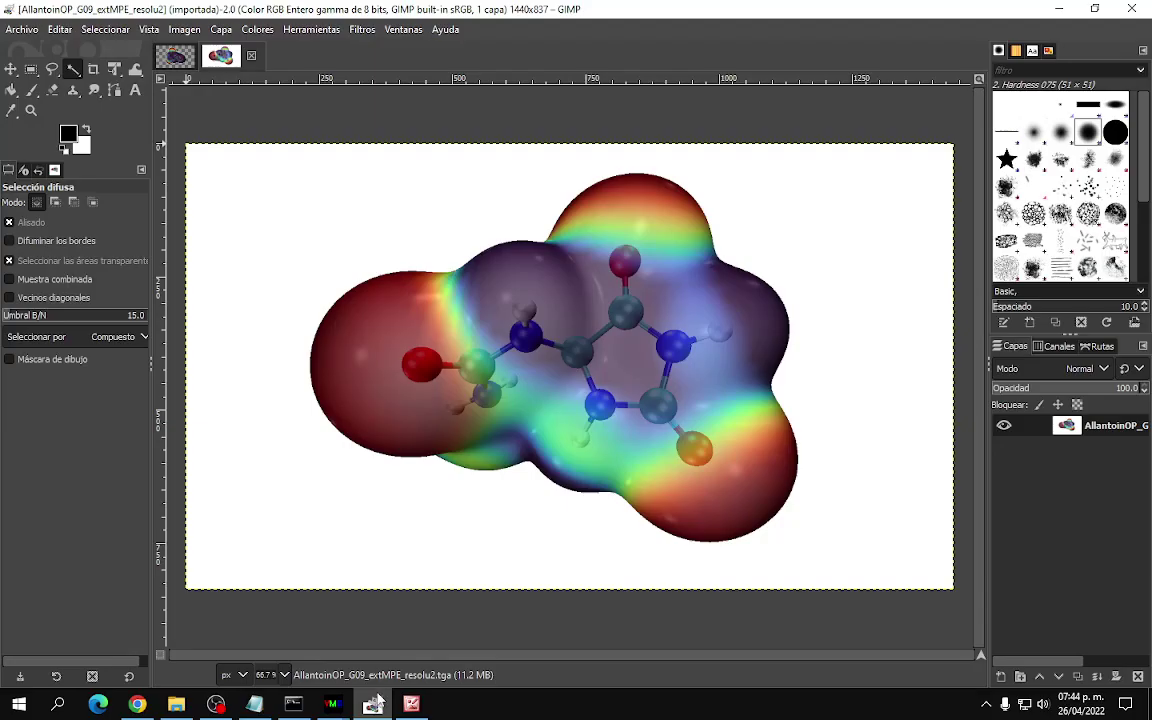
Step: Select the whole image and add an alpha channel to its layer
{"action": "left_click", "coordinate": [102, 30]}
{"action": "left_click", "coordinate": [113, 51]}
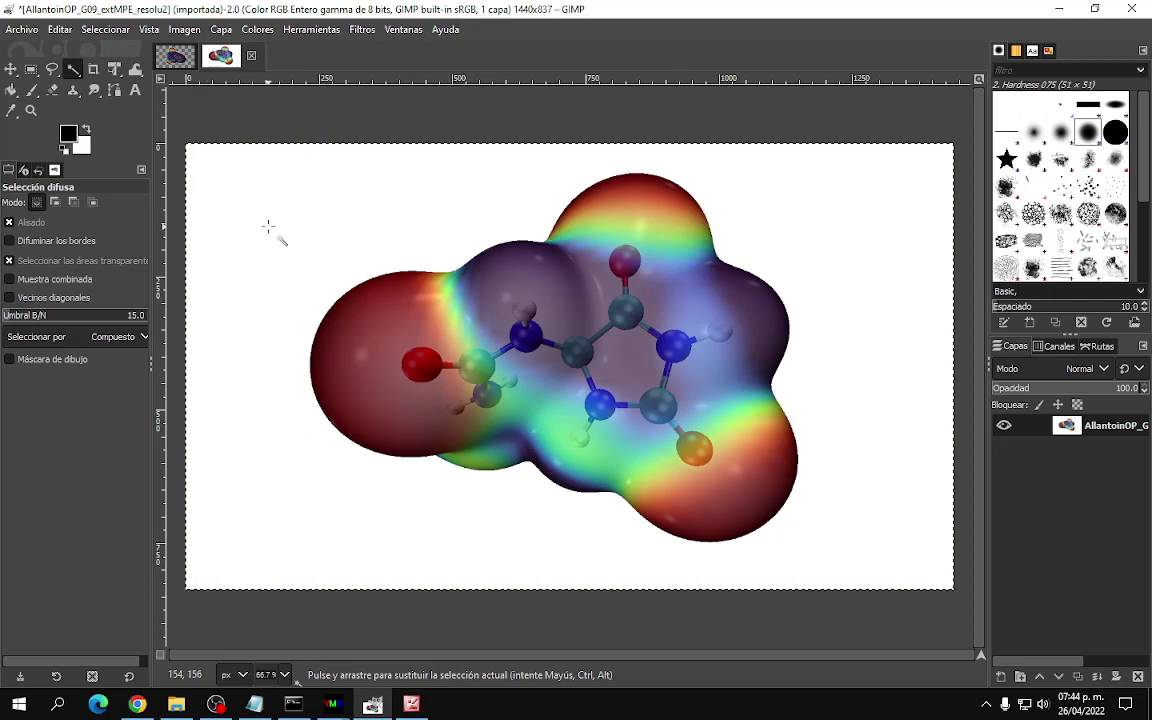
{"action": "left_click", "coordinate": [221, 29]}
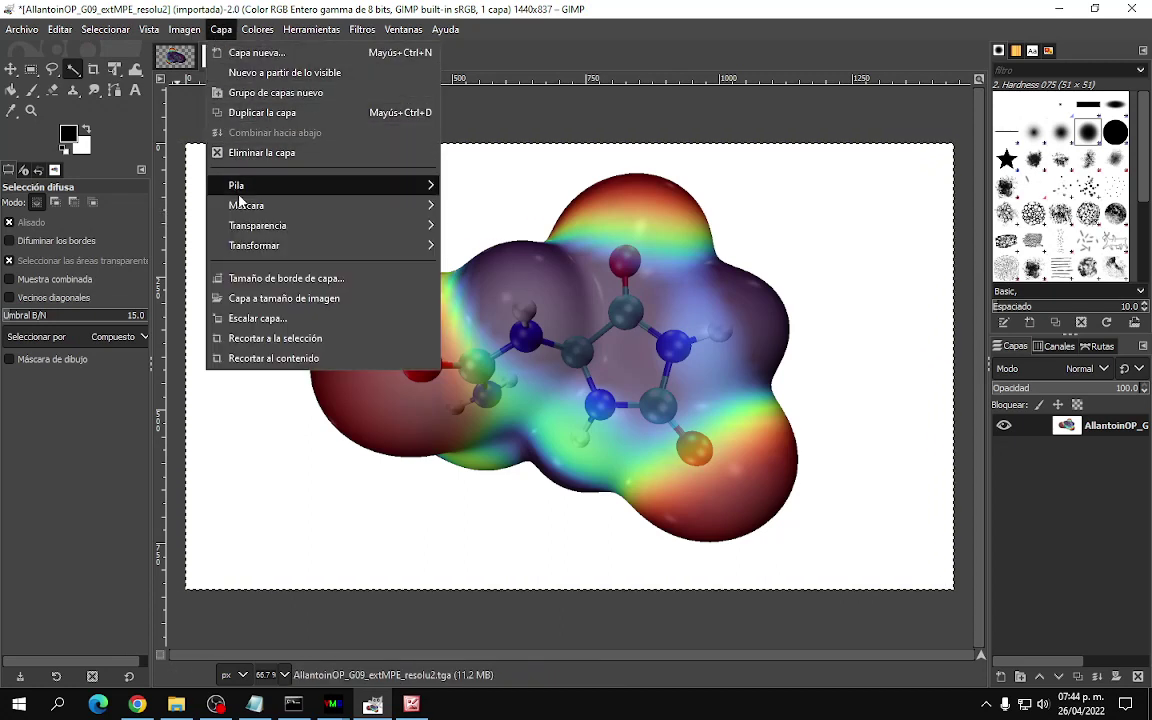
{"action": "mouse_move", "coordinate": [391, 226]}
{"action": "left_click", "coordinate": [460, 226]}
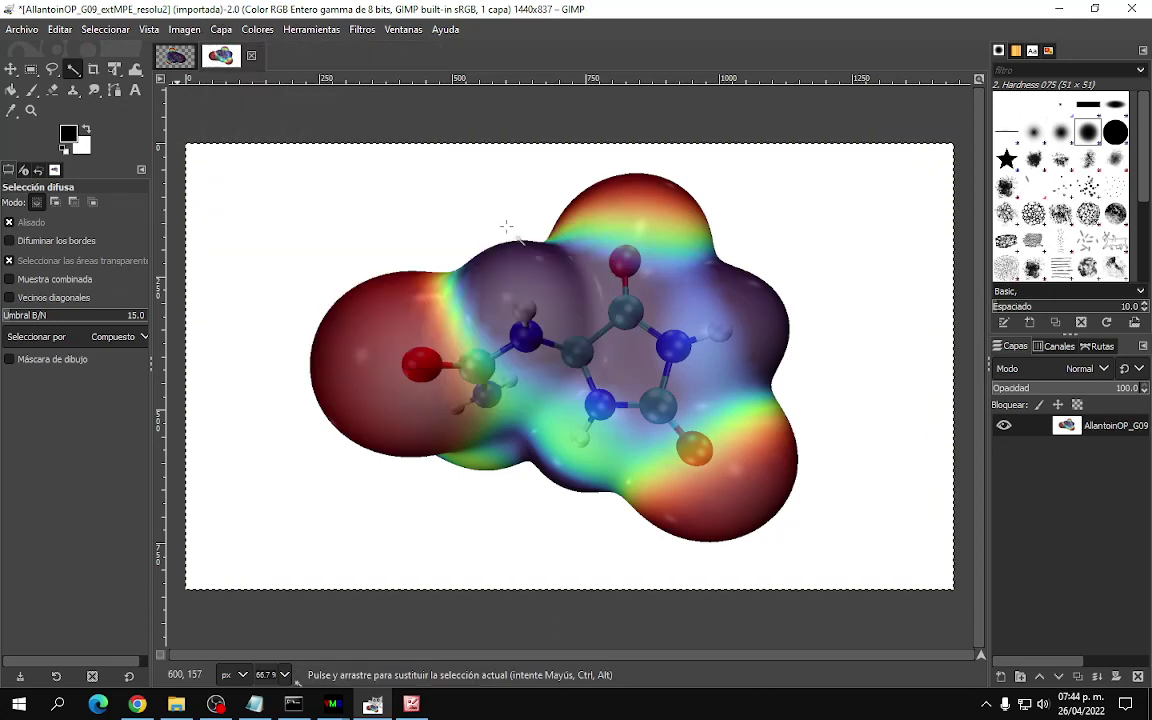
Step: Fuzzy-select the white background of the resolu2 image, delete it to transparency and clear the selection
{"action": "left_click", "coordinate": [366, 206]}
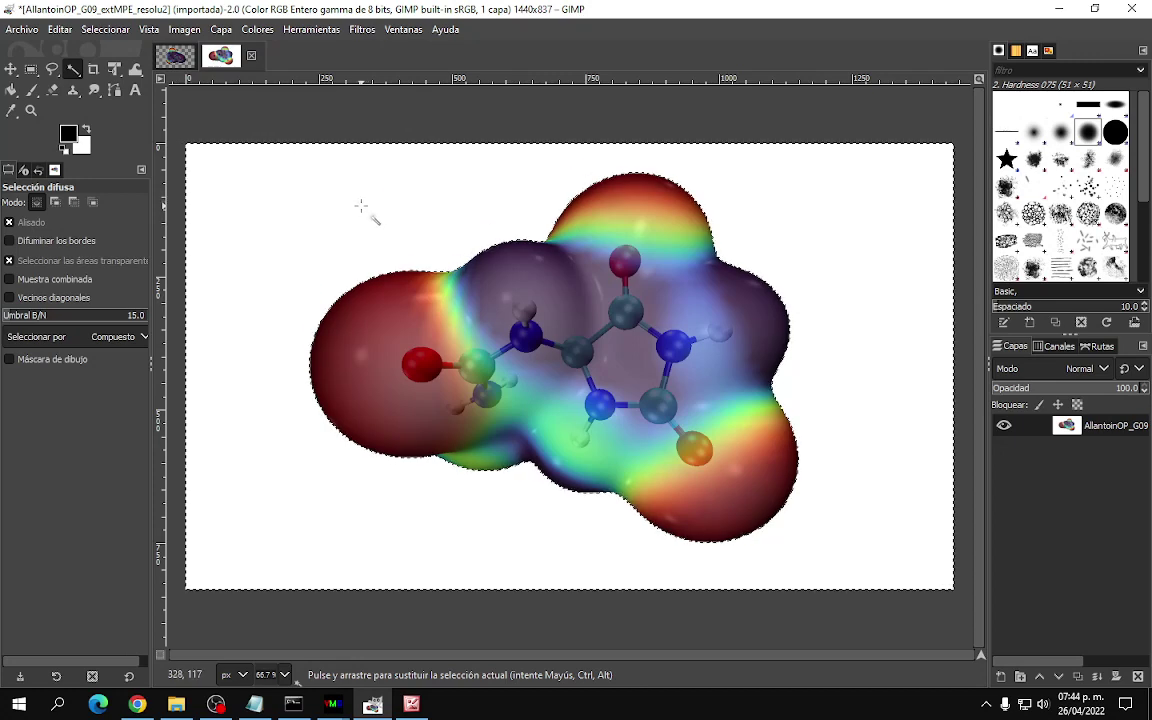
{"action": "key", "text": "Delete"}
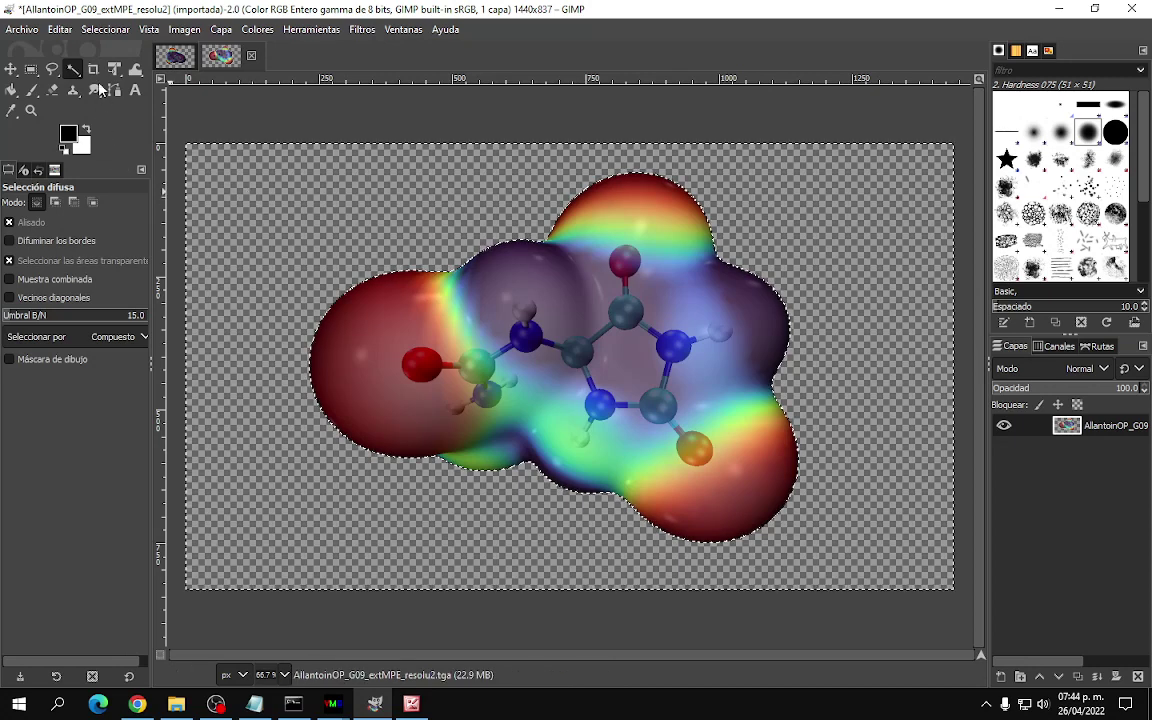
{"action": "left_click", "coordinate": [105, 29]}
{"action": "left_click", "coordinate": [112, 70]}
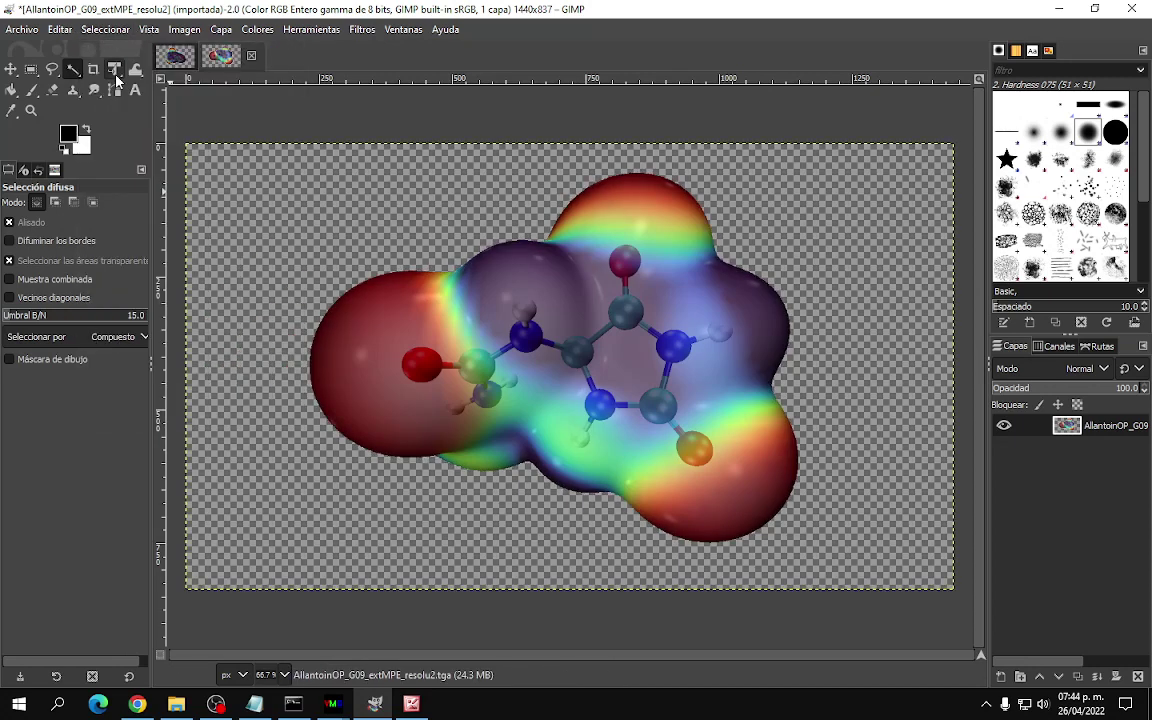
Step: Export the image as AllantoinOP_G09_extMPE_resolu2.png in the 2022 folder with the default PNG options
{"action": "left_click", "coordinate": [22, 29]}
{"action": "left_click", "coordinate": [70, 296]}
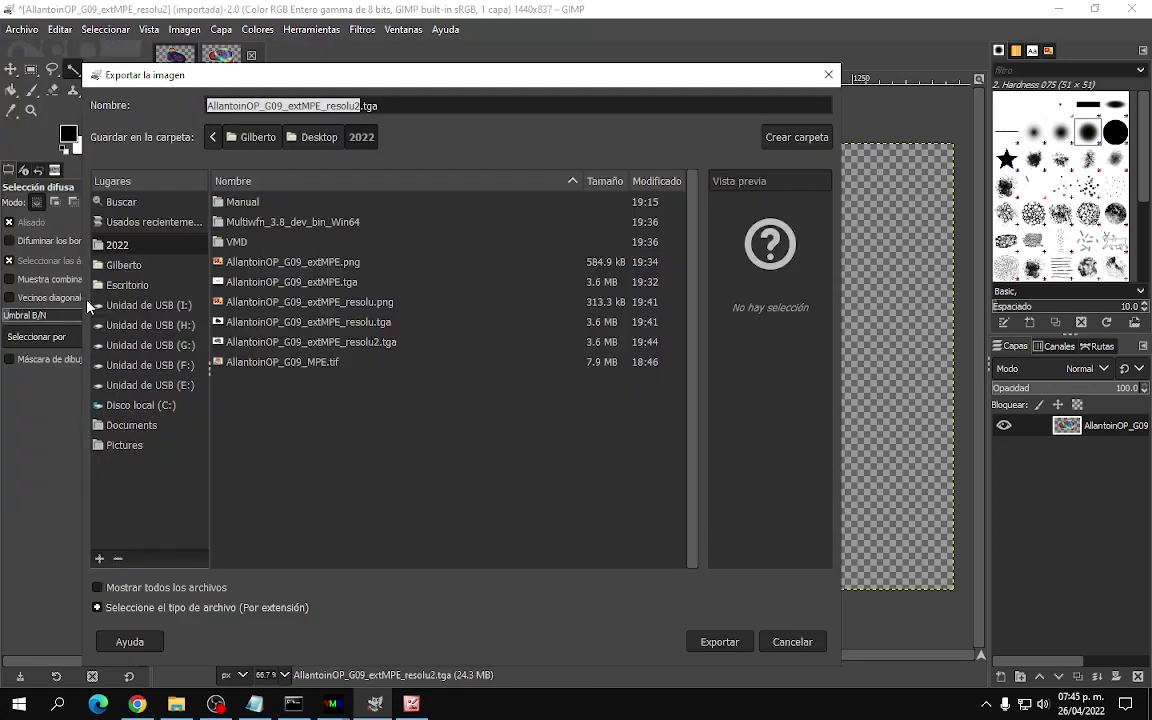
{"action": "left_click", "coordinate": [392, 106]}
{"action": "key", "text": "BackSpace"}
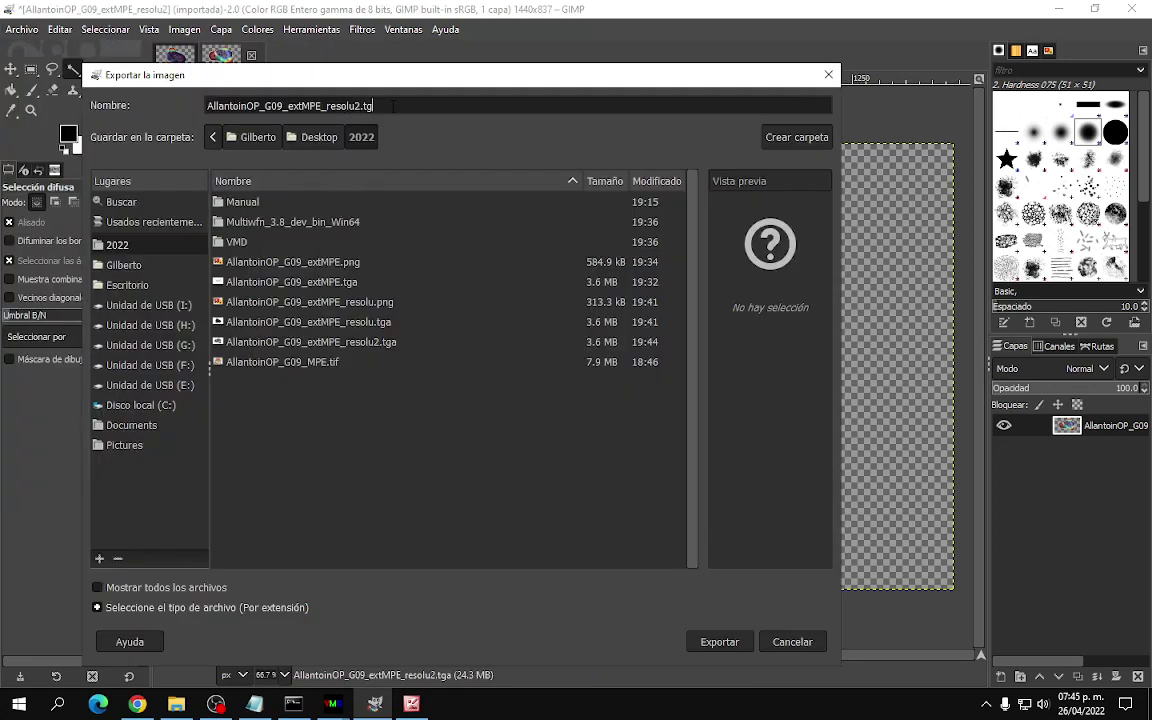
{"action": "key", "text": "BackSpace"}
{"action": "key", "text": "BackSpace"}
{"action": "type", "text": "png"}
{"action": "key", "text": "Return"}
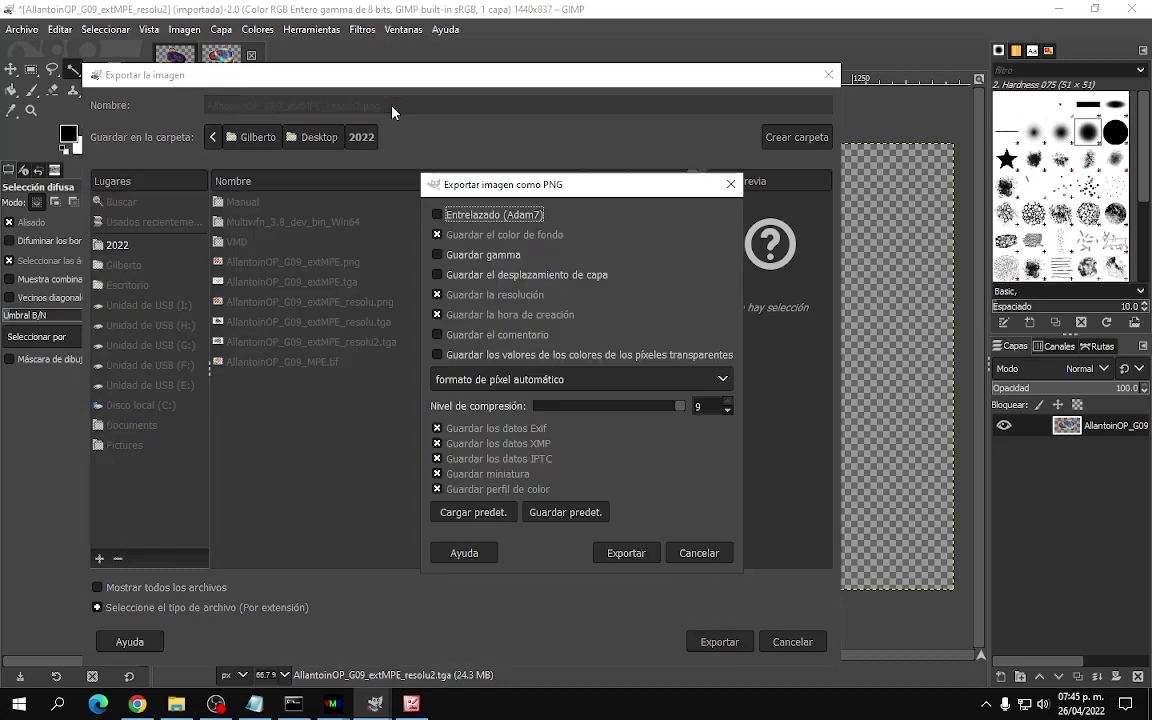
{"action": "key", "text": "Return"}
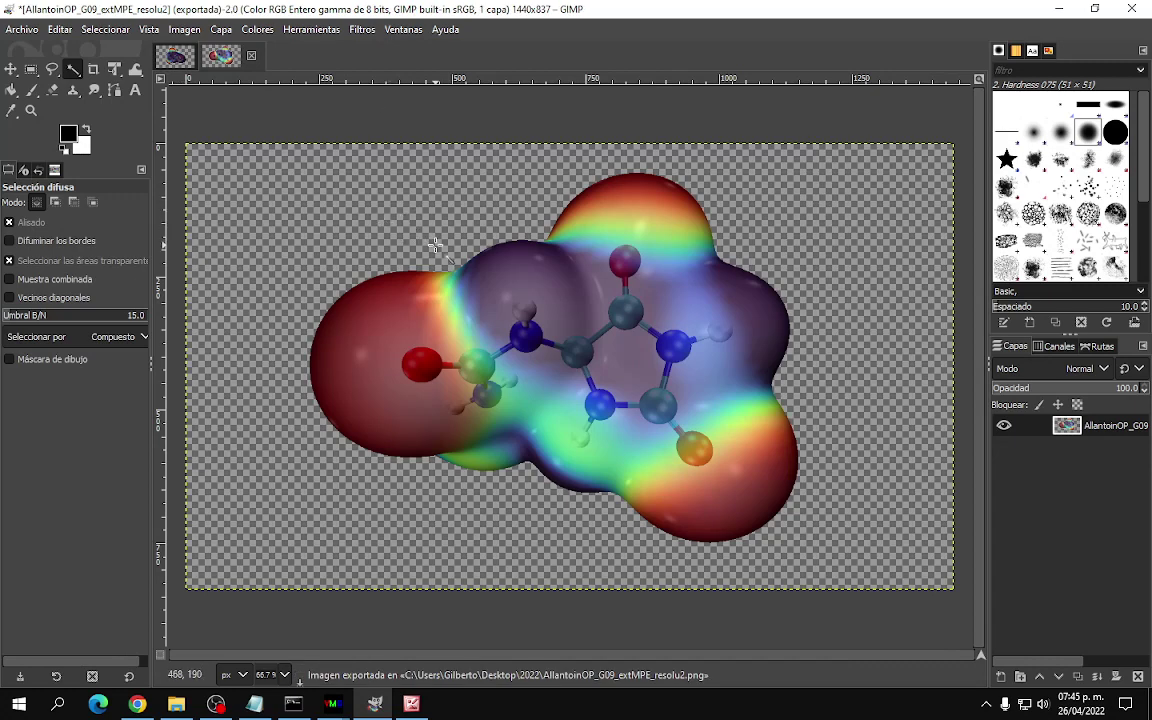
Step: Close both open allantoin images, discarding their unsaved changes, and exit GIMP
{"action": "left_click", "coordinate": [252, 58]}
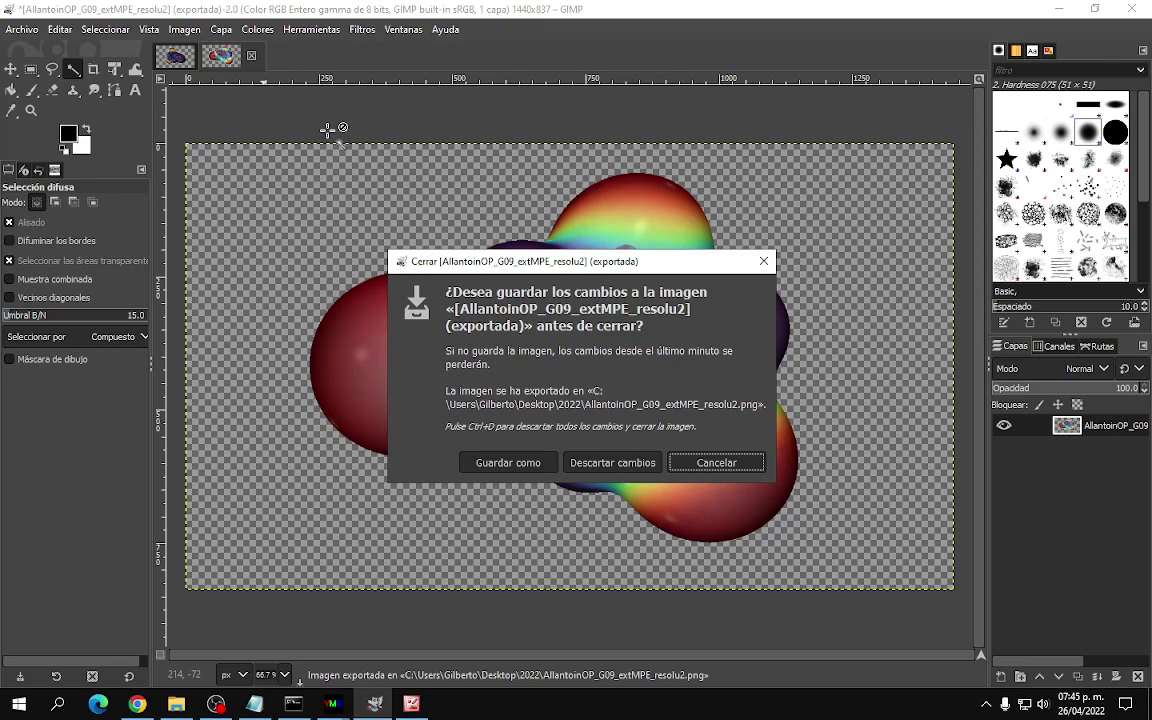
{"action": "left_click", "coordinate": [600, 465]}
{"action": "left_click", "coordinate": [205, 56]}
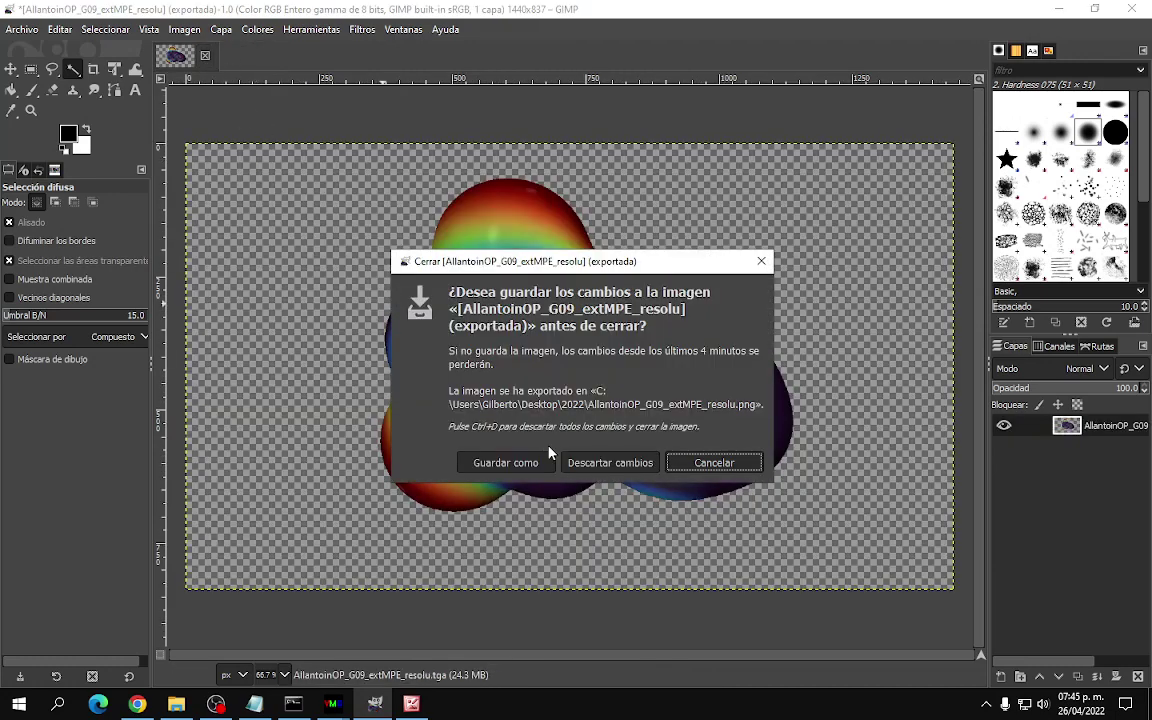
{"action": "left_click", "coordinate": [605, 463]}
{"action": "left_click", "coordinate": [1141, 12]}
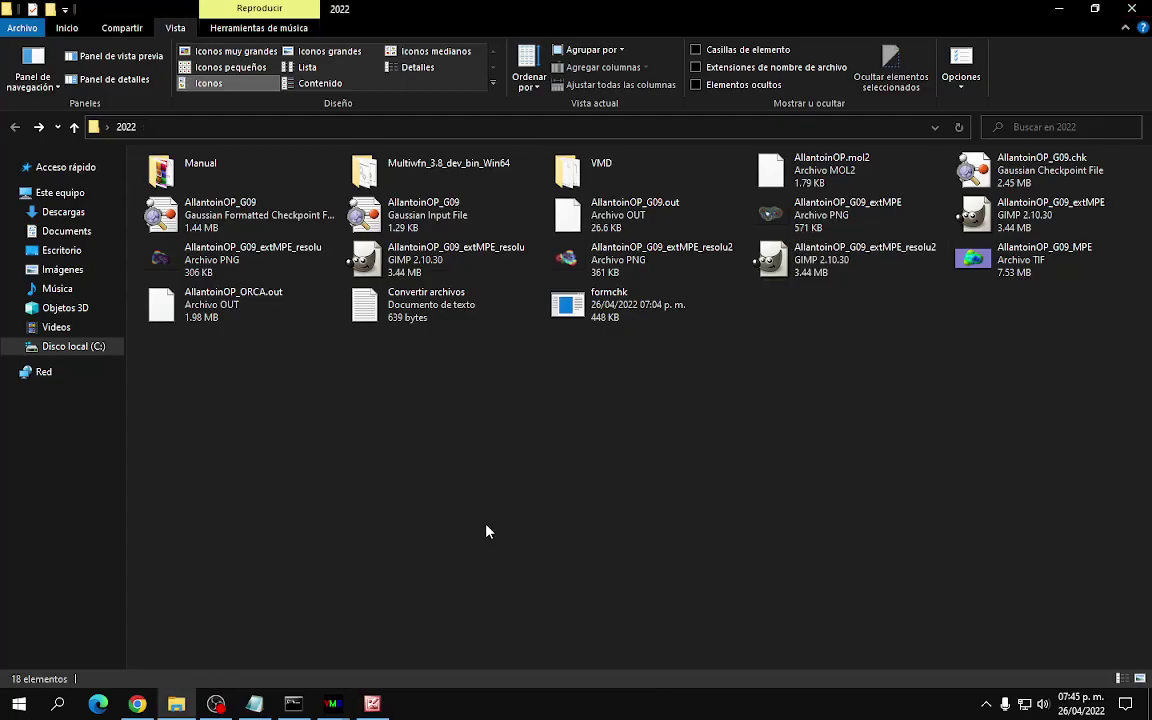
Step: Open the exported AllantoinOP_G09_extMPE_resolu2 PNG from the 2022 folder to inspect the ESP map and its cut-out background
{"action": "double_click", "coordinate": [620, 258]}
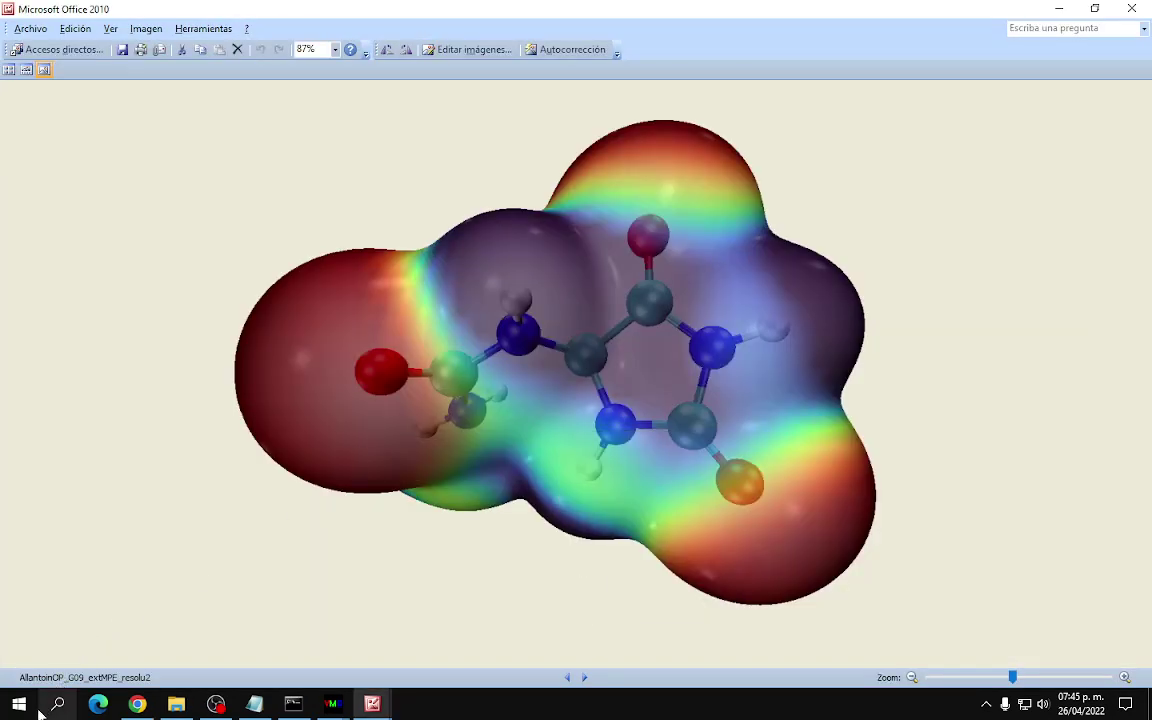
{"action": "key", "text": "super"}
{"action": "left_click", "coordinate": [370, 258]}
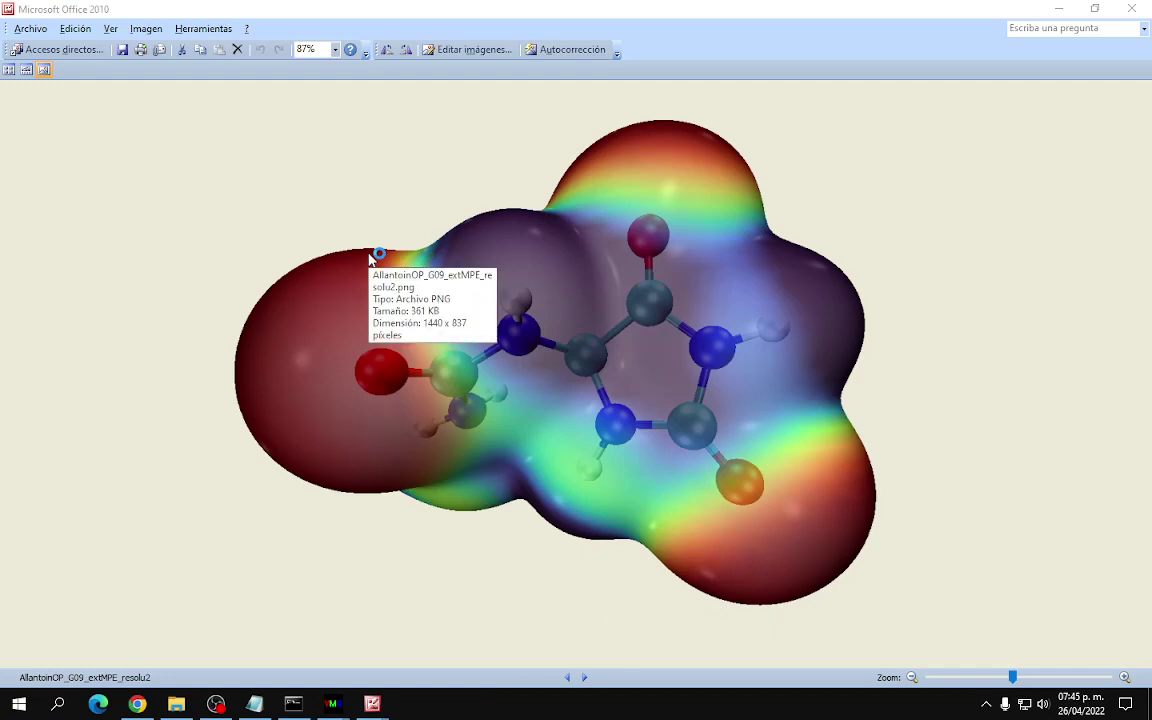